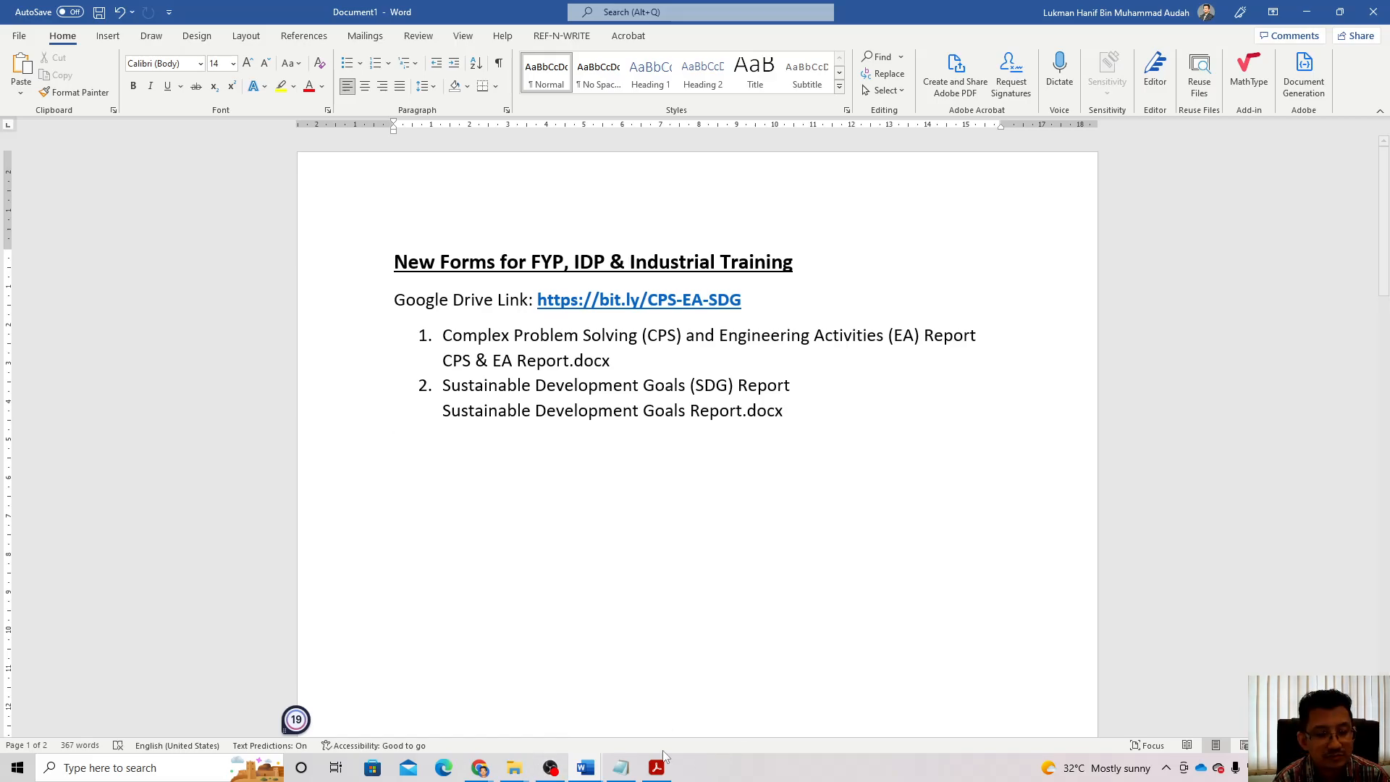
Step: Show the Drive forms folder and pick the Sustainable Development Goals report, then the CPS & EA Report
mouse_move(479, 767)
click(527, 705)
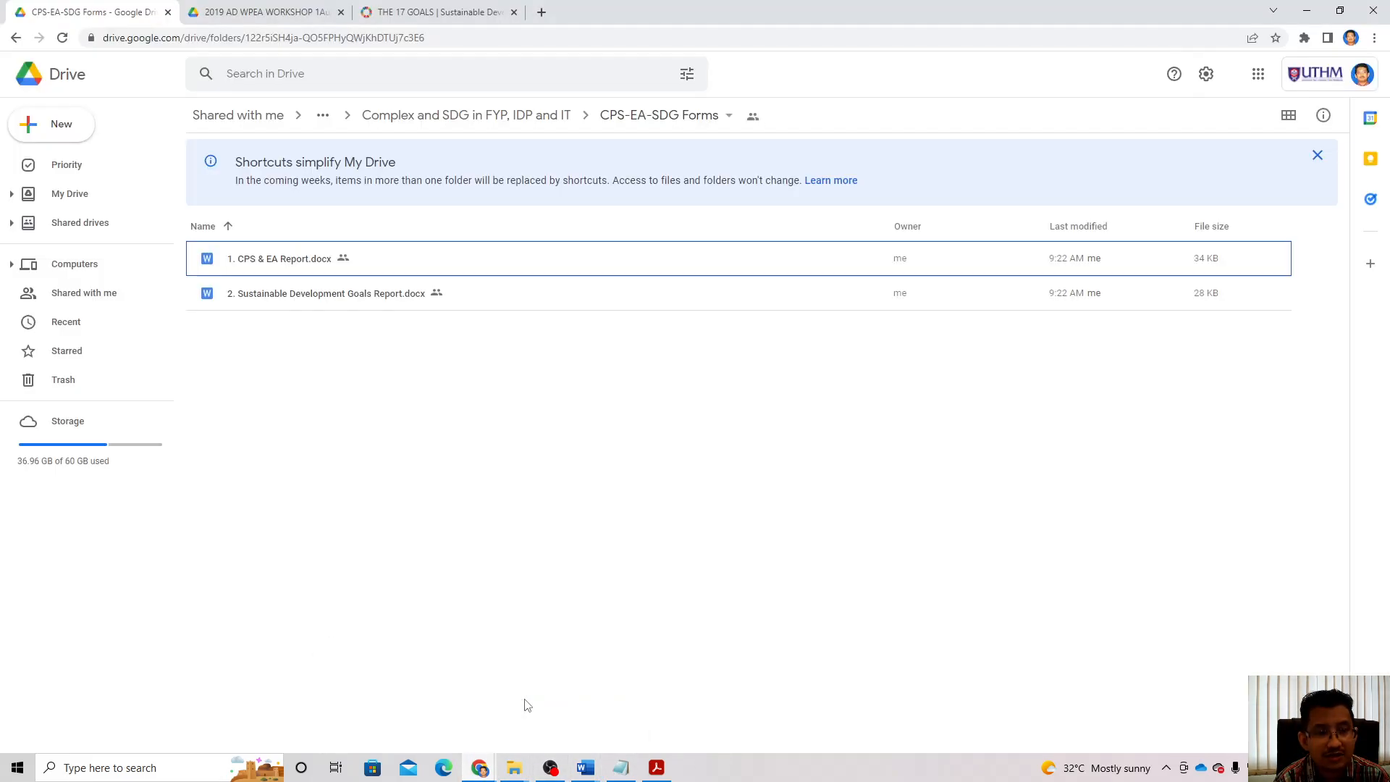
click(314, 298)
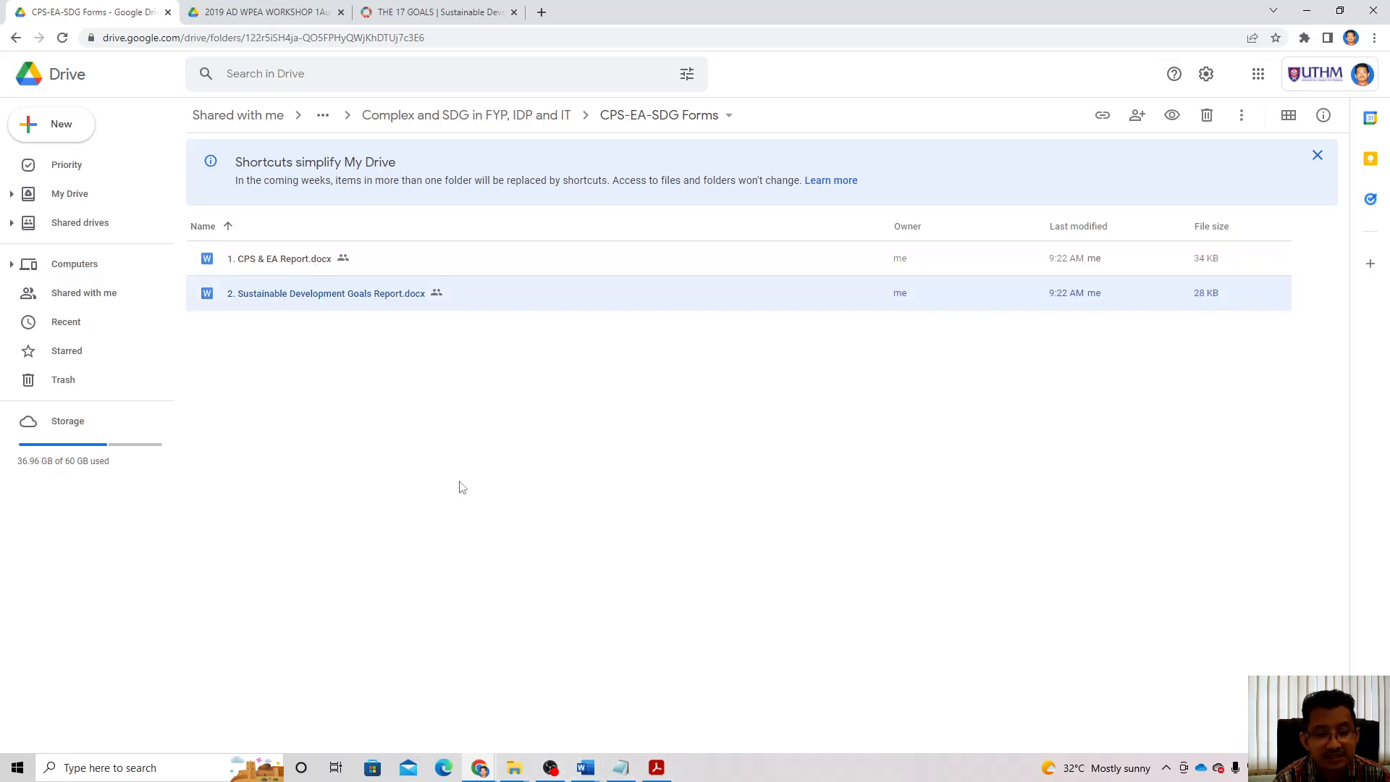
click(282, 267)
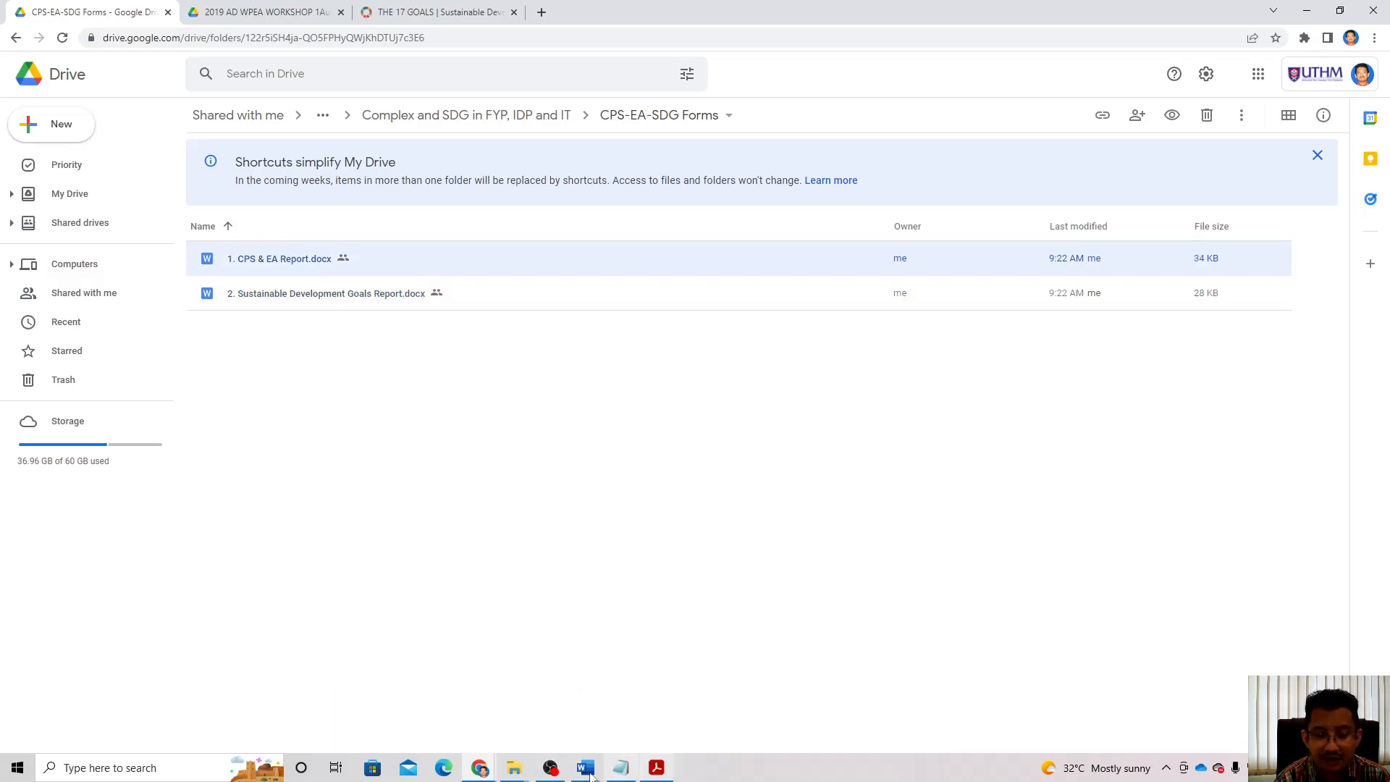
Step: Switch to the combined CPS & EA Report document and scroll through its WP and EA tables
mouse_move(592, 775)
click(463, 695)
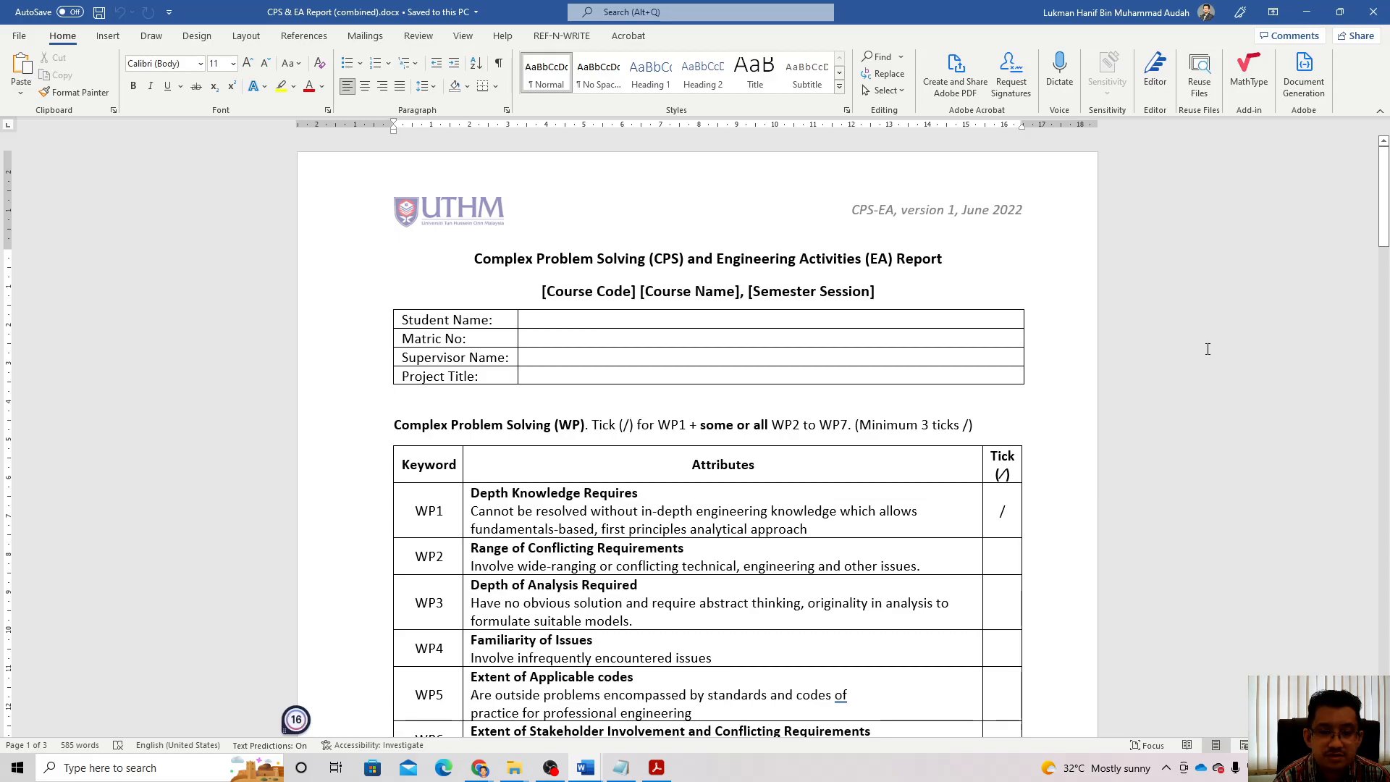
scroll(1208, 349, down, 1)
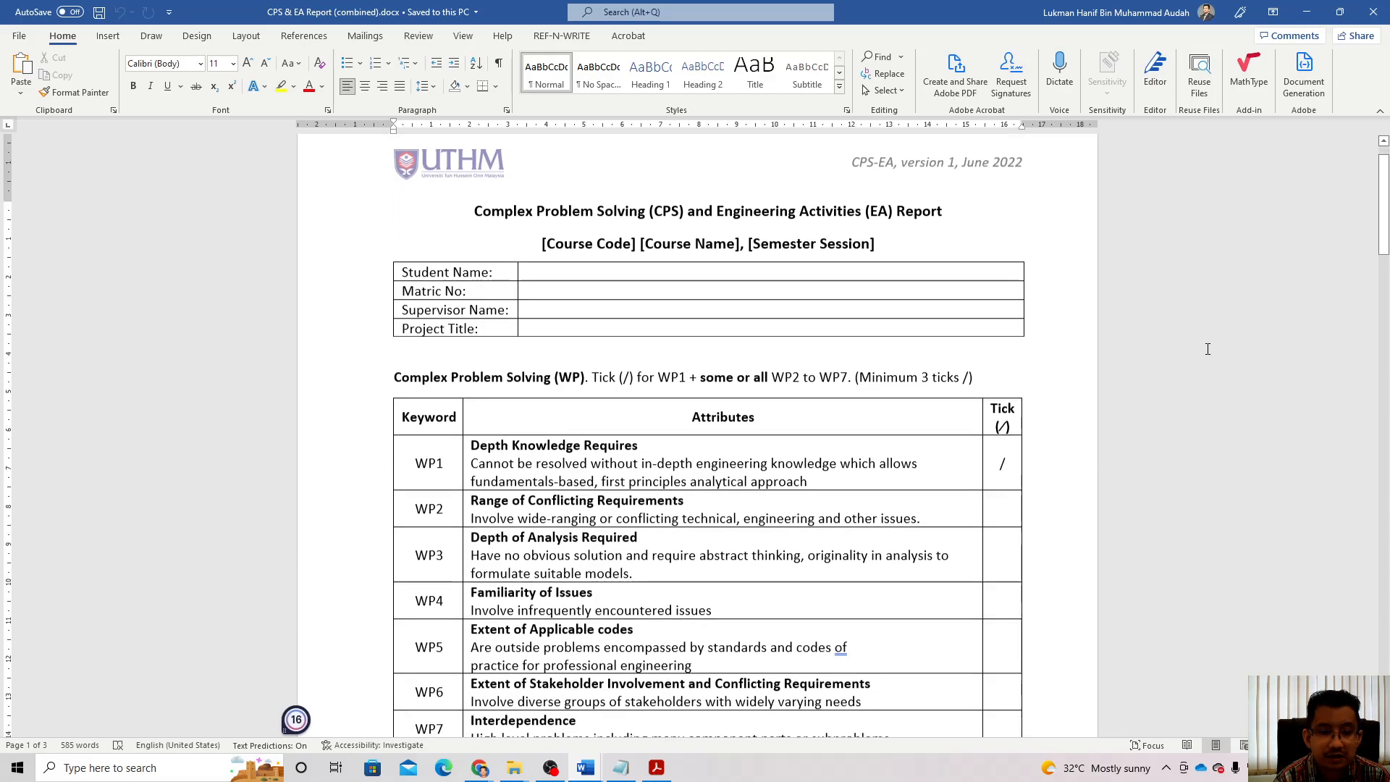
scroll(1208, 349, up, 1)
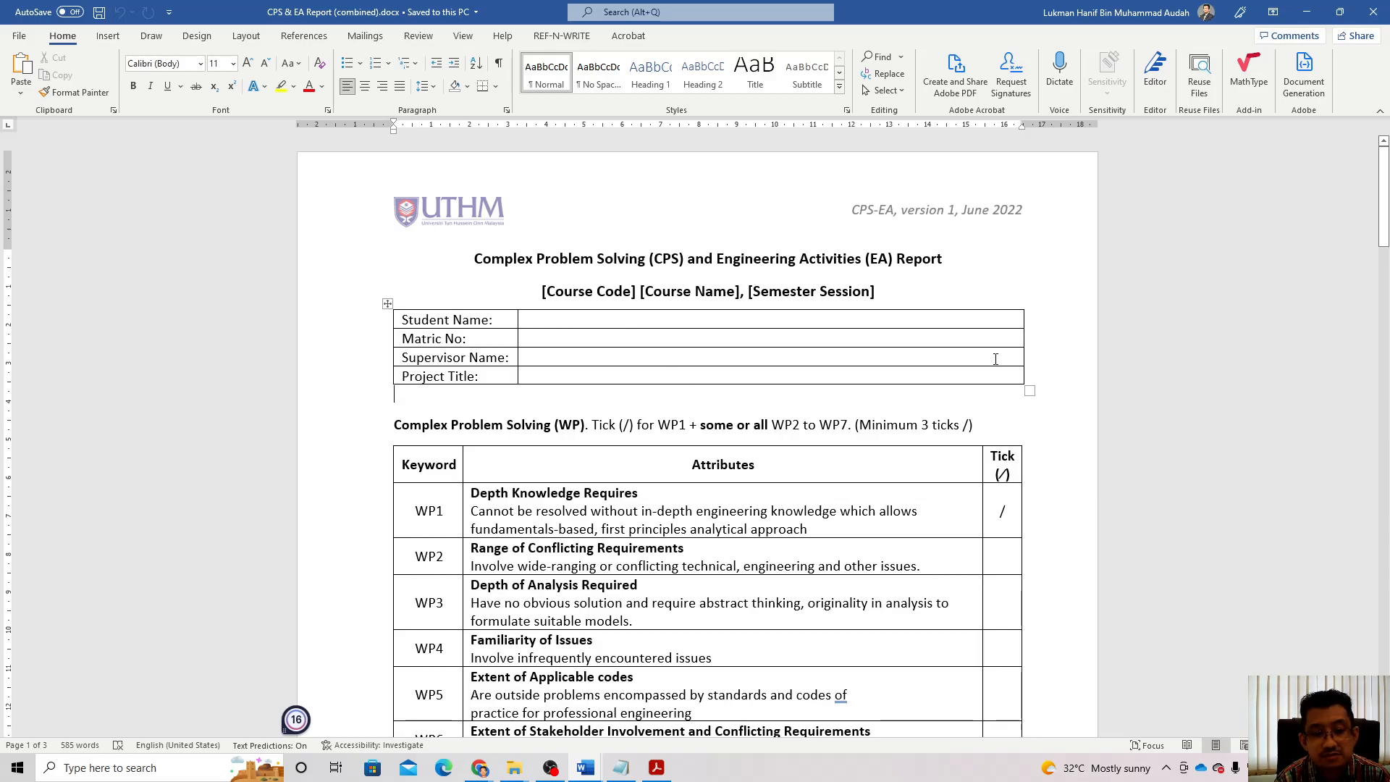
scroll(999, 353, down, 1)
scroll(1008, 308, down, 2)
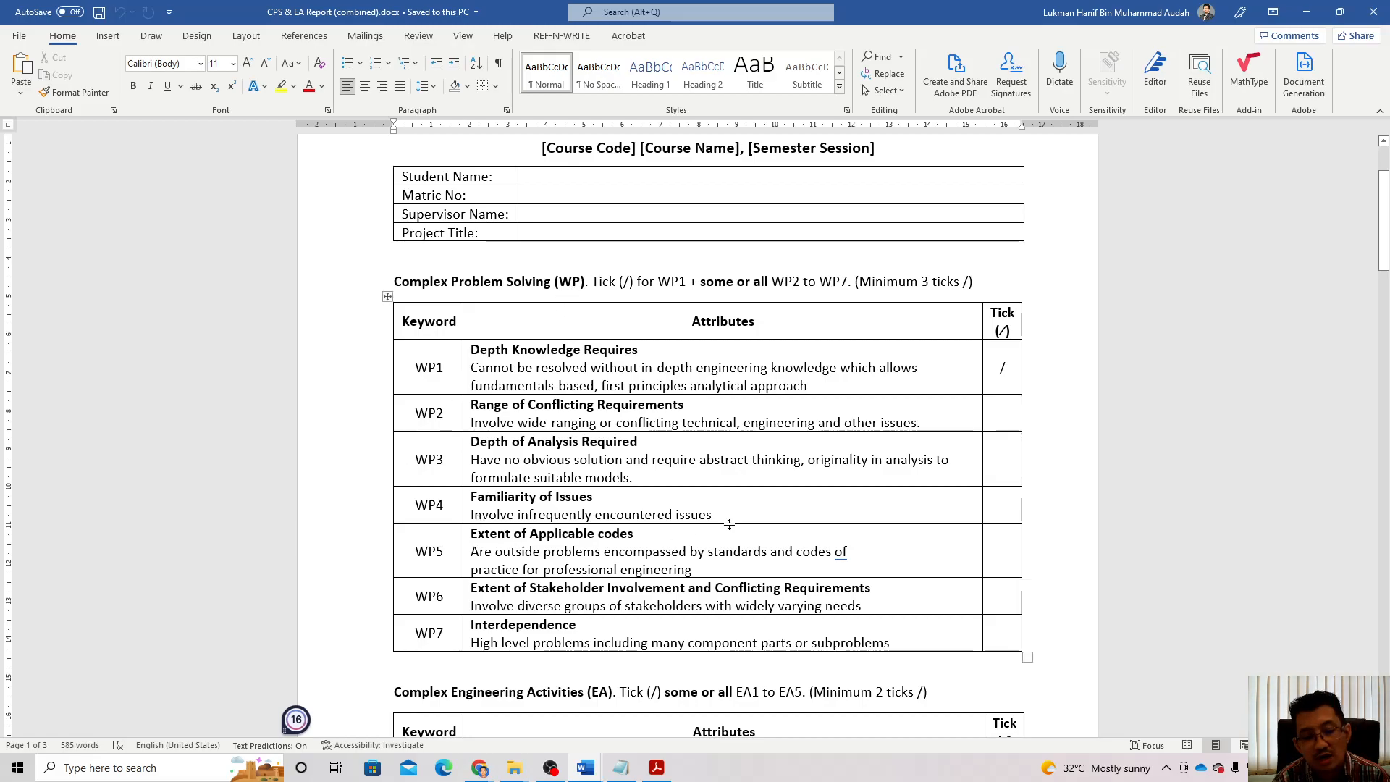
scroll(763, 533, down, 1)
scroll(763, 533, down, 6)
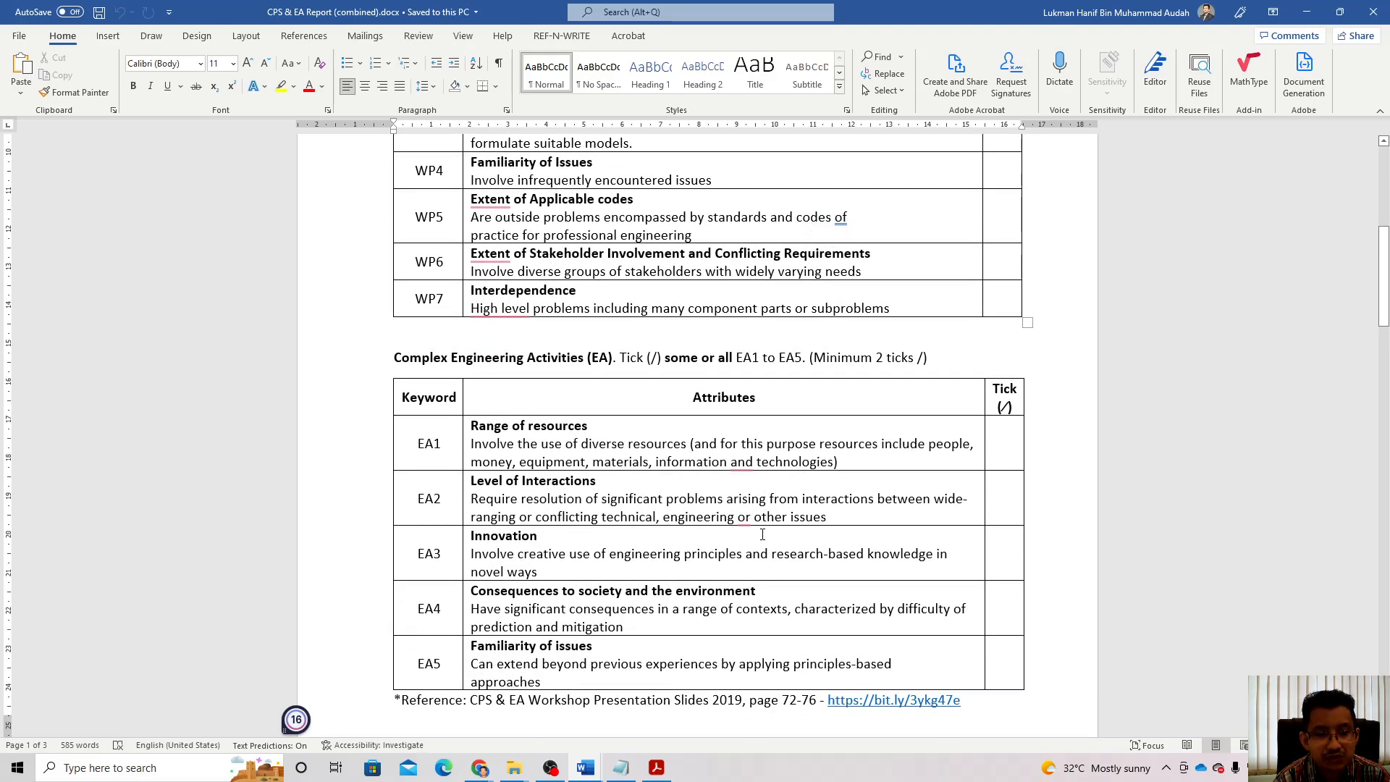
scroll(762, 534, down, 1)
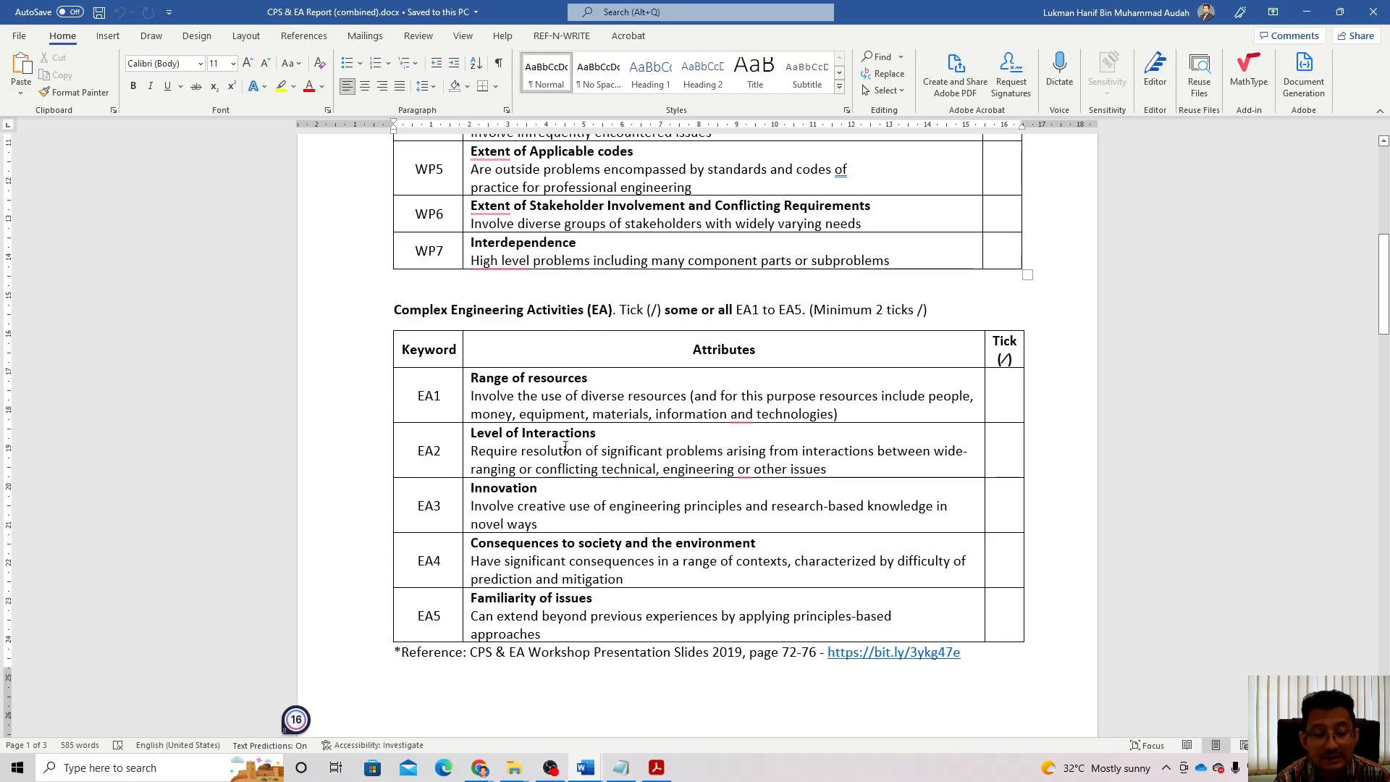
scroll(648, 489, down, 1)
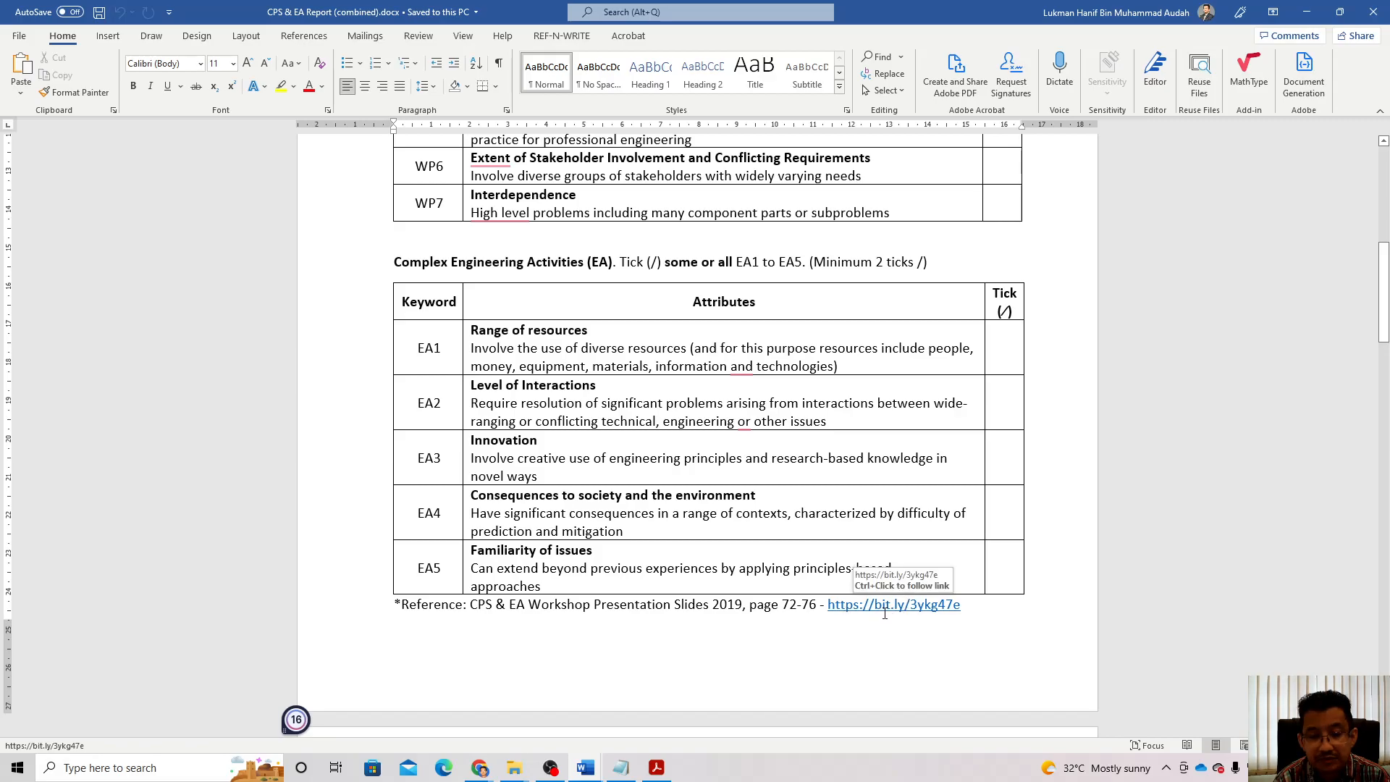
Step: Highlight the page range 72-76 in the reference
drag(782, 605, 806, 606)
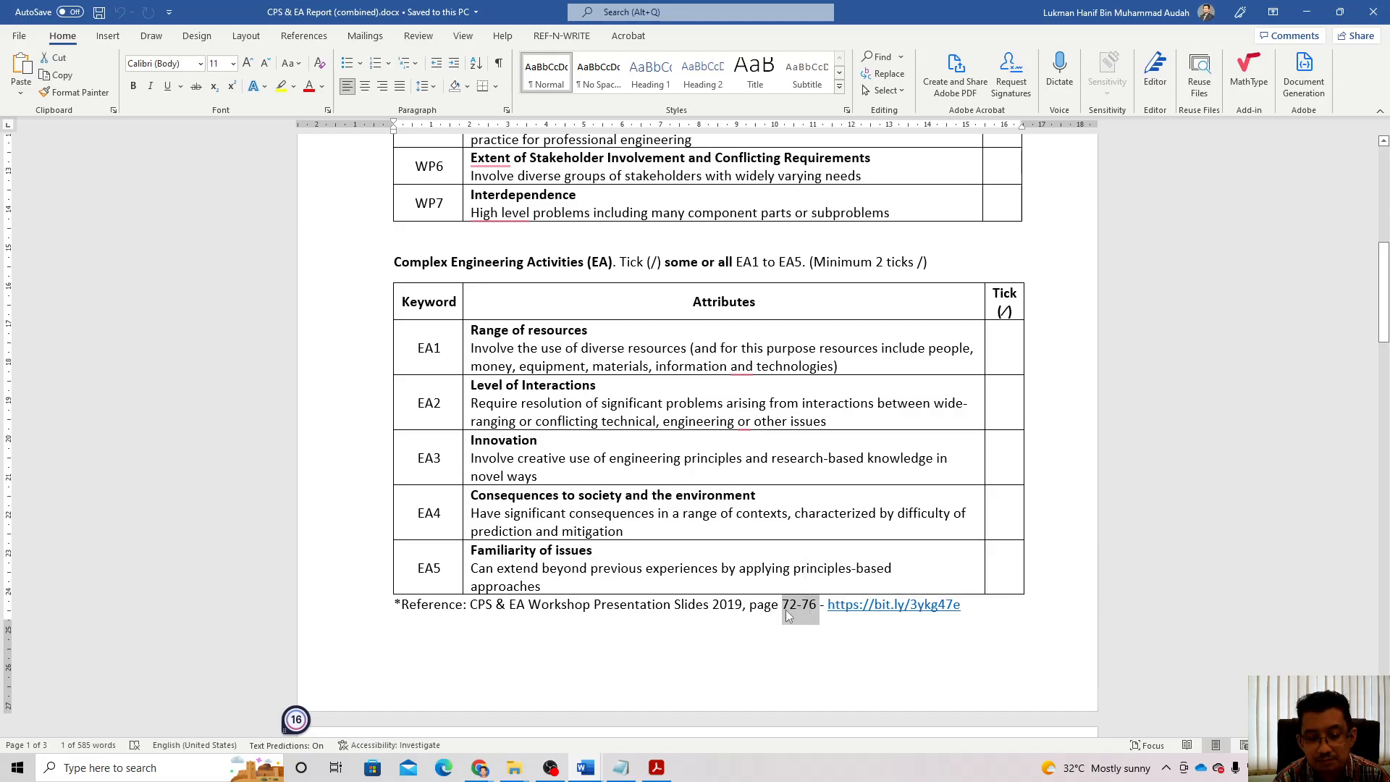
click(789, 610)
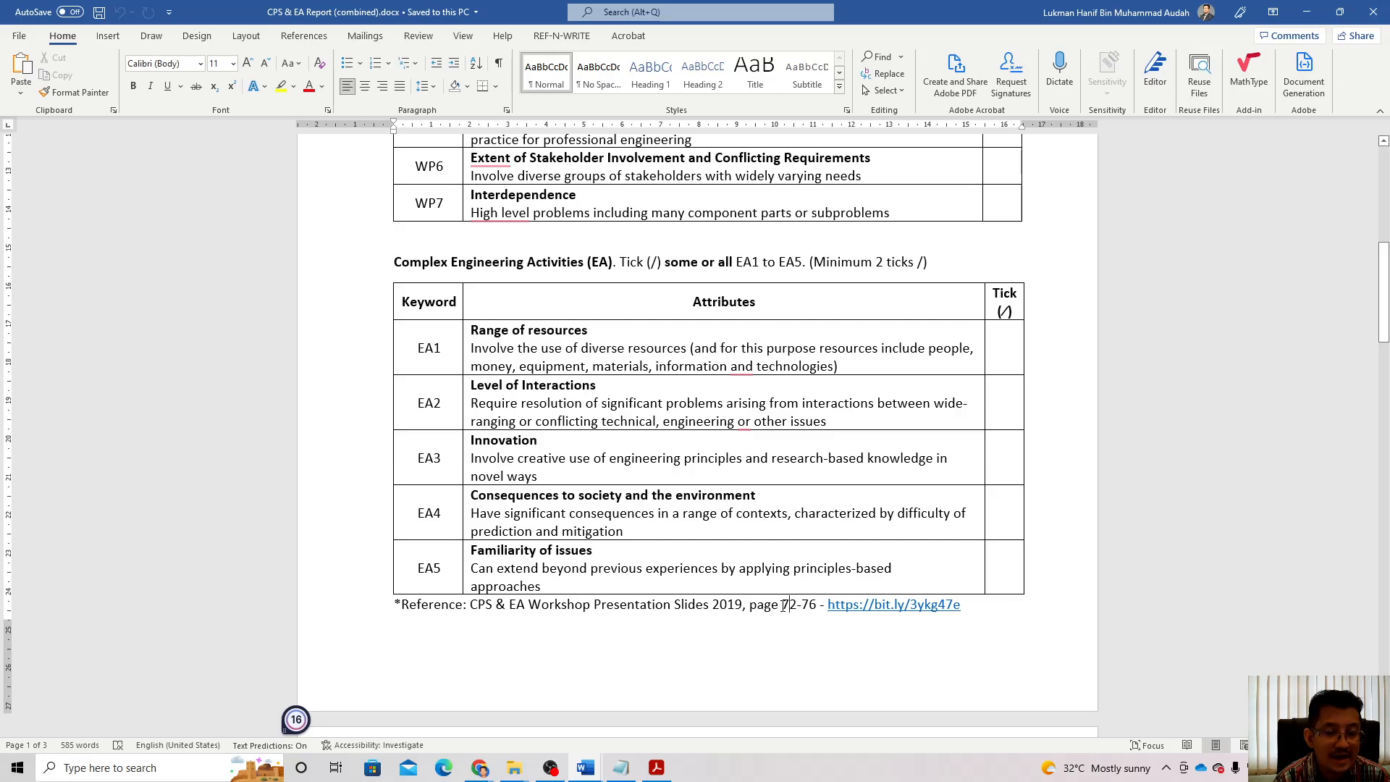
drag(783, 606, 819, 605)
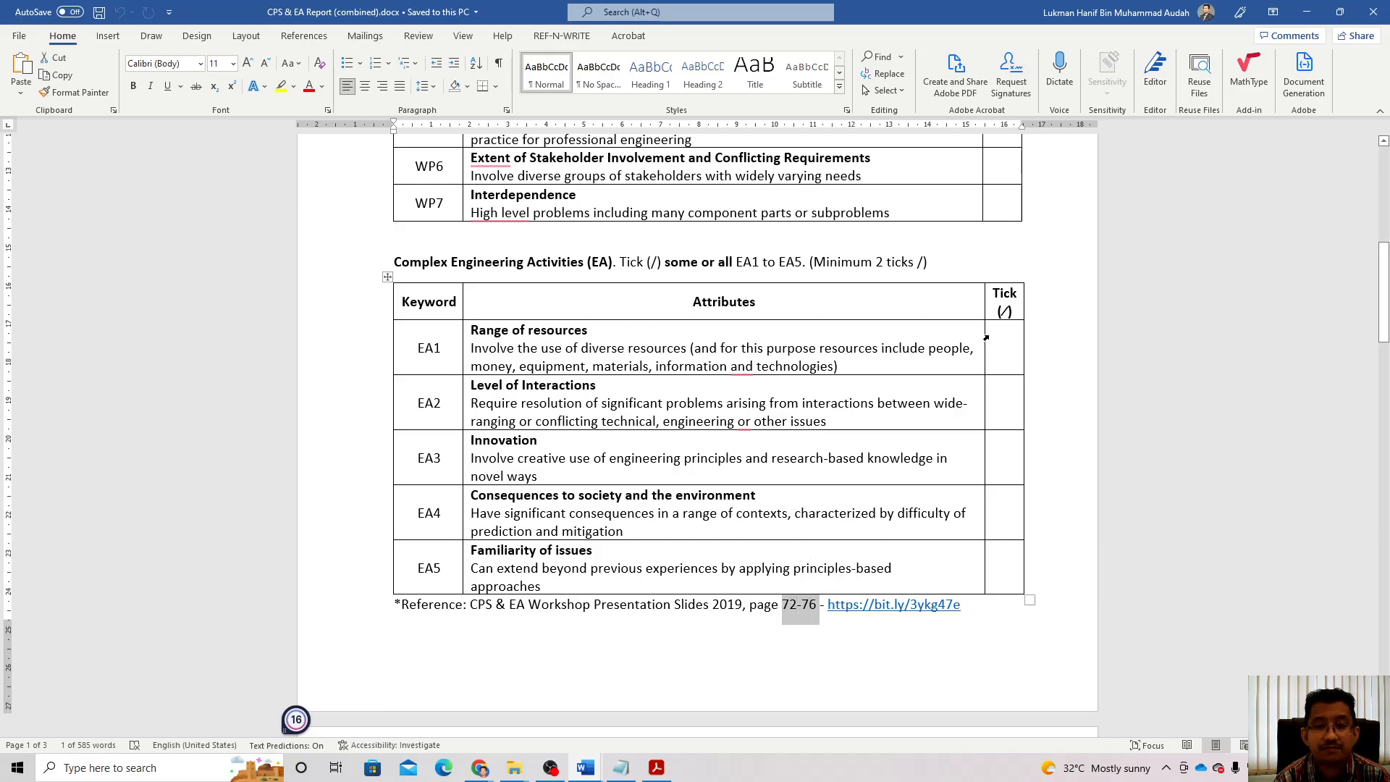
scroll(1017, 405, up, 10)
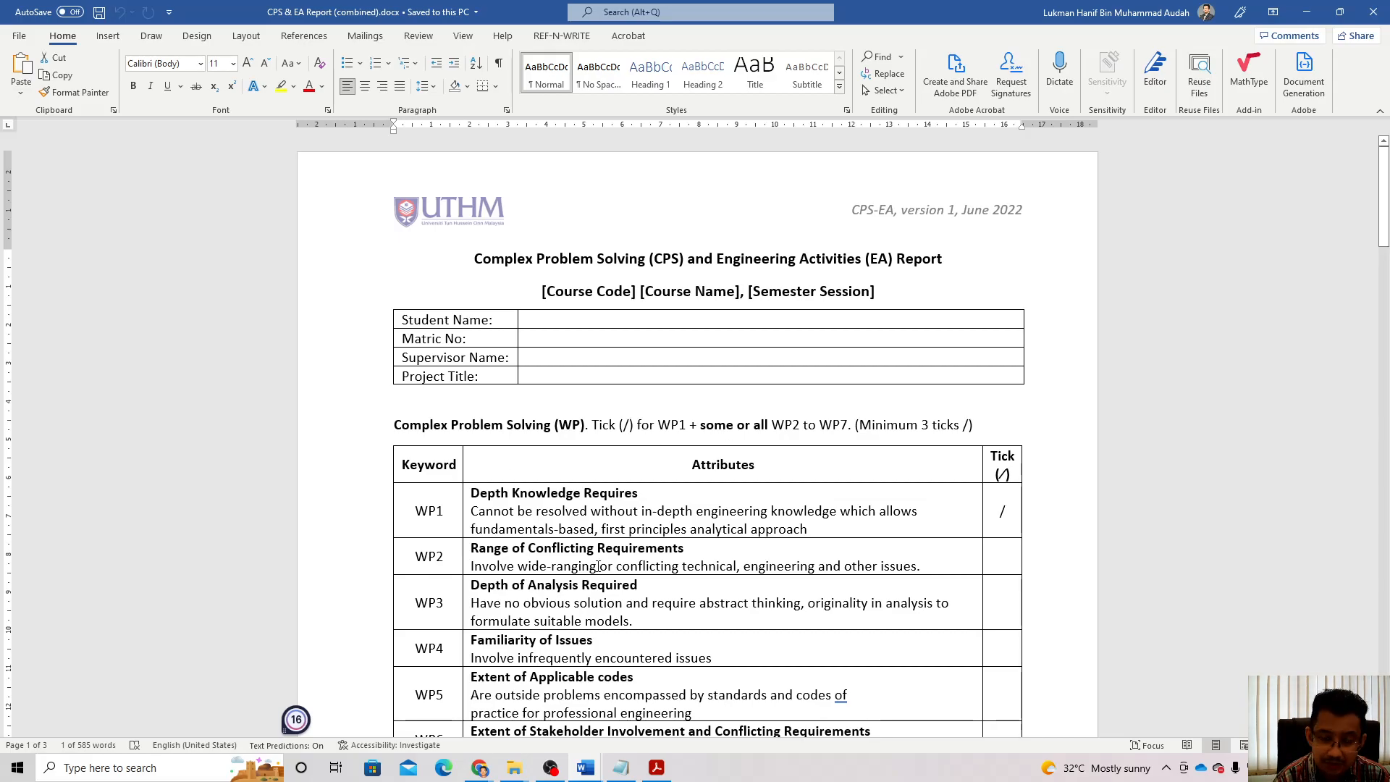
Step: Highlight 'WP2 to WP7' in the instructions and place the cursor in the WP2 tick cell
scroll(984, 444, down, 2)
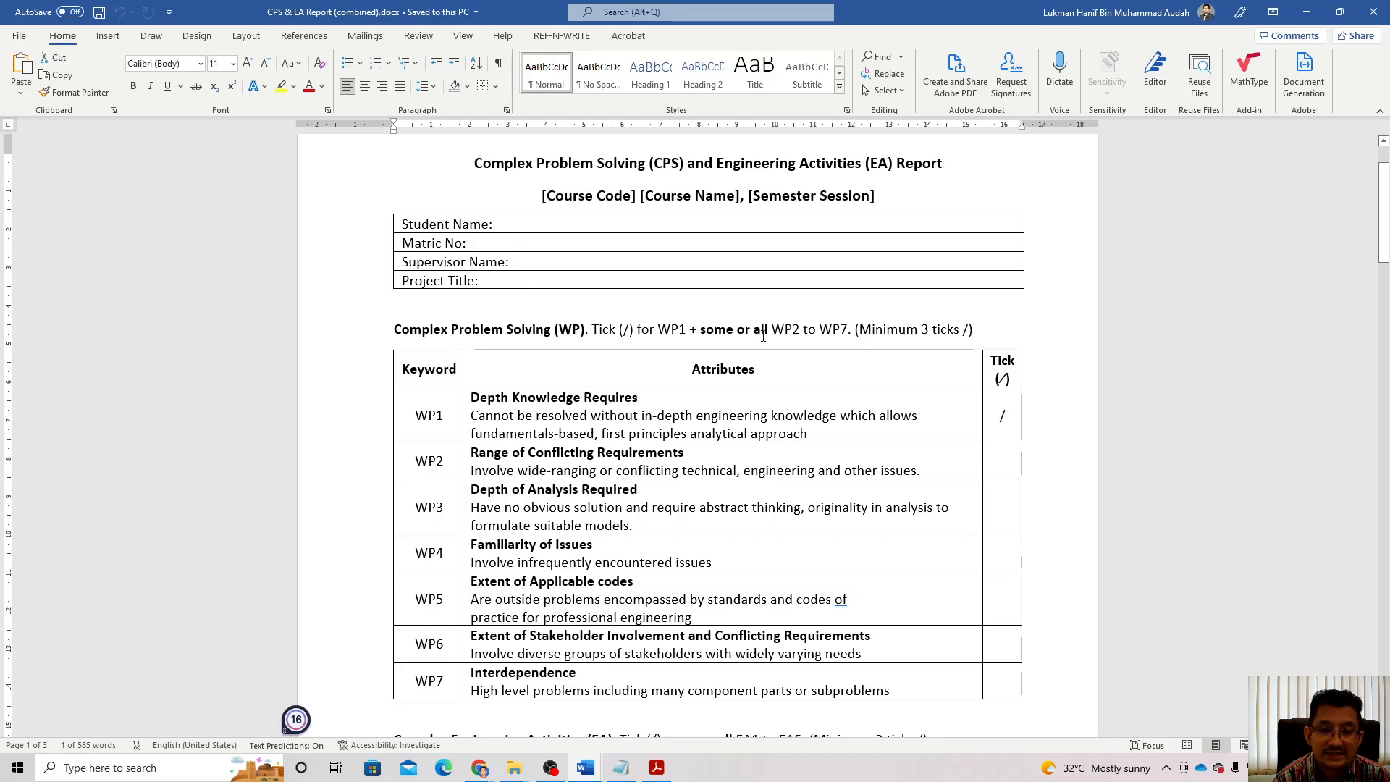
drag(772, 330, 848, 331)
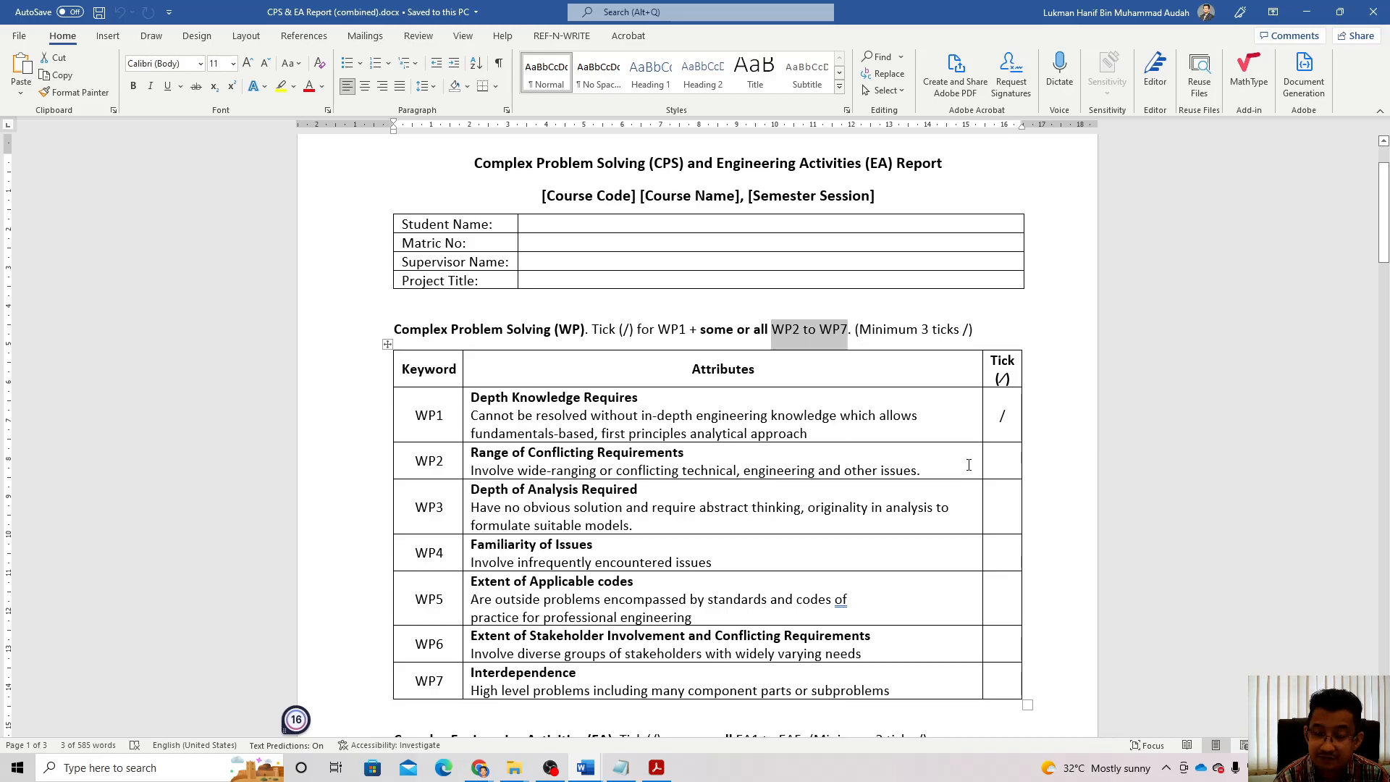
click(1001, 459)
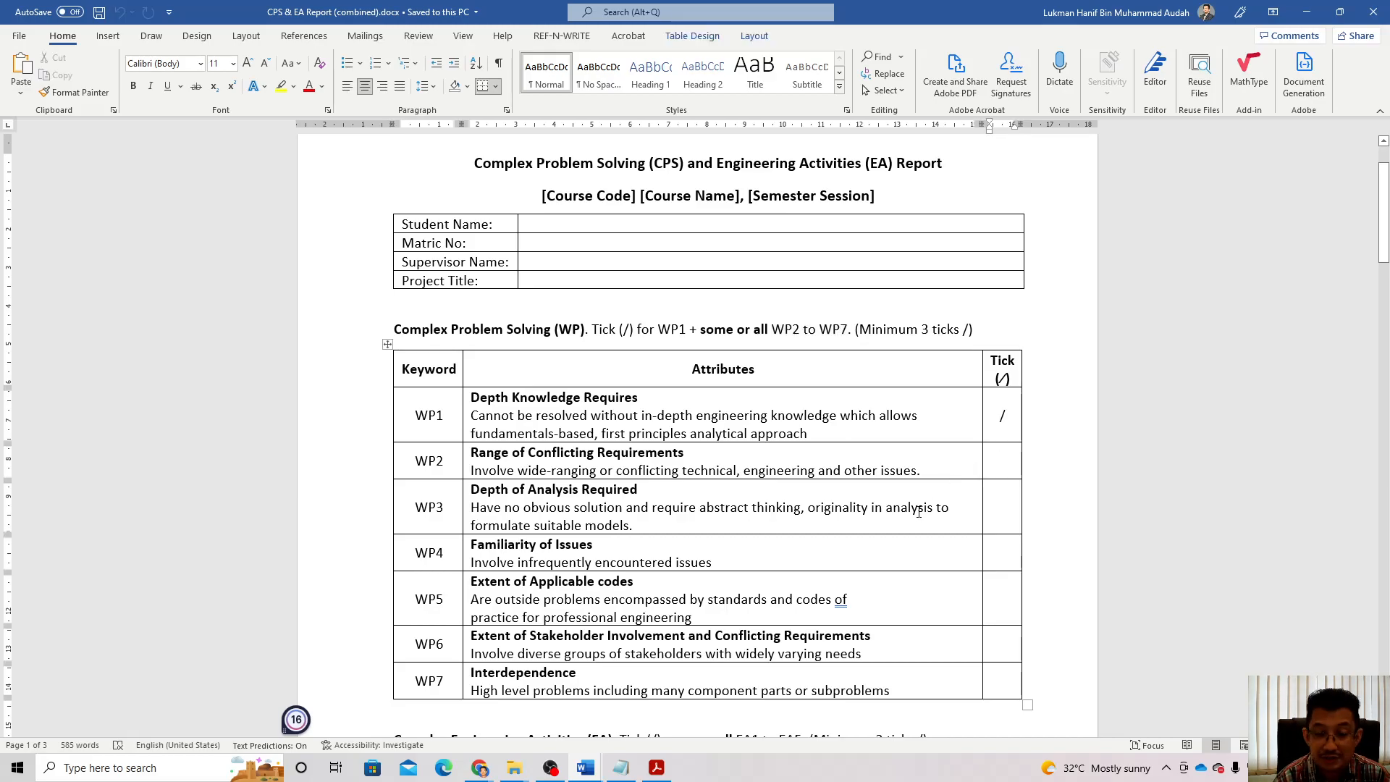
Step: Select the [Course Code] [Course Name], [Semester Session] placeholder line under the title
scroll(918, 512, down, 4)
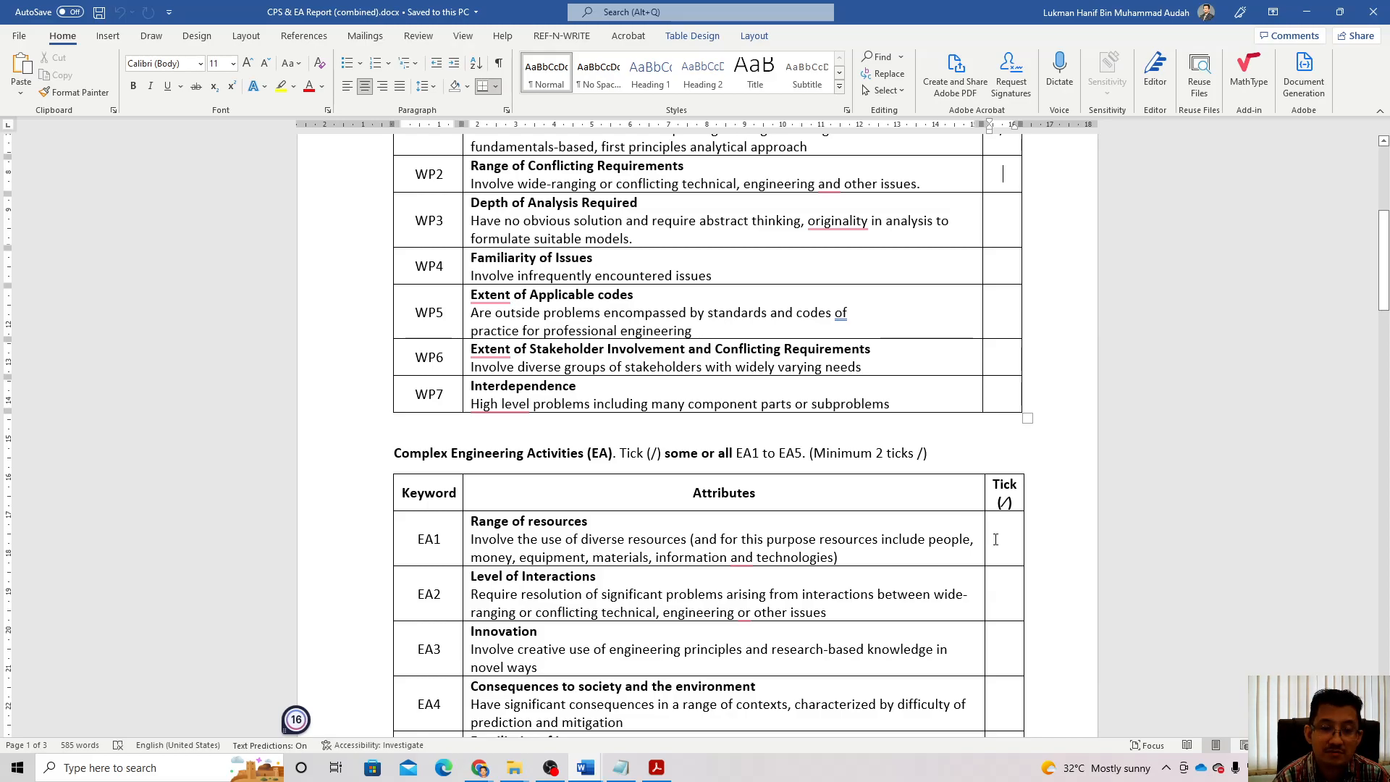
scroll(998, 535, up, 5)
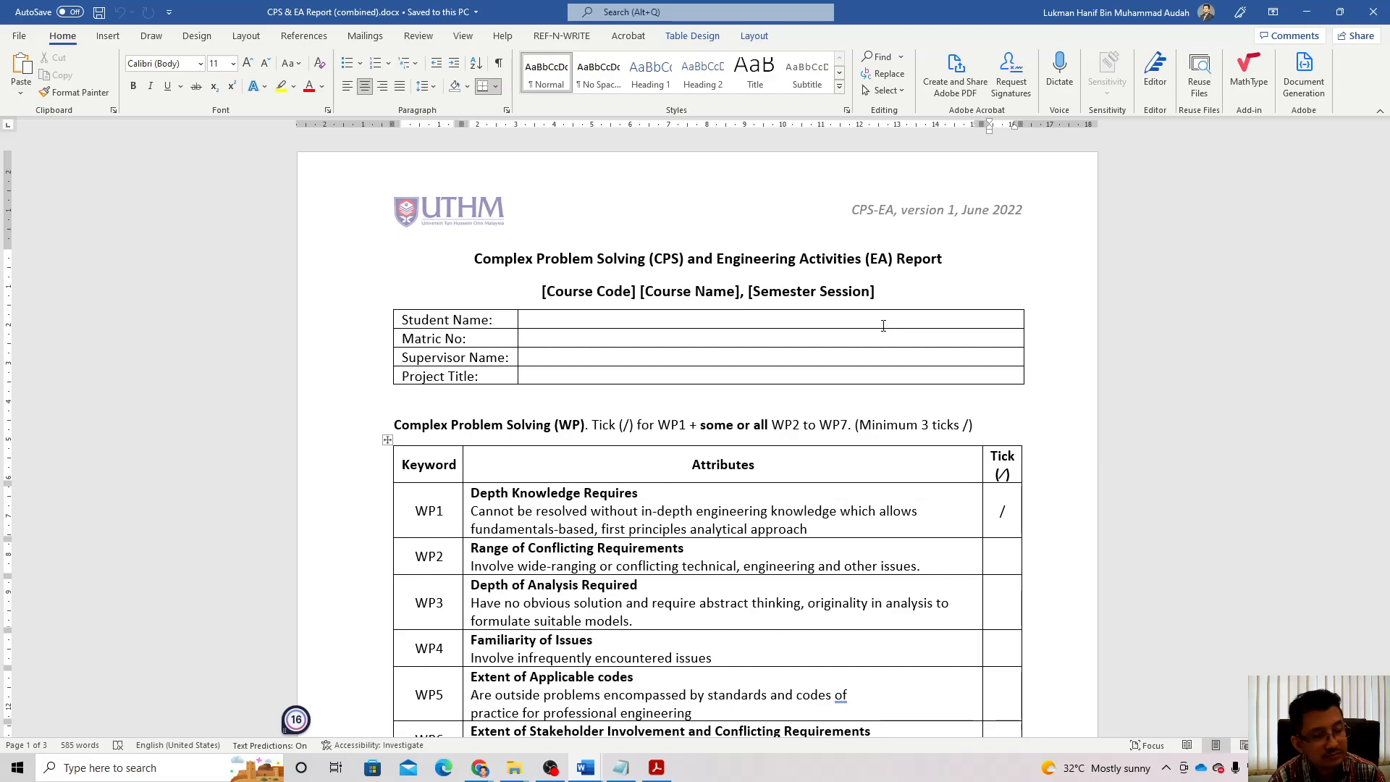
click(537, 288)
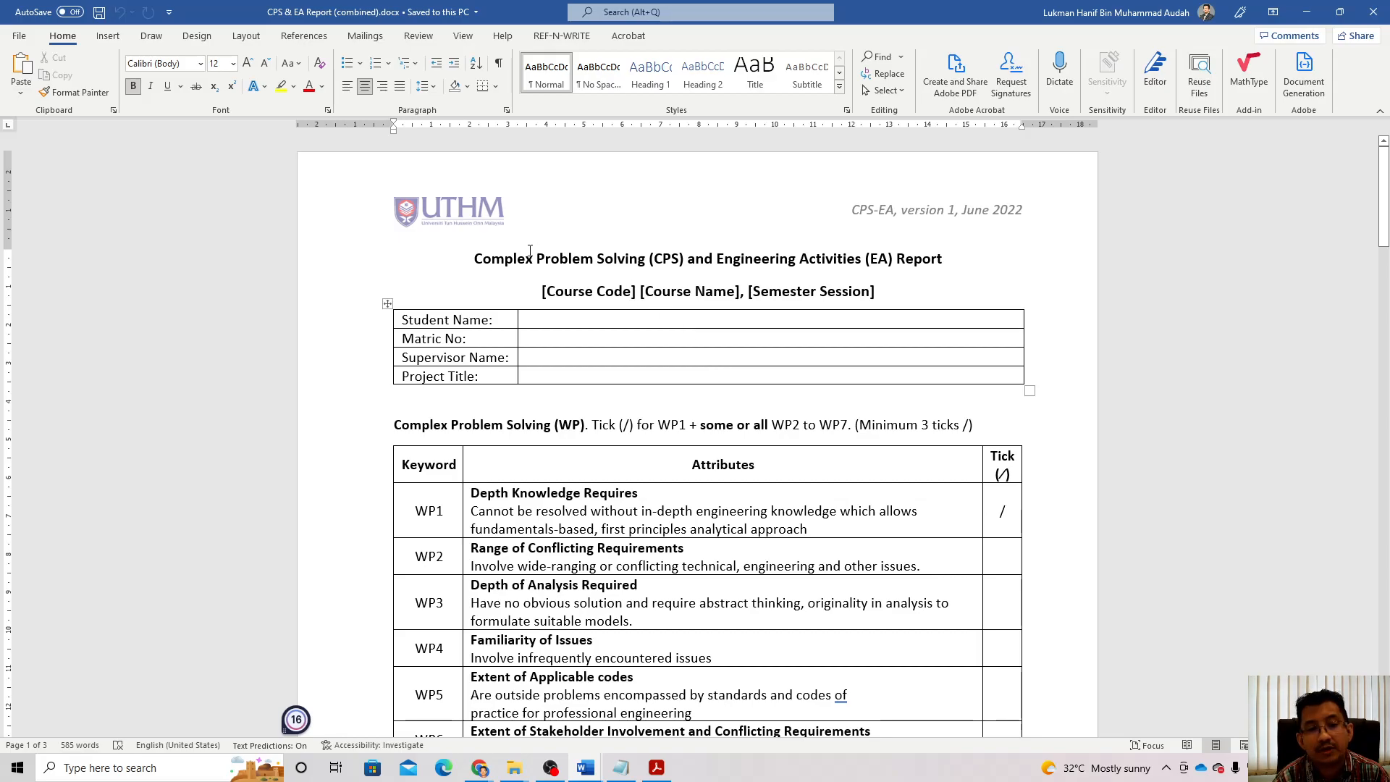
drag(542, 293, 878, 293)
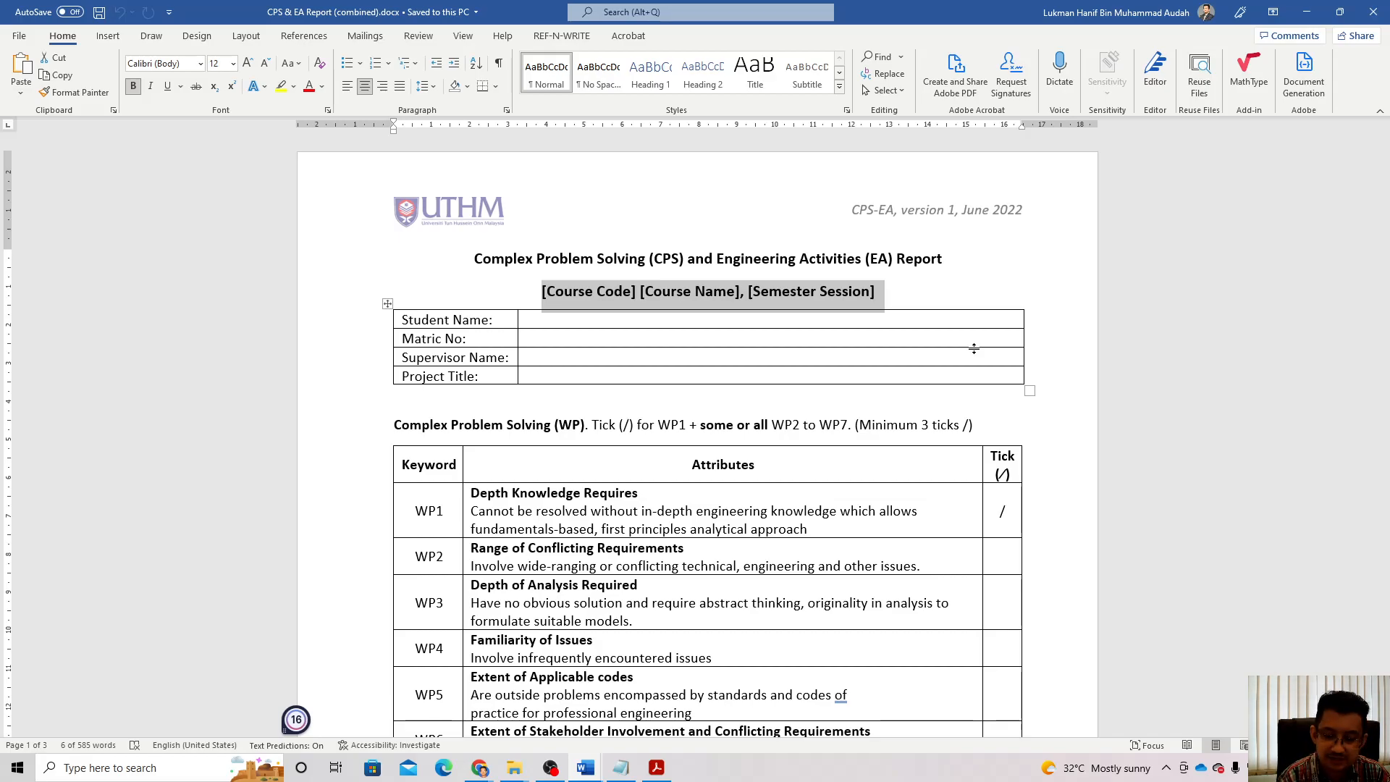
Step: Replace the course placeholder with 'BEEE40704 Final Year Project 2, Semester 2 2021/2022'
key(Delete)
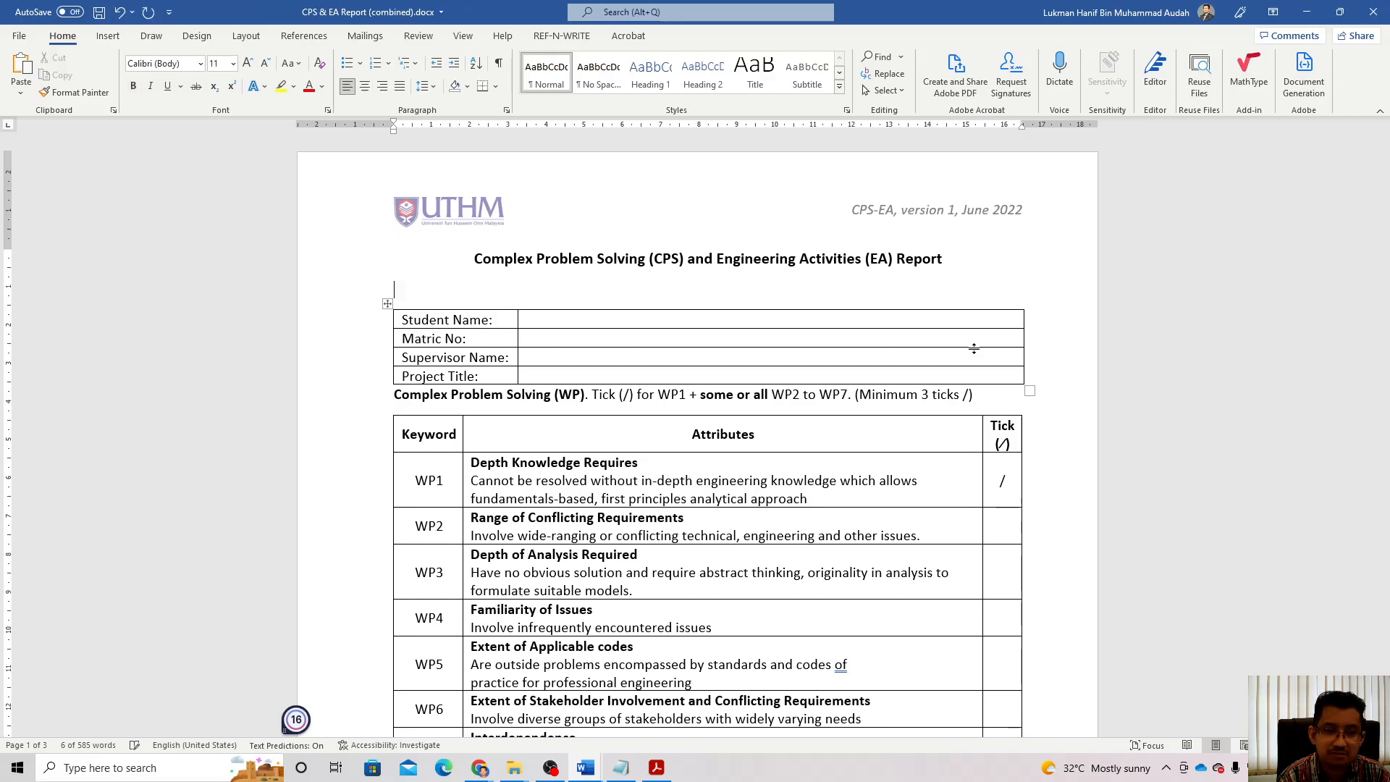
click(367, 87)
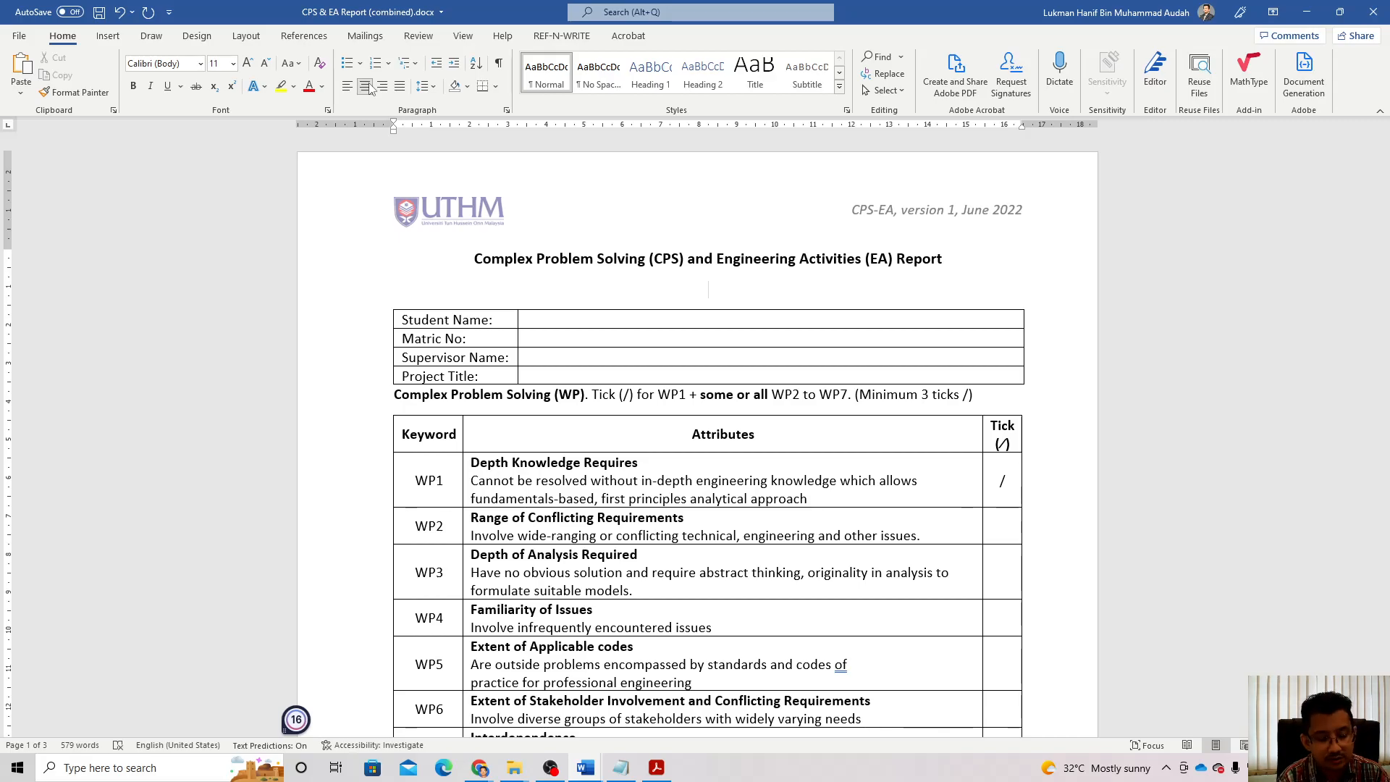
text(BEEE)
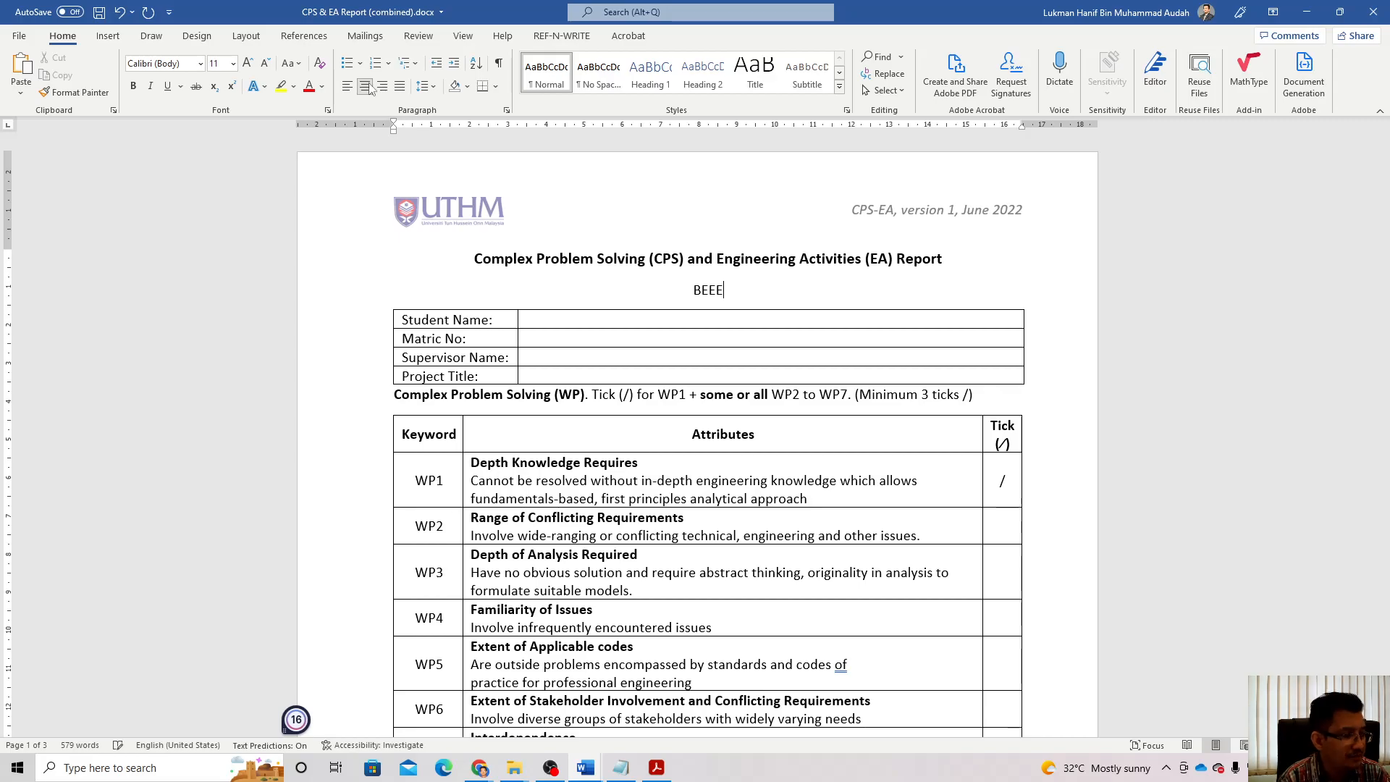
text(4)
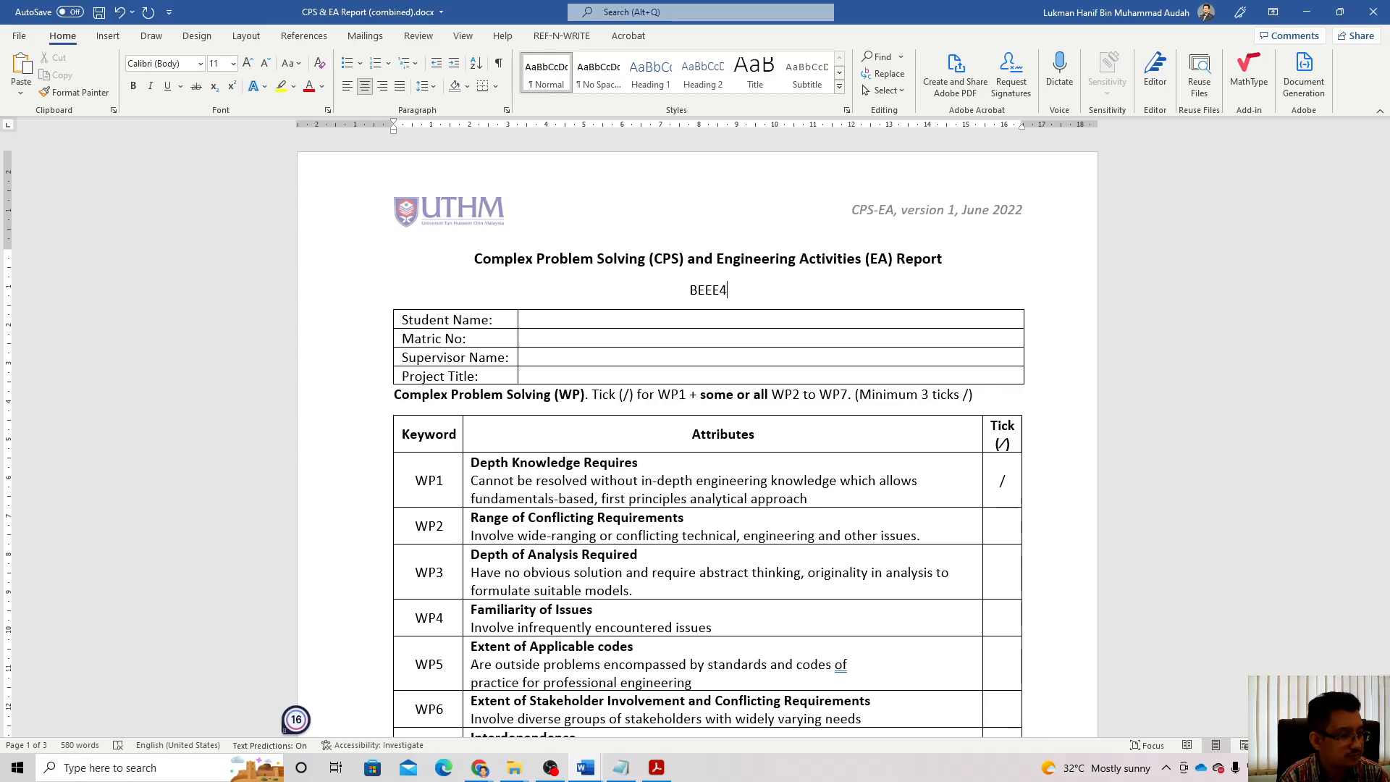
text(0704 )
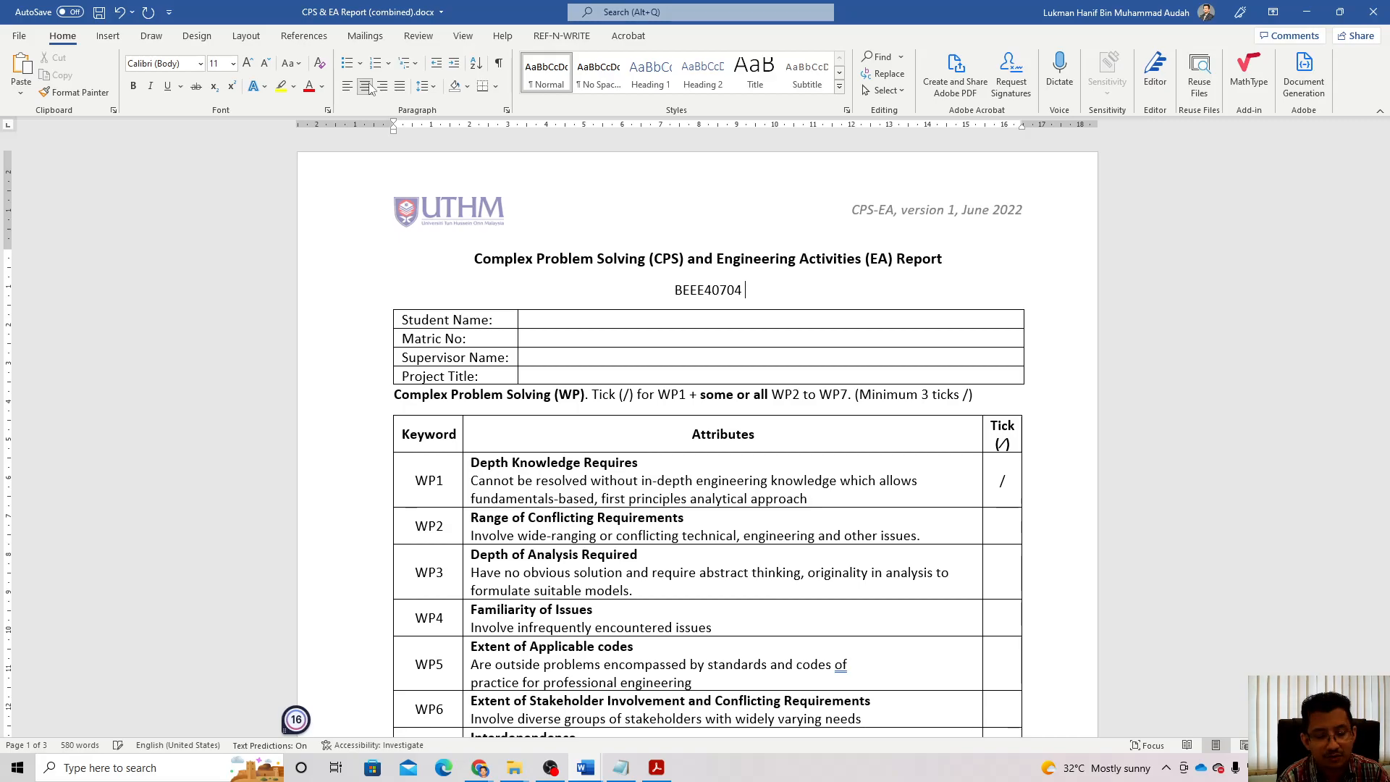
text(Final Yea)
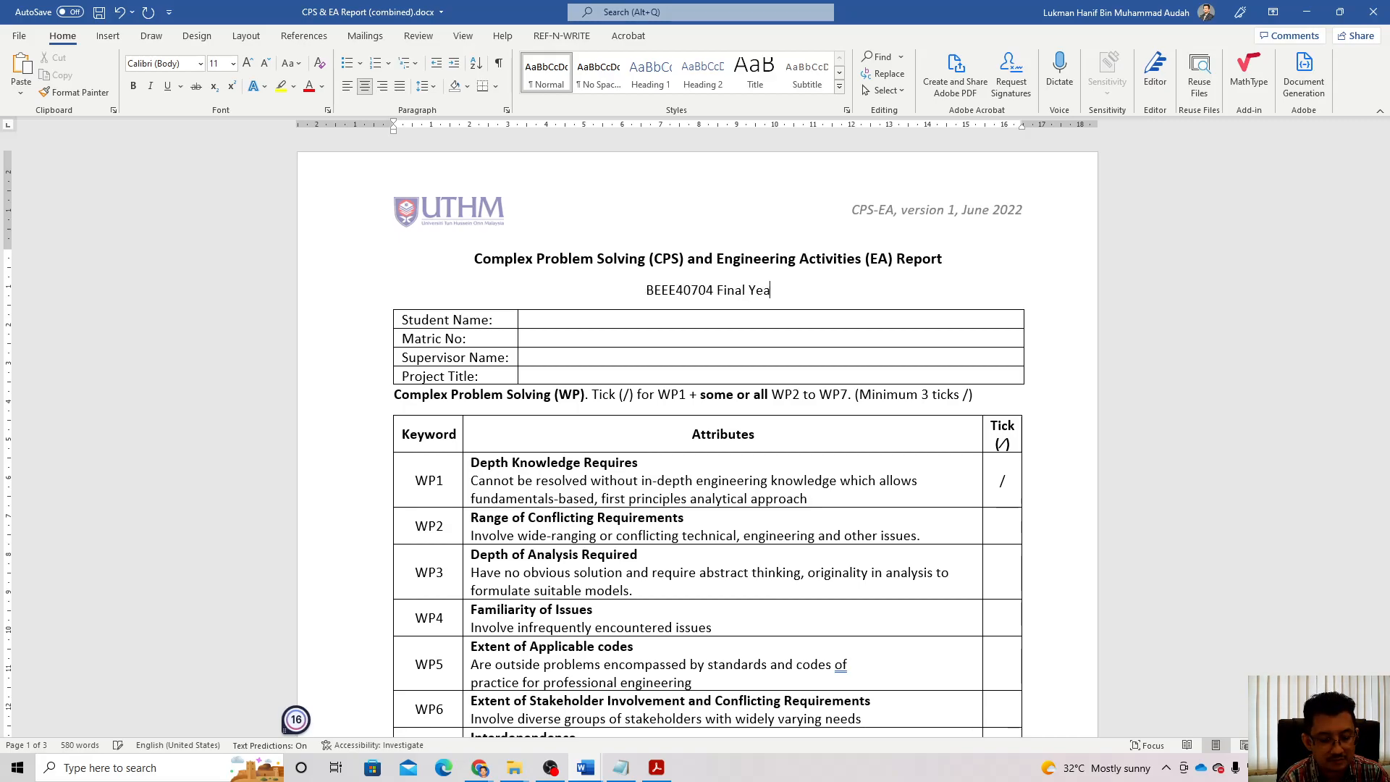
text(r Project )
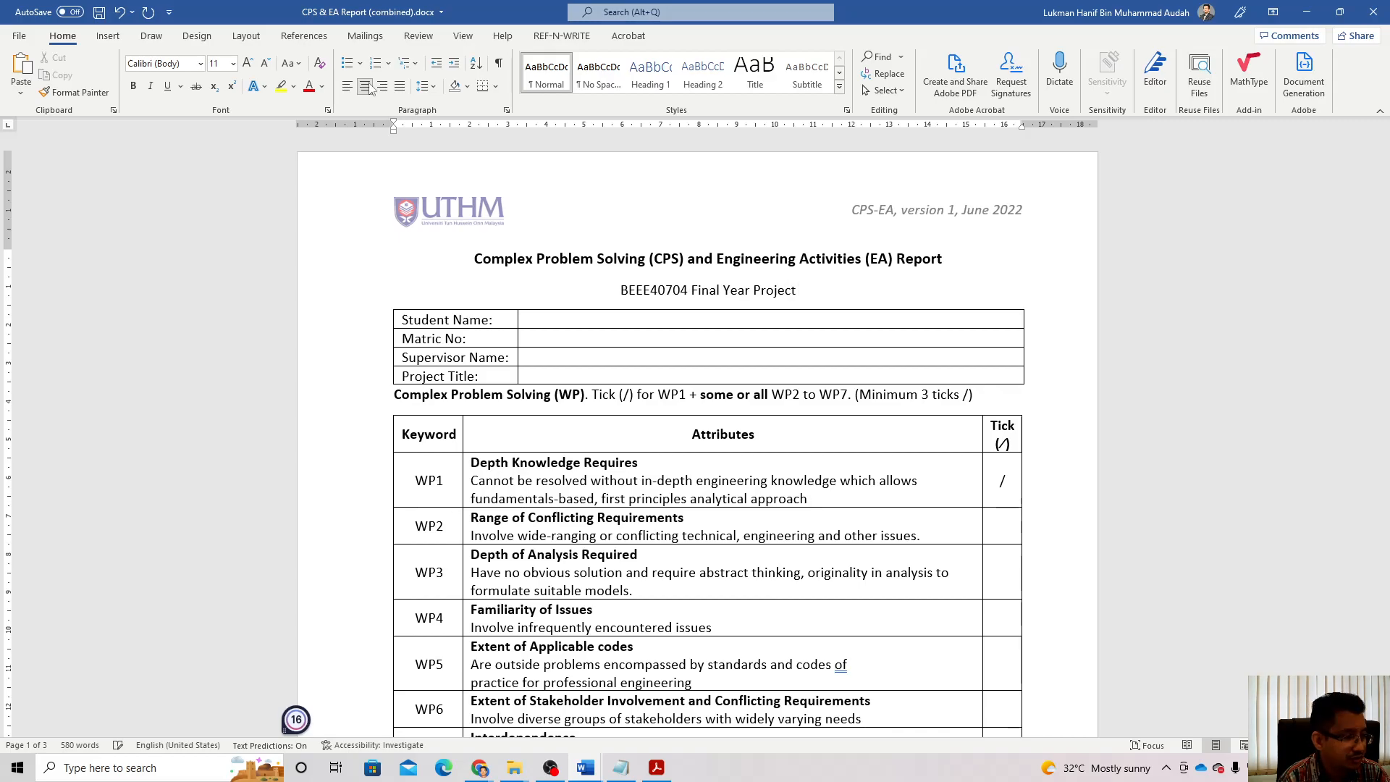
text(2)
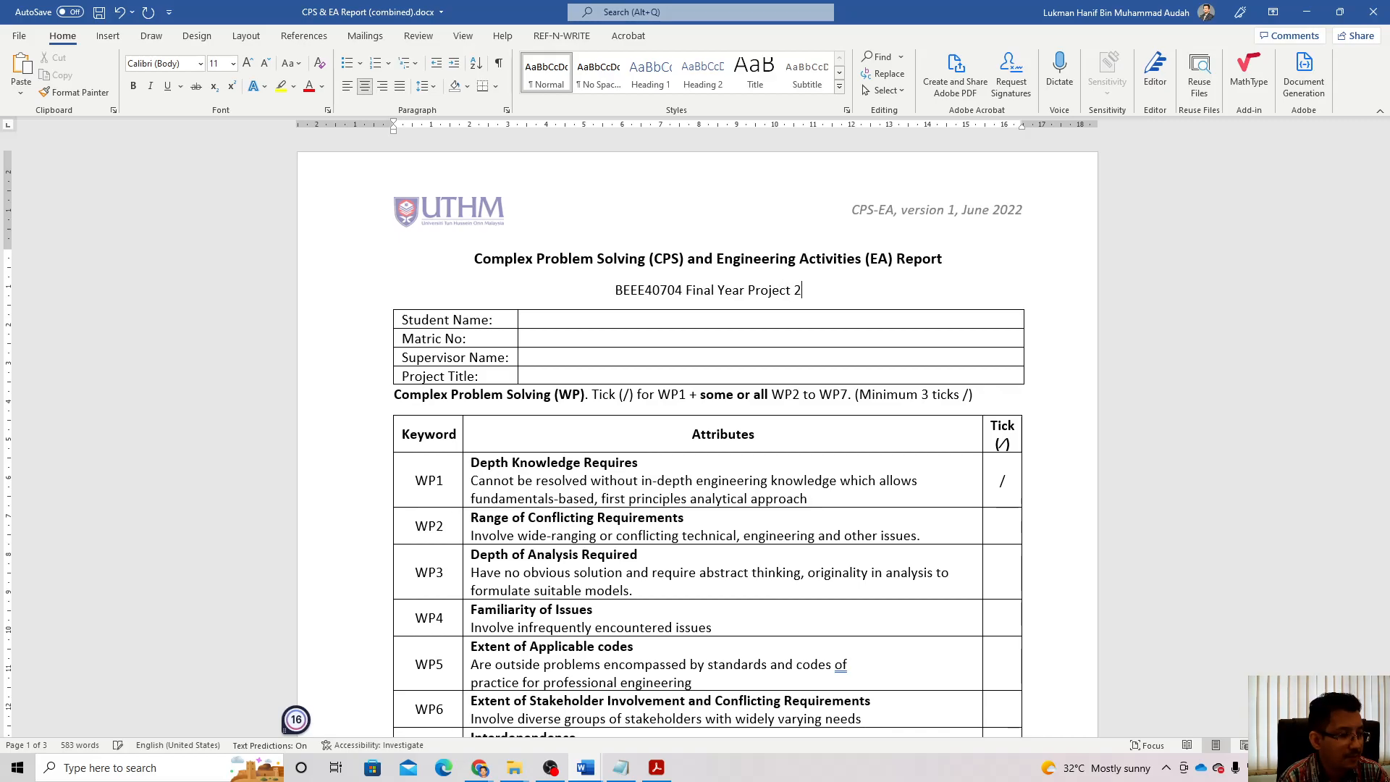
text(, S)
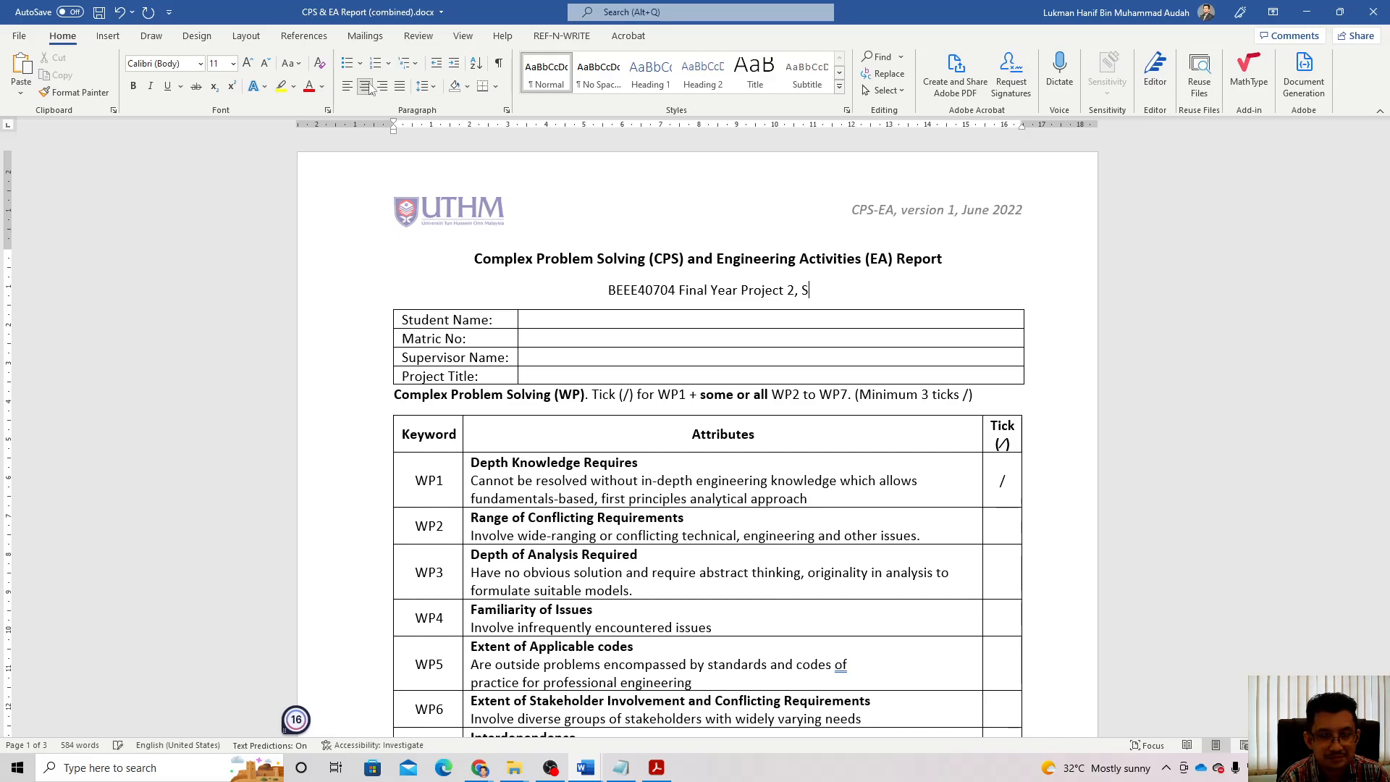
text(emester 2)
text( 2)
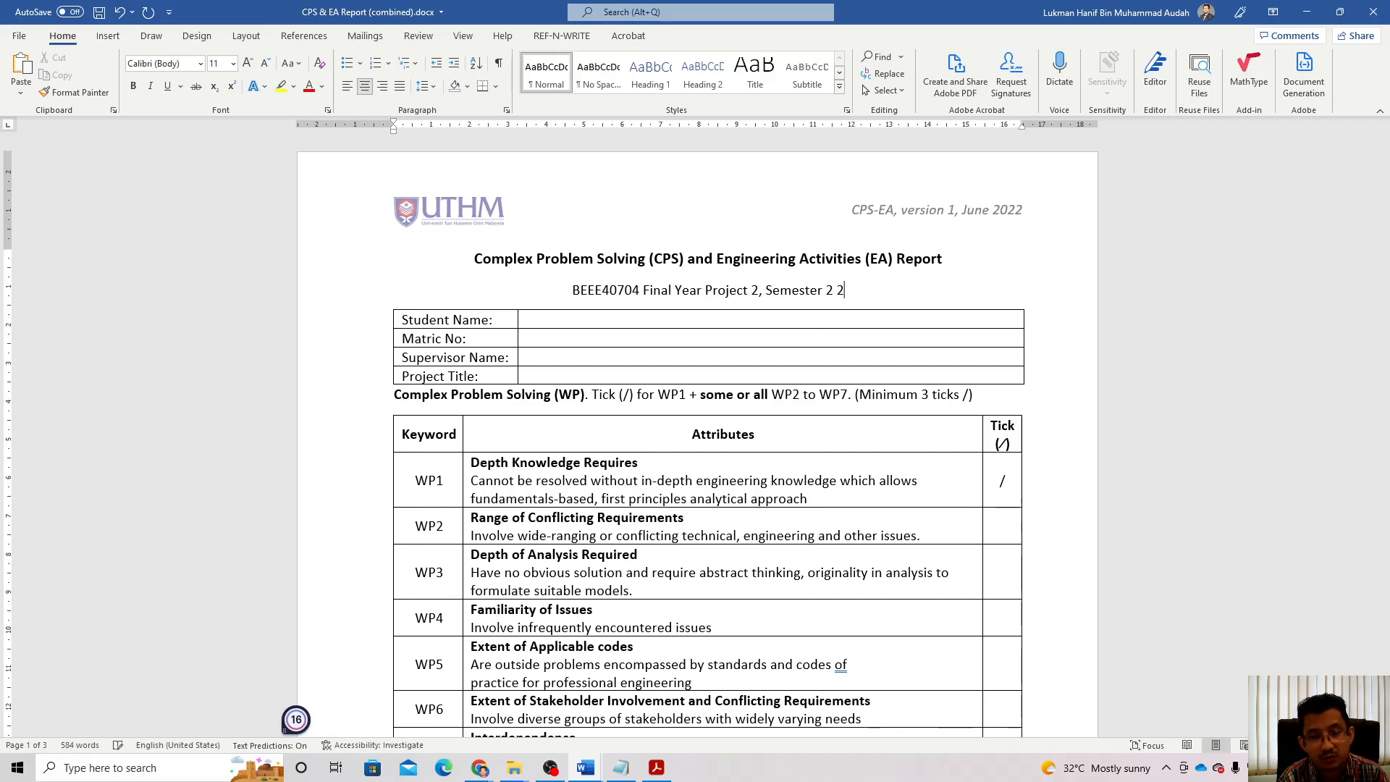
text(021/2022)
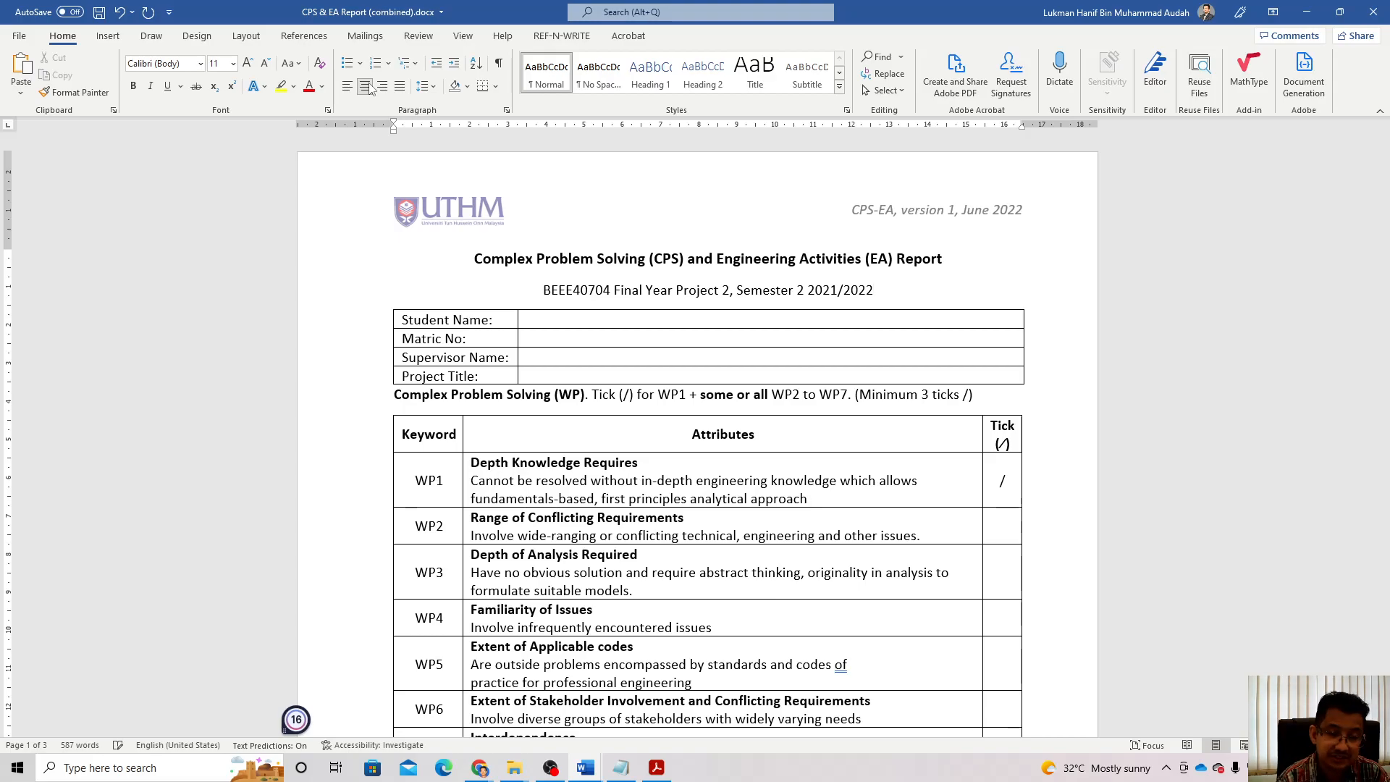
Step: Fill in the student's name, matric number and supervisor name in the details table
click(558, 325)
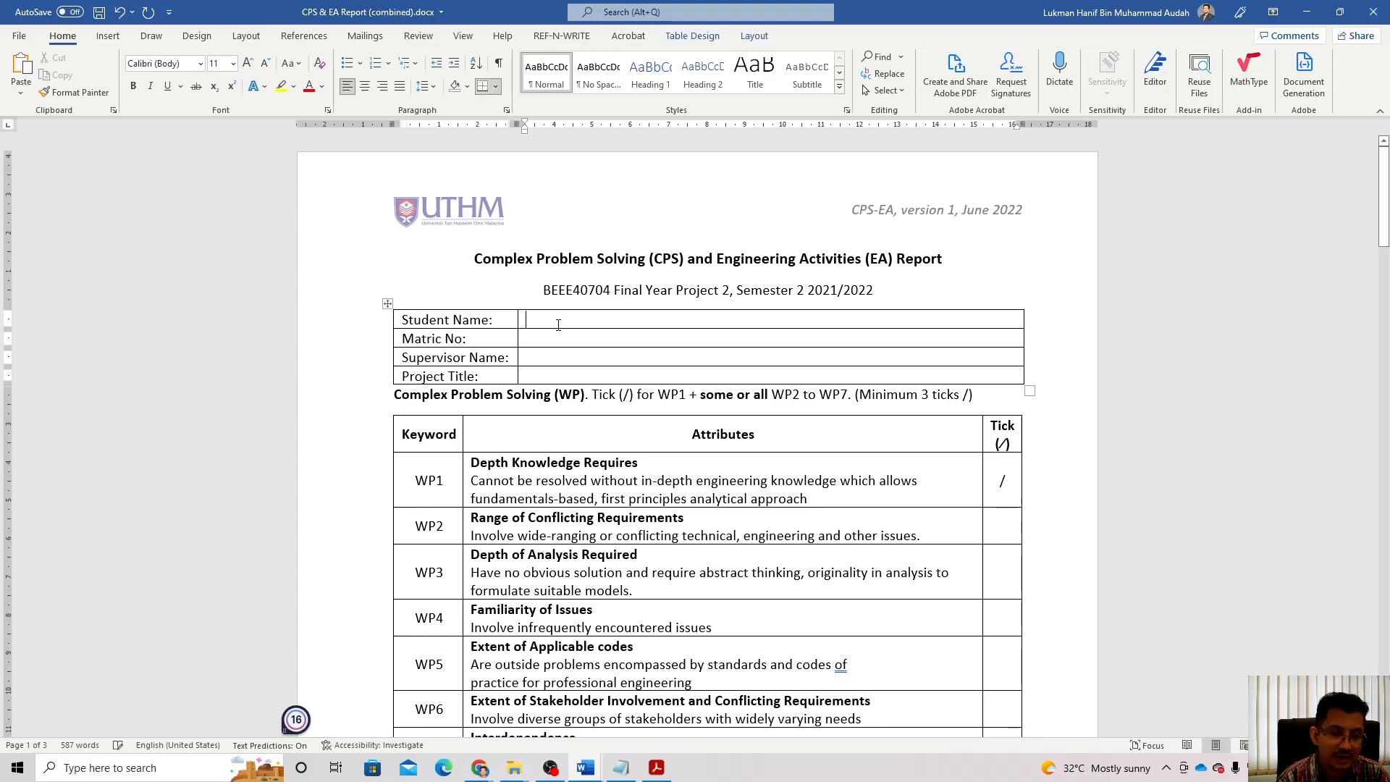
text(Lukman)
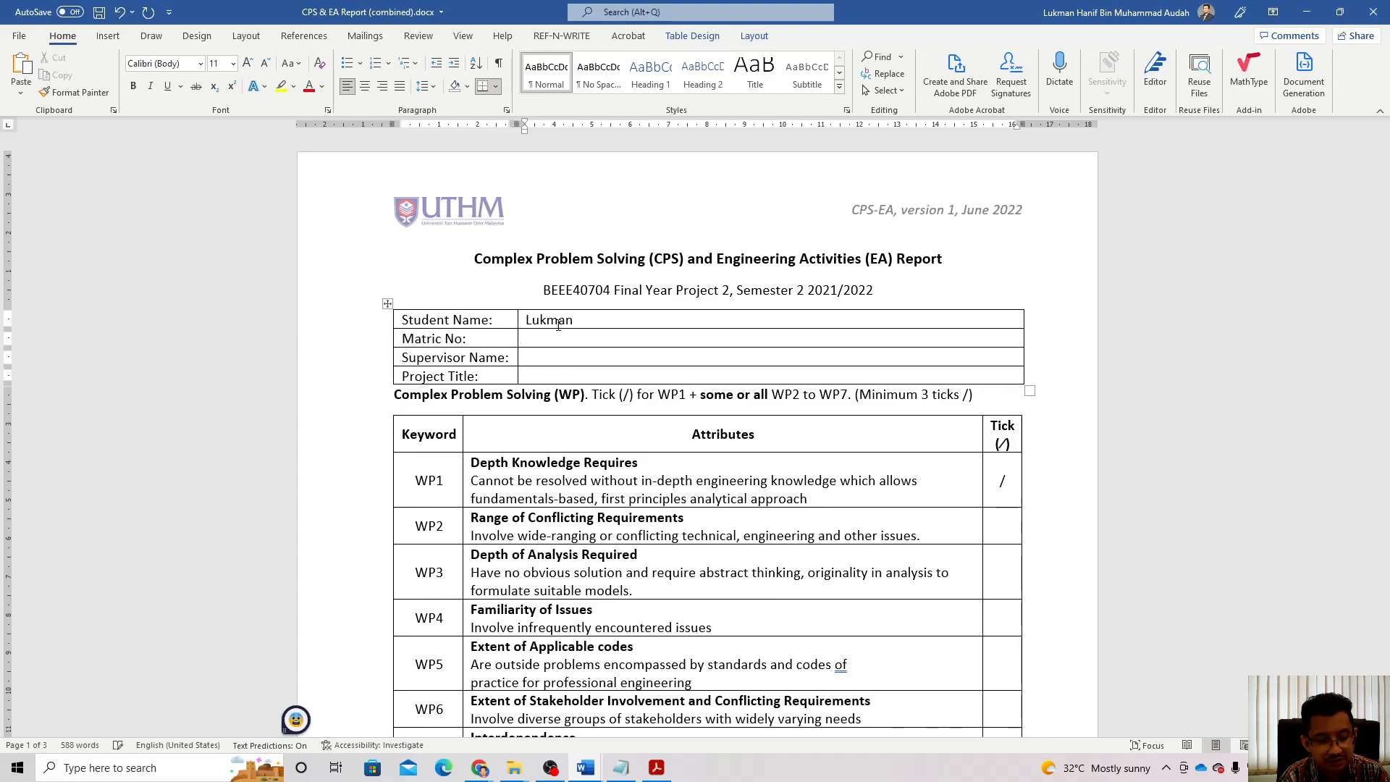
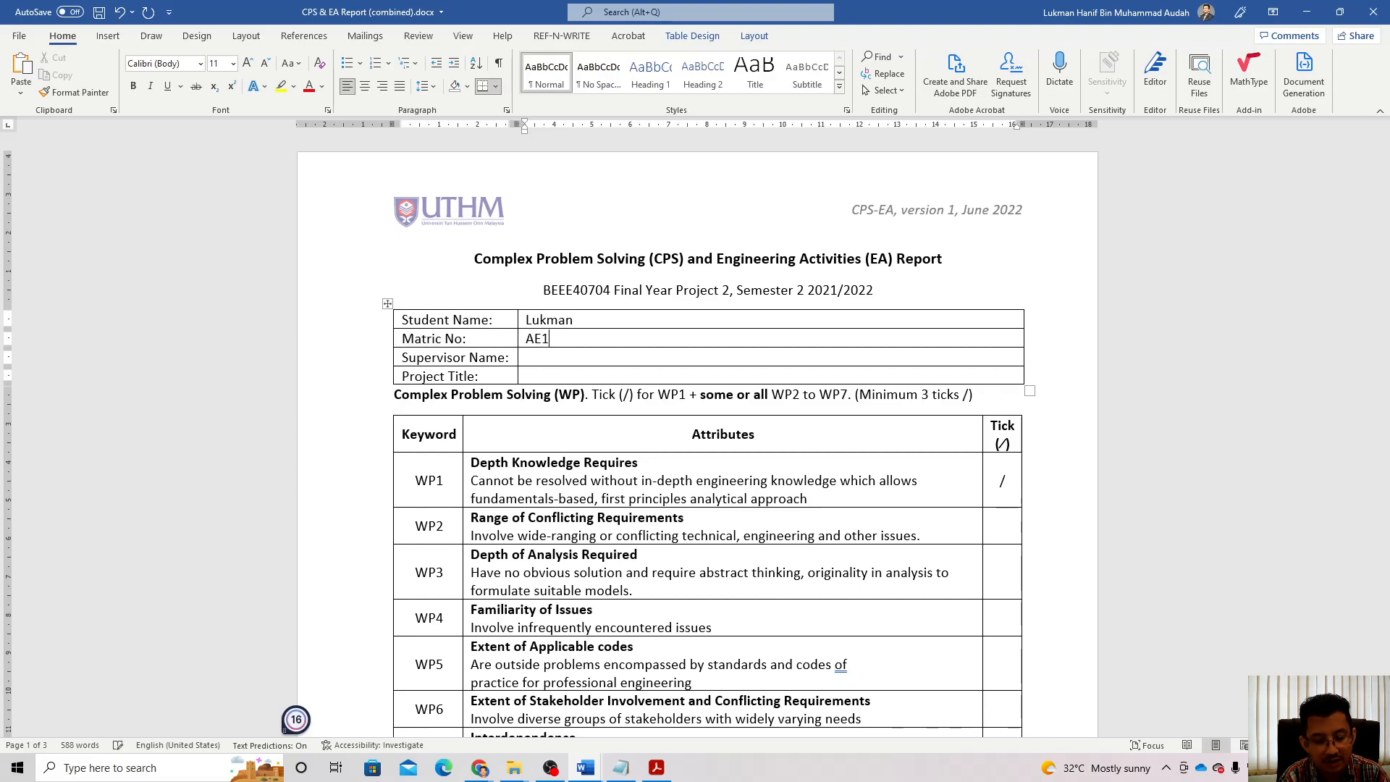
key(Tab)
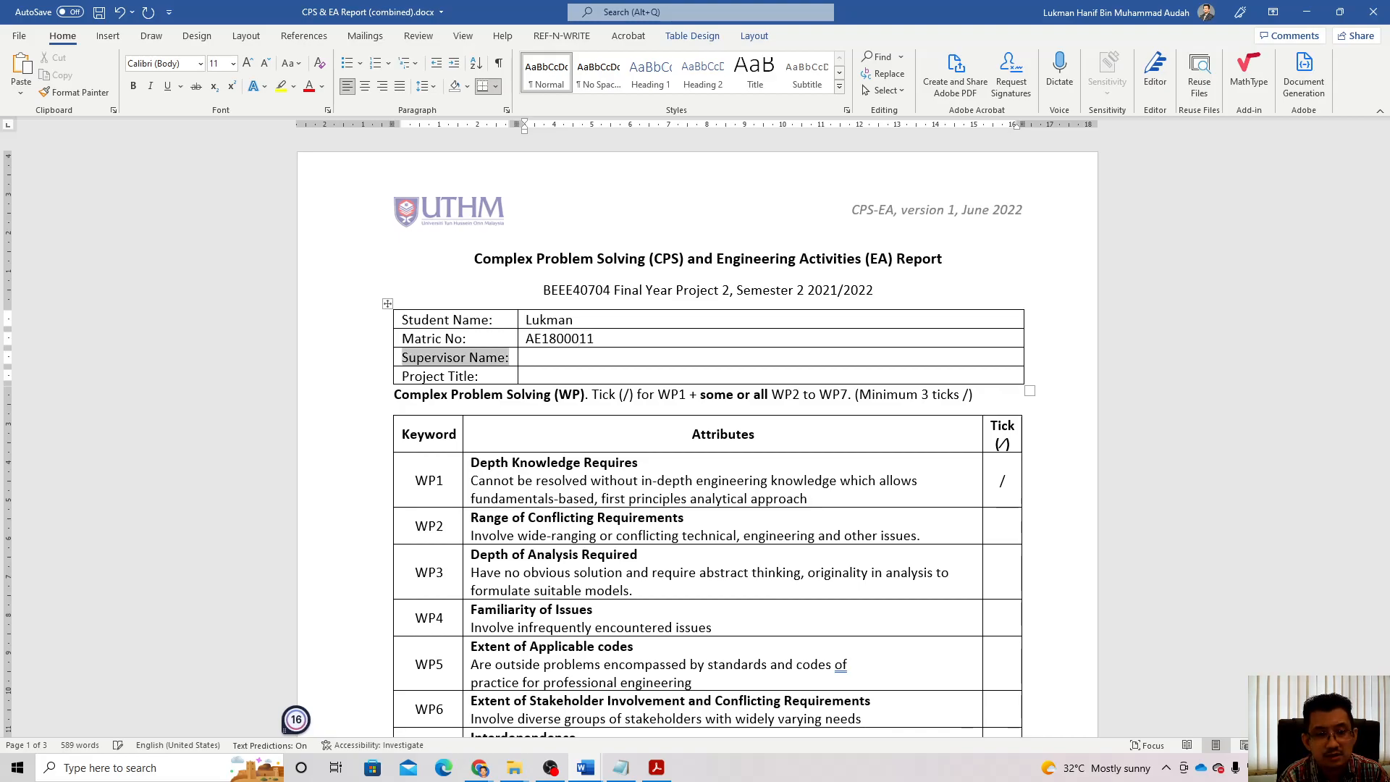
key(Tab)
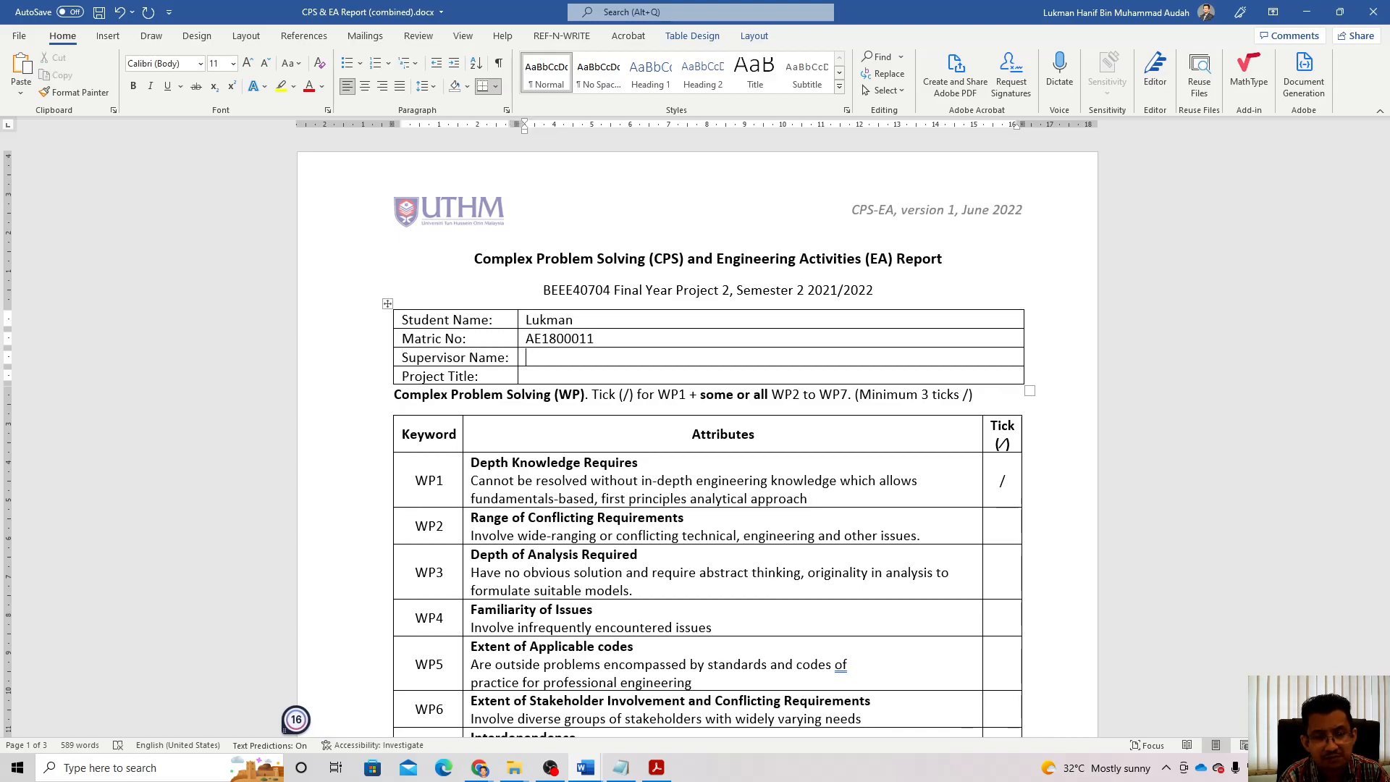
text(P)
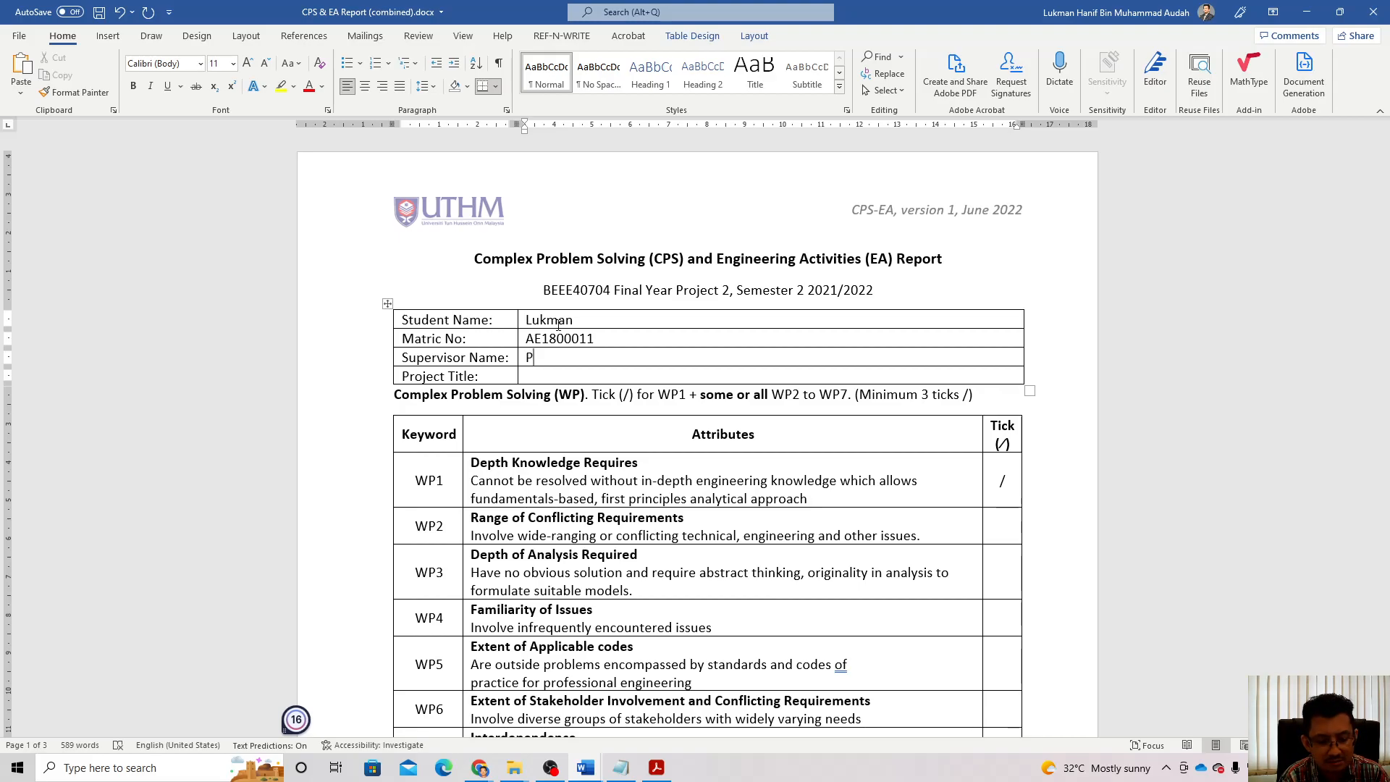
text(rof. X)
Step: Enter the project title 'Solar Powered Smart Greenhouse using Internet of Things (IoT)', fixing the 'Greeenhouse' typo
key(Tab)
key(Tab)
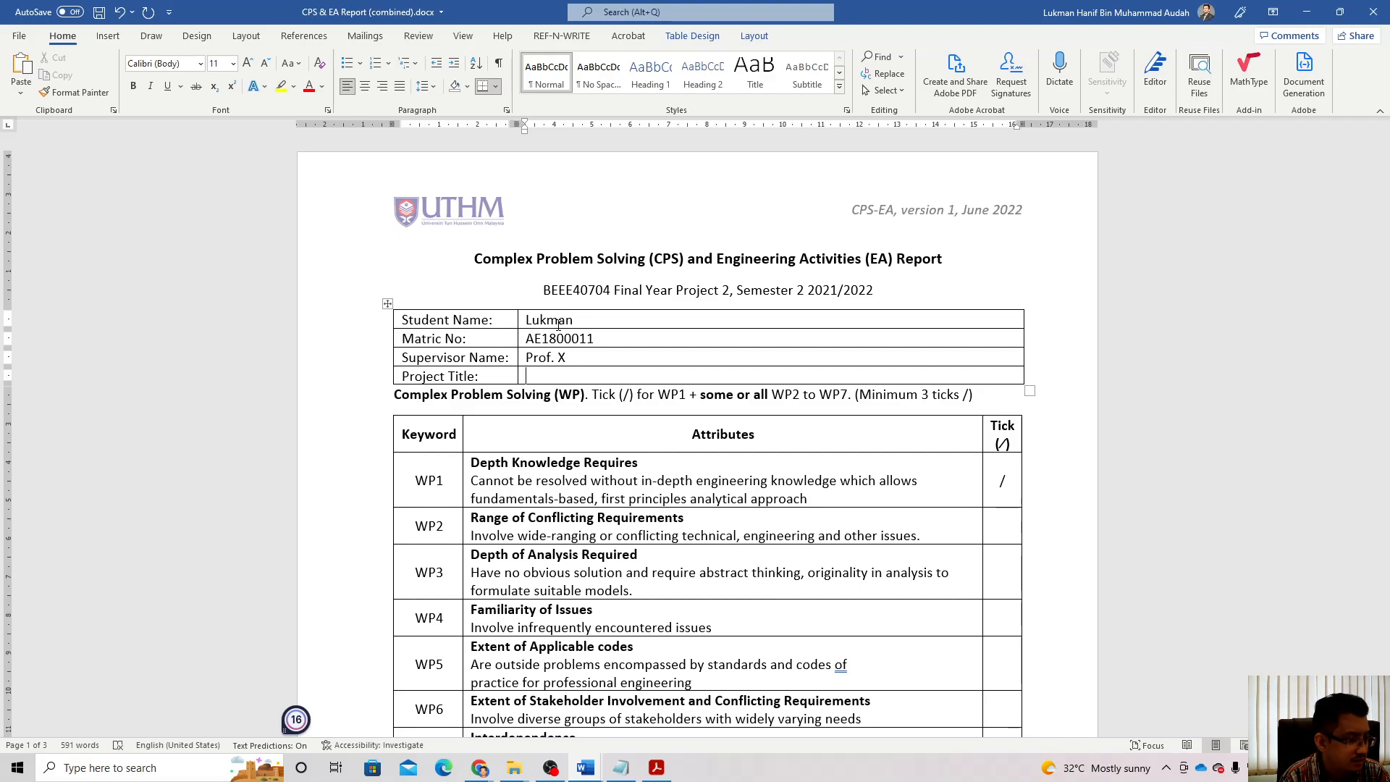
text(Sola)
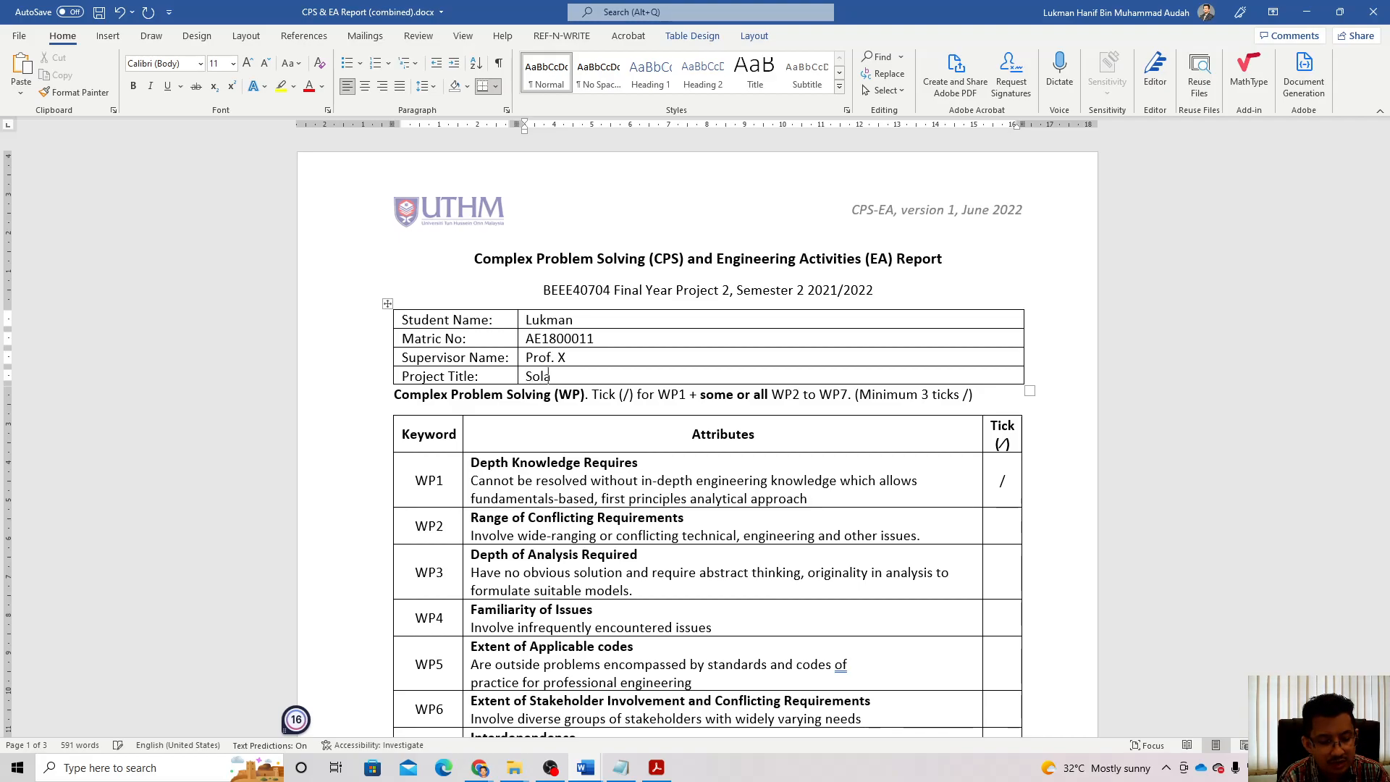
text(r Powered )
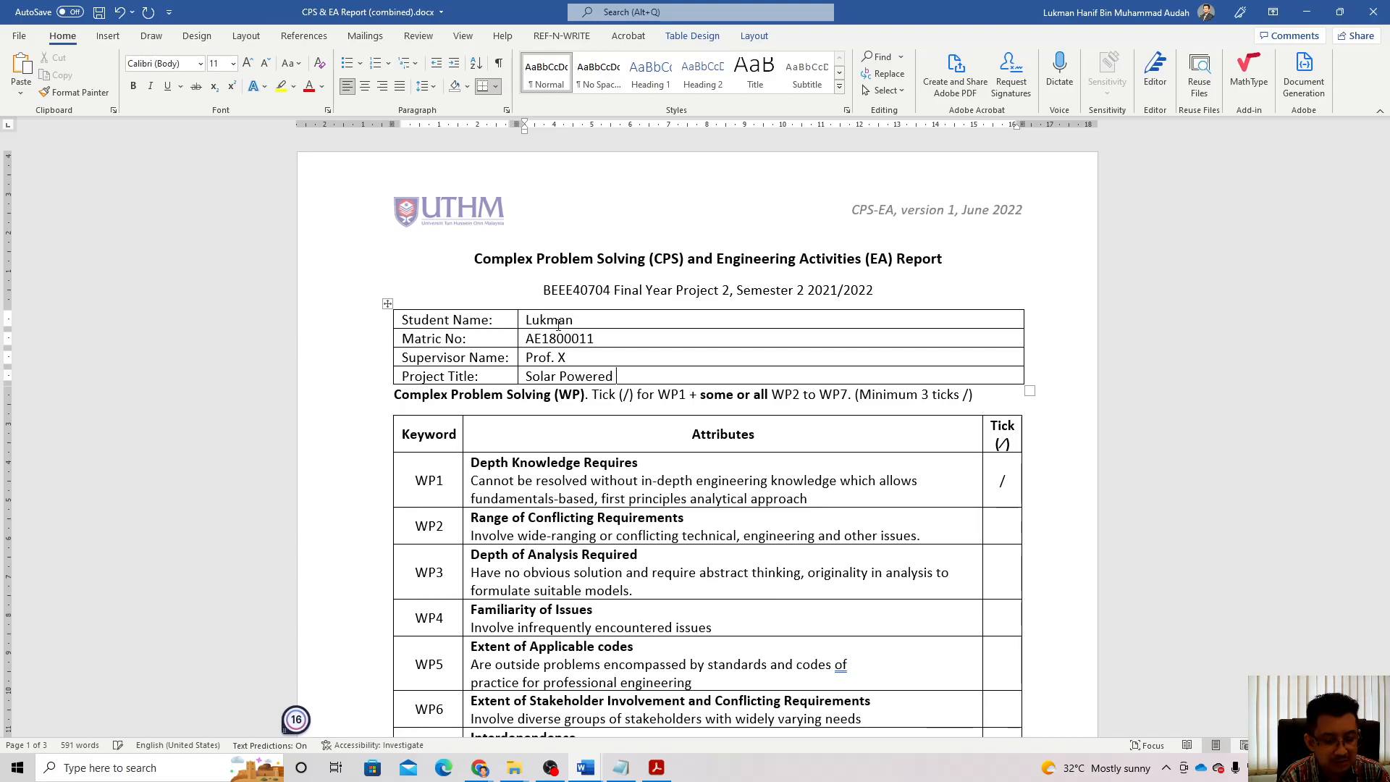
text(Smart Greeenhous)
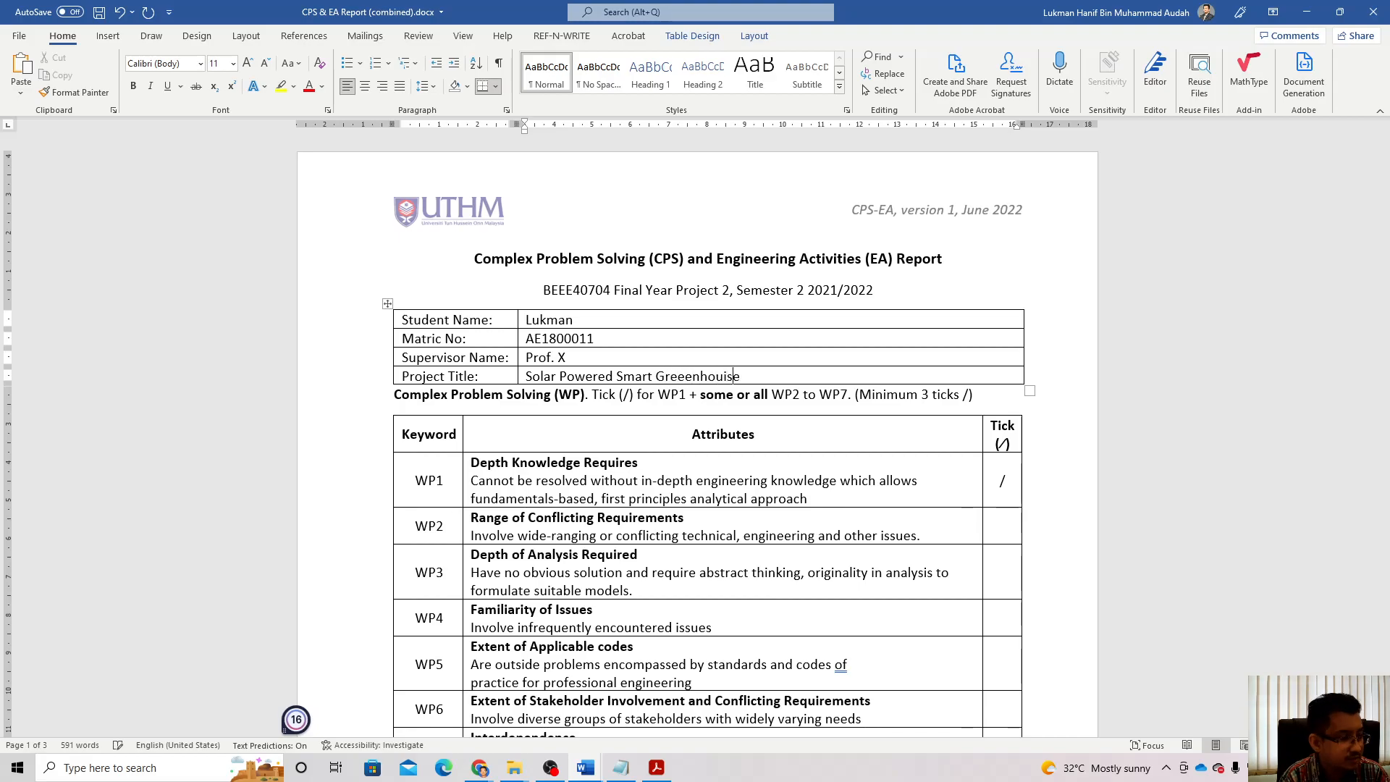
text(e )
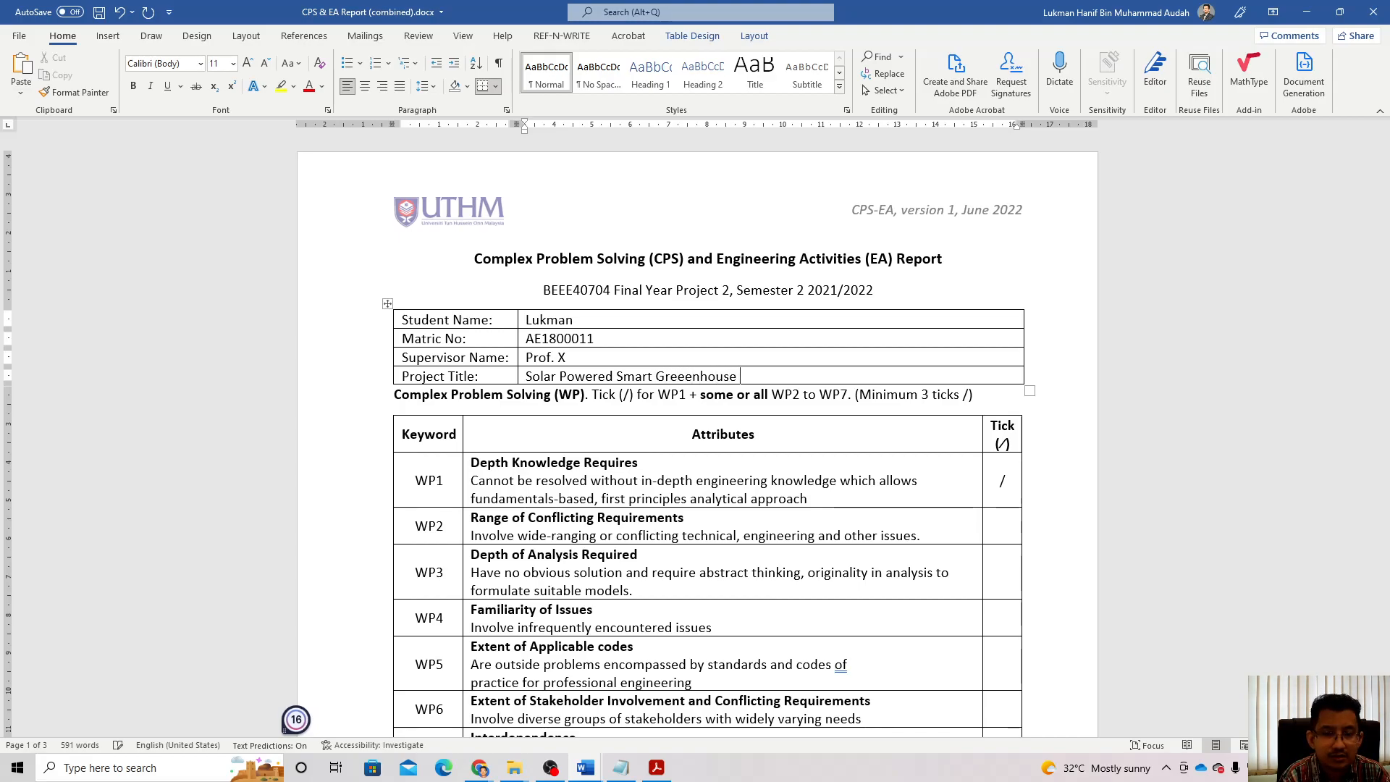
text(using)
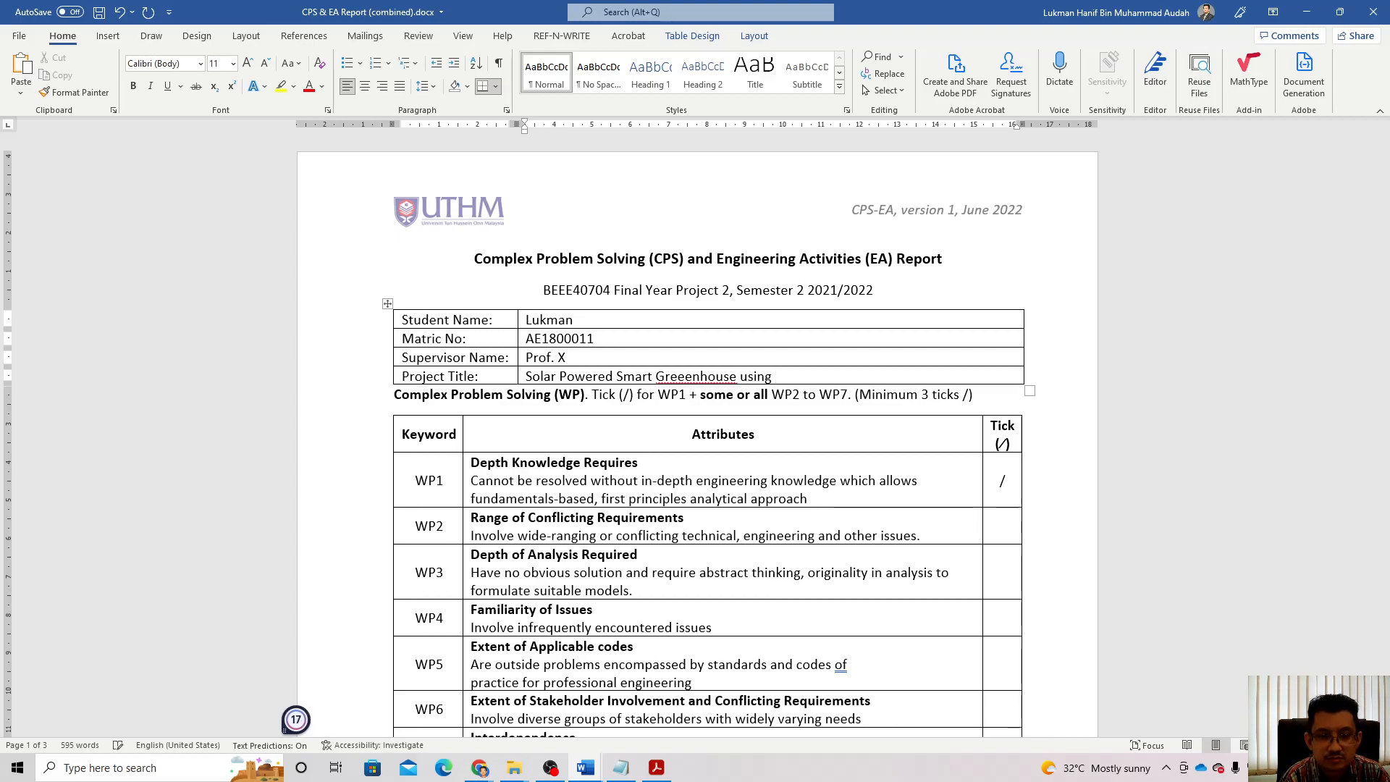
click(684, 376)
key(BackSpace)
key(End)
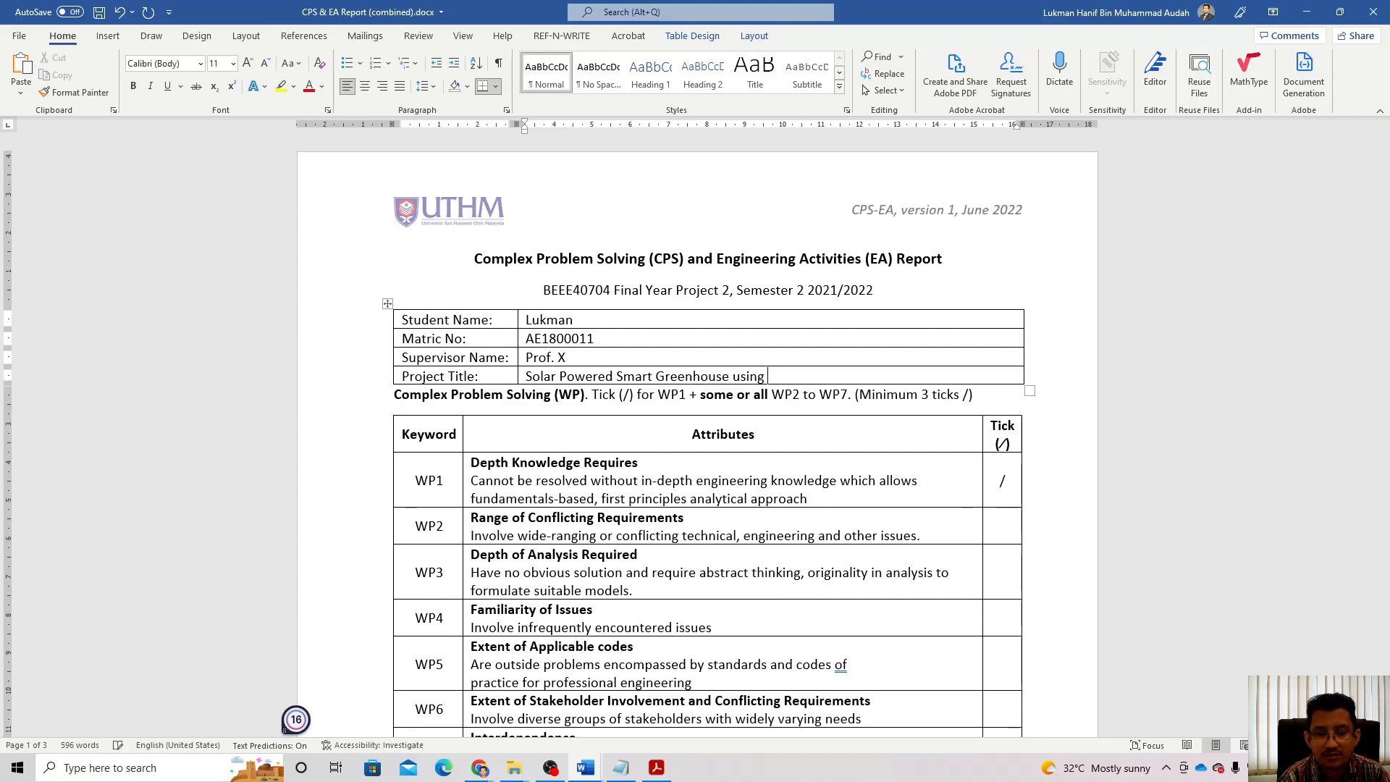
text(Internet of)
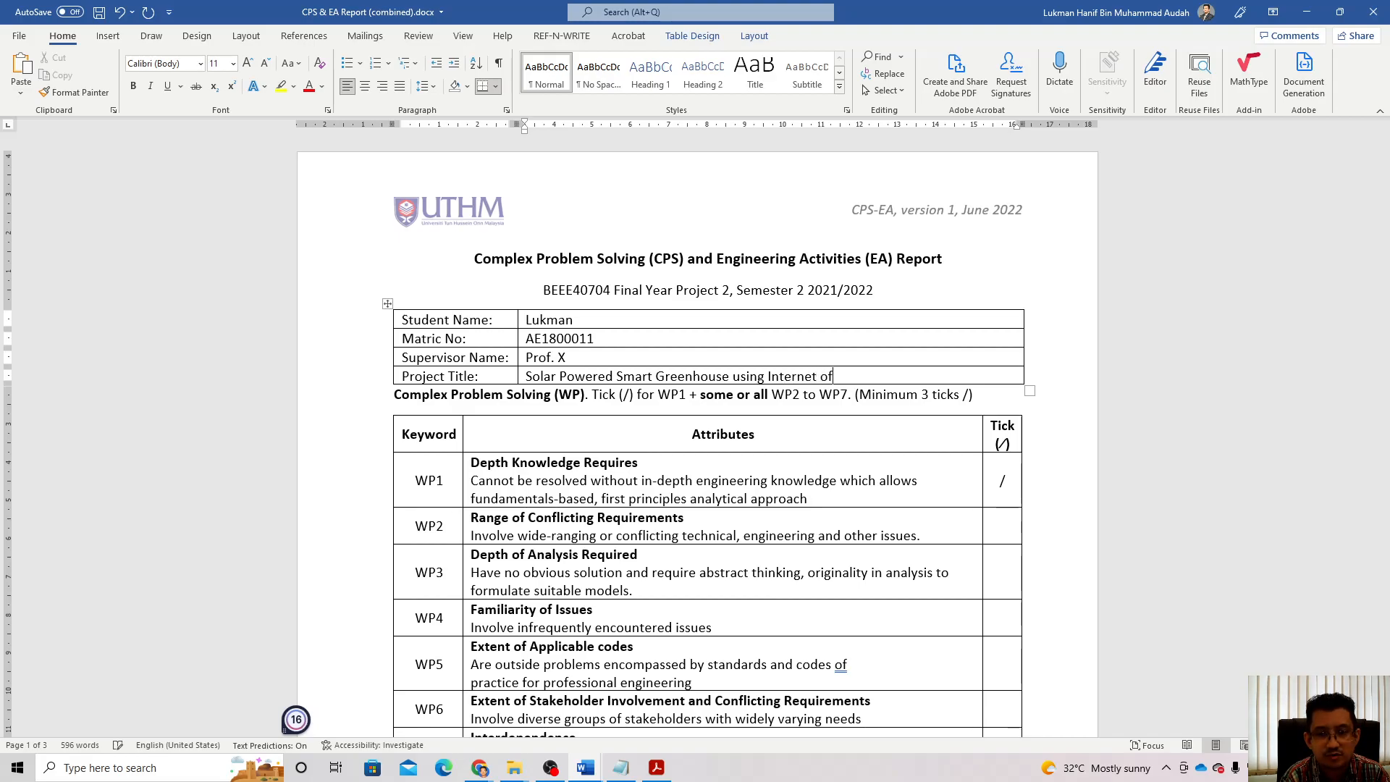
text( Things)
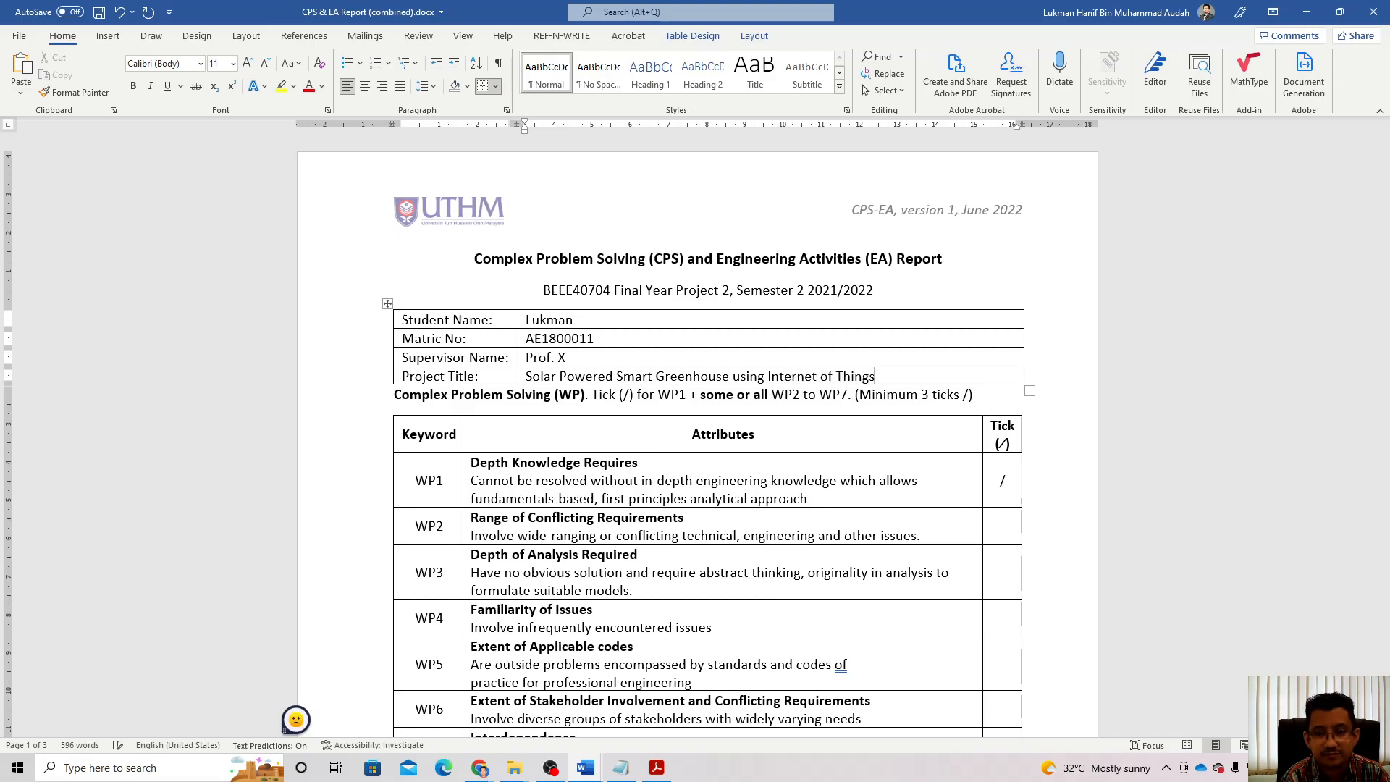
text( (IoT))
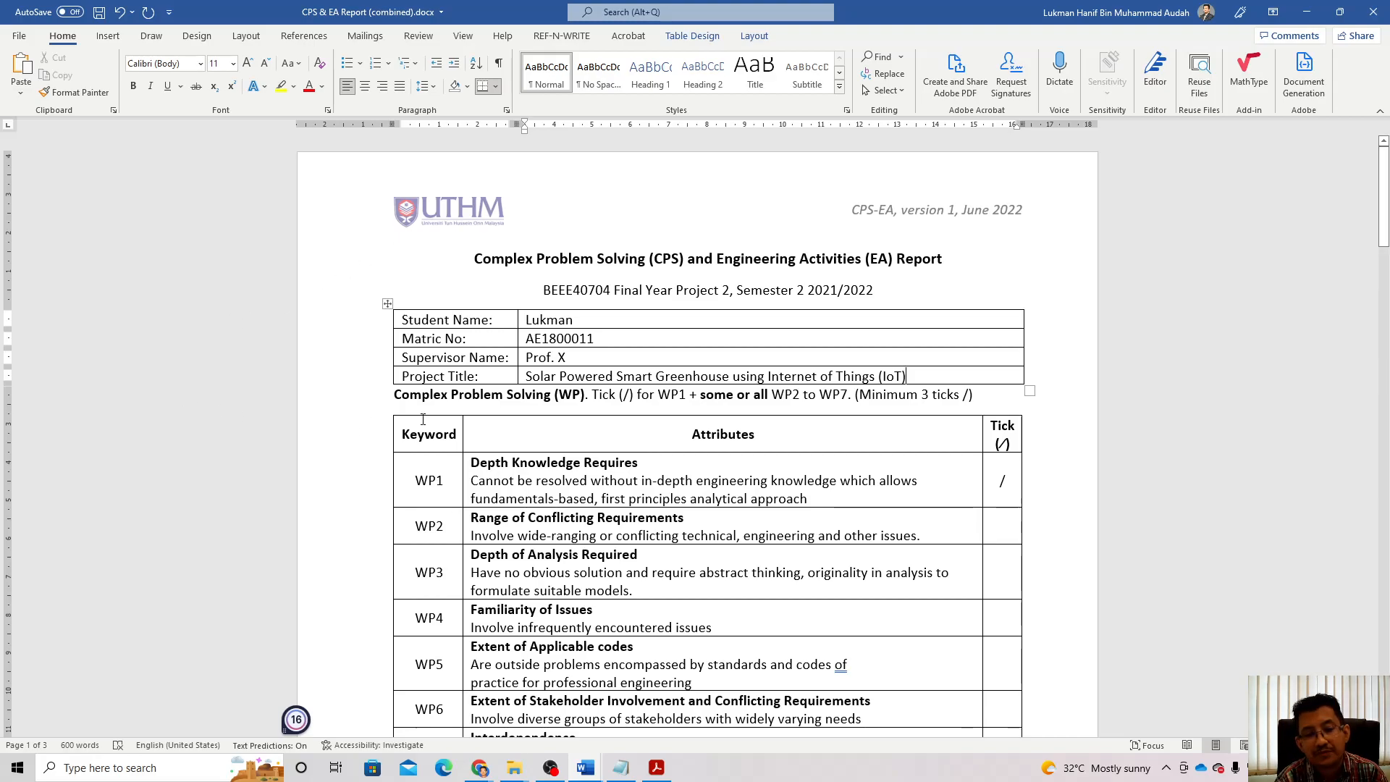
Step: Scroll down to bring the whole WP1–WP7 table into view
scroll(669, 485, down, 2)
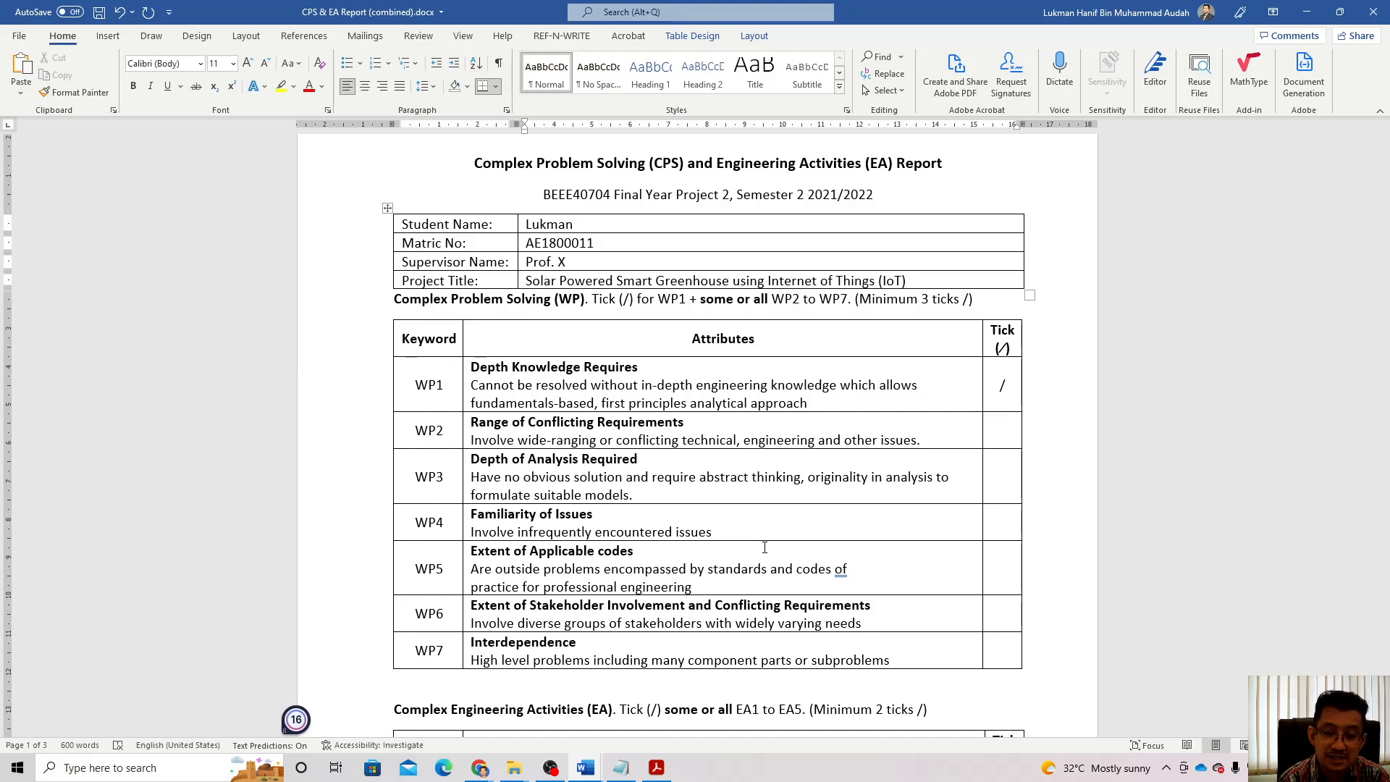
Step: Put a '/' tick in the WP2, WP3 and WP4 Tick cells
click(1009, 431)
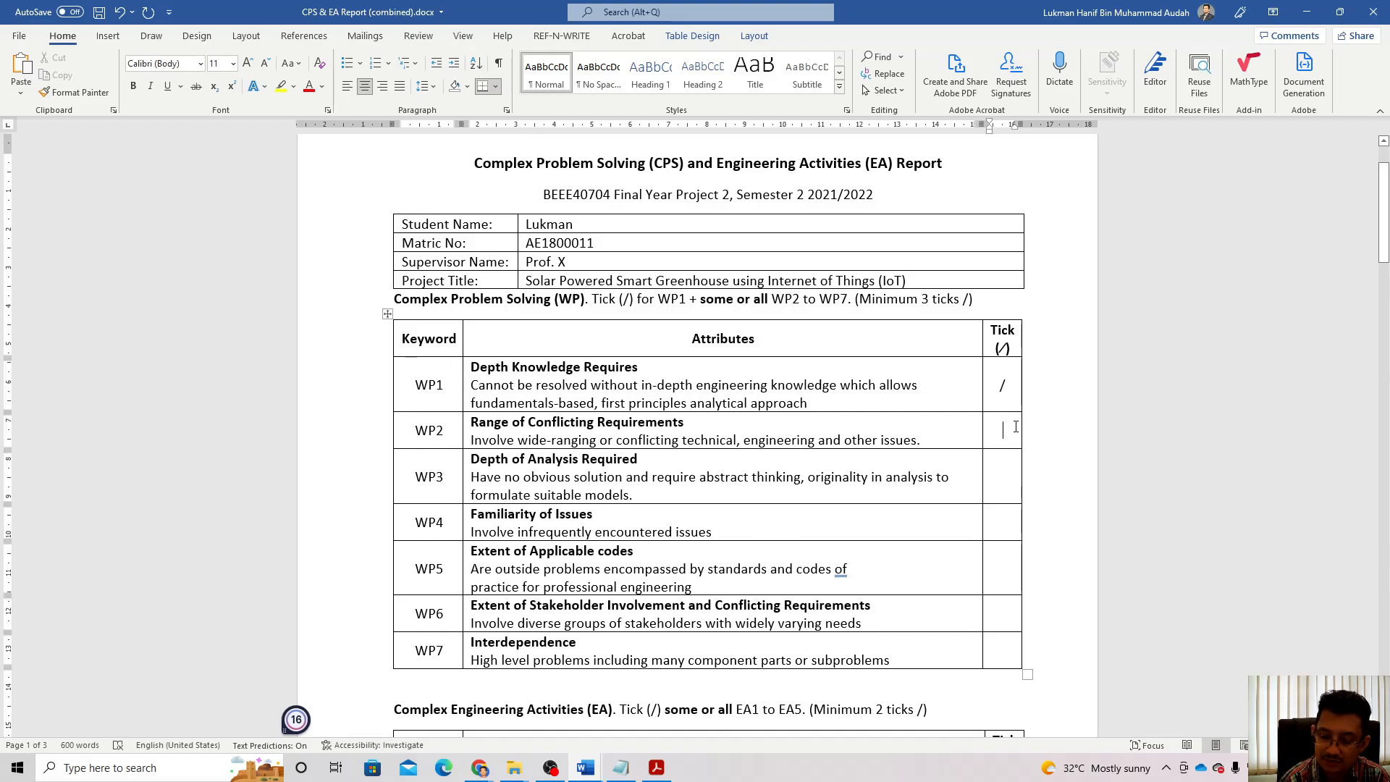
text(/)
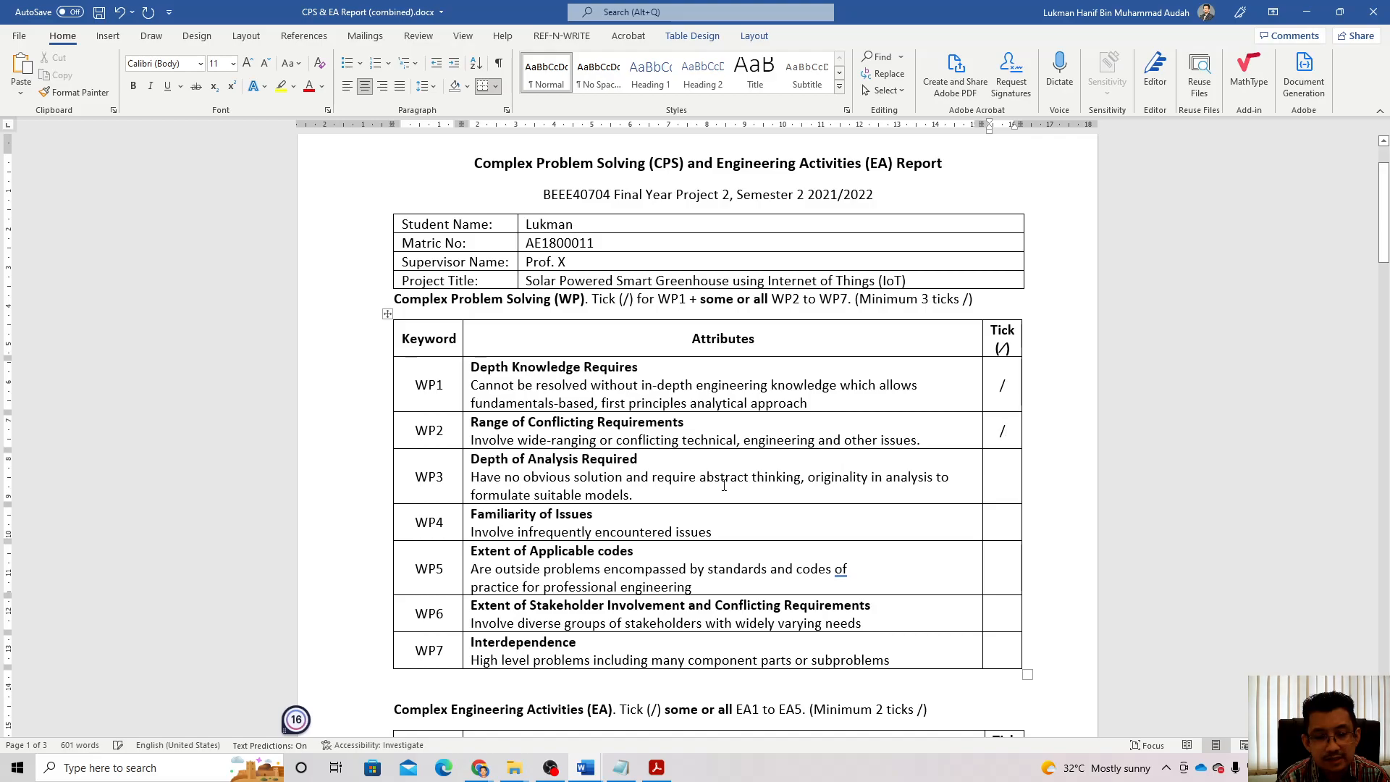
click(1001, 474)
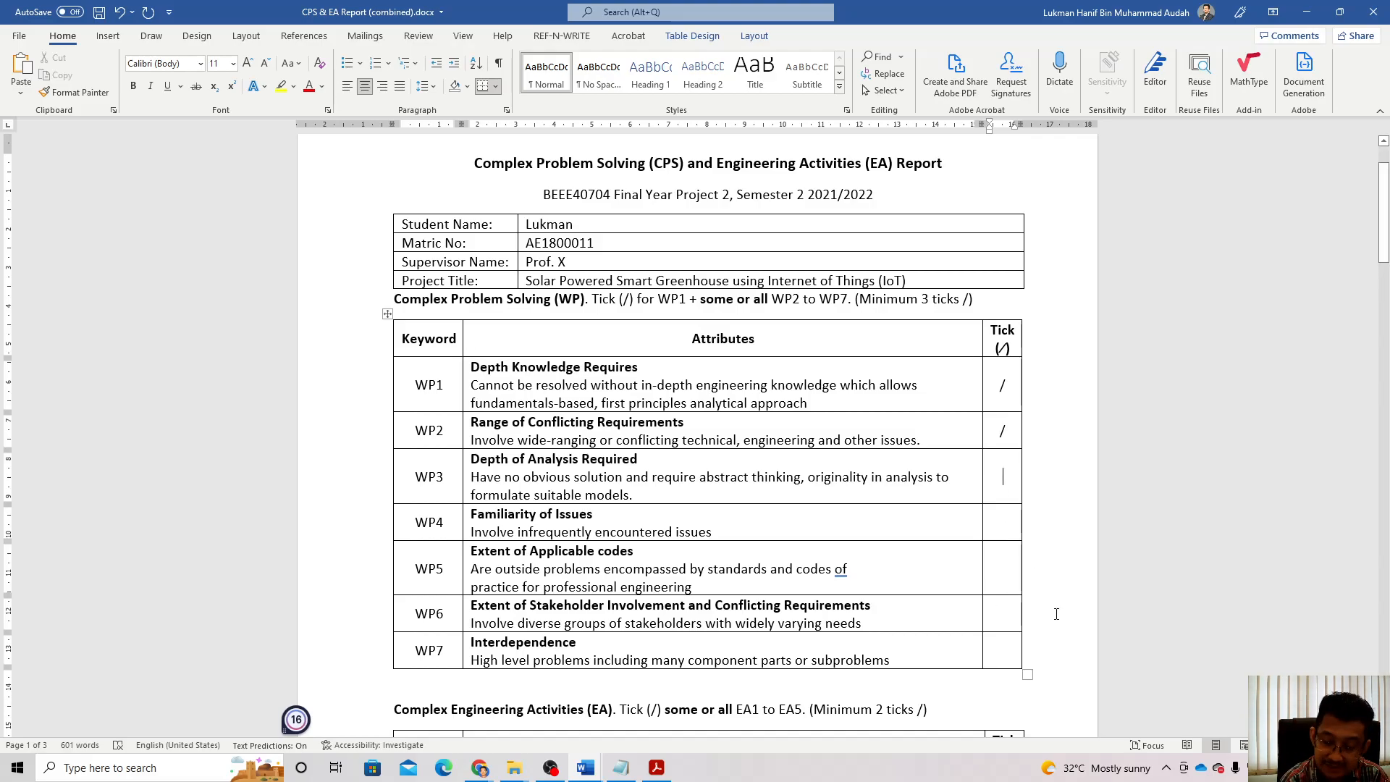
text(/)
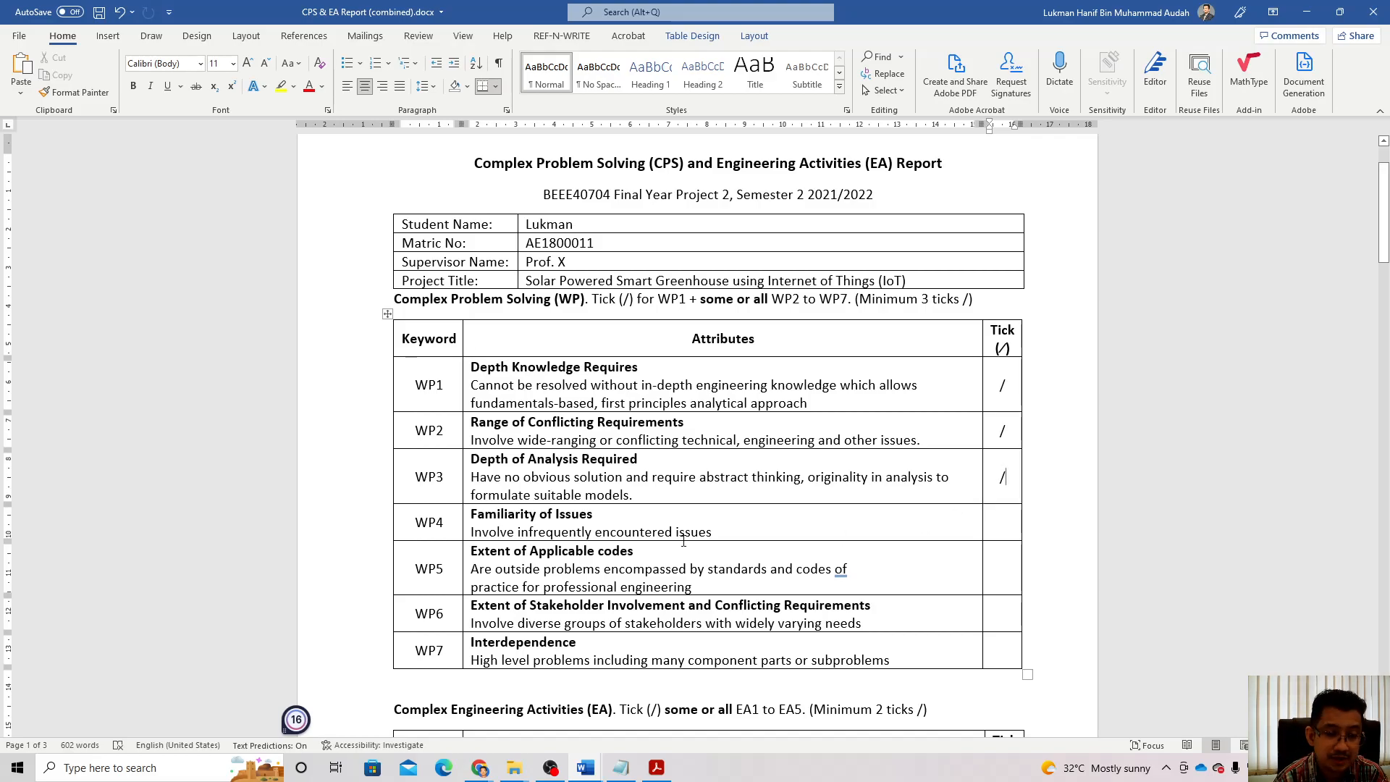
click(997, 517)
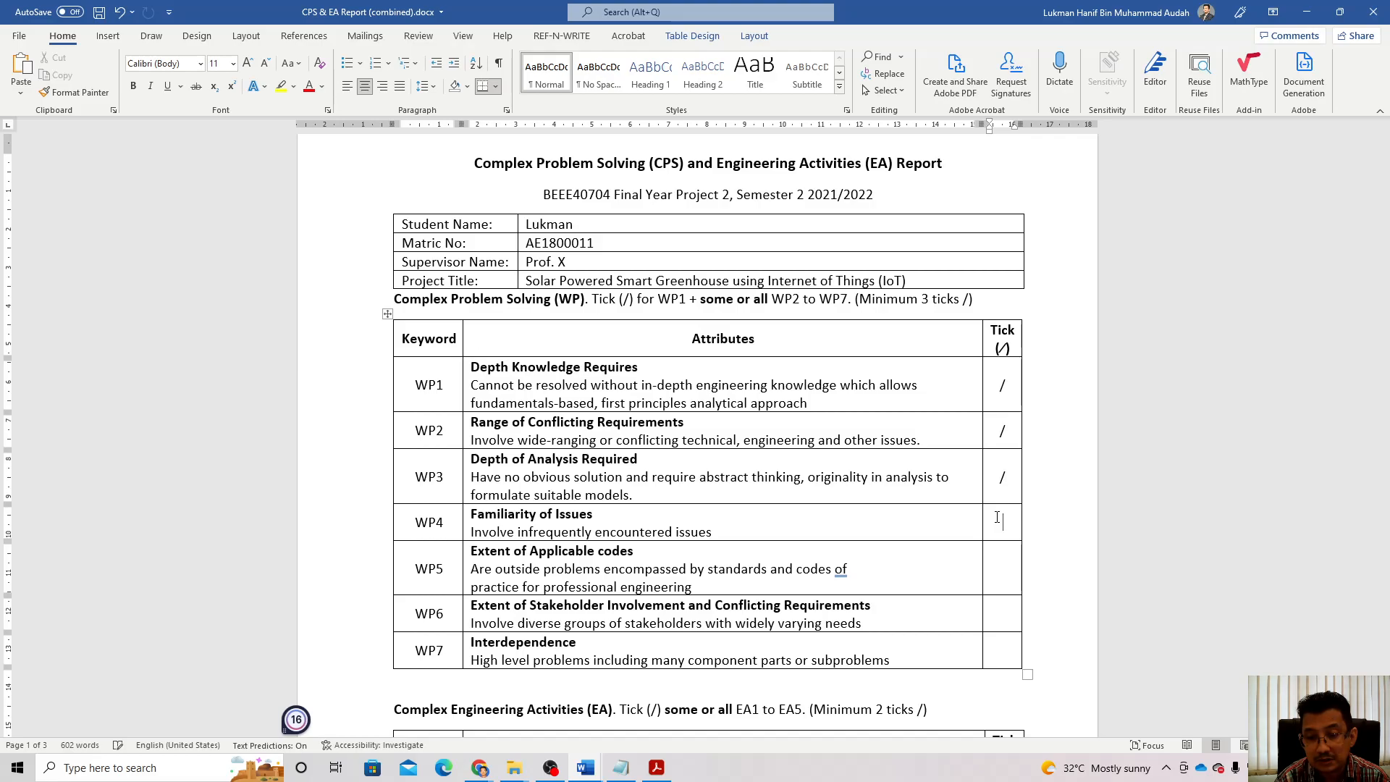
text(/)
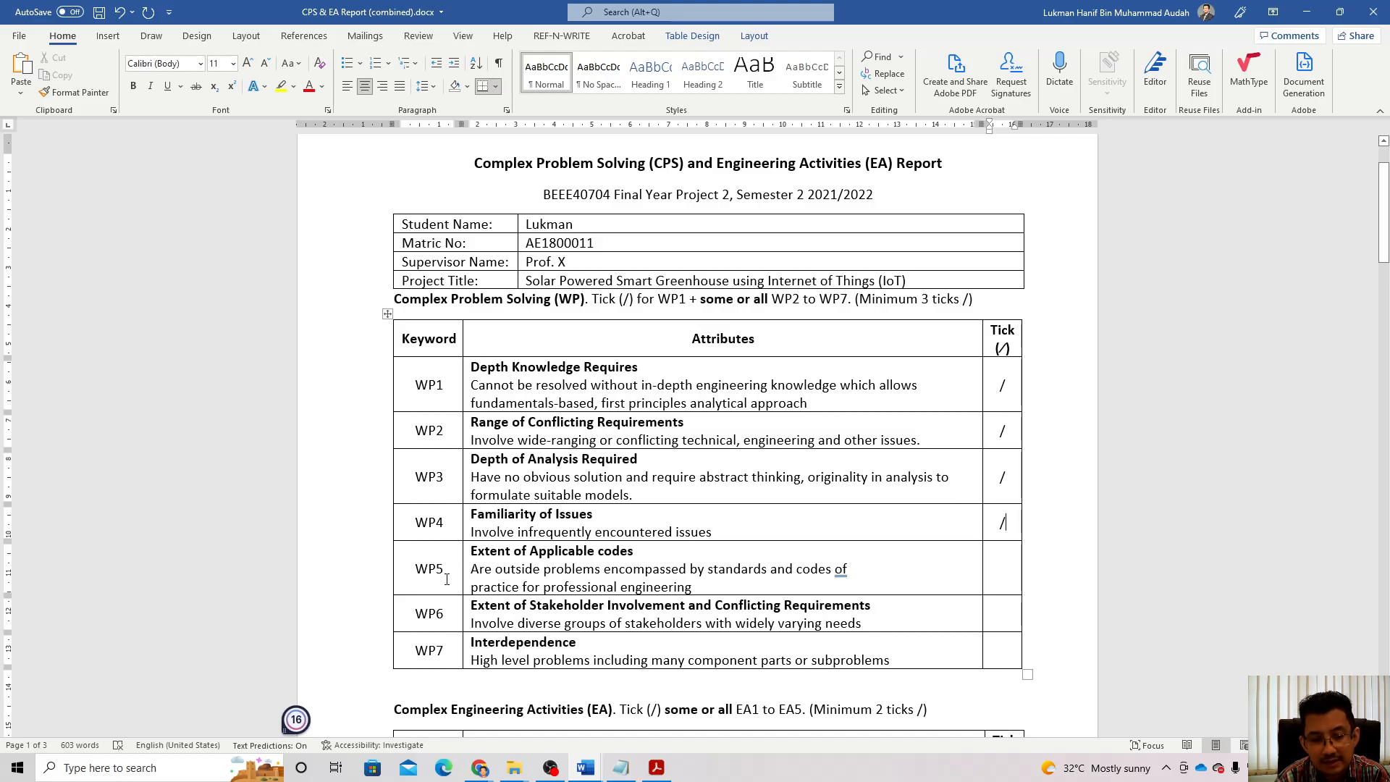
Step: Scroll down the Complex Problem Solving table and back up to review the ticks
scroll(998, 562, down, 1)
scroll(998, 562, down, 1)
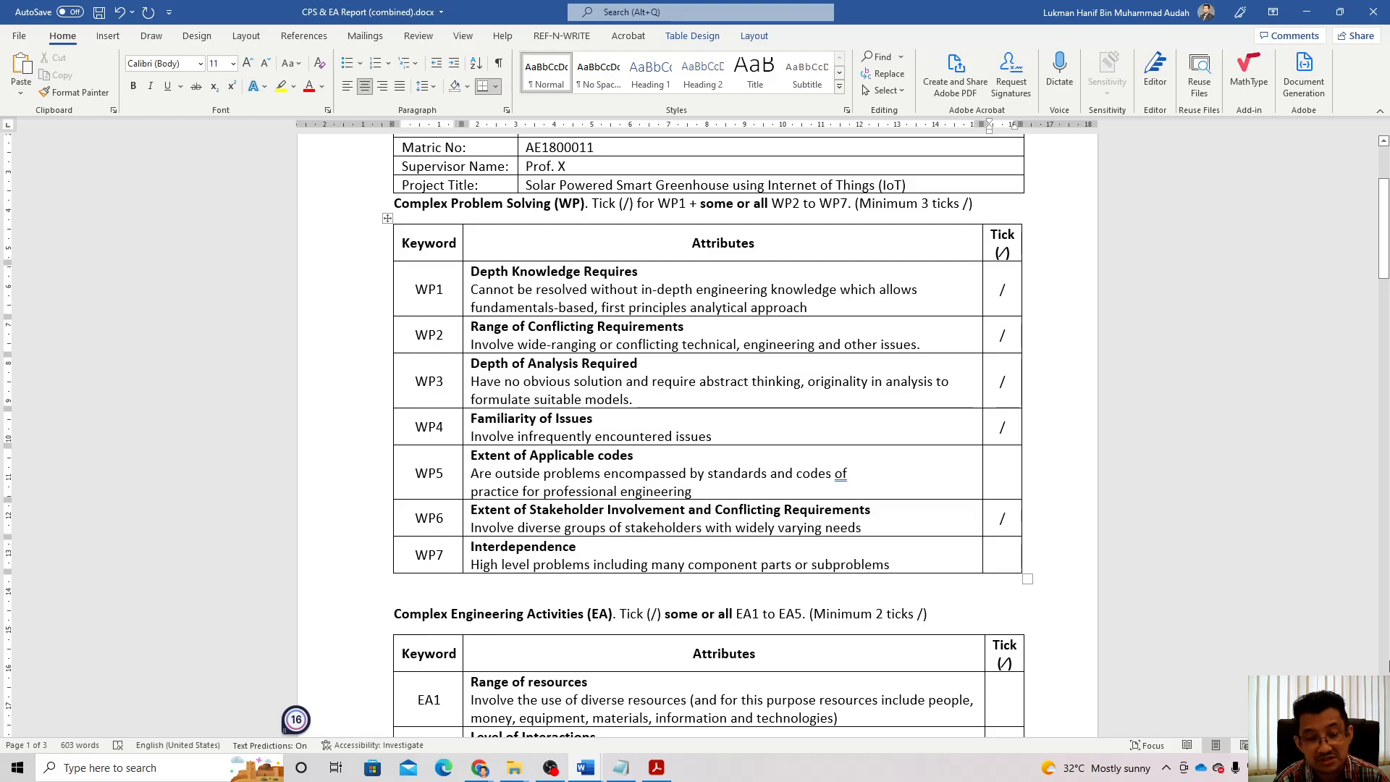
scroll(1241, 696, down, 2)
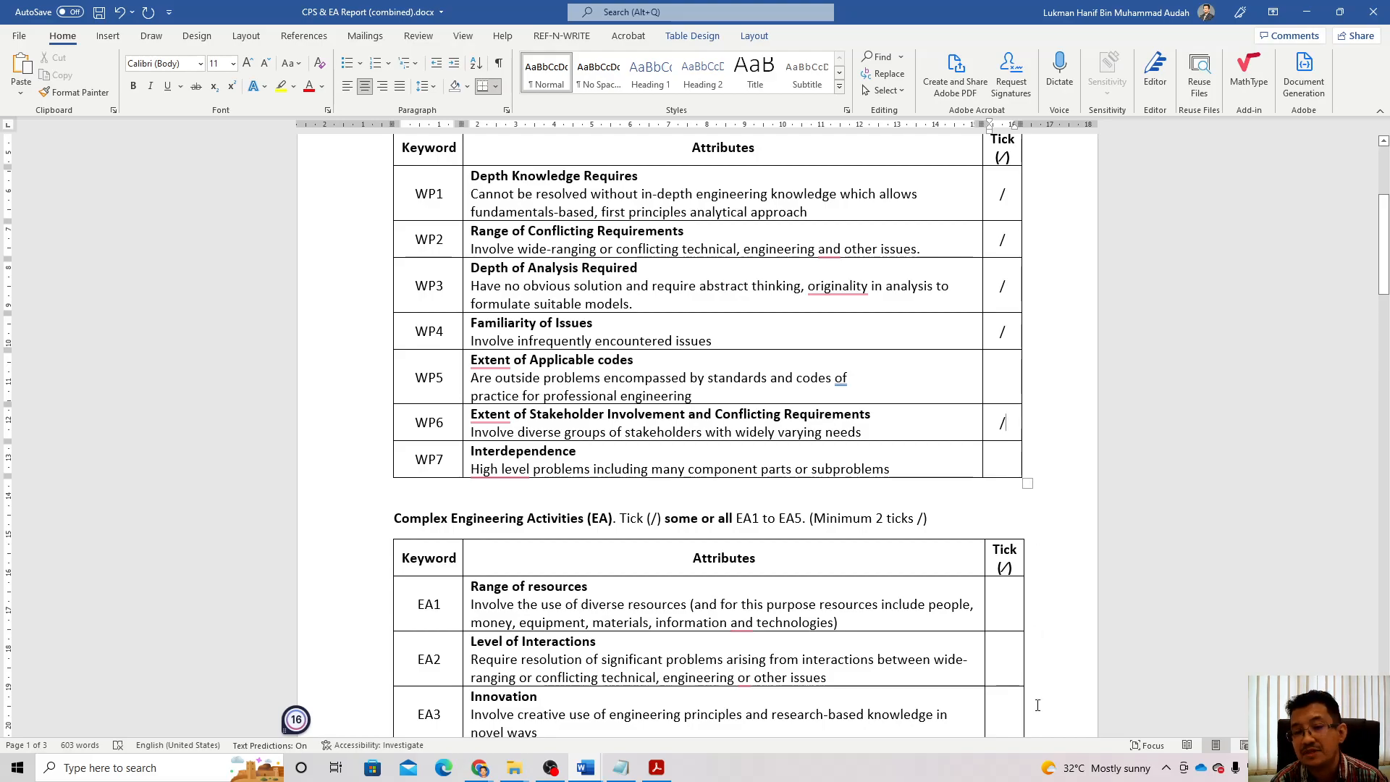
scroll(1033, 339, up, 2)
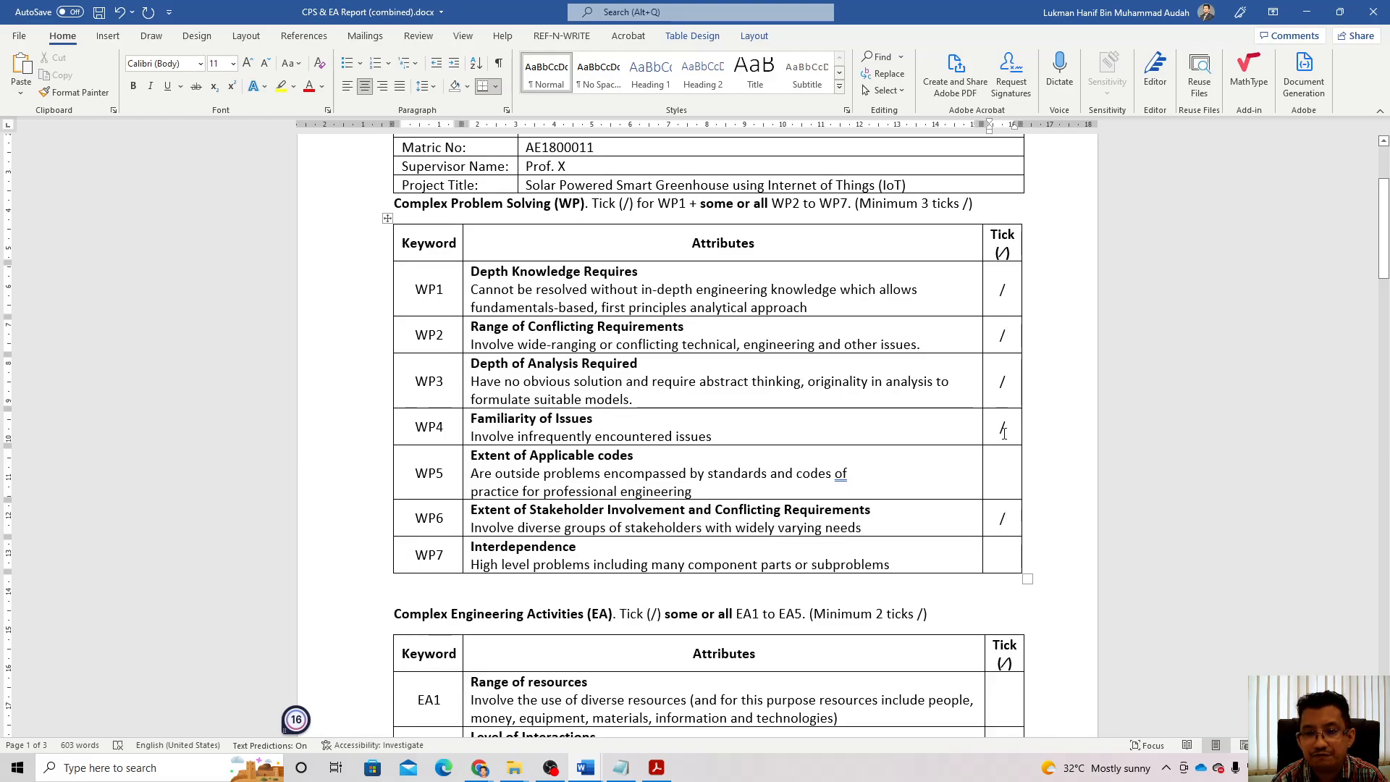
Step: Tick WP6 with '/' and select the WP2–WP6 tick cells
click(1002, 519)
text(/)
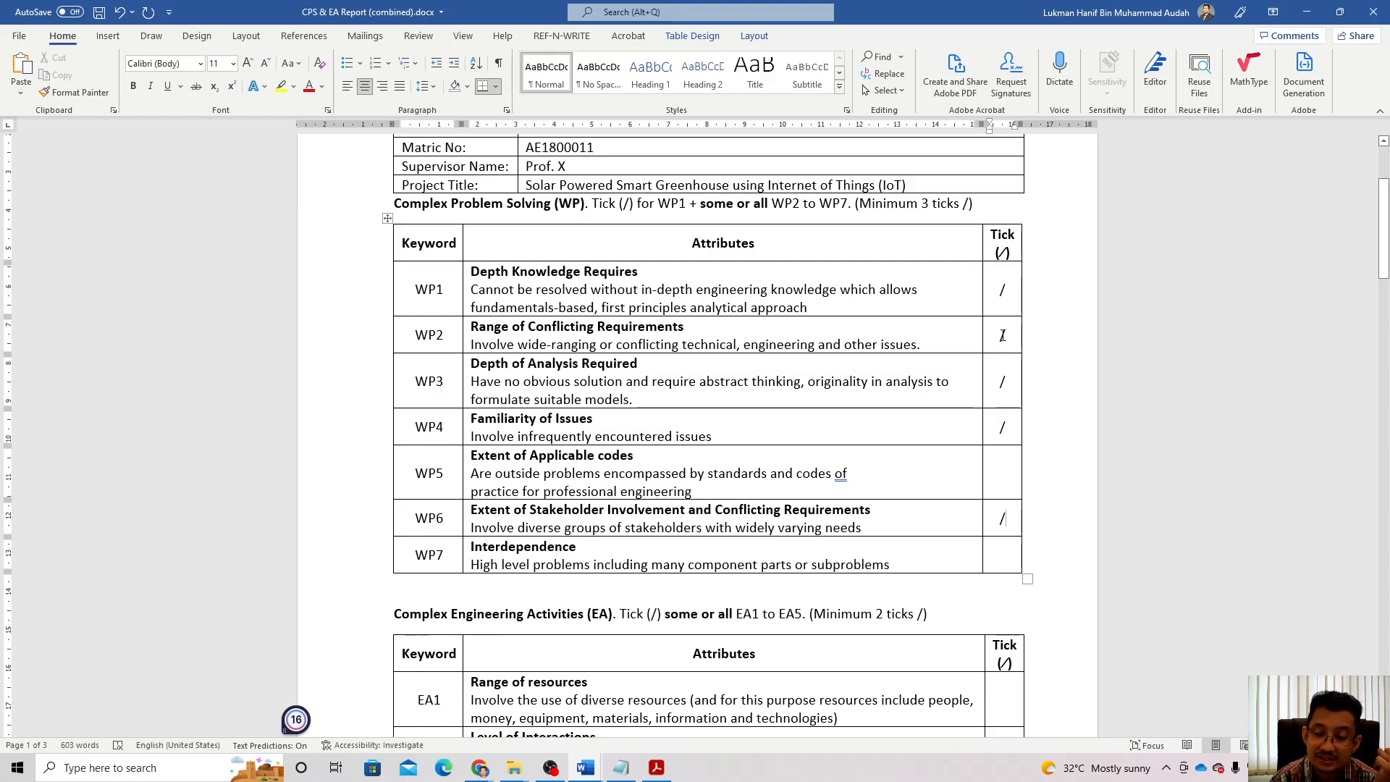
drag(1009, 329, 1014, 525)
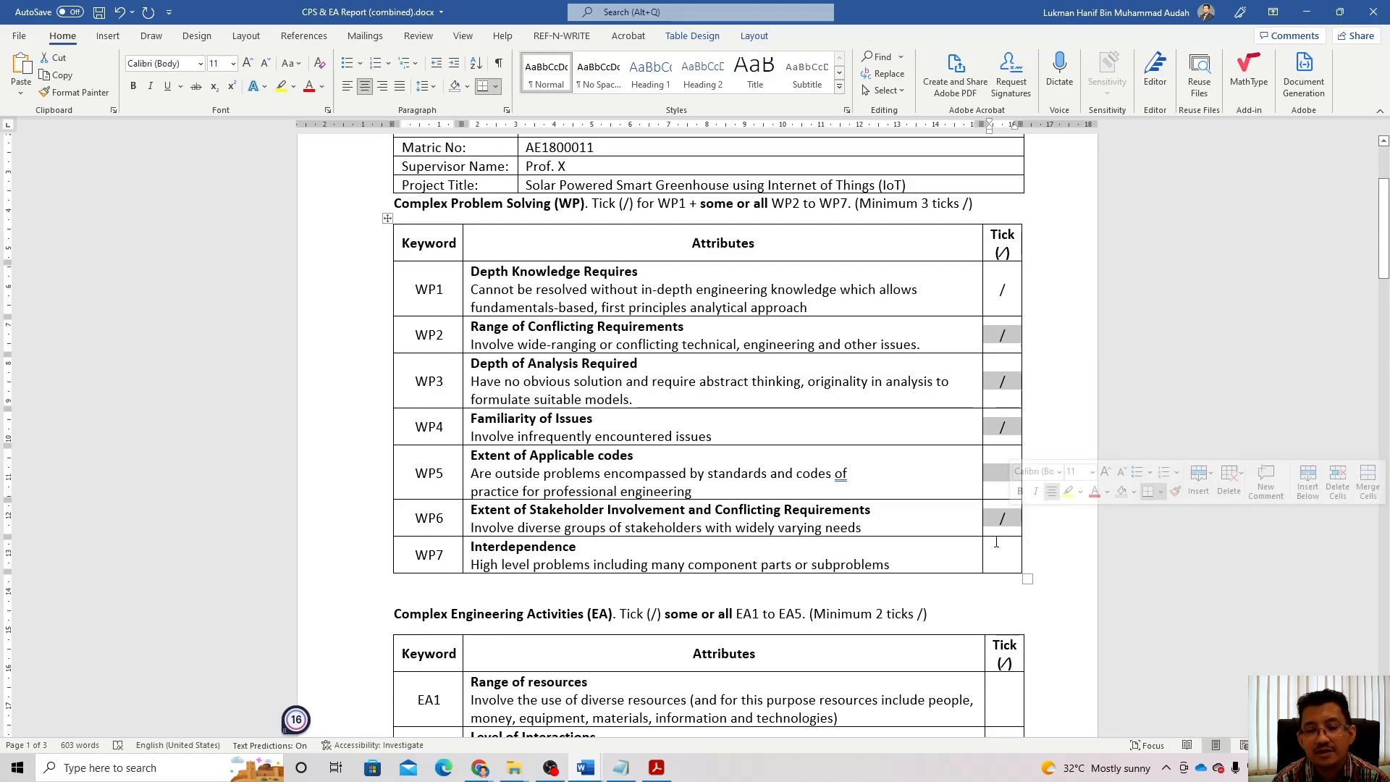
scroll(997, 541, down, 5)
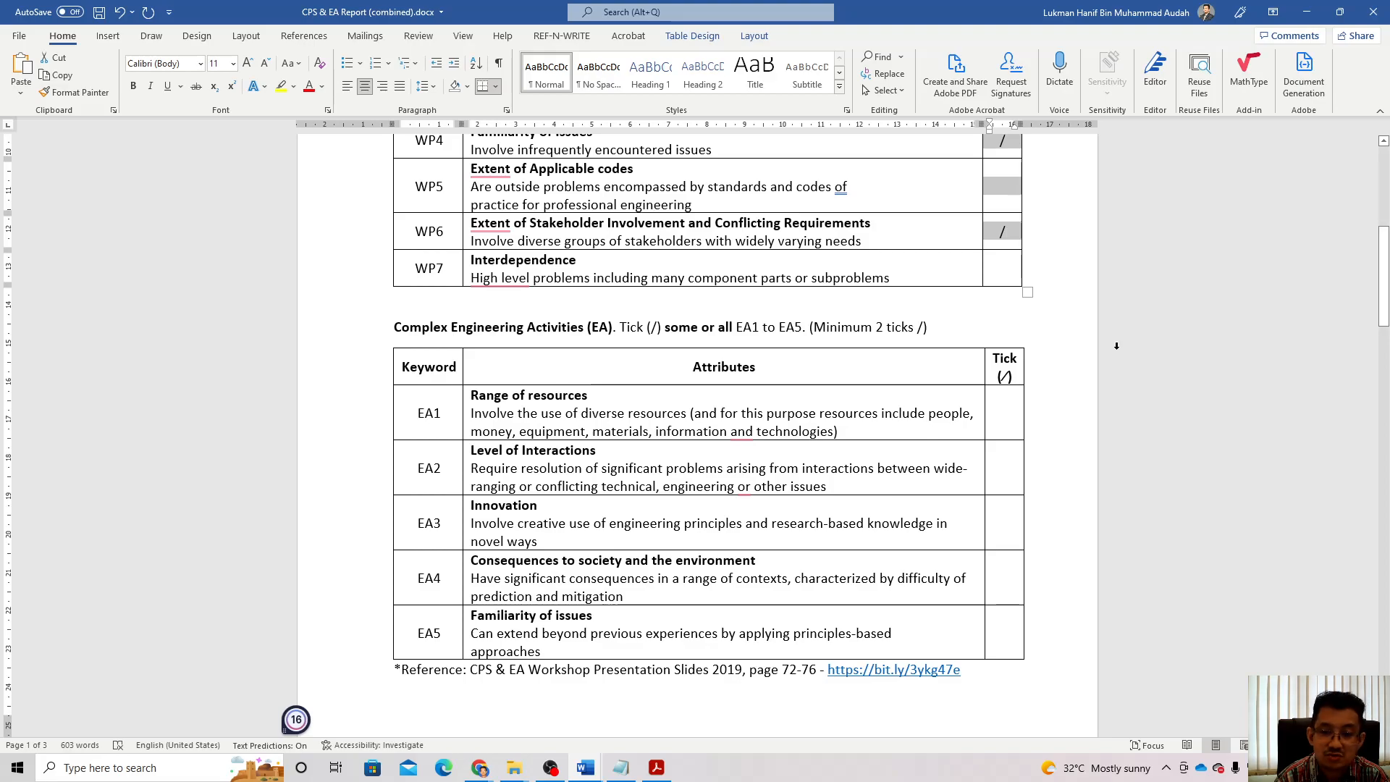
Step: Put a '/' tick in the EA1 and EA2 cells of the Complex Engineering Activities table
click(1002, 407)
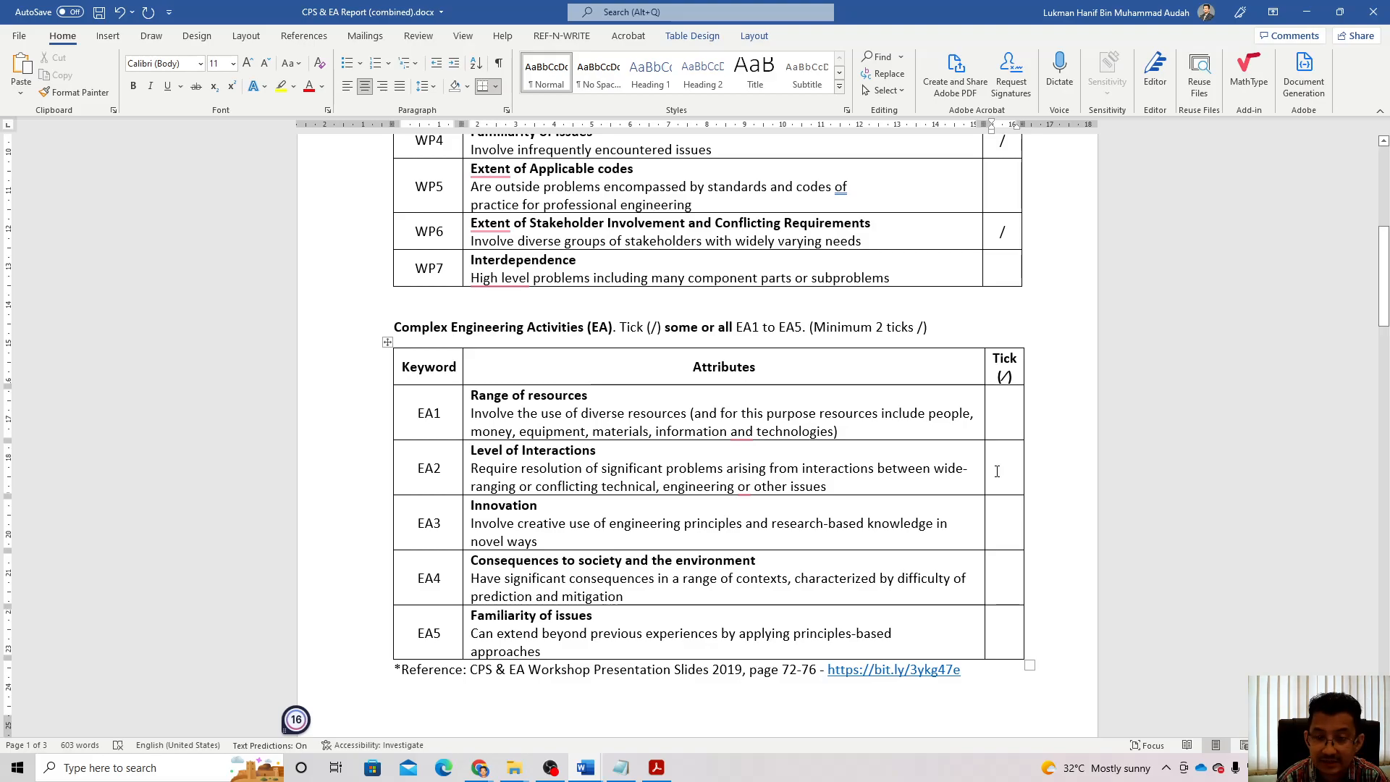
text(/)
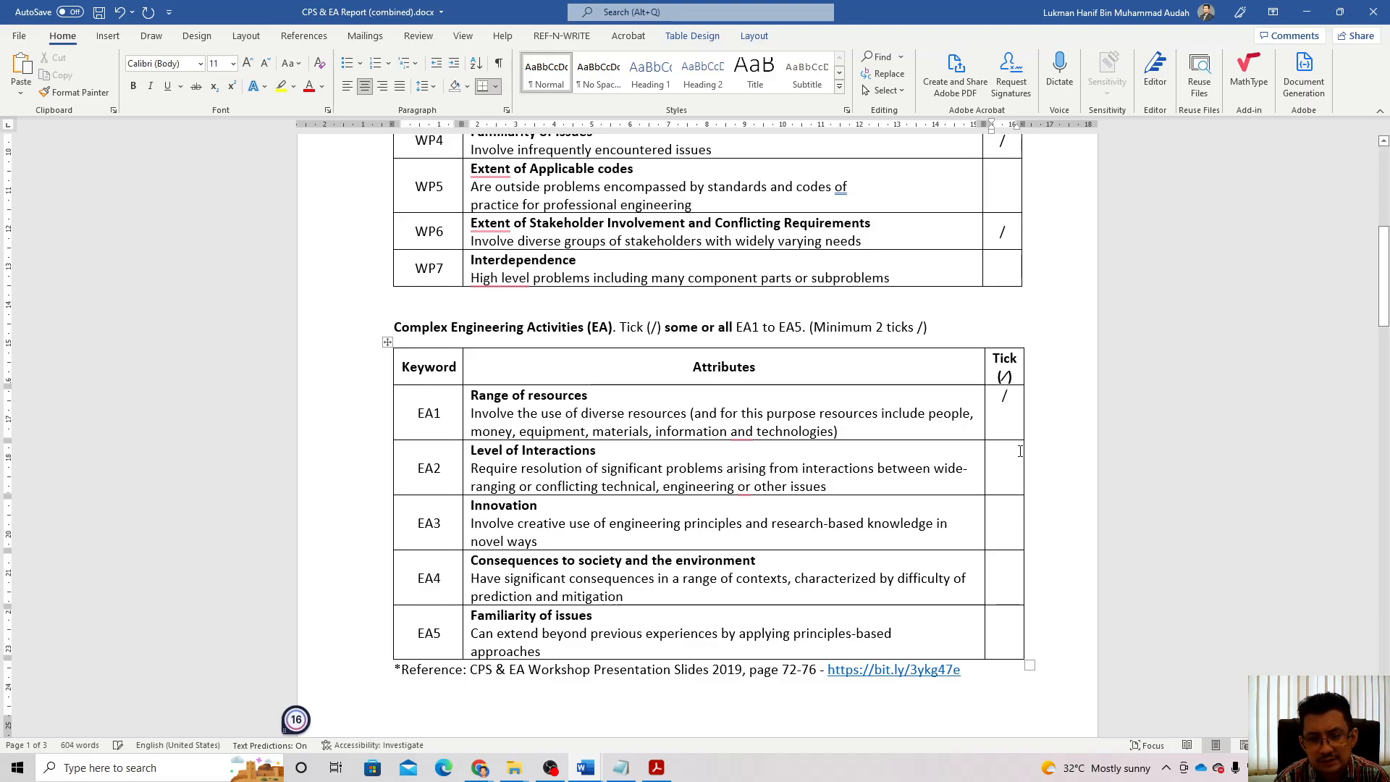
click(1015, 467)
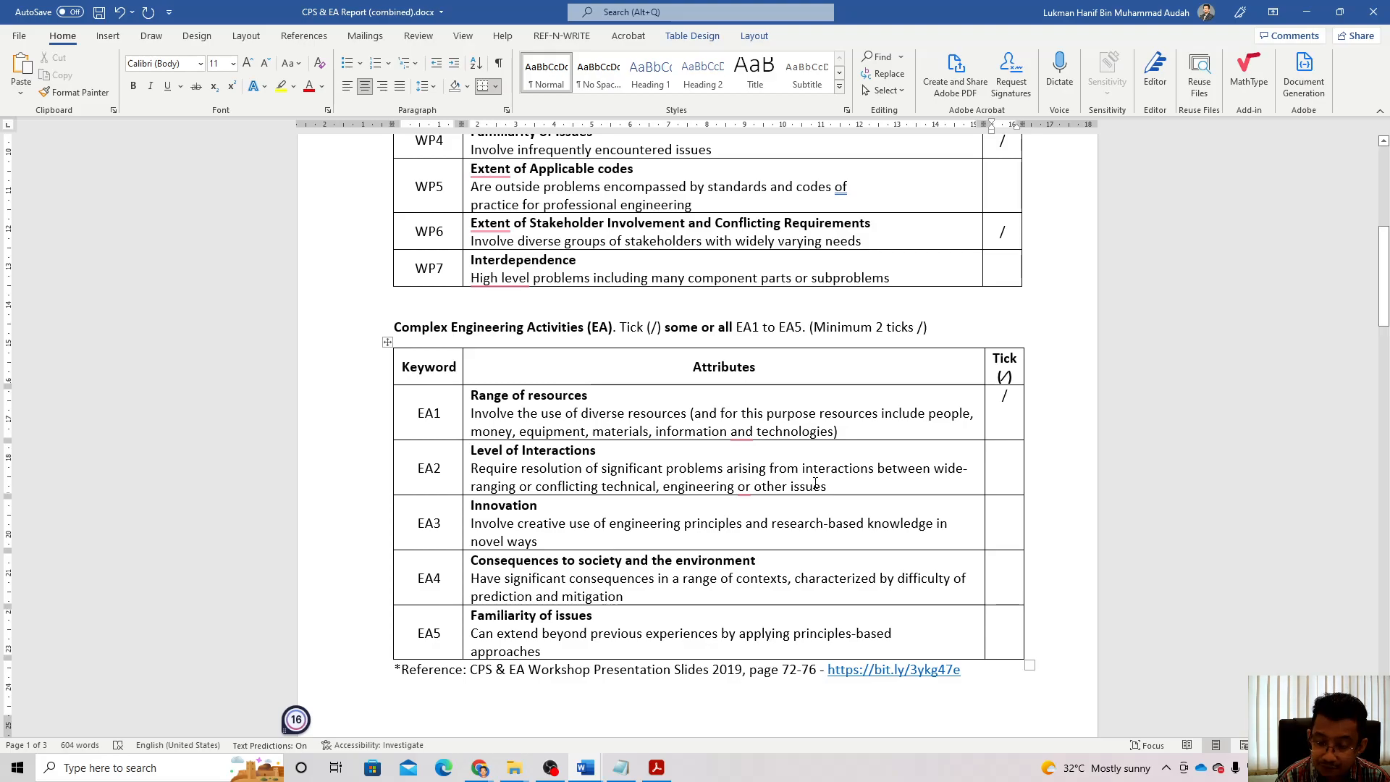
text(/)
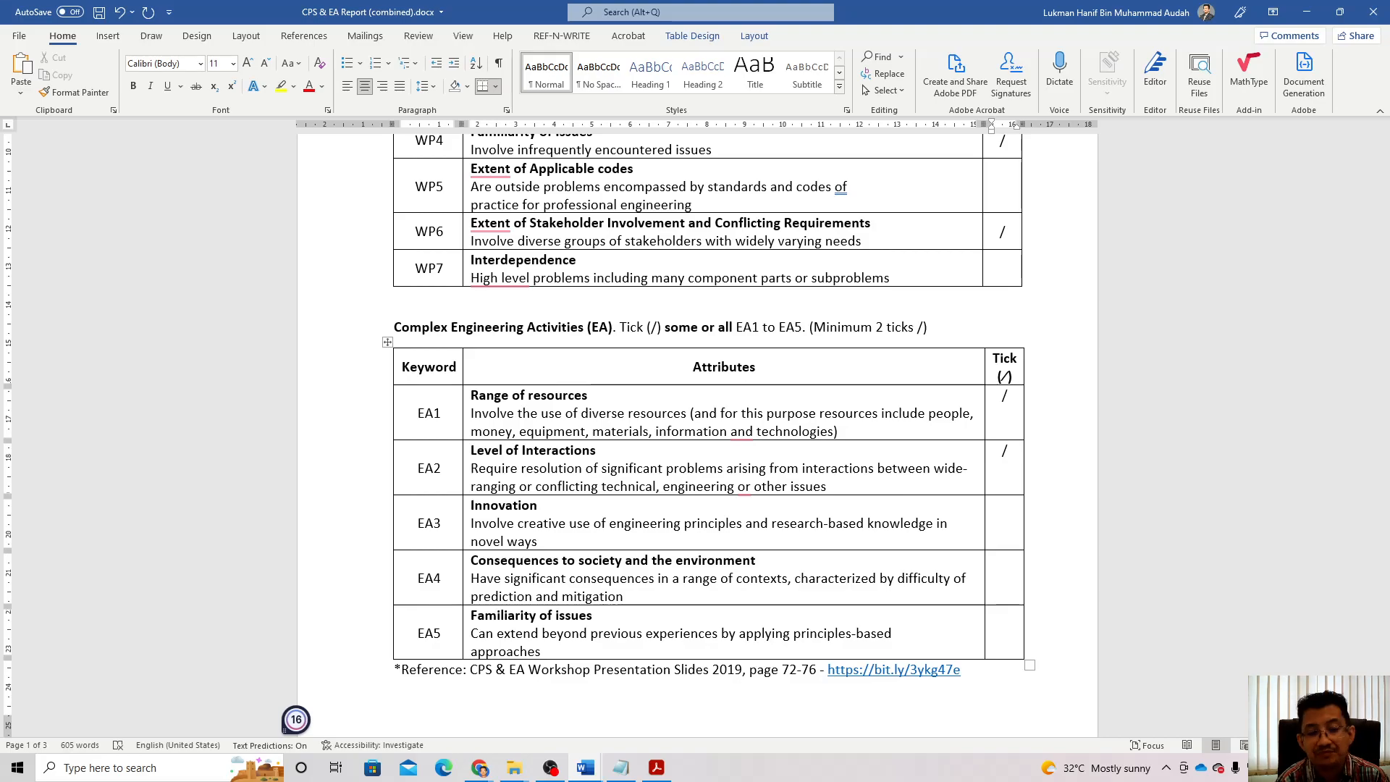
click(1005, 513)
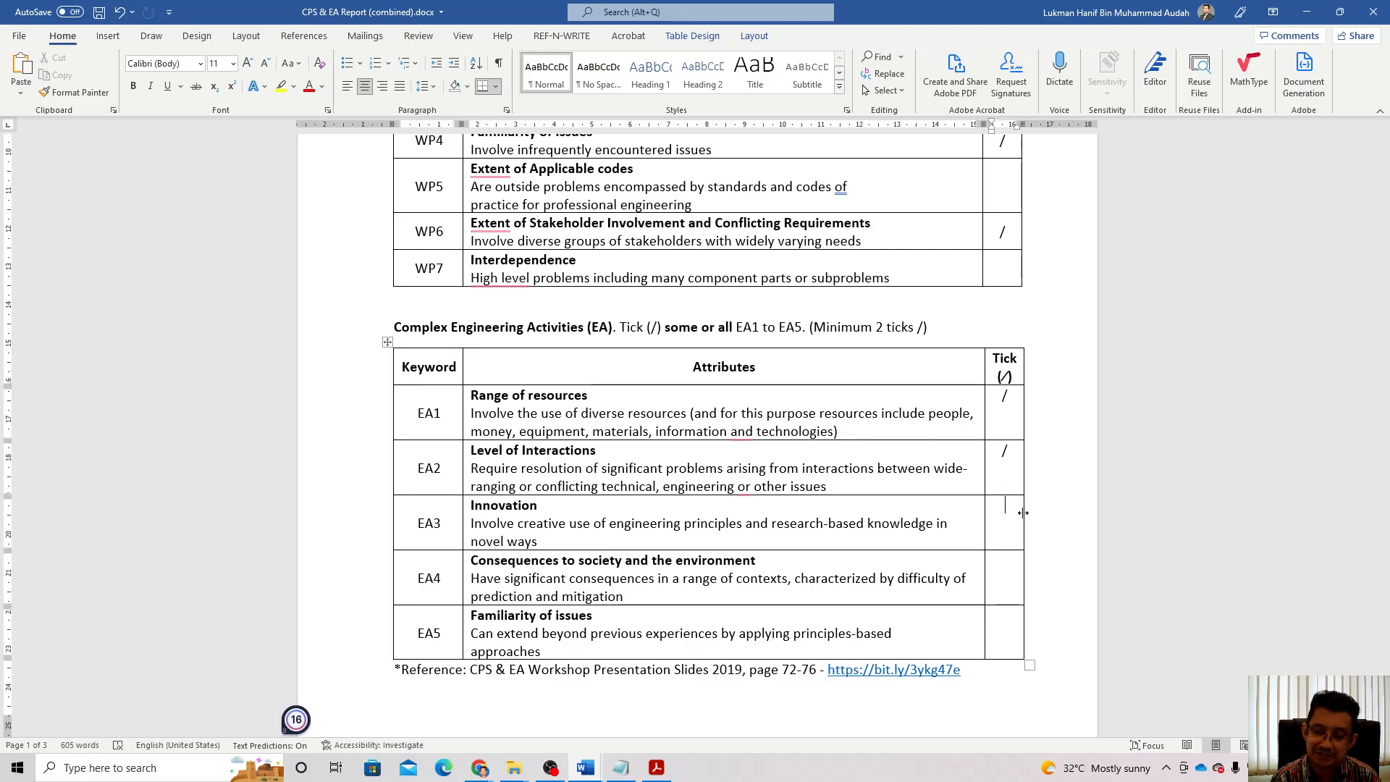
Step: Put '/' ticks in the EA3, EA4 and EA5 Tick cells of the Complex Engineering Activities table
text(/)
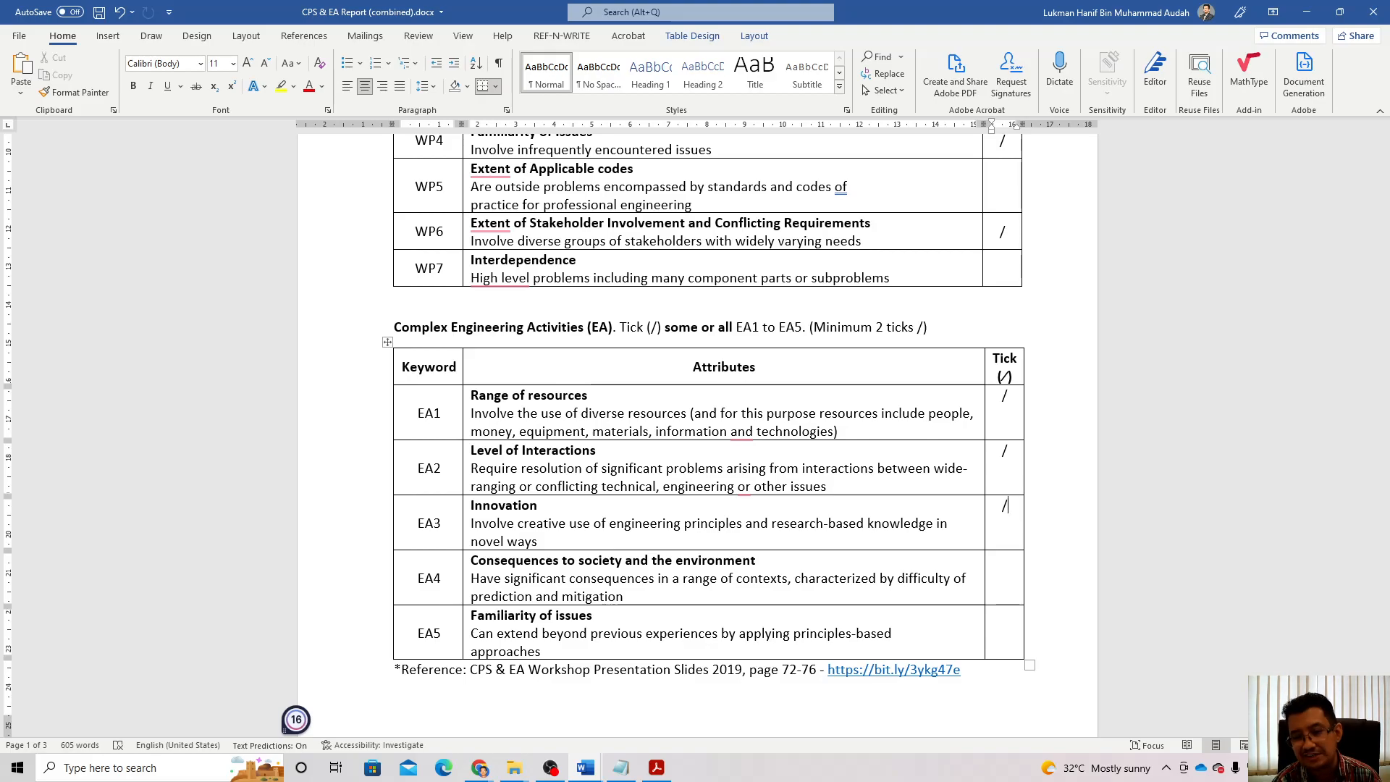
click(999, 593)
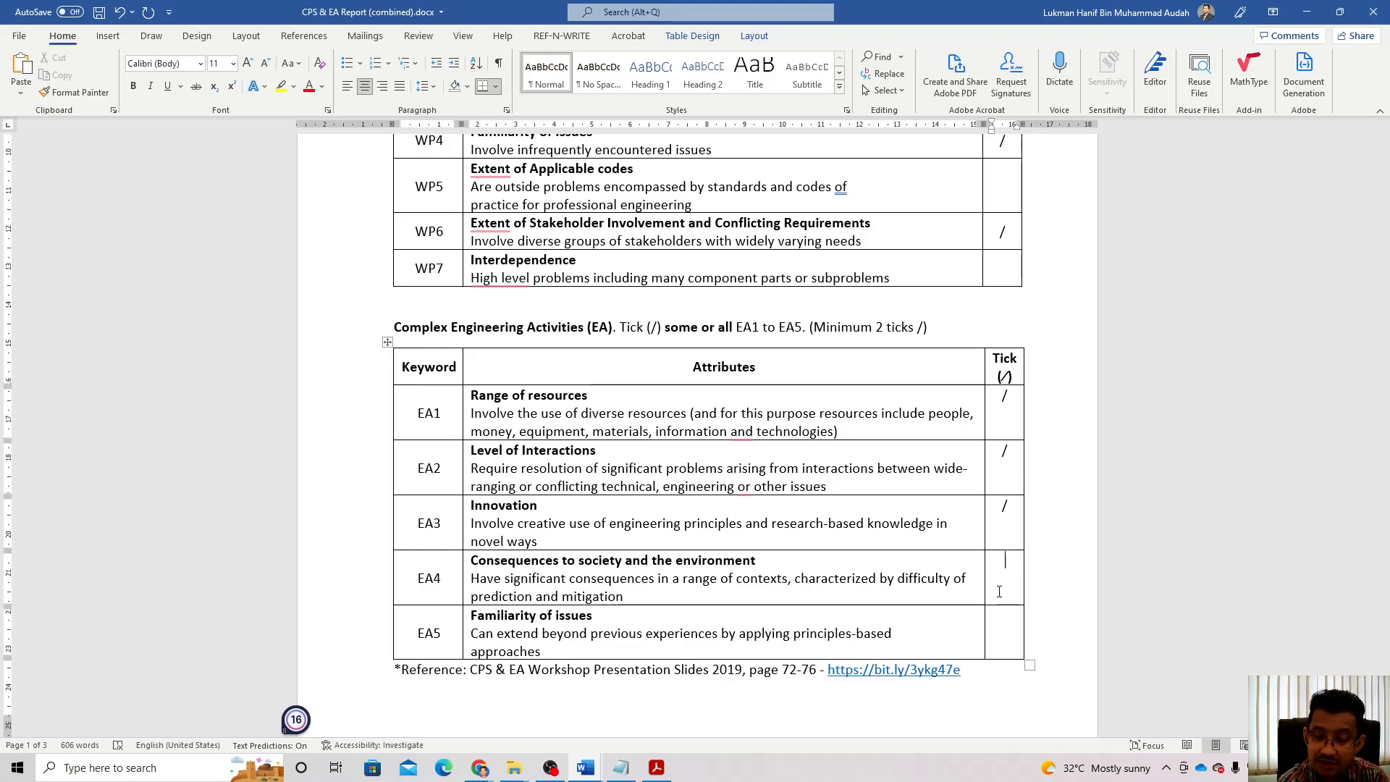
text(/)
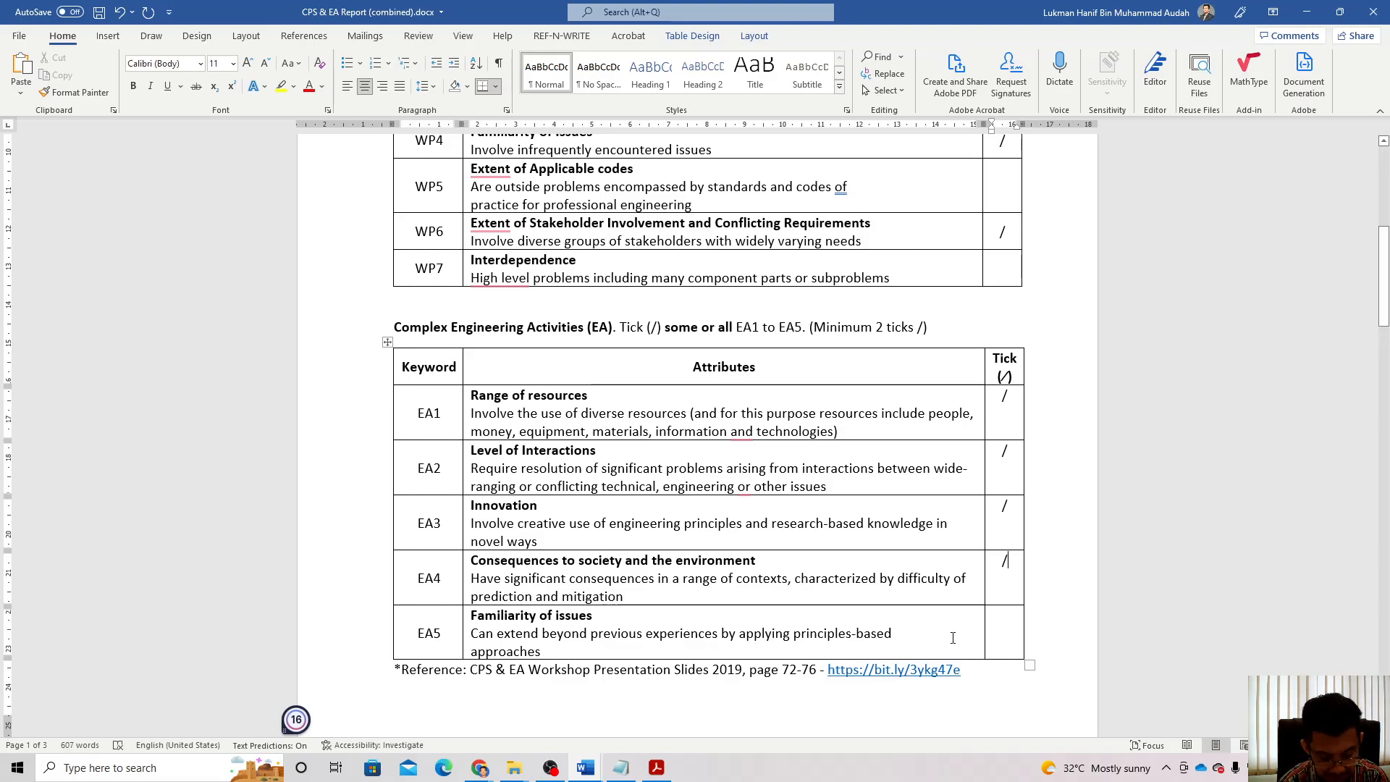
click(1014, 632)
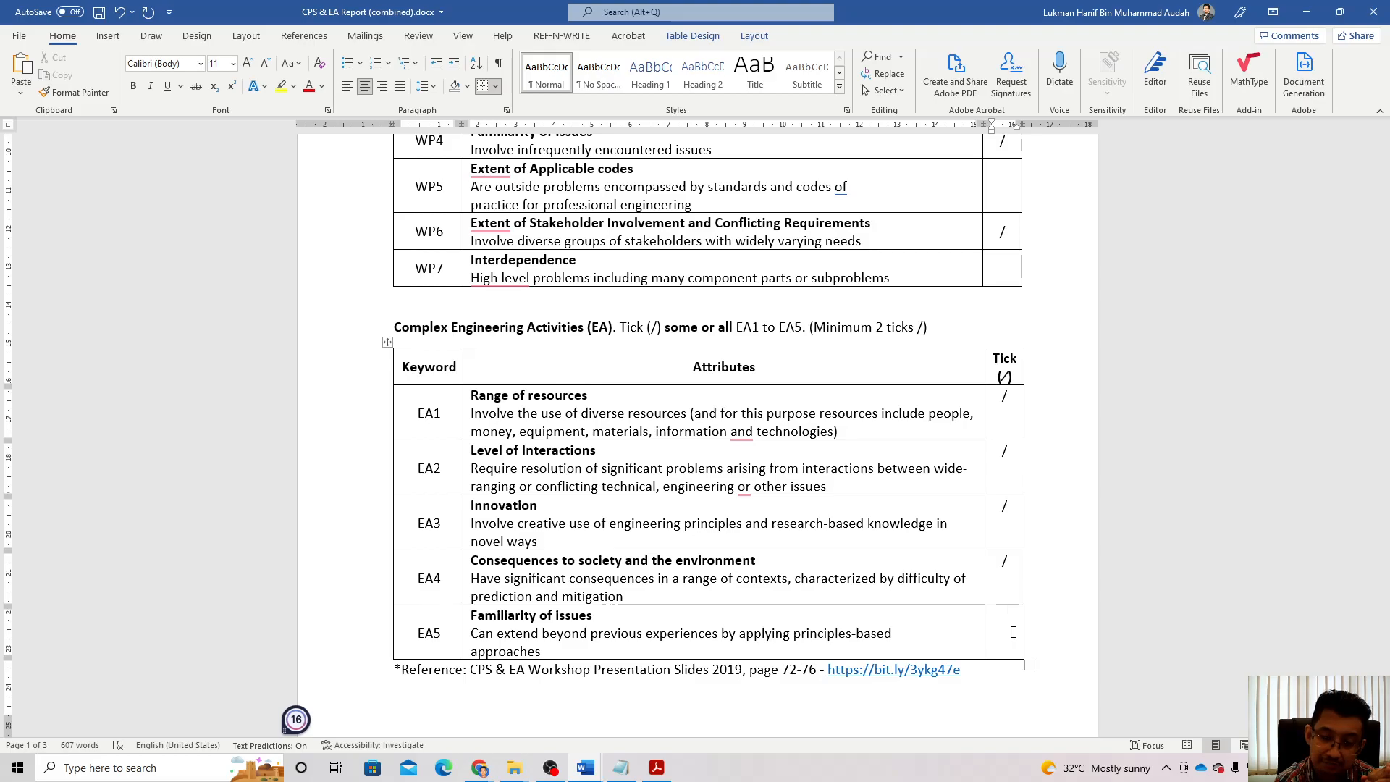
text(/)
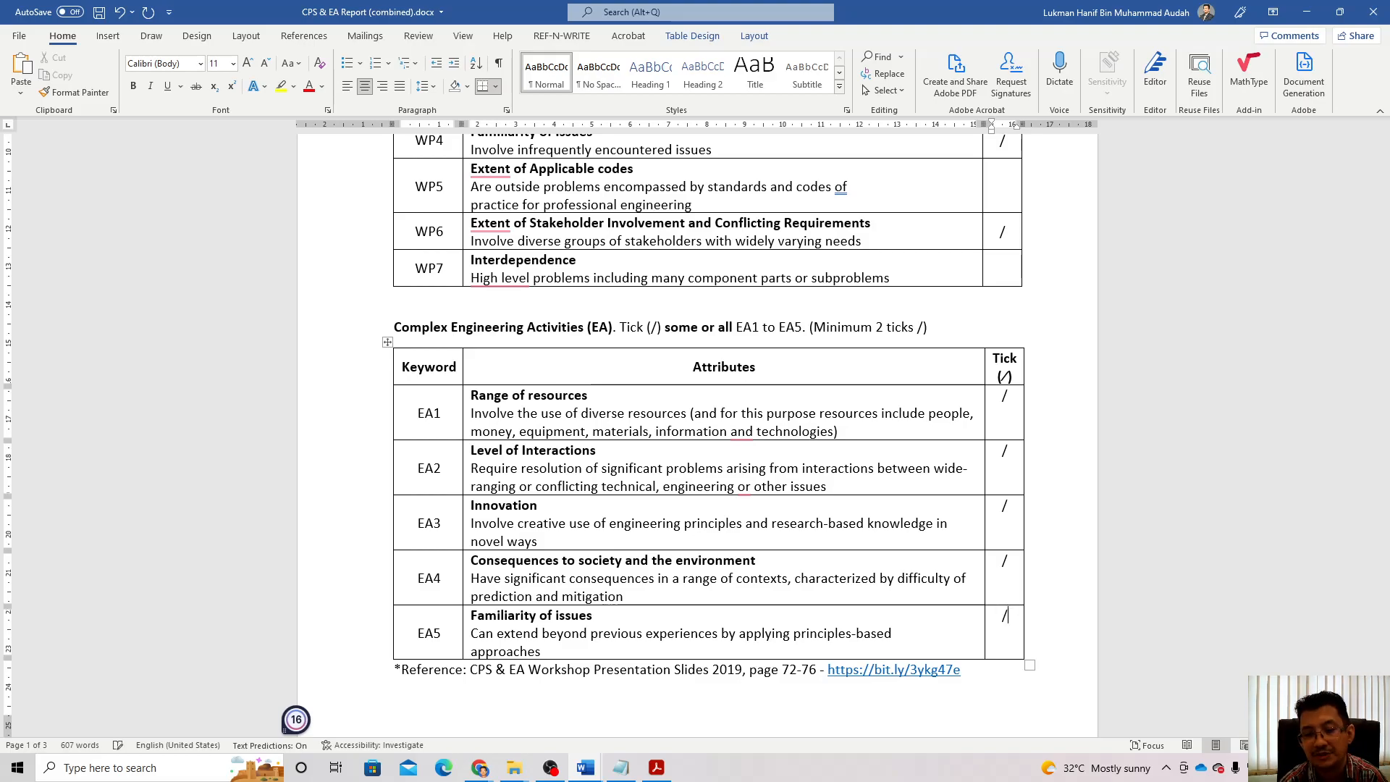
scroll(1206, 523, up, 1)
scroll(1206, 523, up, 10)
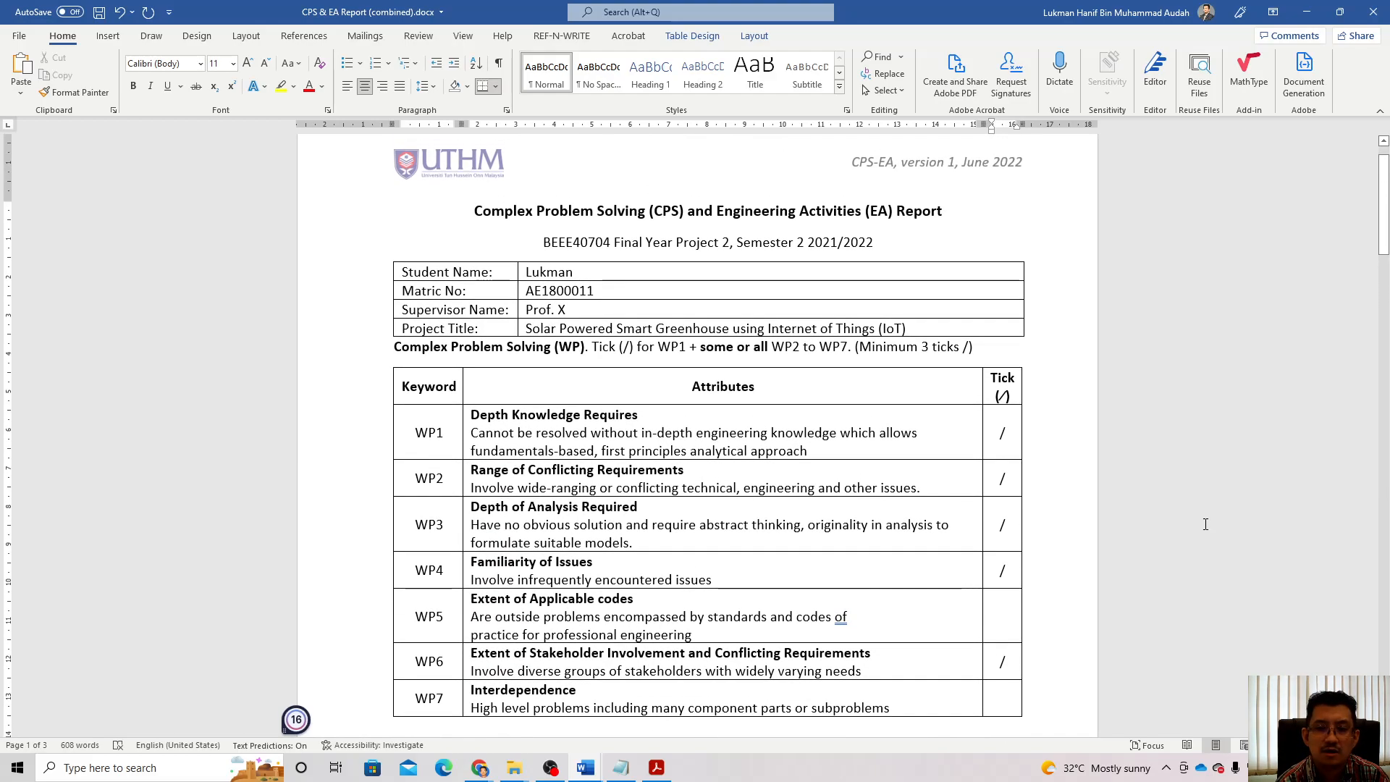
Step: Scroll down to the page 2 table explaining how attributes WP1–WP5 are addressed
scroll(1205, 524, down, 1)
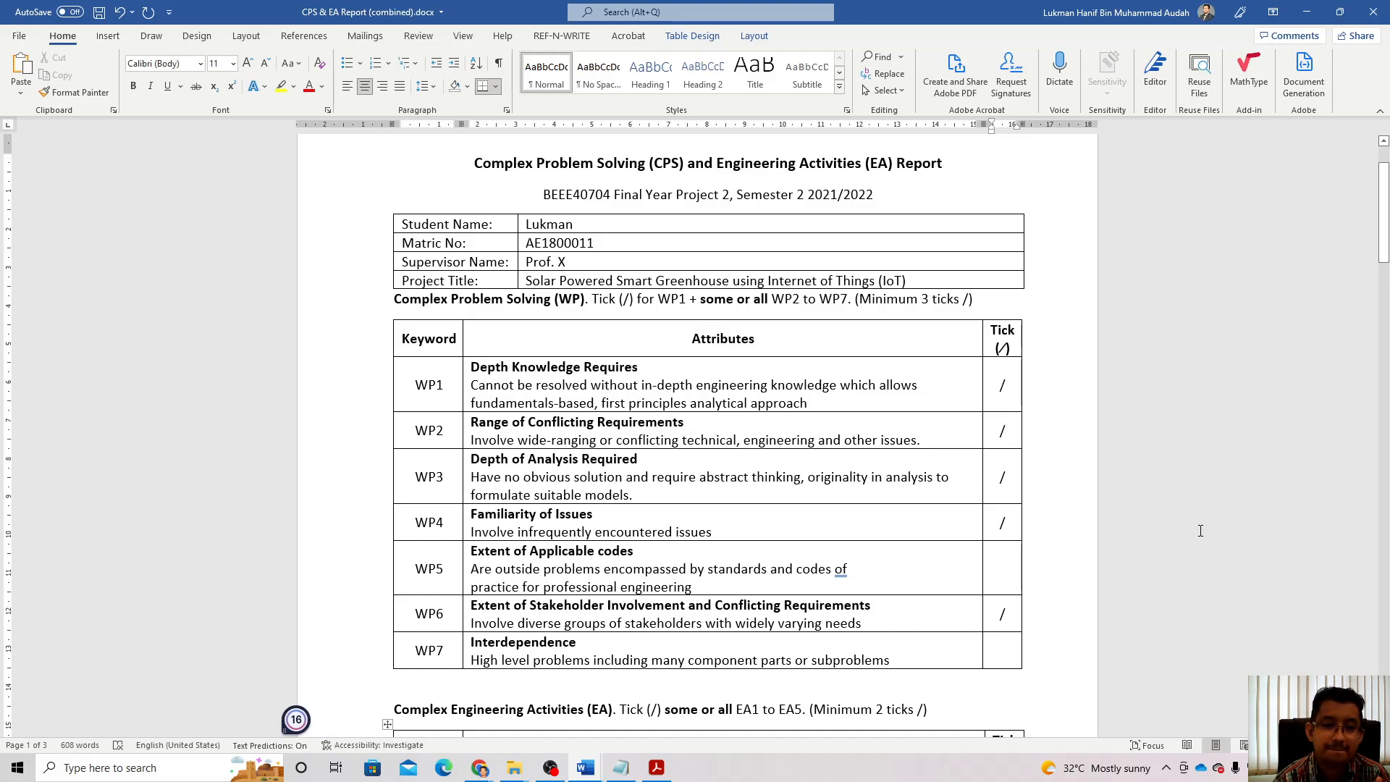
scroll(1201, 531, down, 10)
scroll(1201, 530, down, 8)
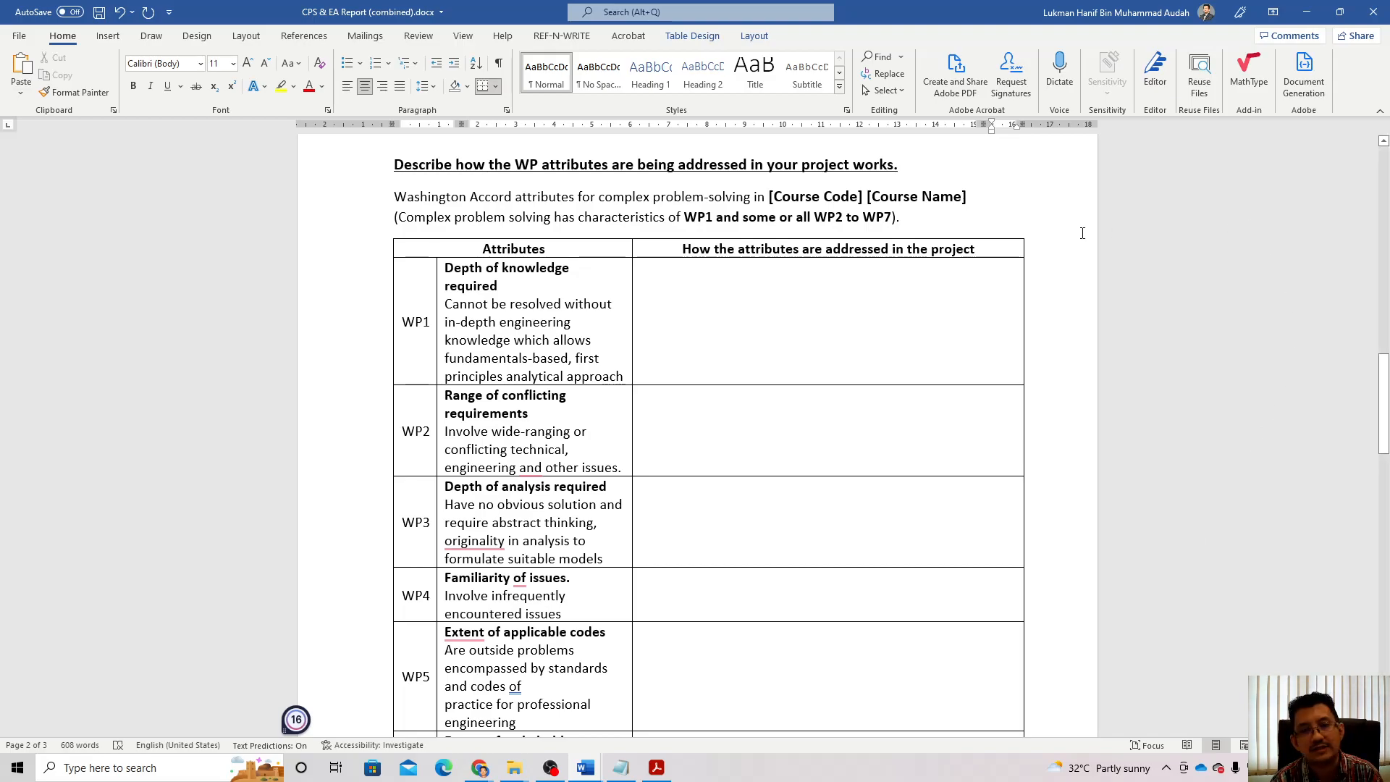
Step: Replace '[Course Code] [Course Name]' in the WP introduction with 'BEE40704 Final Year Project II'
drag(769, 197, 936, 201)
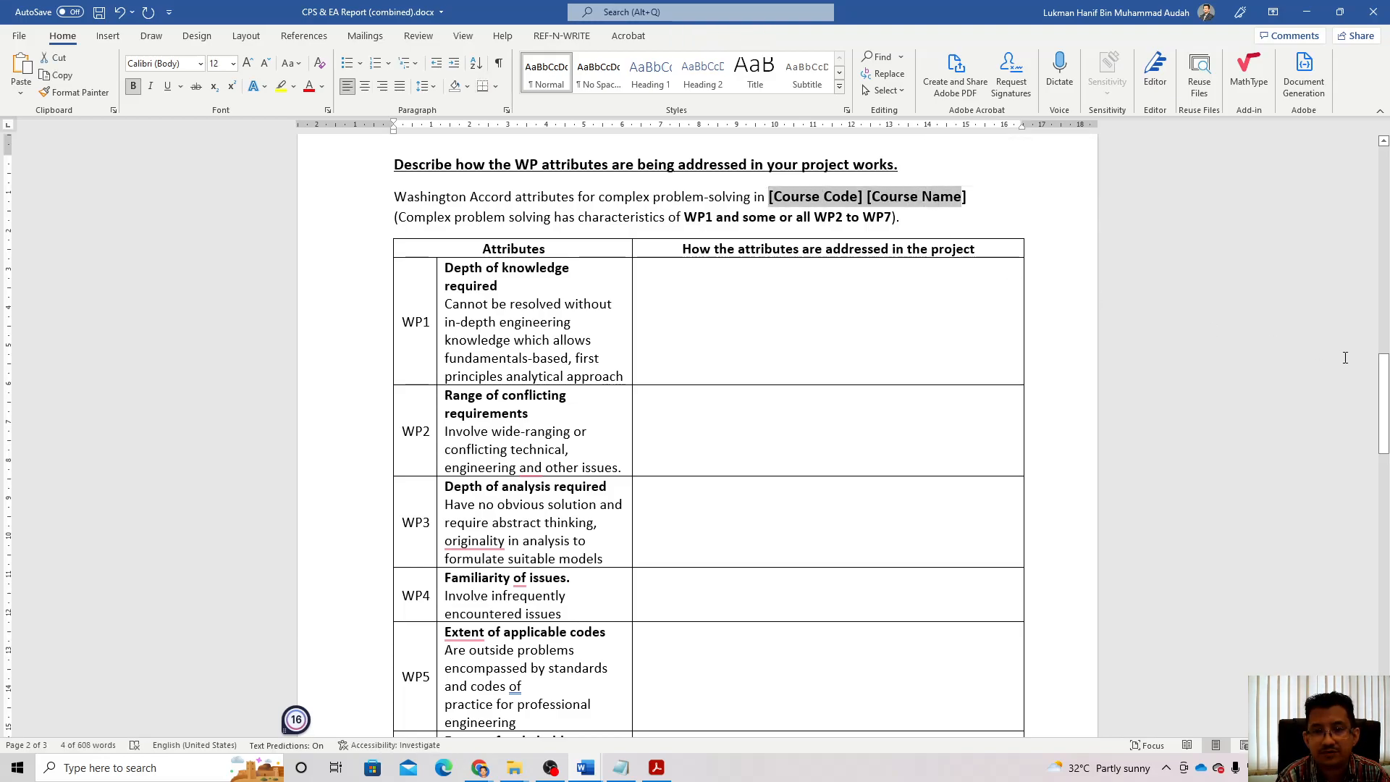
key(Right)
key(Delete)
key(BackSpace)
key(BackSpace)
key(BackSpace)
key(BackSpace)
key(BackSpace)
key(BackSpace)
key(BackSpace)
key(BackSpace)
key(BackSpace)
key(BackSpace)
key(BackSpace)
key(BackSpace)
key(BackSpace)
key(BackSpace)
key(BackSpace)
key(BackSpace)
key(BackSpace)
key(BackSpace)
key(BackSpace)
key(BackSpace)
key(BackSpace)
key(BackSpace)
key(BackSpace)
key(BackSpace)
key(BackSpace)
key(BackSpace)
key(BackSpace)
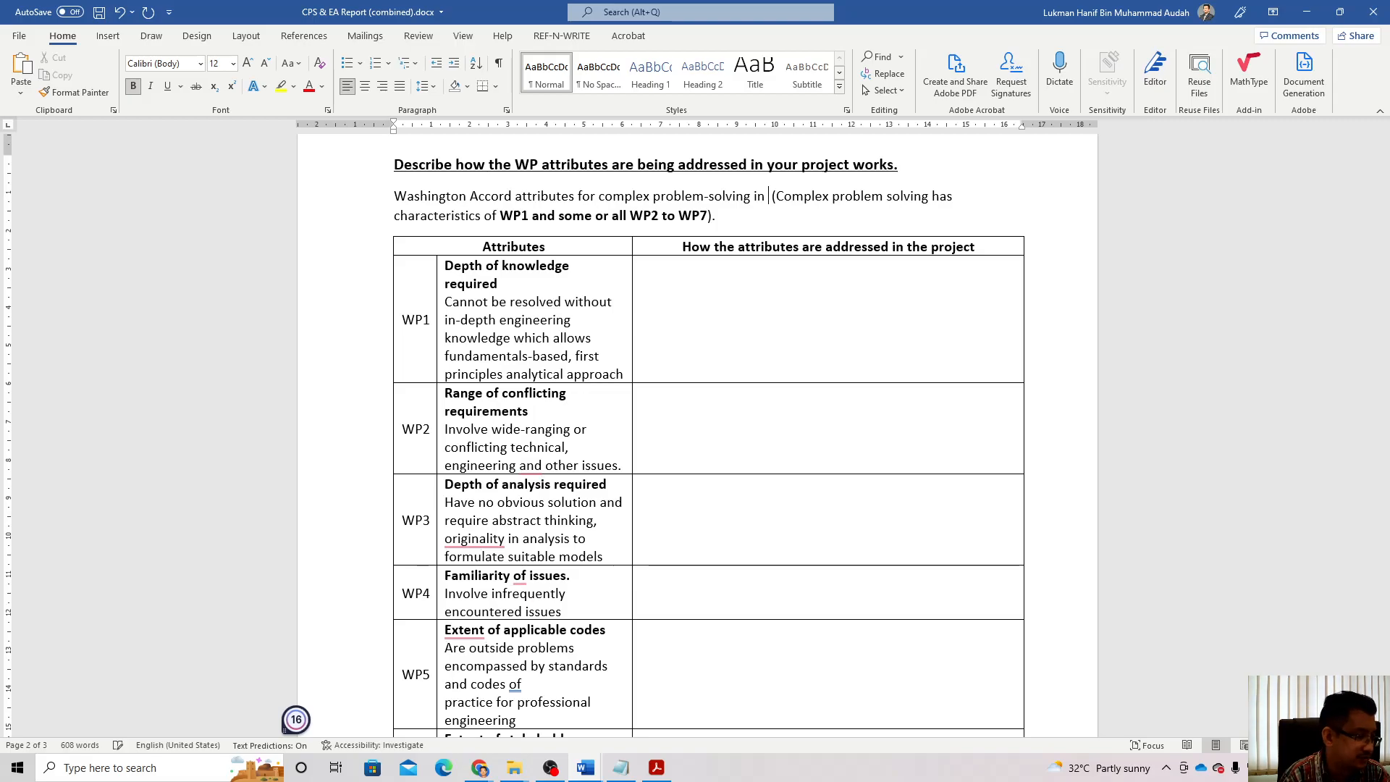
text(BEE )
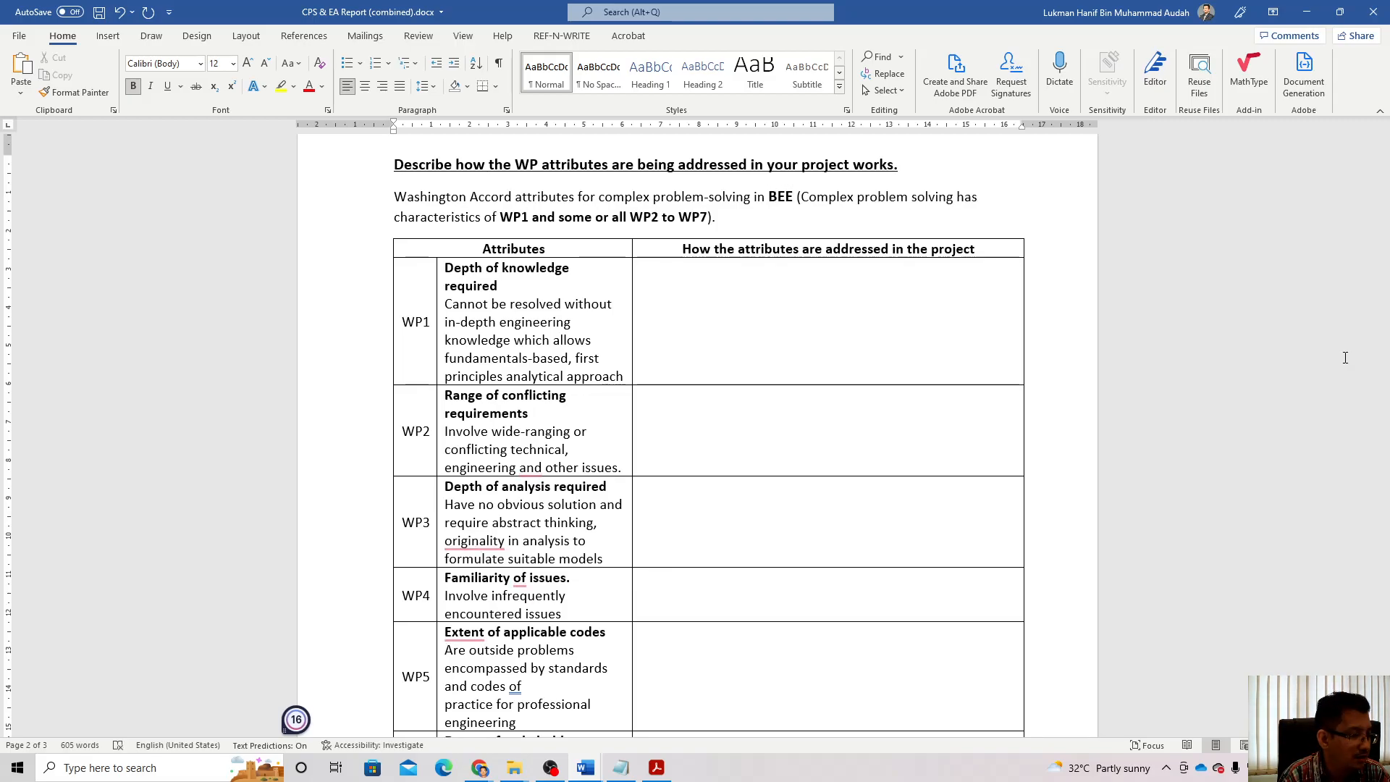
text(40704)
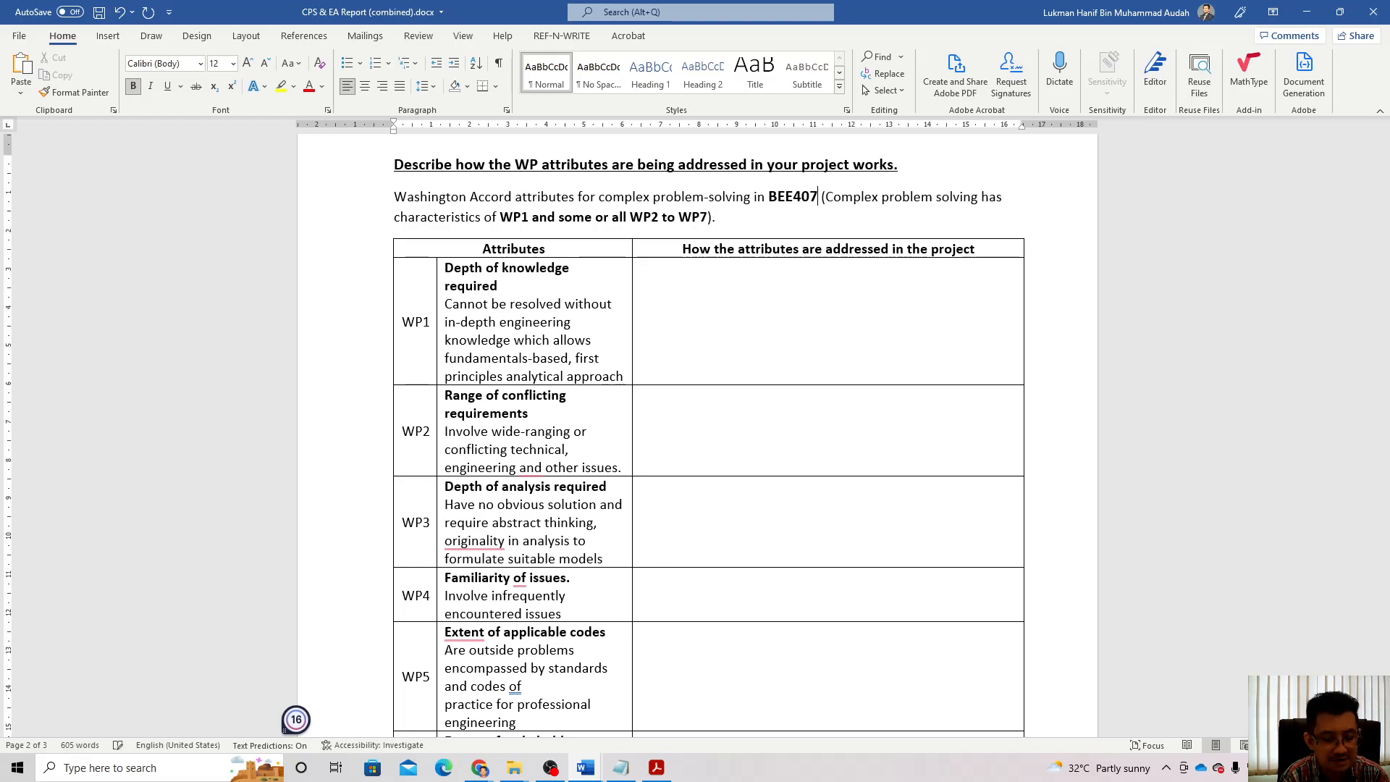
text( Final Yea)
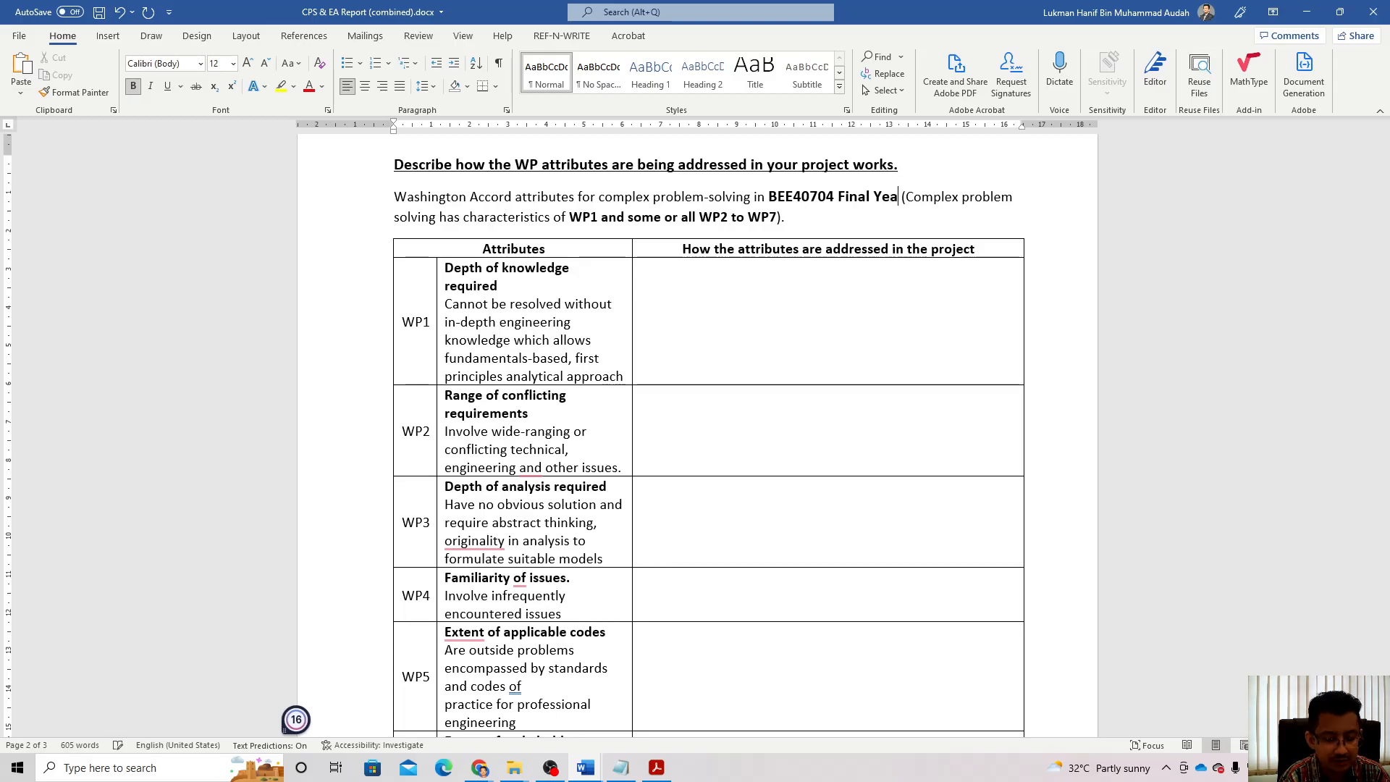
text(r Projec)
text(t )
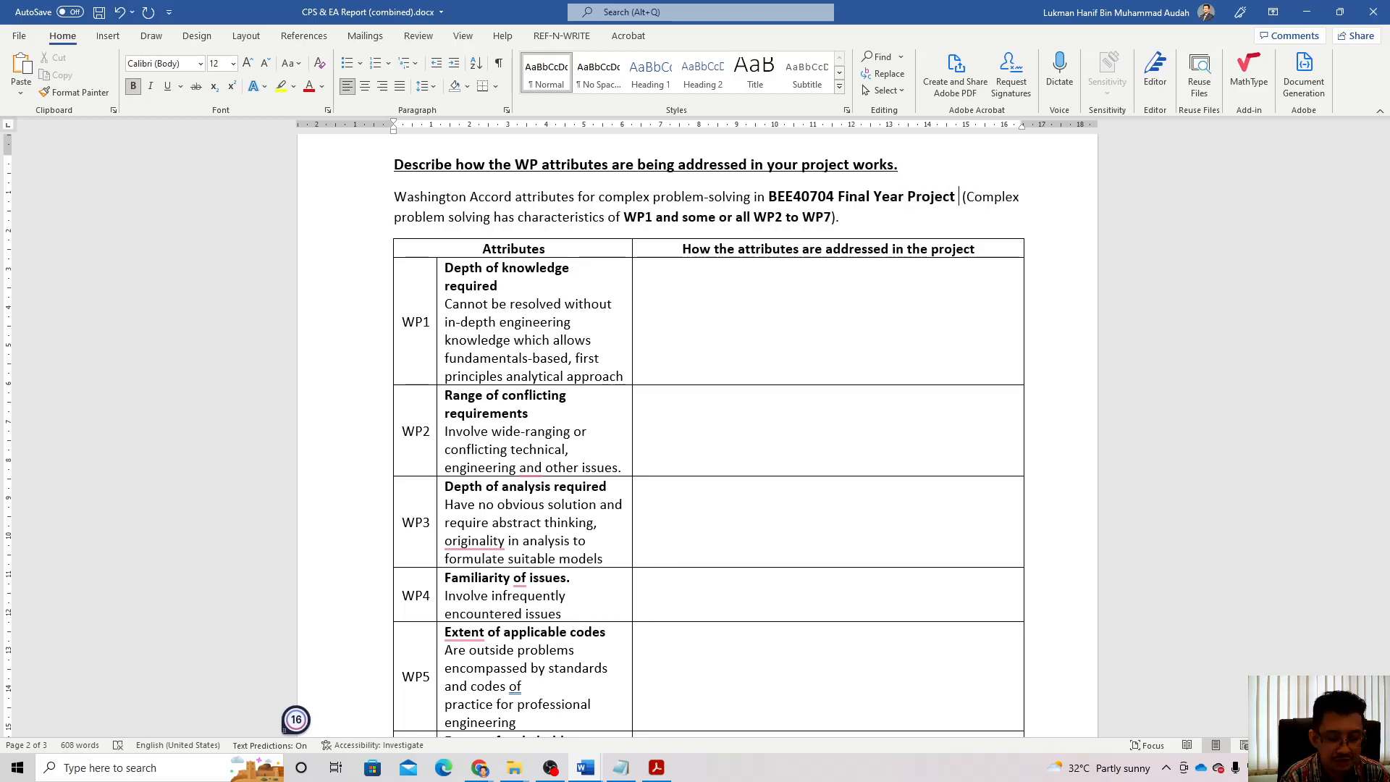
text(II)
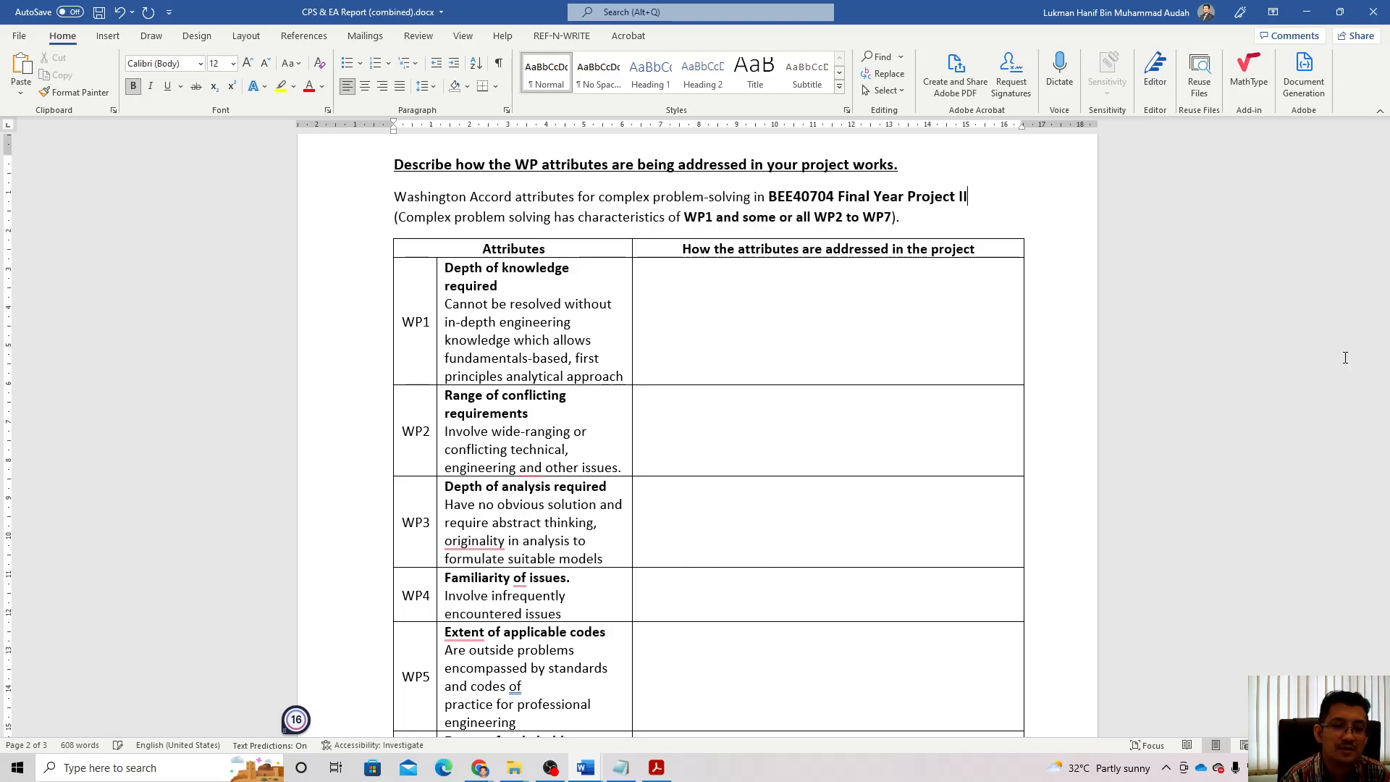
click(739, 316)
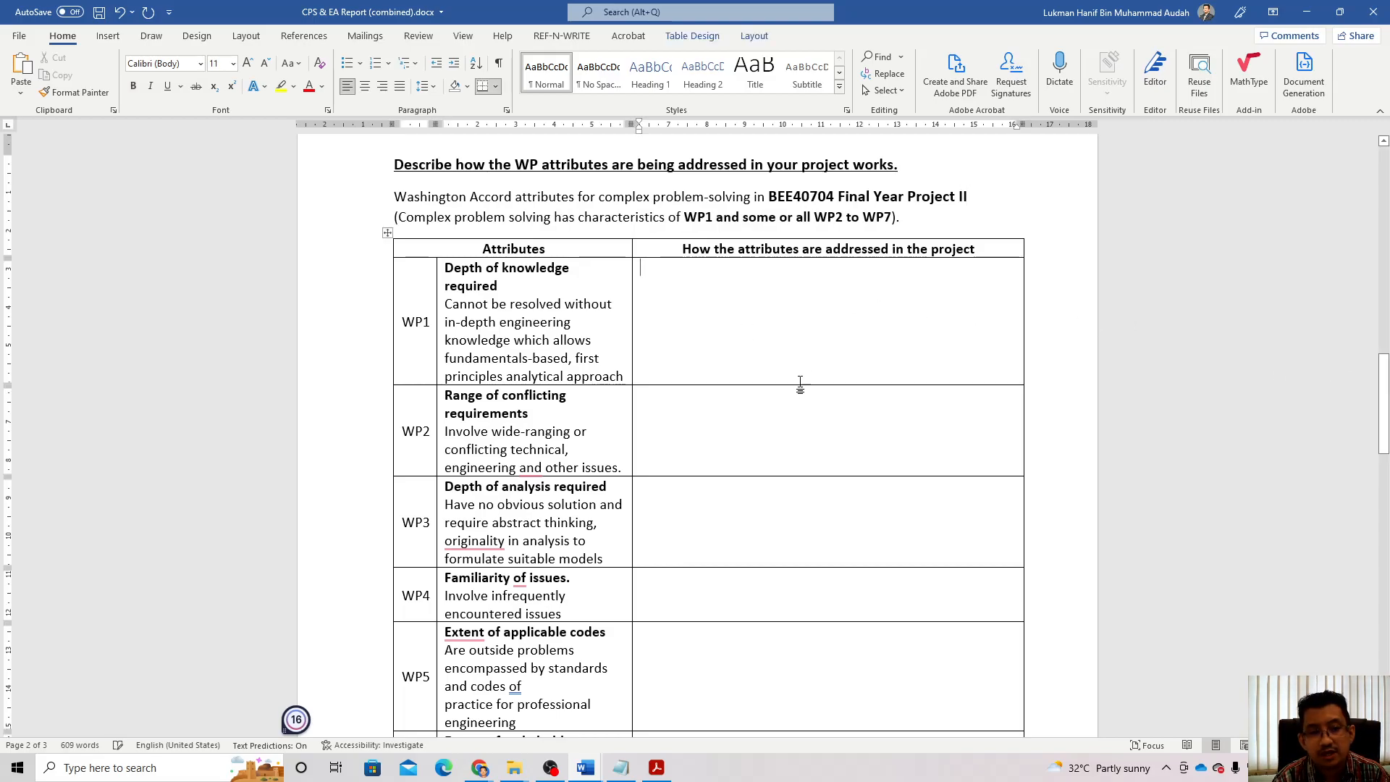
scroll(777, 490, up, 4)
scroll(777, 490, up, 19)
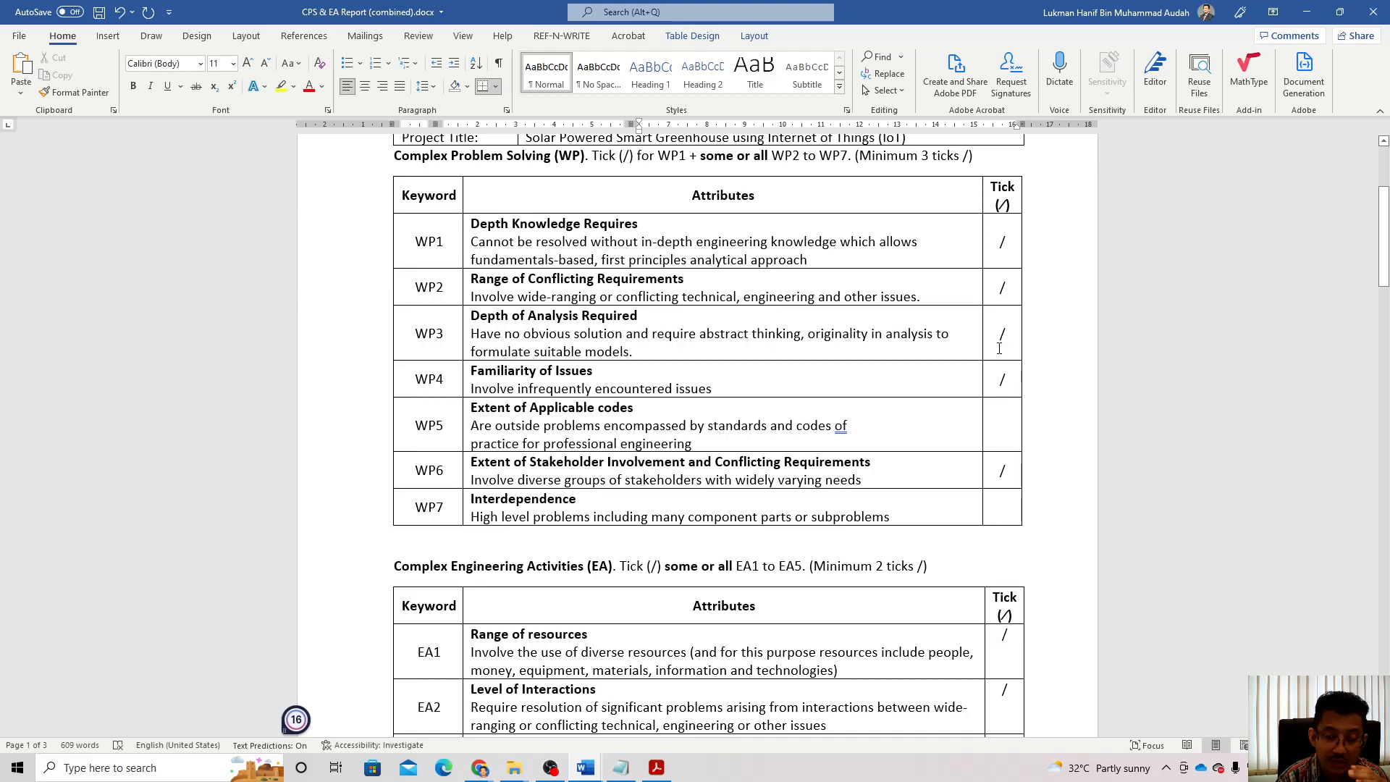
scroll(1087, 320, down, 10)
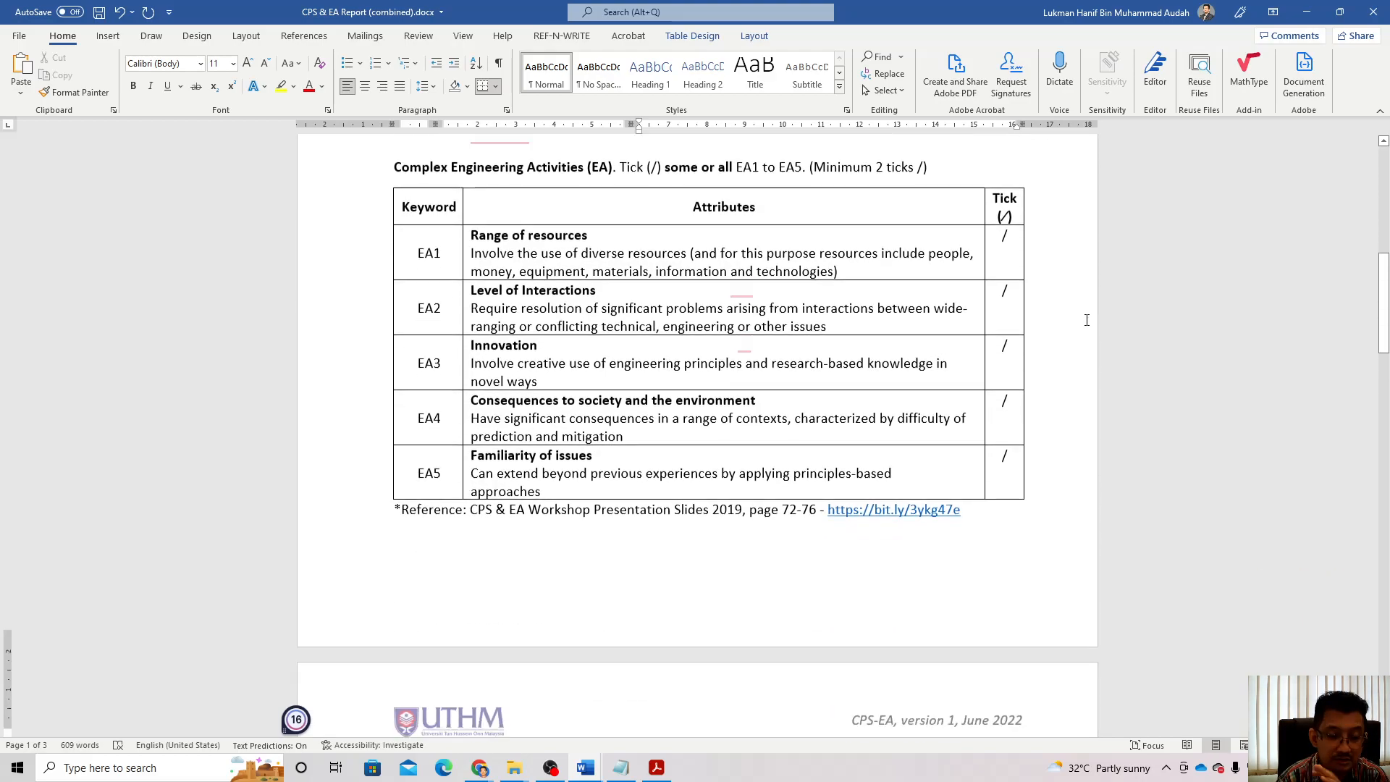
scroll(970, 409, down, 3)
scroll(782, 481, up, 2)
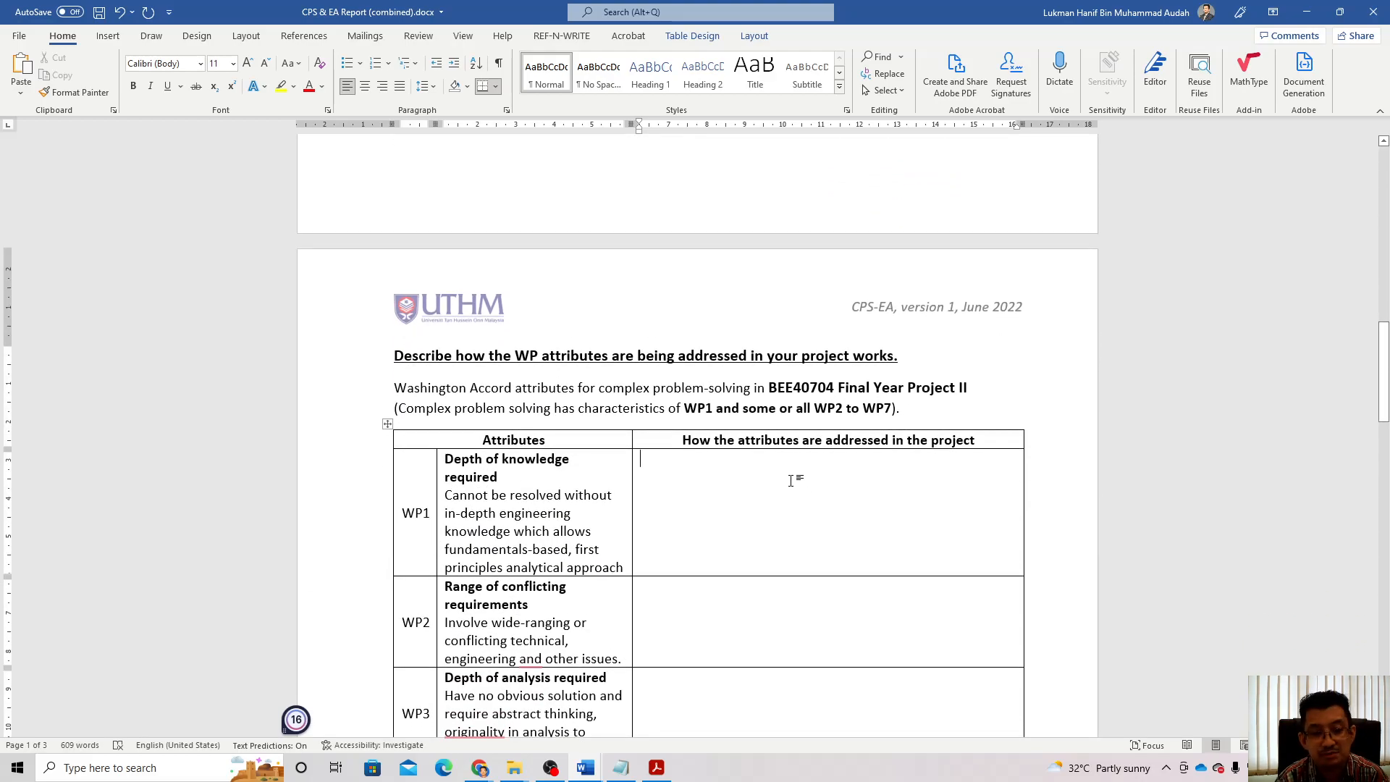
scroll(793, 477, down, 4)
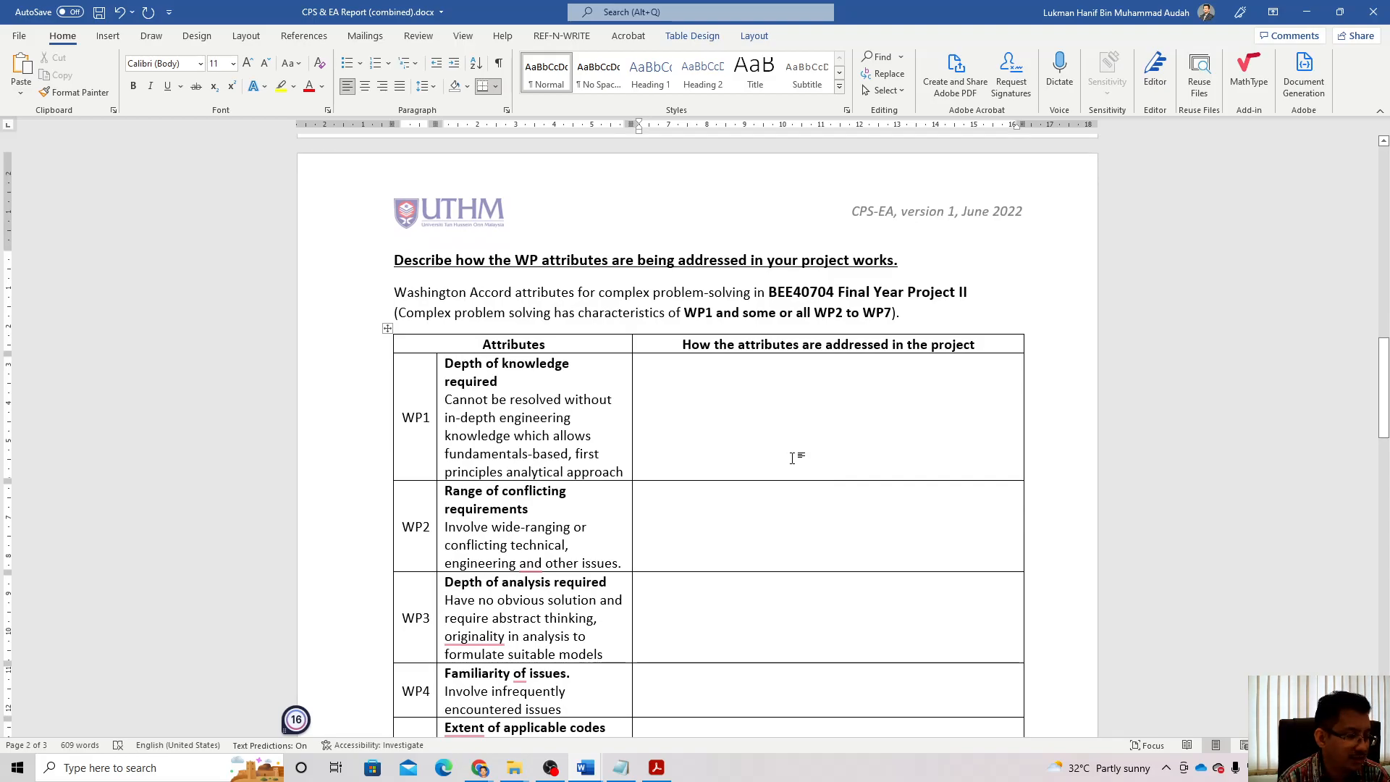
Step: Start WP1 with required knowledge: electronic sensors, solar panels, water pumps, microcontrollers, data analysis, cloud services
click(792, 457)
text(This project requires )
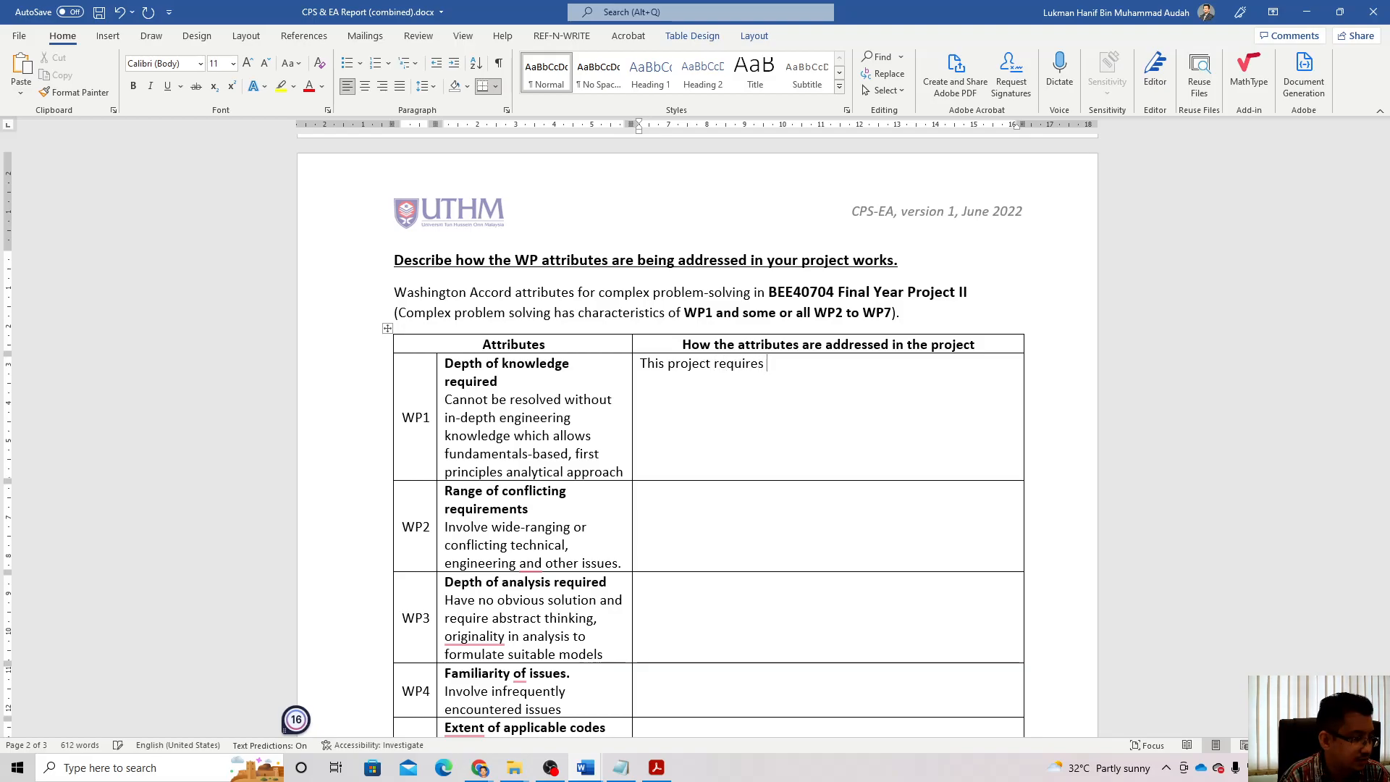
text(knoe)
text(ledg)
key(BackSpace)
key(BackSpace)
key(BackSpace)
key(BackSpace)
key(BackSpace)
text(wledge )
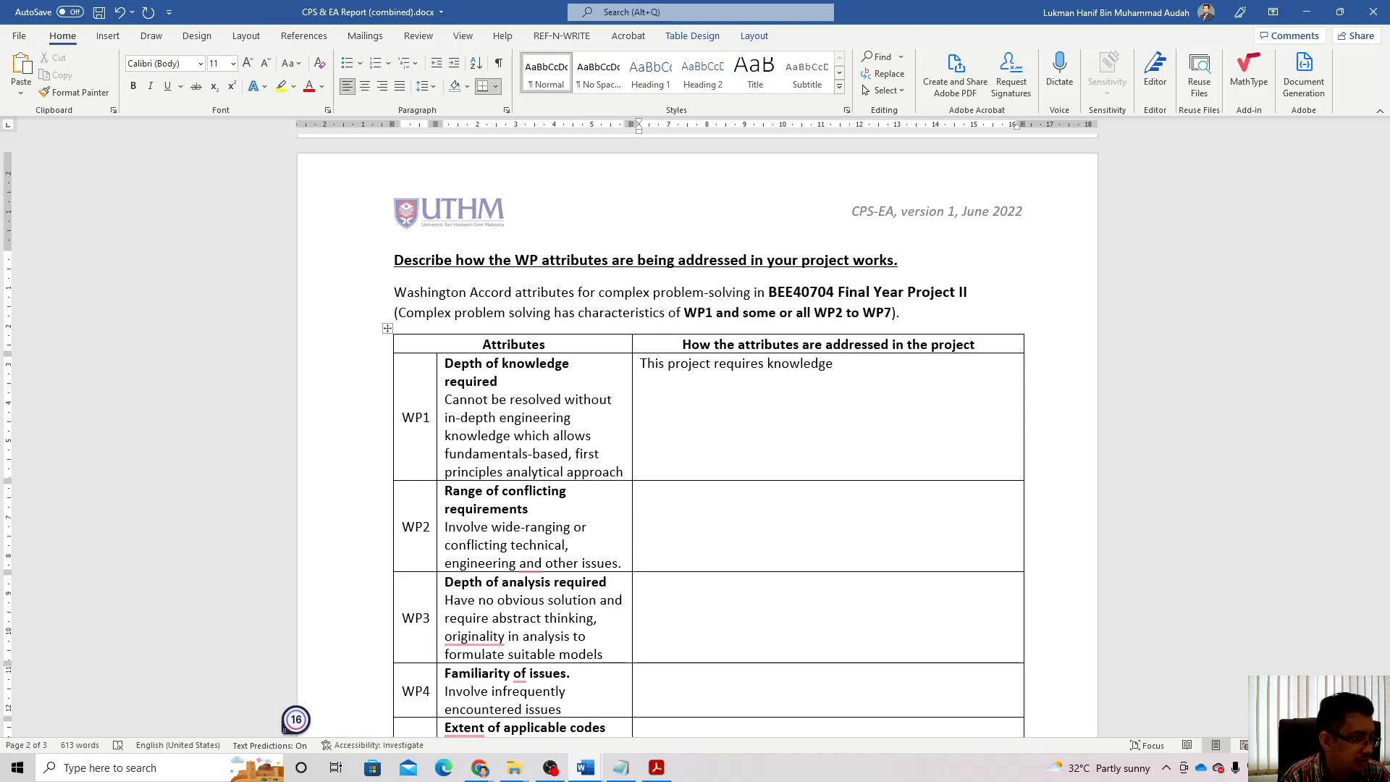
text(of elec)
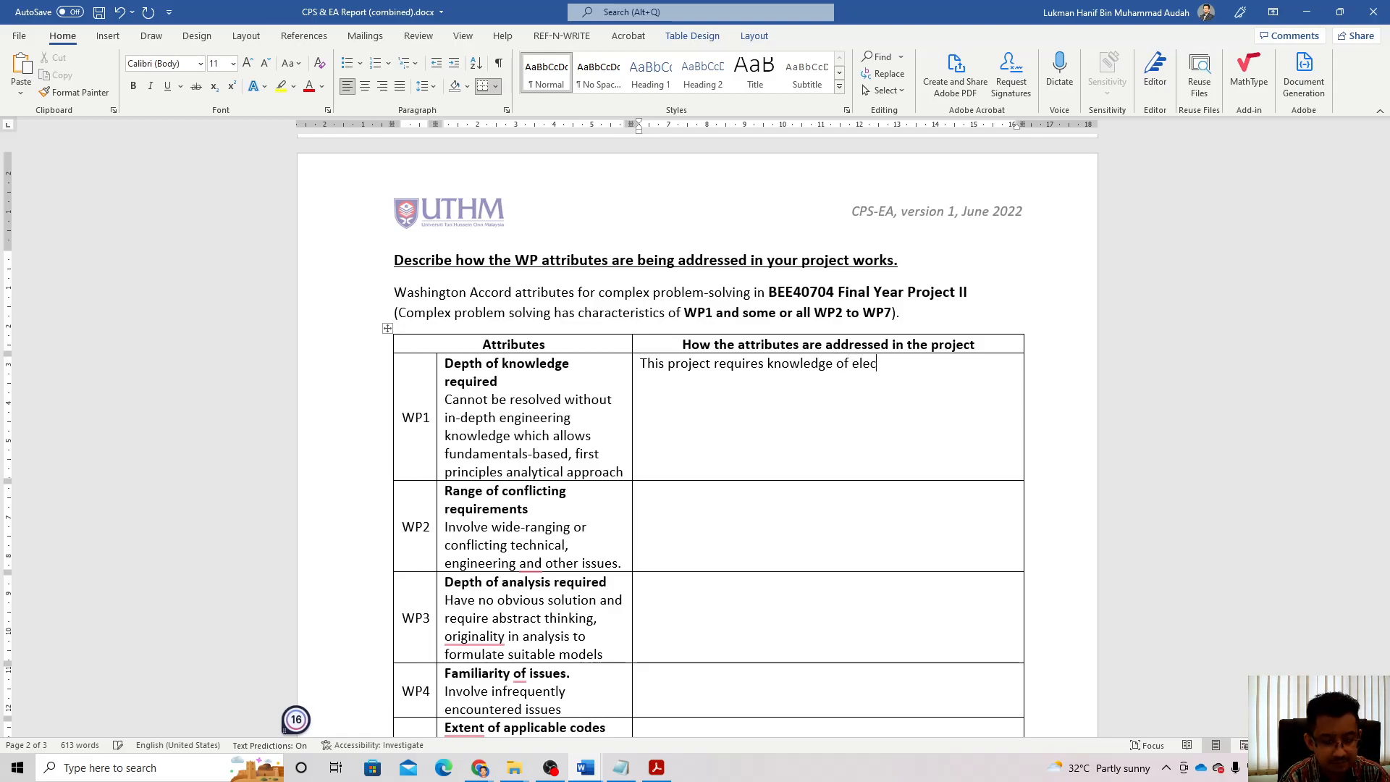
text(tronic sensors)
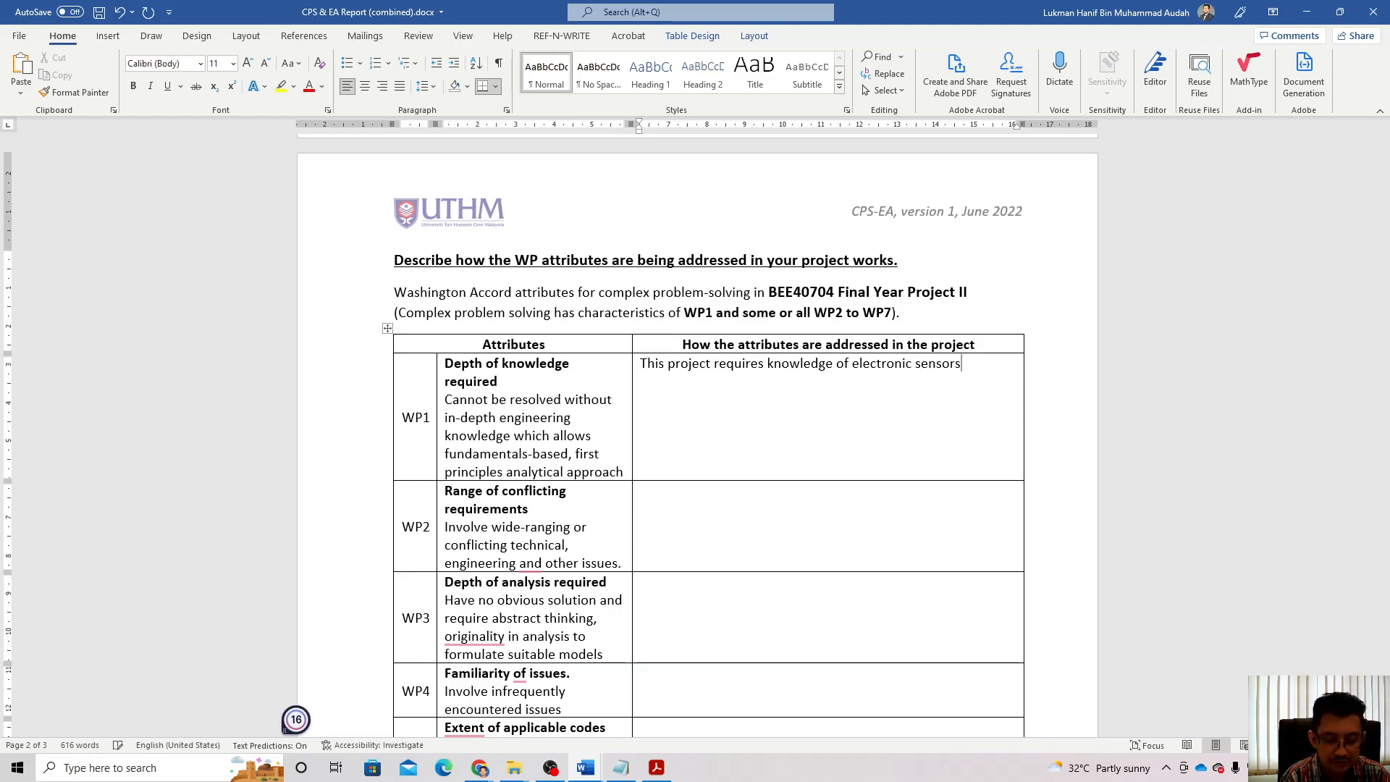
text(, solar )
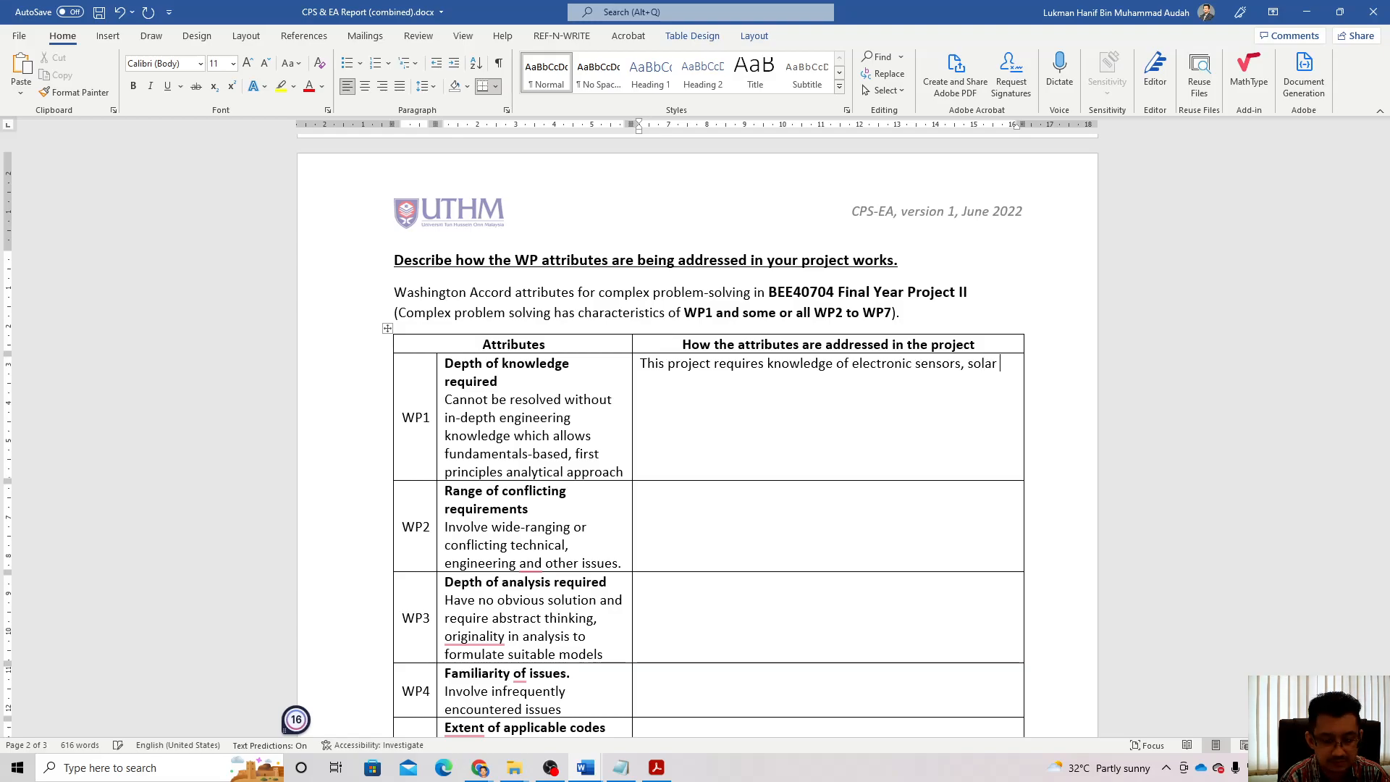
text(panel syste)
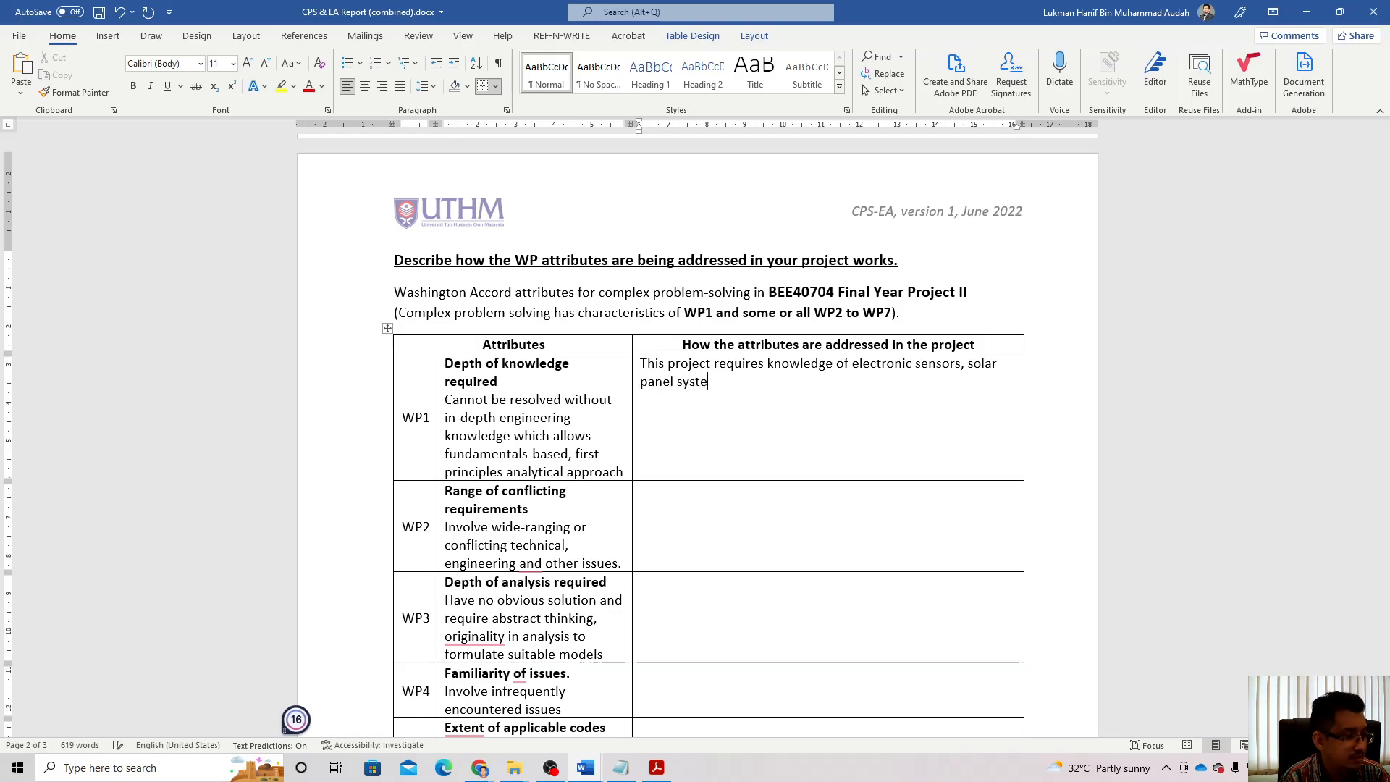
text(ms, )
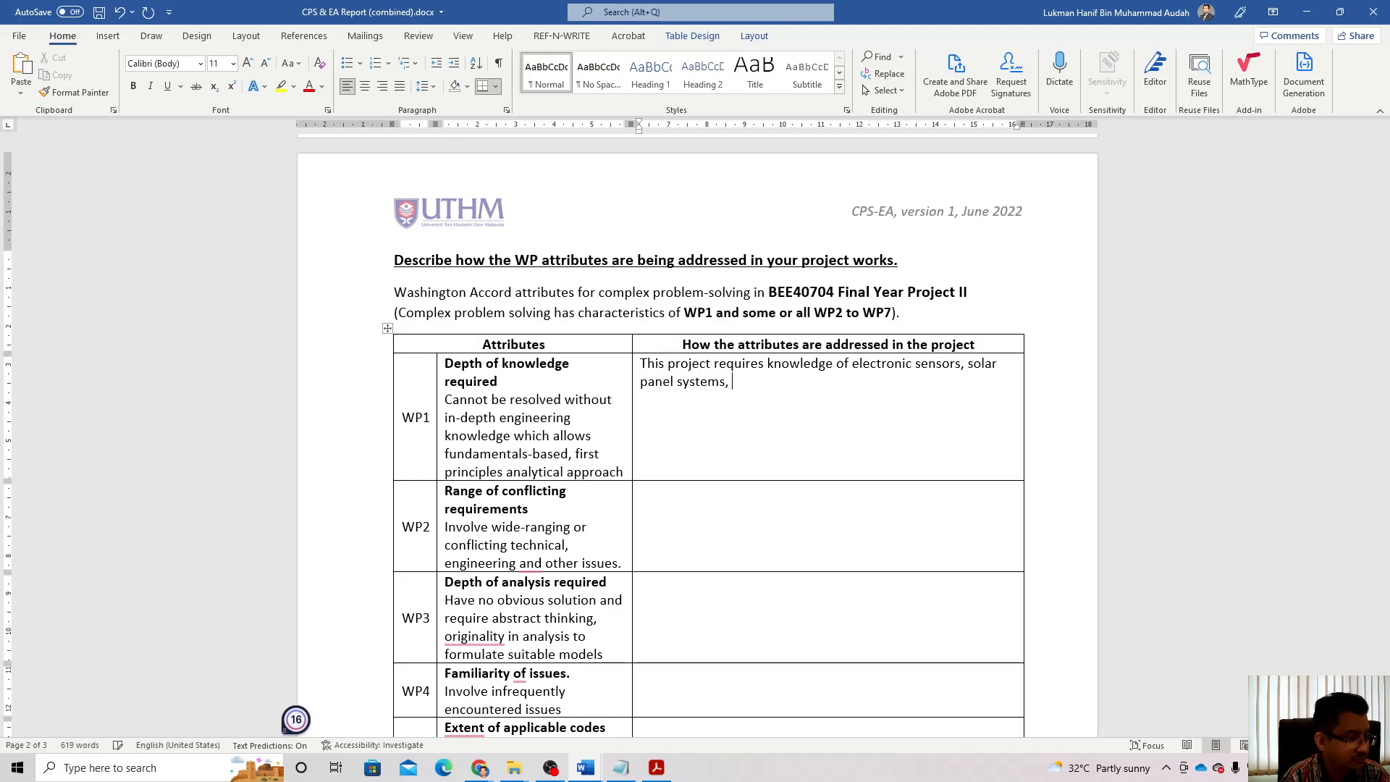
text(water p)
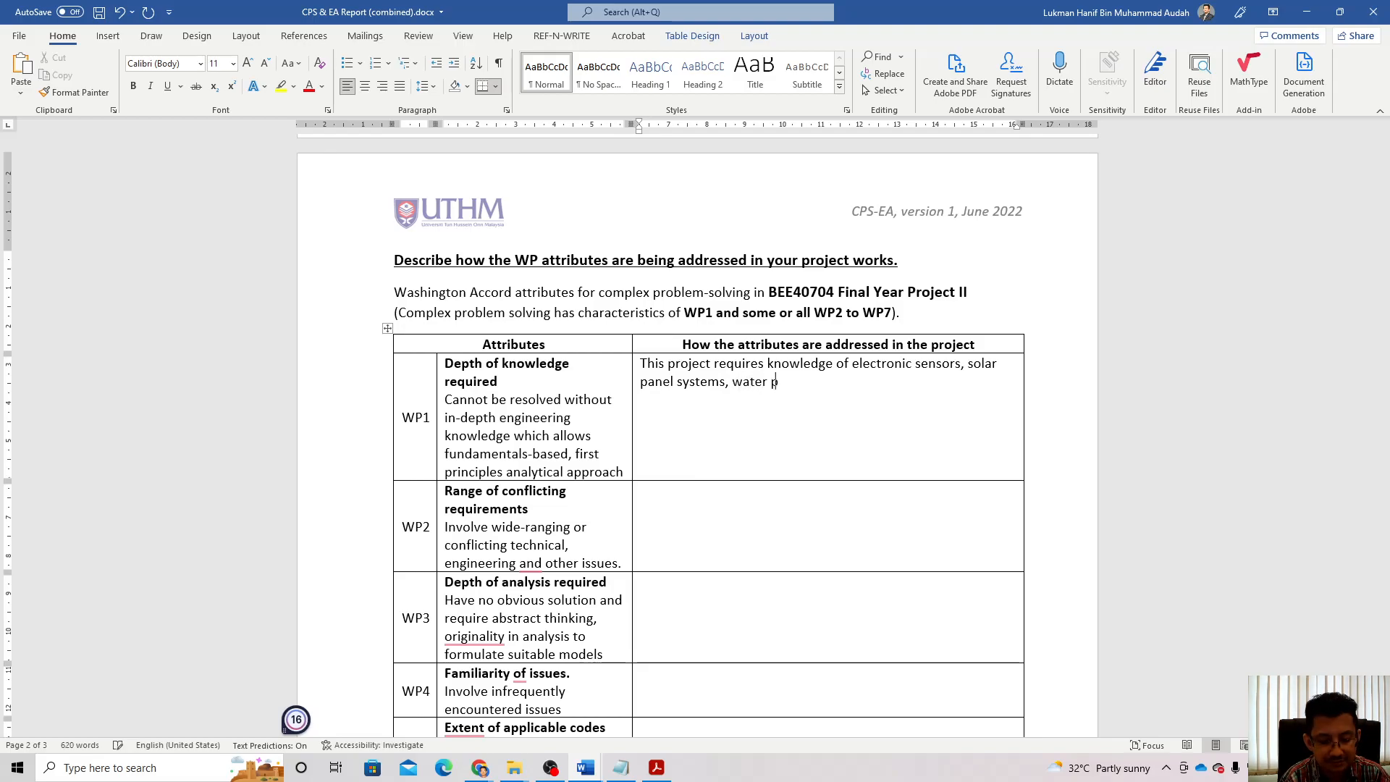
text(umps, mic)
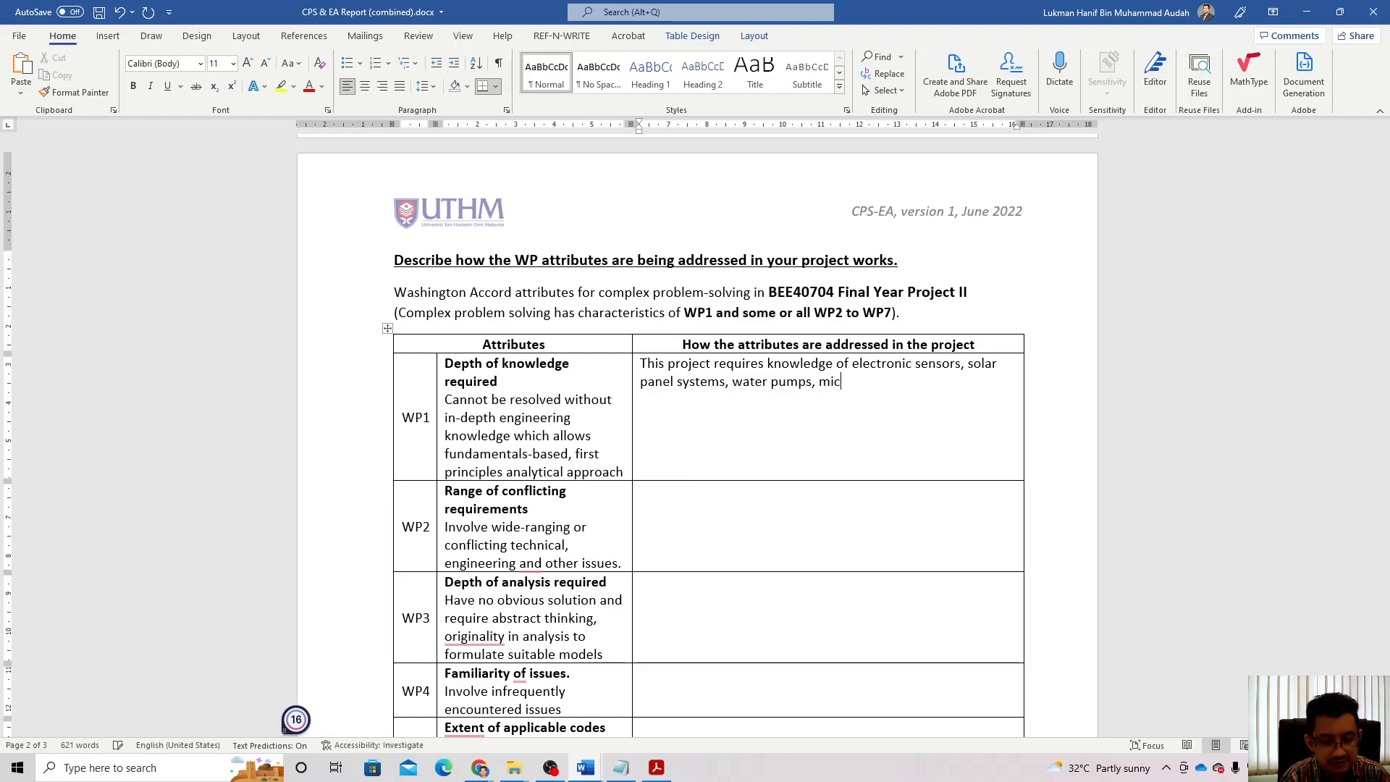
text(rocontrollers)
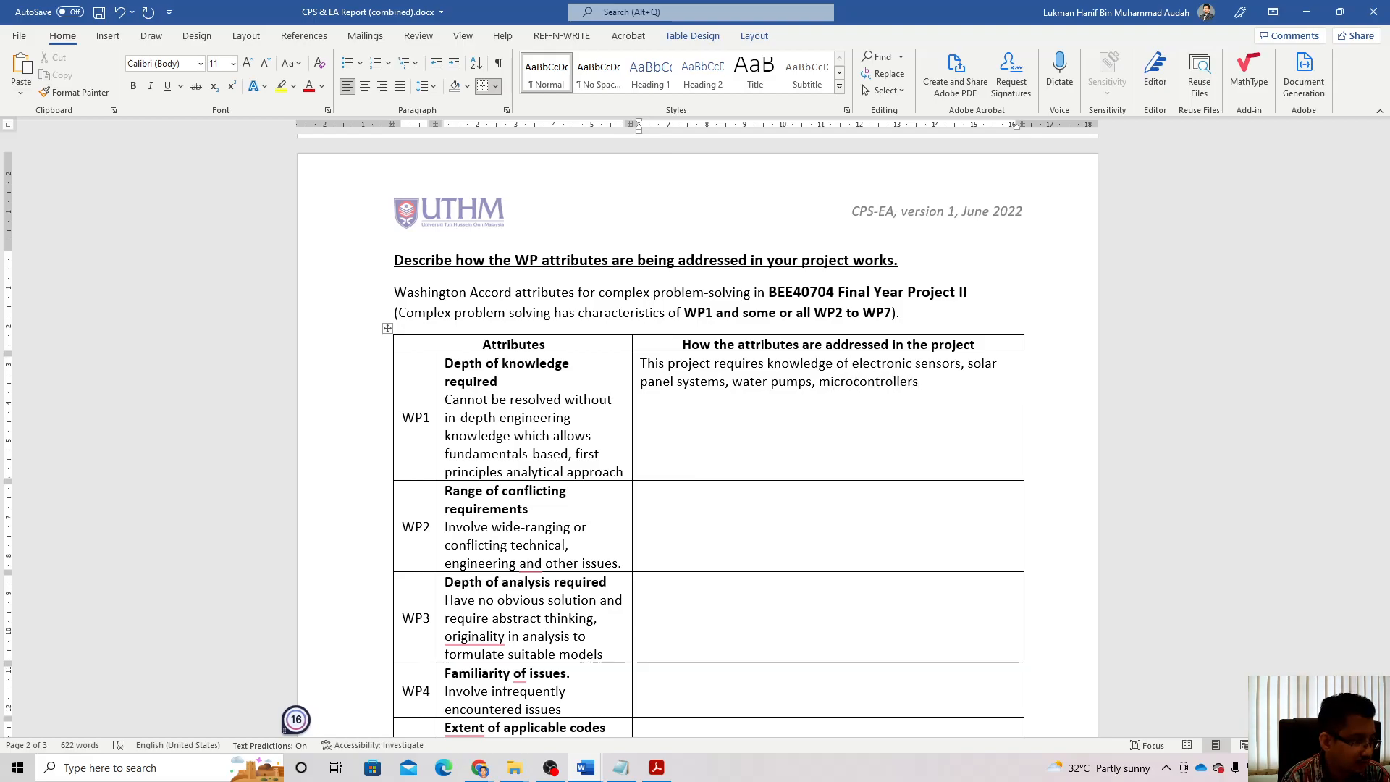
text(, data collectio)
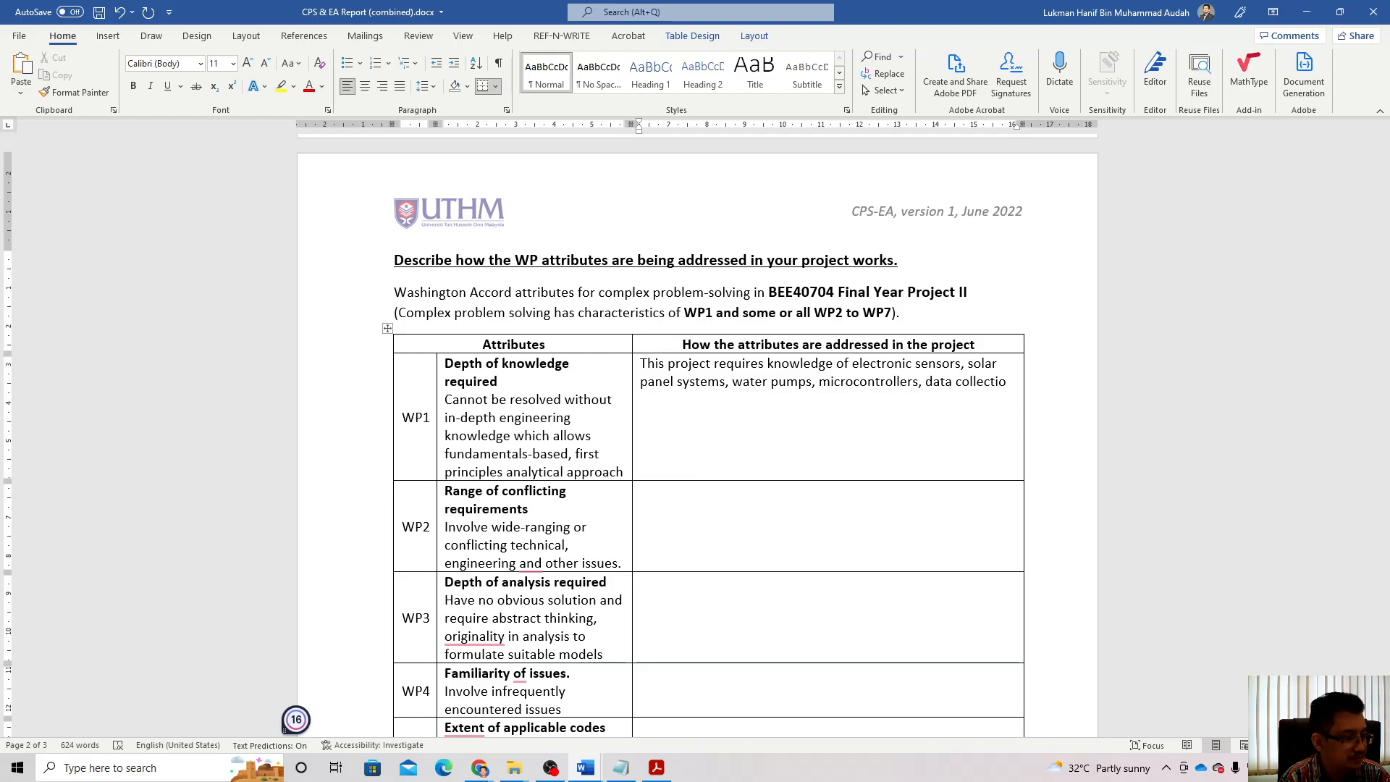
text(ns and ana)
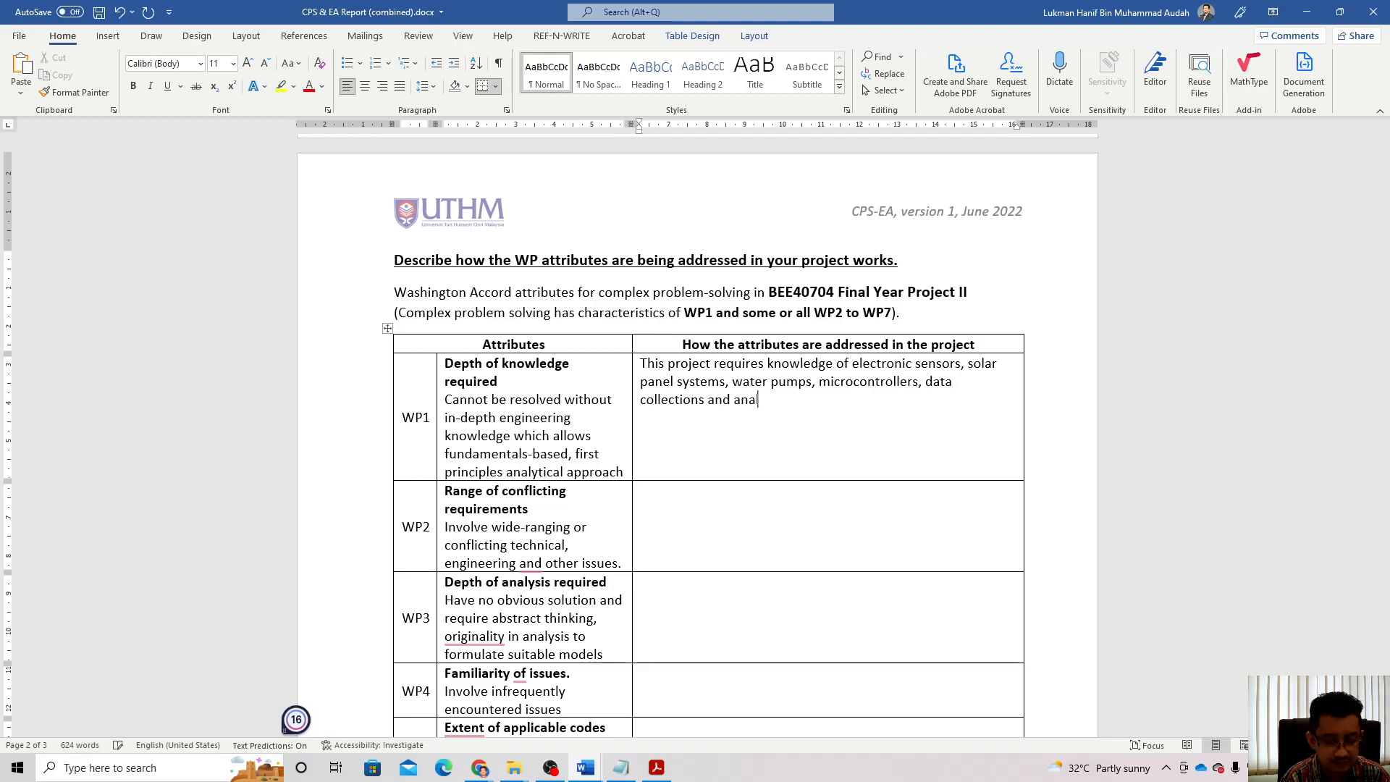
text(lytics )
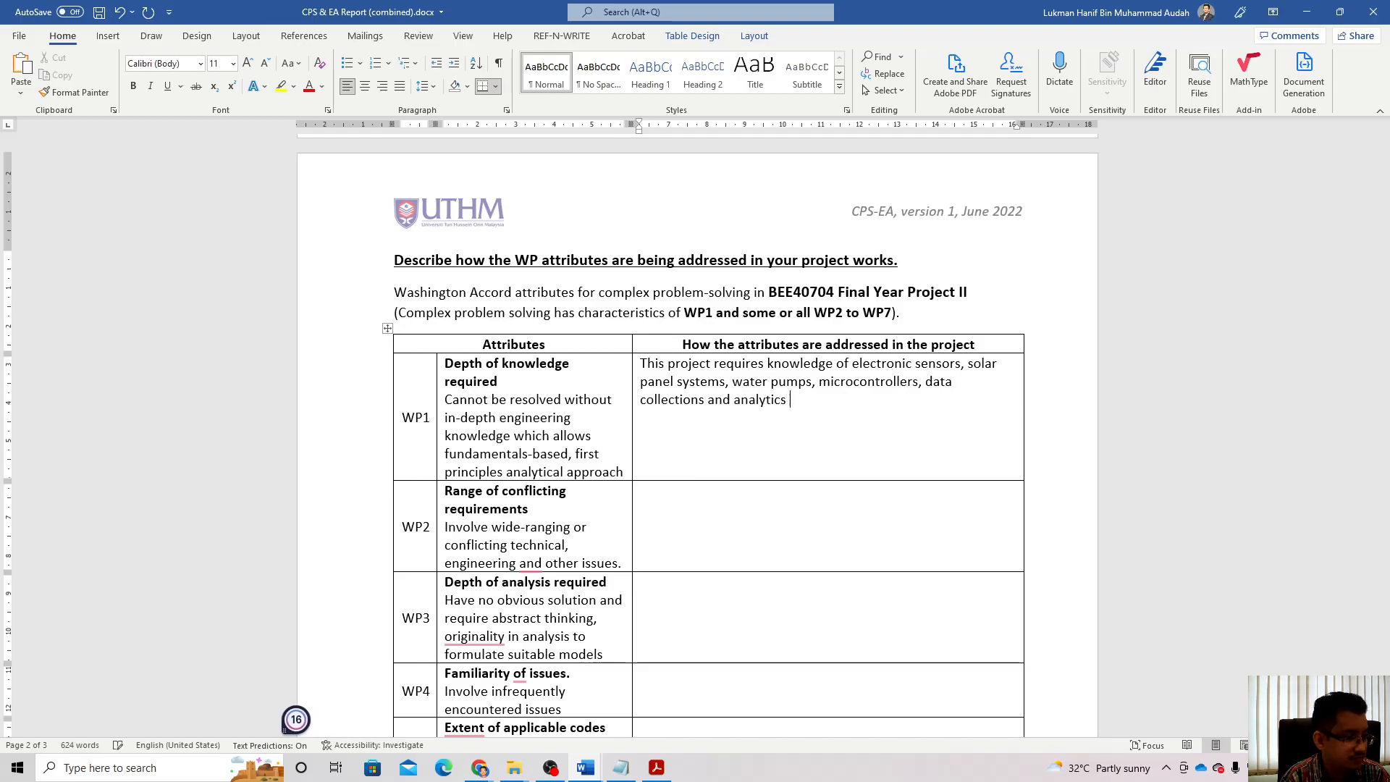
text(in clouf)
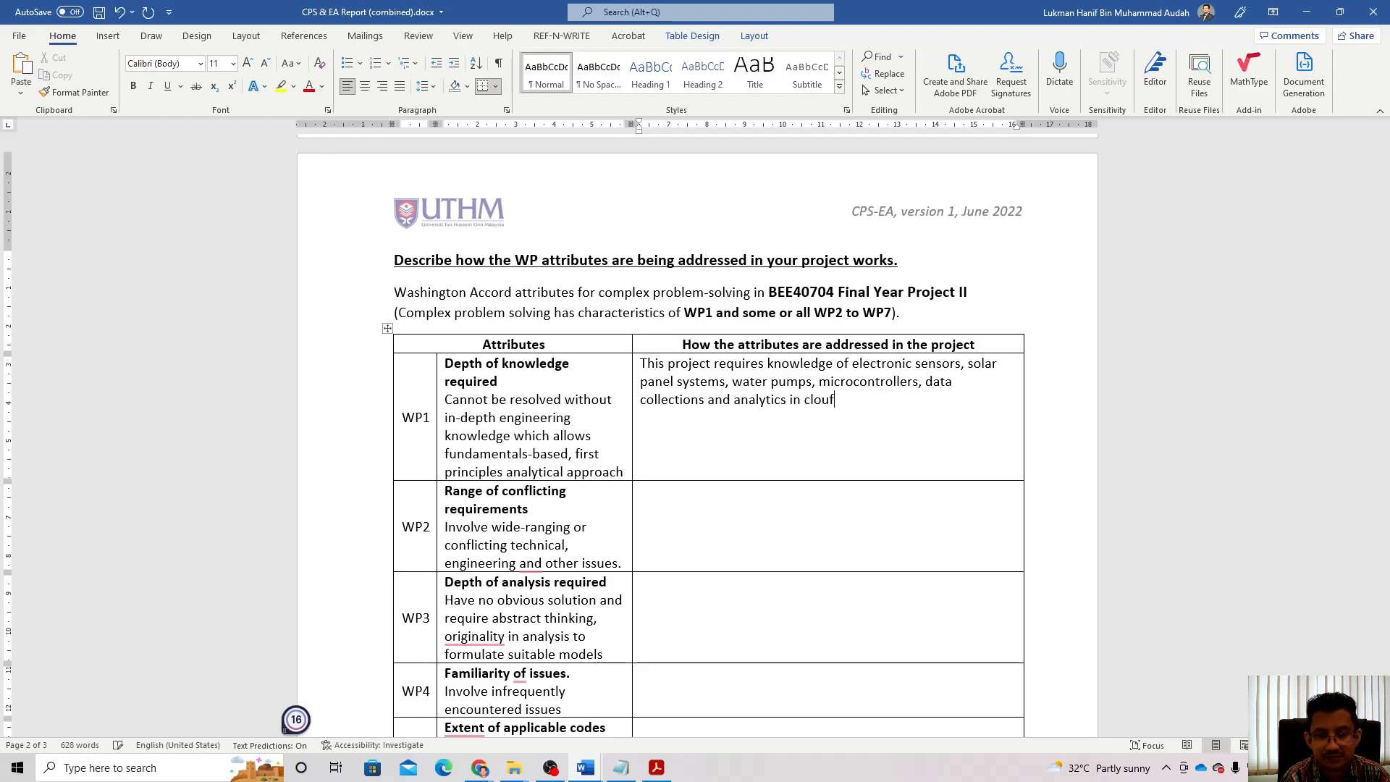
key(BackSpace)
text(d services)
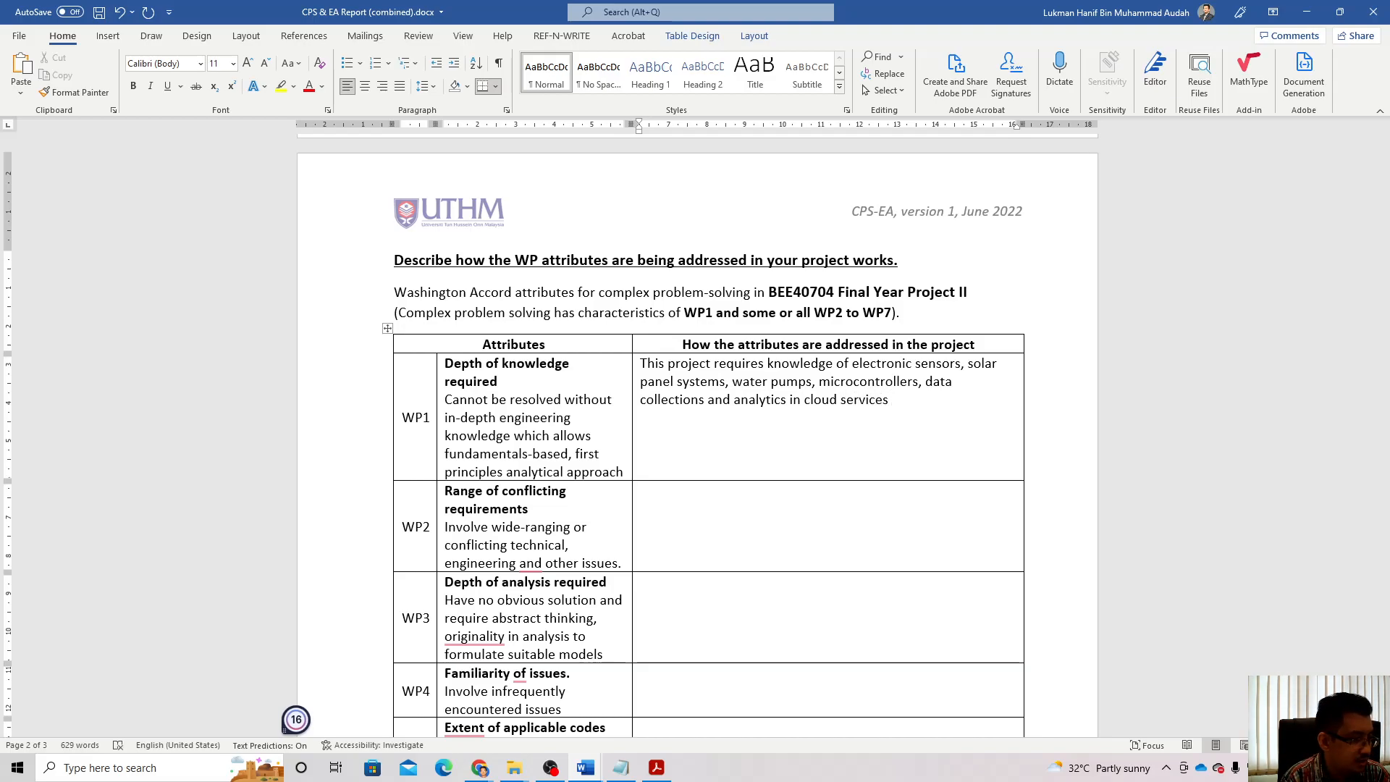
key(BackSpace)
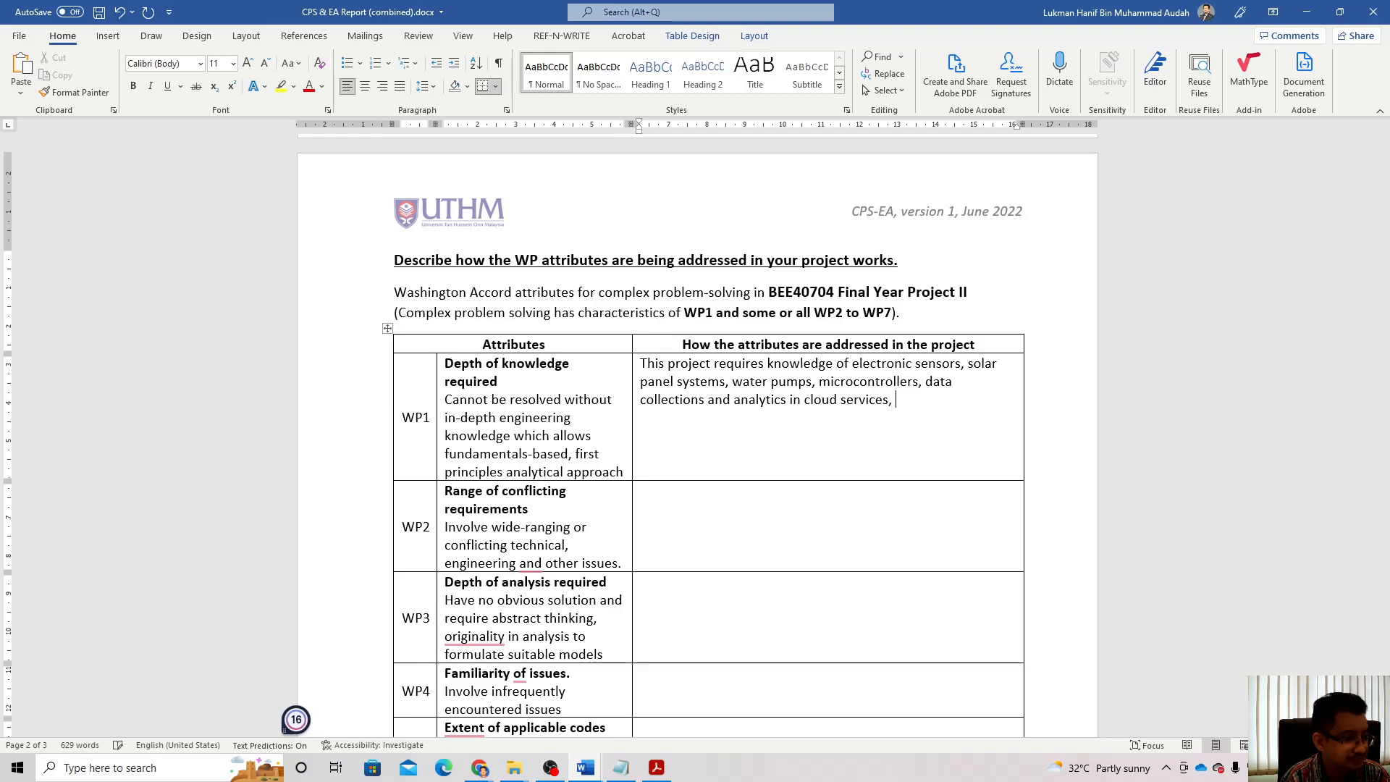
Step: Add mobile app development, greenhouse farming and literature surveys on previous works, then begin a section reference
text(, mob)
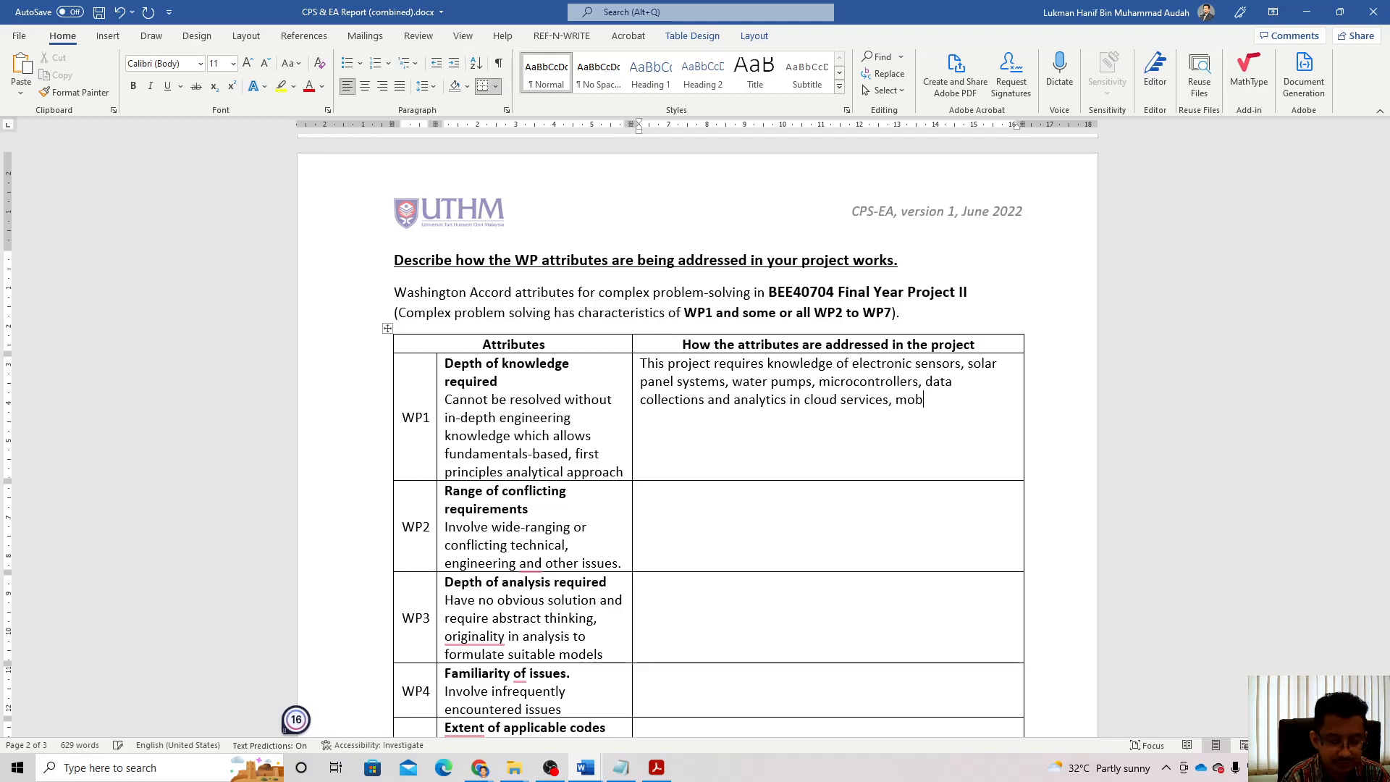
text(ile apps development and greenhouse farming sys)
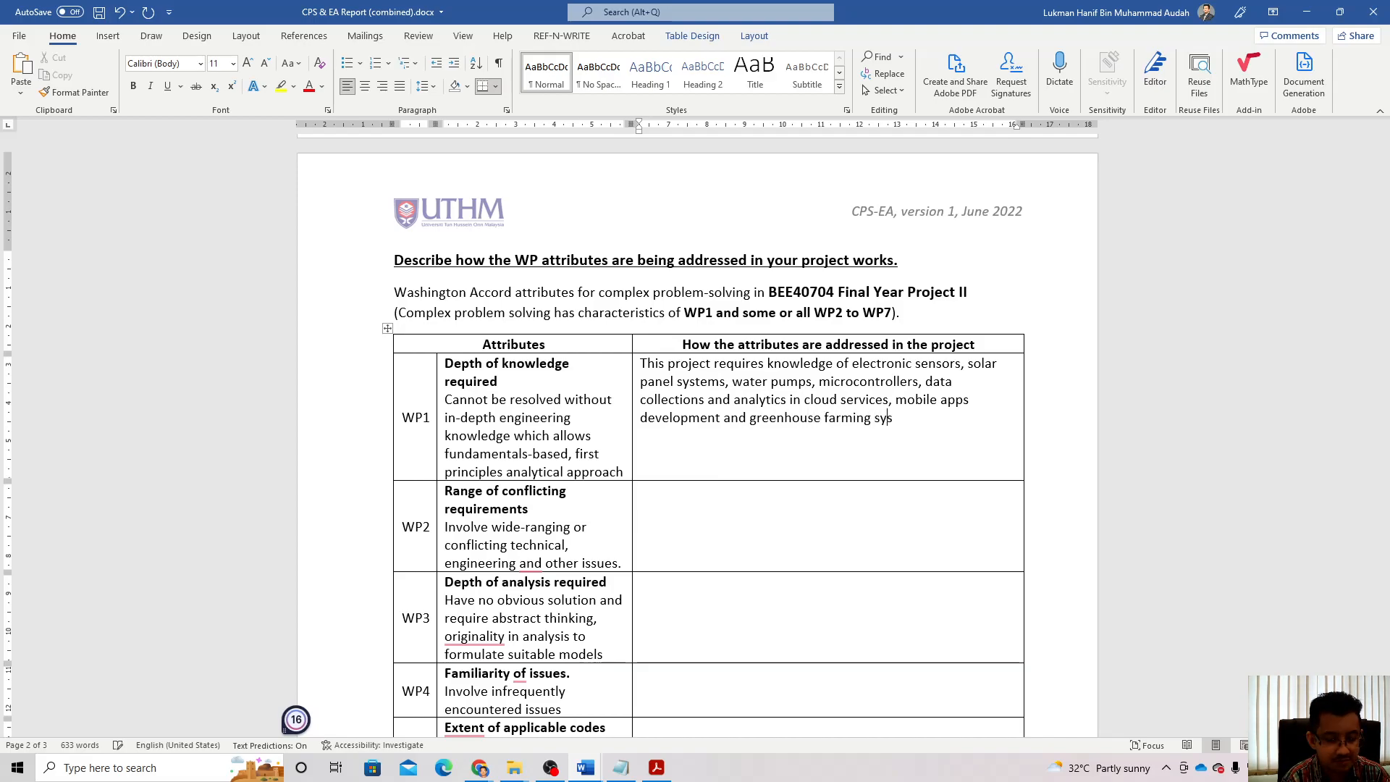
text(tems)
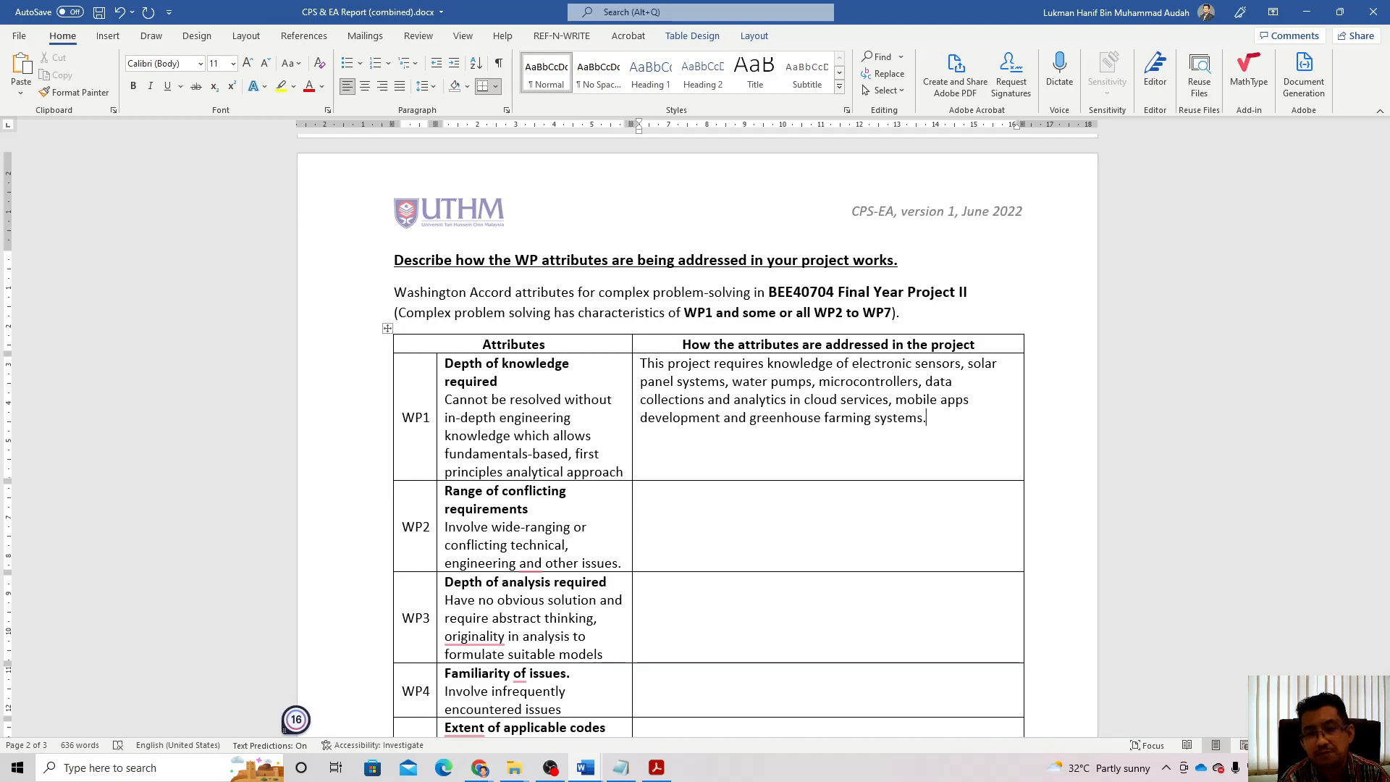
text(. Besides)
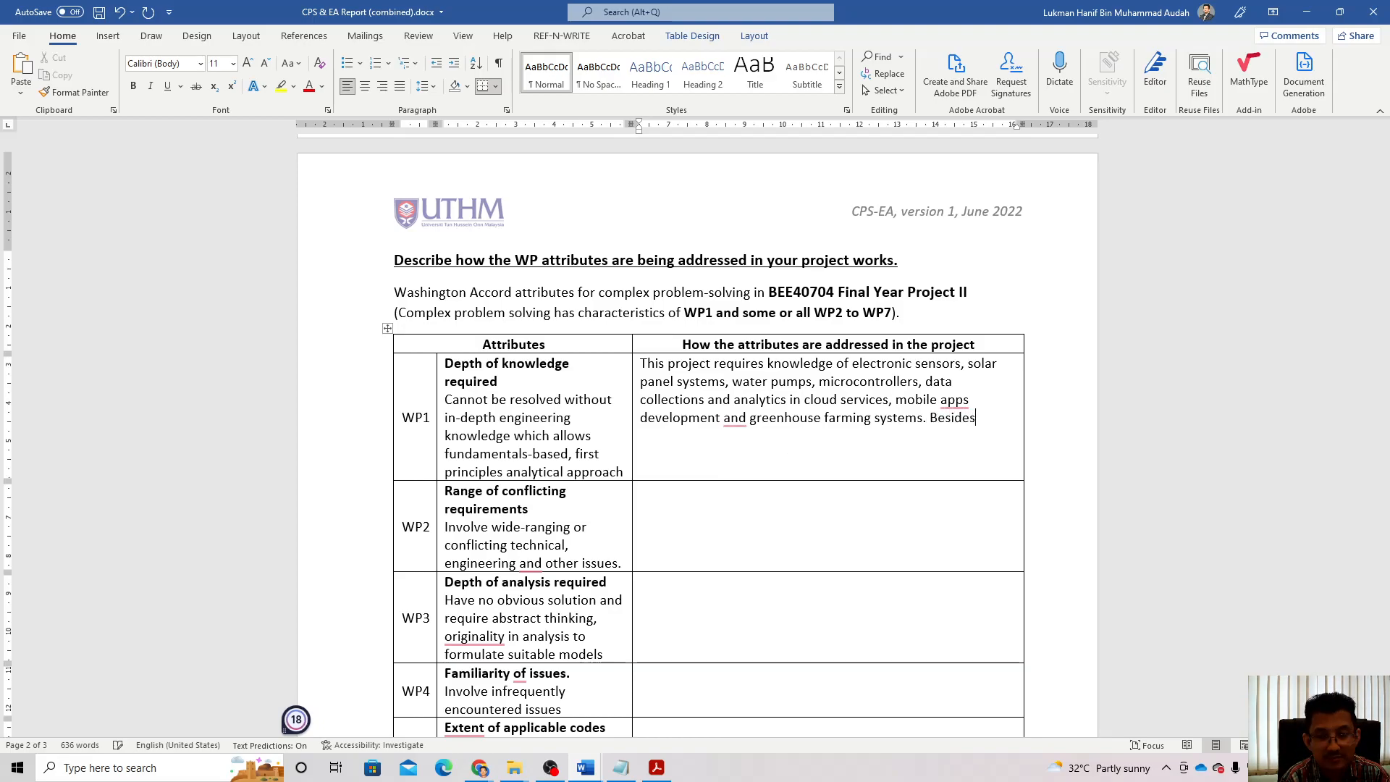
text( th)
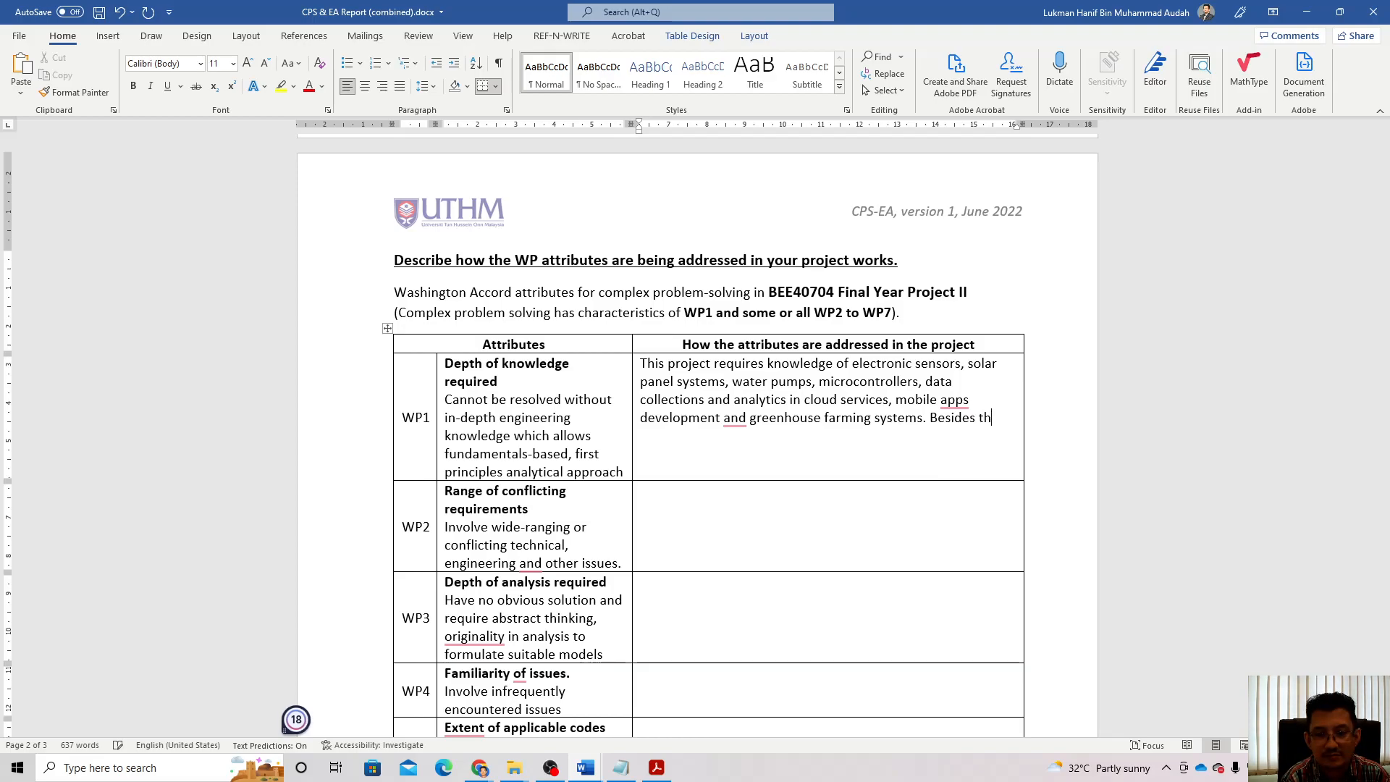
text(at, )
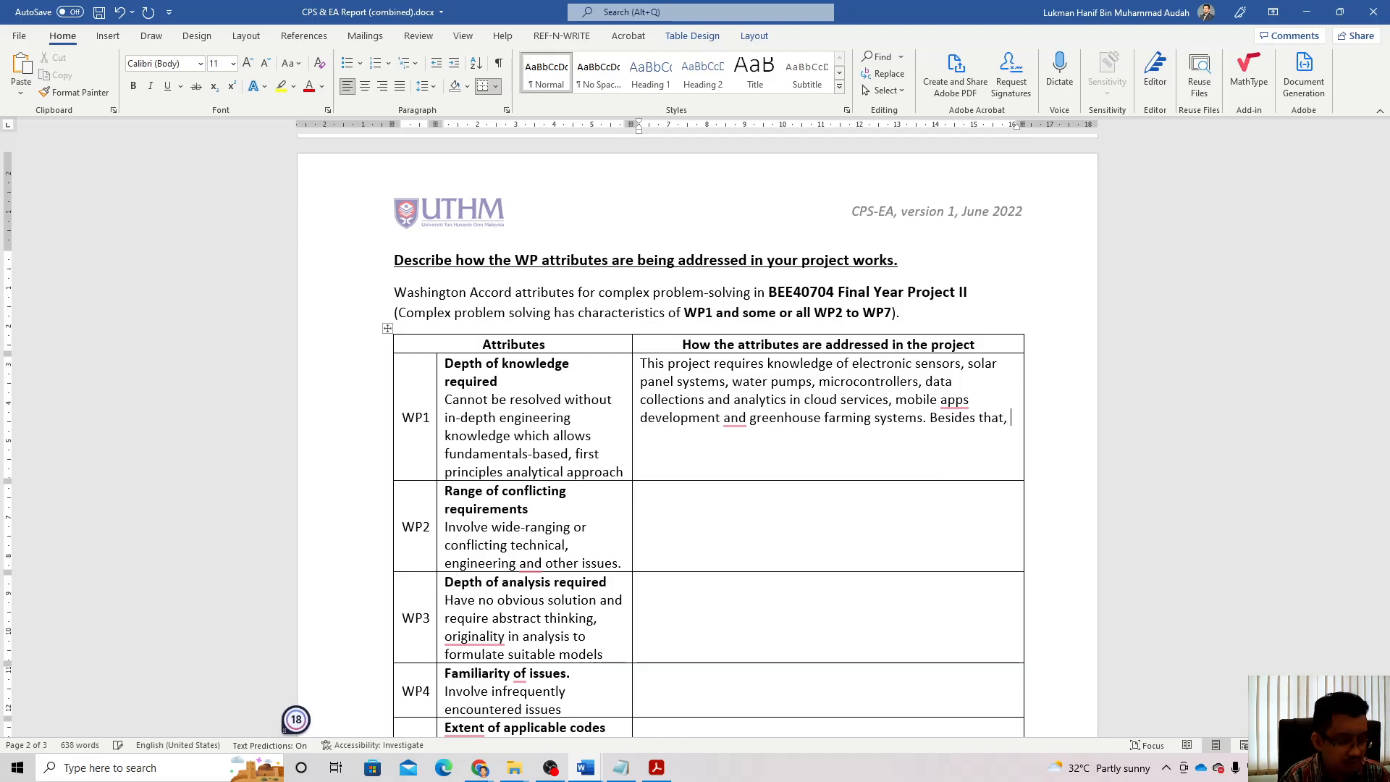
text(it requires)
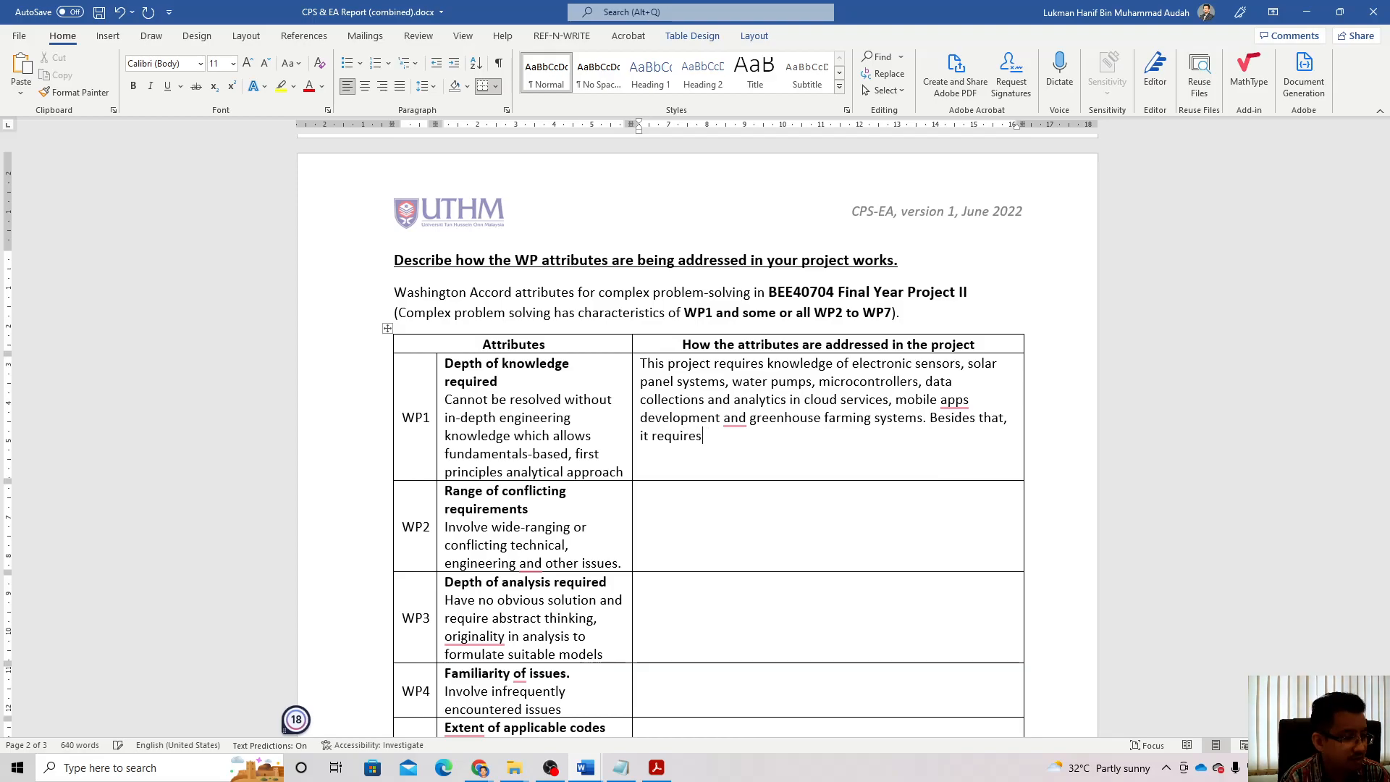
text( ne)
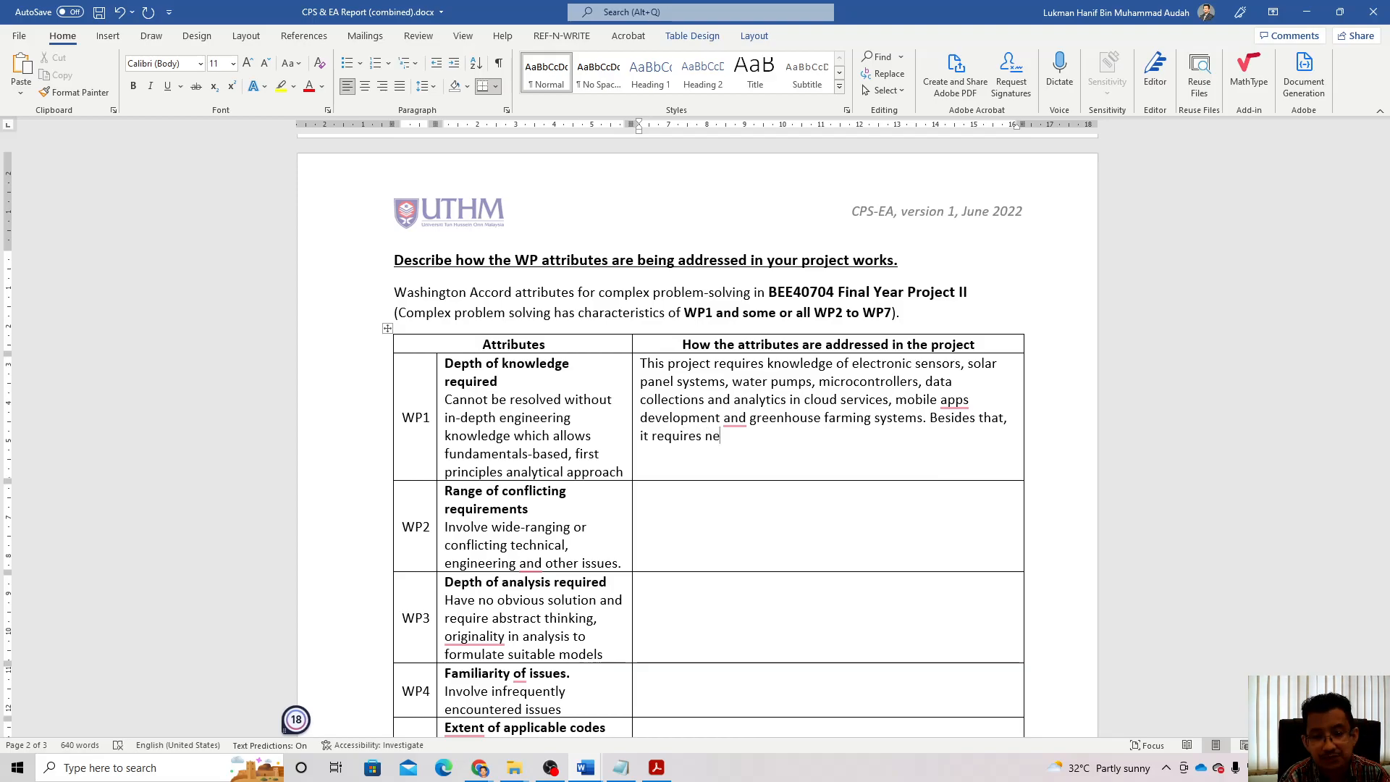
text(w knowled)
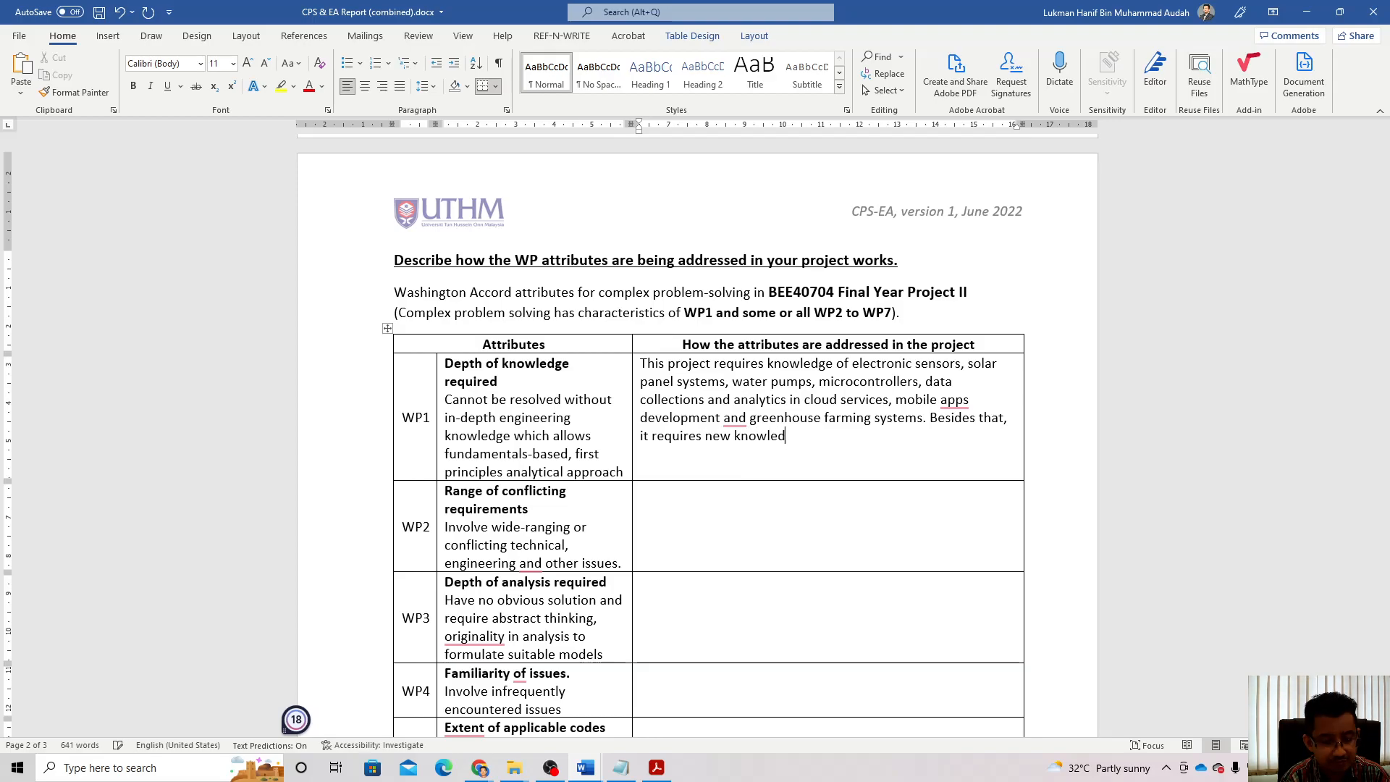
text(ge from the )
text(literatur)
text(e sureys)
key(BackSpace)
key(BackSpace)
key(BackSpace)
text(vey)
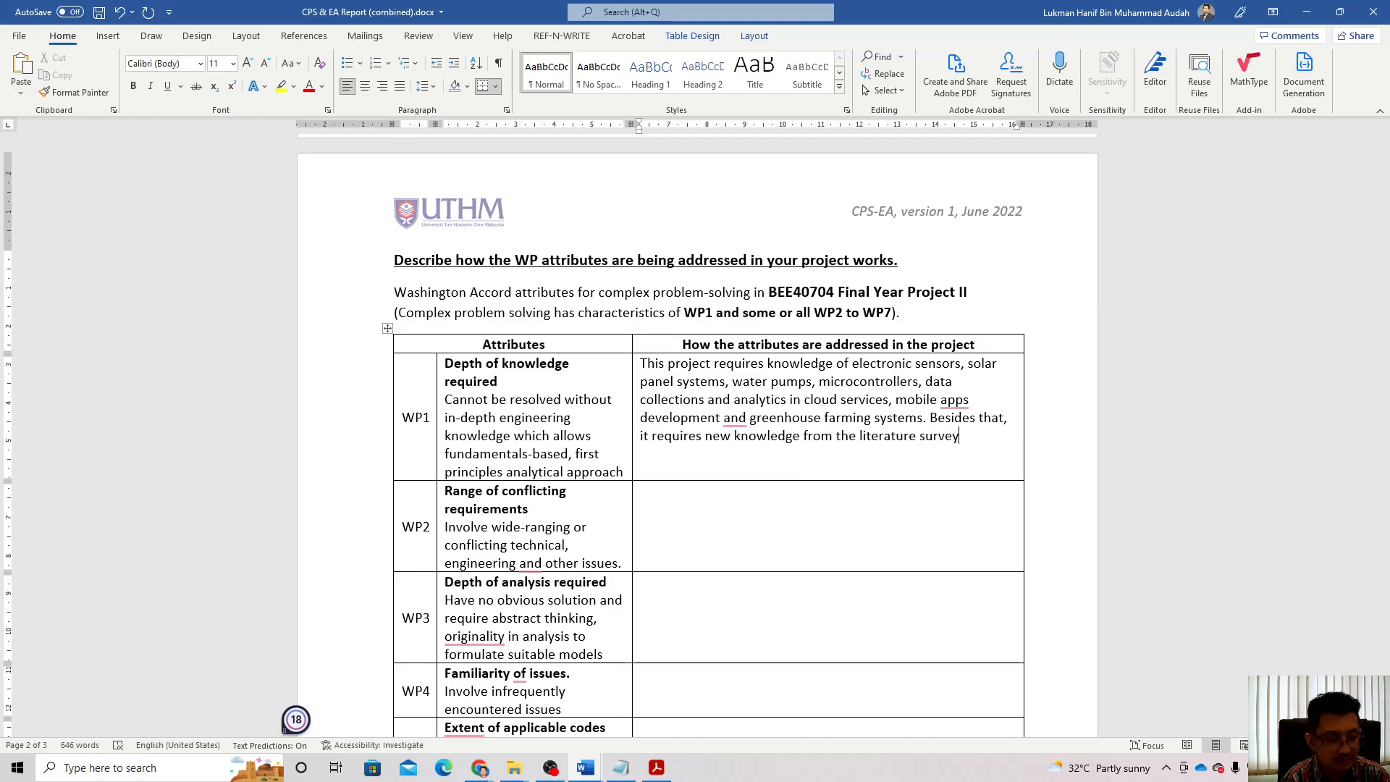
text(s on pr)
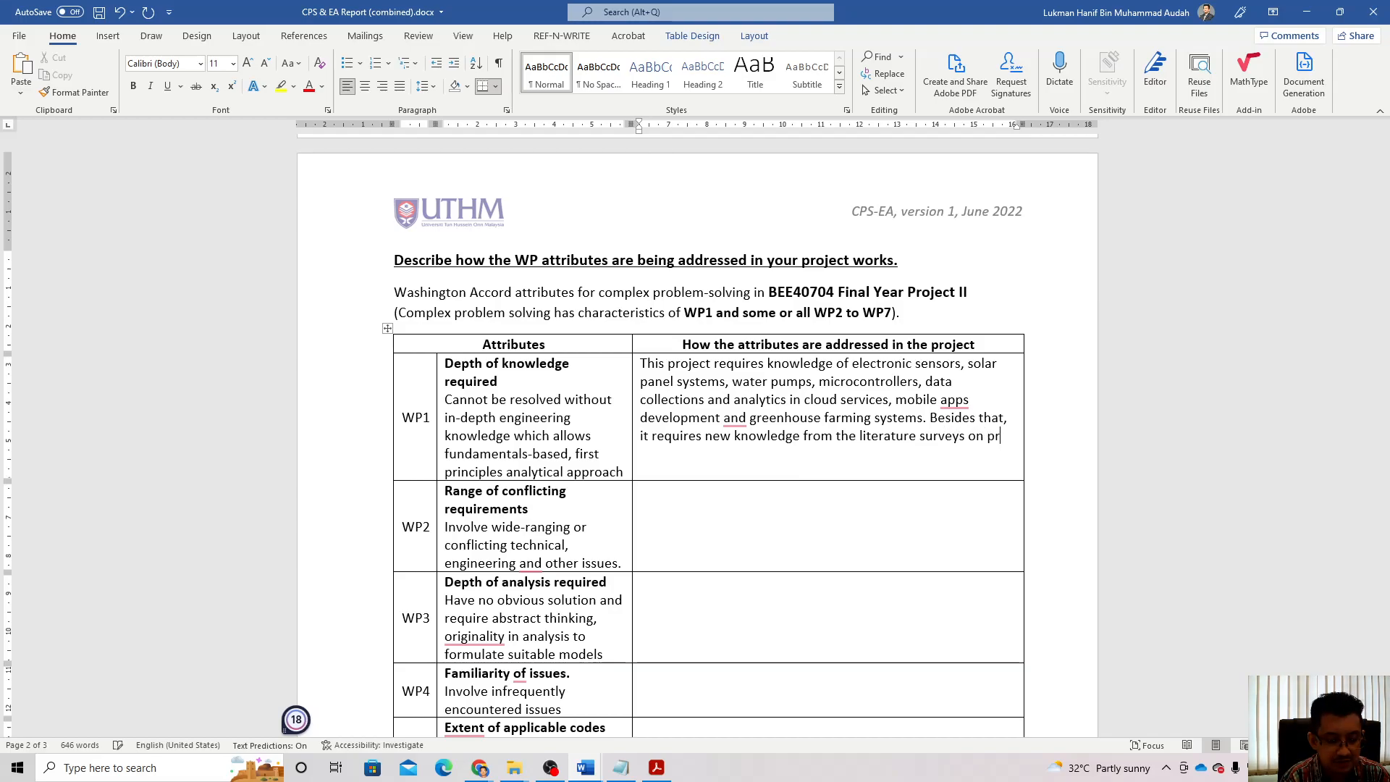
text(evious r)
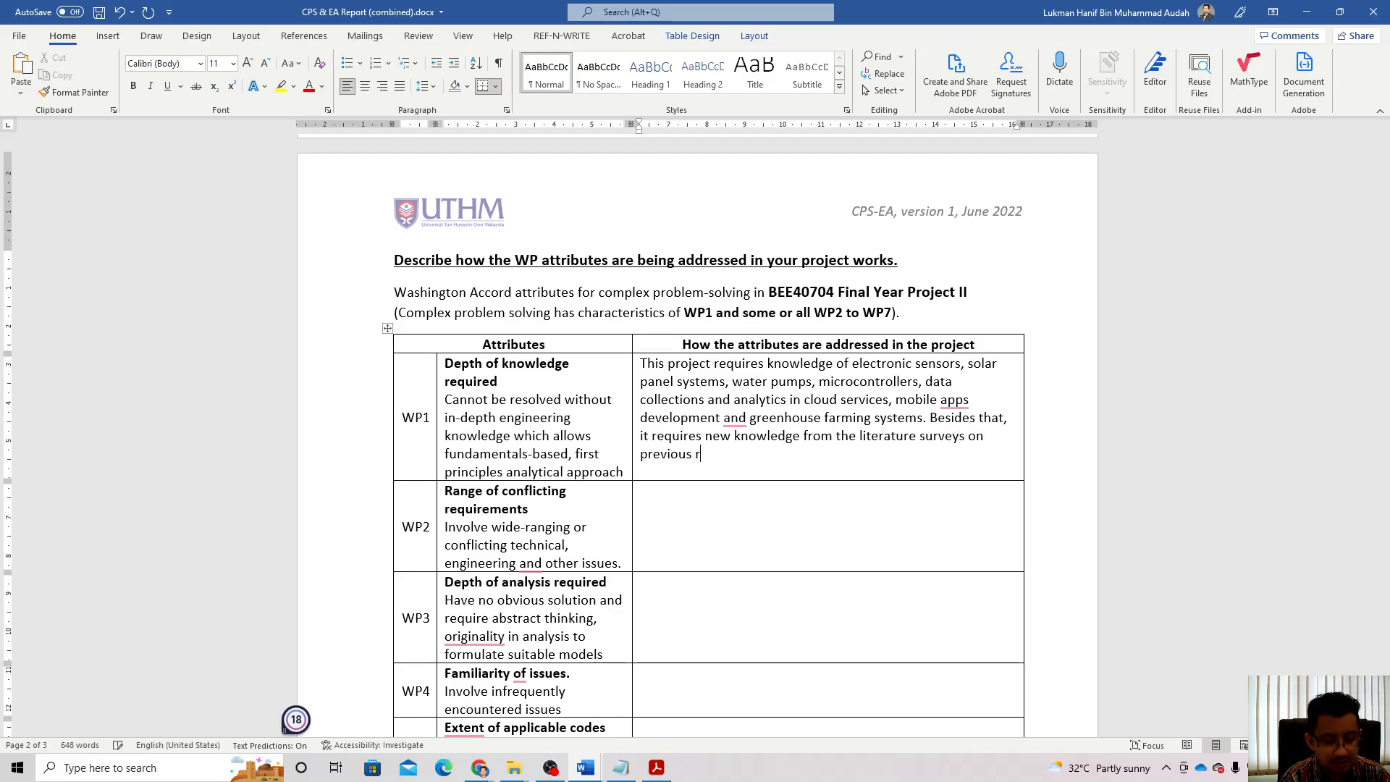
text(elated works.)
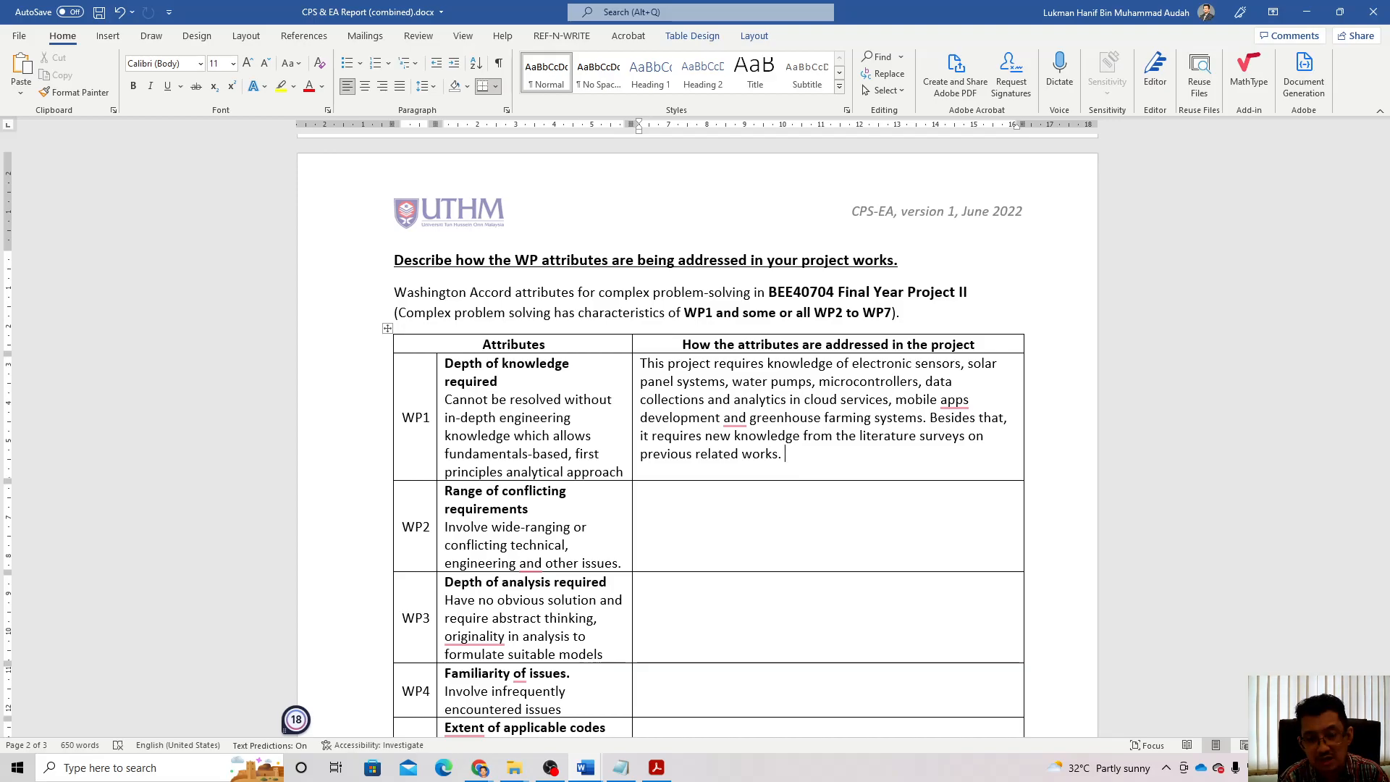
text(Refere to)
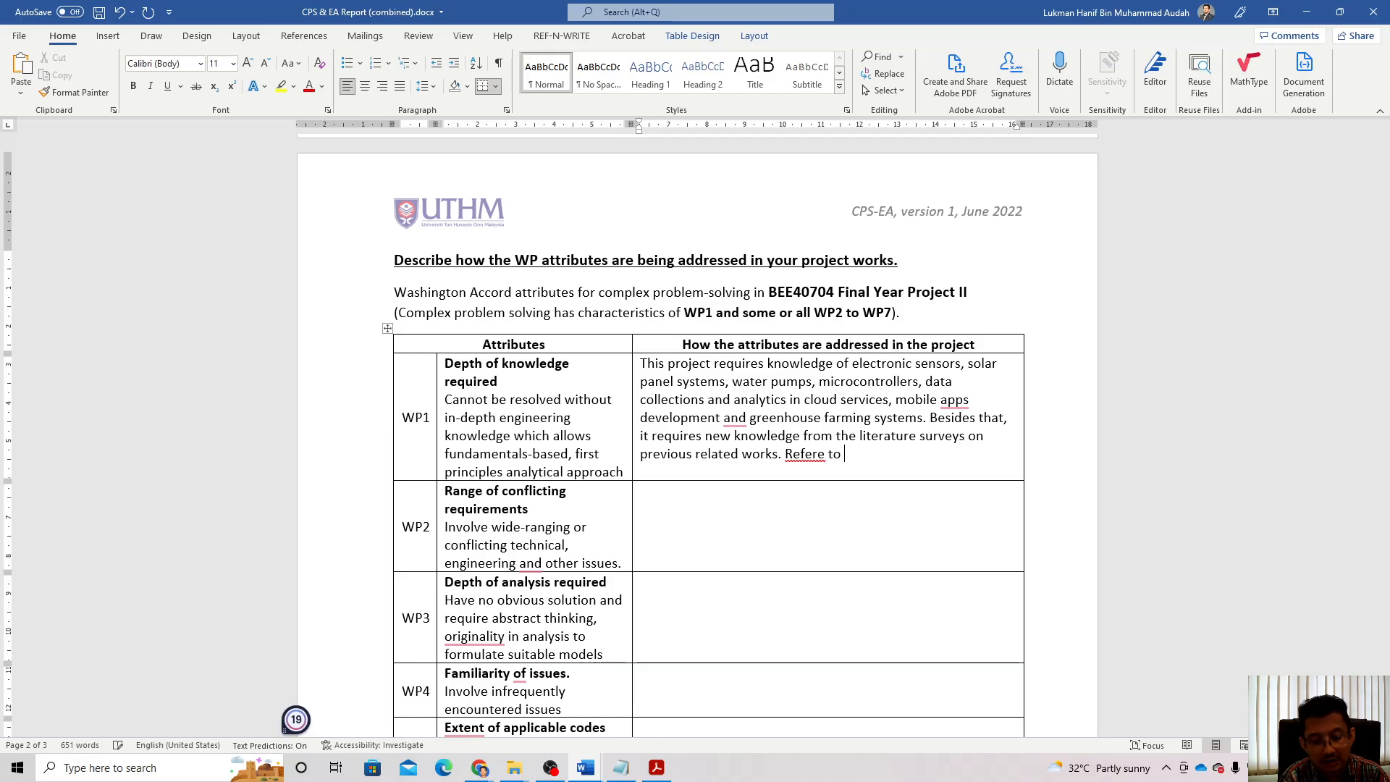
text( section)
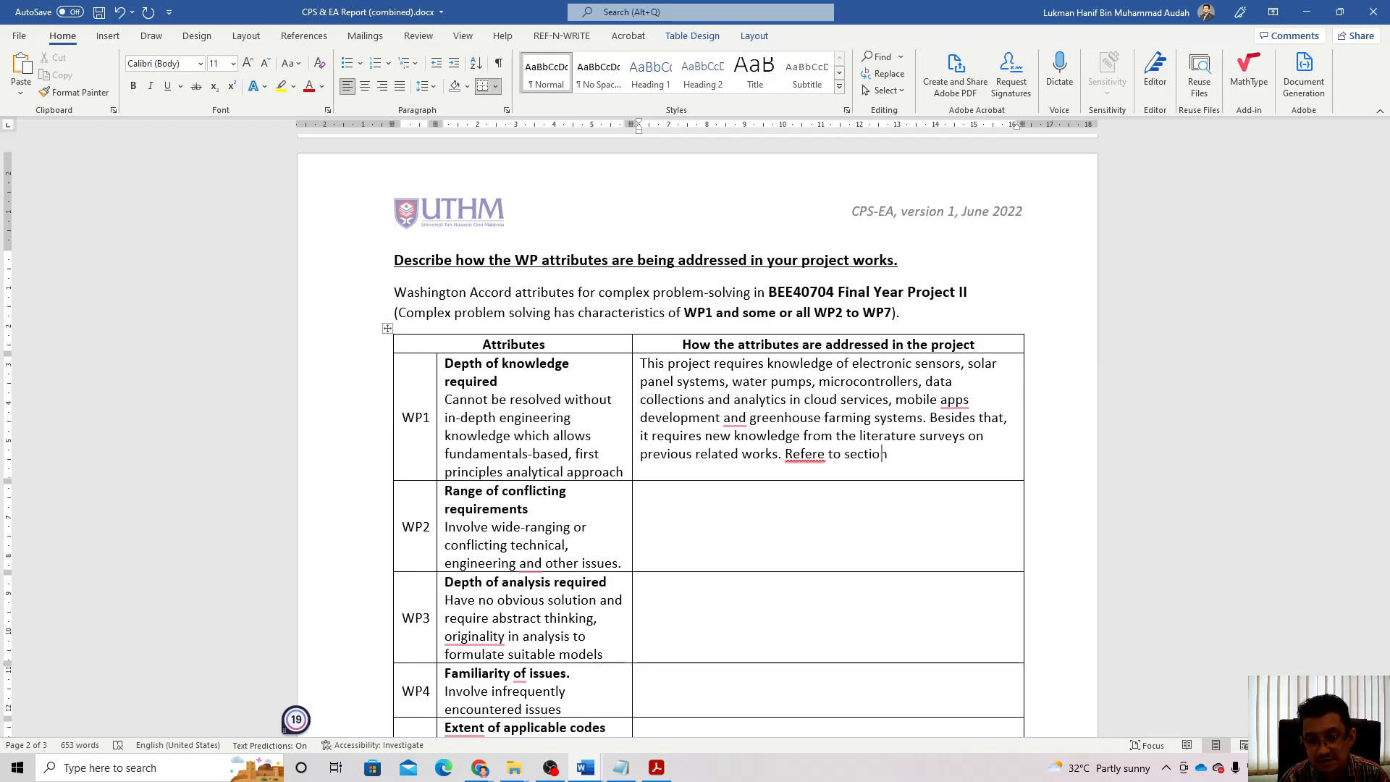
key(BackSpace)
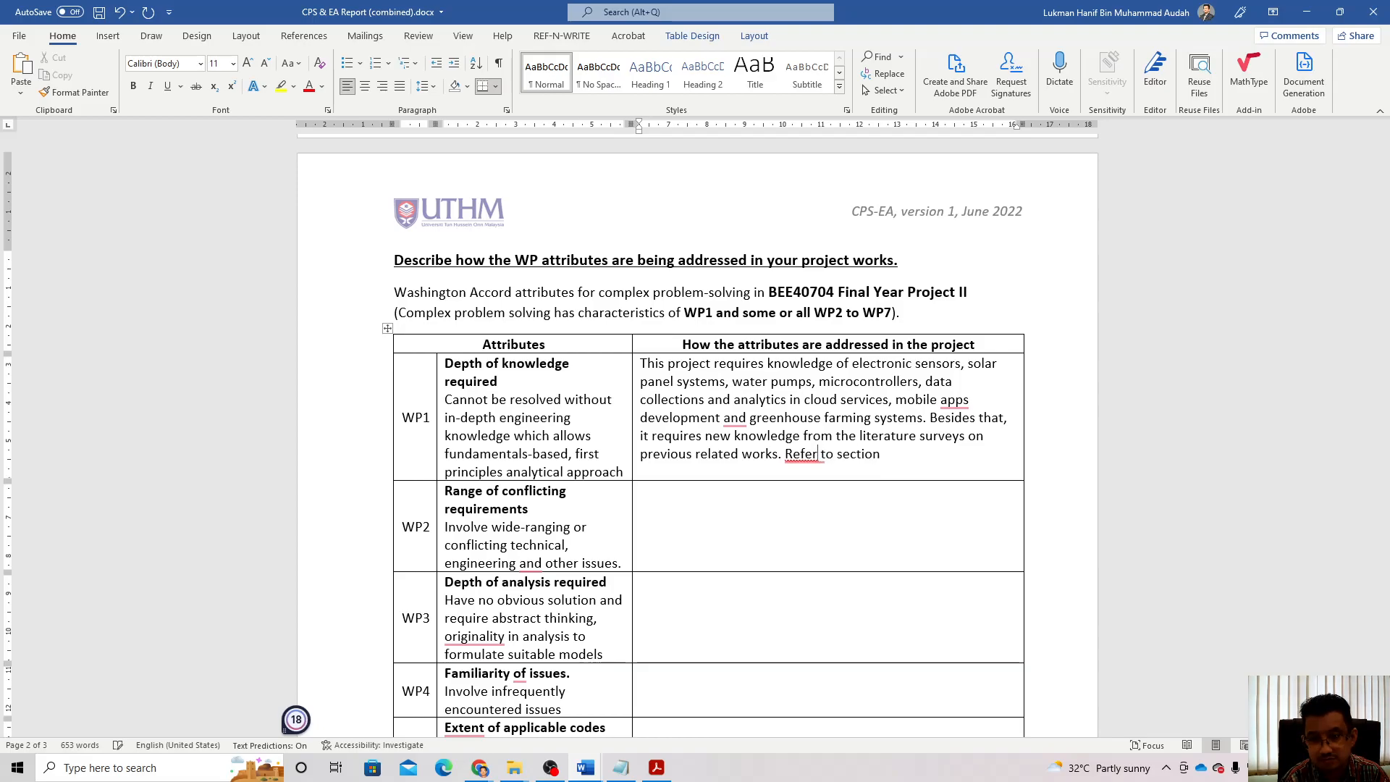
text(to thes)
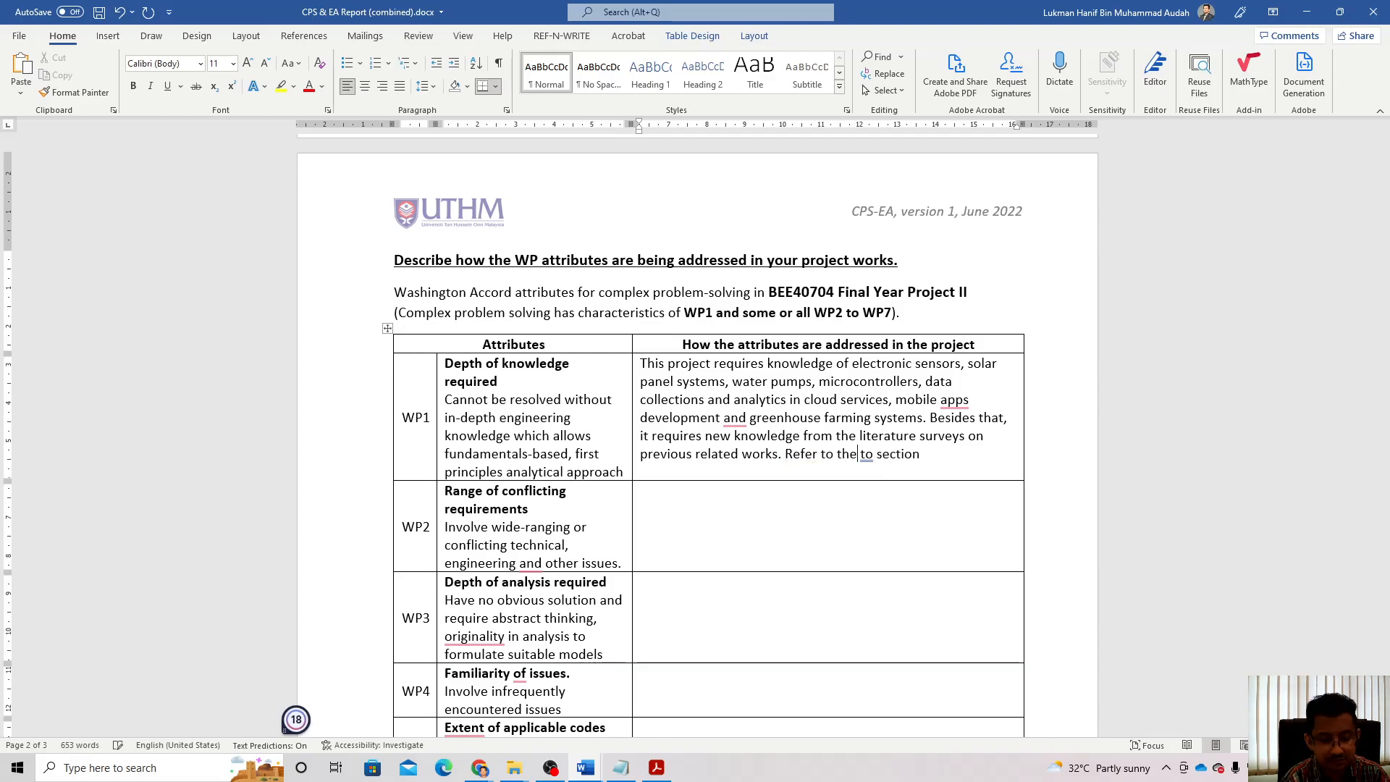
text(is )
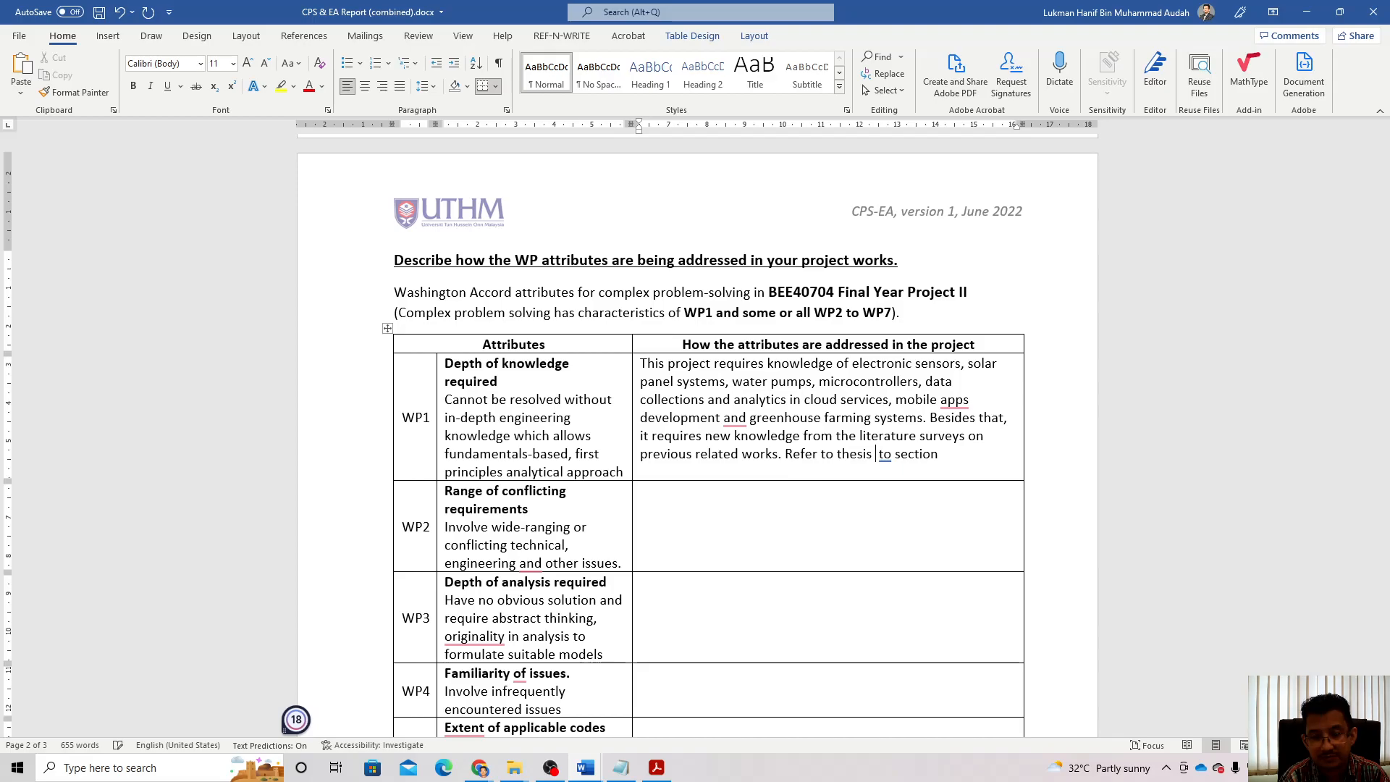
text(at)
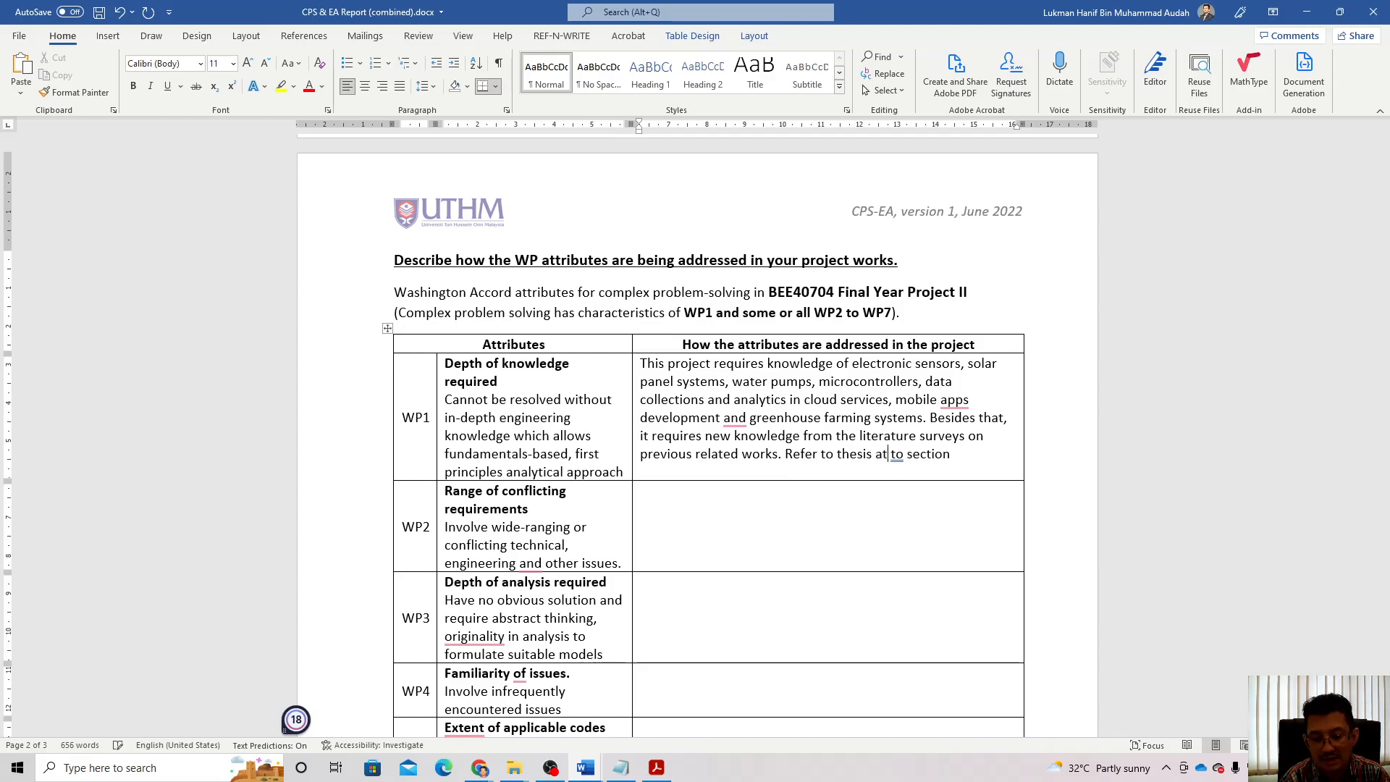
key(Delete)
key(Right)
key(Right)
key(Right)
key(Right)
key(Right)
key(Right)
key(Right)
key(Right)
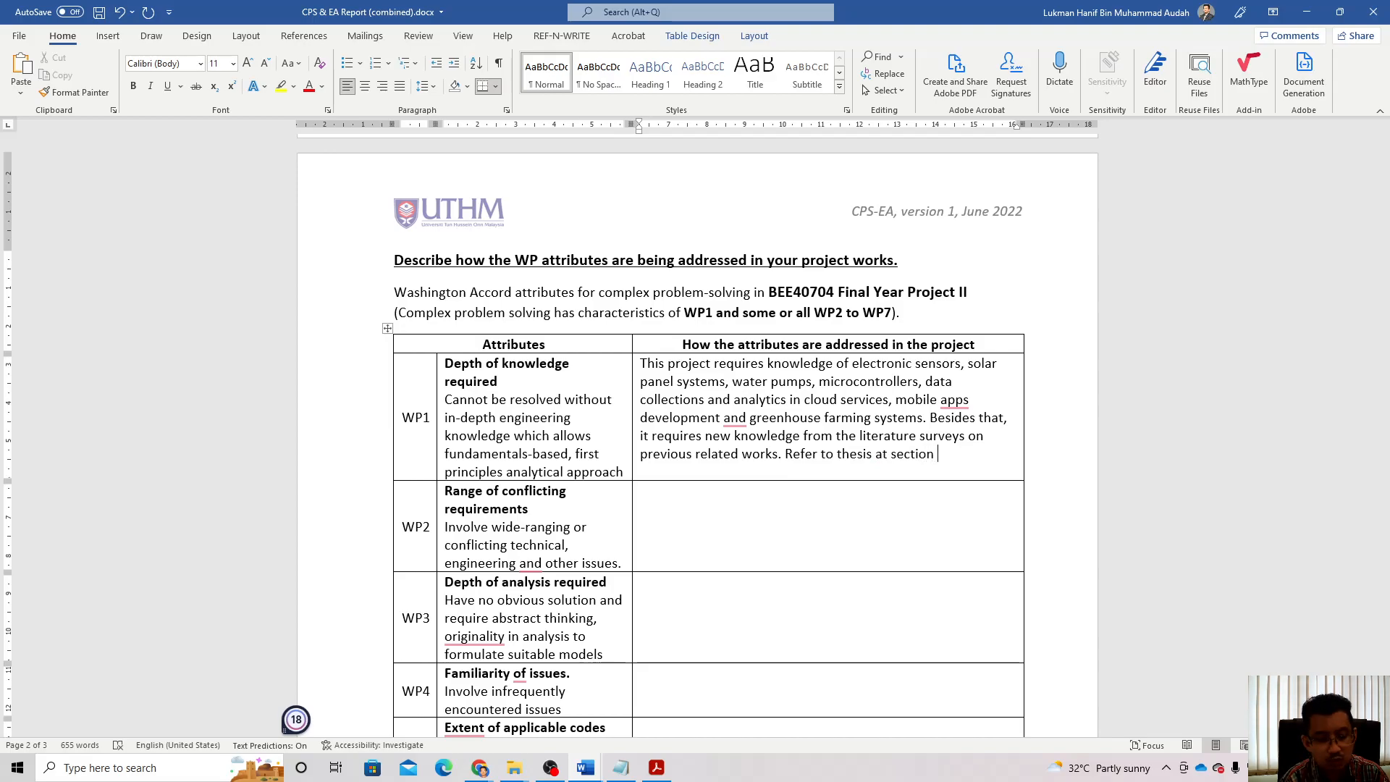
text(2.2-)
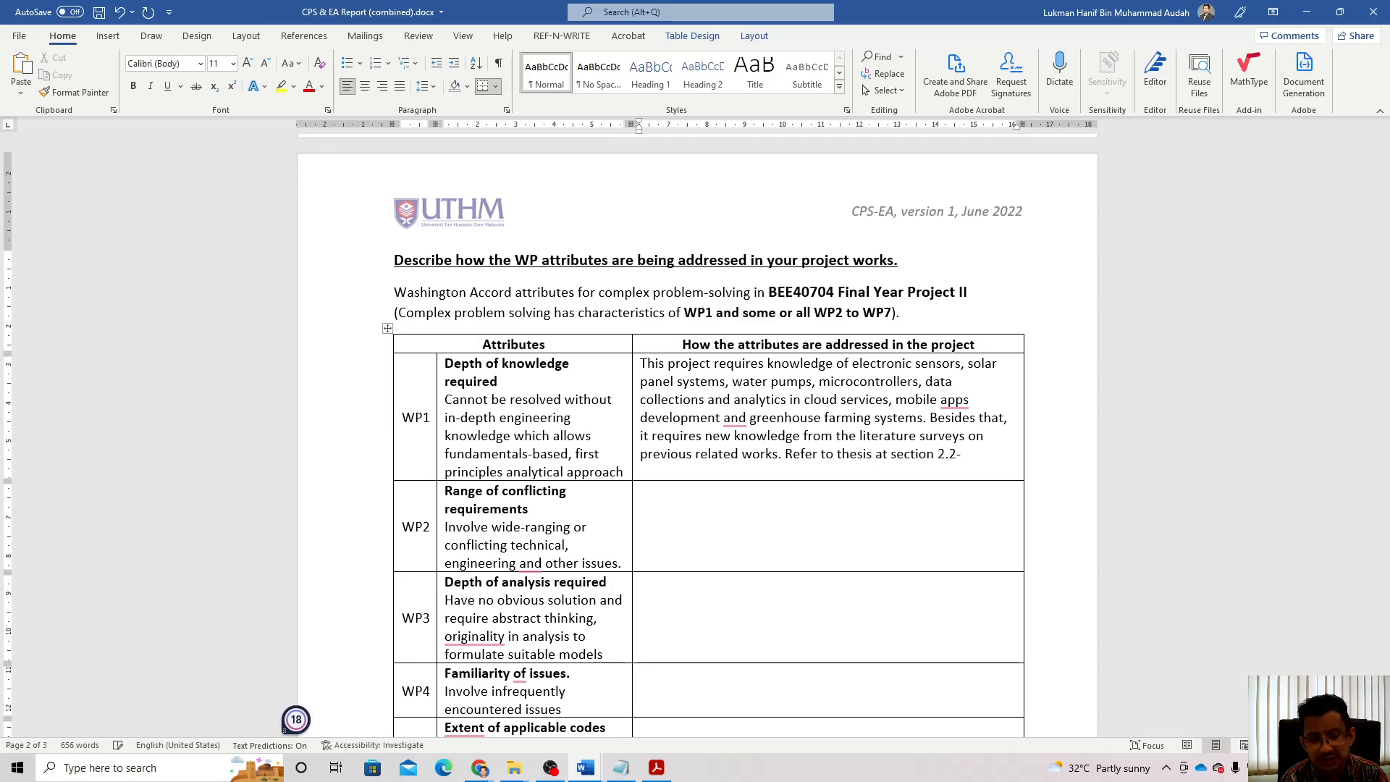
text(2.4.)
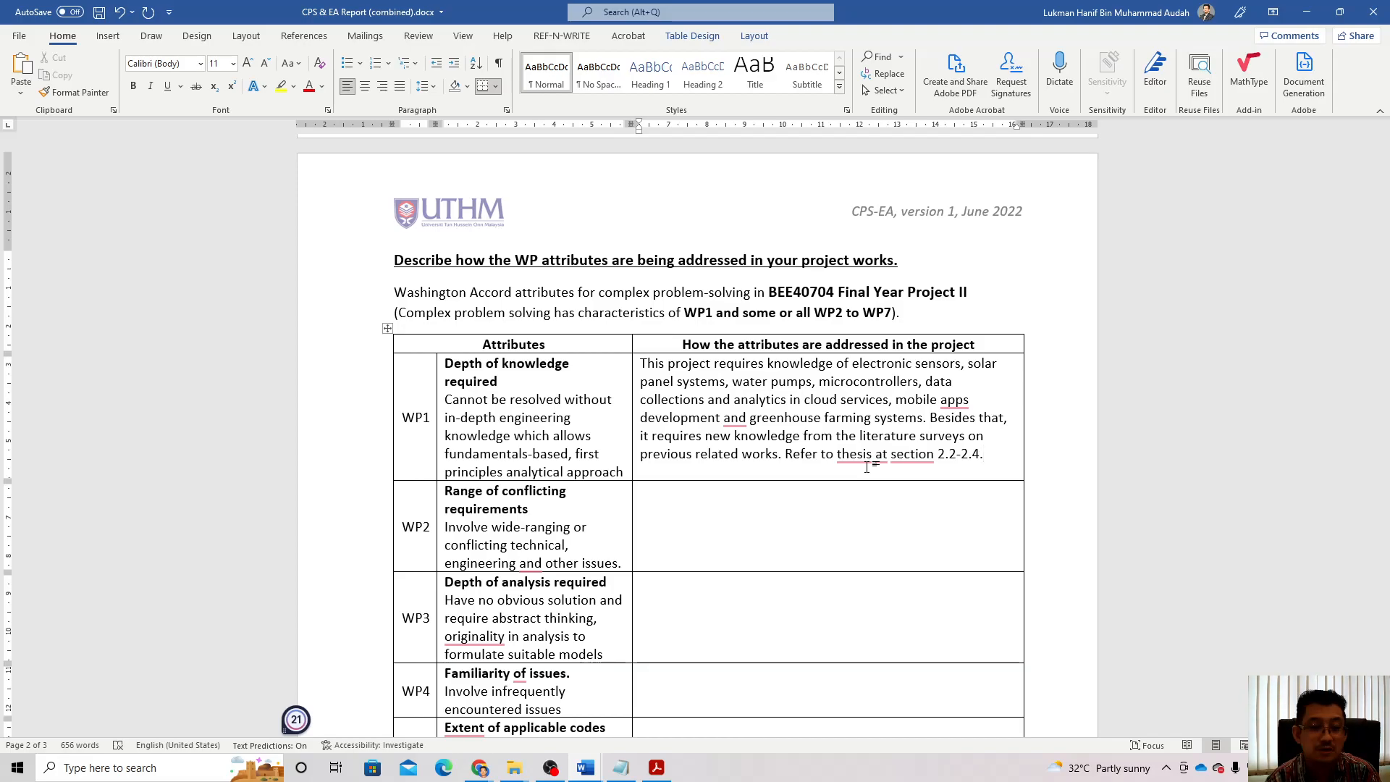
Step: In WP2, describe technical specifications and limitations of hardware, cloud services and mobile apps synchronized in real-time
scroll(713, 521, down, 3)
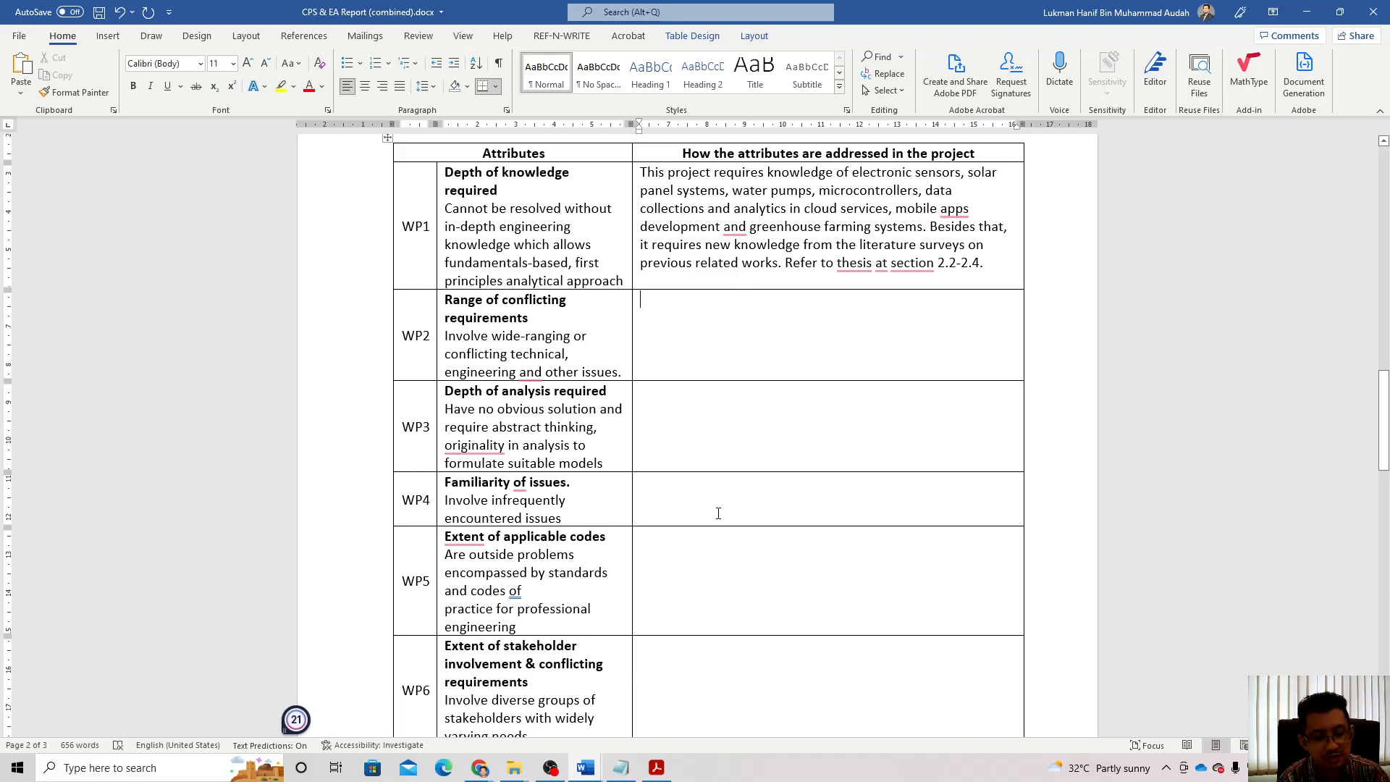
click(732, 299)
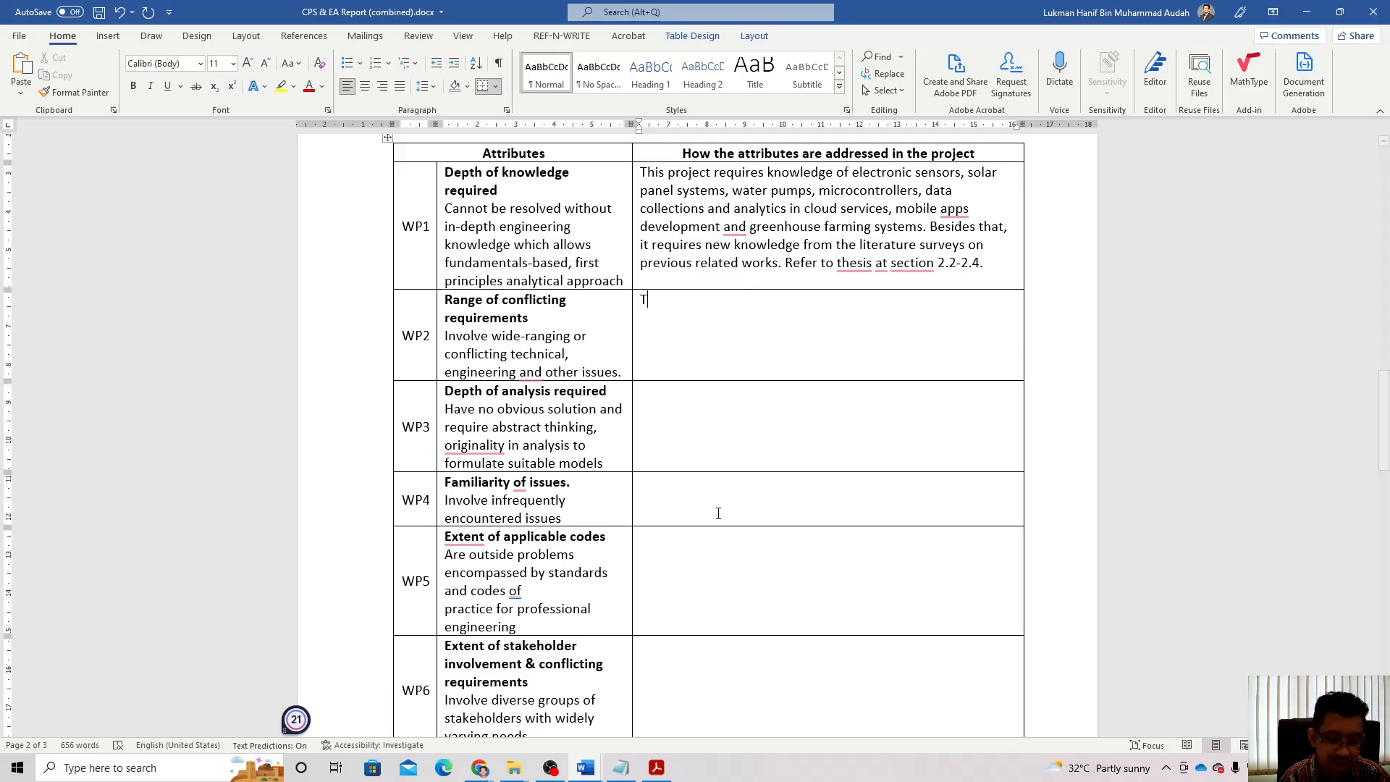
text(This )
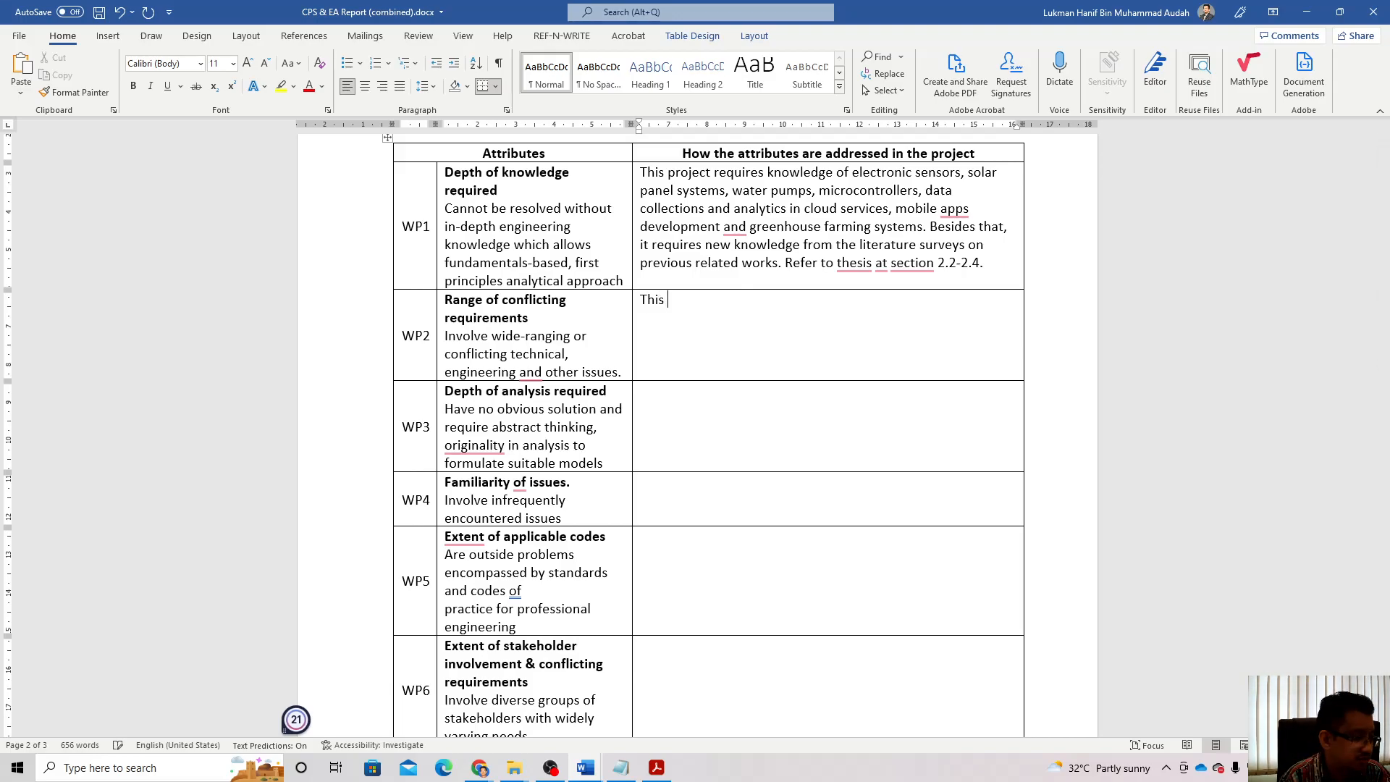
text(project )
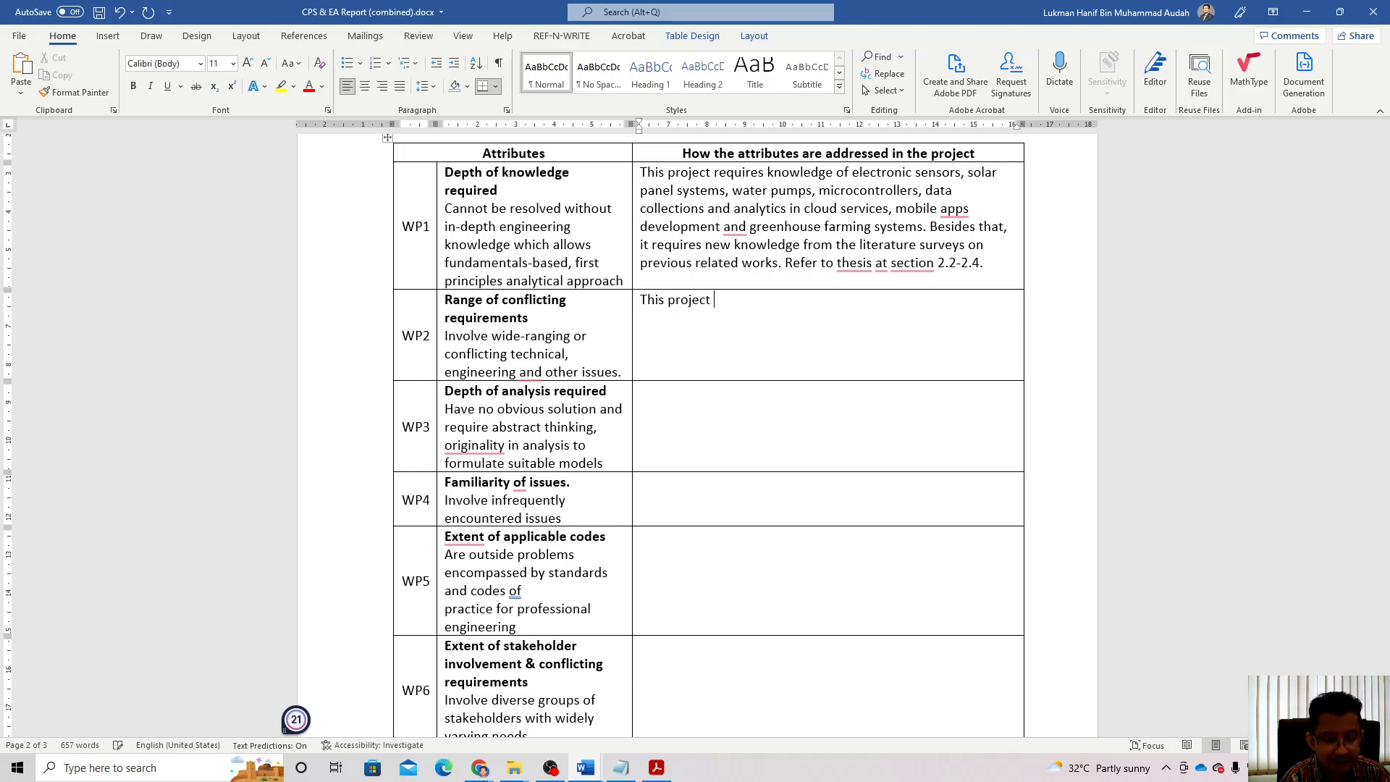
text(involves)
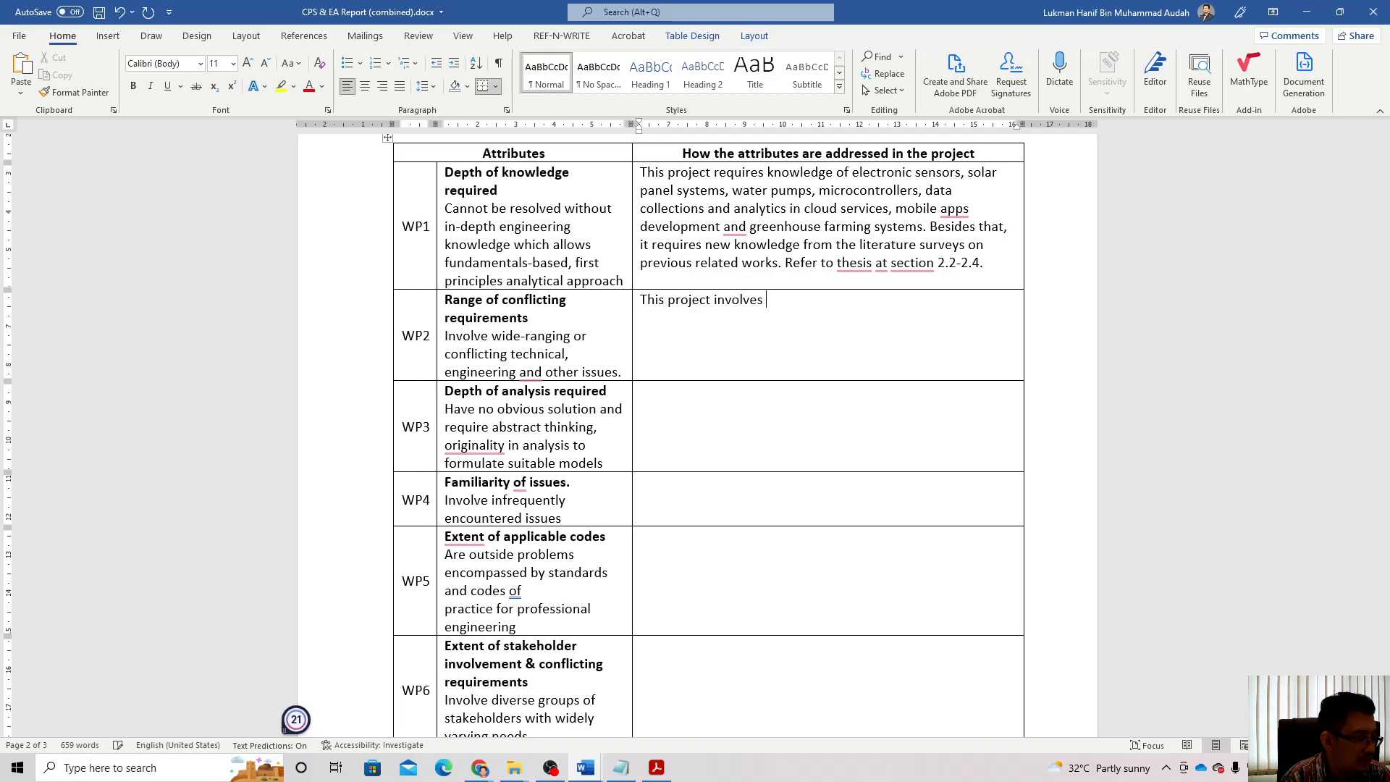
text( a range of technical )
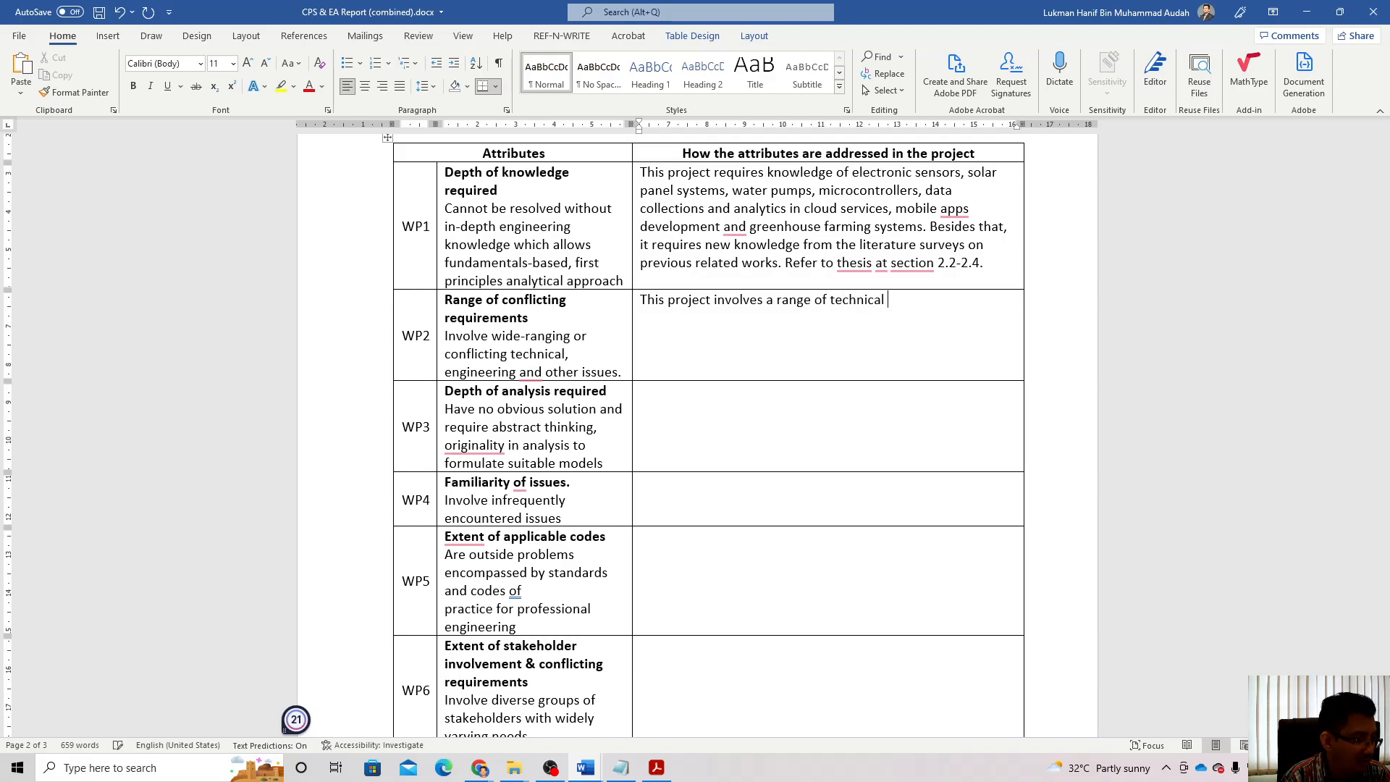
text(specif)
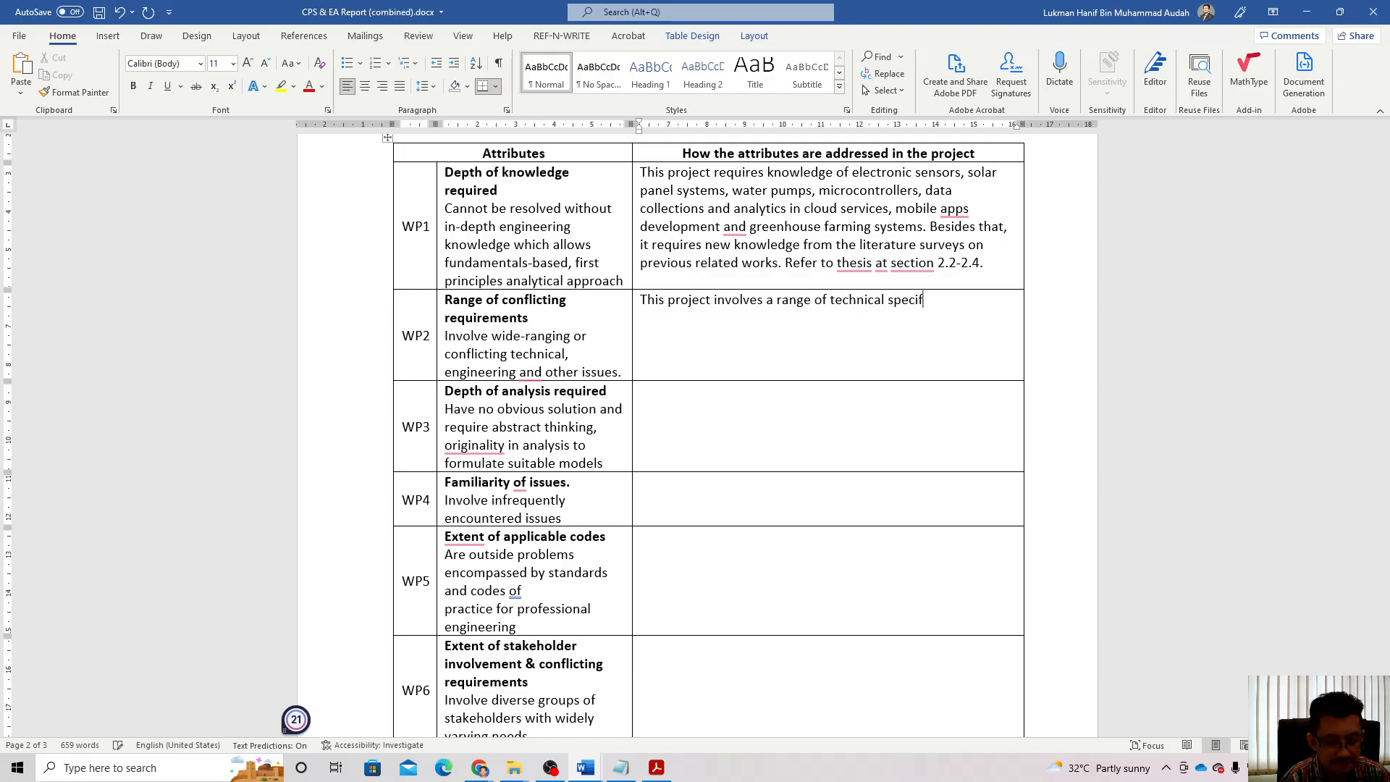
text(ication)
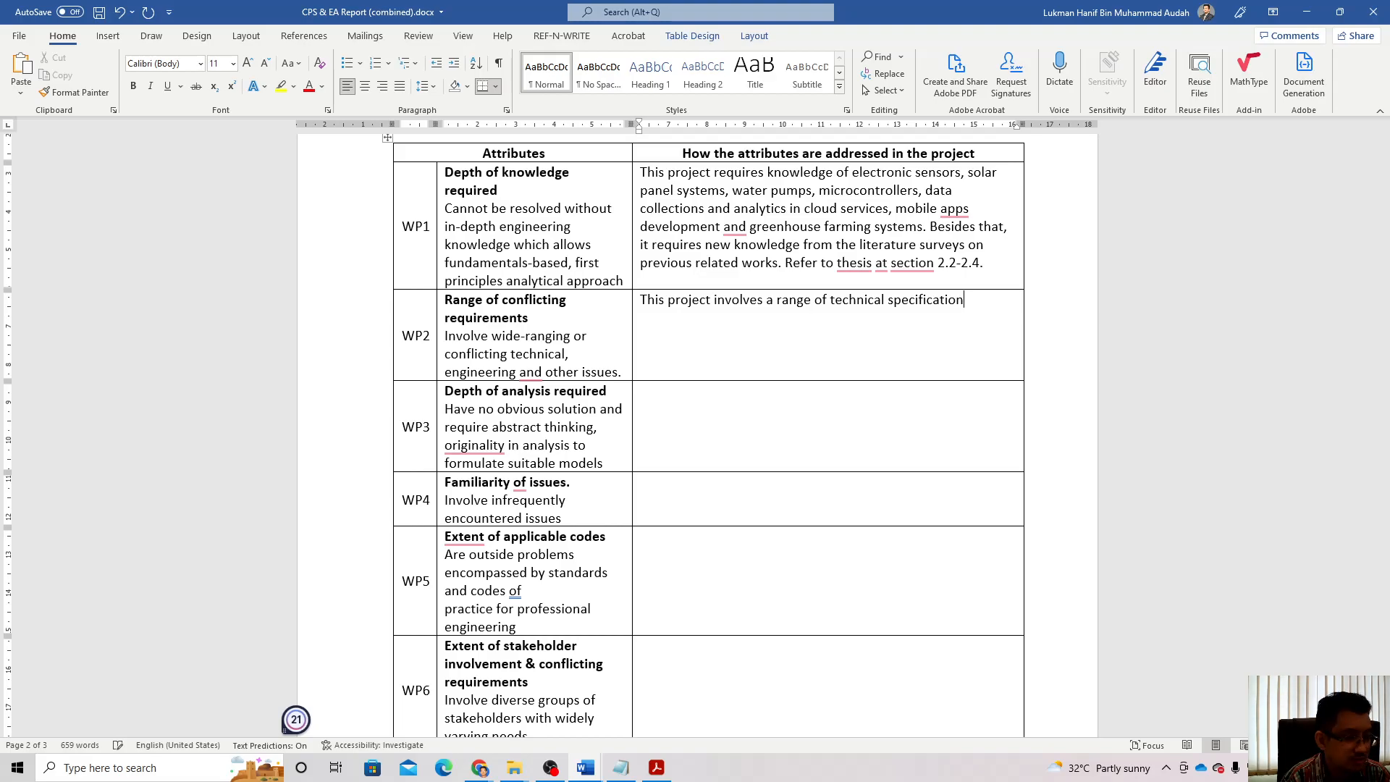
text(s and )
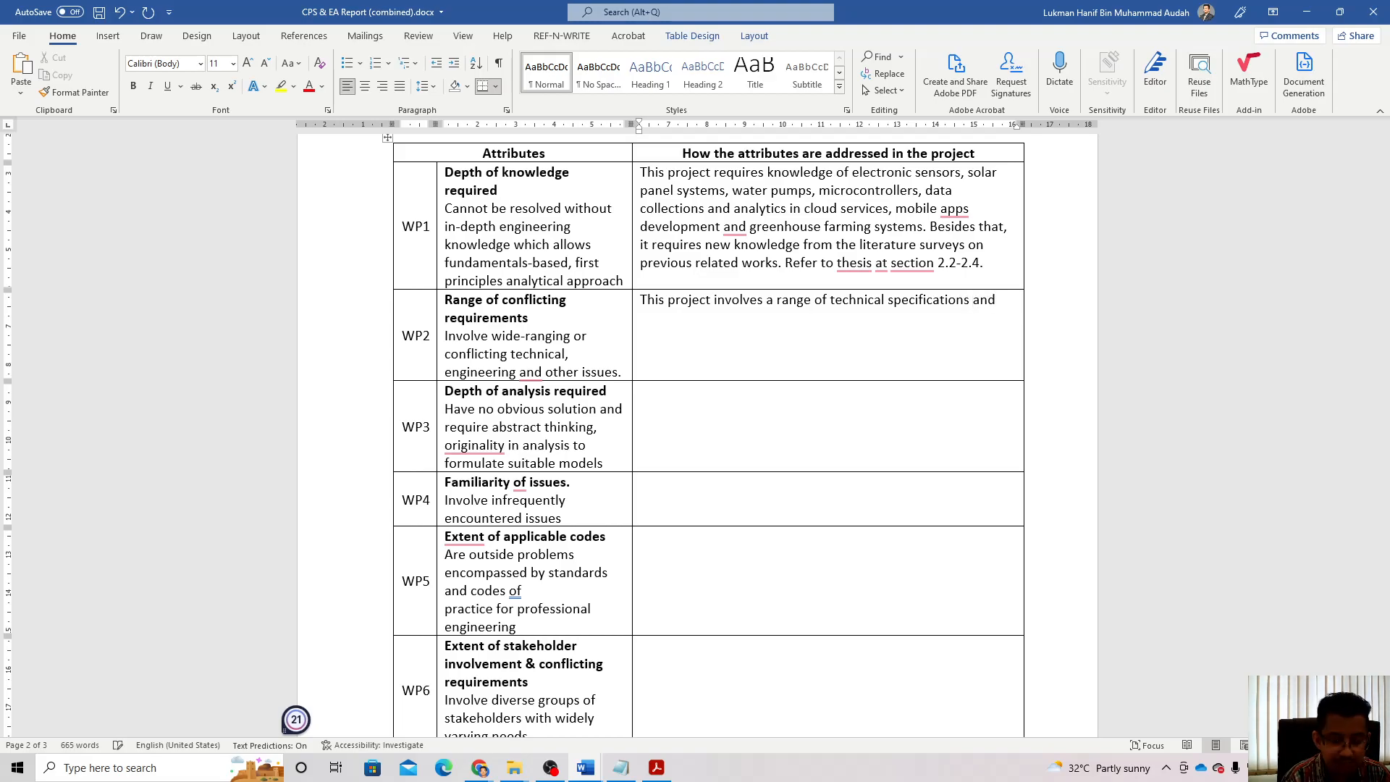
text(lo)
key(BackSpace)
text(imitatio)
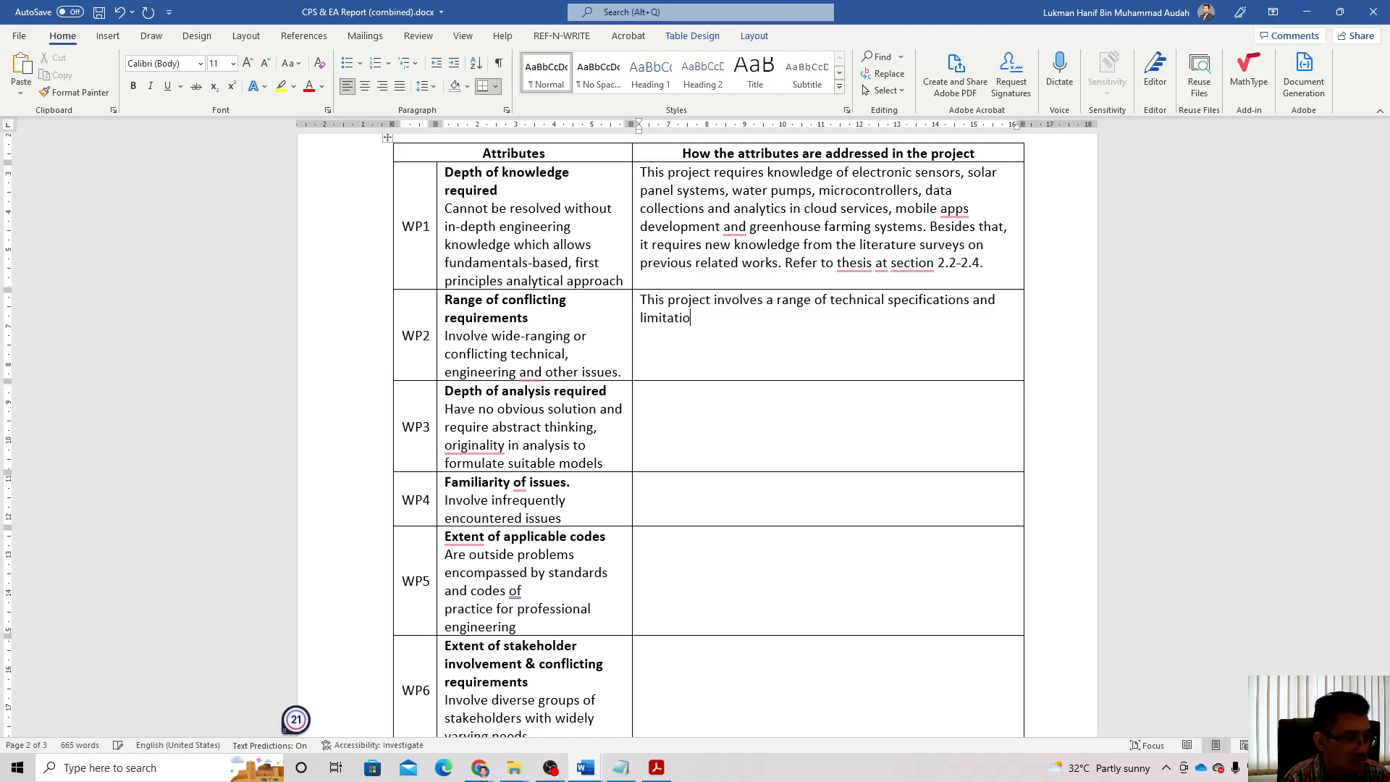
text(ns on the electronic )
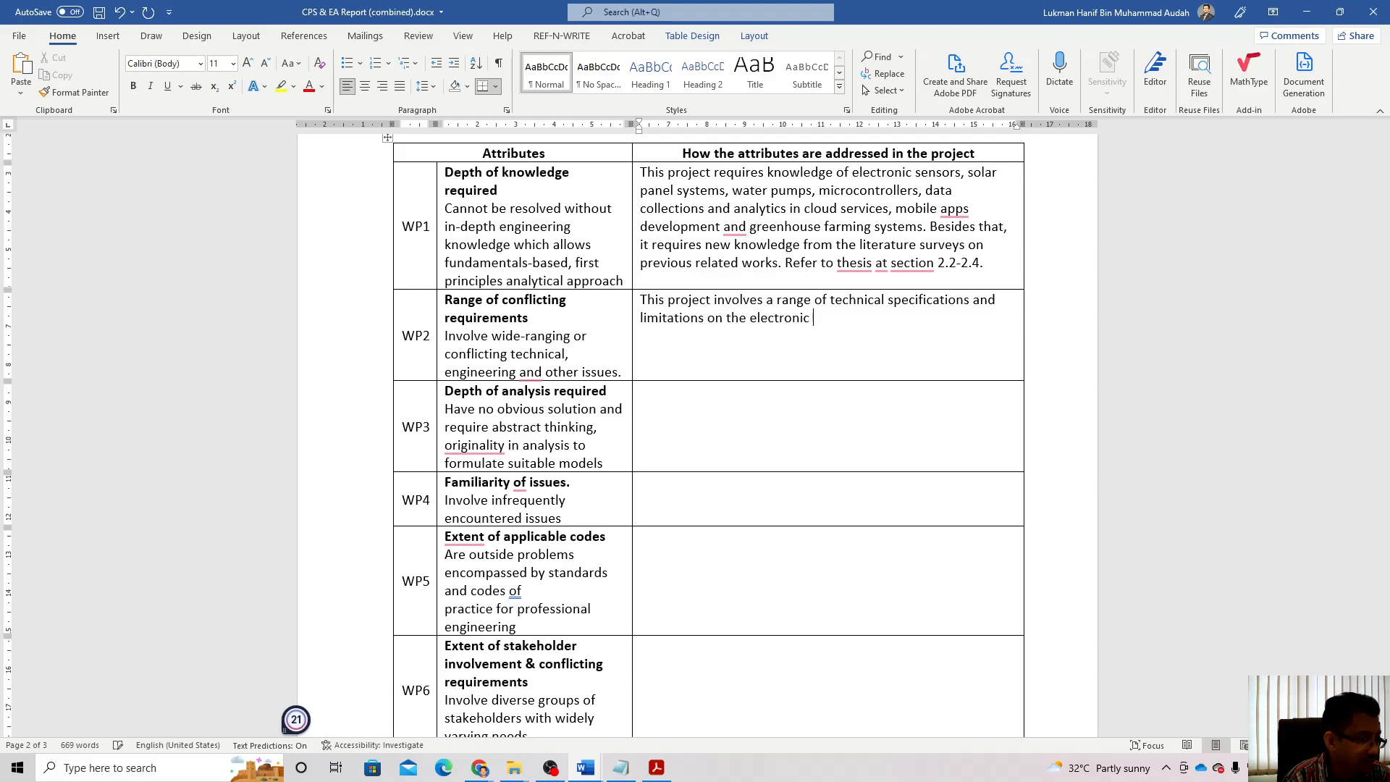
text(har)
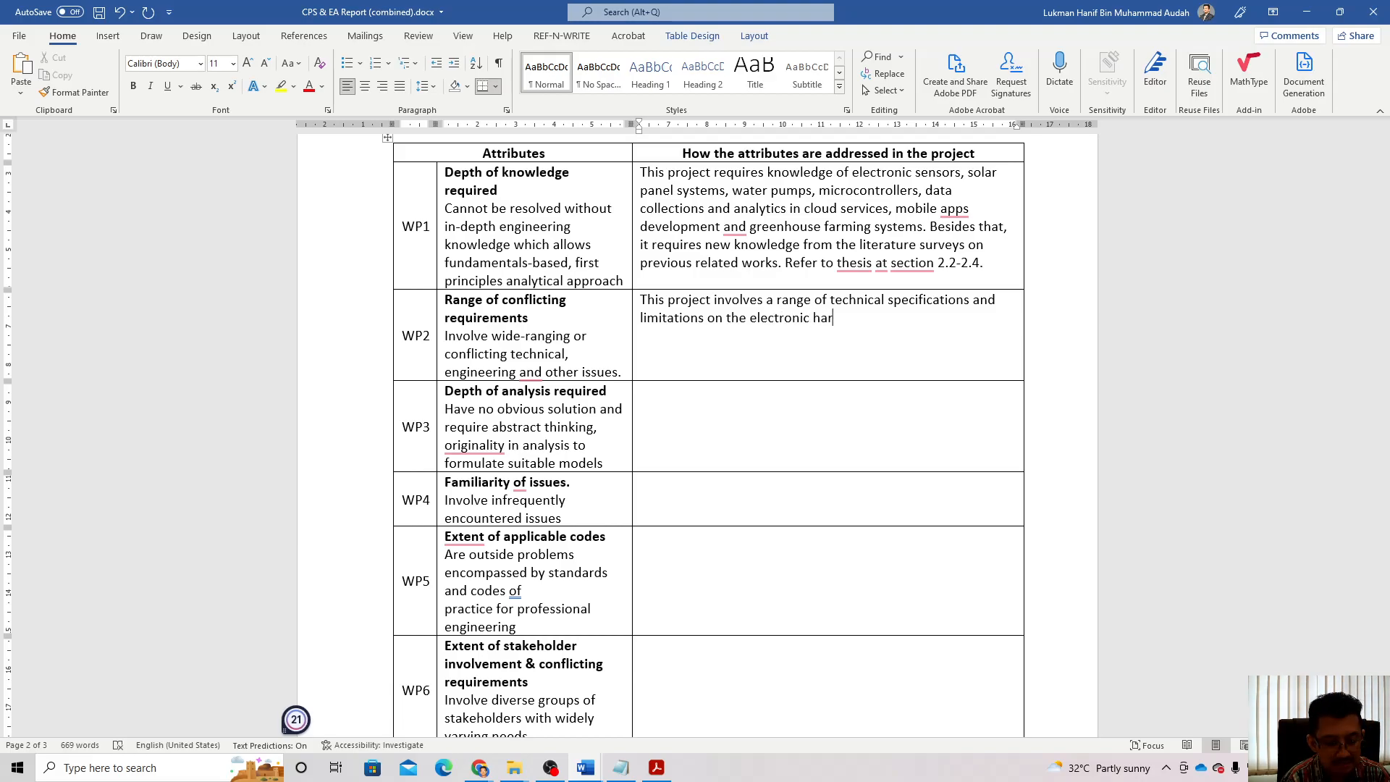
text(dware syst)
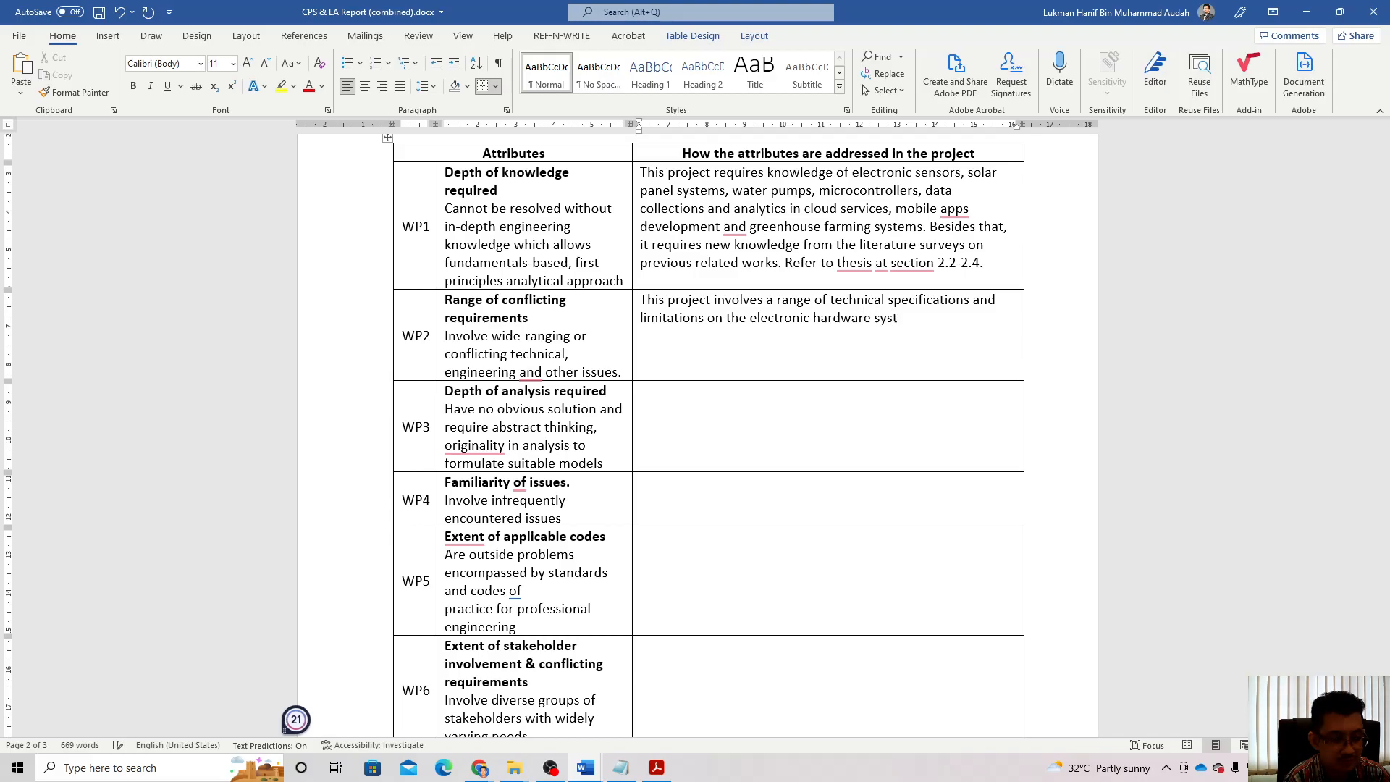
text(ems  cloud)
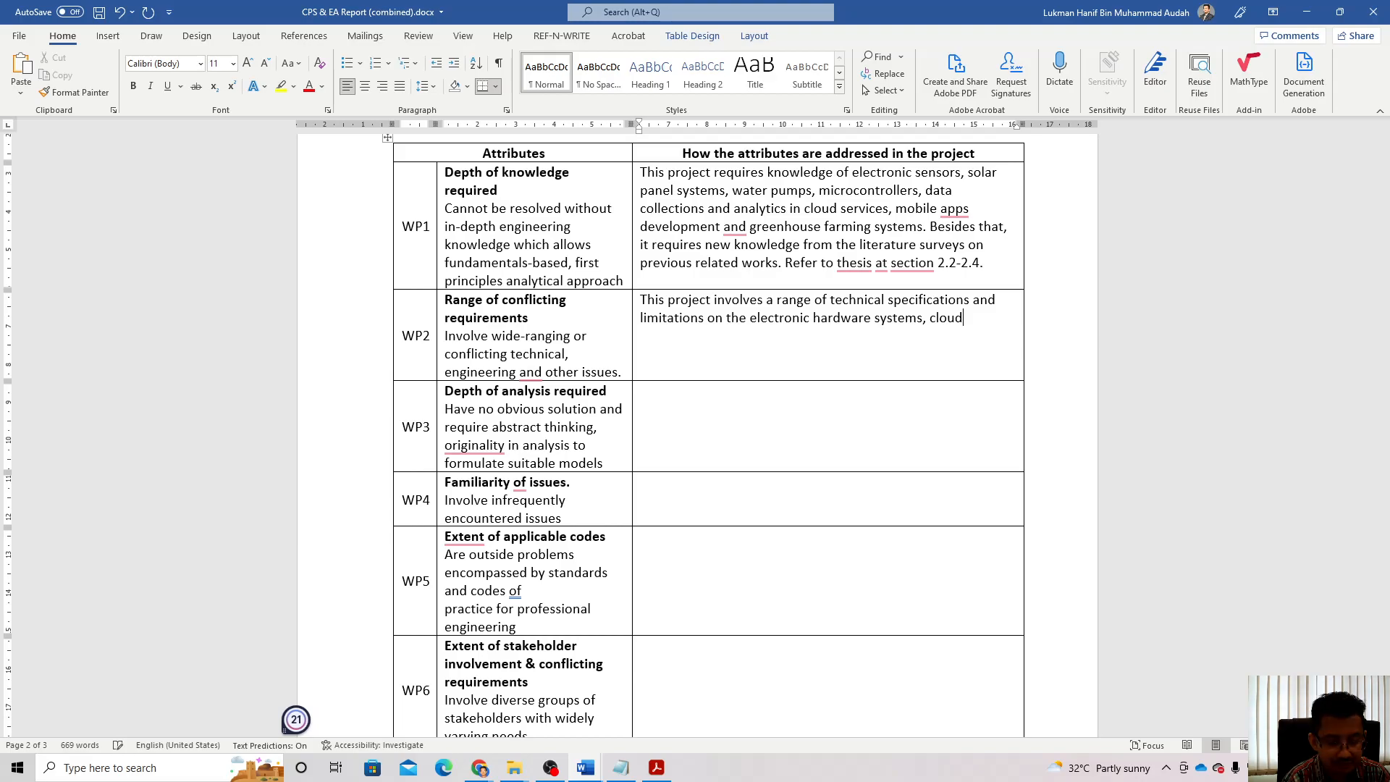
text( services )
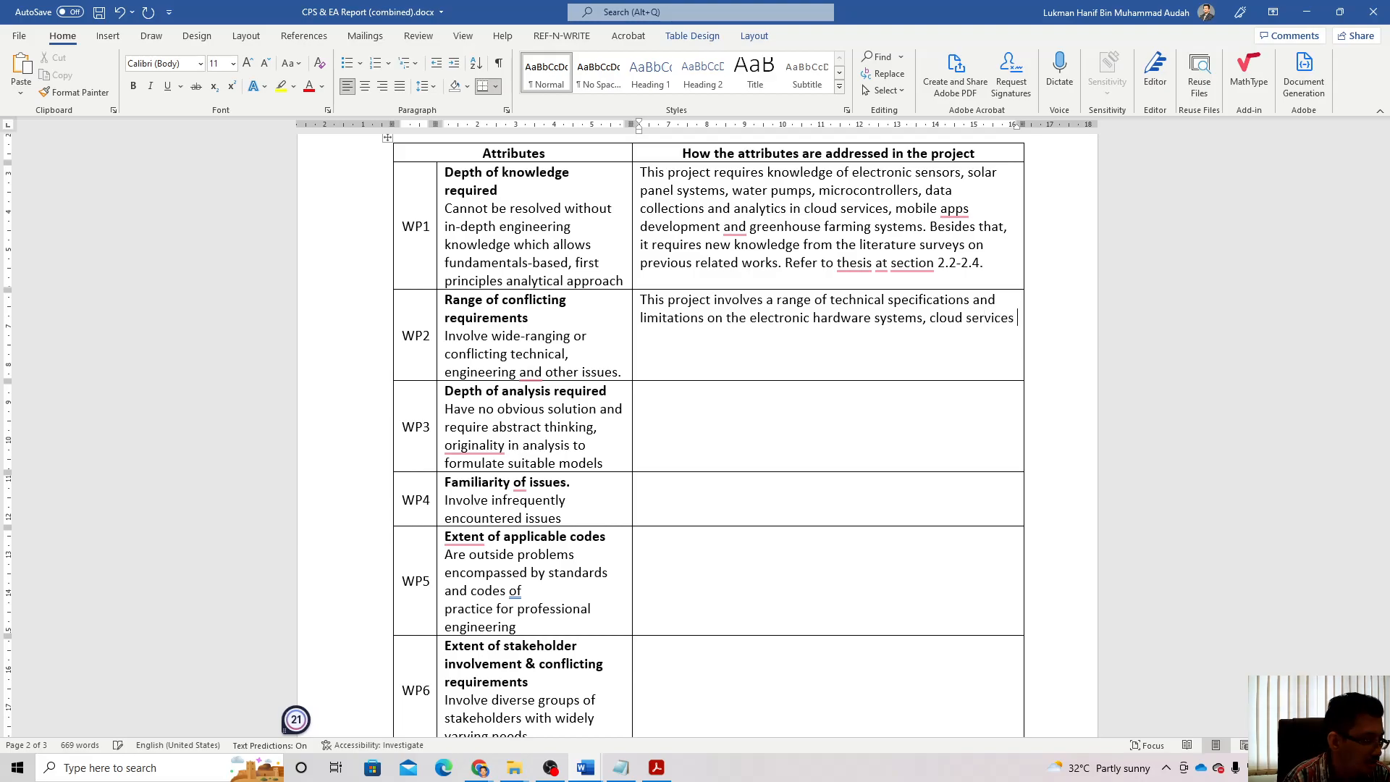
text(and mobile)
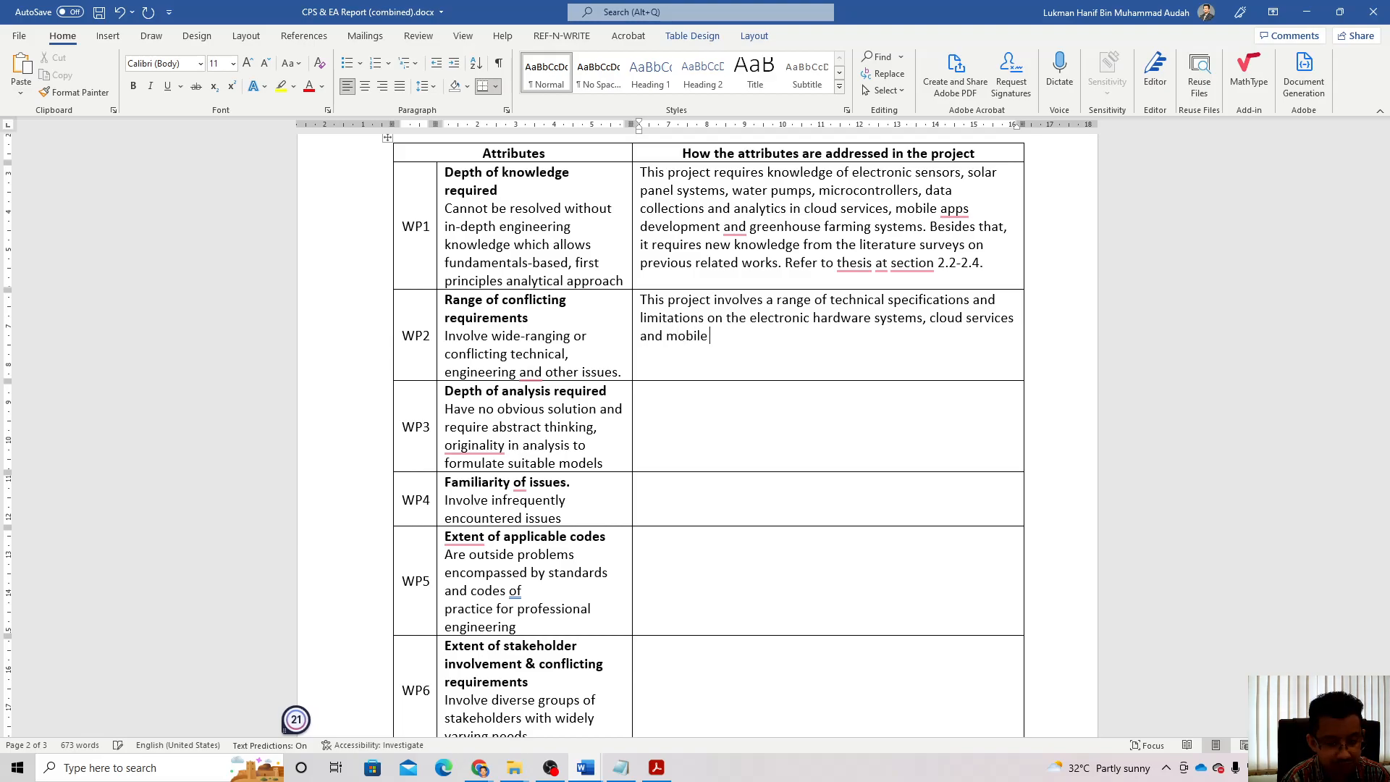
text( apps )
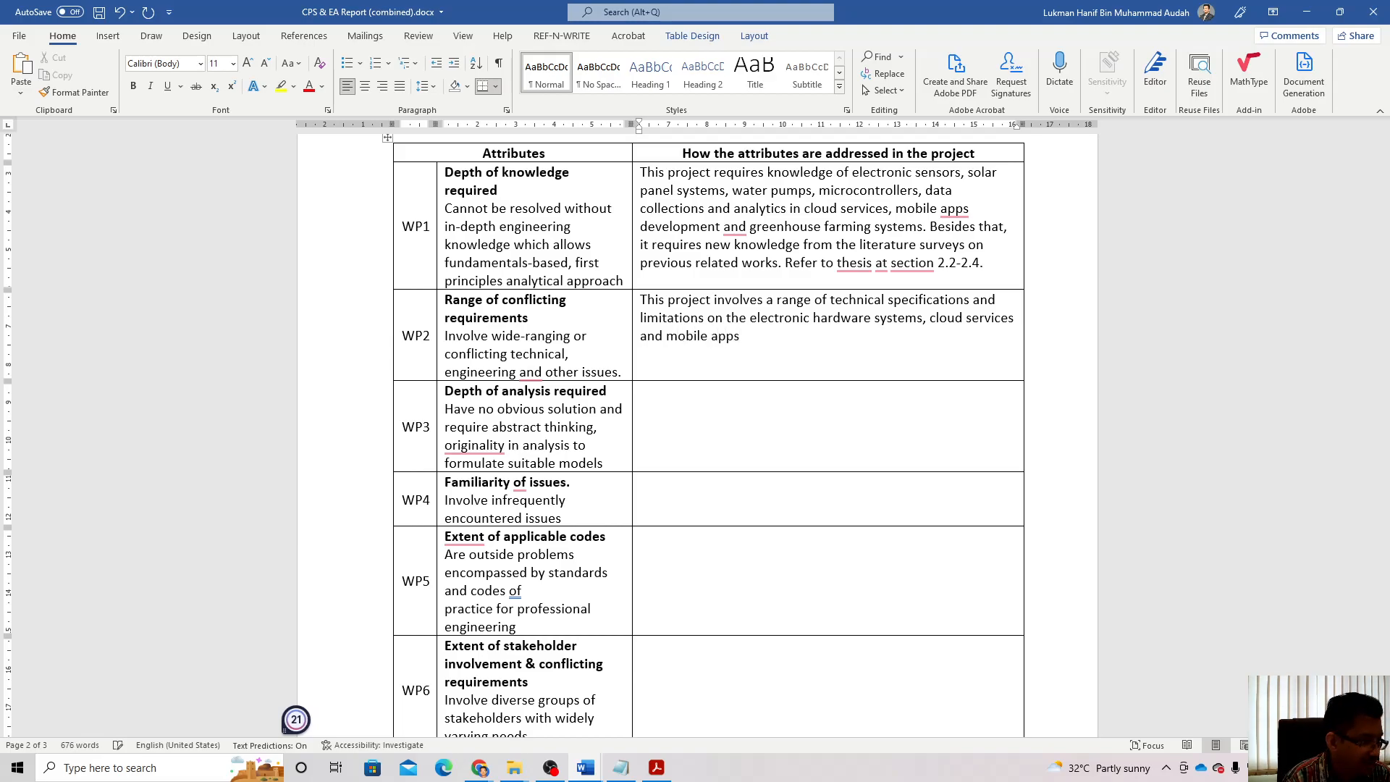
text(that need)
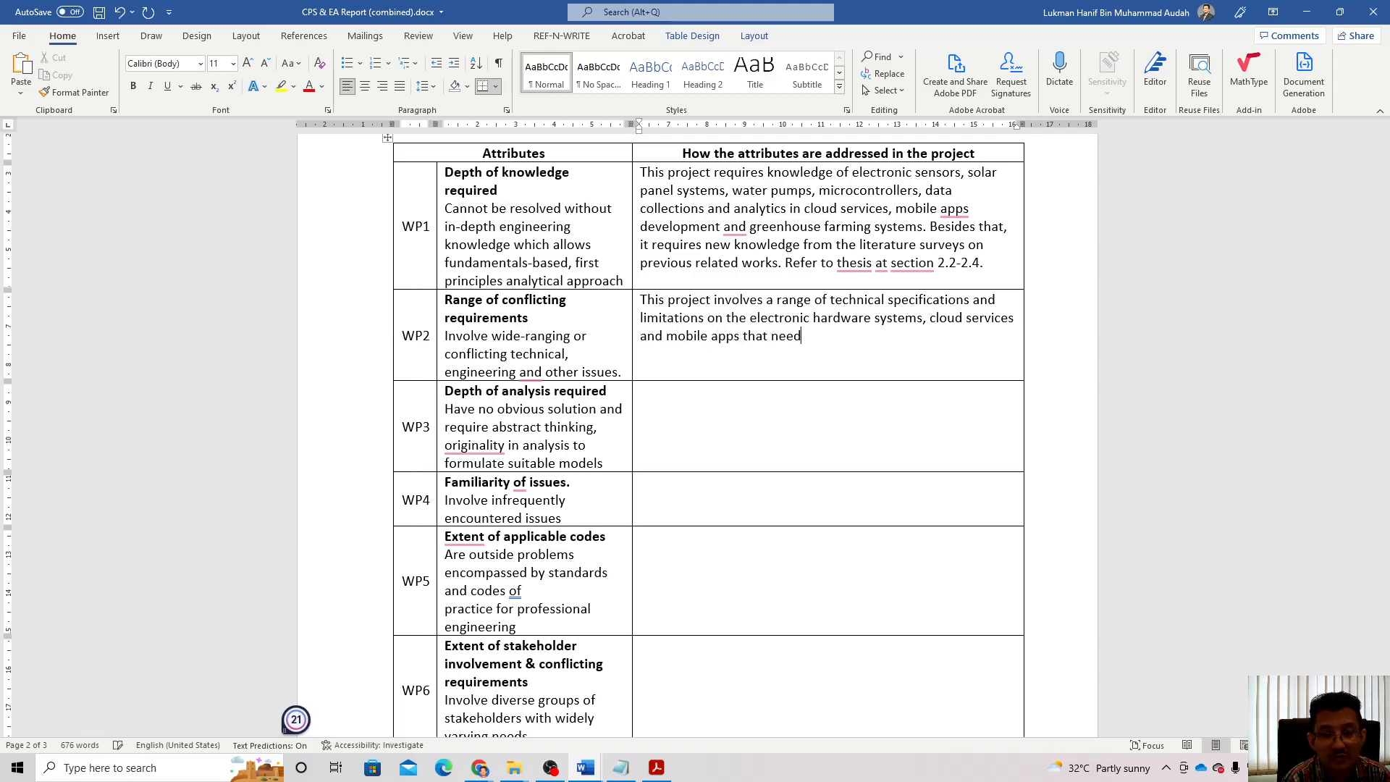
text( to be s)
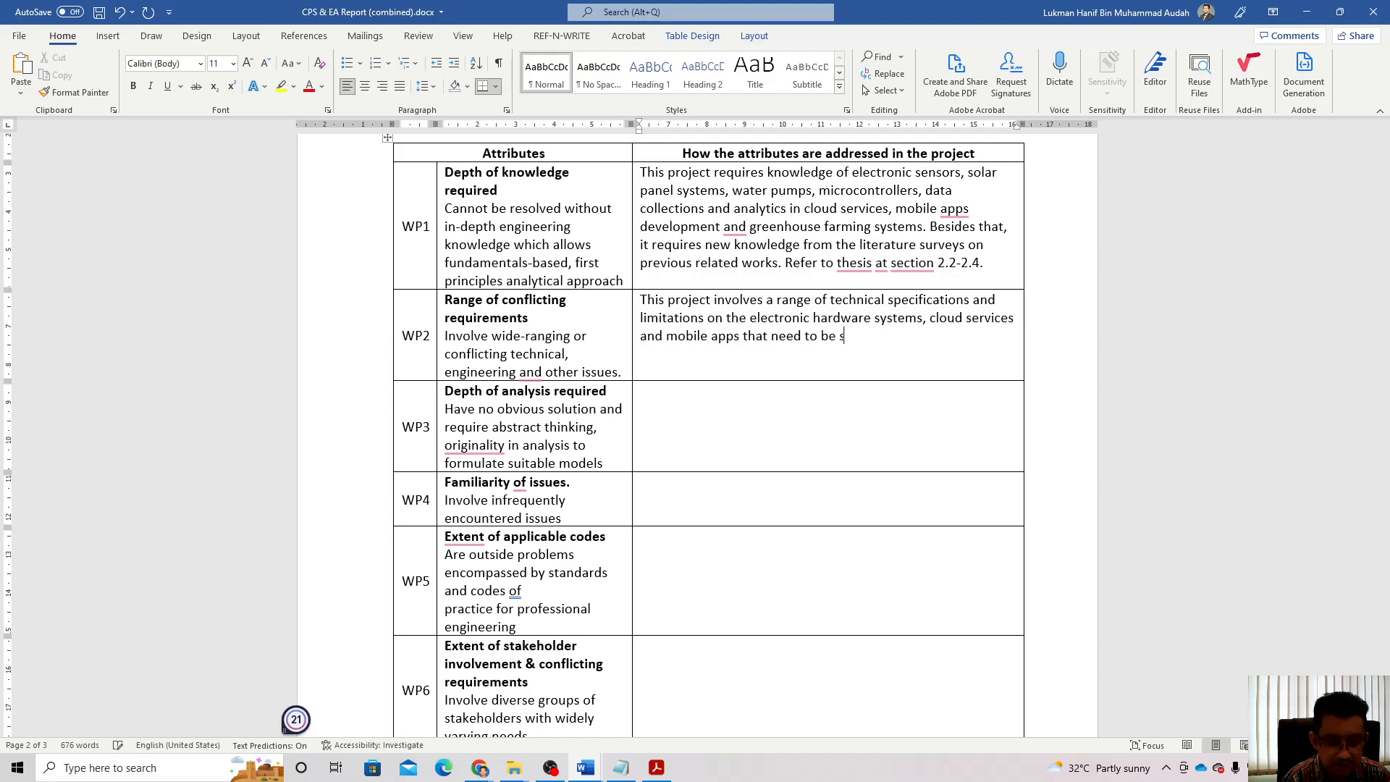
text(ynchr)
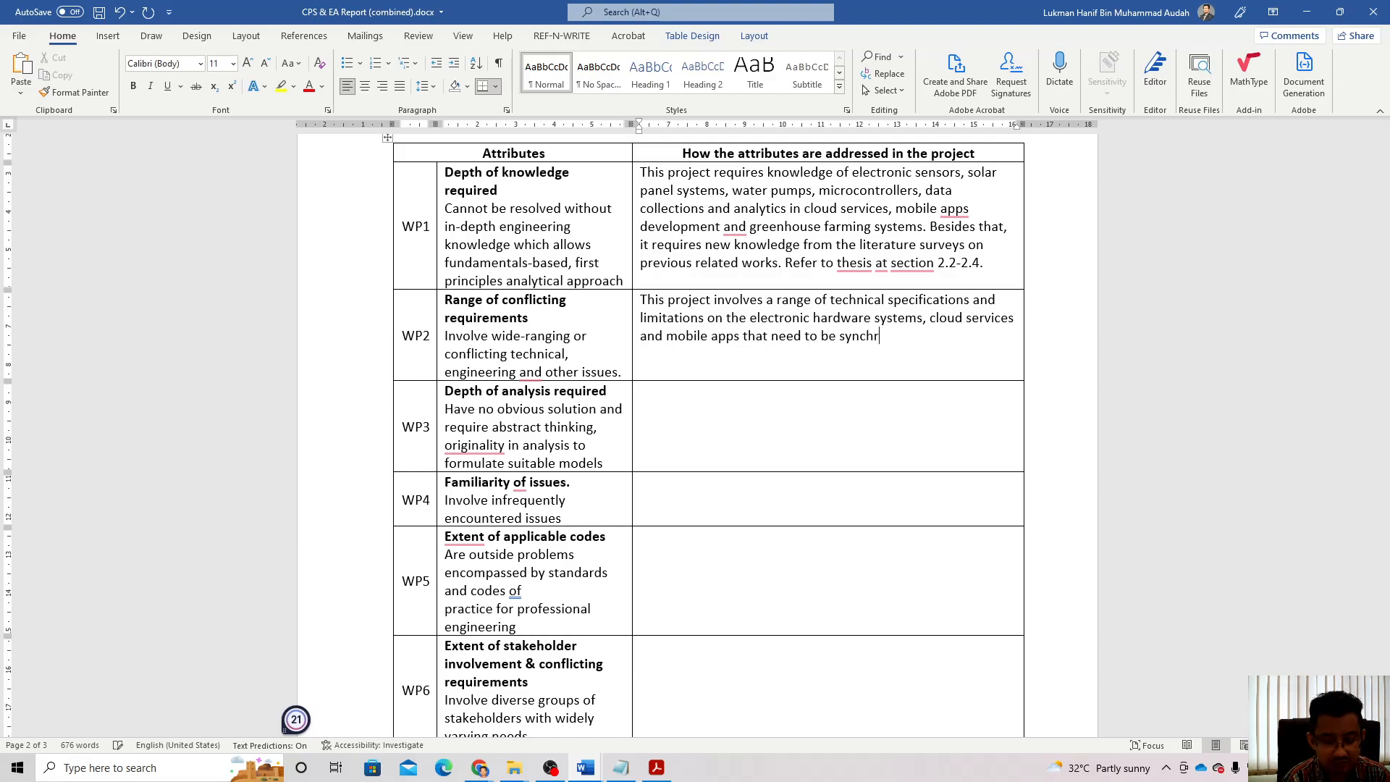
text(onized )
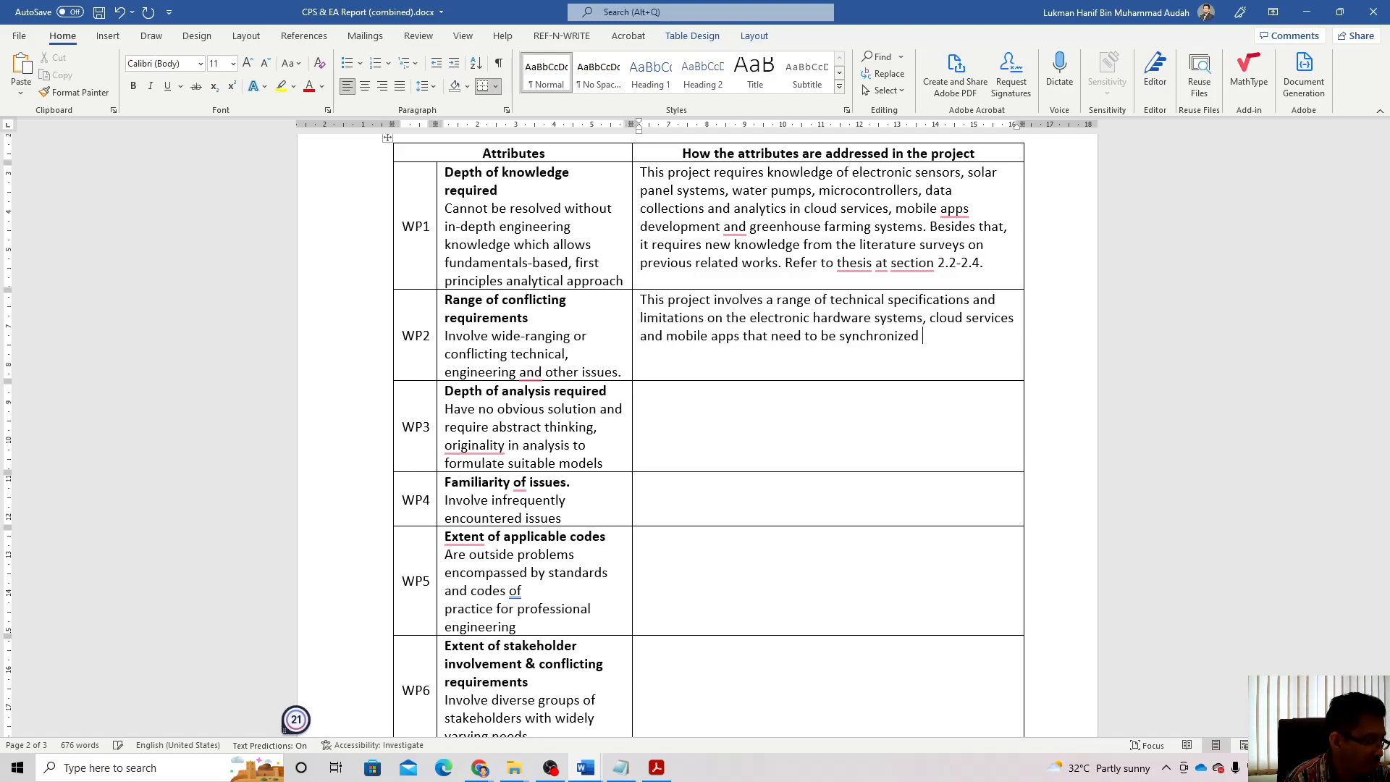
text(in real ti)
key(BackSpace)
key(BackSpace)
key(BackSpace)
text(-time.)
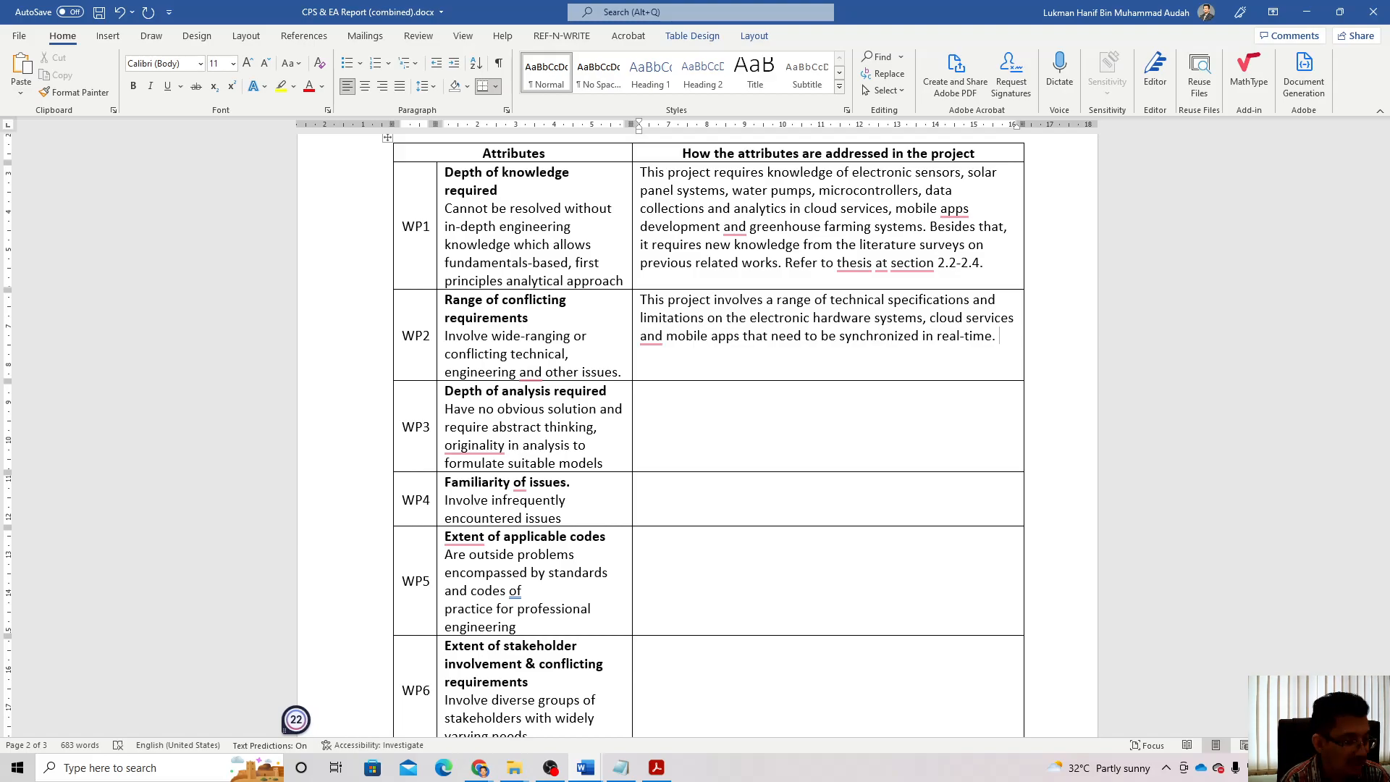
Step: Add that the vegetables must be properly selected based on their growth rate
text(The ty)
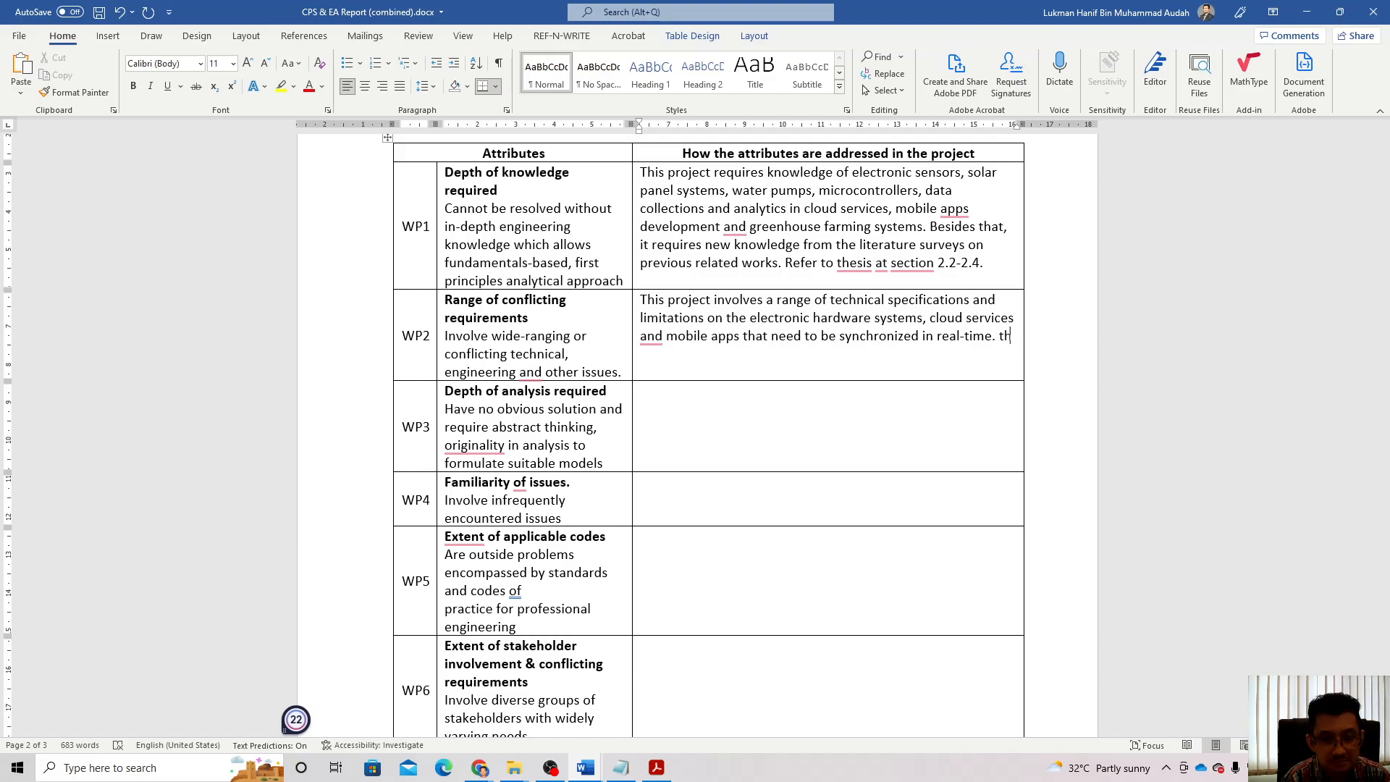
text(pe)
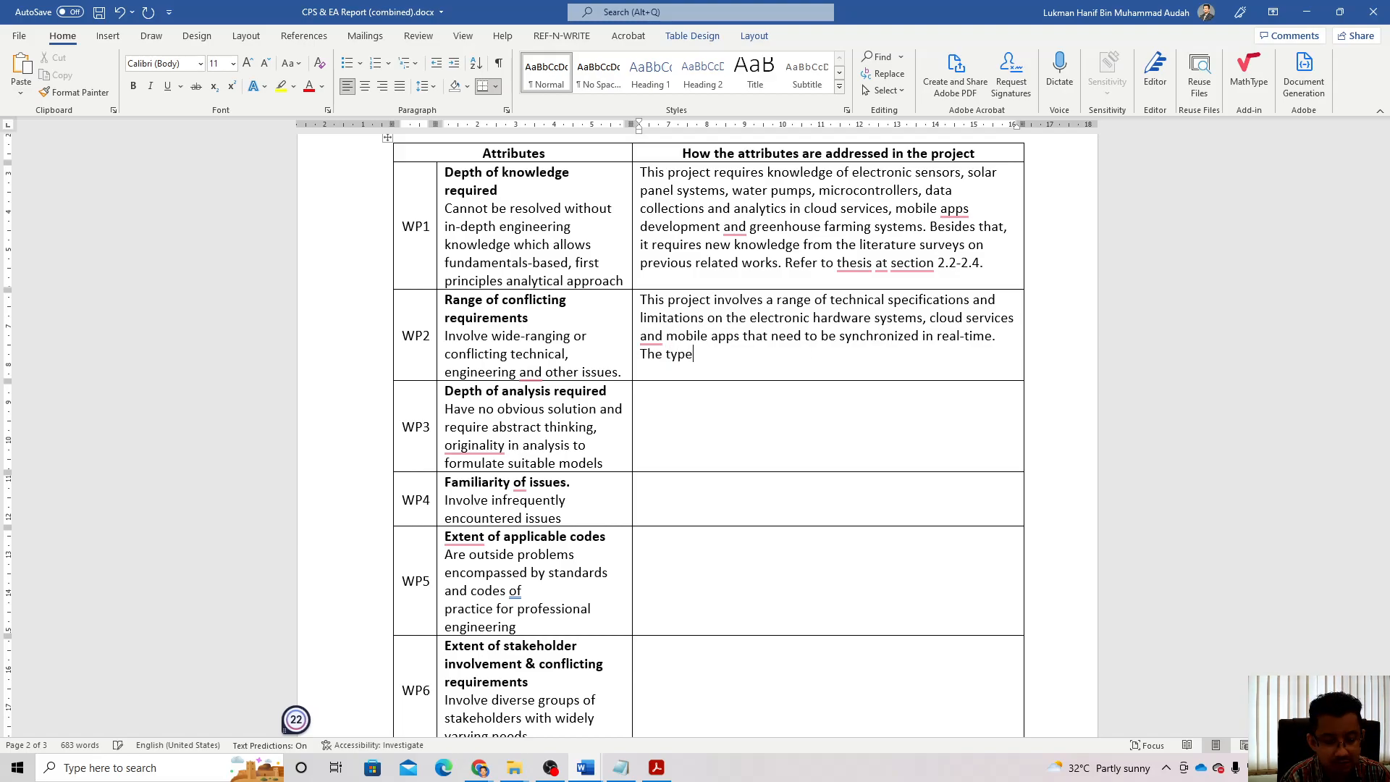
text( of vegetables )
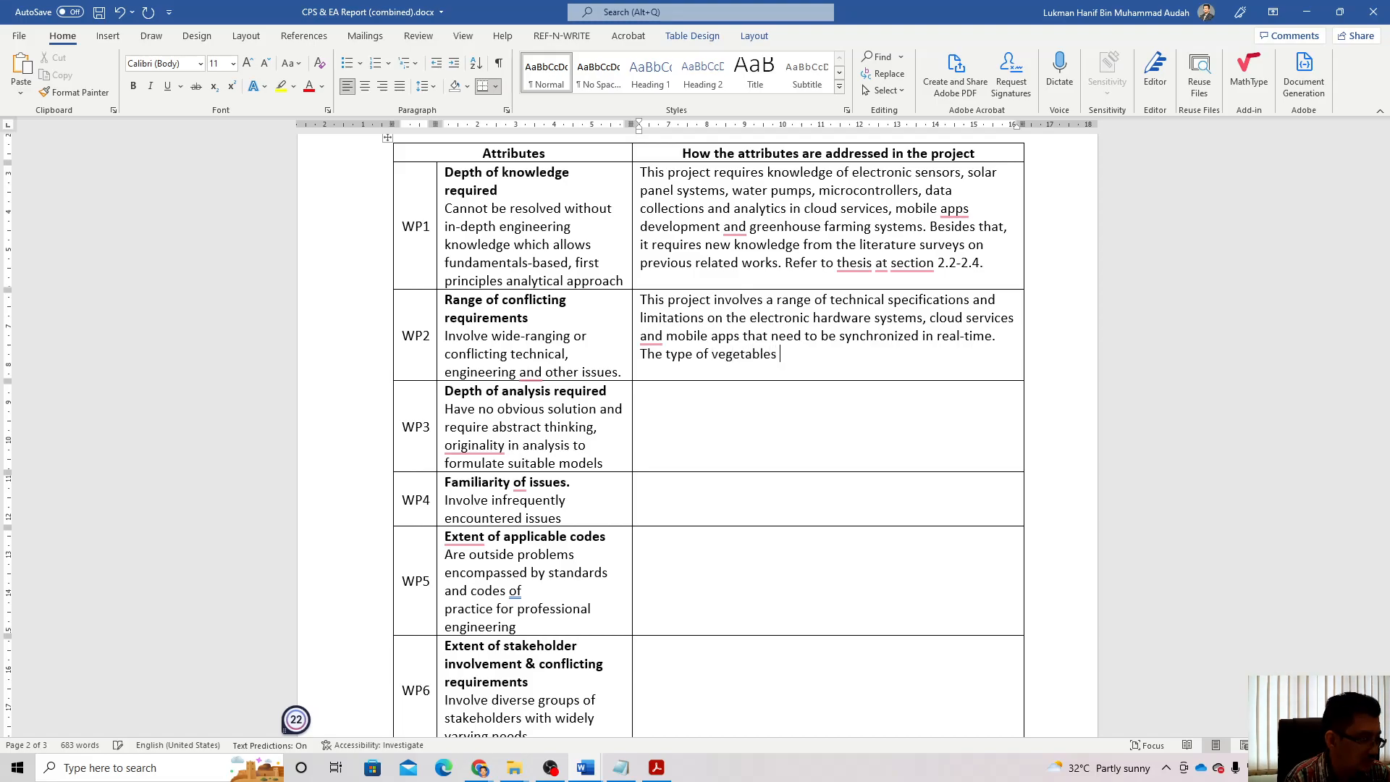
text(also)
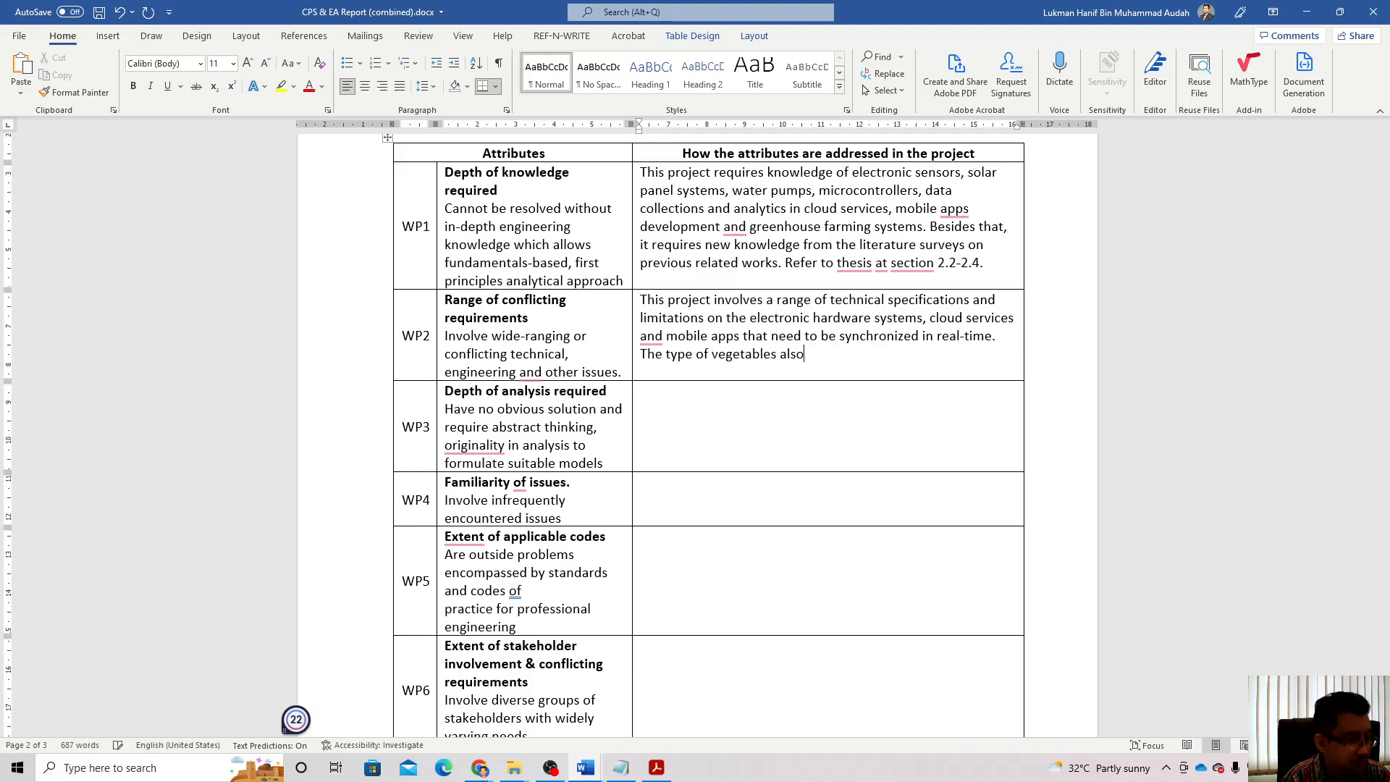
text( needs )
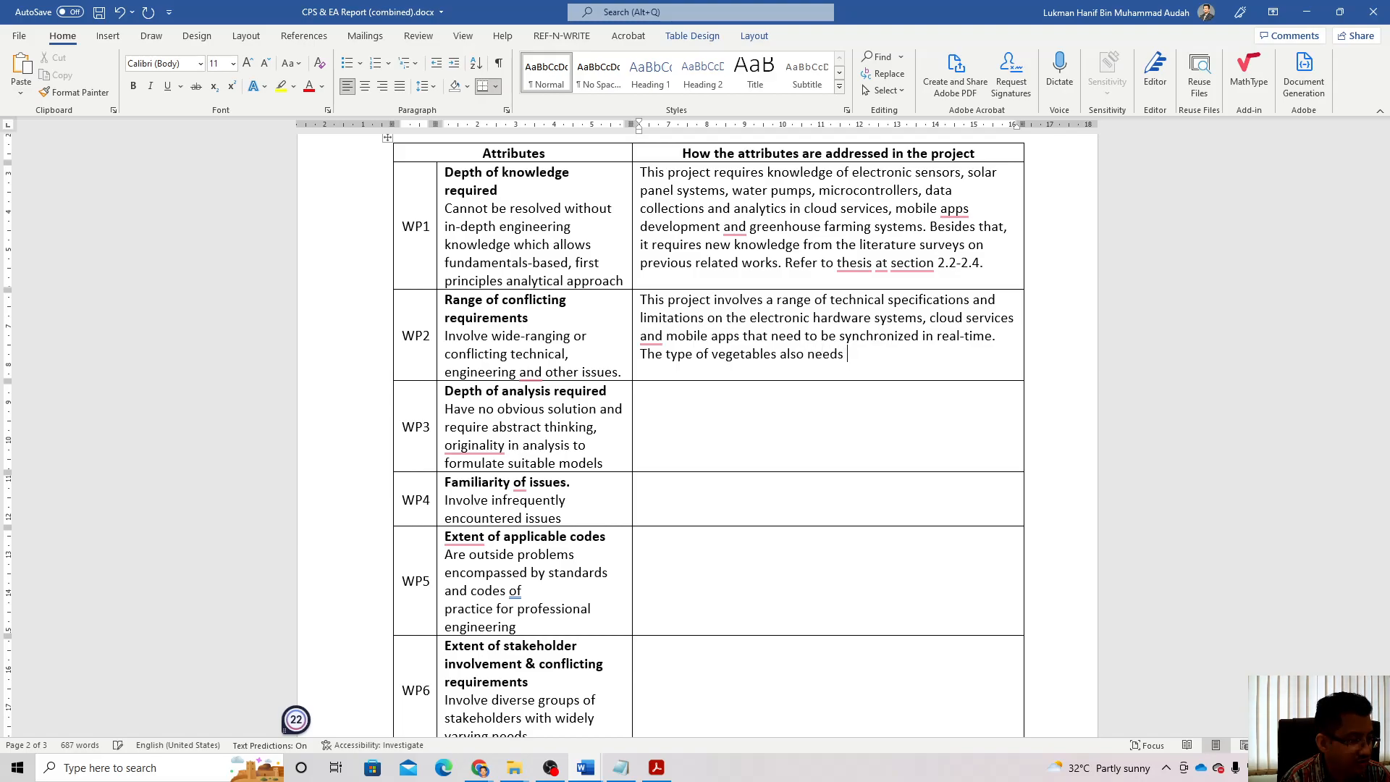
text(to be properly selee)
key(BackSpace)
text(cted )
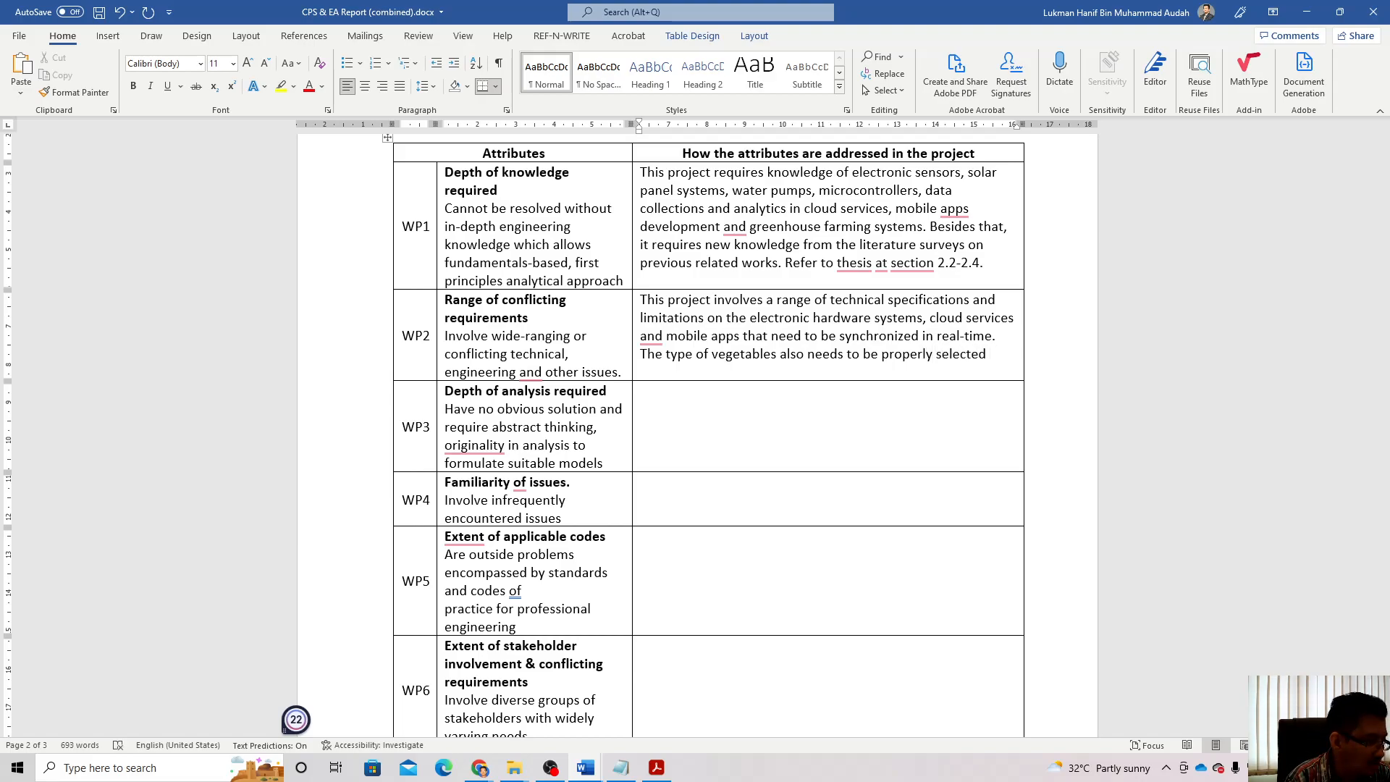
text(based )
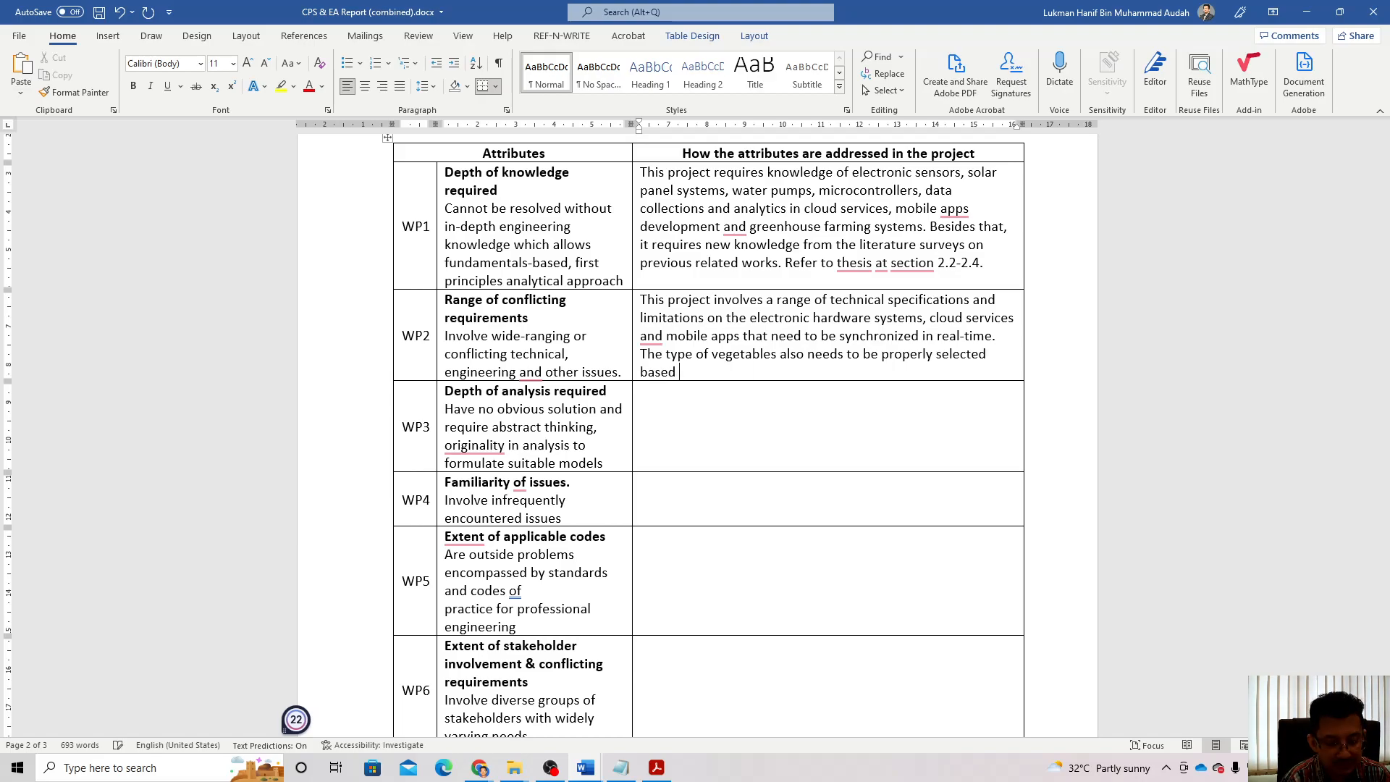
text(on the)
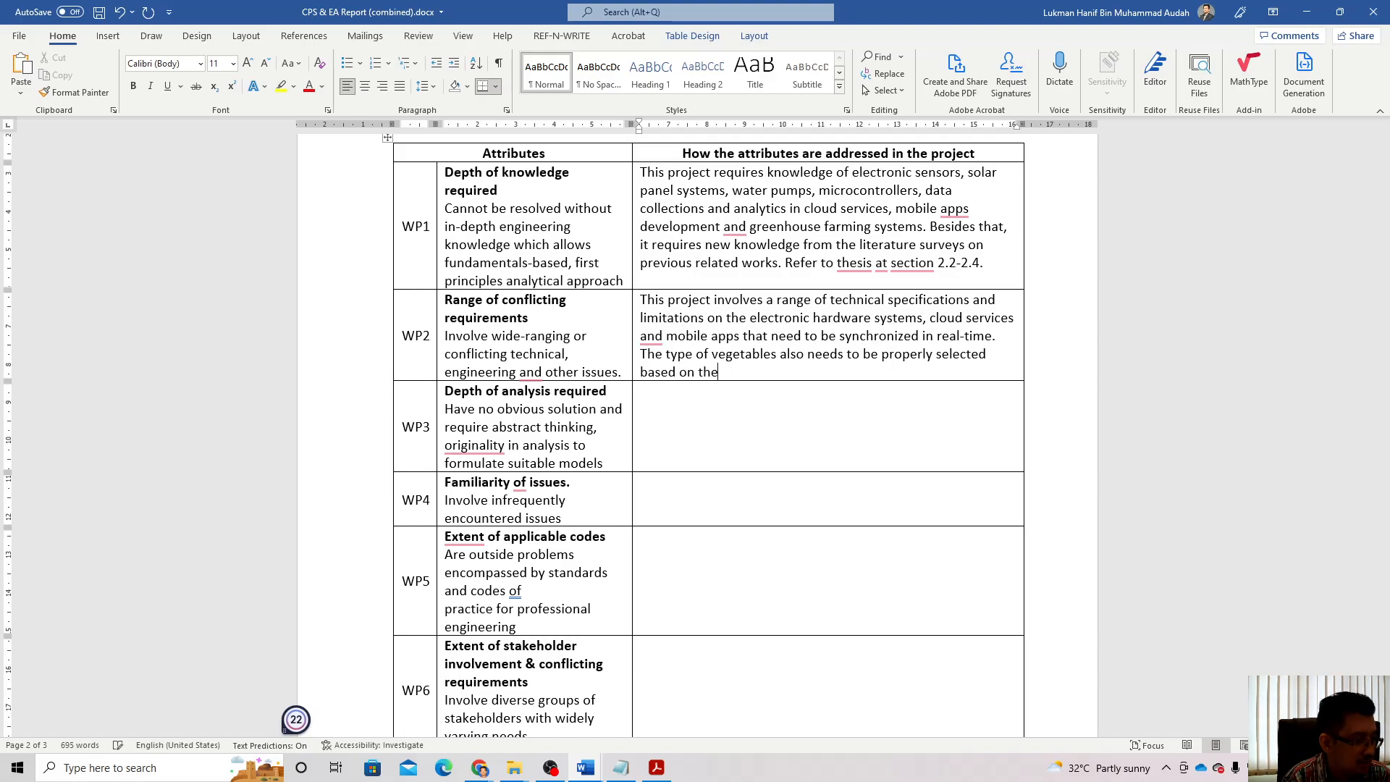
text(ir gro)
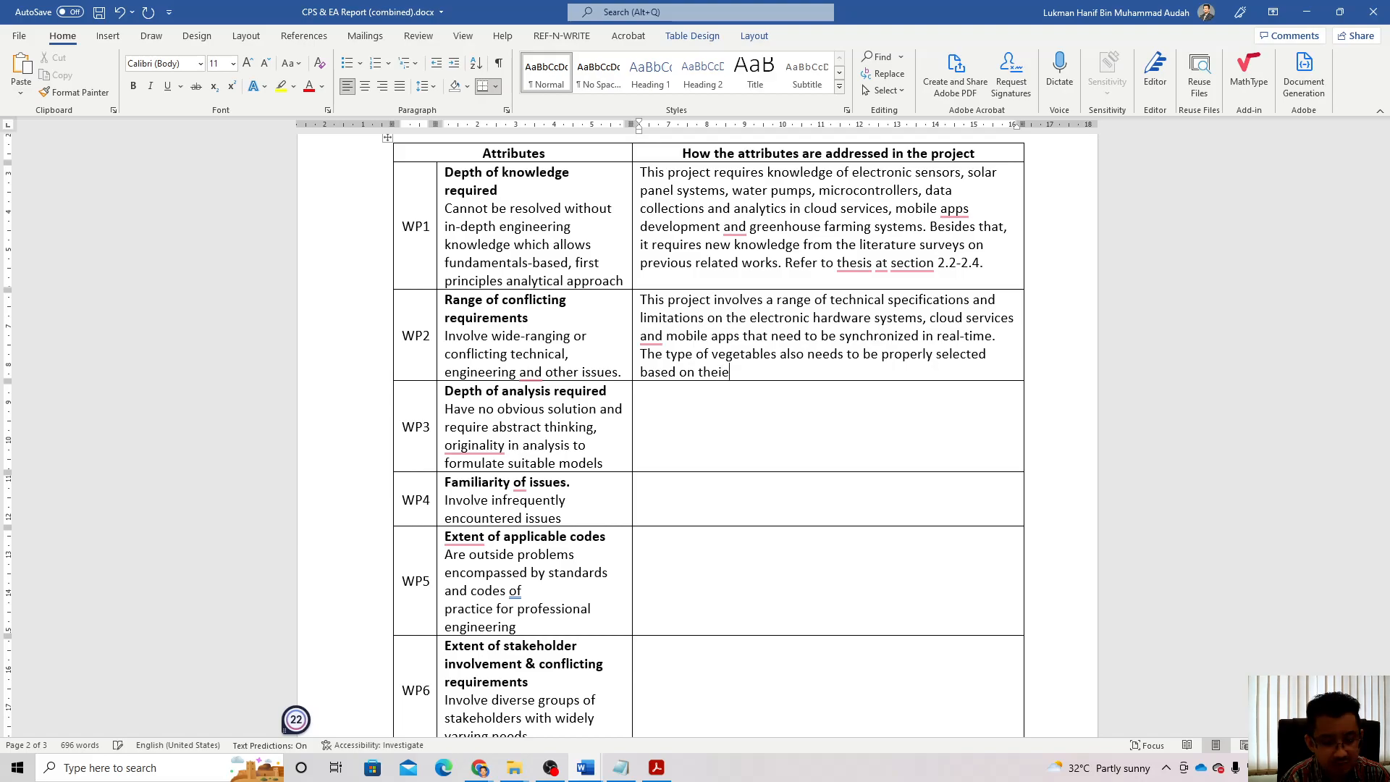
text(wth rate.)
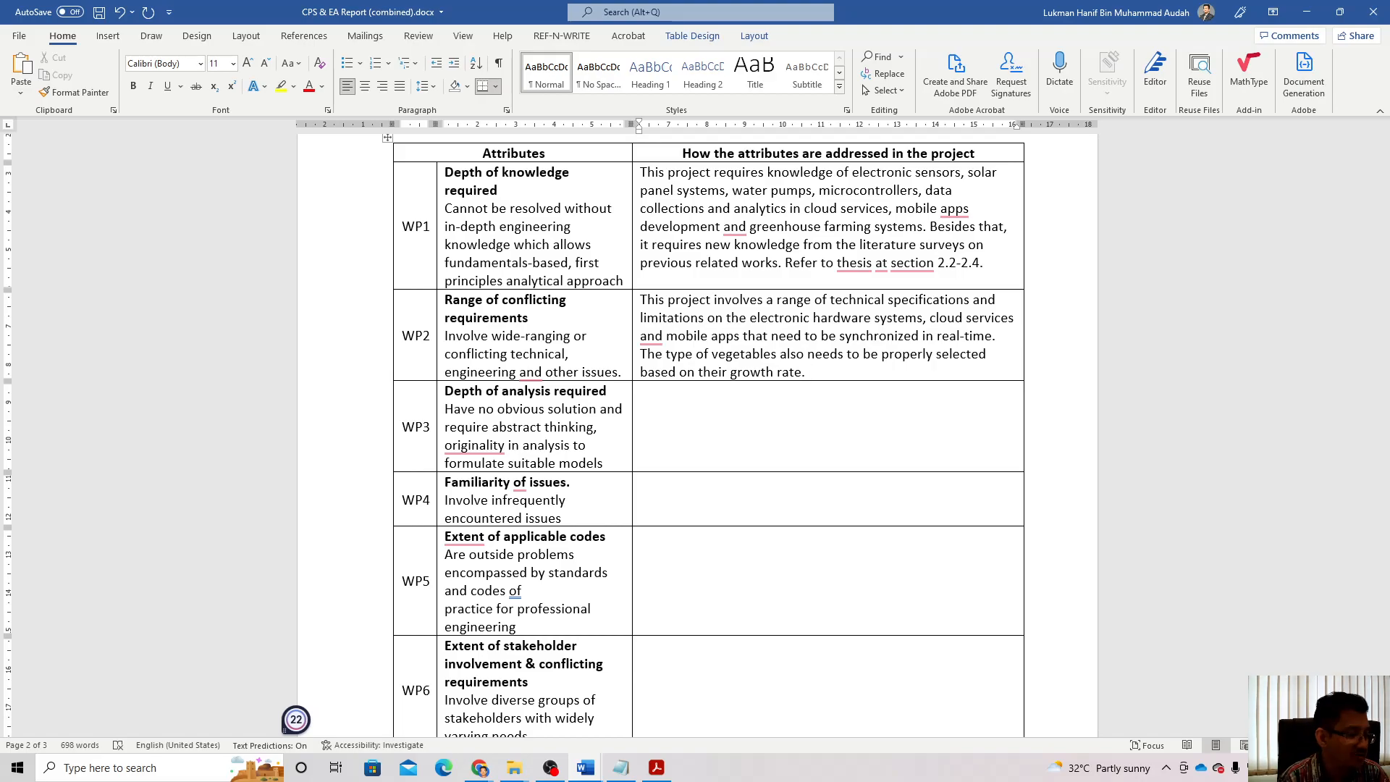
Step: Cite section 2.2 of the literature review and sections 32.2-3.5 on methodology, accepting 'the literature'
text(Refer to)
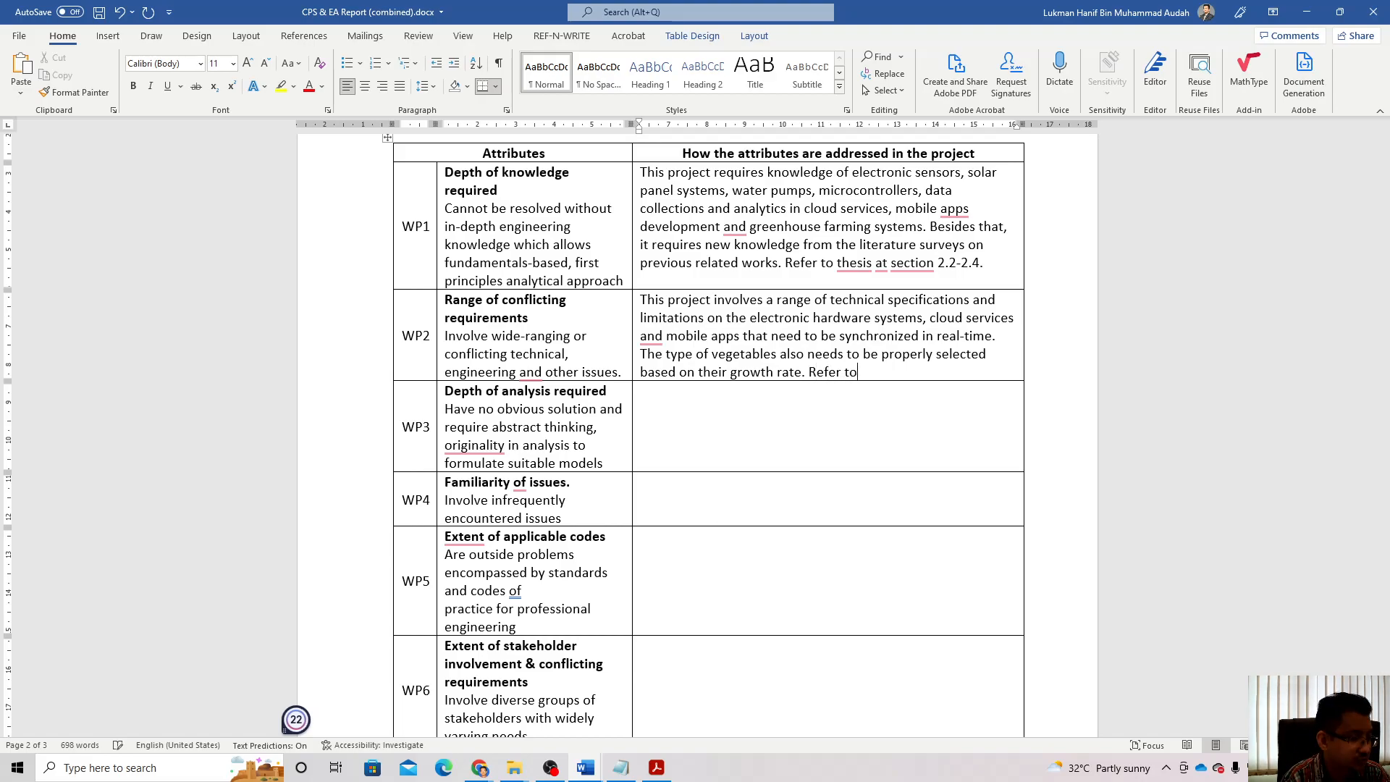
text( sectio)
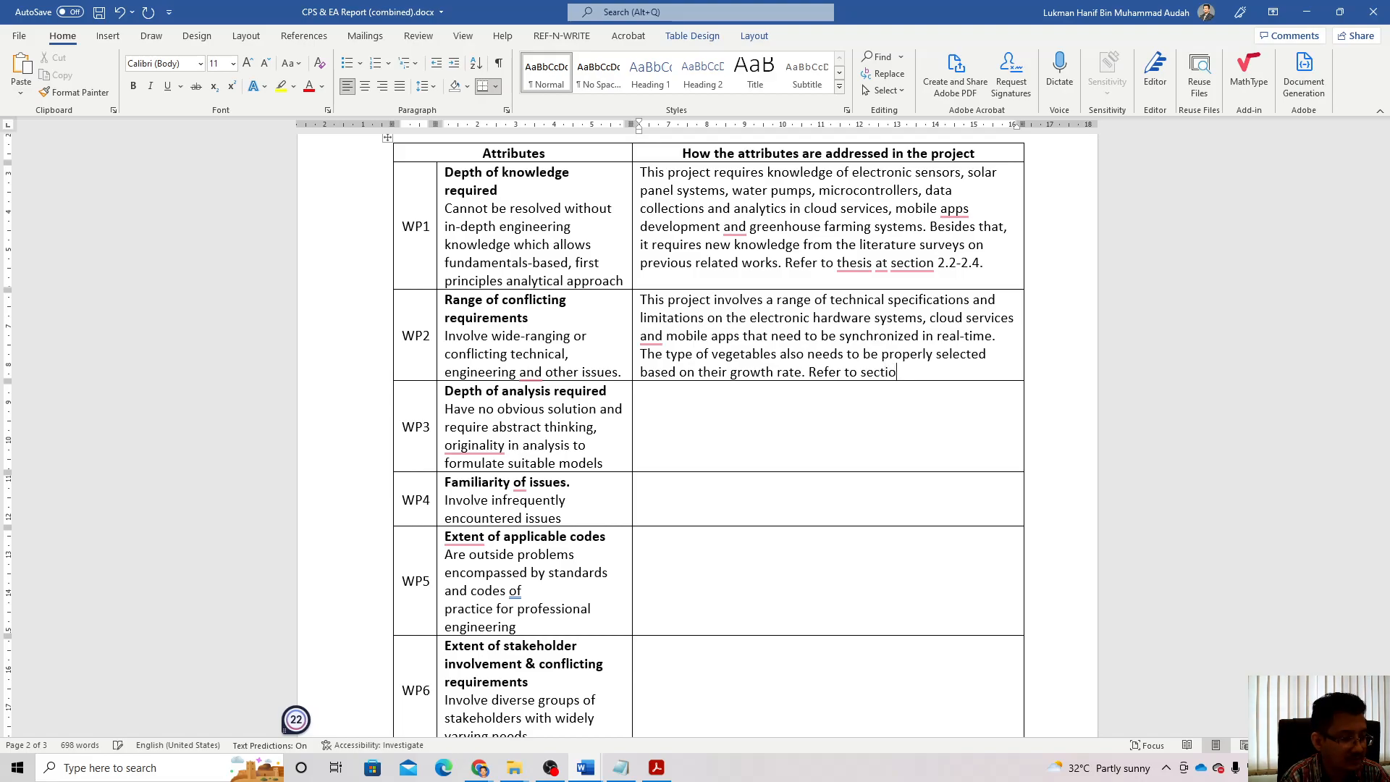
text(n 2.2 )
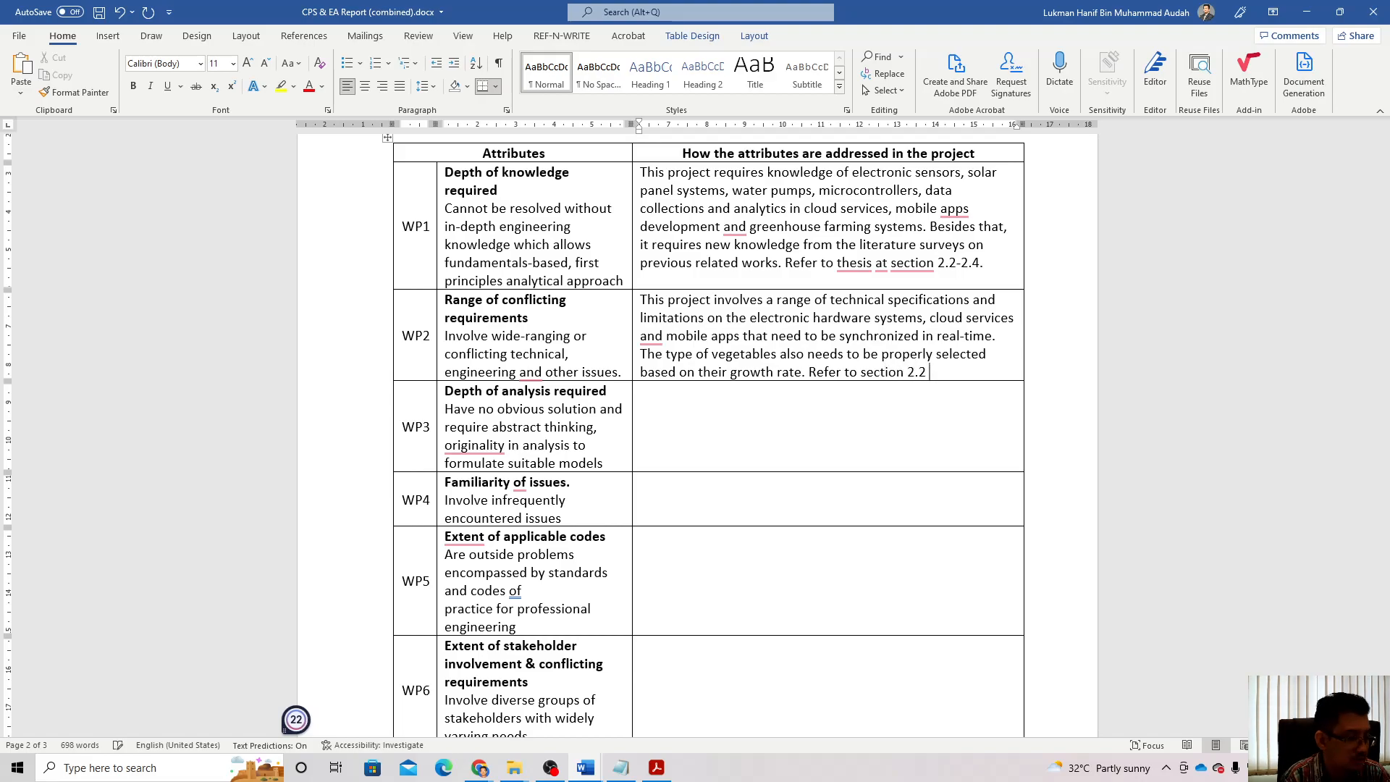
text(o)
text(f literatur)
text(e review a)
text(nd )
text(section)
text(s )
text(32)
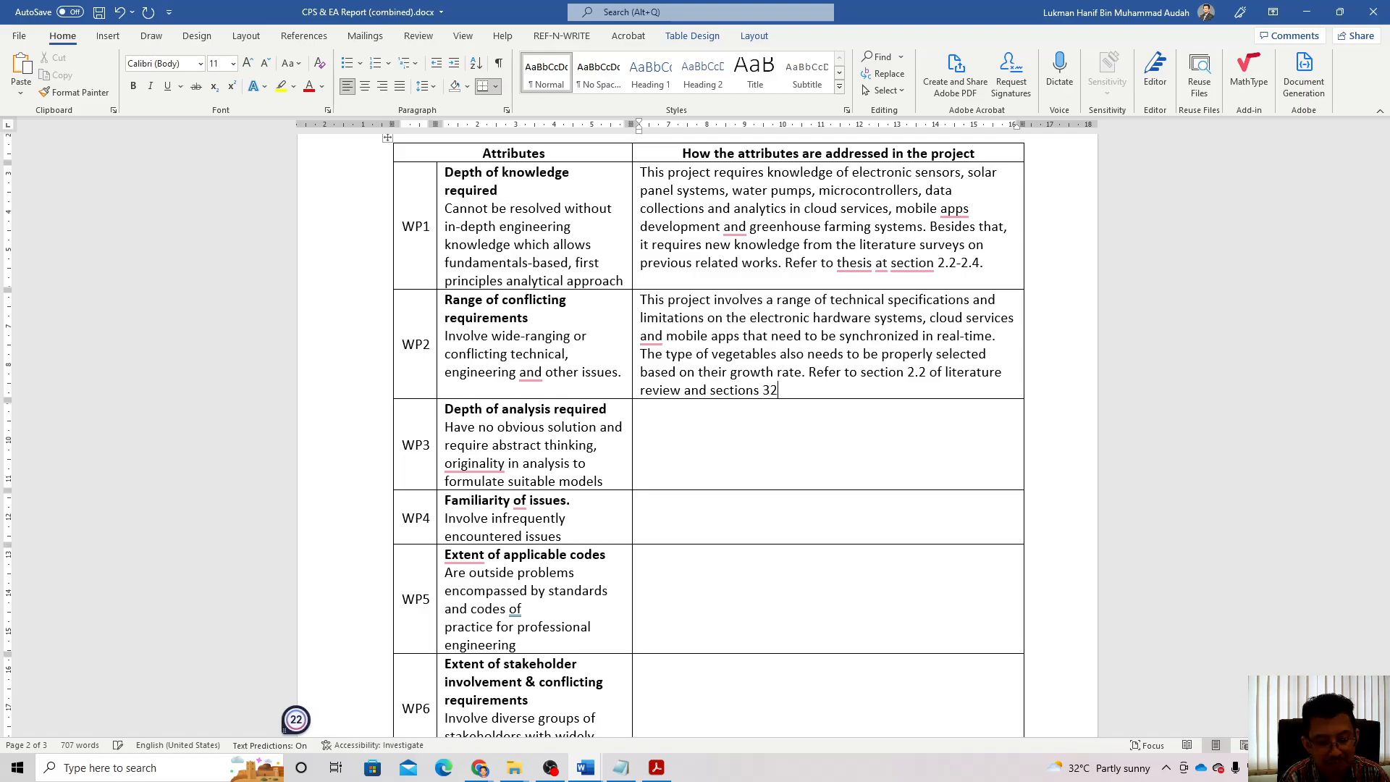
text(.2-3.5)
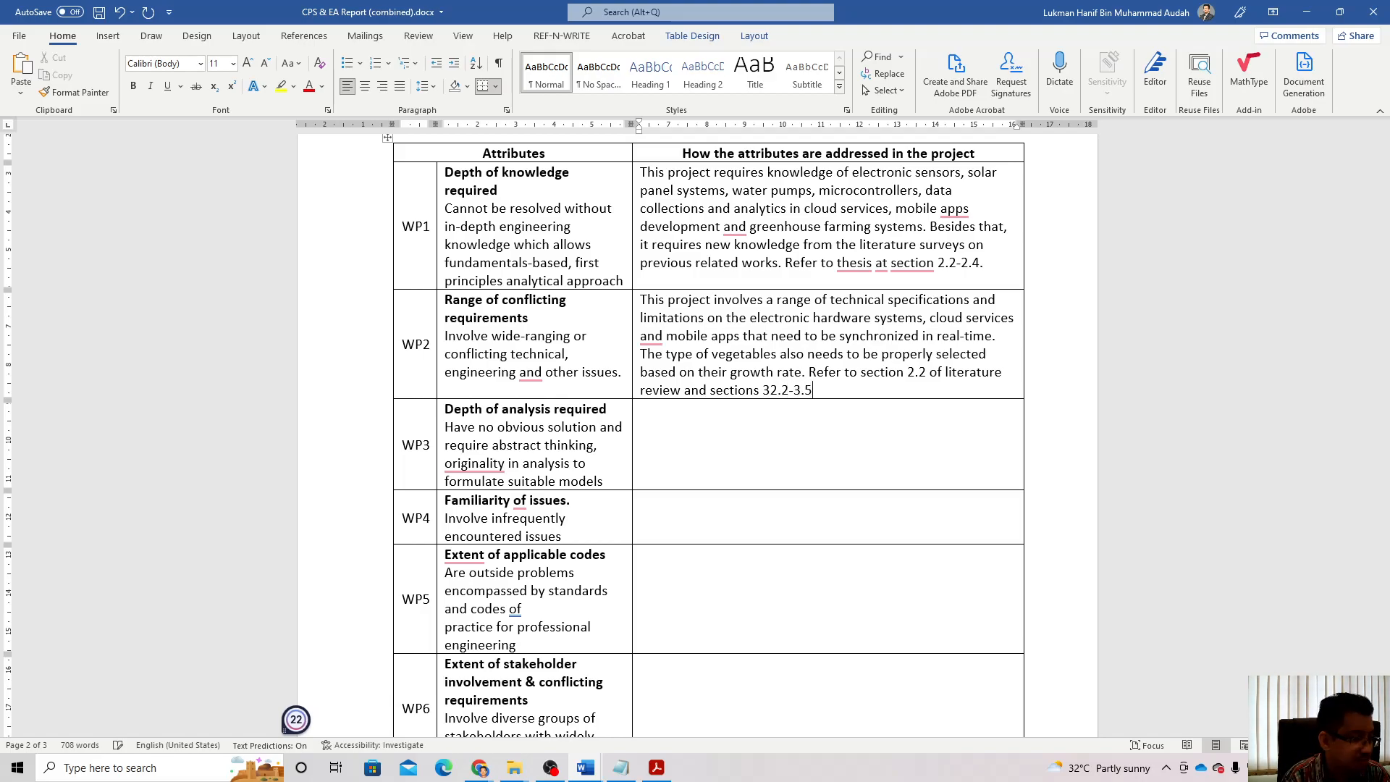
text( on project me)
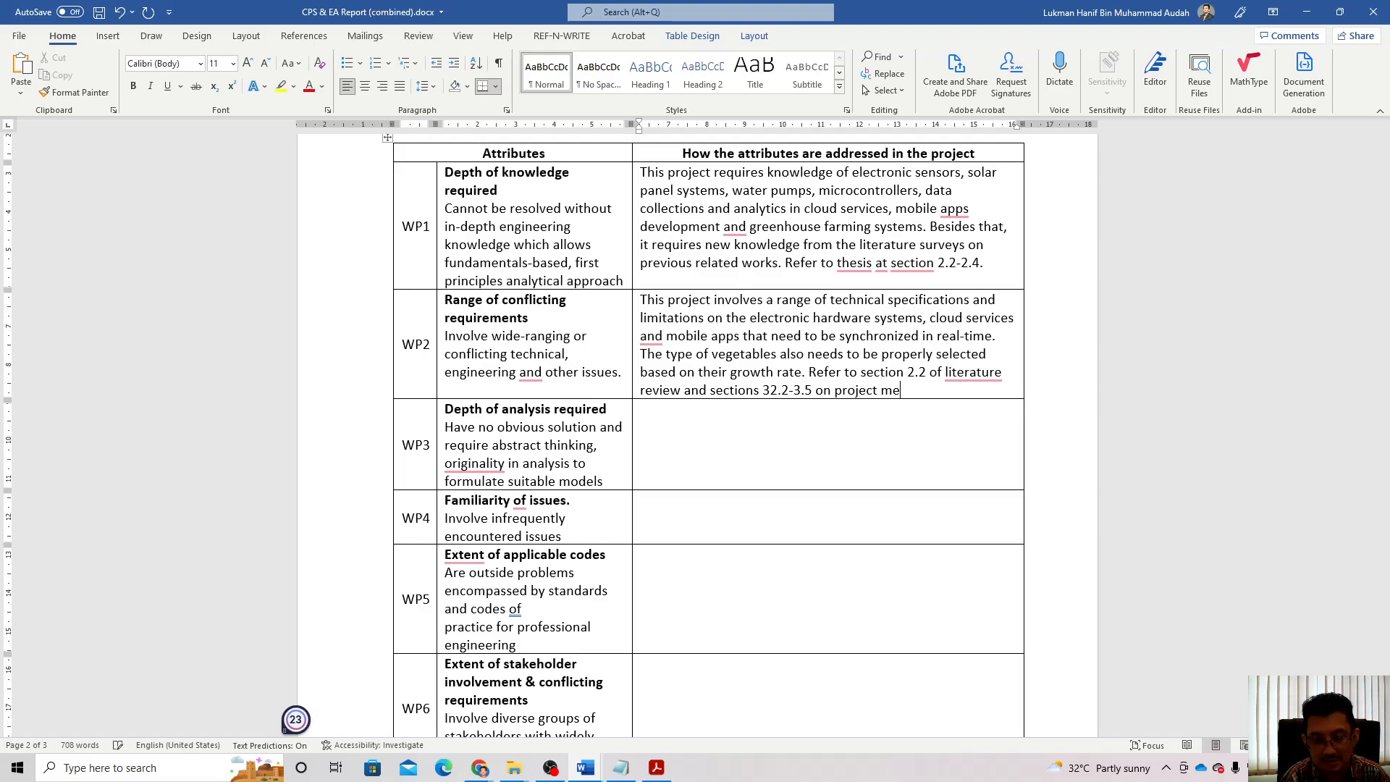
text(thodology.)
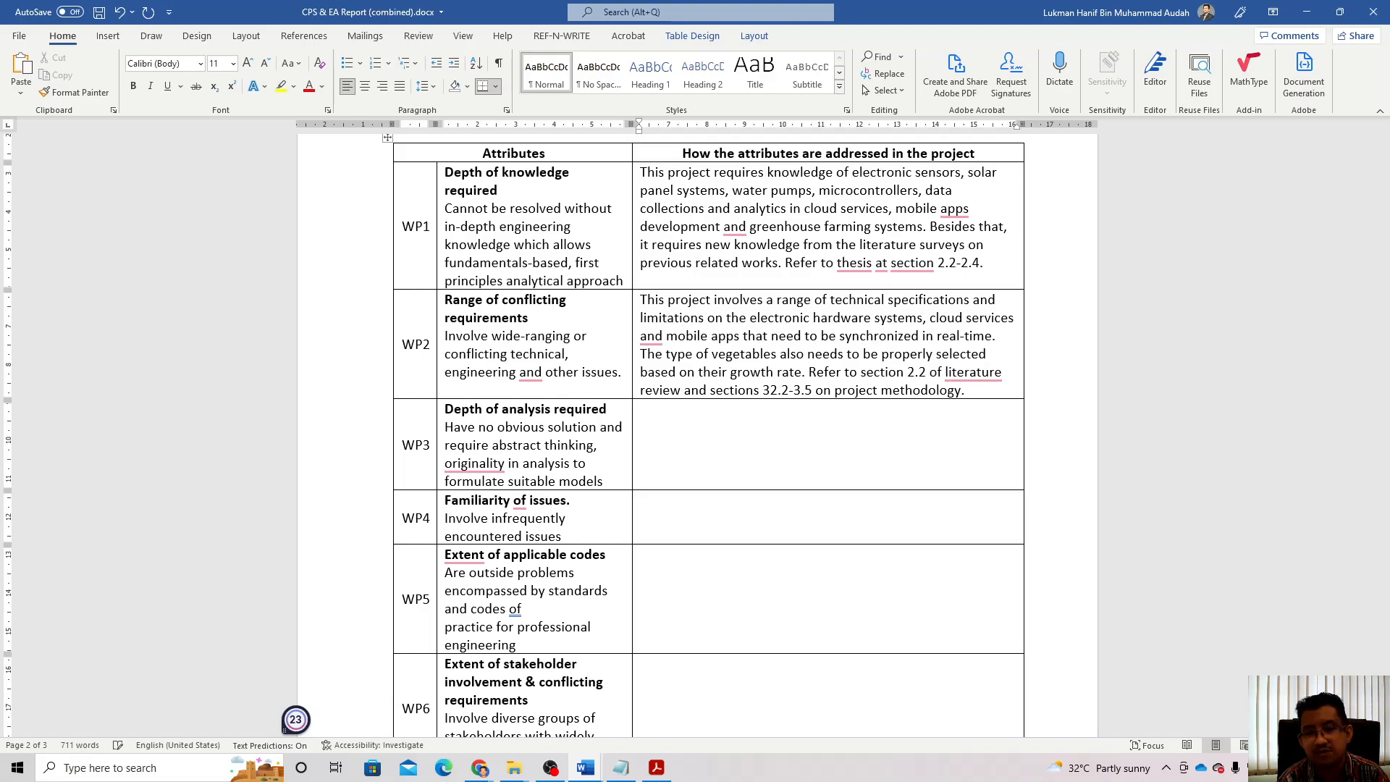
mouse_move(972, 373)
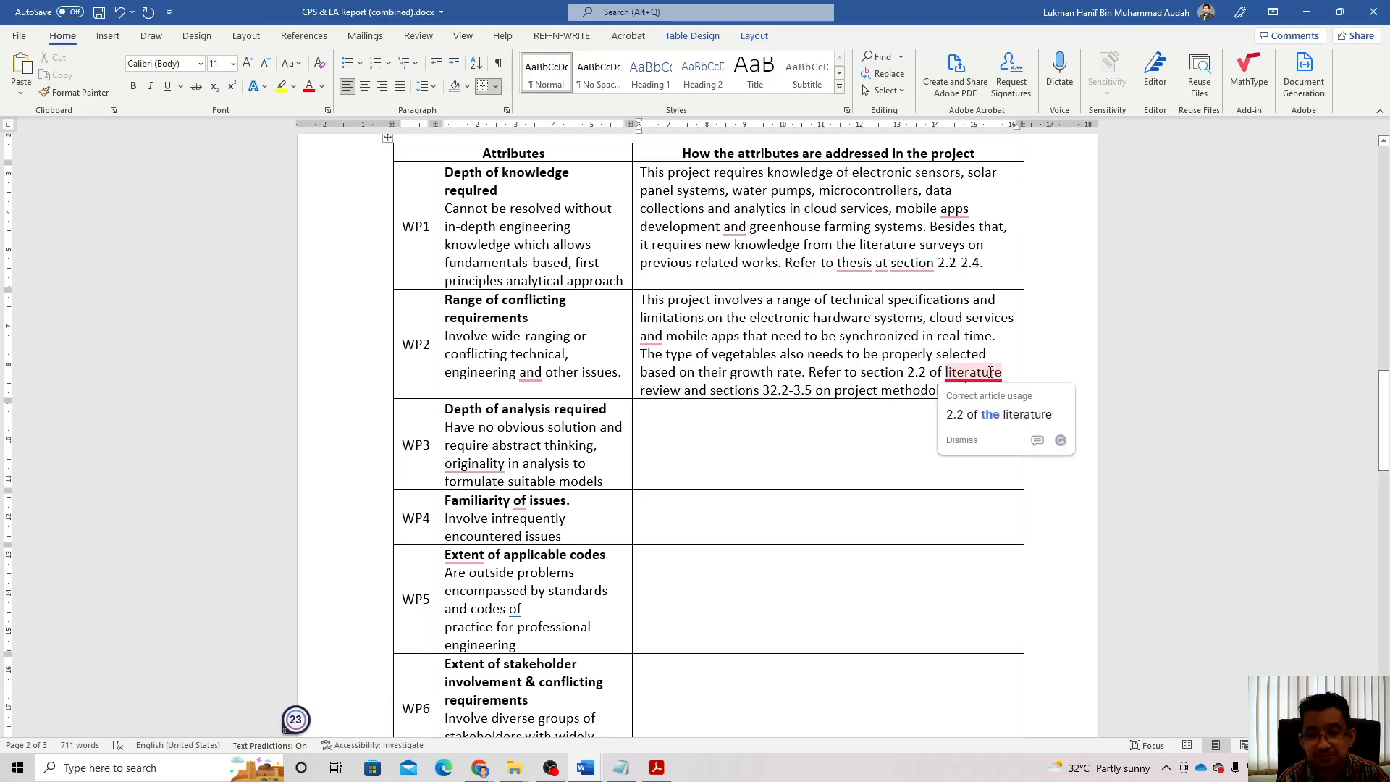
click(990, 416)
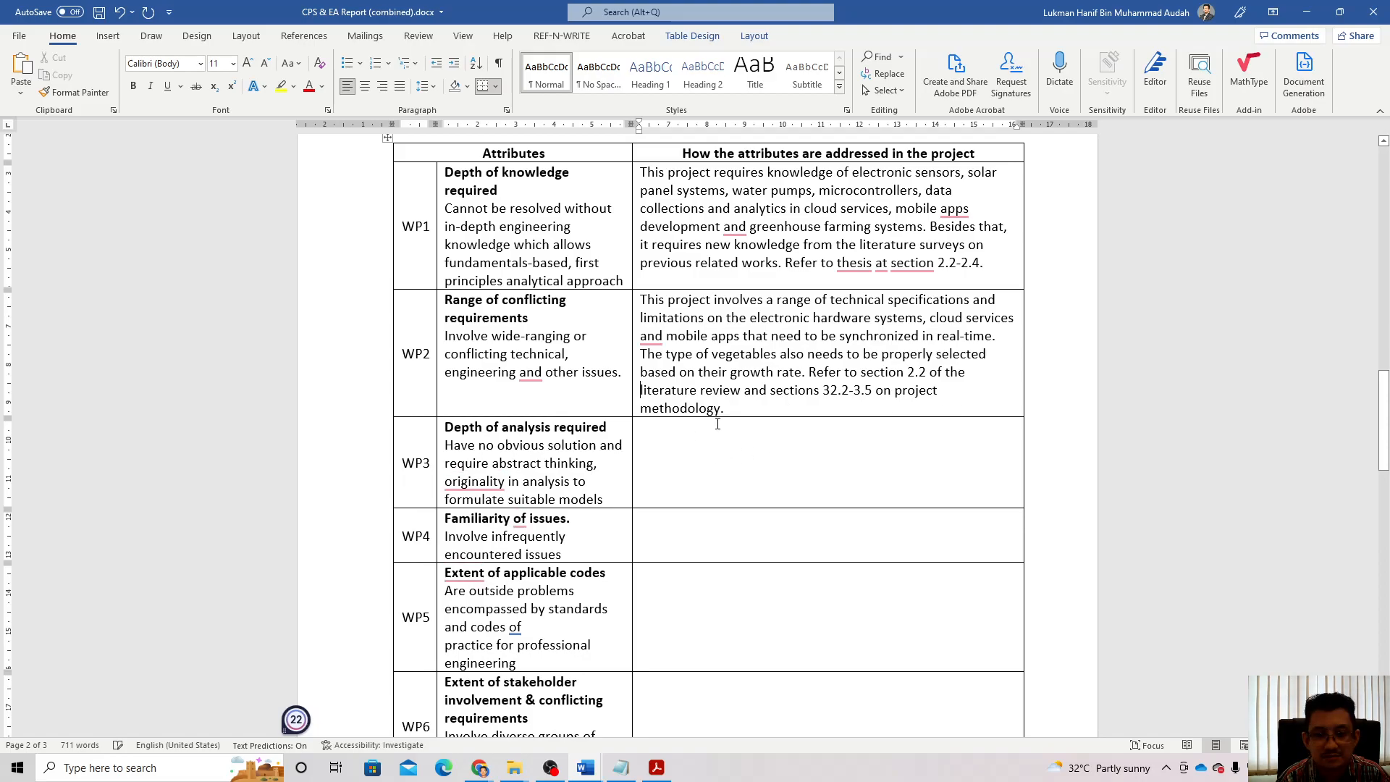
click(655, 454)
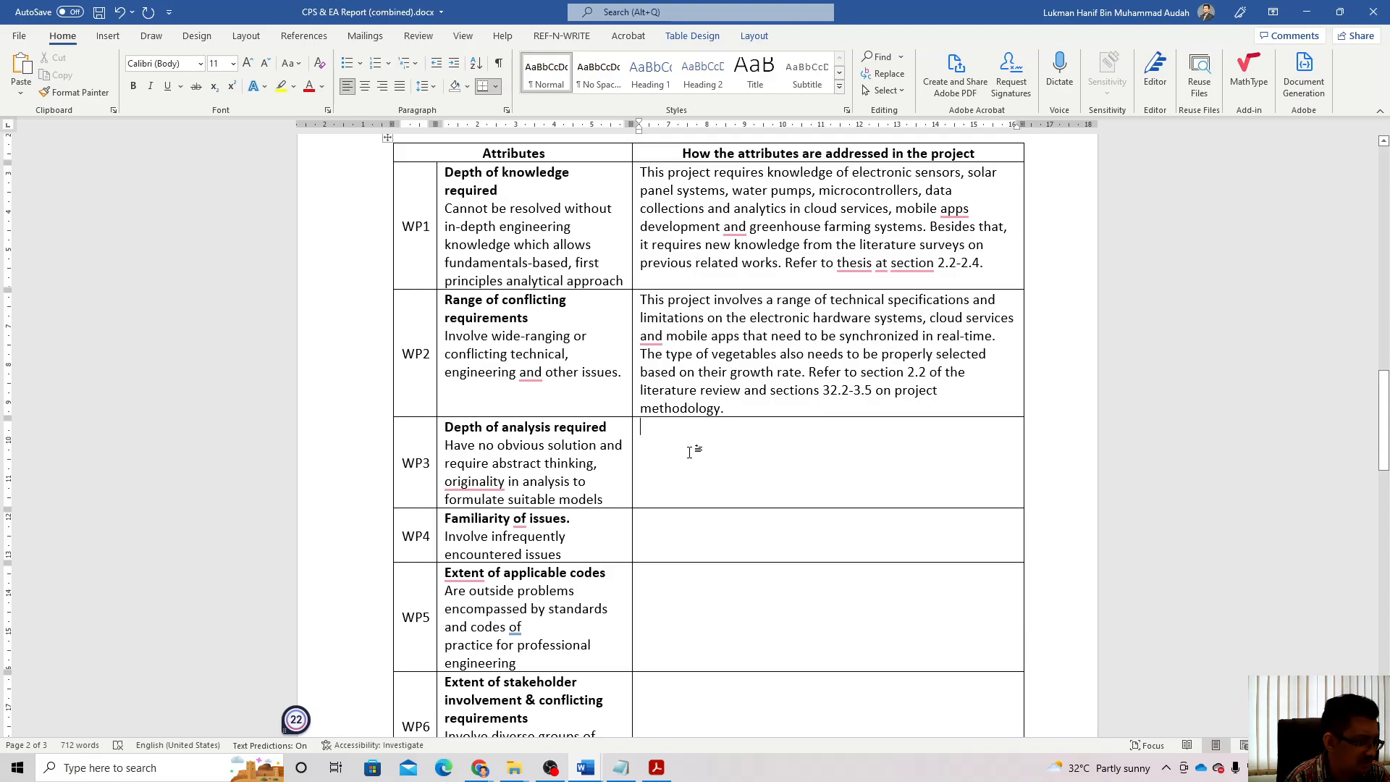
Step: In WP3, explain the creative greenhouse prototype design and the needed voltage and current analysis
text(creative)
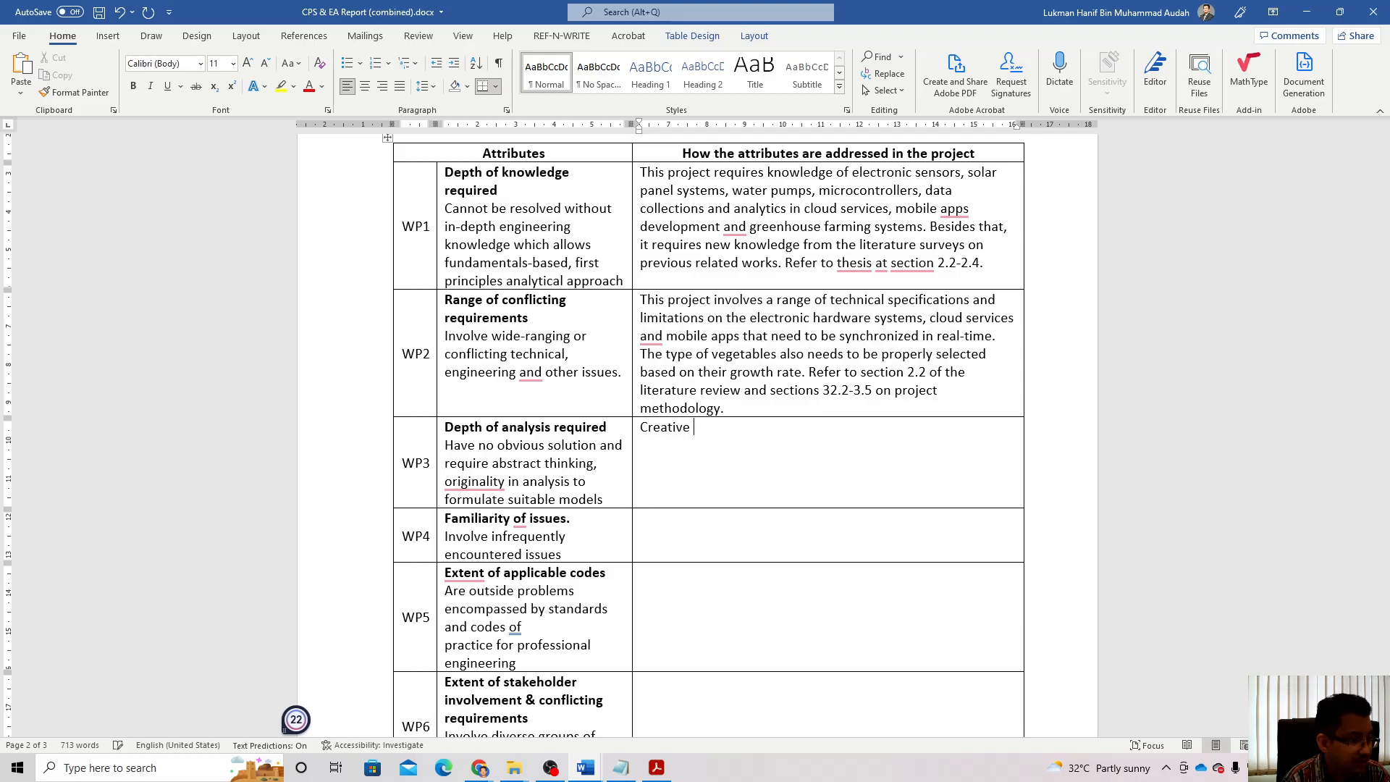
text( thin)
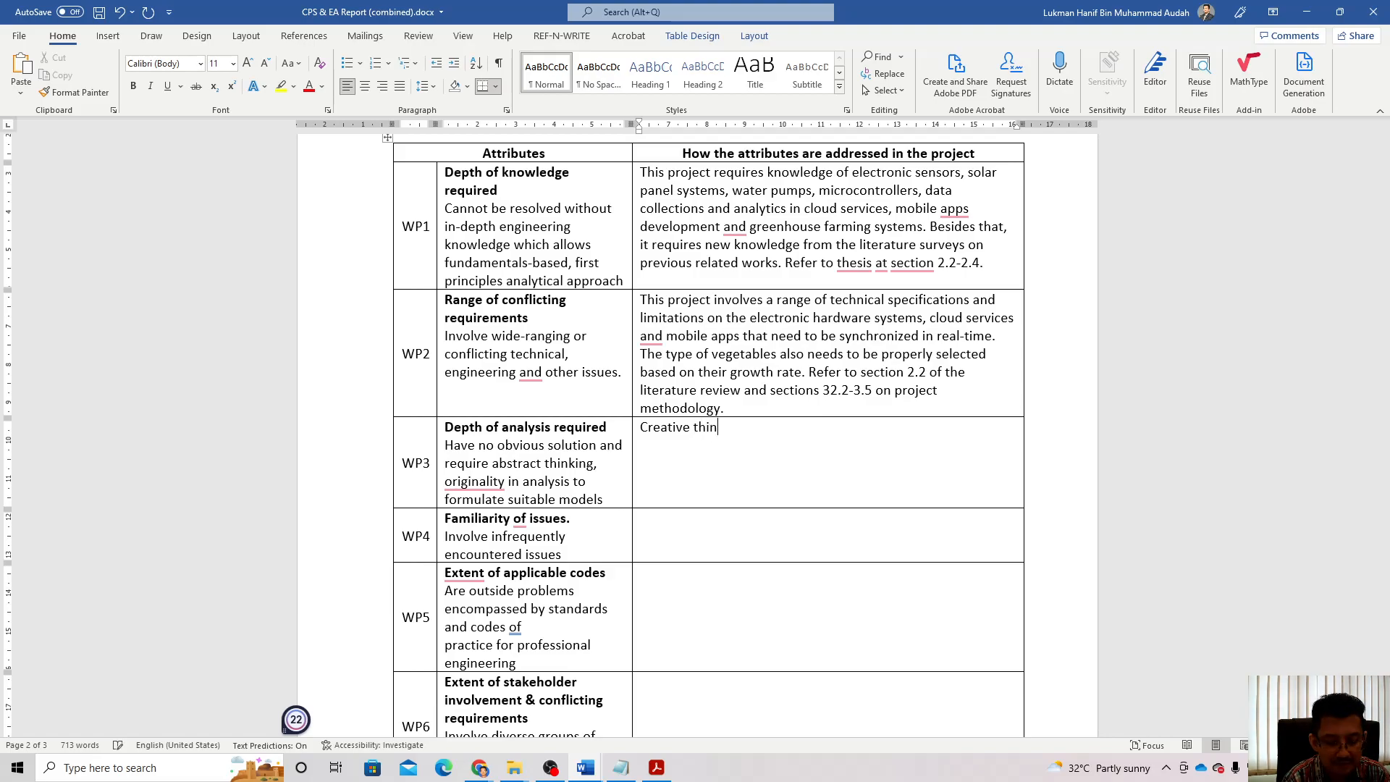
text(king is needed )
text(to desig)
text(n )
text(a greenho)
text(use proty)
text(pe )
text(systems )
text(that )
text(can)
text( sustain)
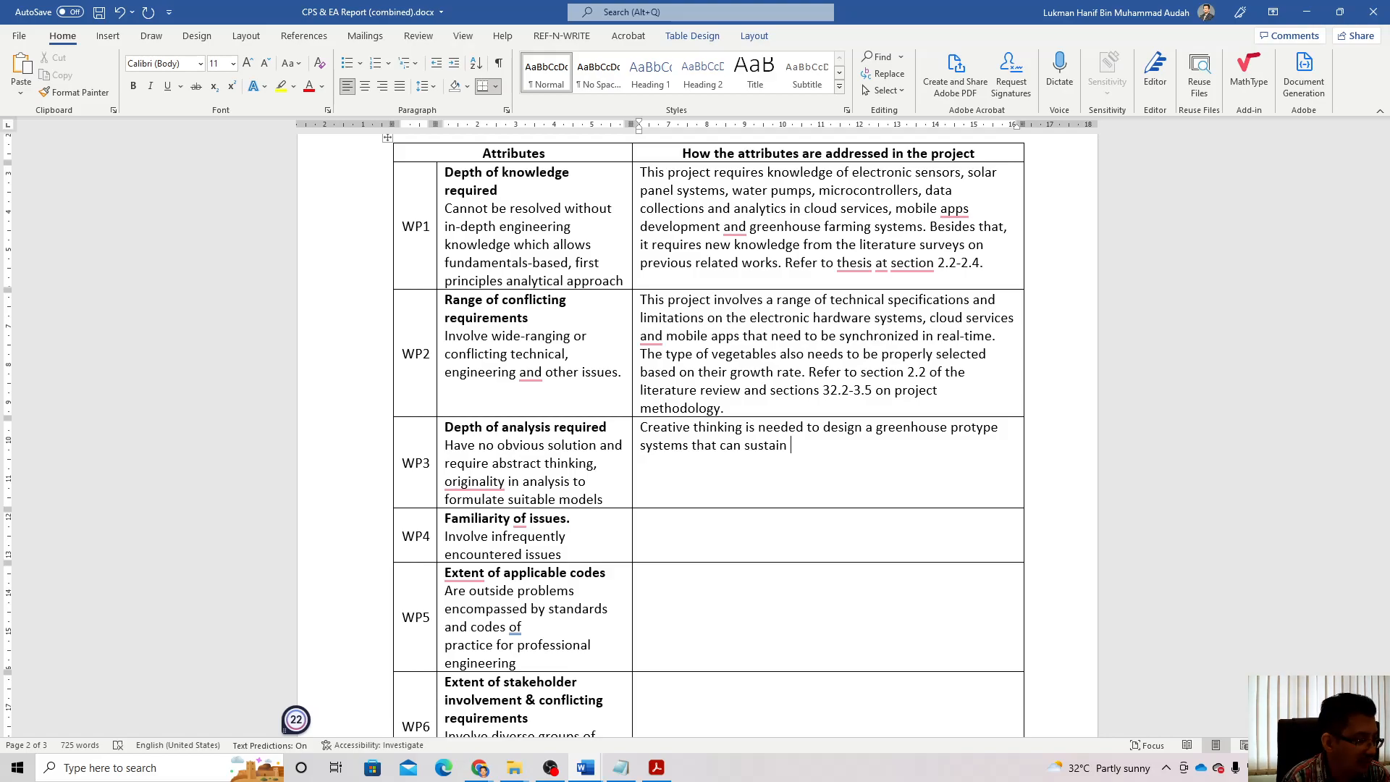
text( the )
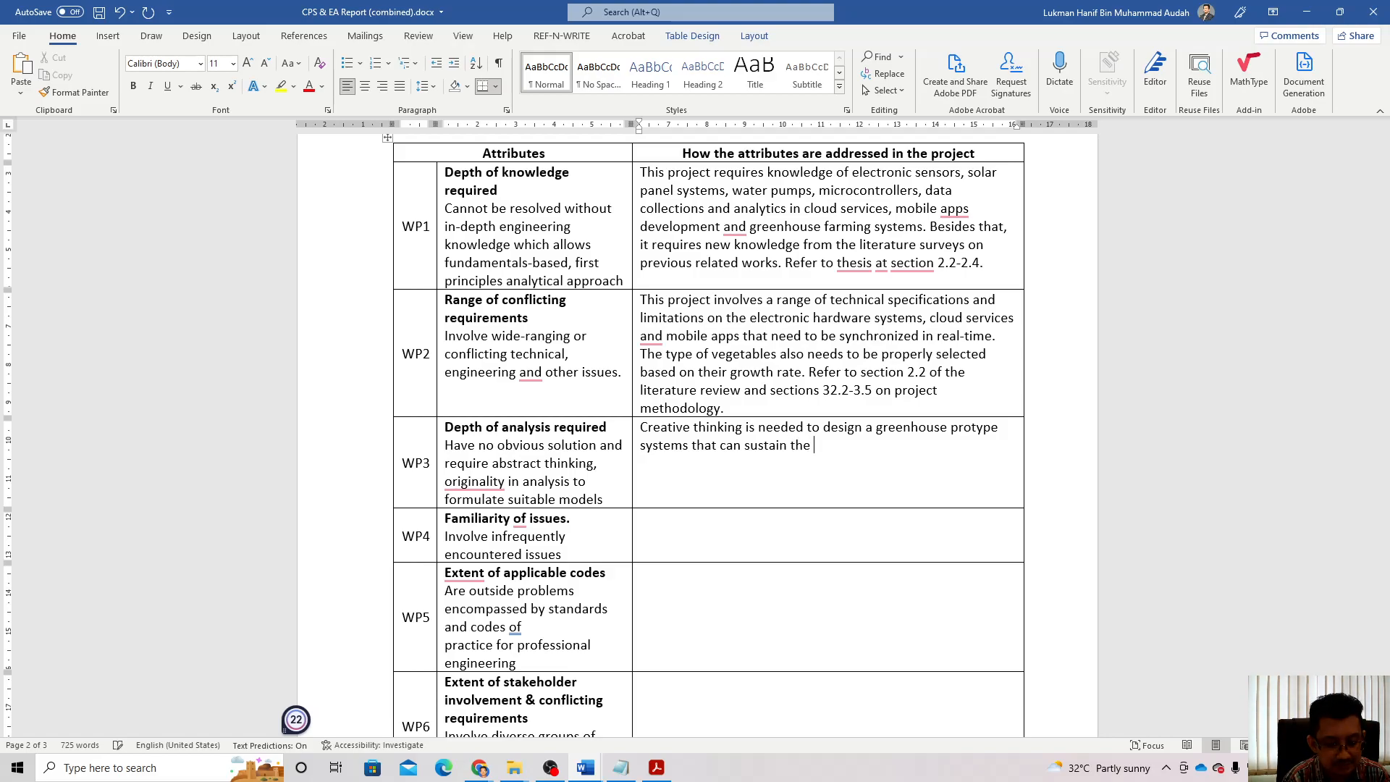
text(growth of plats)
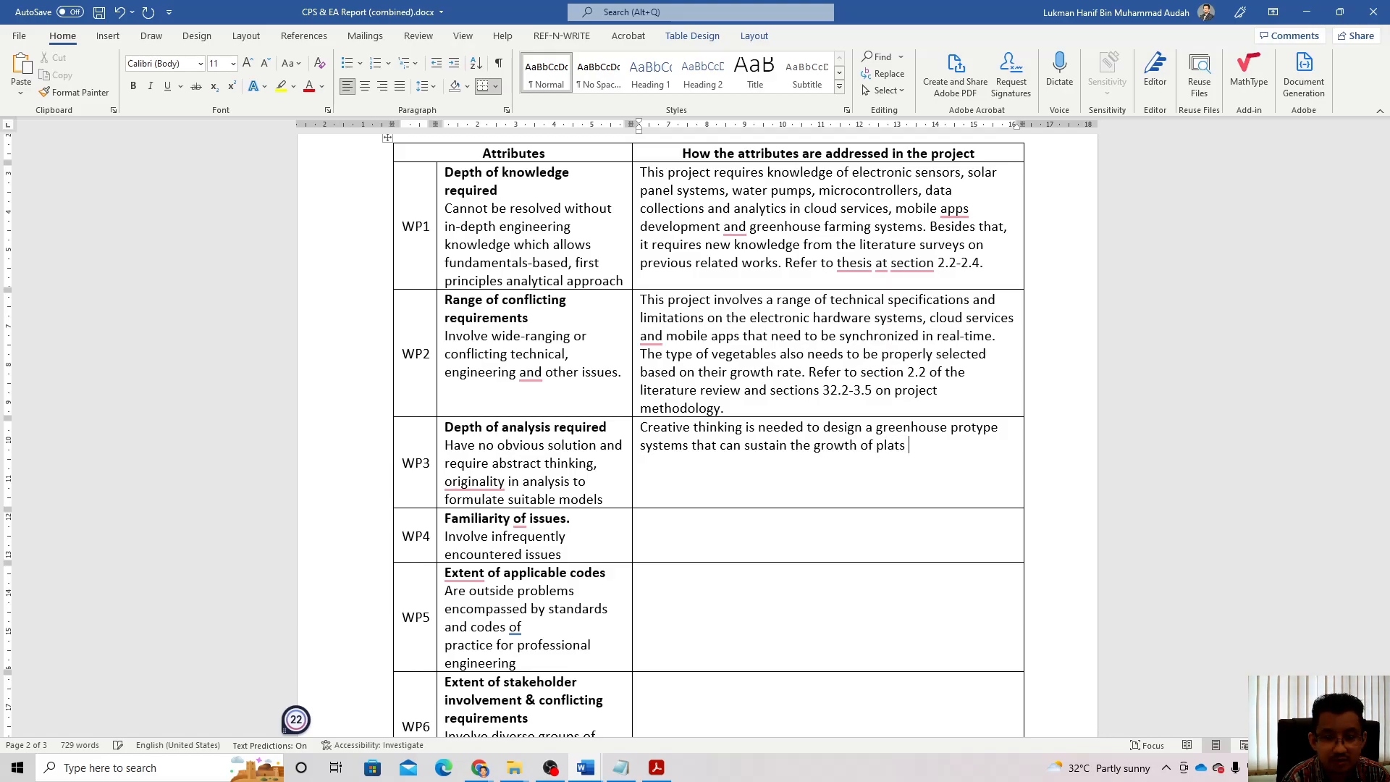
key(BackSpace)
key(BackSpace)
text(nts )
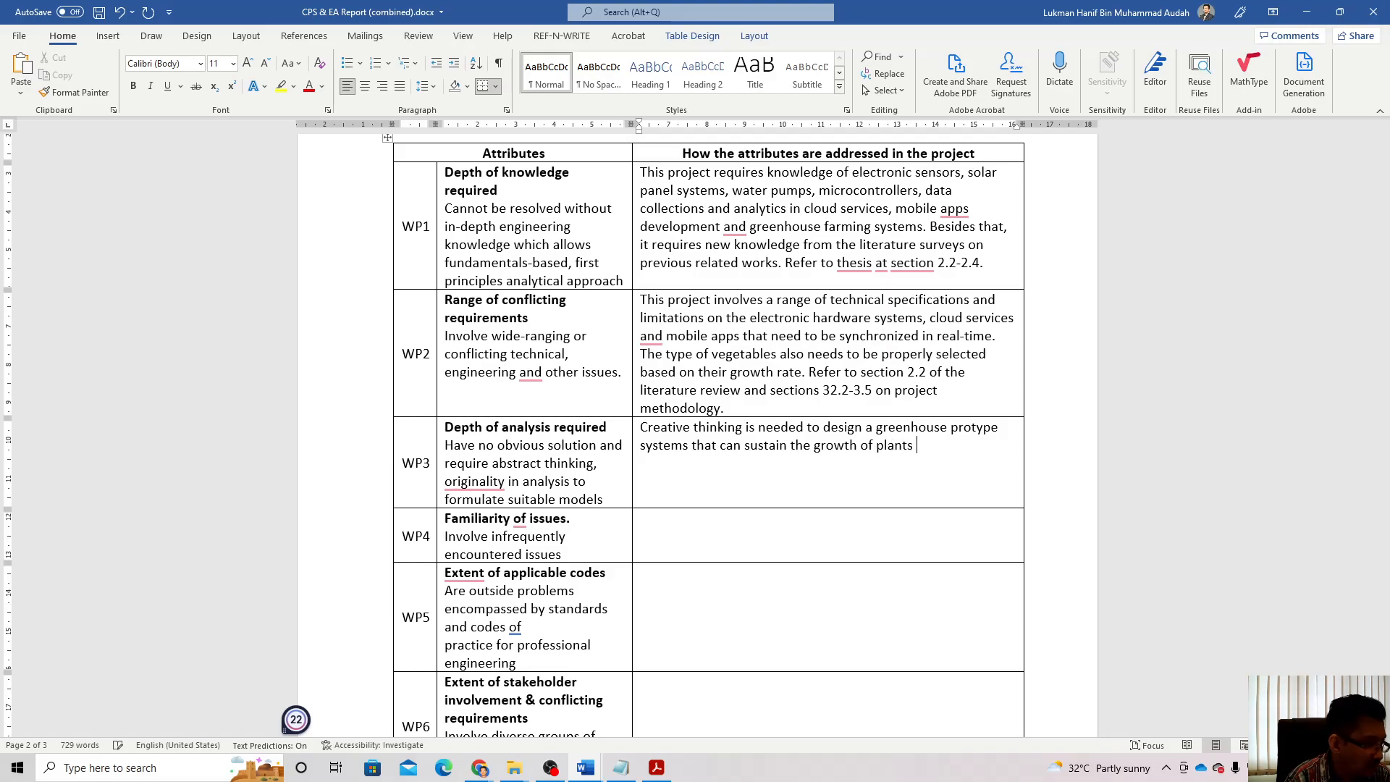
text(witho)
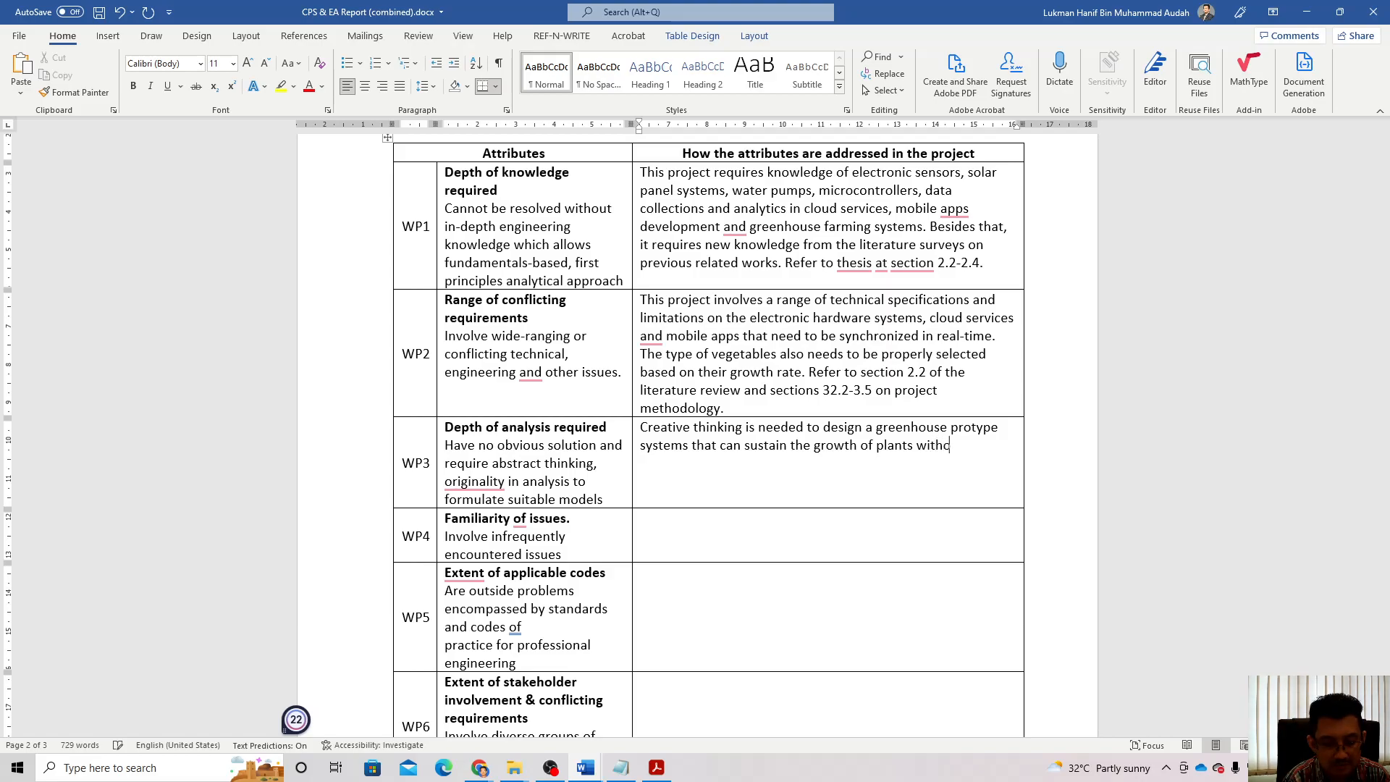
text(ut human intervent)
text(ion.)
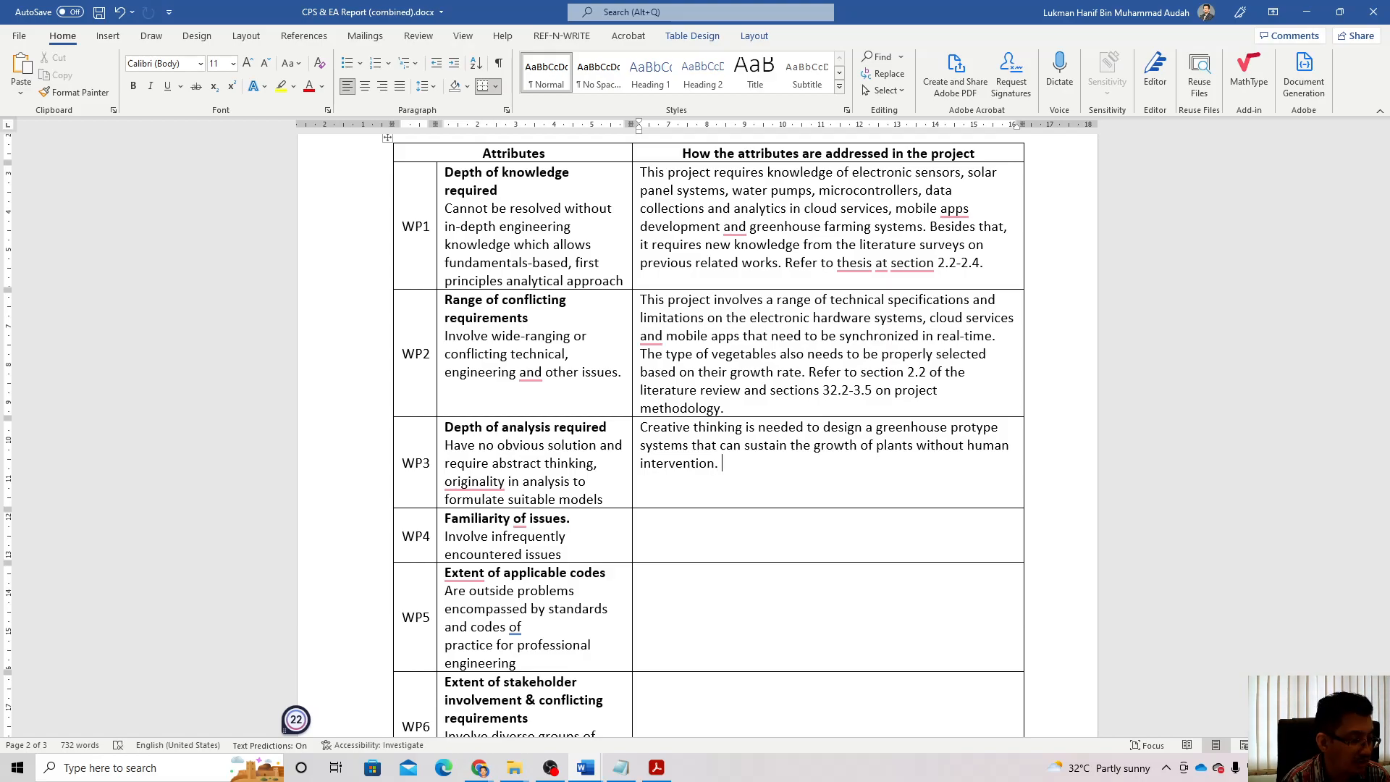
text( Anal)
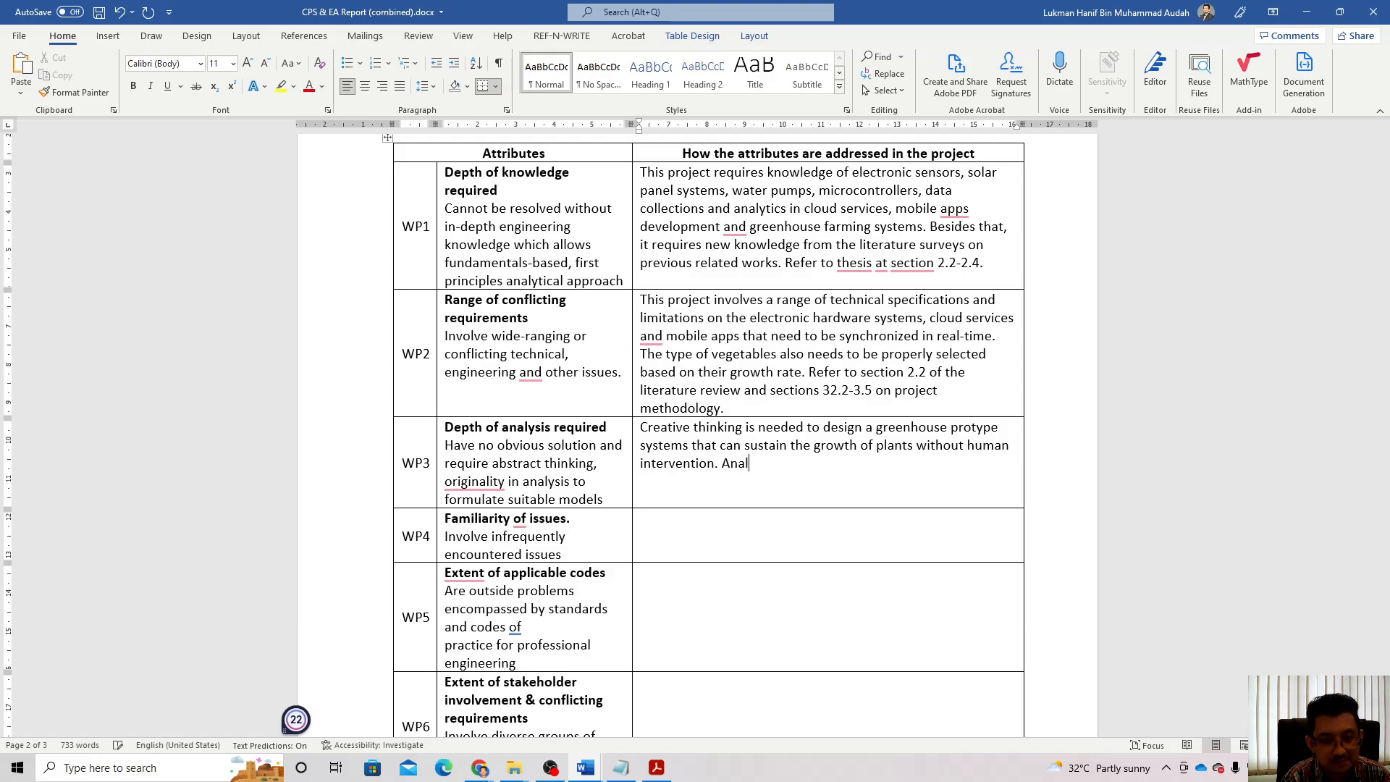
text(ysis)
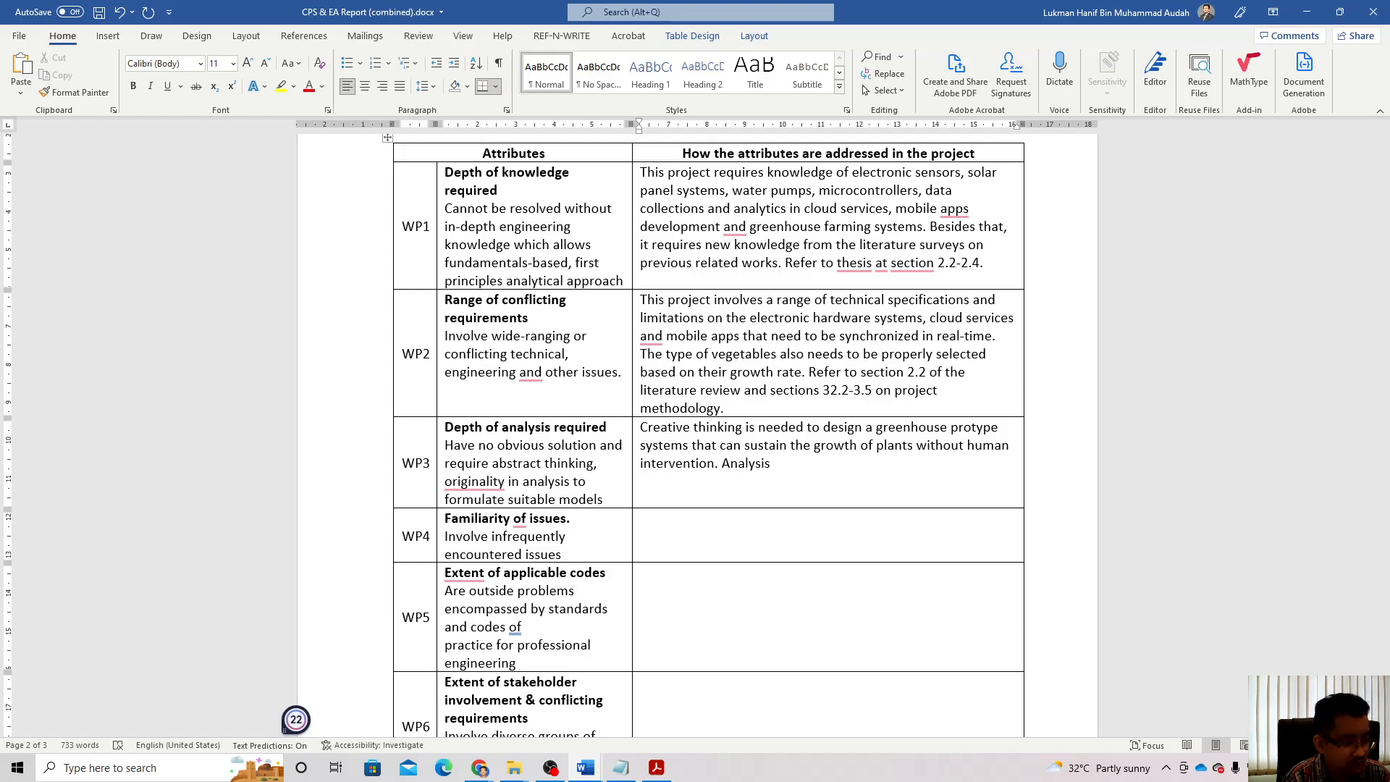
text( of req)
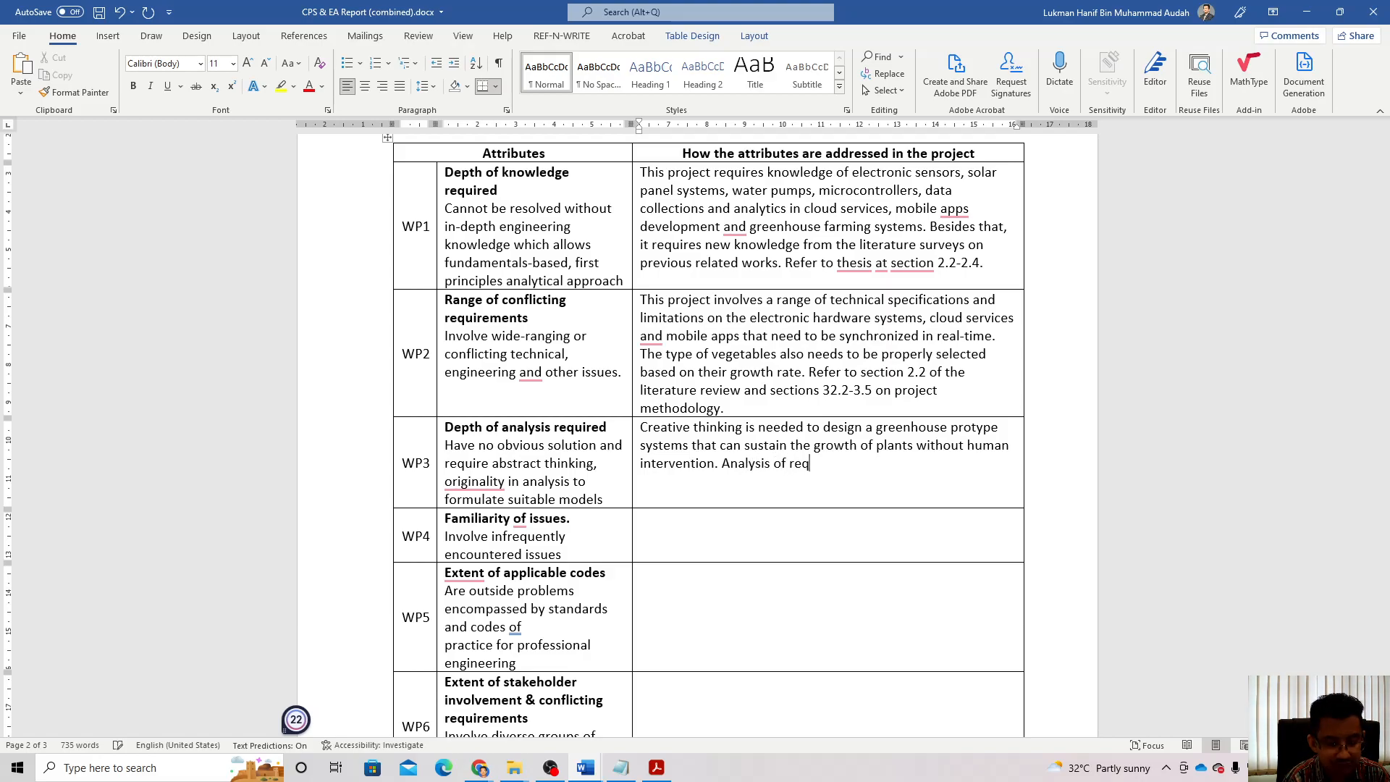
text(uired)
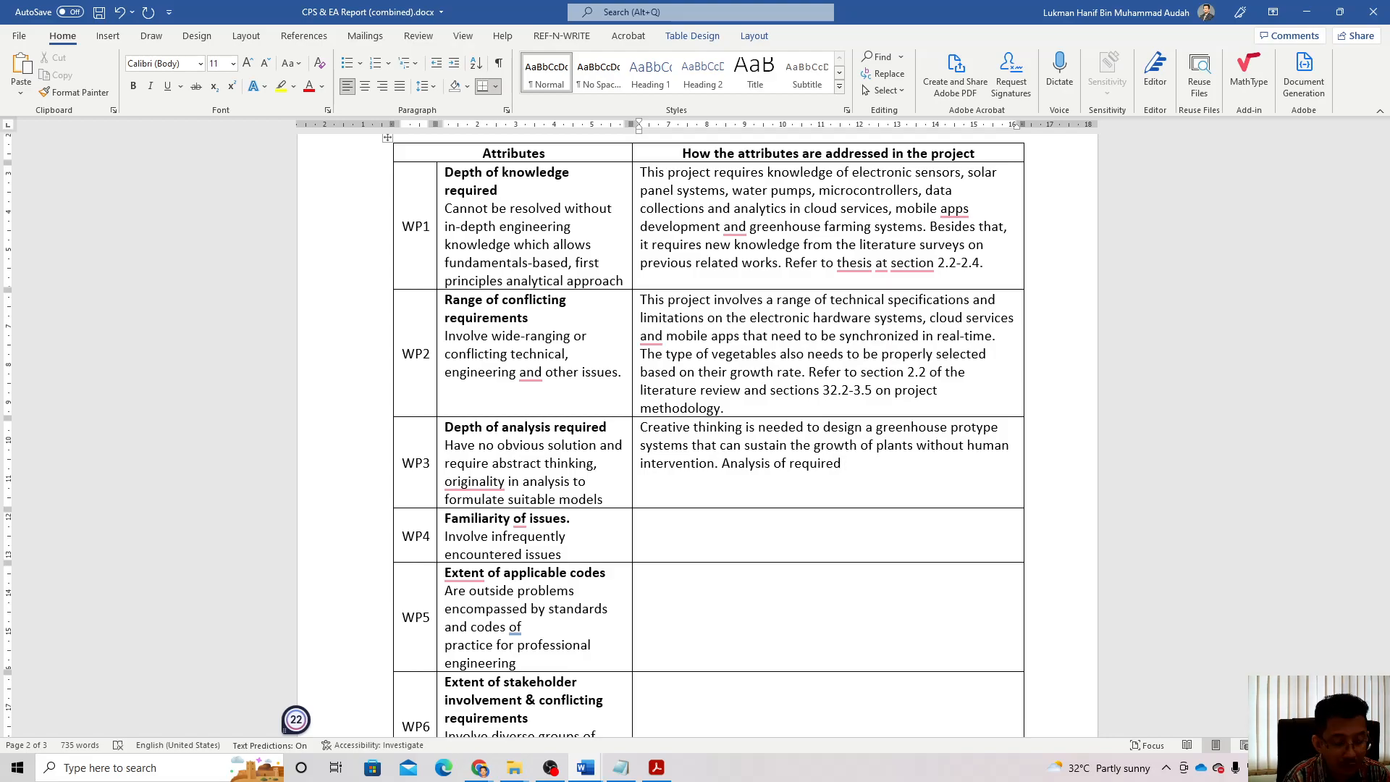
text( voltage a)
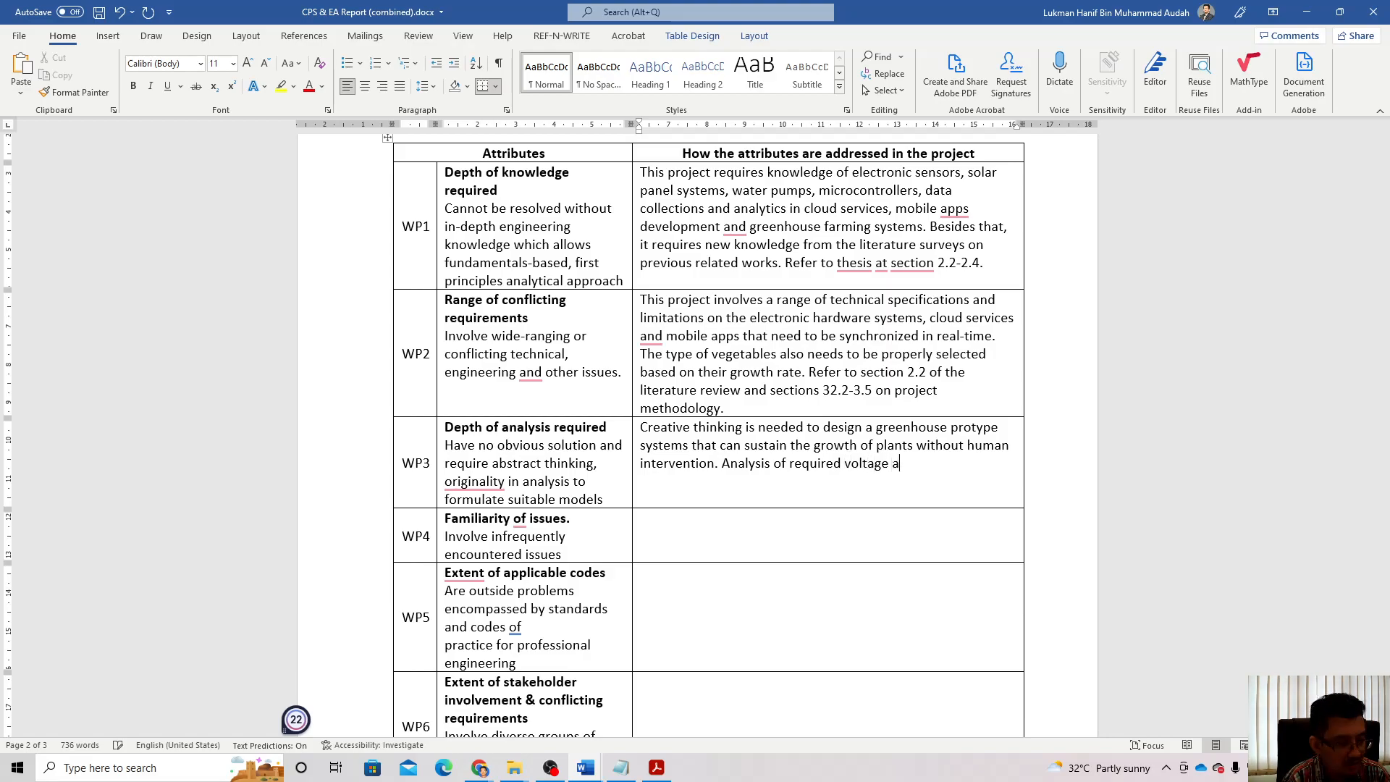
text(nd curr)
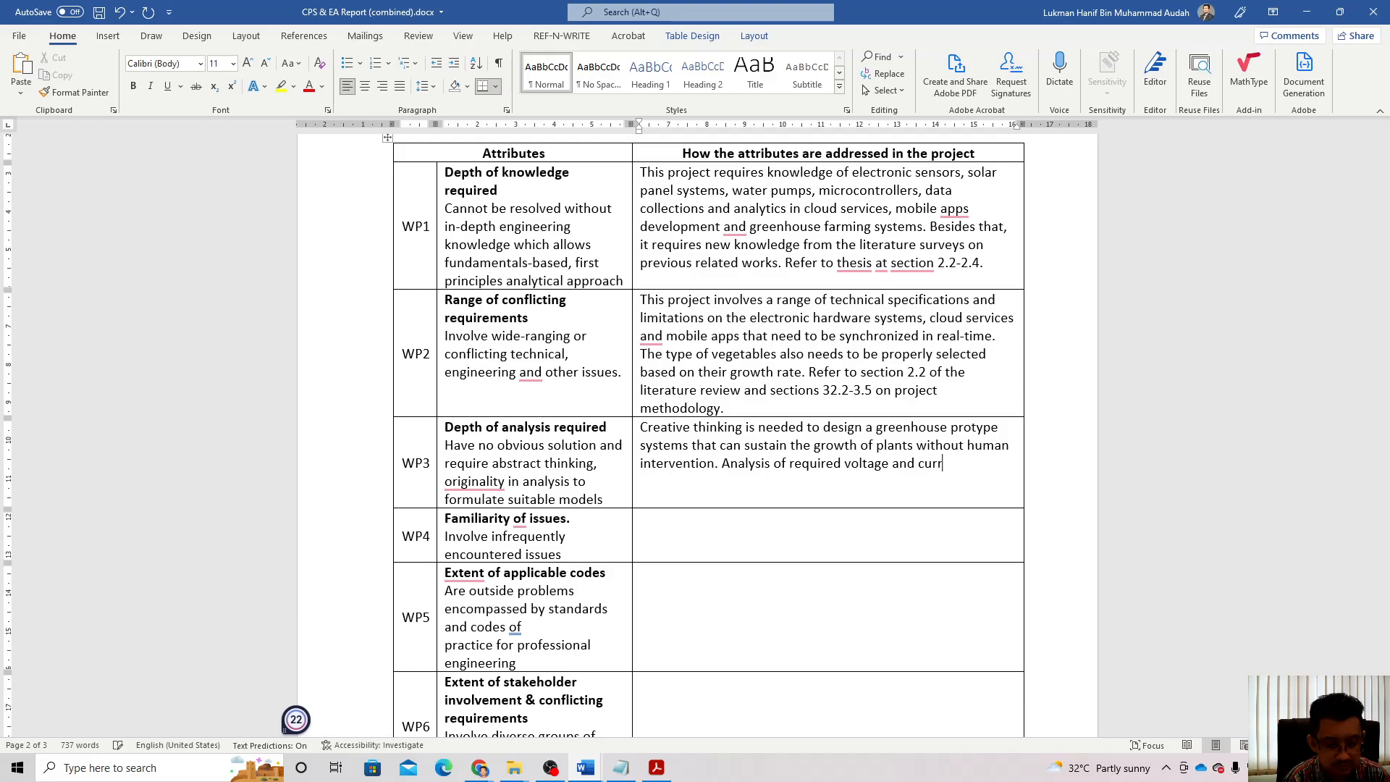
text(en ts )
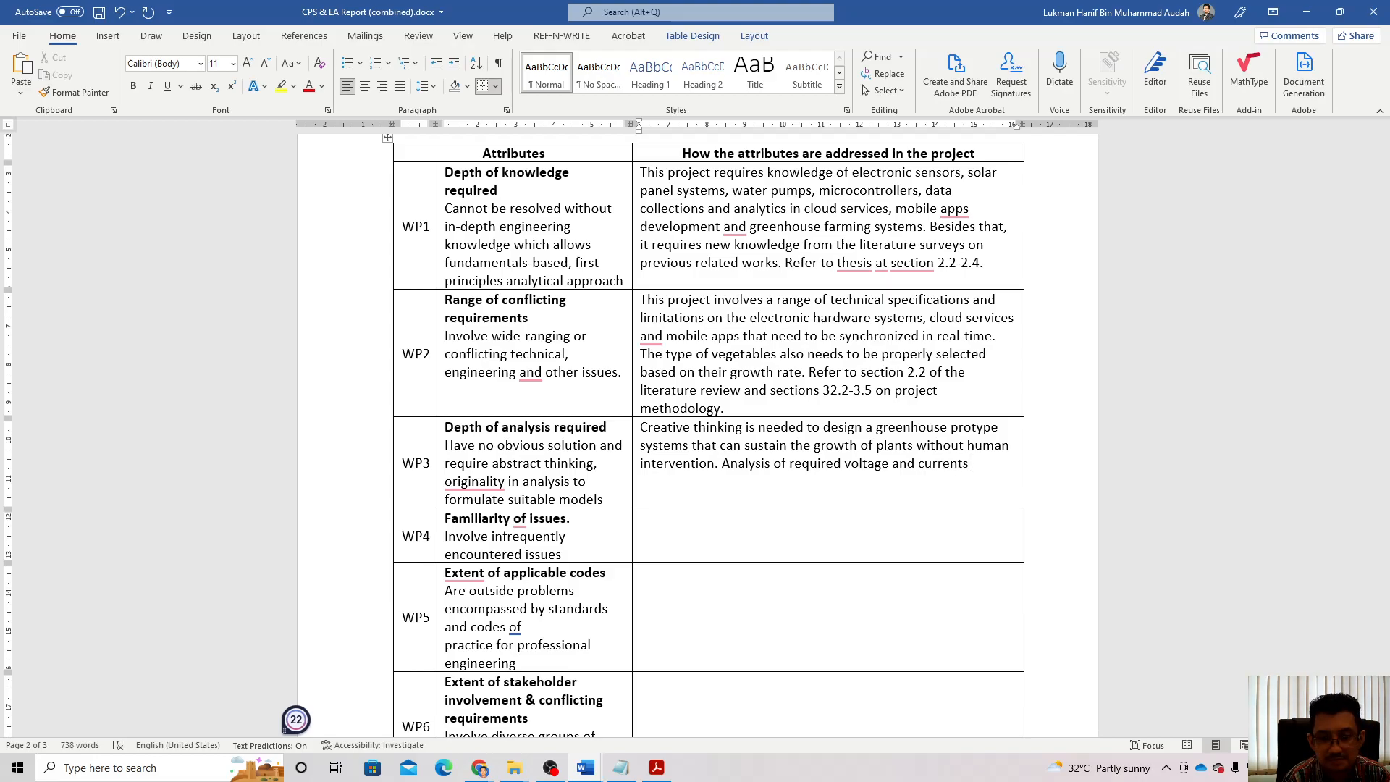
text(is needed )
text(to make sure )
text(the system)
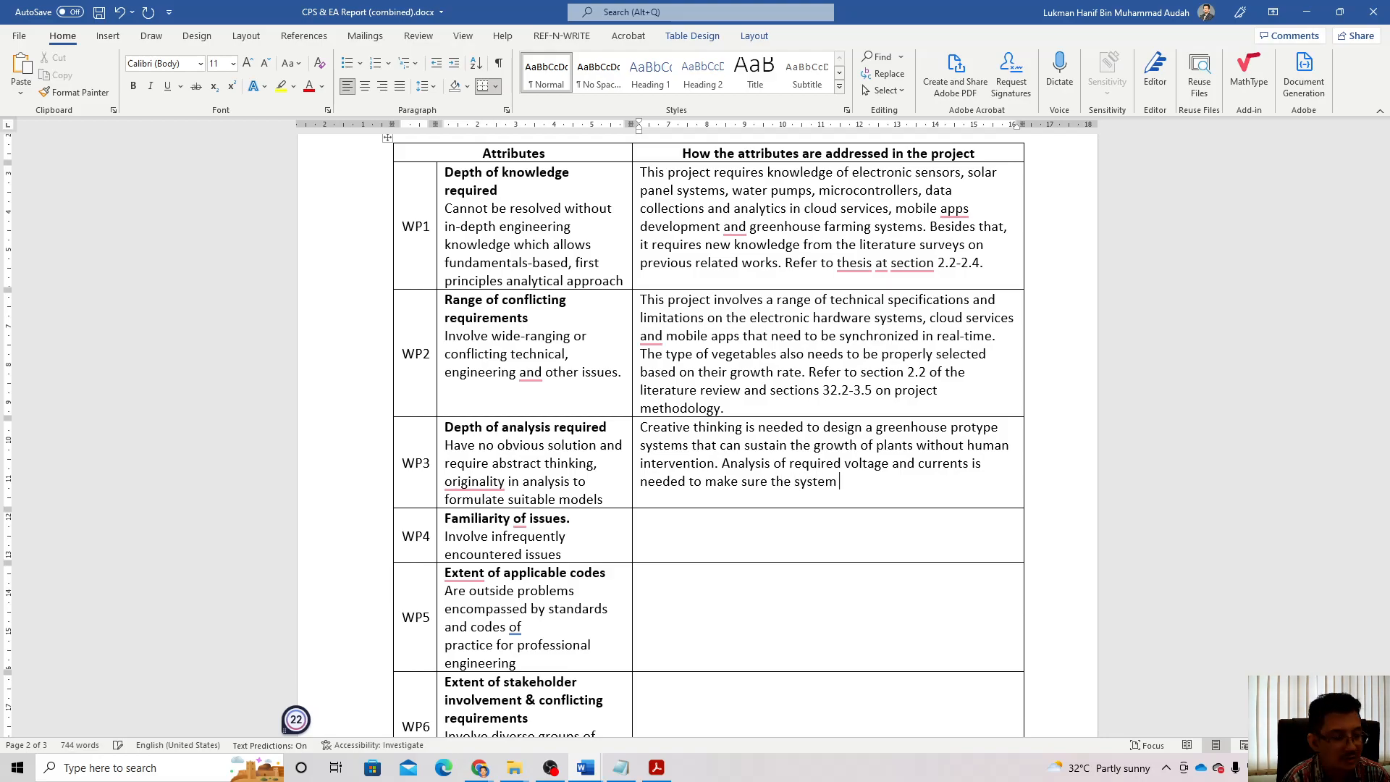
text( can)
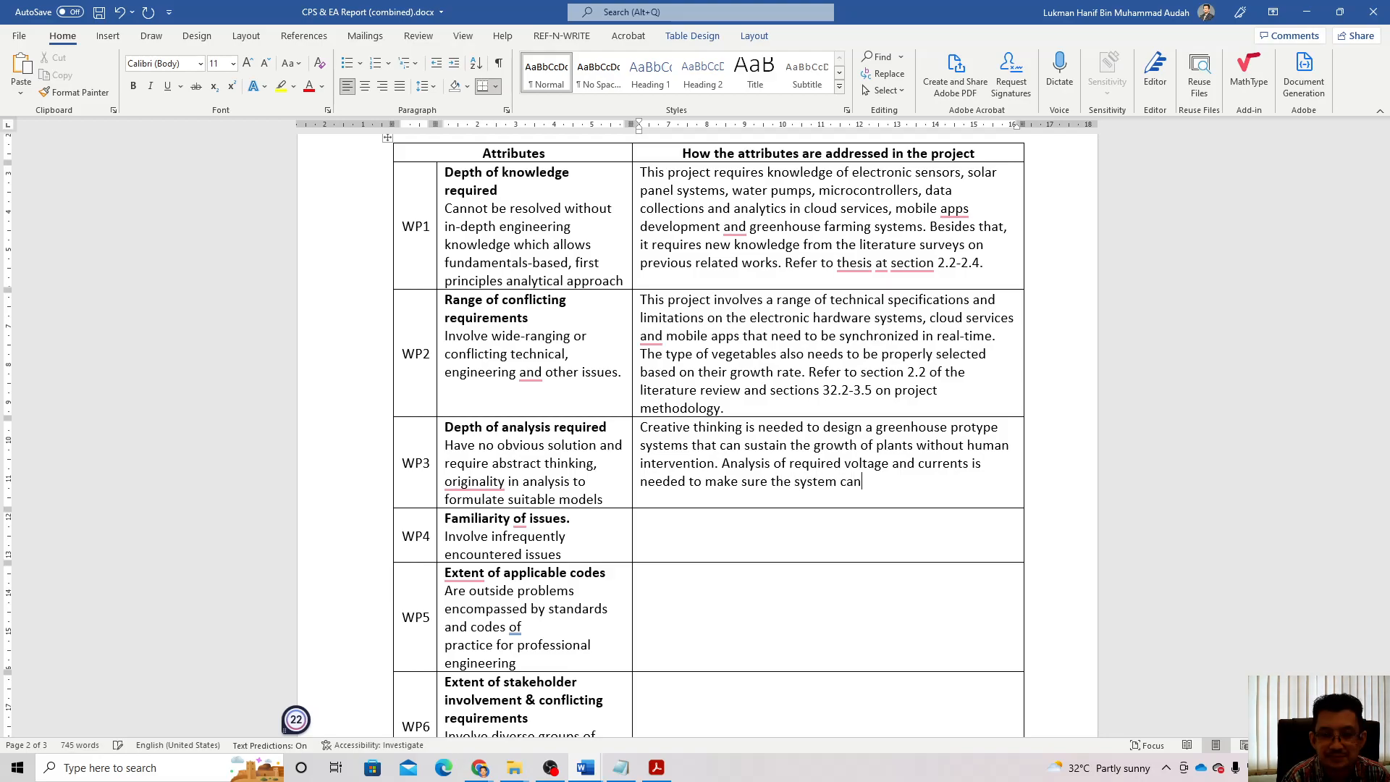
text( function)
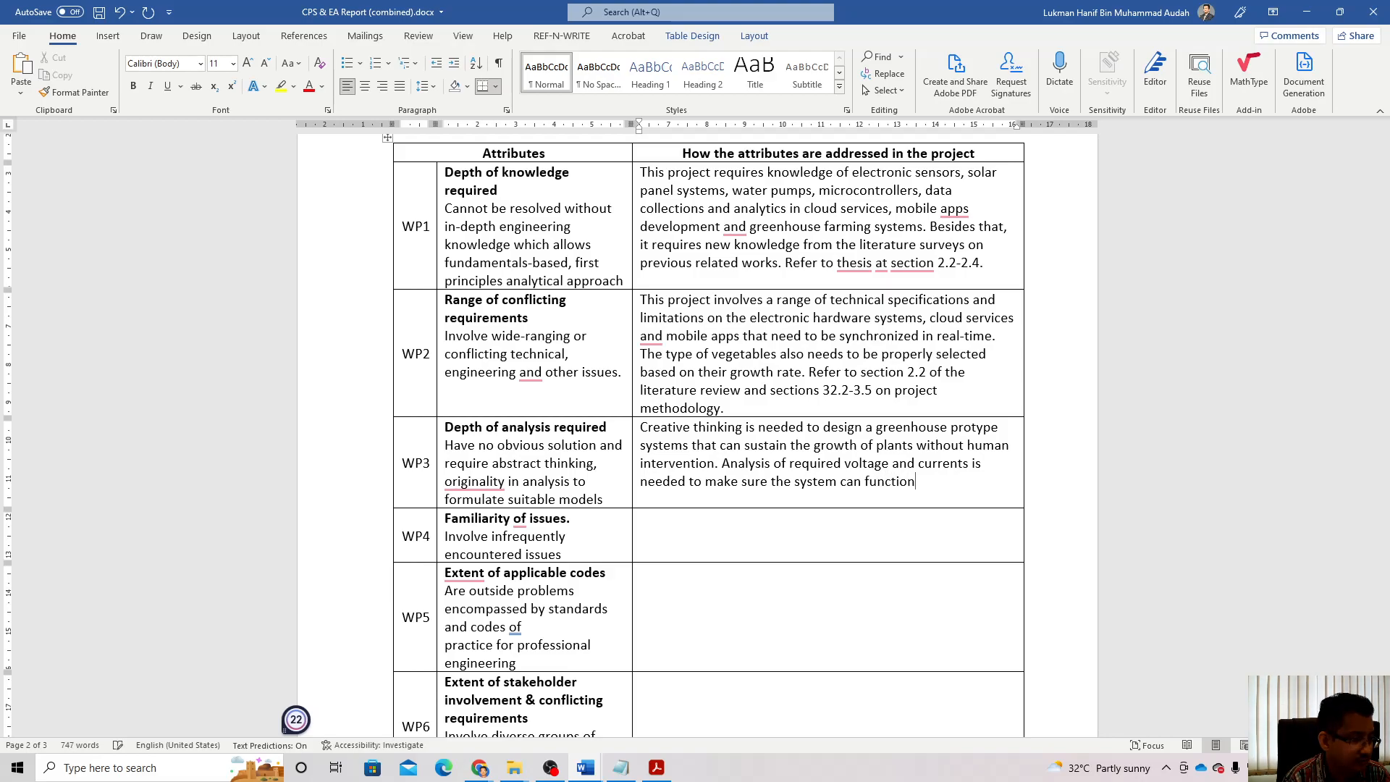
text( the wh)
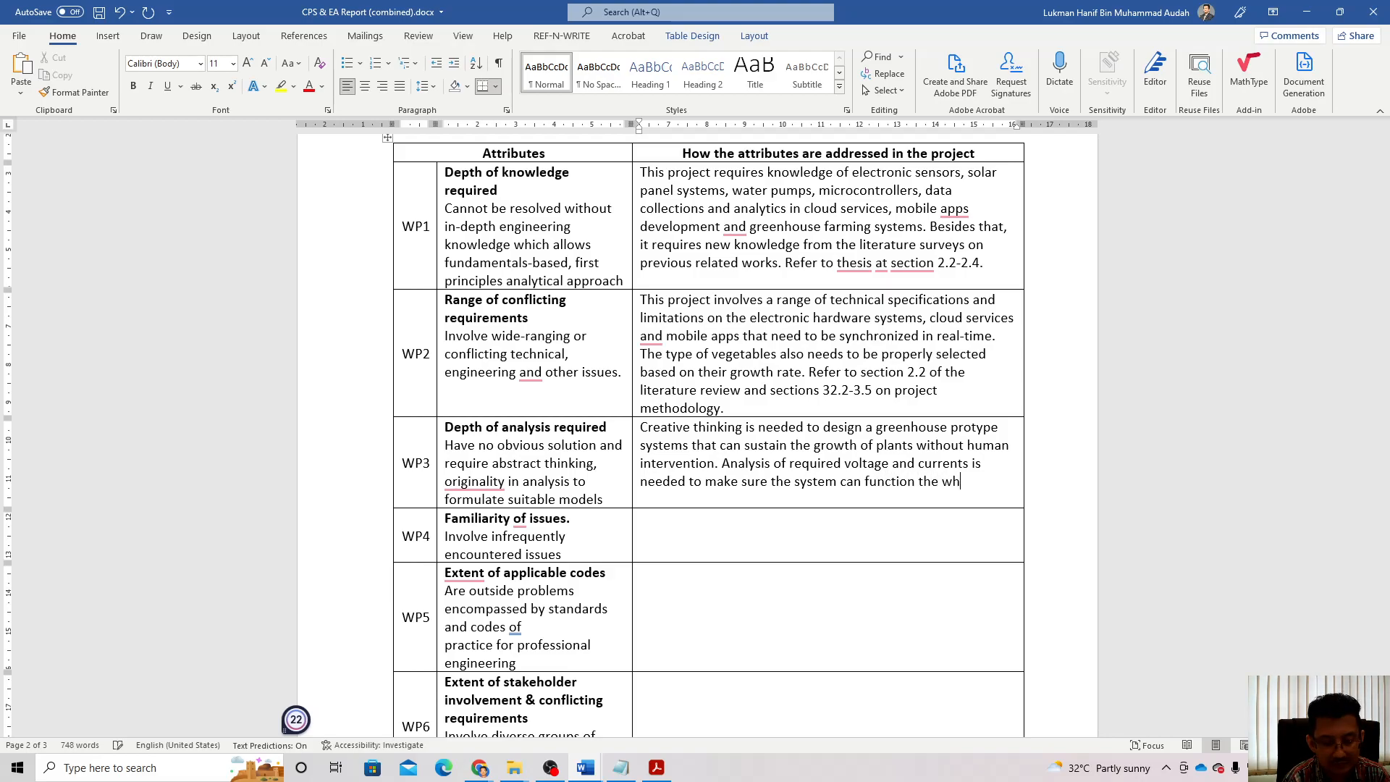
text(ole time )
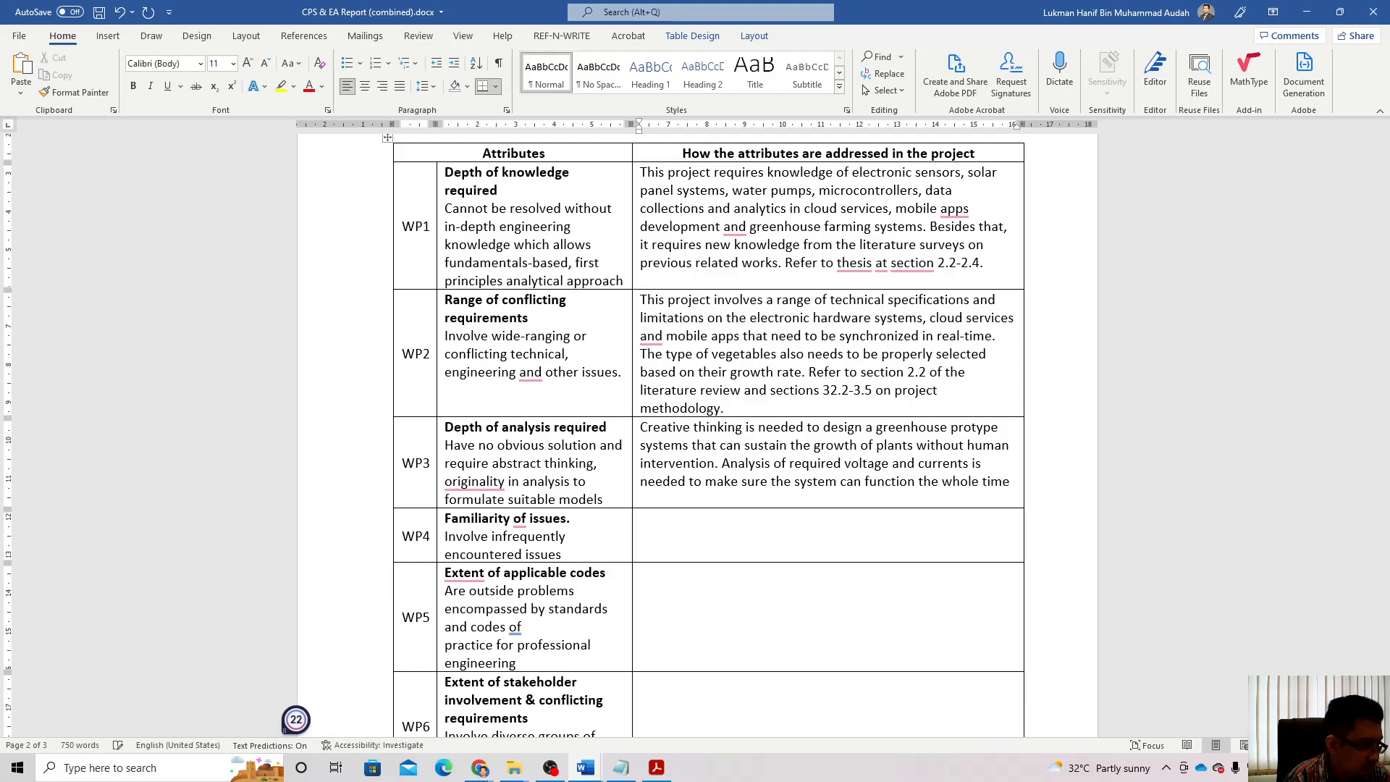
text(. In a)
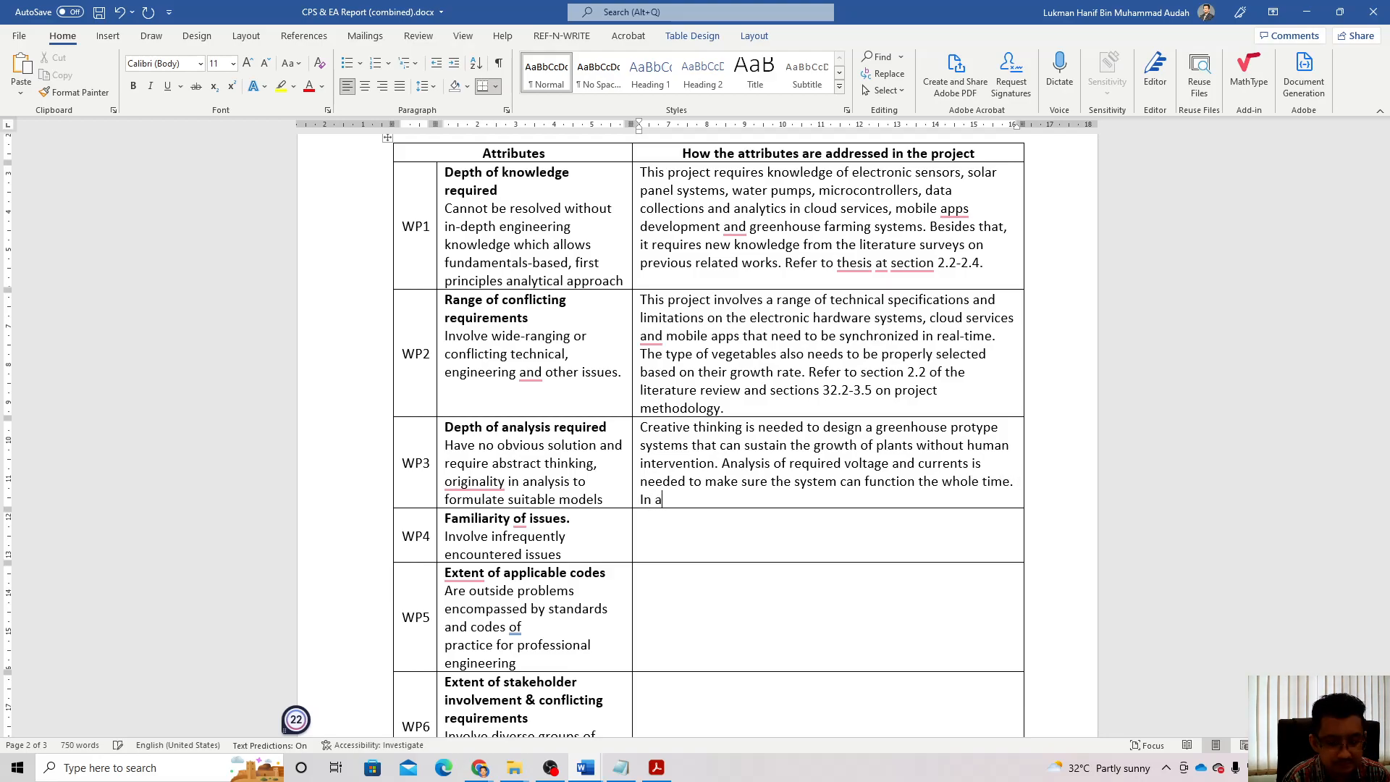
text(dition,)
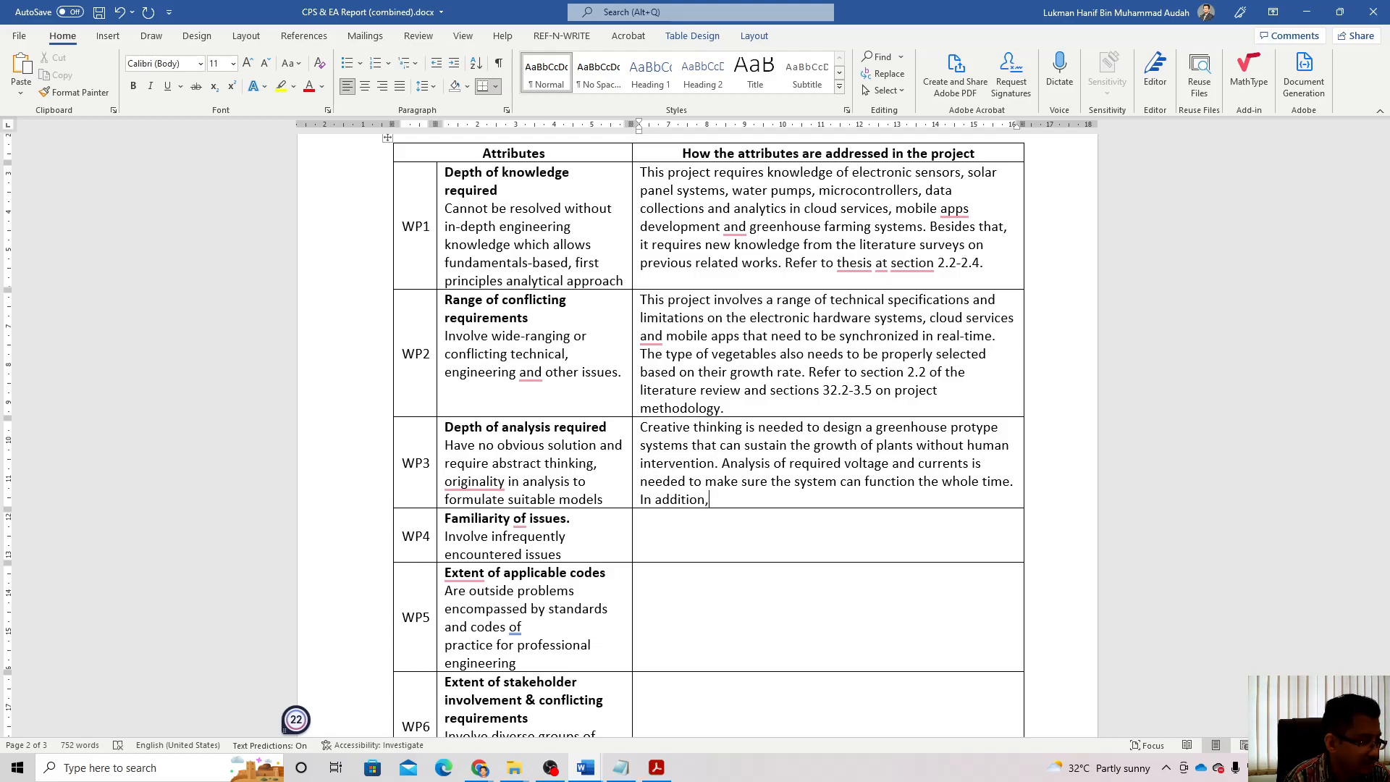
text( the c)
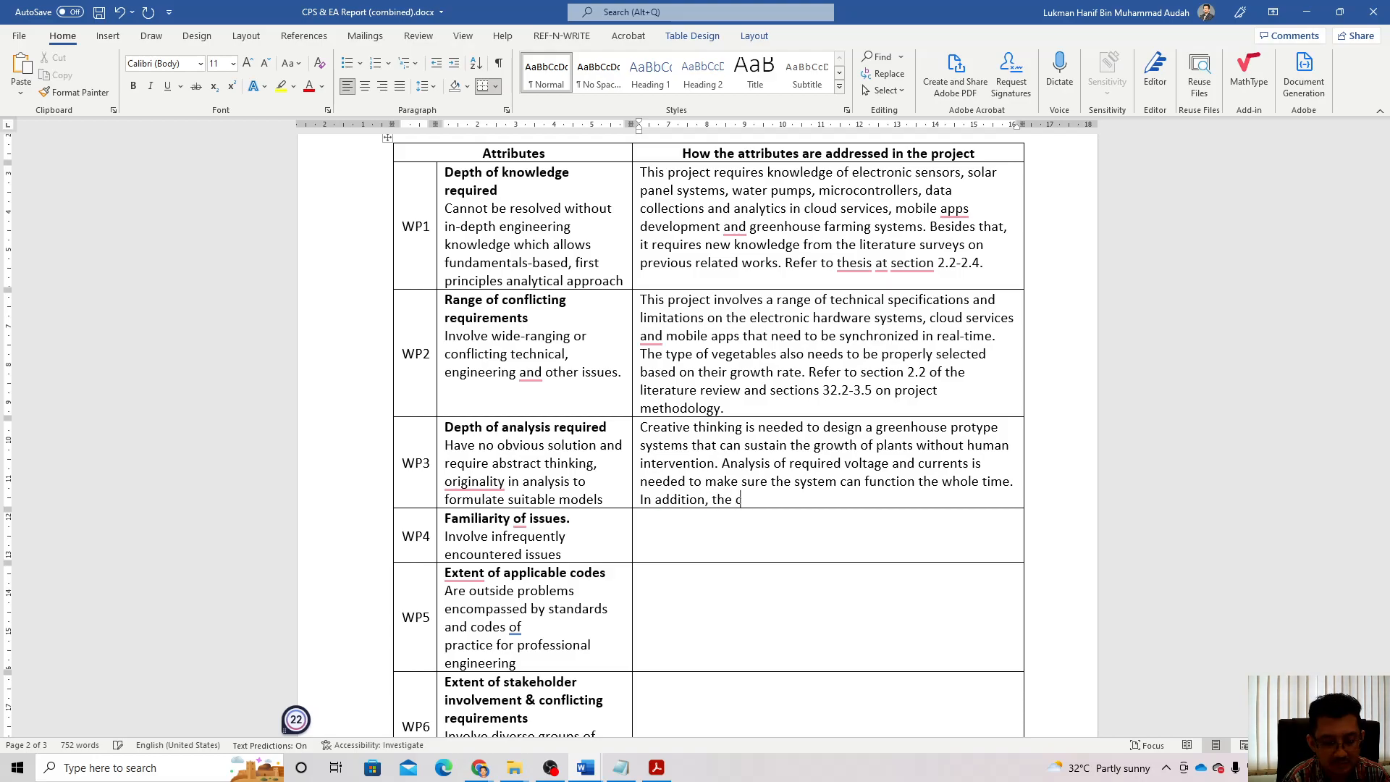
Step: Add that sensor data is analyzed to regulate water pumps and nutrients, correcting 'tge' and 'pumpps'
text(ollected data)
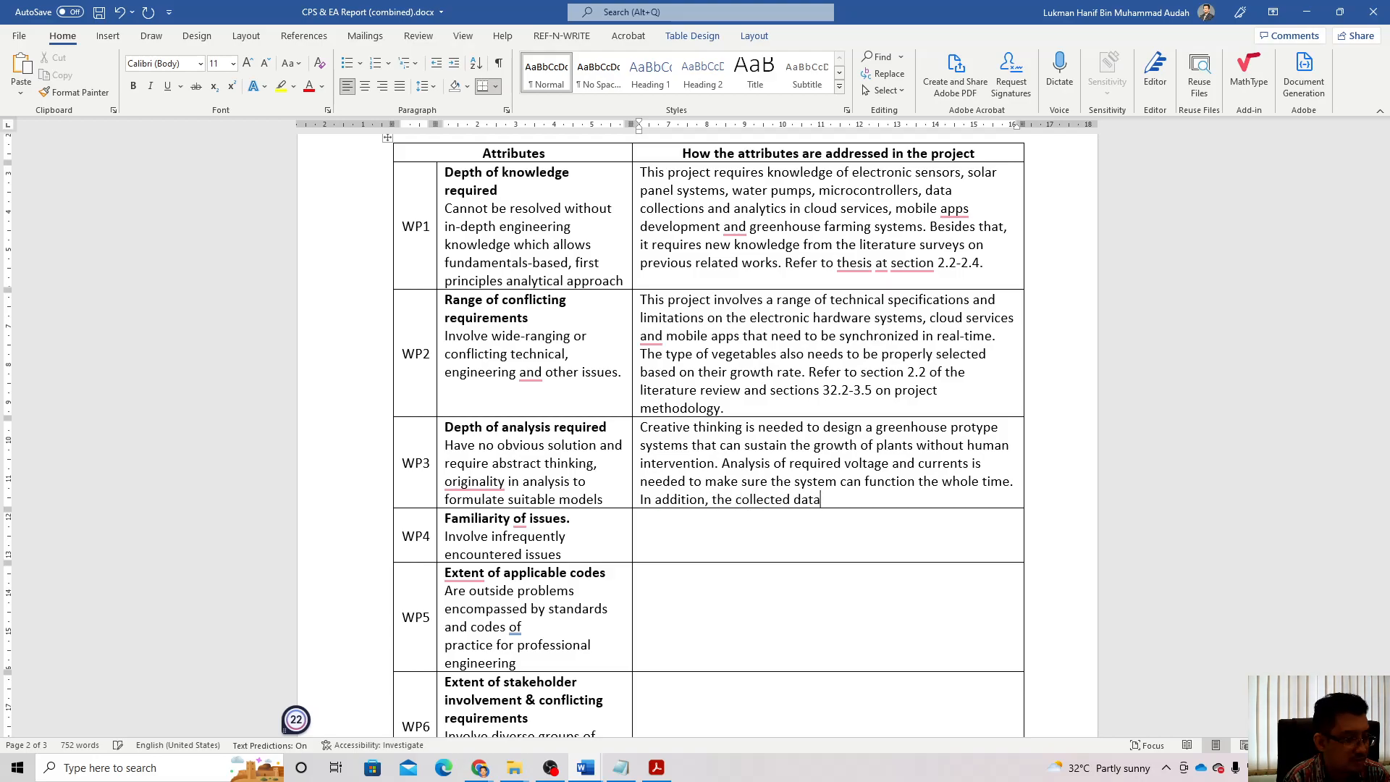
text( fr)
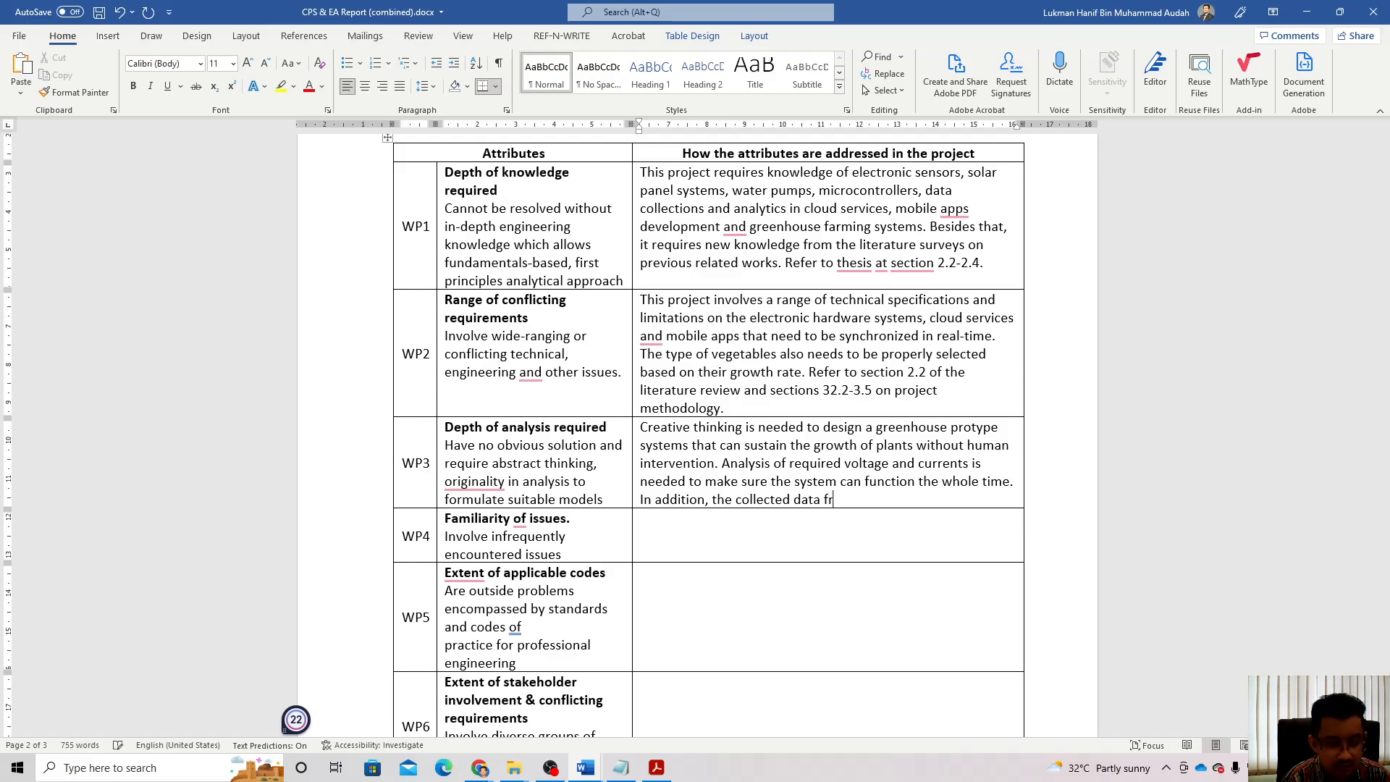
text(om t)
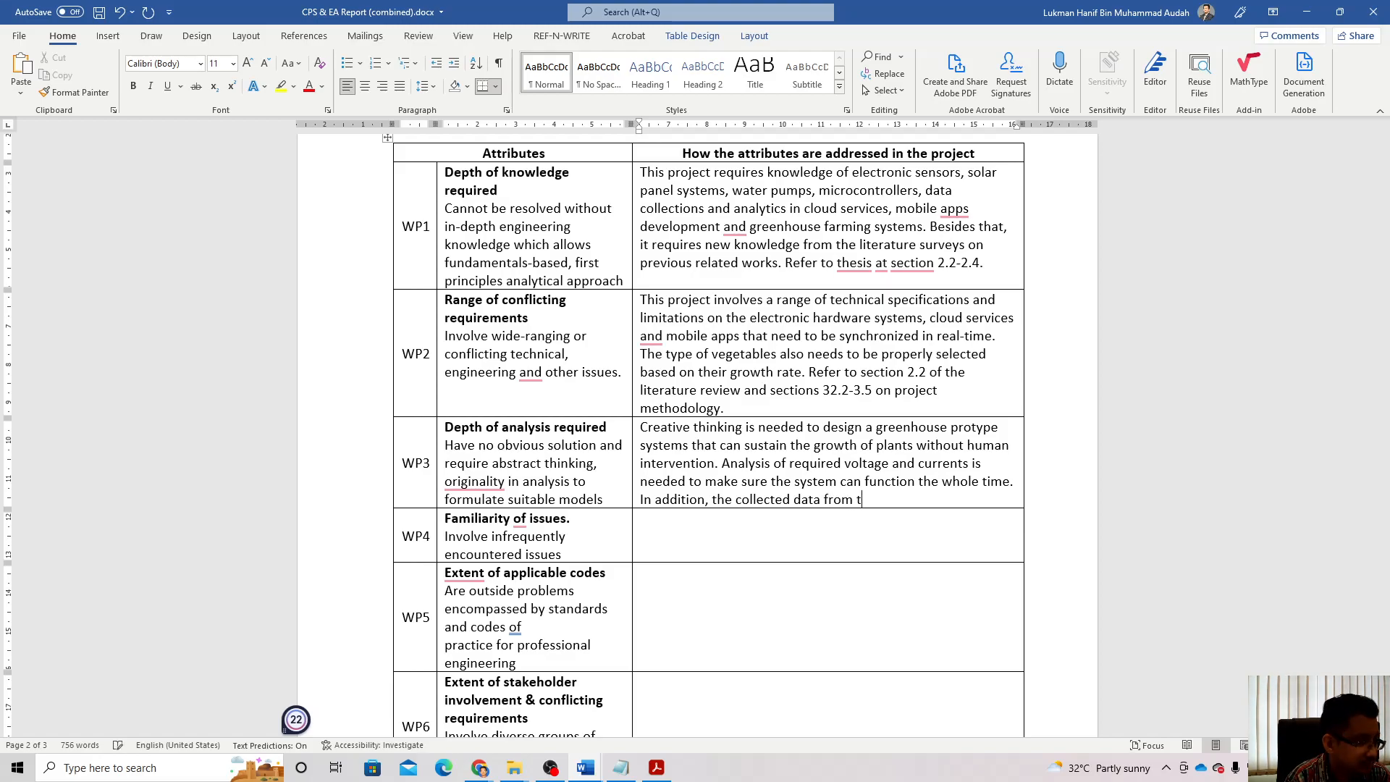
text(he sensors )
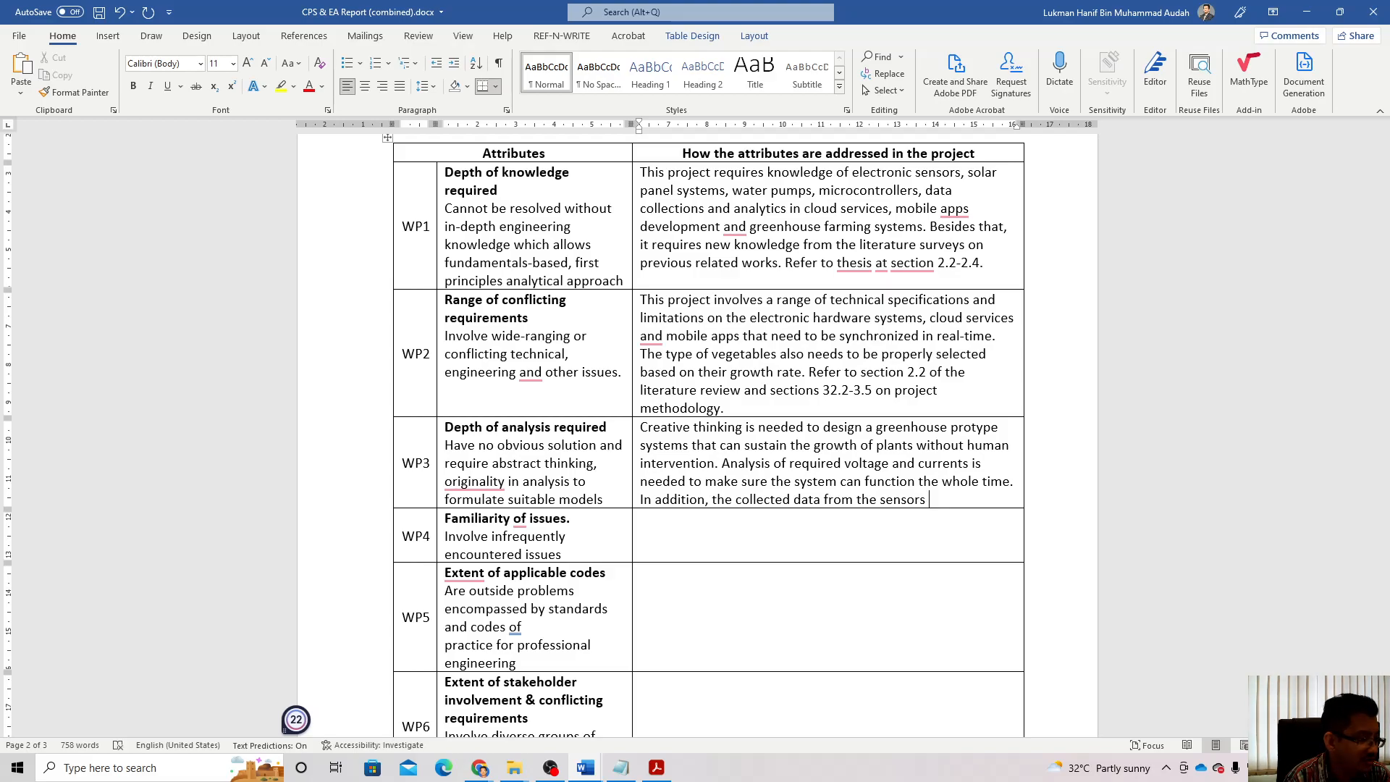
text(bee)
key(BackSpace)
key(BackSpace)
key(BackSpace)
text(need to)
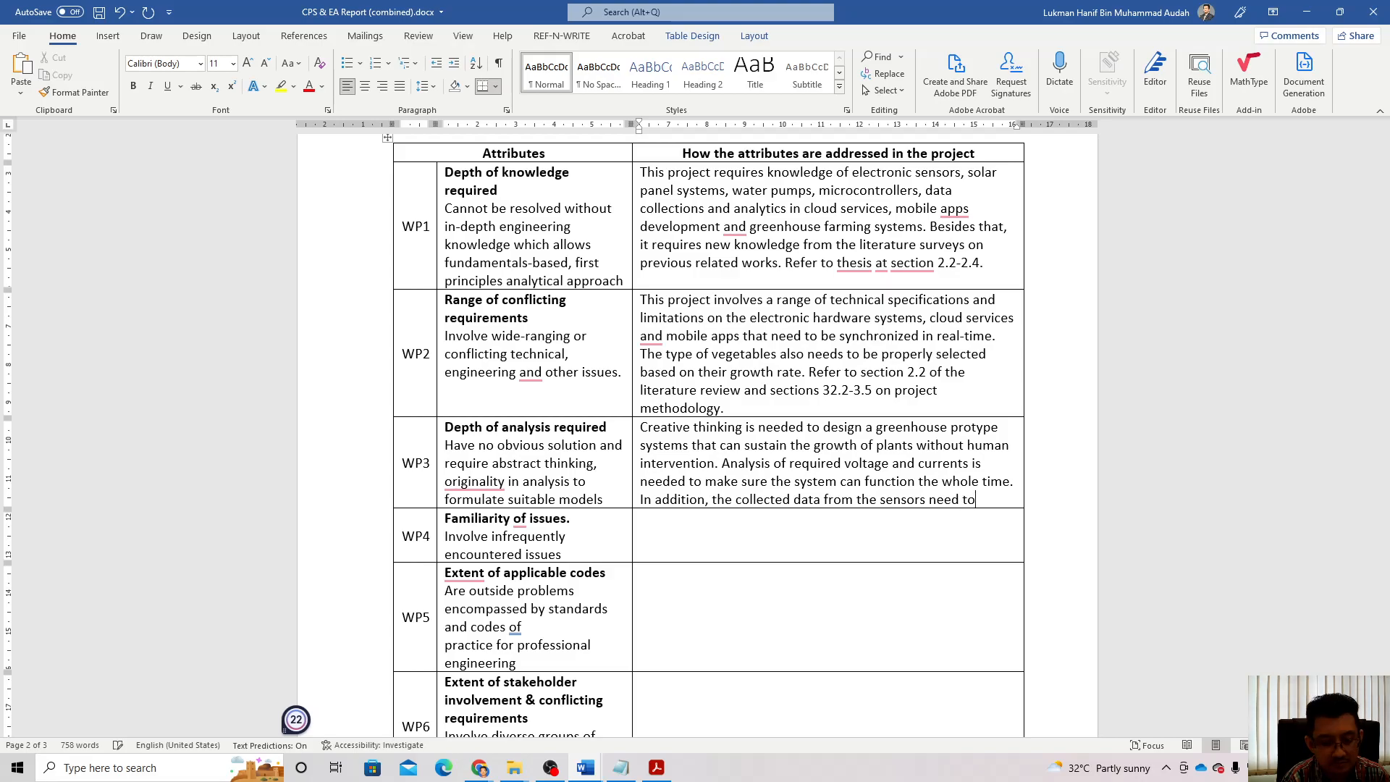
text( be analyzed to regulate)
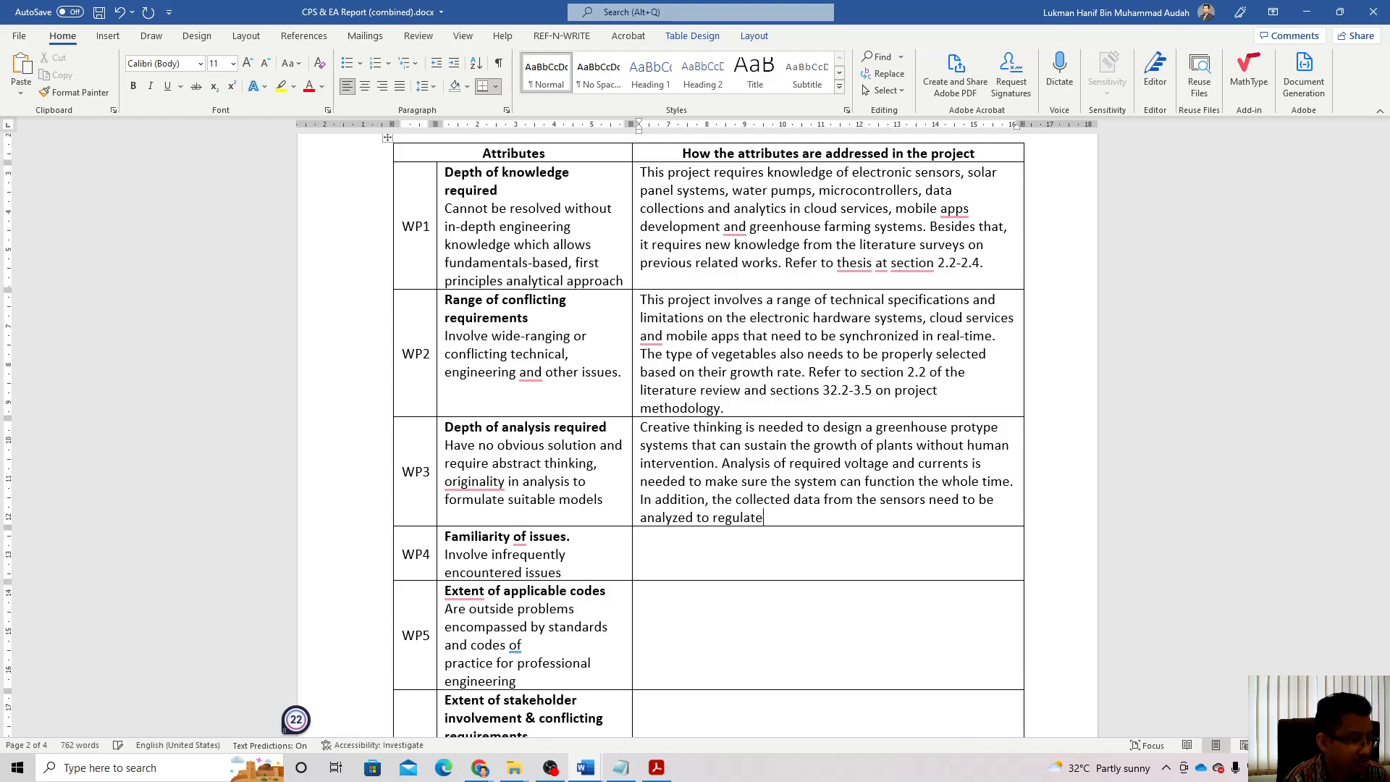
text( tge )
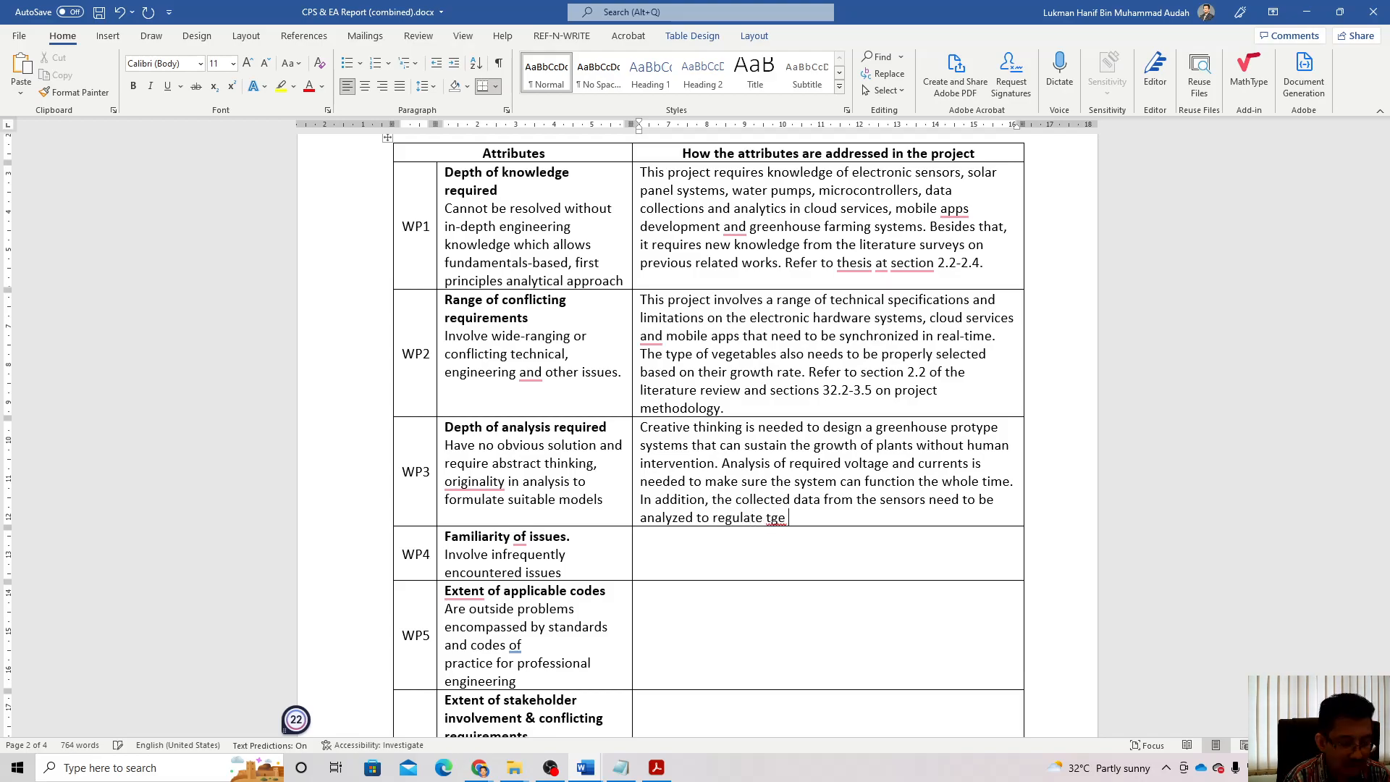
text(water pum)
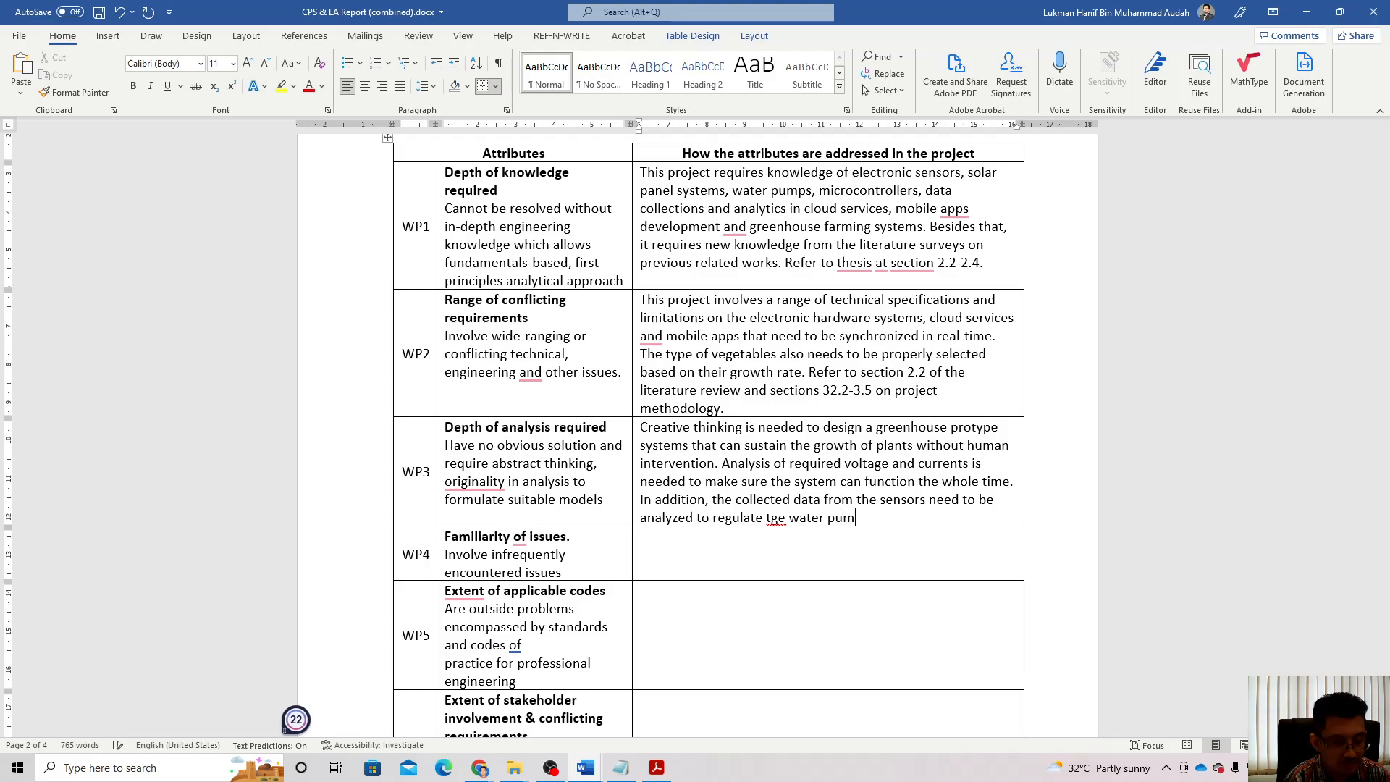
text(pps and nu)
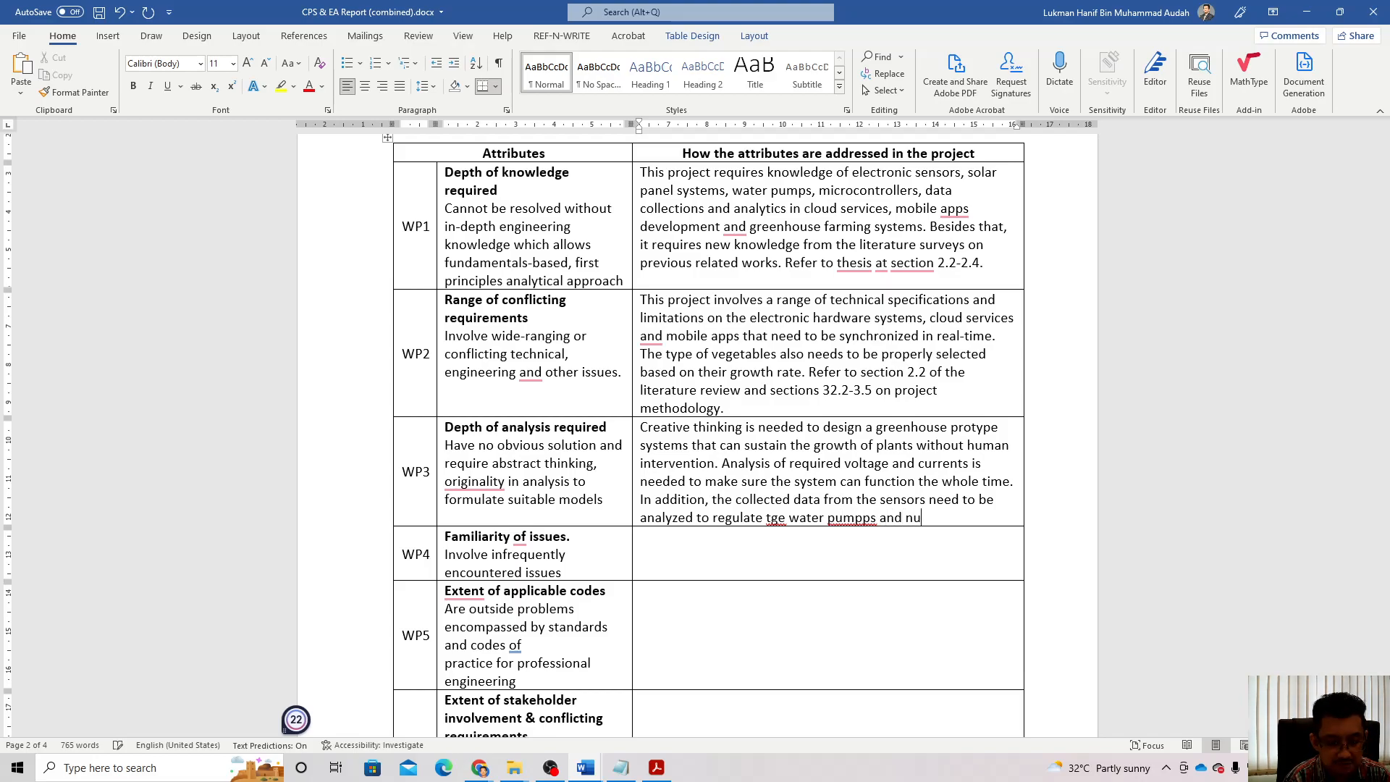
text(trient)
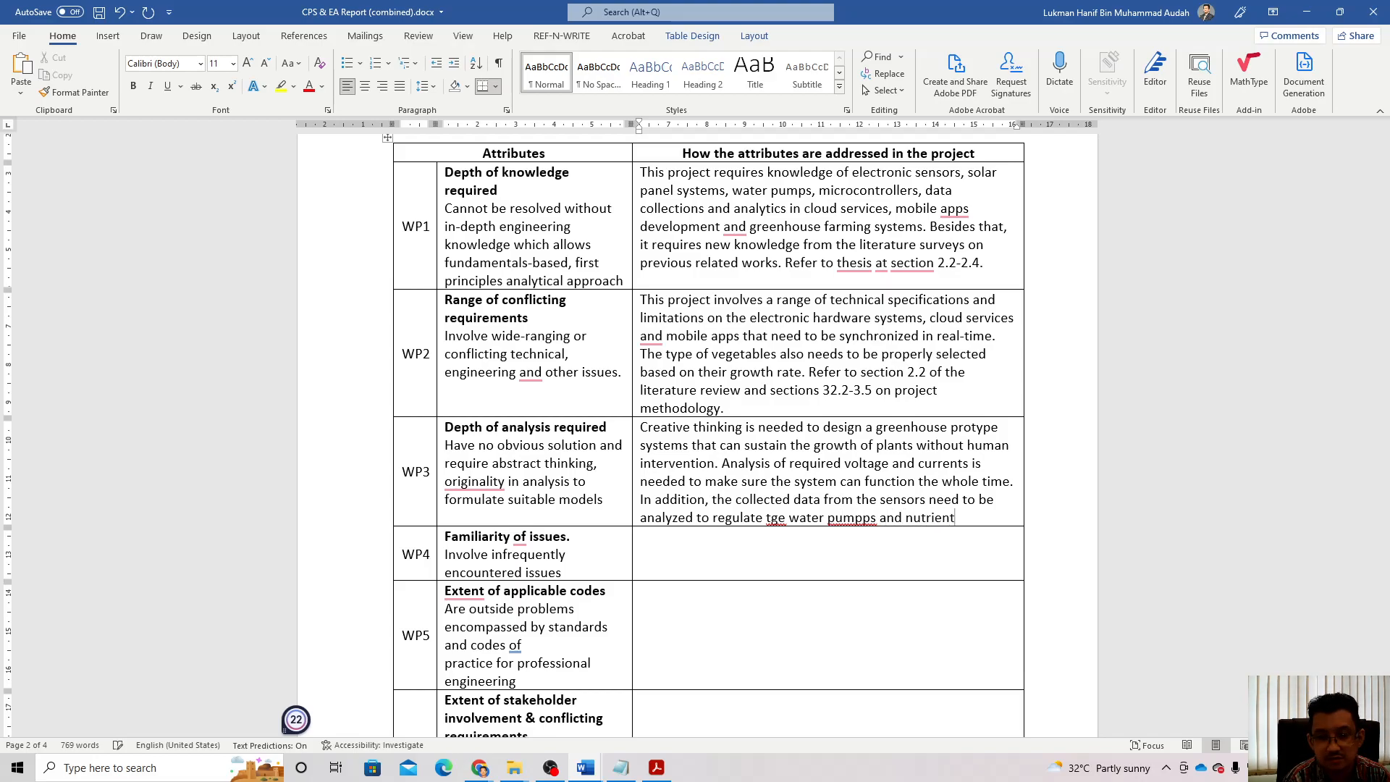
text( levels.)
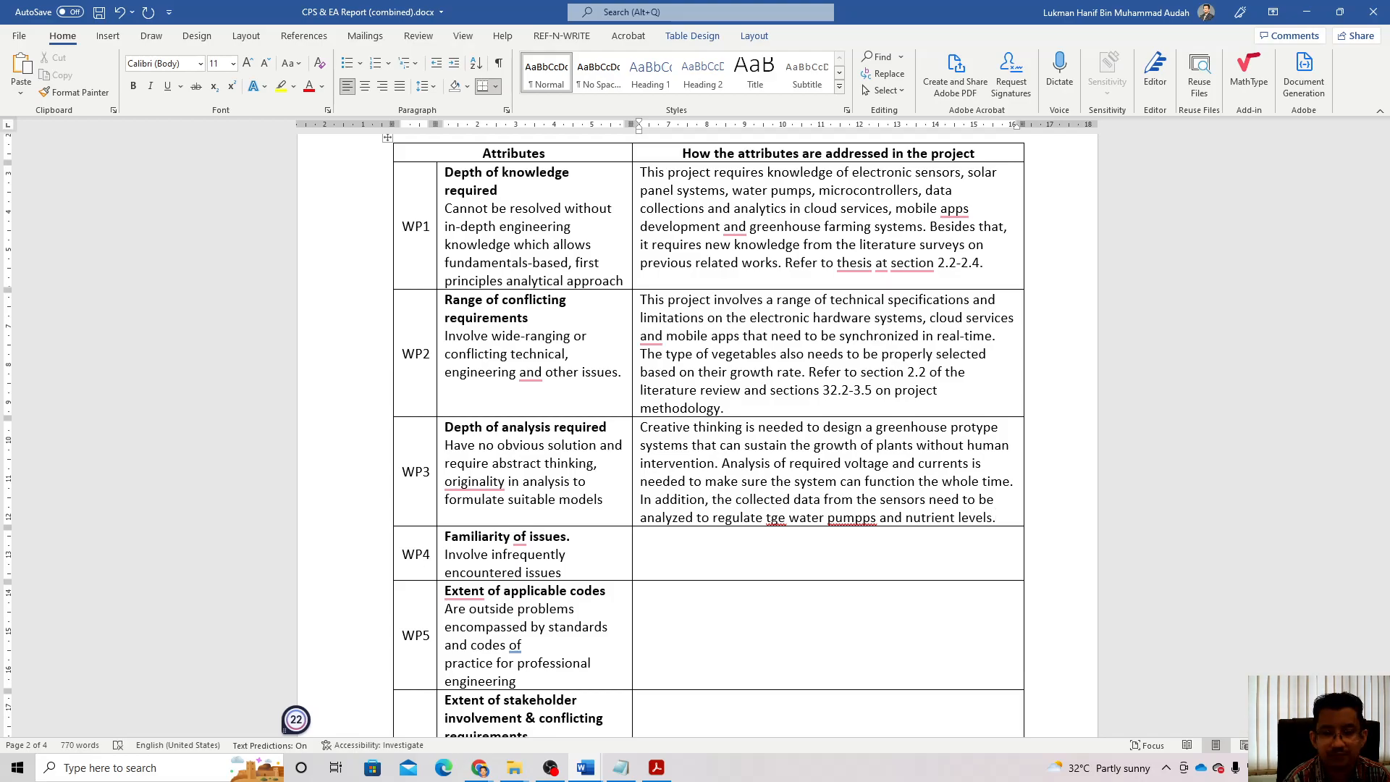
click(776, 519)
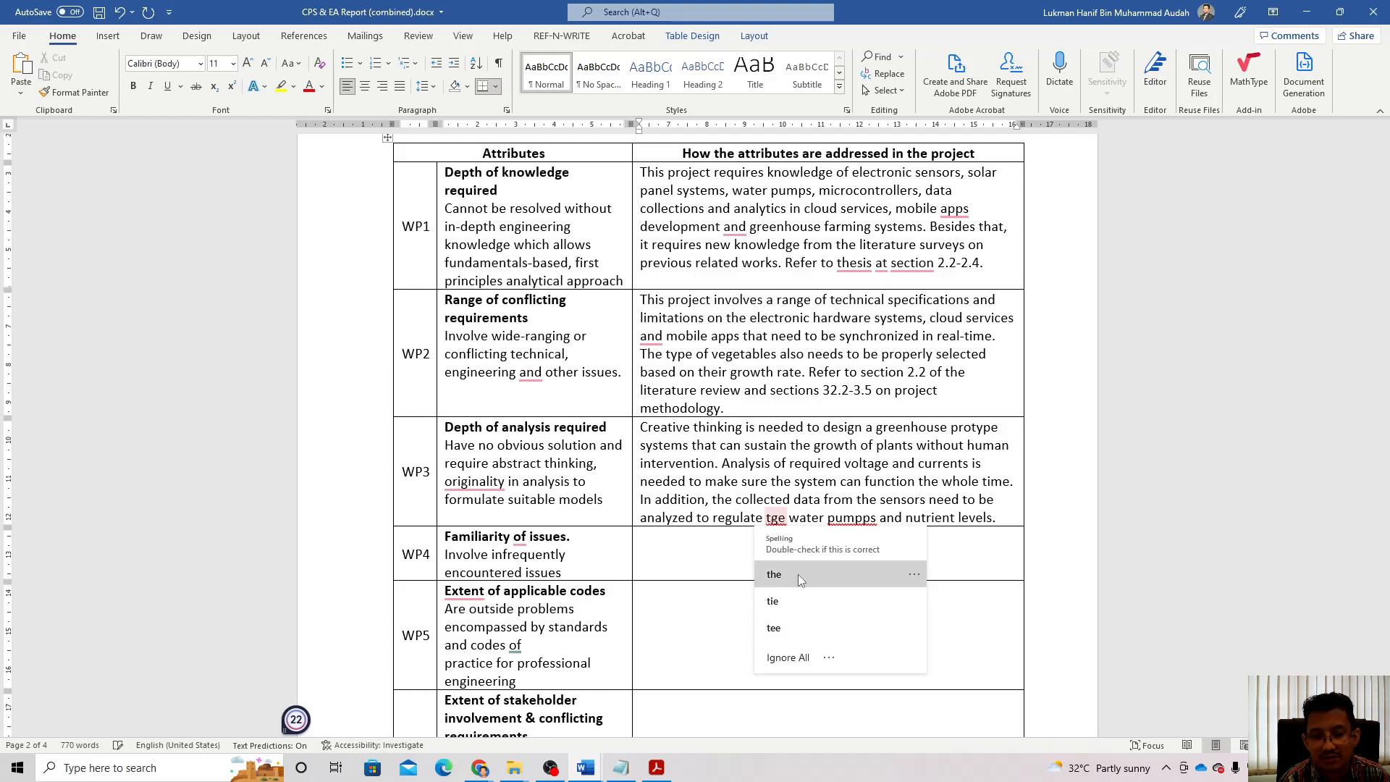
click(774, 574)
click(853, 518)
click(871, 572)
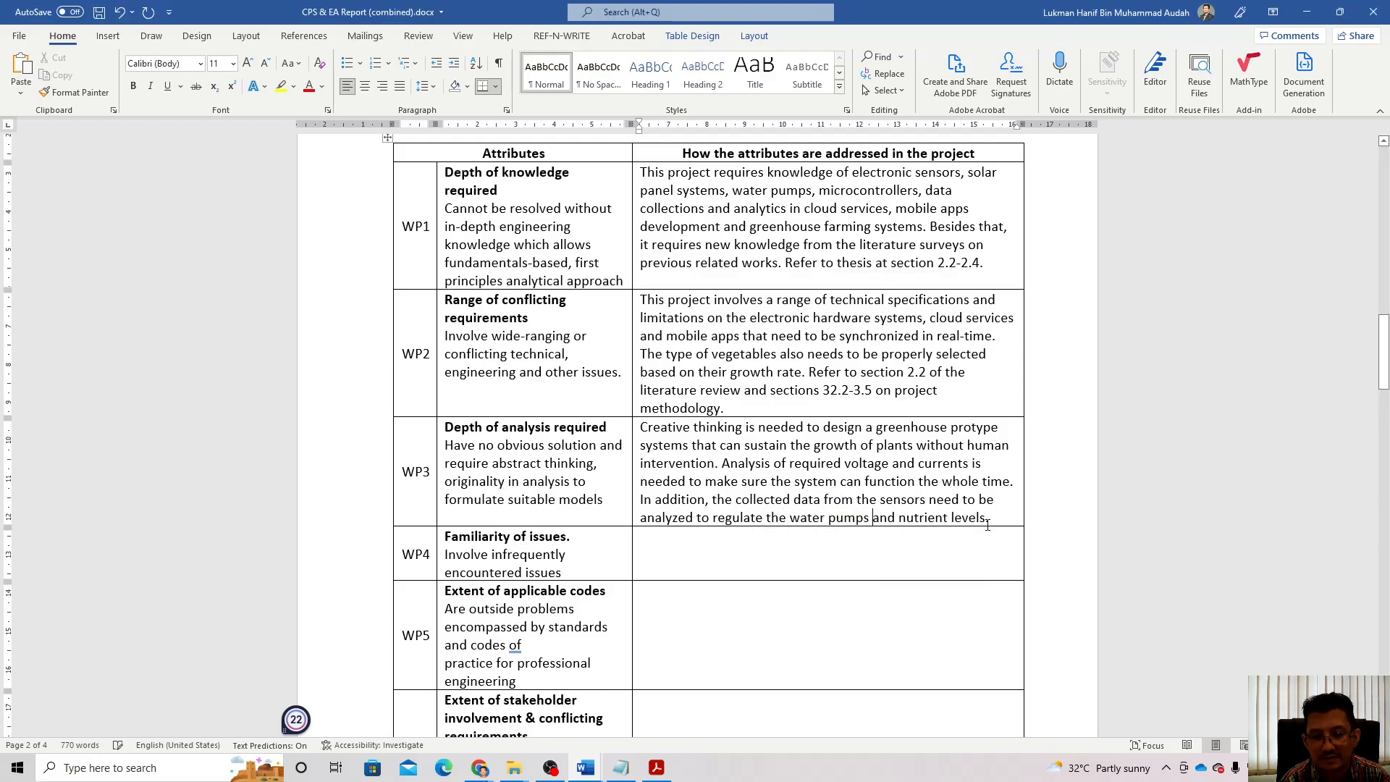
Step: Append a reference to section 3.6 for the analysis method and sections 4.2-4.5 for results
click(1002, 522)
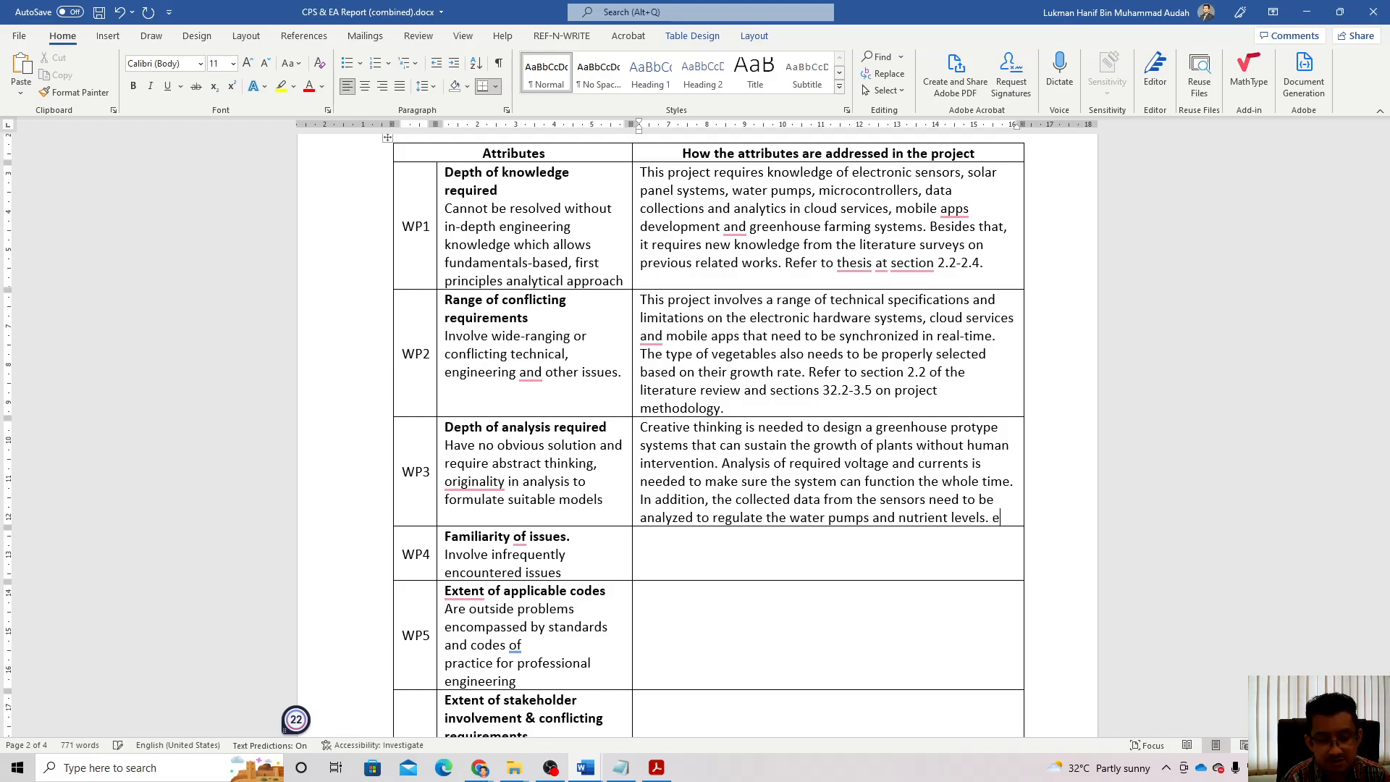
text(Refer to section )
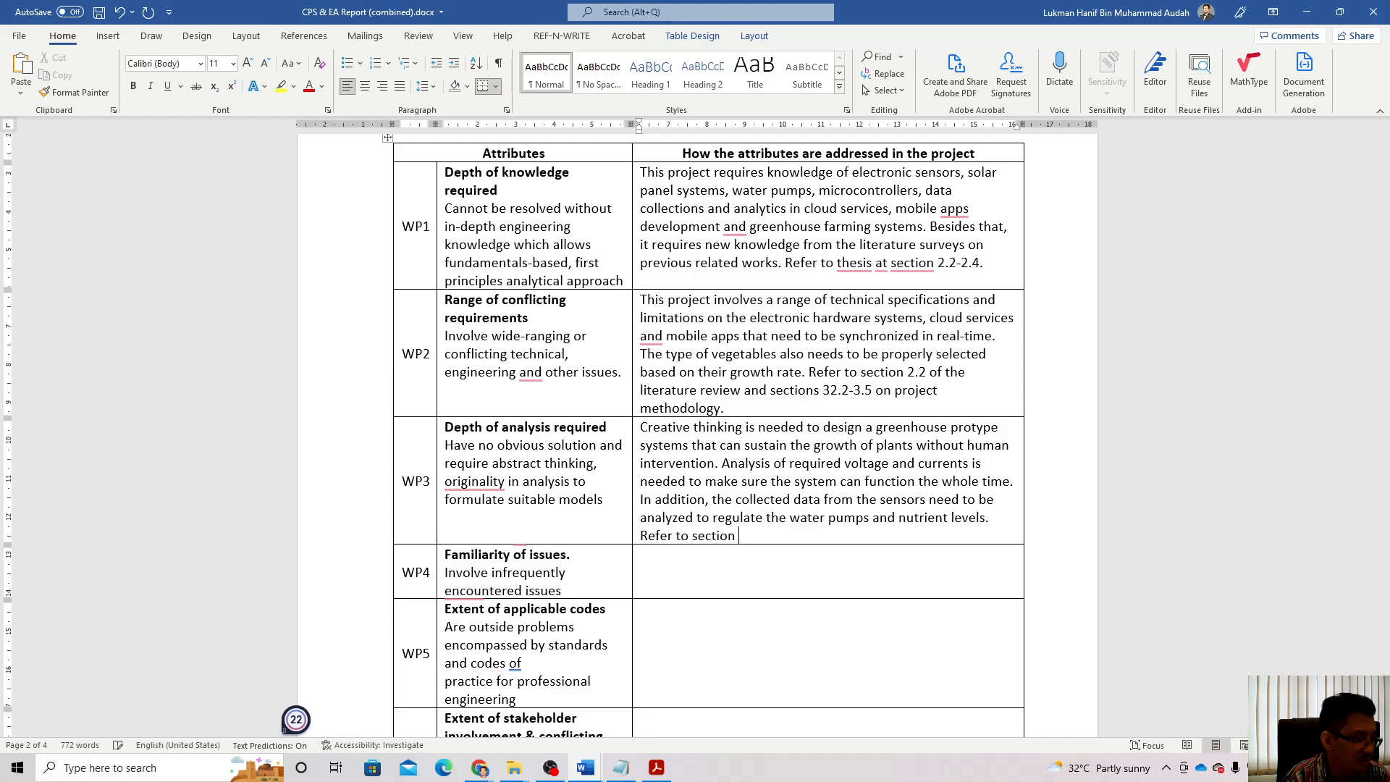
text(3.)
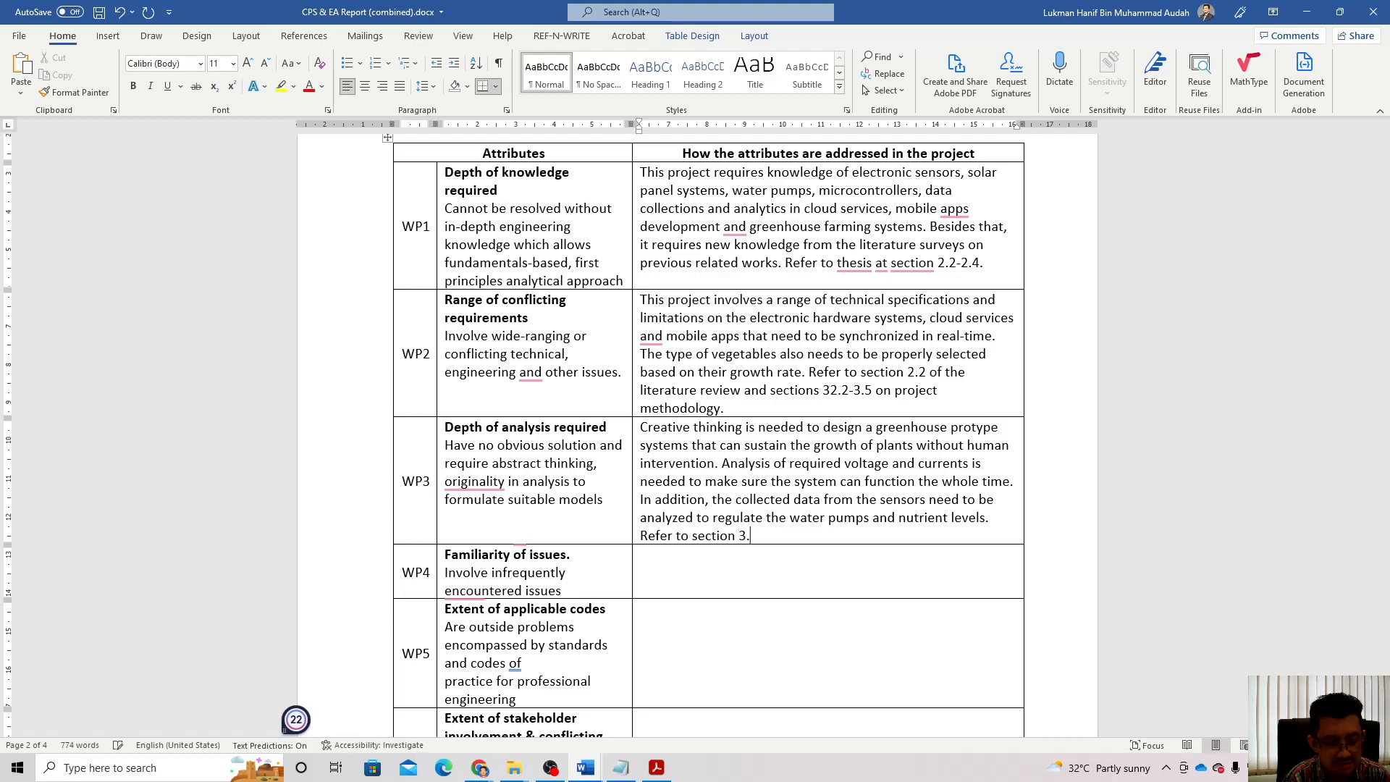
text(6 f)
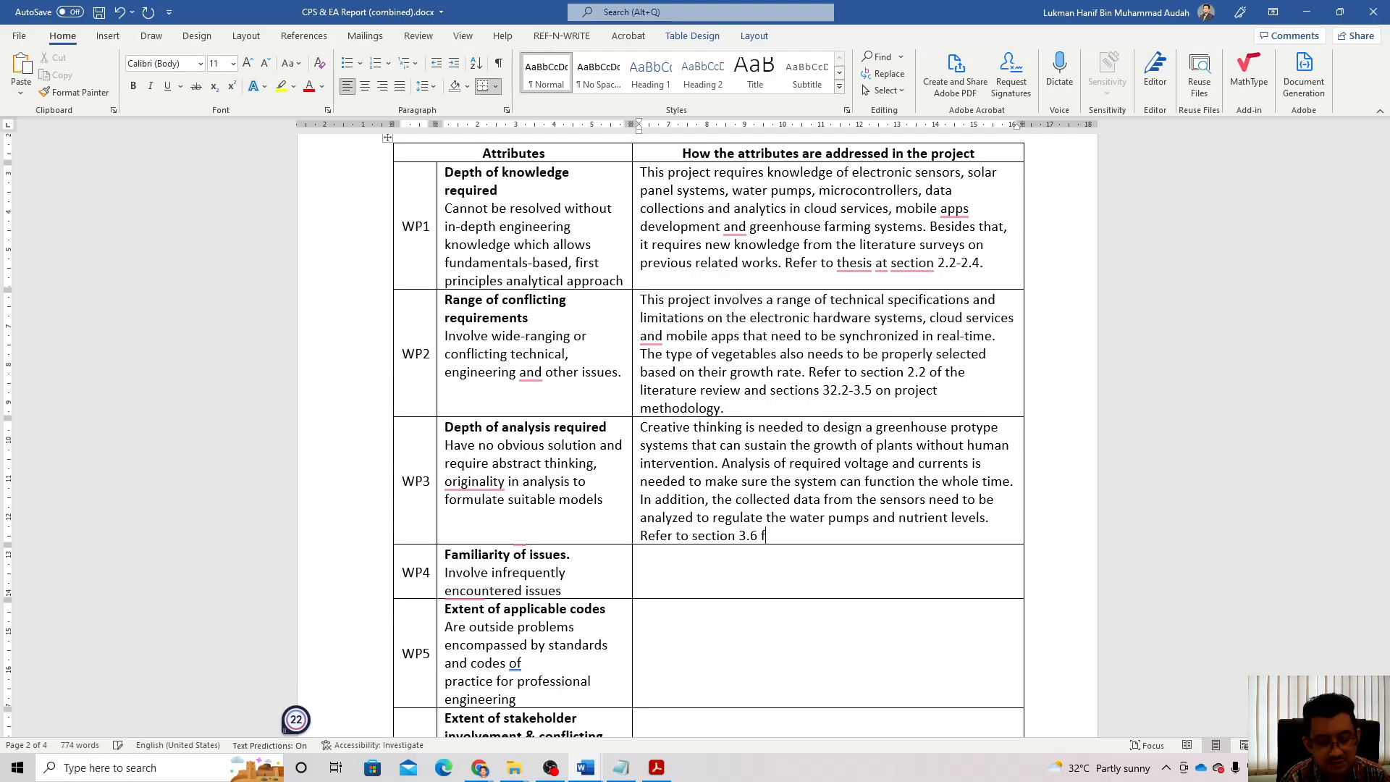
text(or the anal)
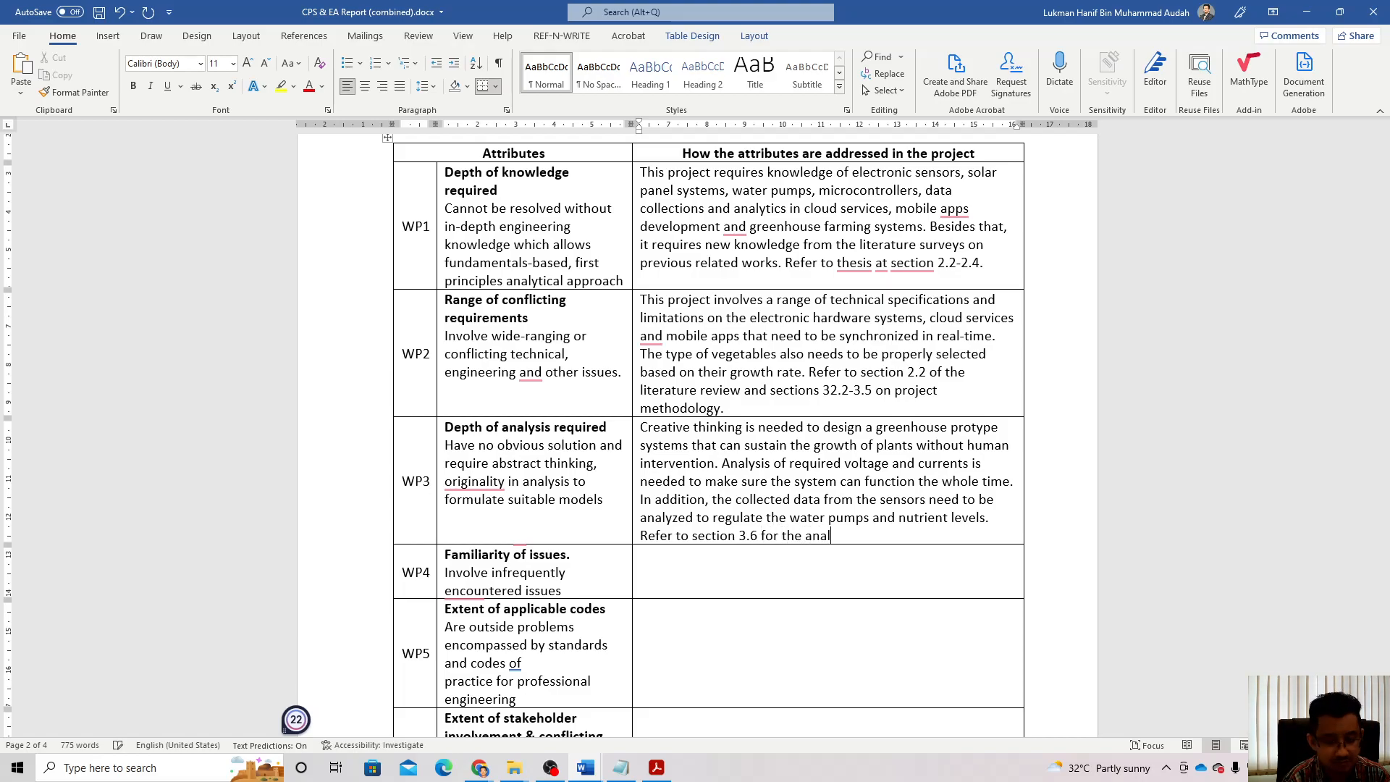
text(ysis method and sections )
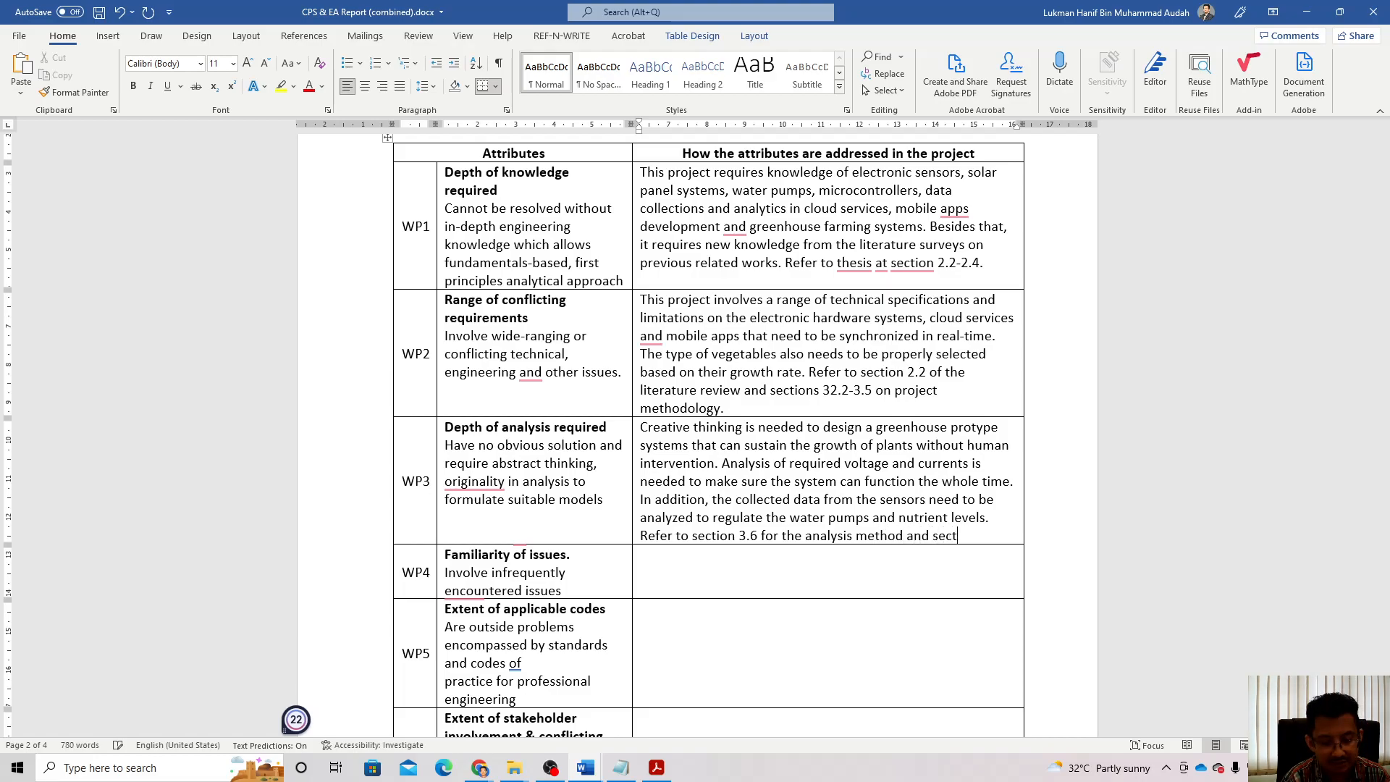
text(4)
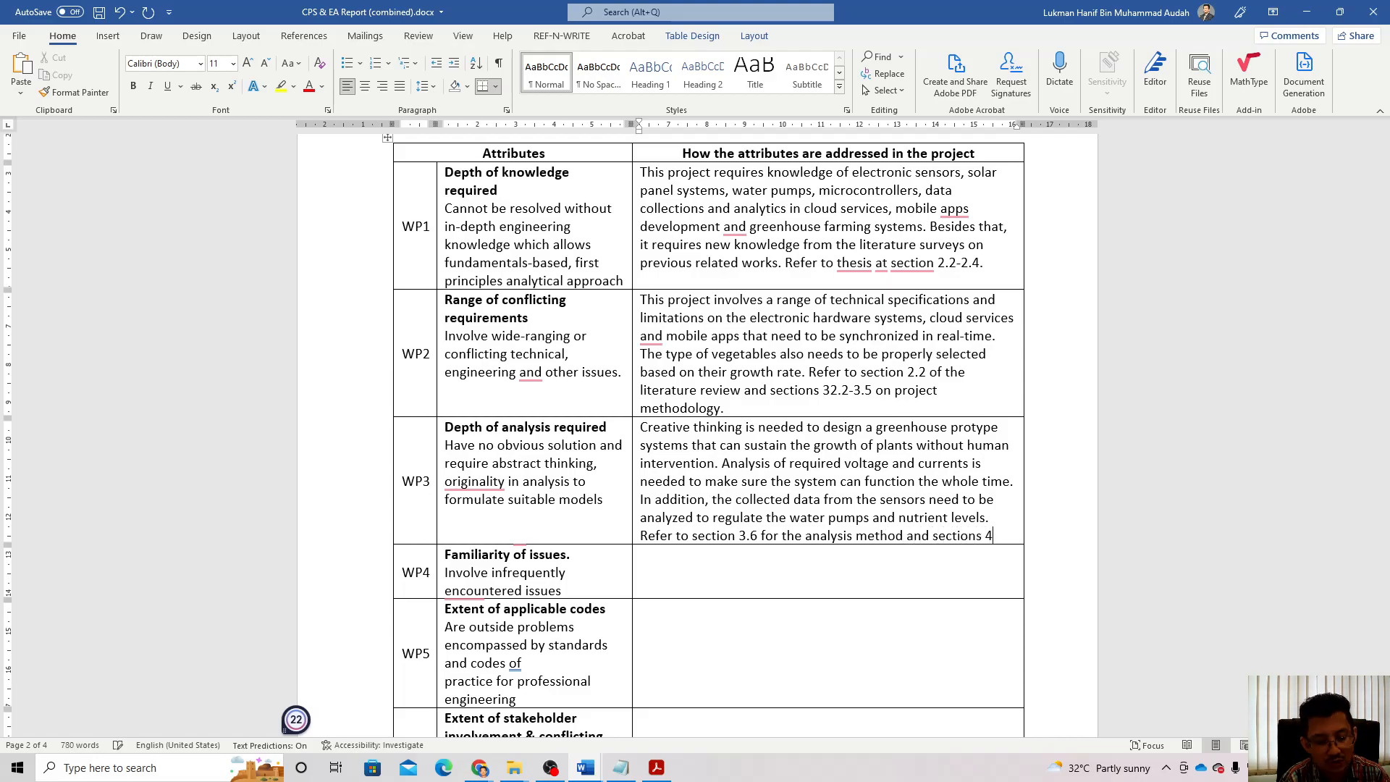
text(.2-)
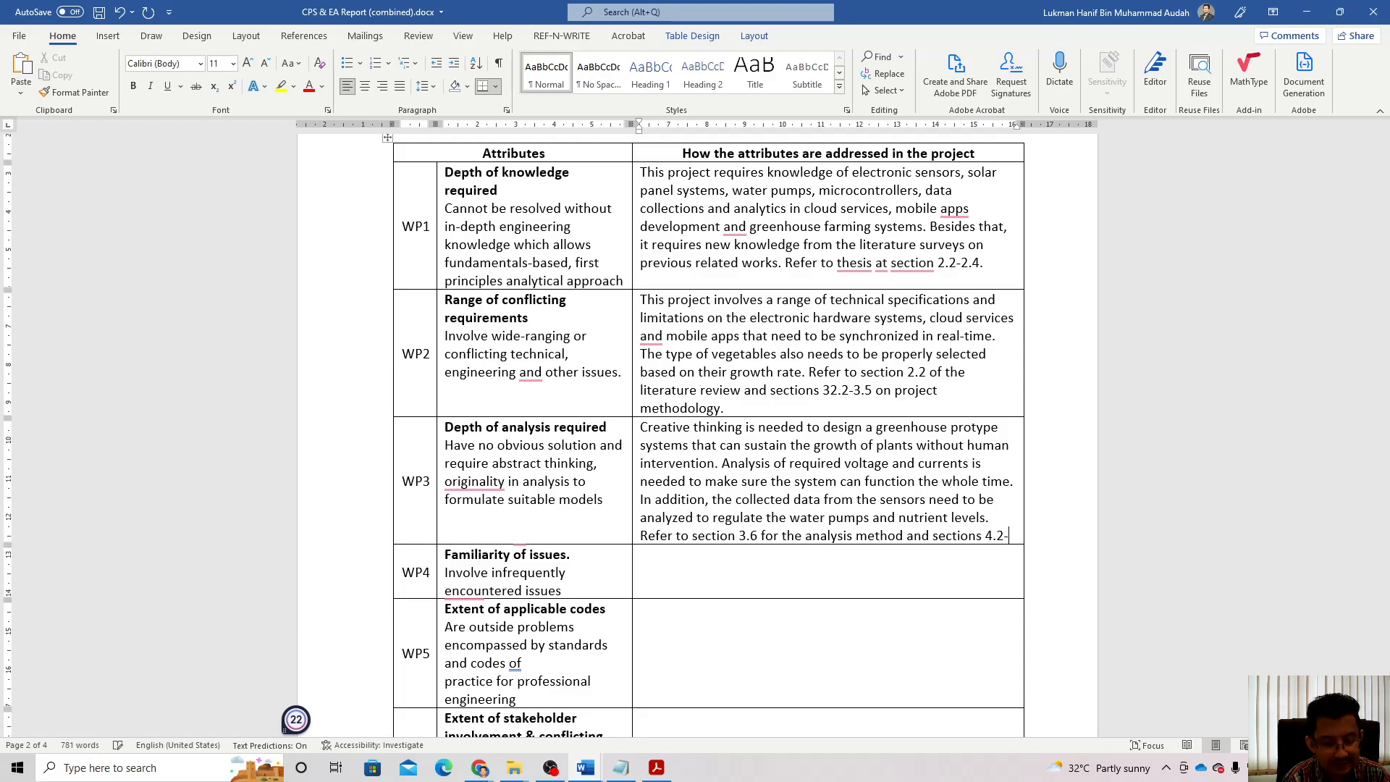
text(4.5 )
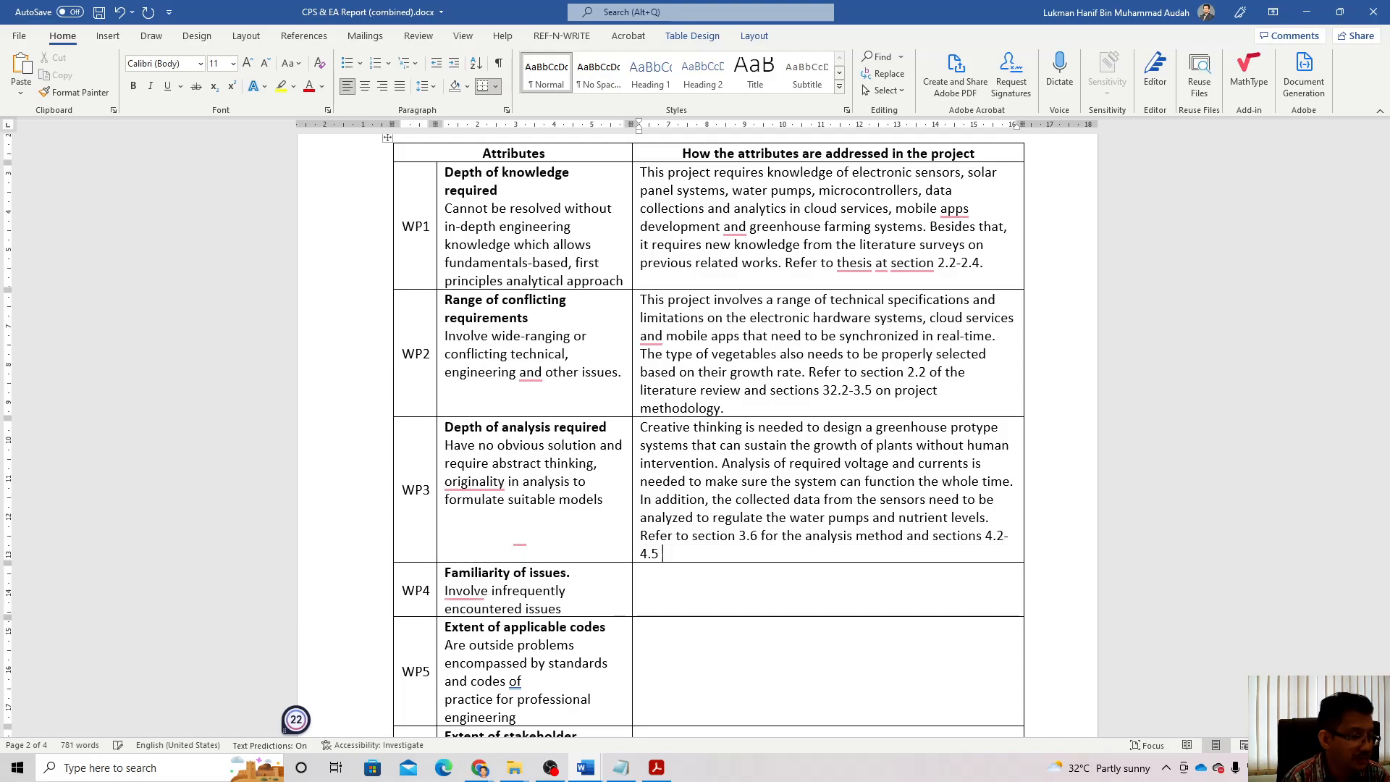
text(for the)
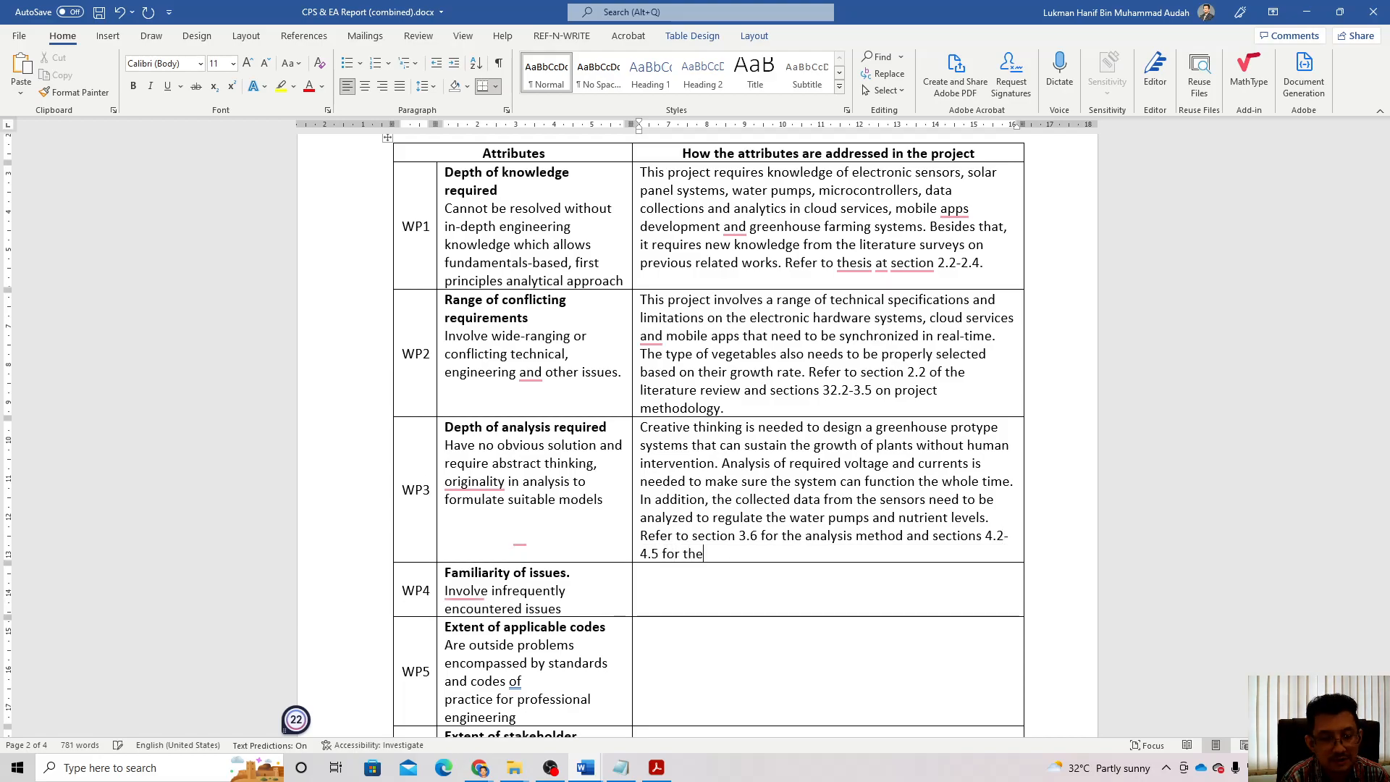
text( results.)
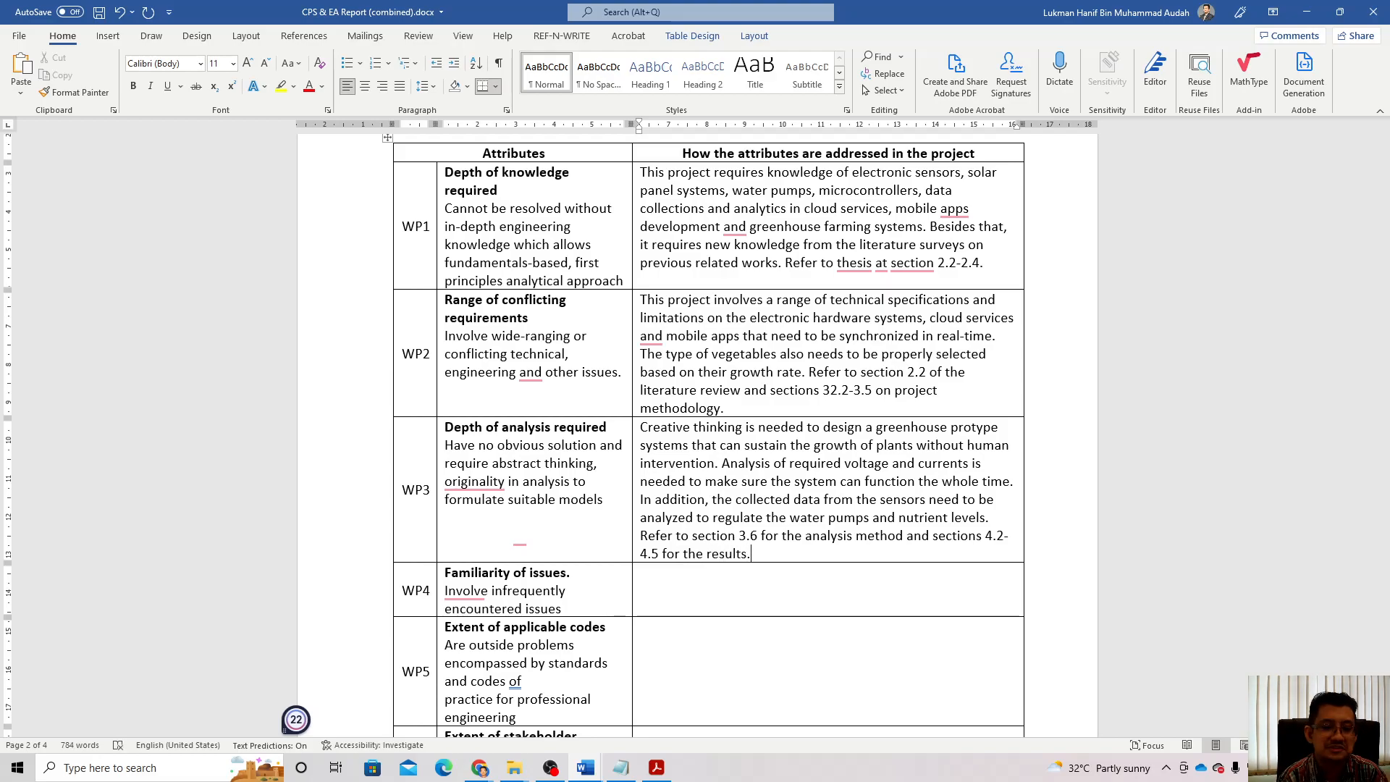
scroll(675, 485, down, 3)
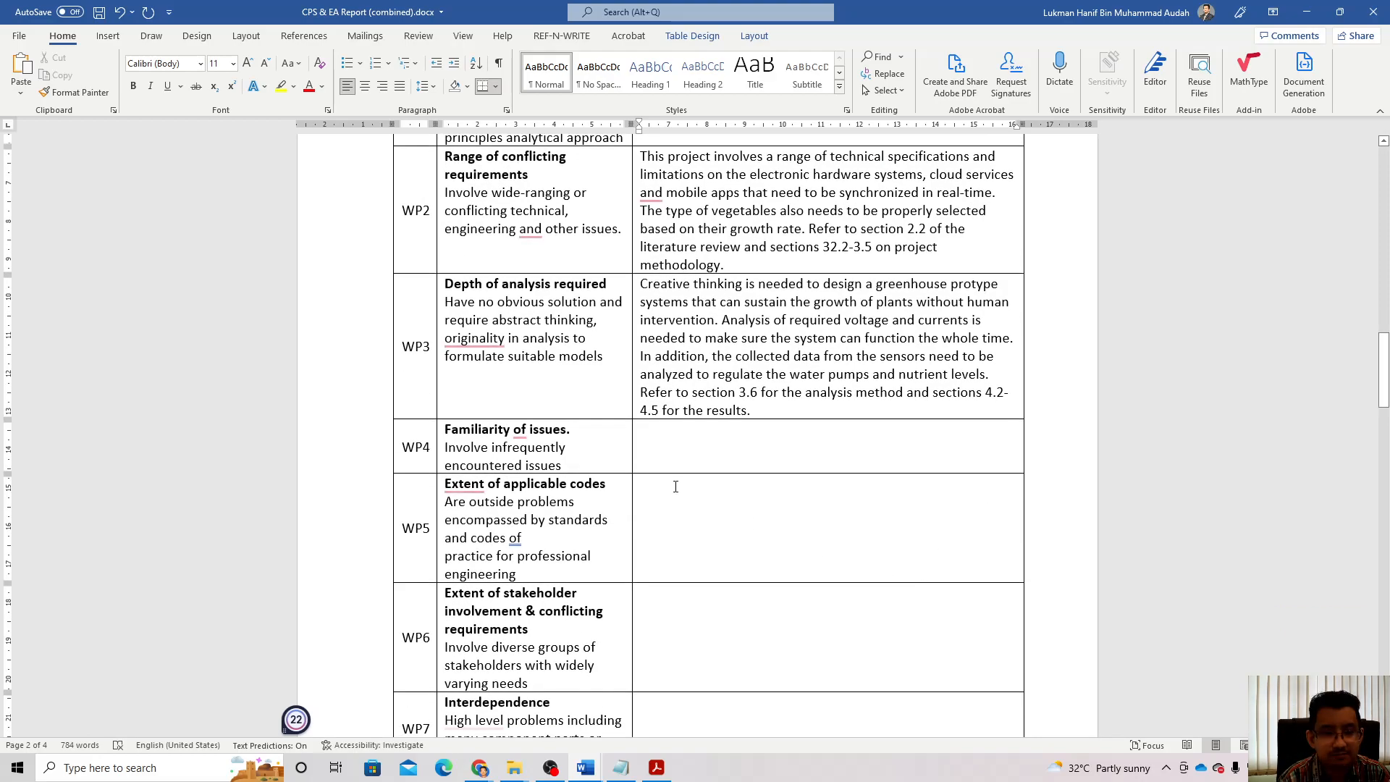
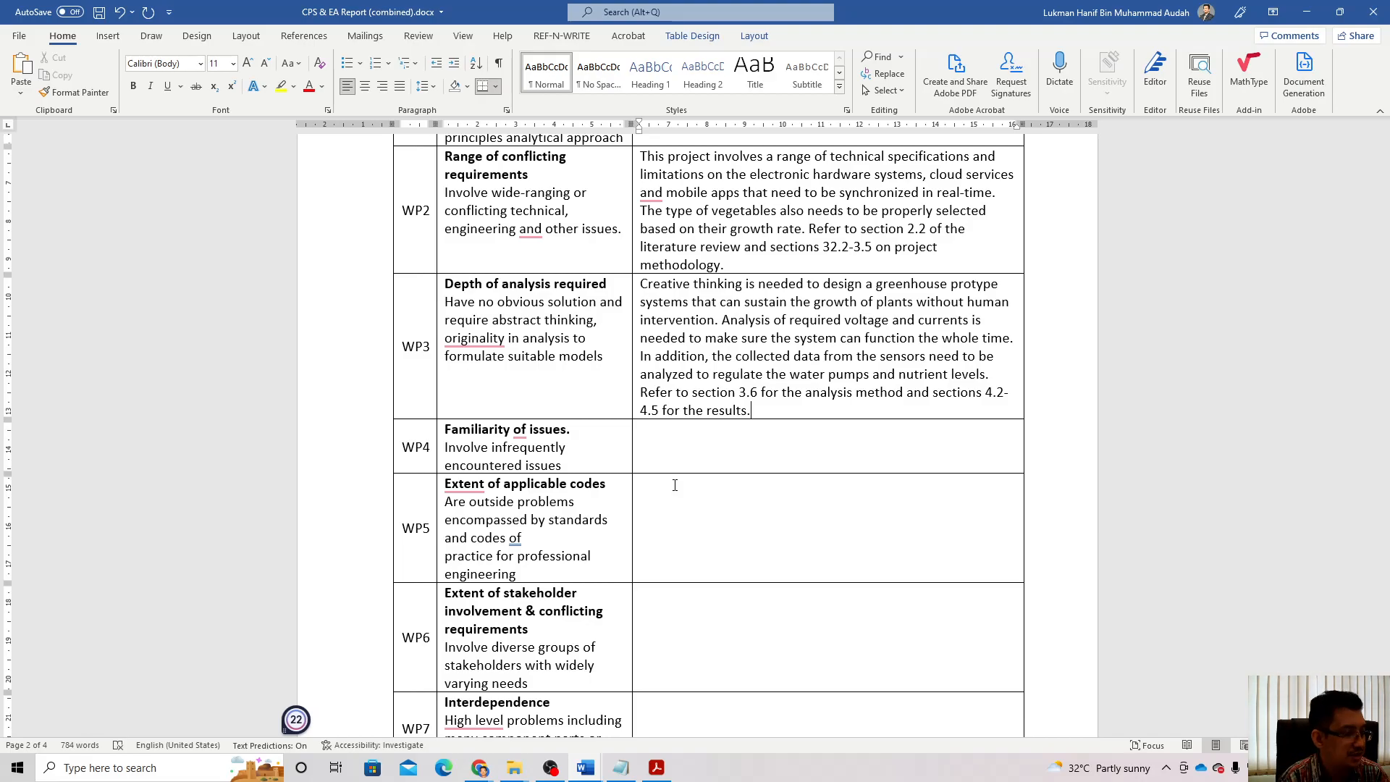
Step: Begin the WP4 cell: 'The developed greenhouse prototype system is compared with the conventional farming methods of the'
text(The)
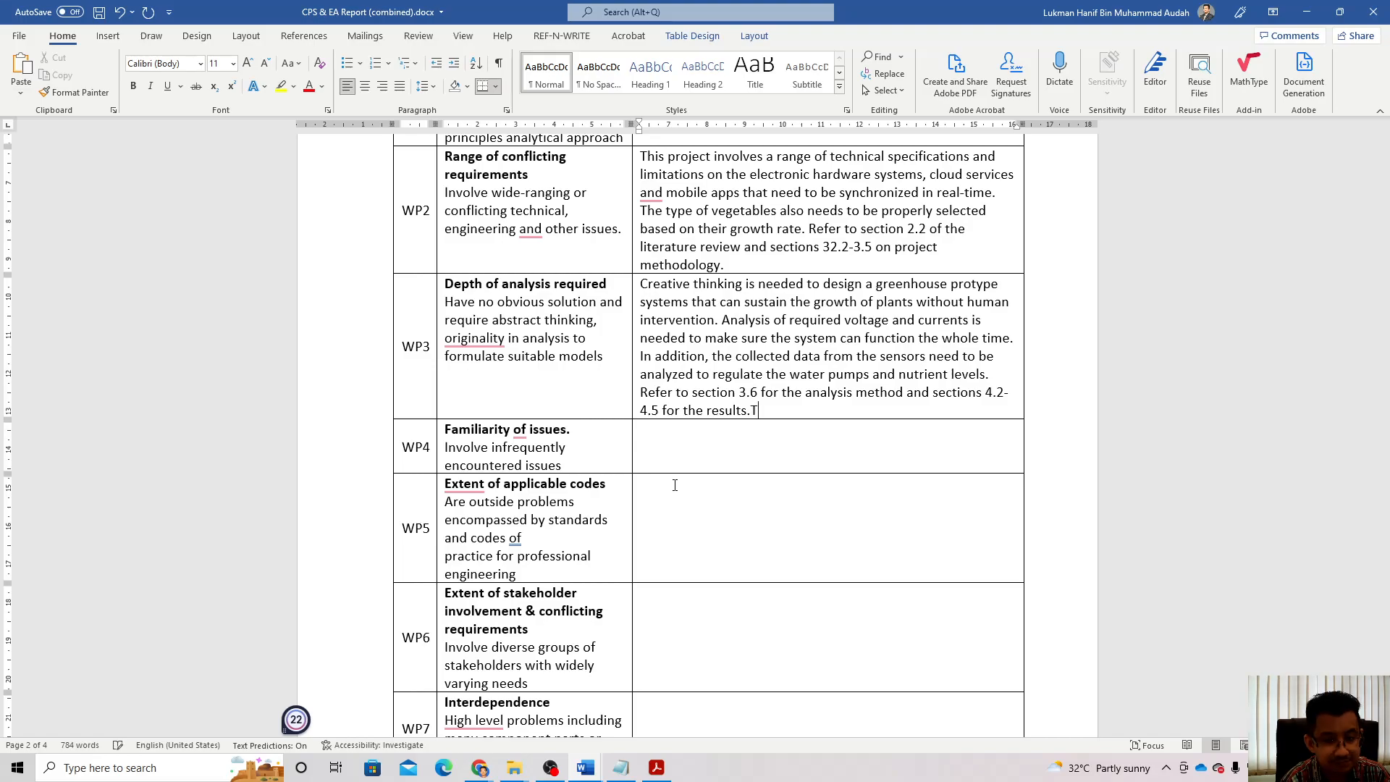
key(BackSpace)
key(BackSpace)
key(BackSpace)
key(BackSpace)
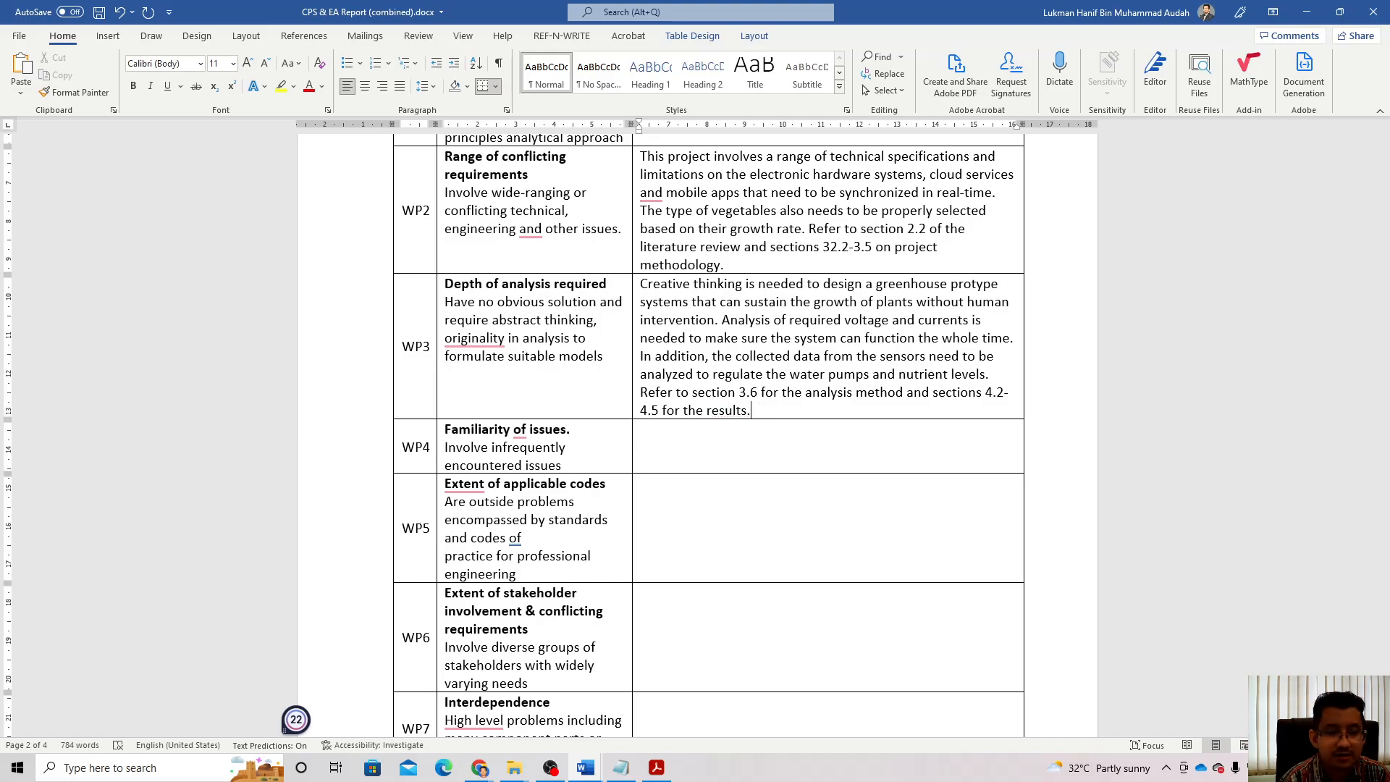
click(727, 439)
text(The developed)
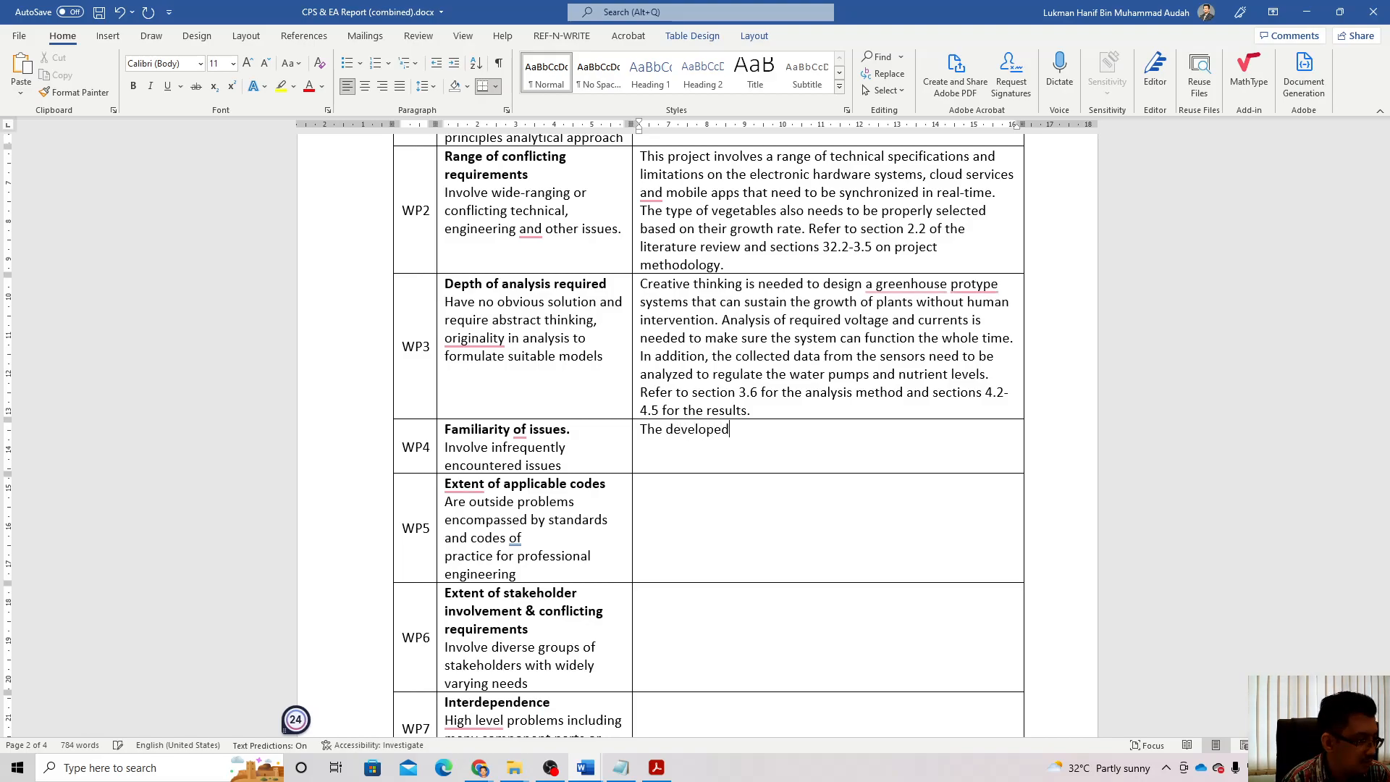
text( gr)
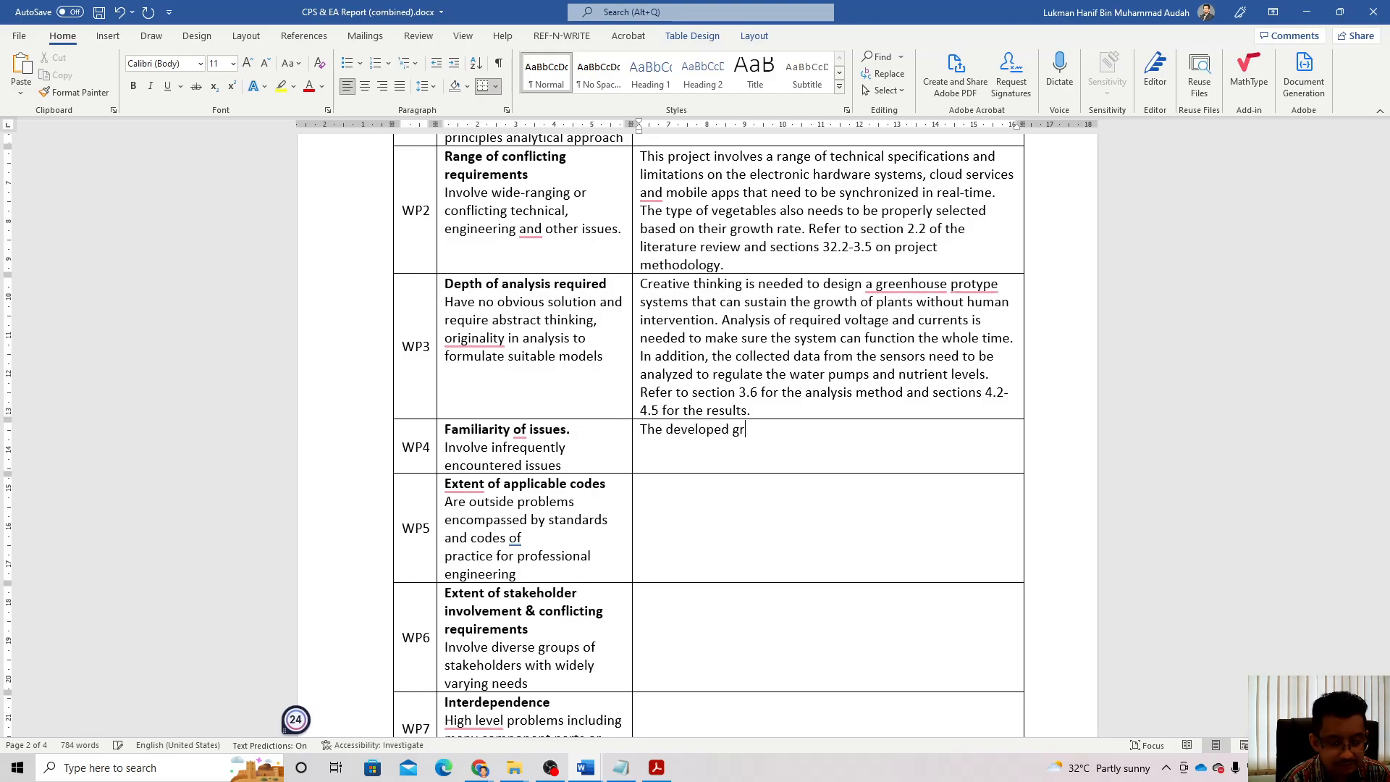
text(eenhouse prototype system)
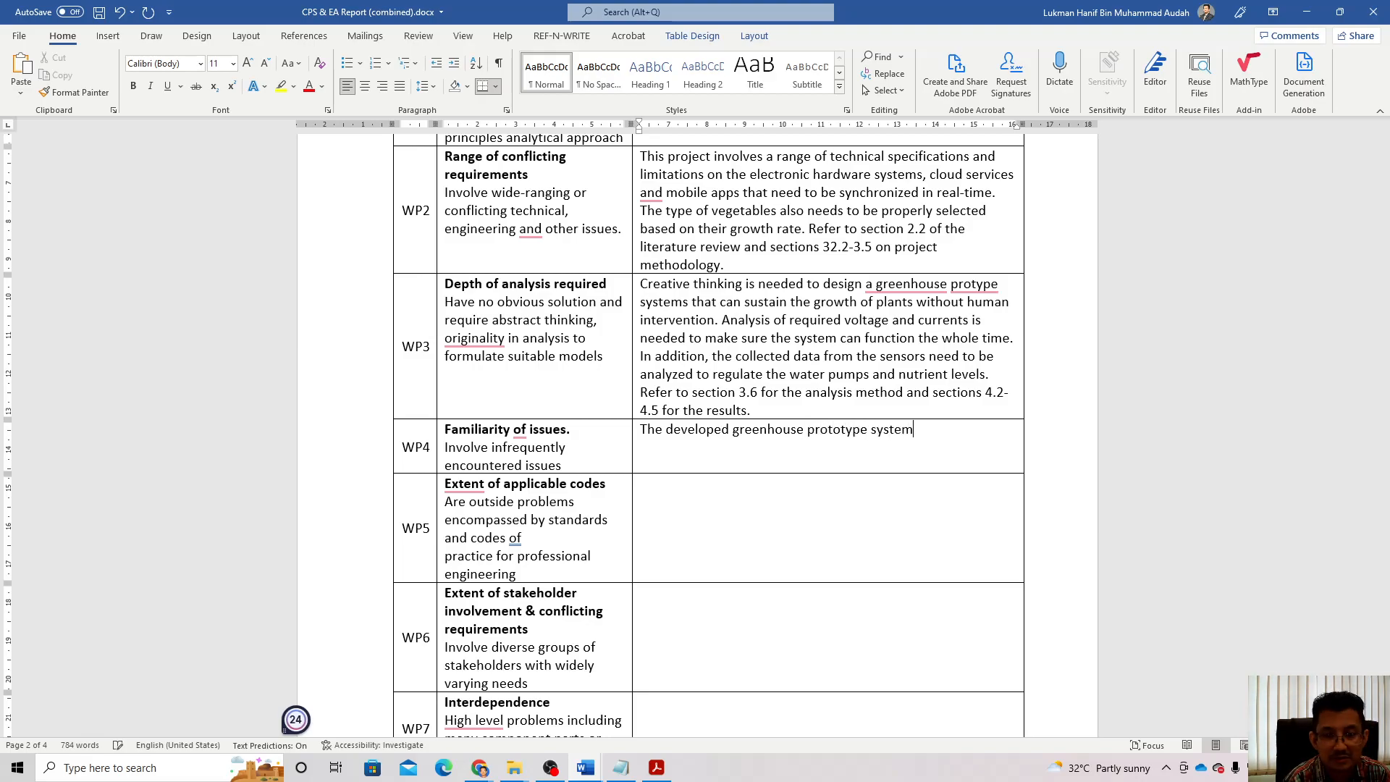
text( is co)
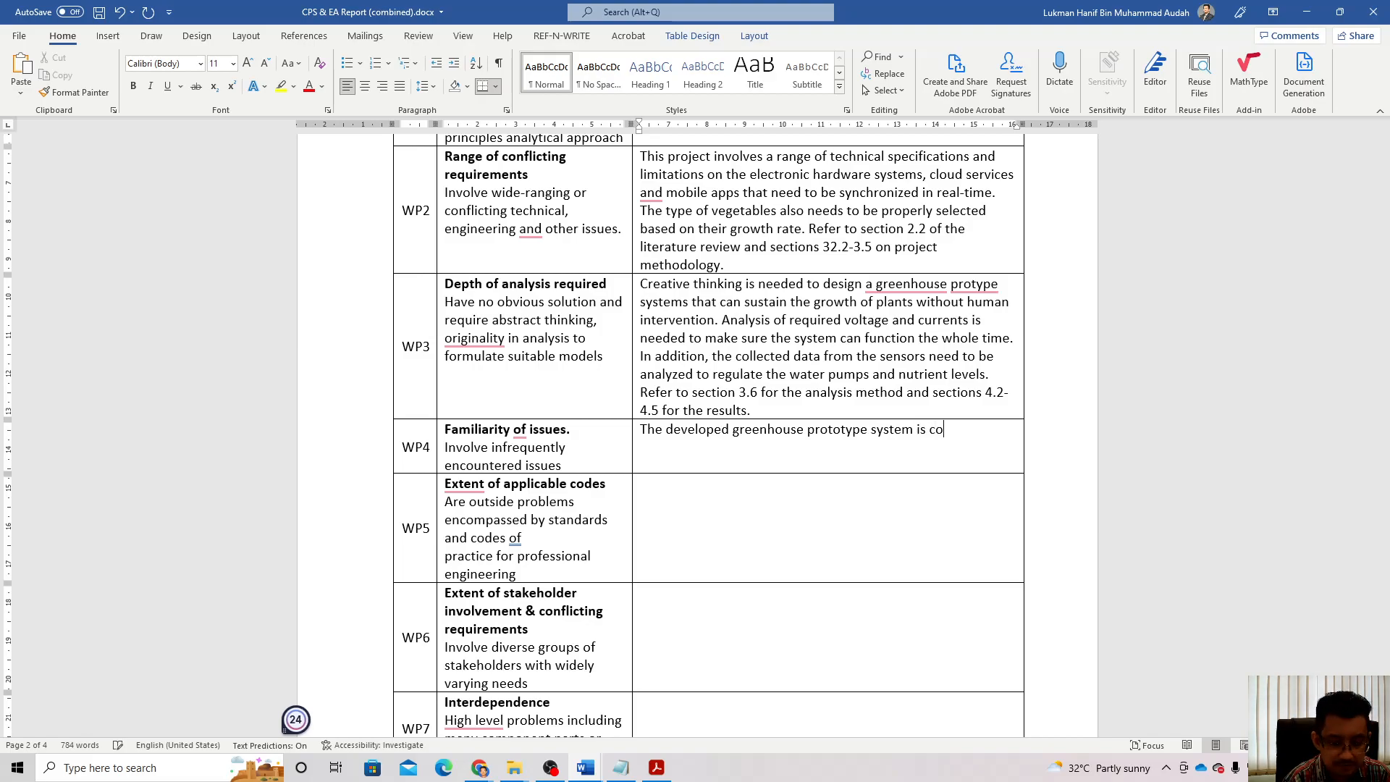
text(mpared with the conventional)
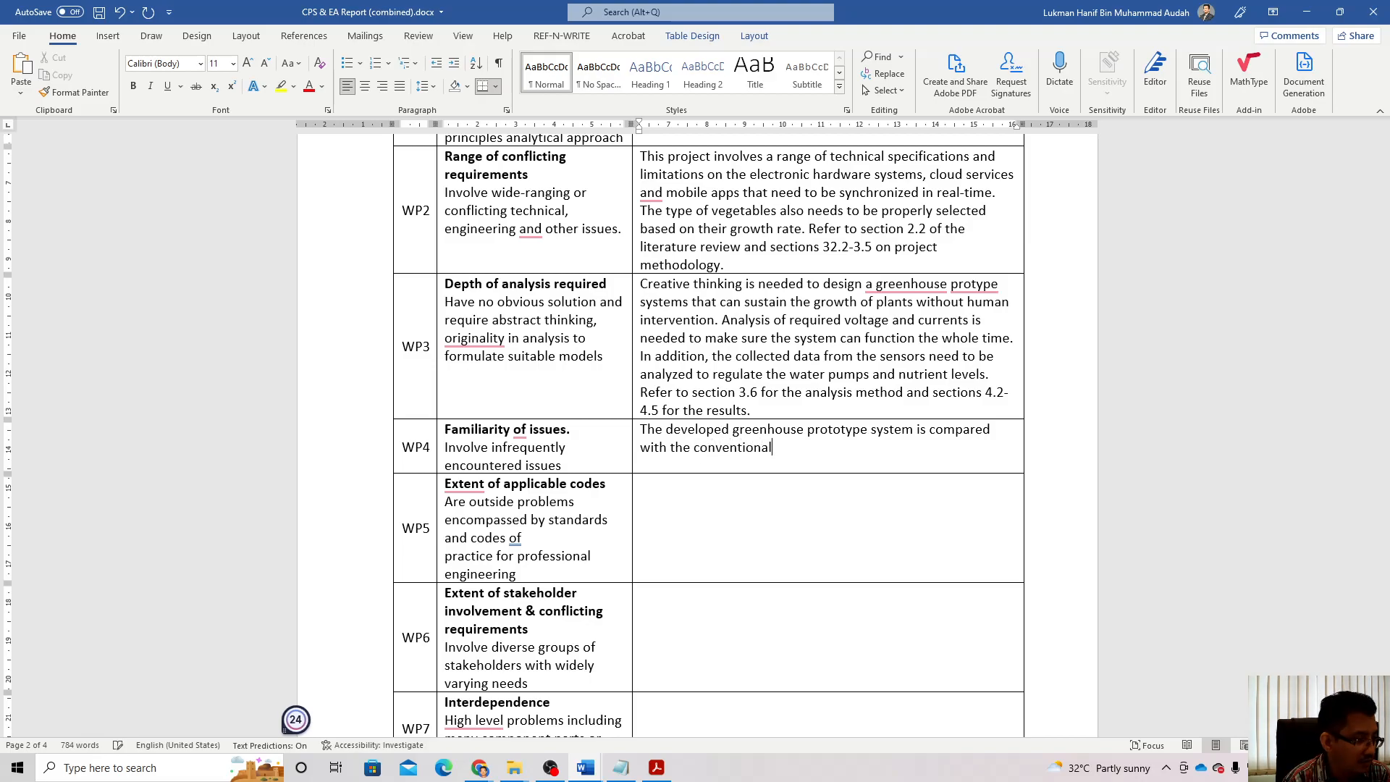
text( farimig)
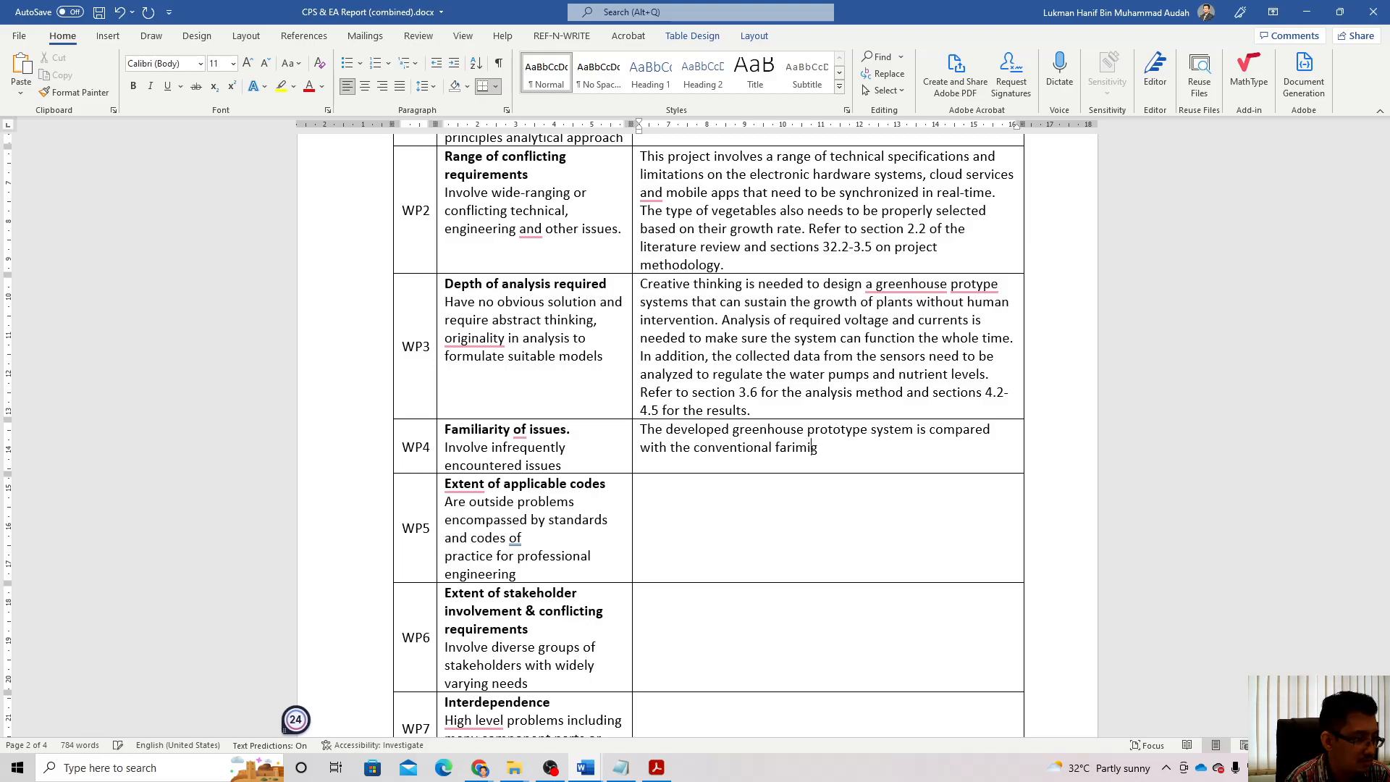
key(BackSpace)
key(BackSpace)
key(BackSpace)
key(BackSpace)
text(mi)
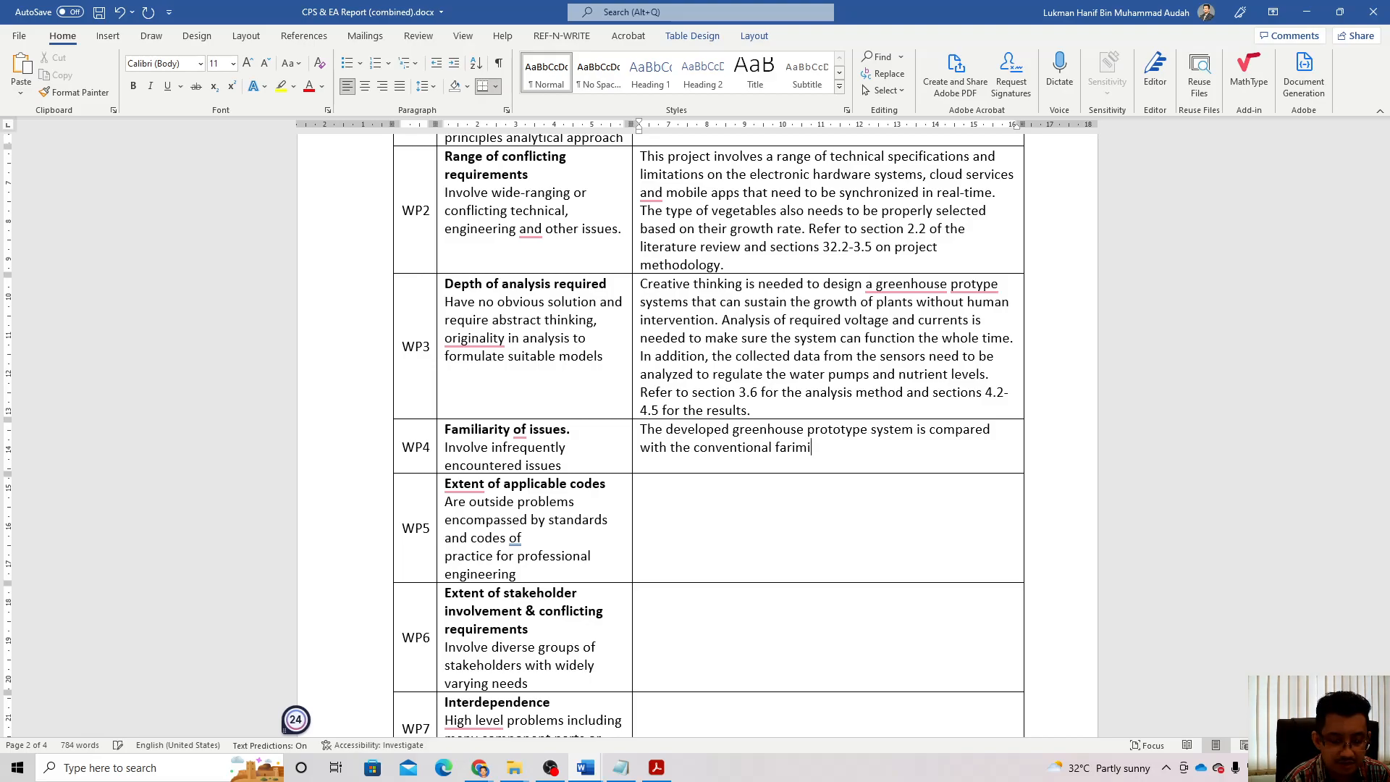
text(ng methods of the)
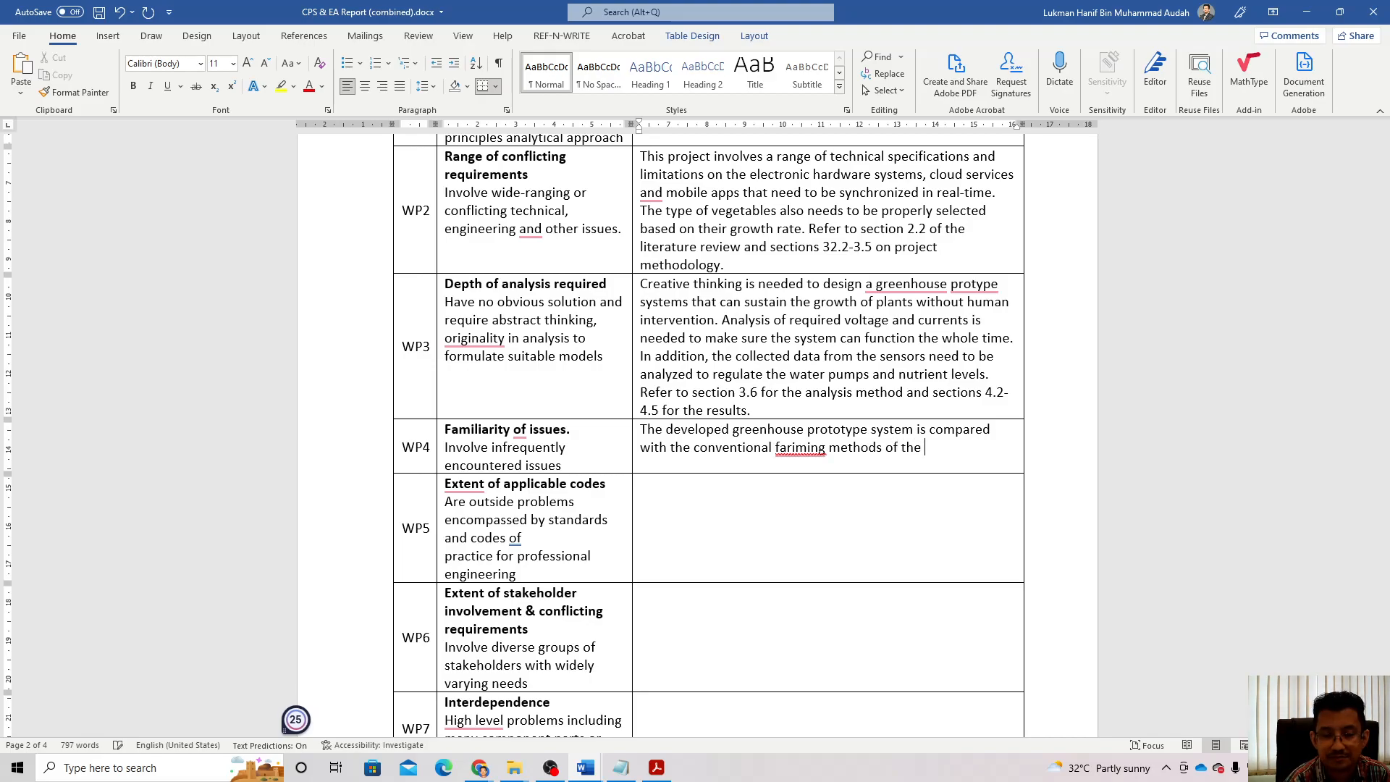
Step: Correct the misspelt 'fariming' to 'farming' using the spelling suggestion
click(781, 447)
right_click(781, 447)
click(796, 491)
click(937, 448)
Step: Continue WP4 with 'same vegetables to differentiate the encountered issues (eg. hardware & software failure, dead crops)'
text(same )
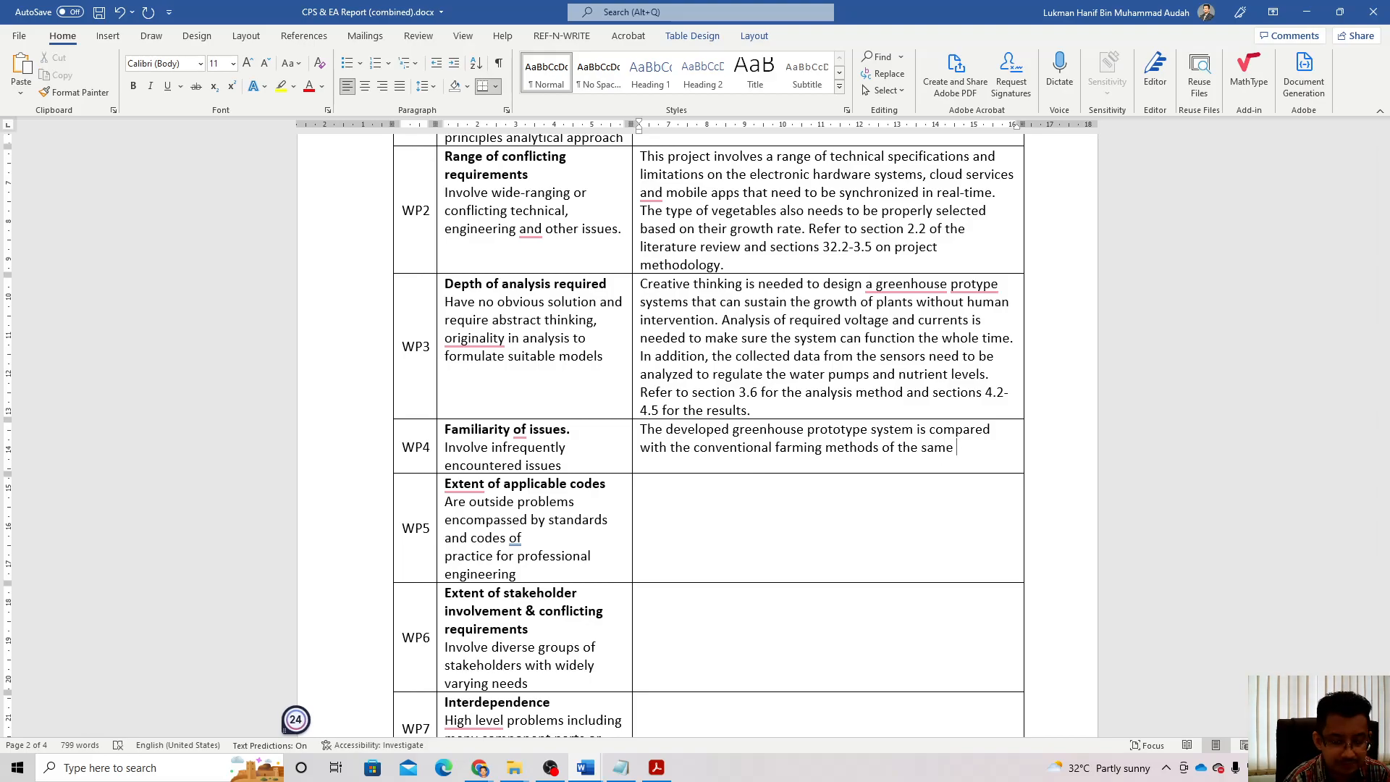
text(vegetables)
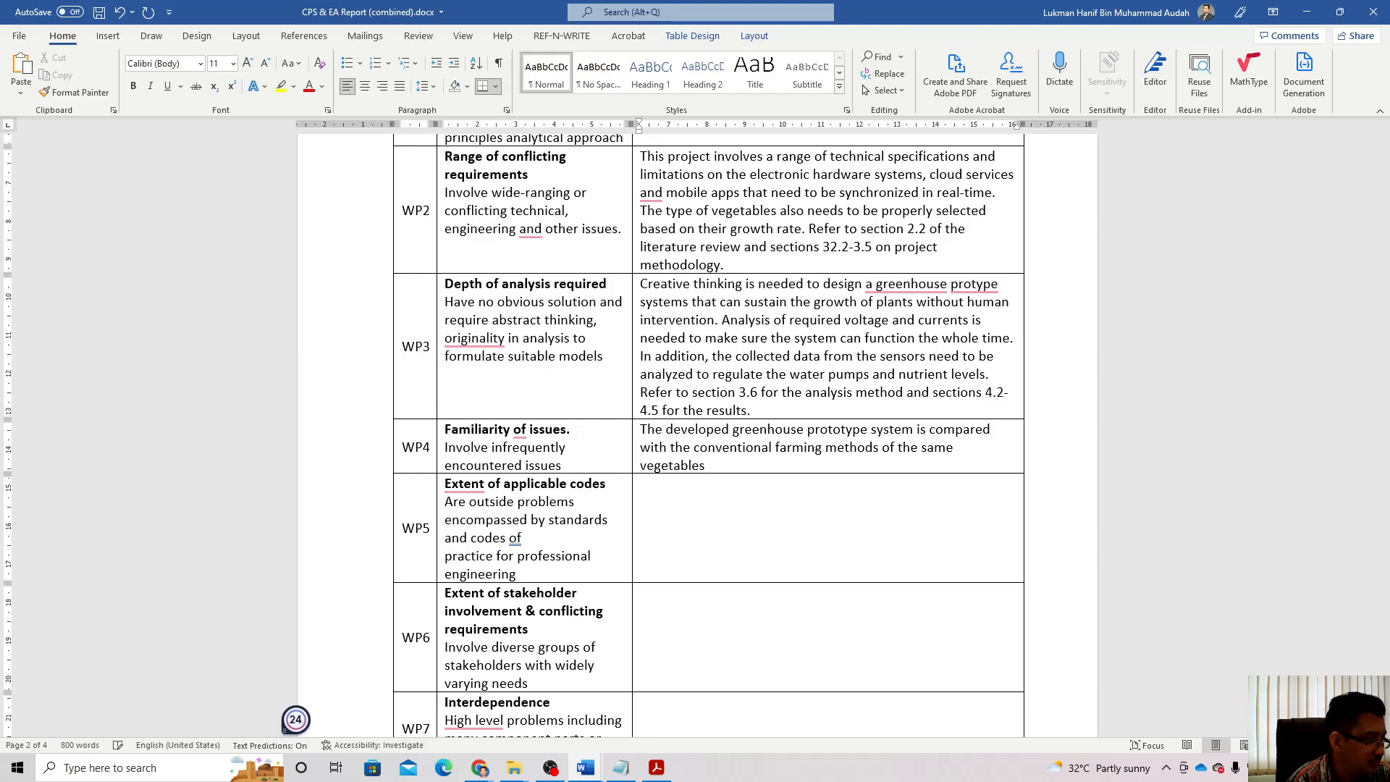
text( to differentiate)
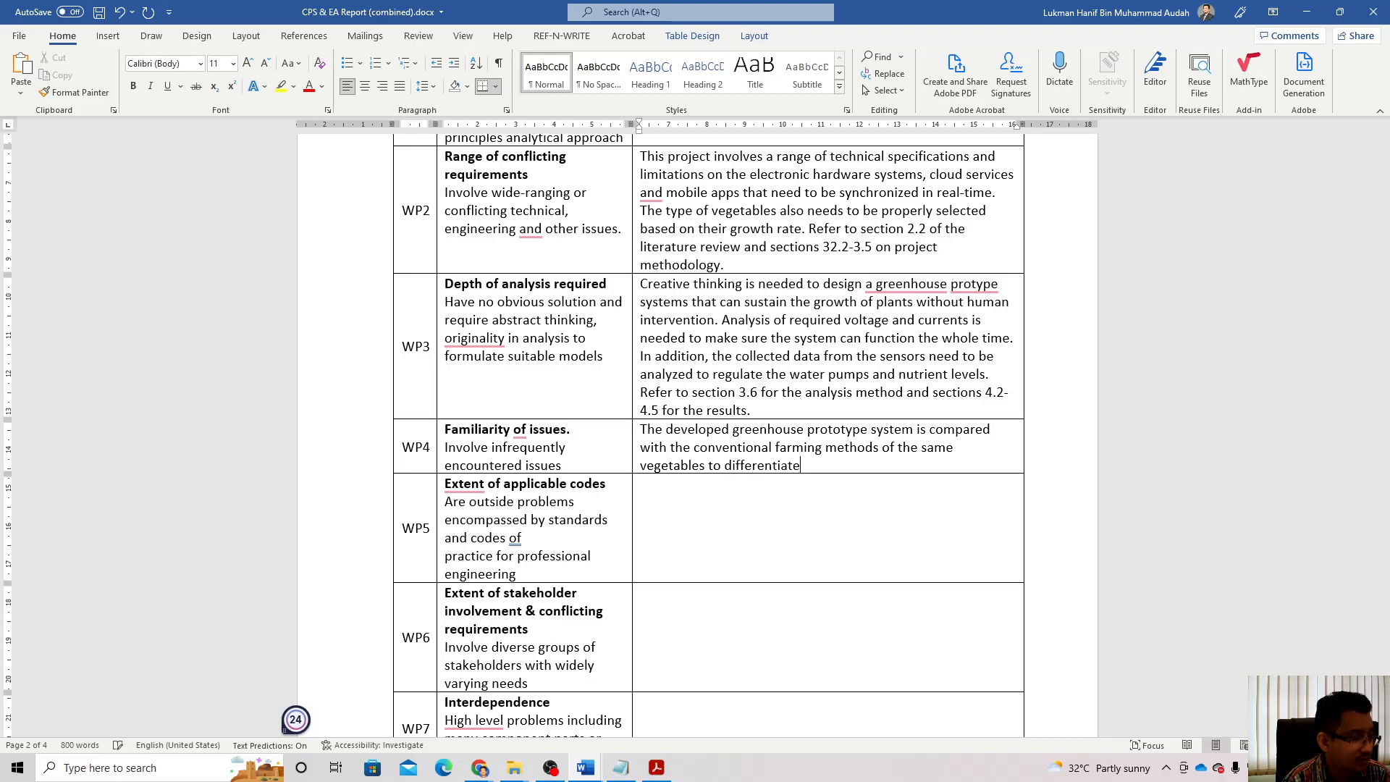
text( the encpou)
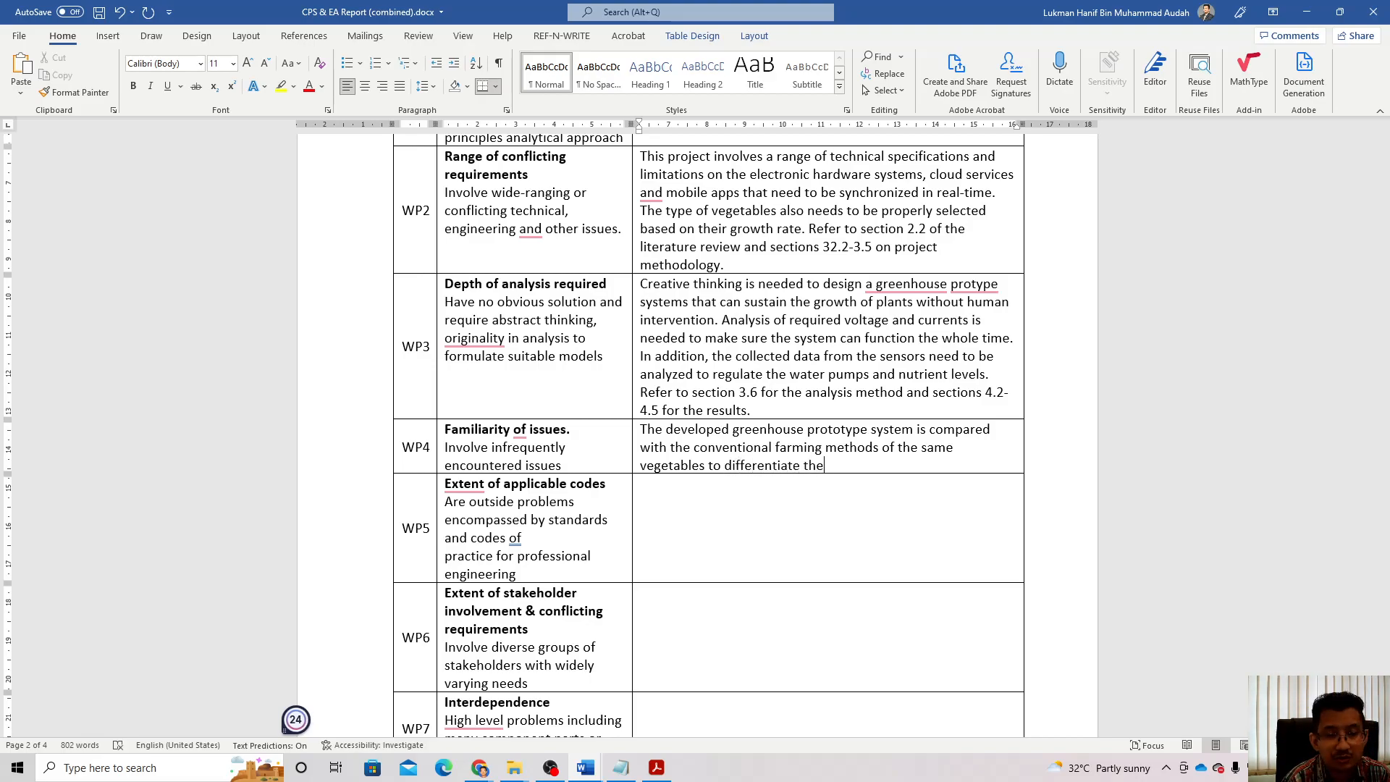
key(BackSpace)
key(BackSpace)
key(BackSpace)
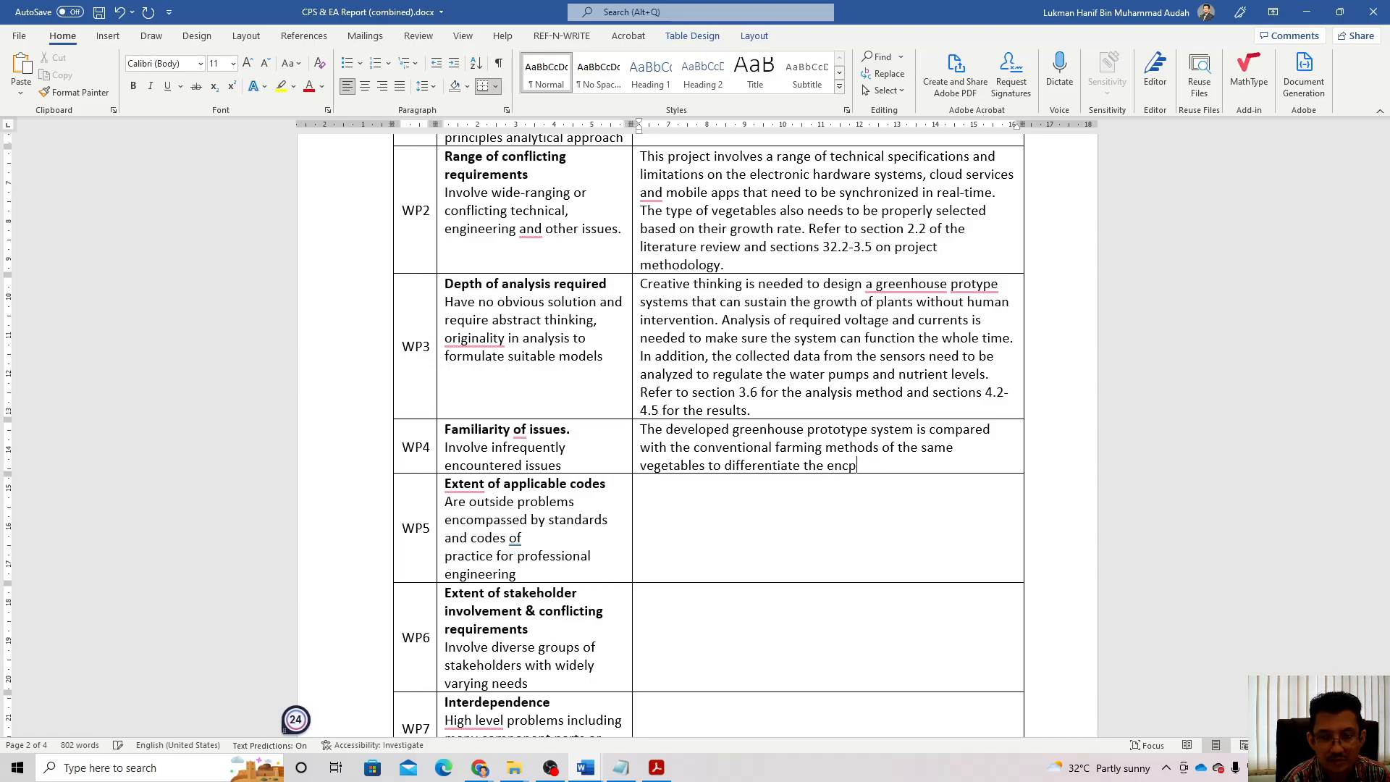
text(ounte)
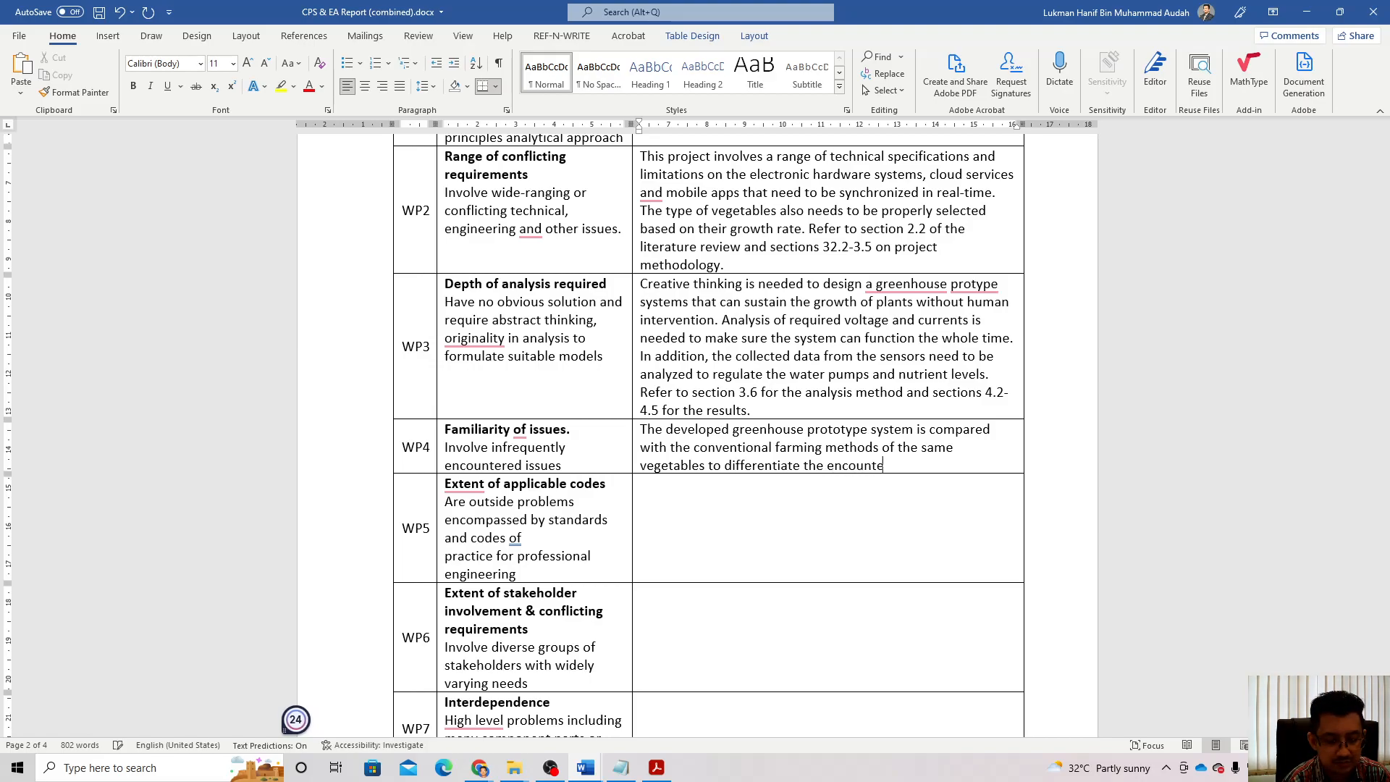
text(red issues an)
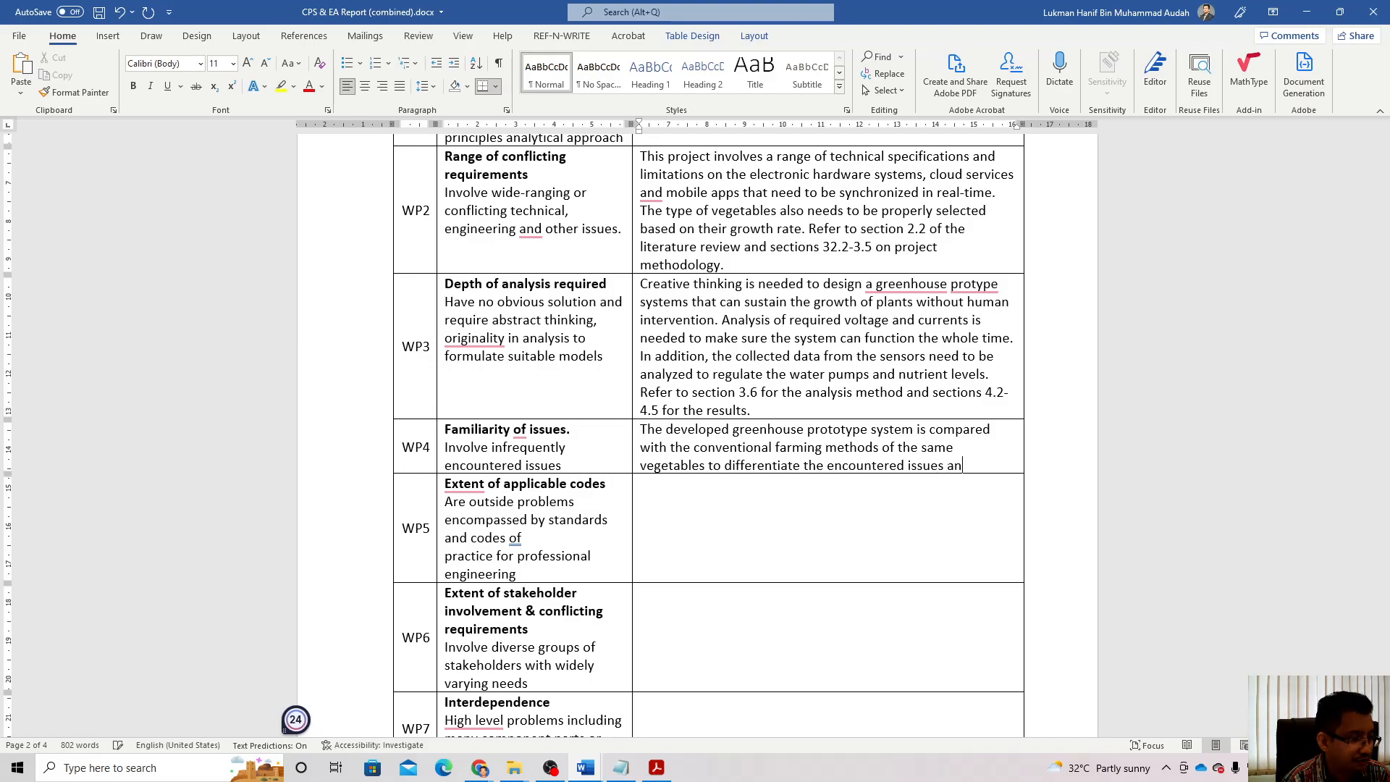
key(BackSpace)
key(BackSpace)
key(BackSpace)
text((eg)
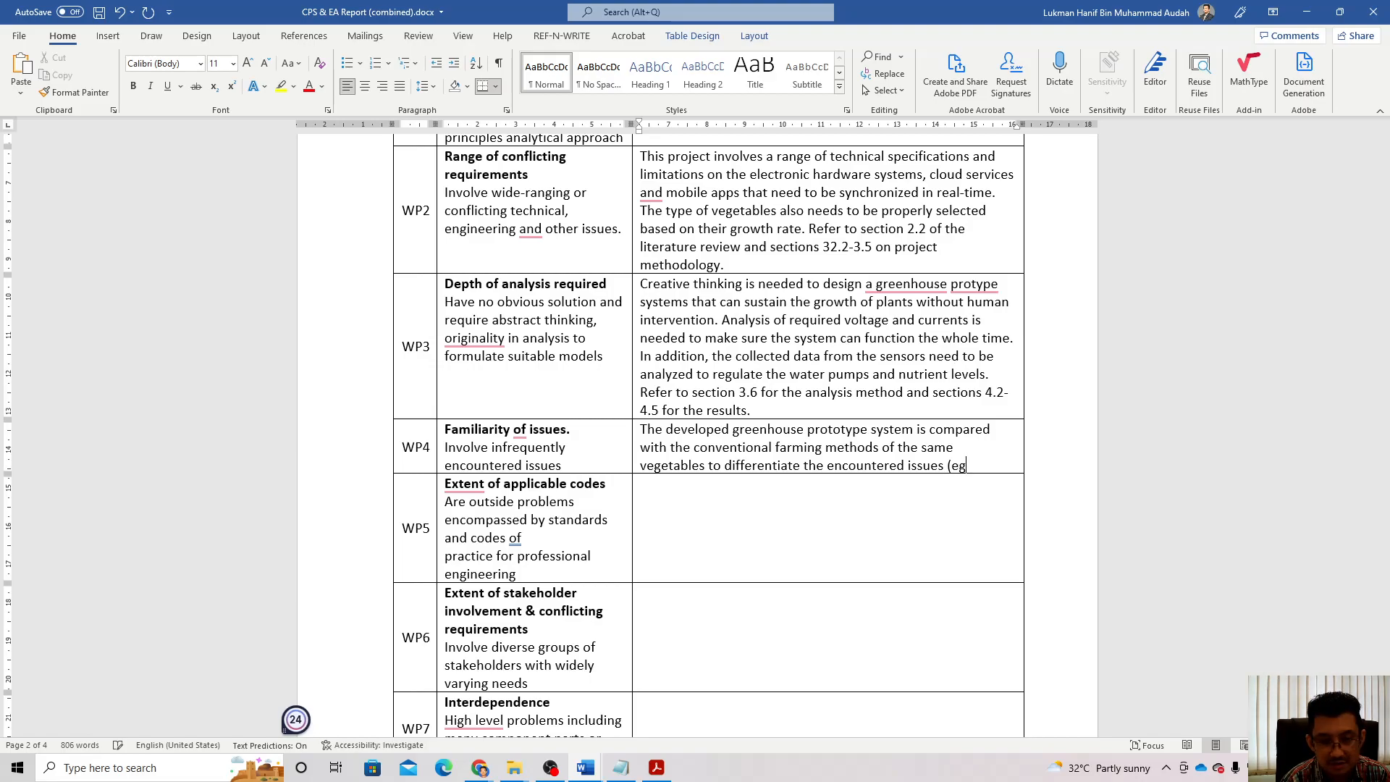
text(. hardware)
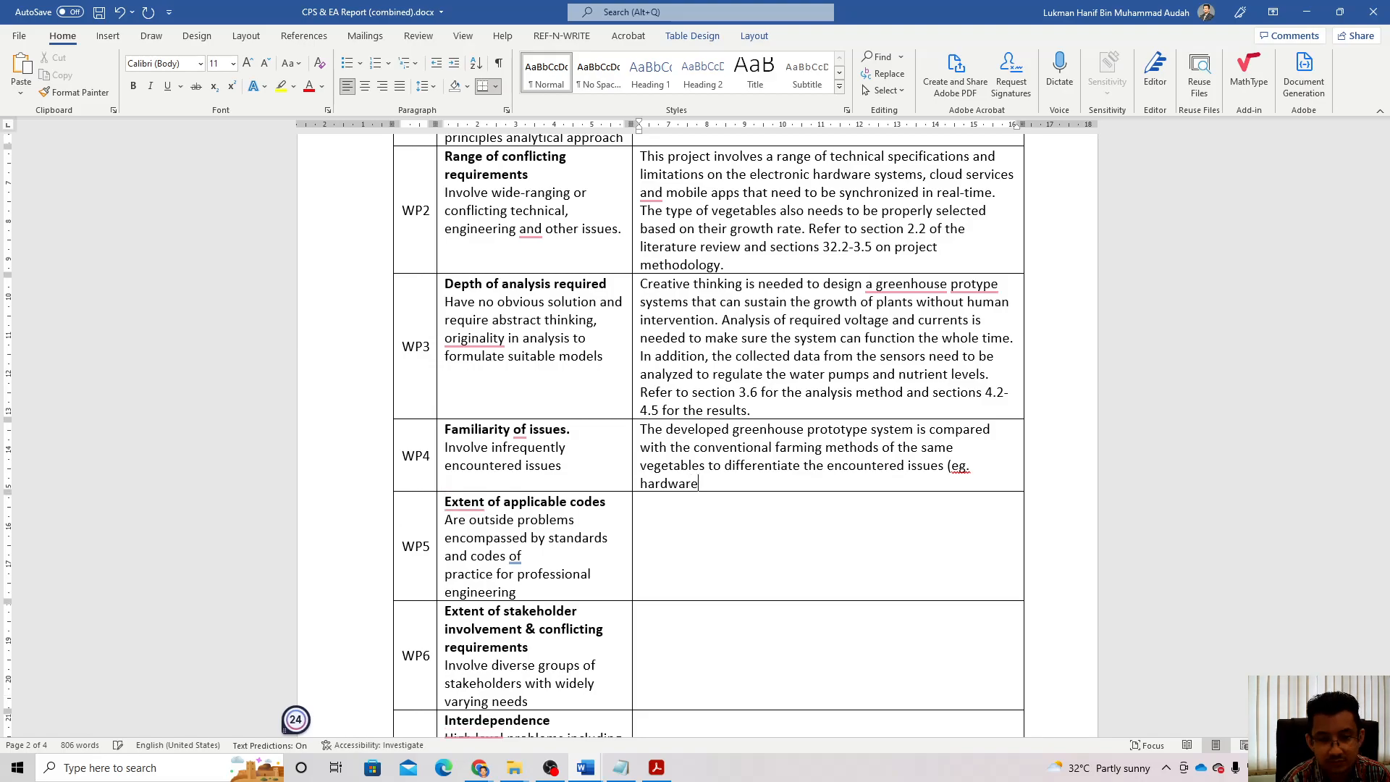
text( & soft)
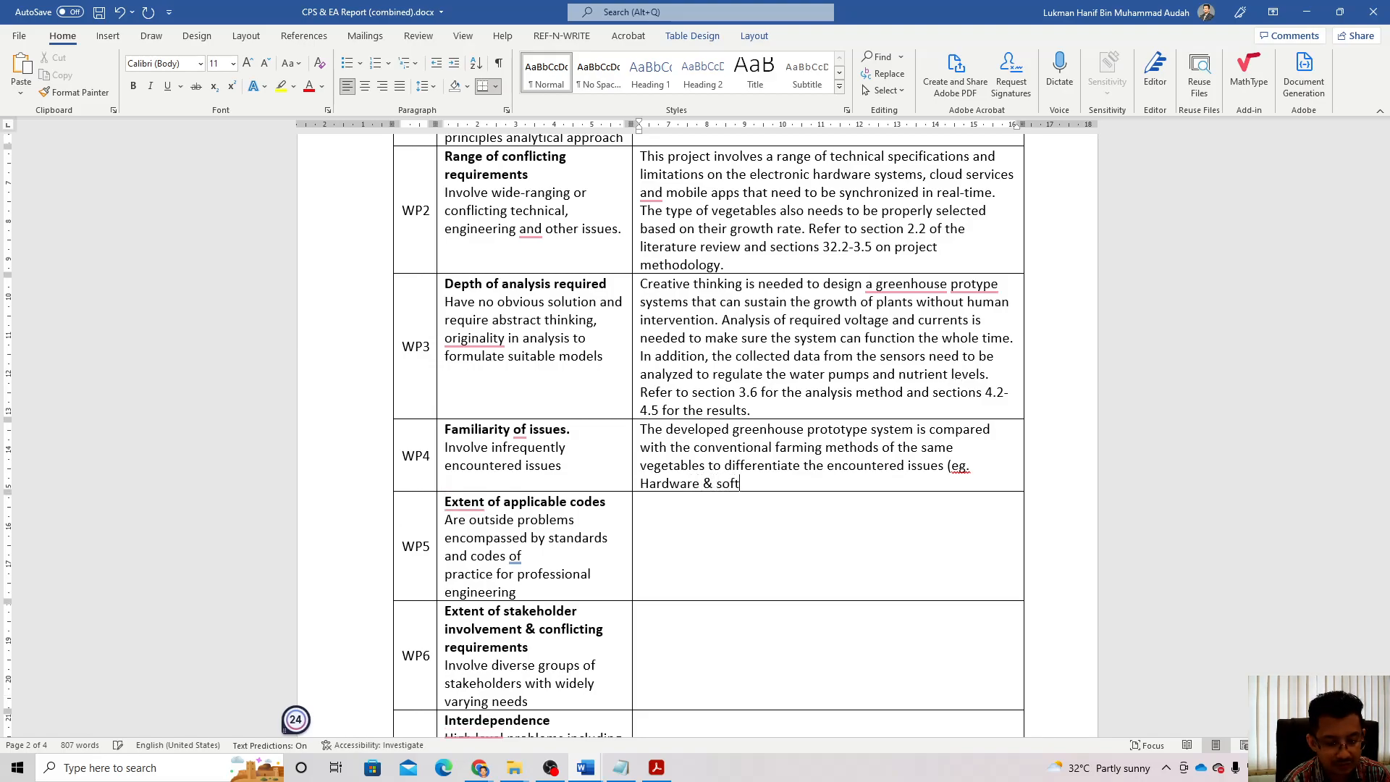
text(ware failure)
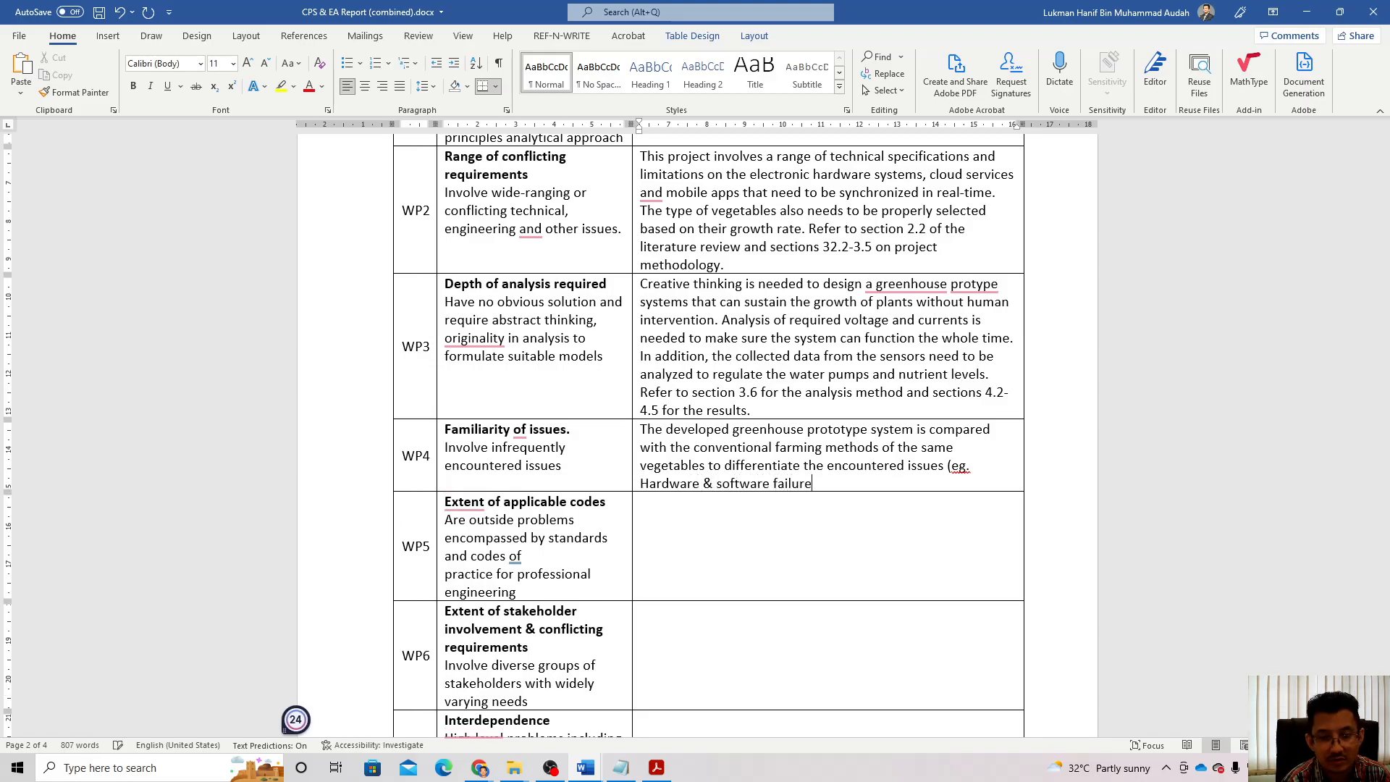
text(,)
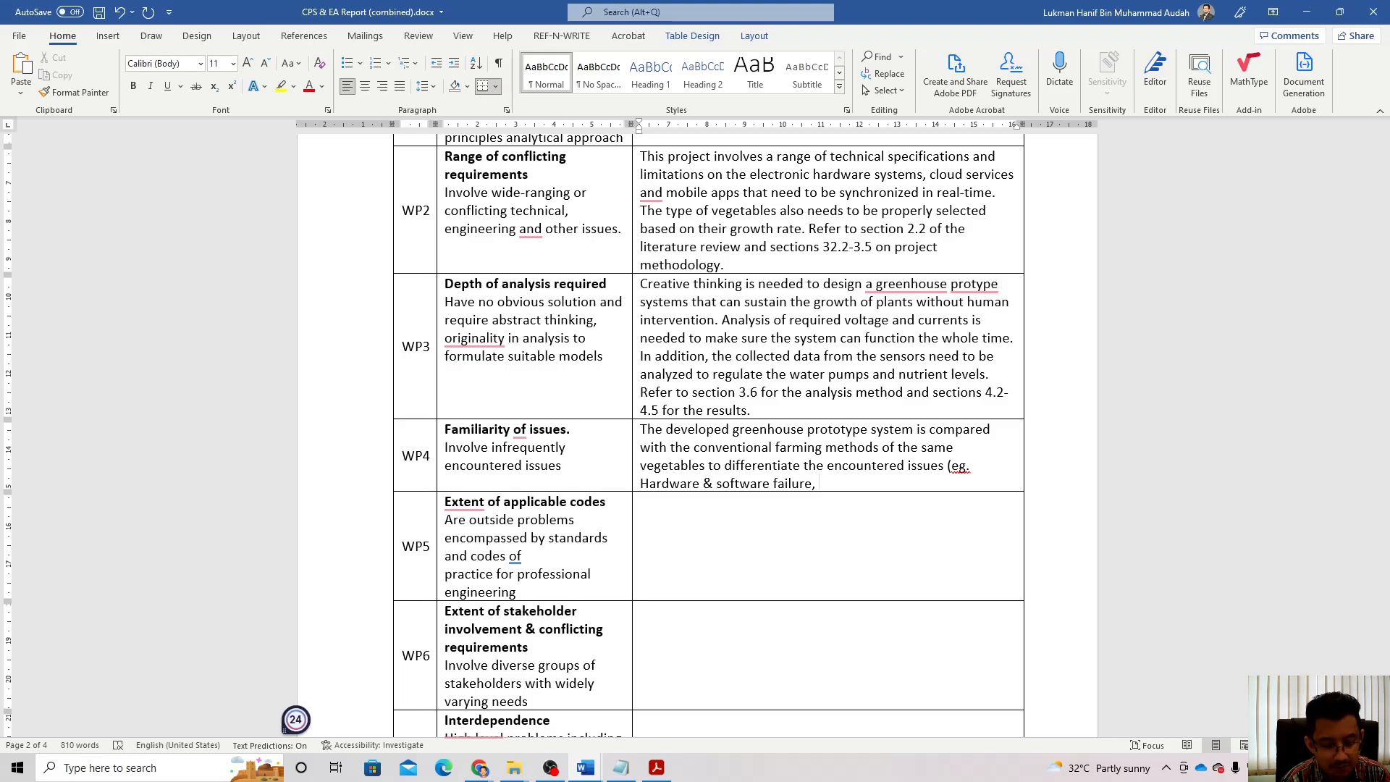
text(ve)
key(BackSpace)
key(BackSpace)
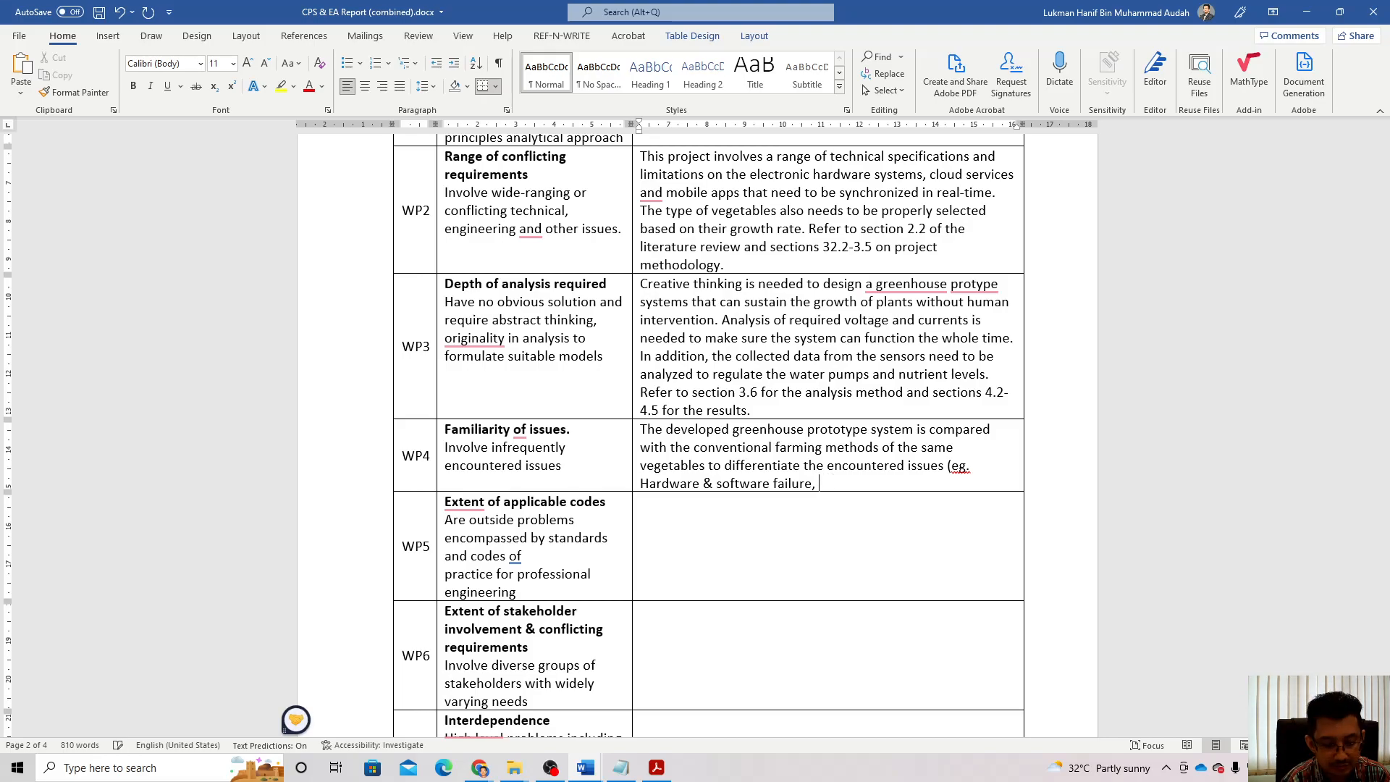
text(d)
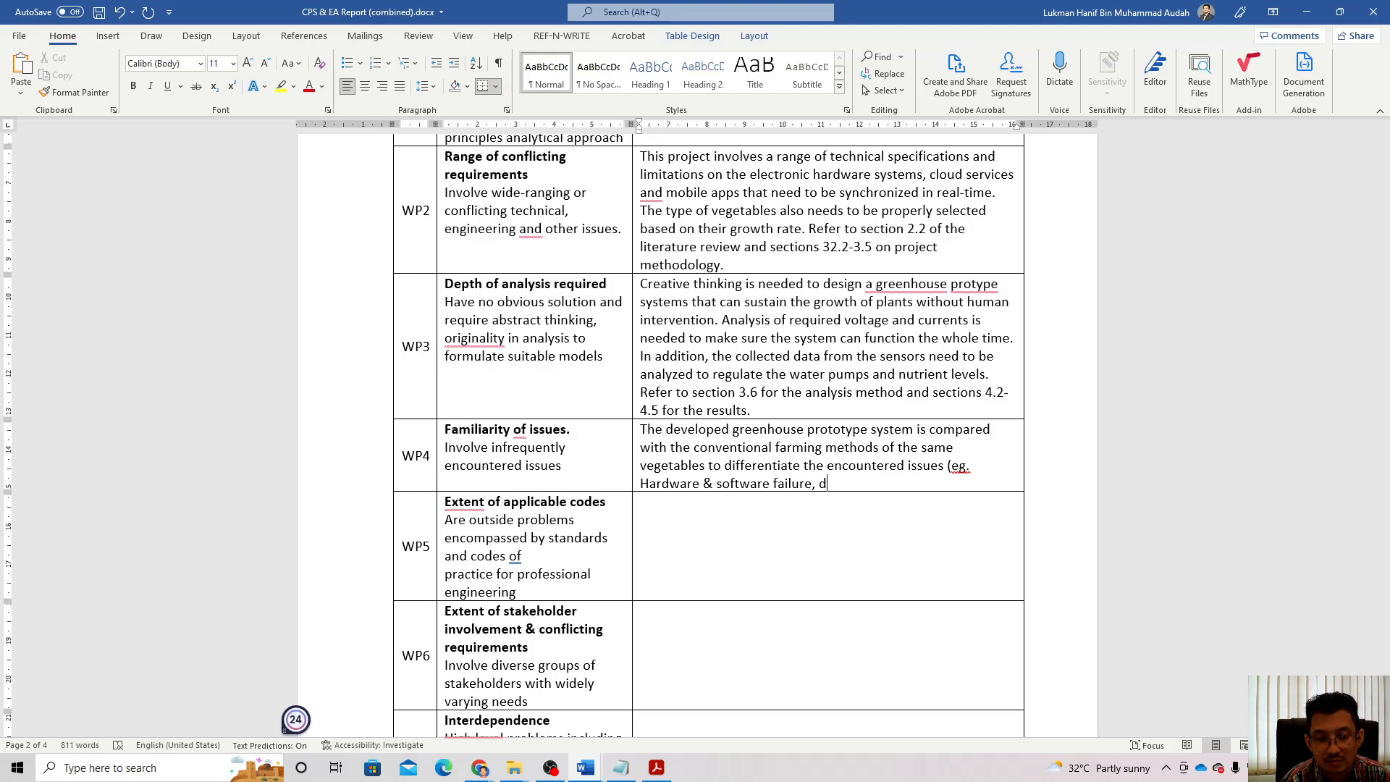
key(BackSpace)
text(dead ve)
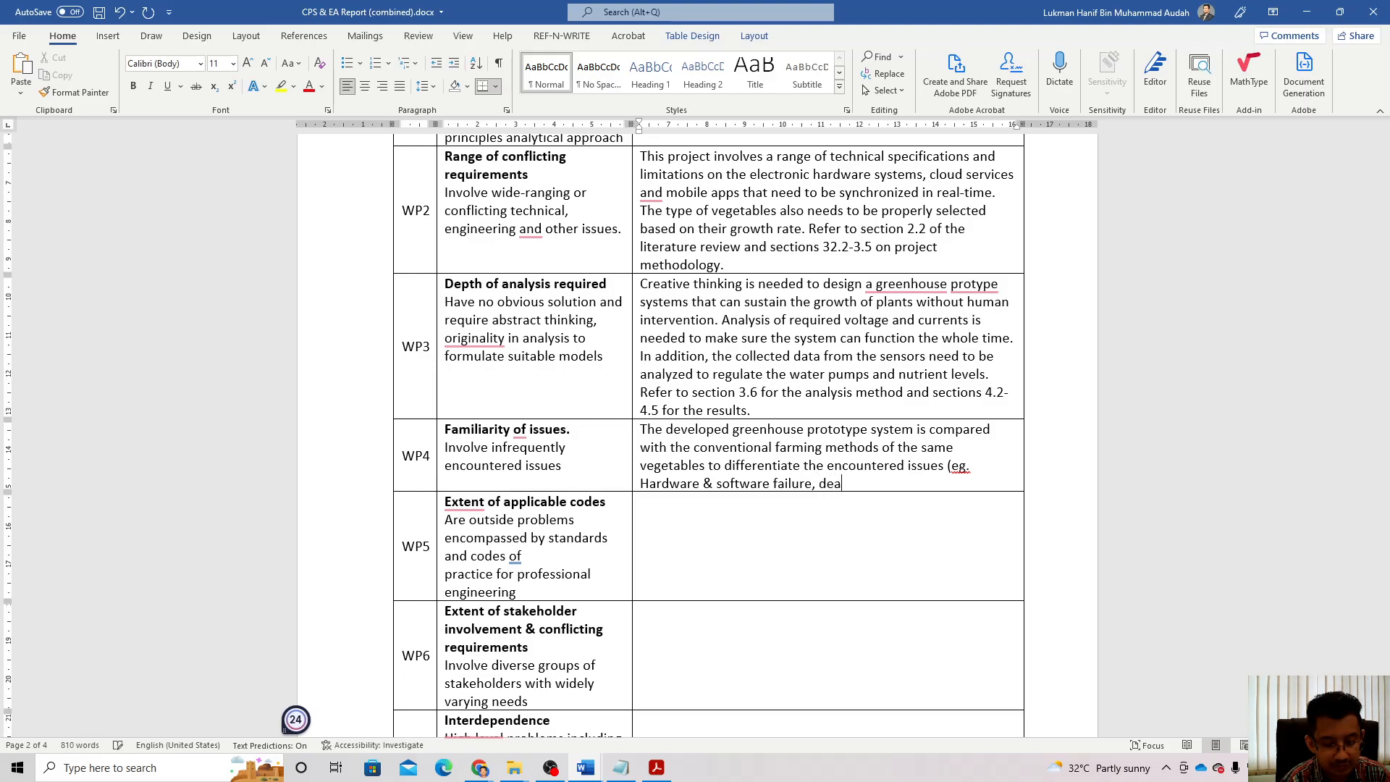
key(BackSpace)
key(BackSpace)
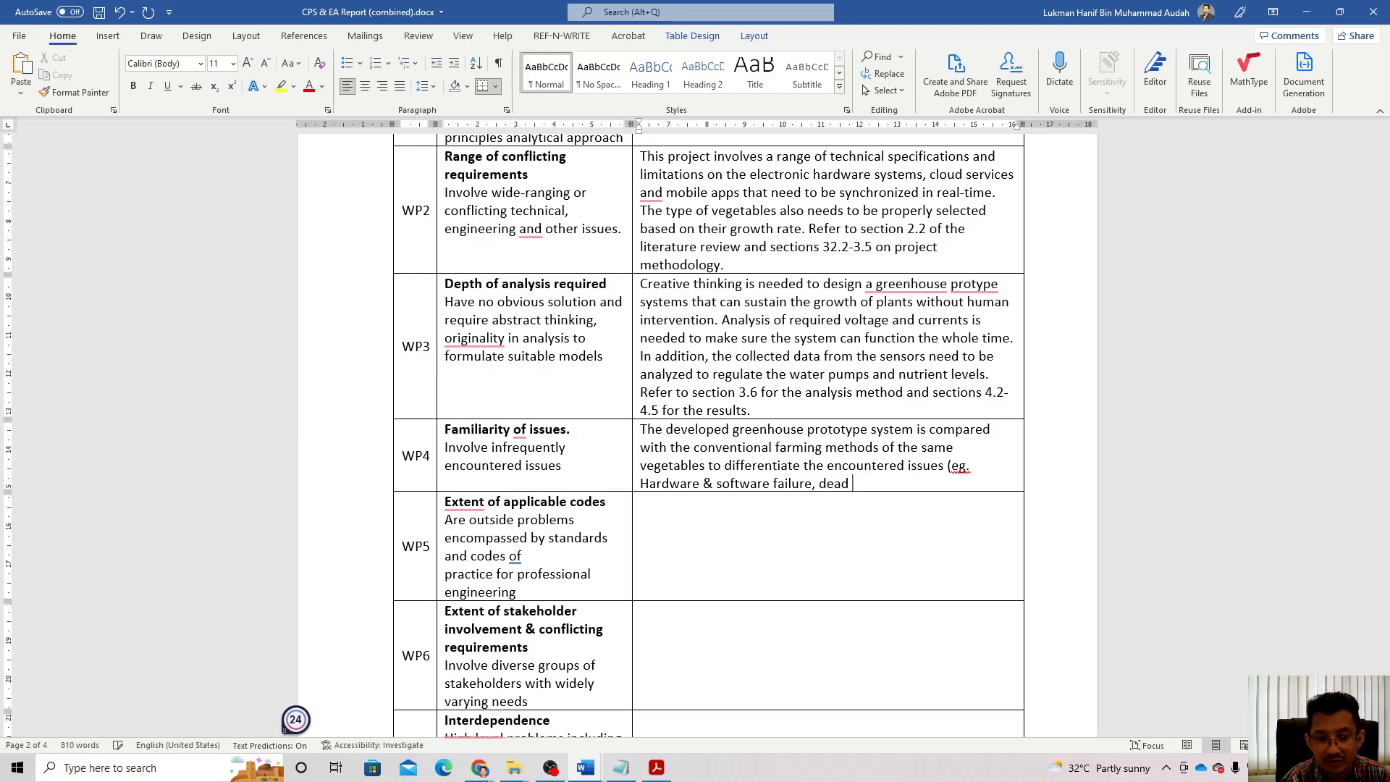
text(crops)
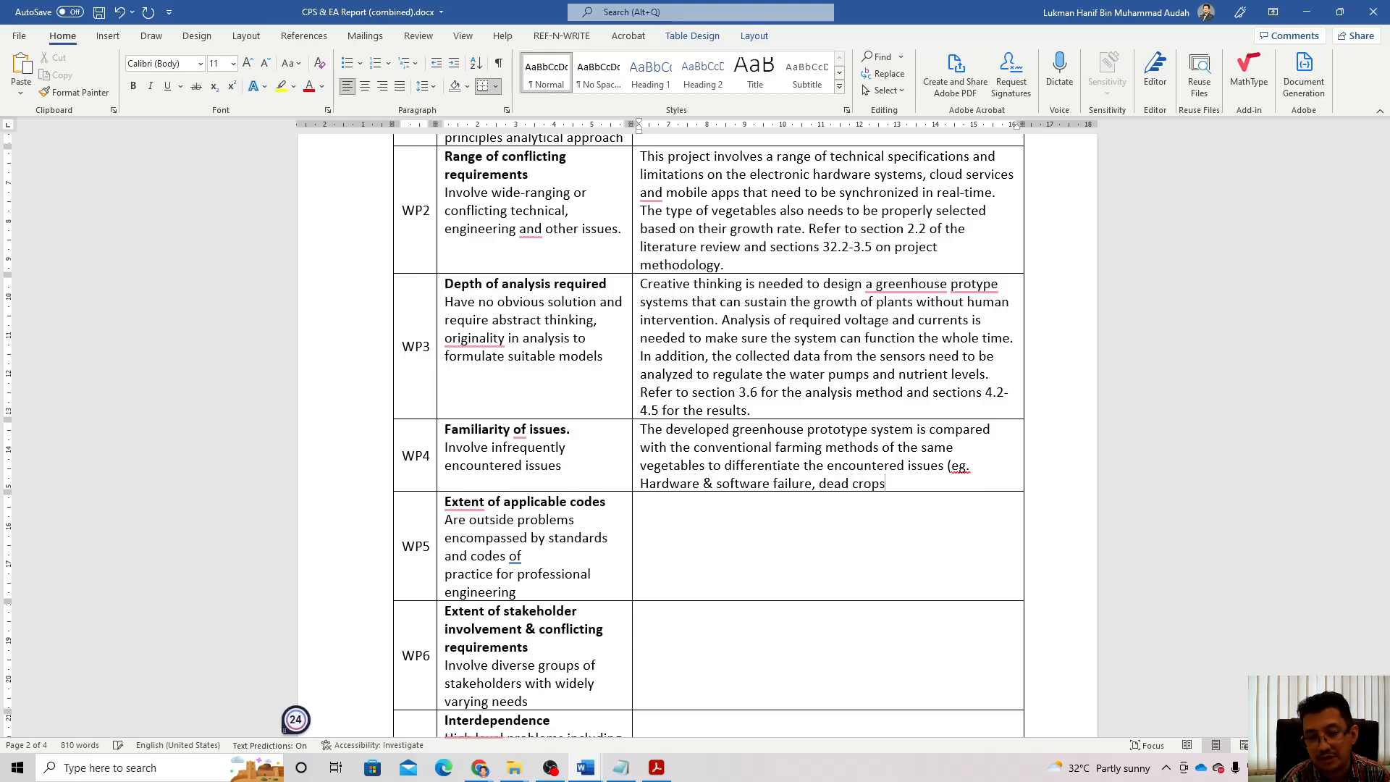
text())
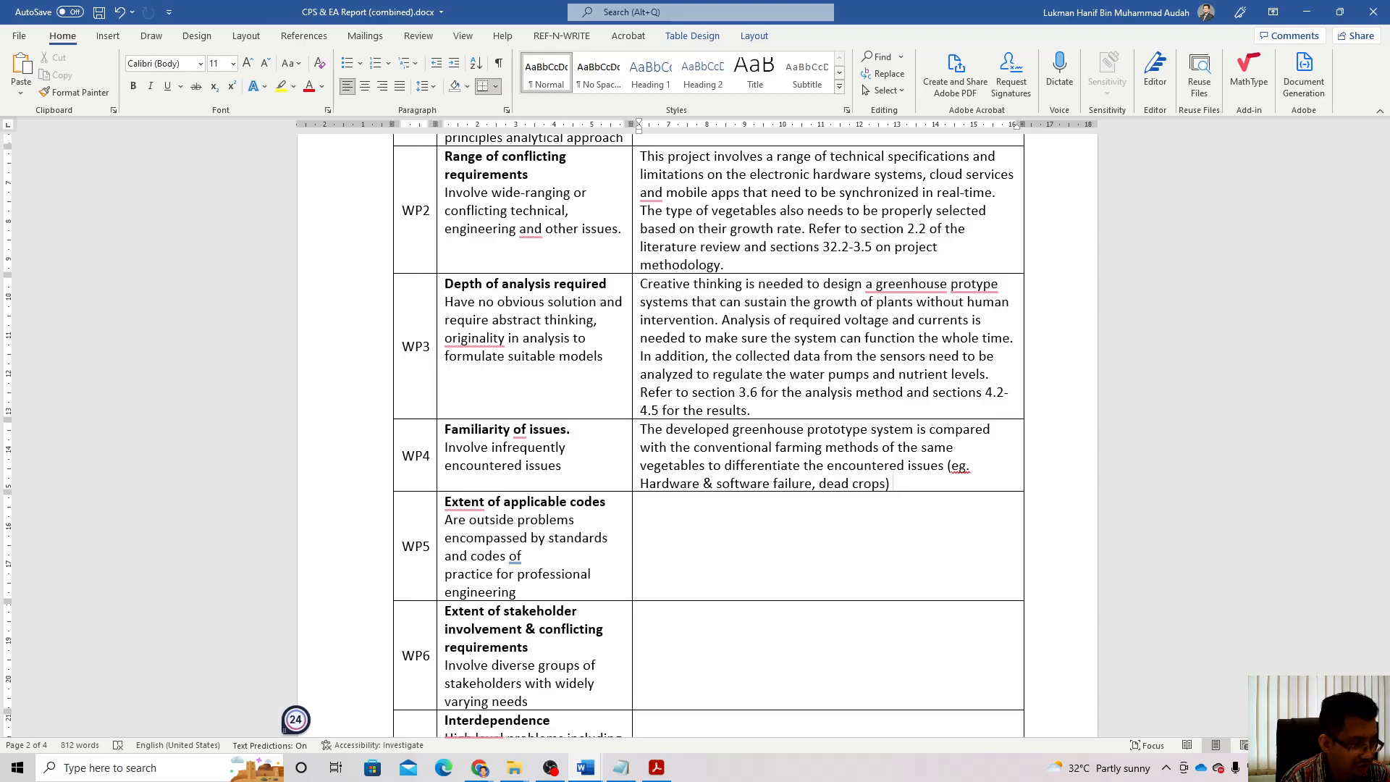
Step: Add 'and revised the prototype for improvement' plus the section 3.7 and 4.7 references
text(nd re)
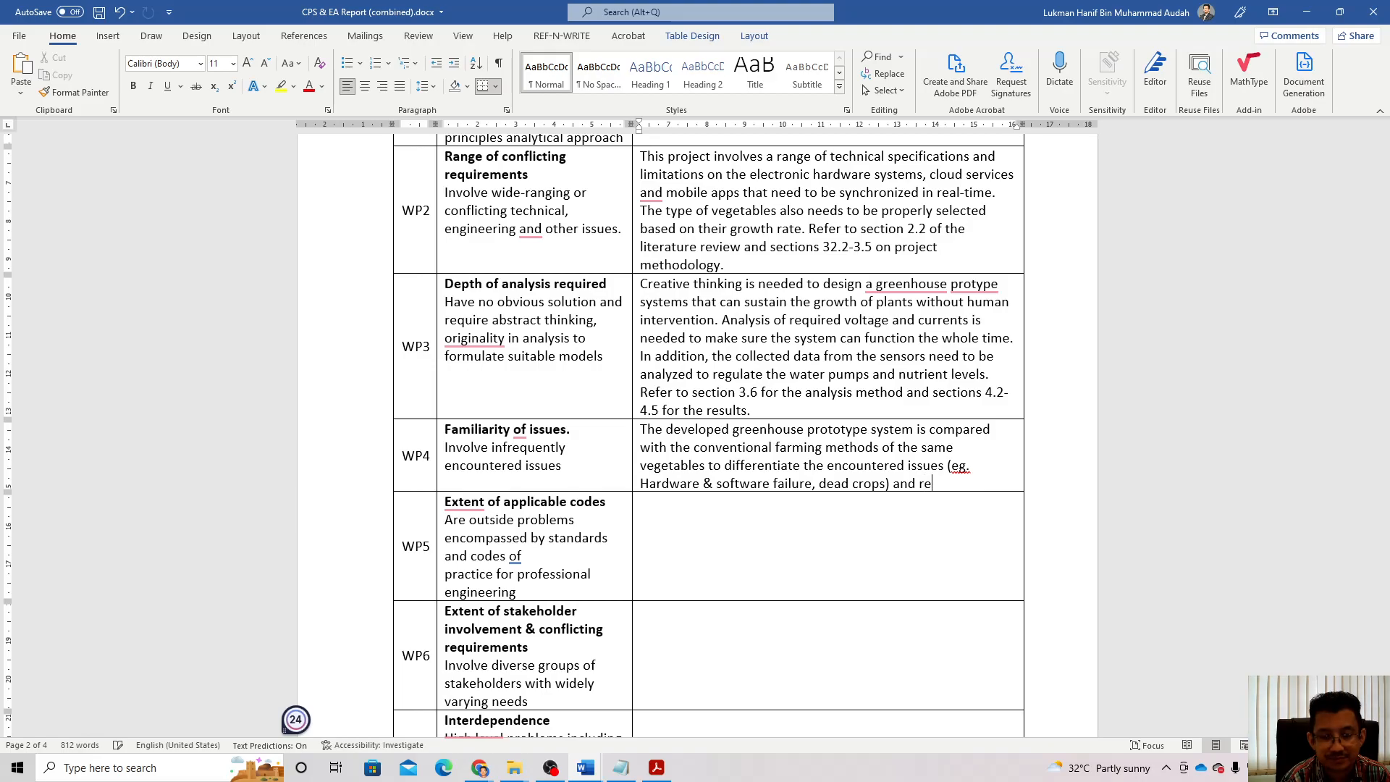
text(vised the prototyupe)
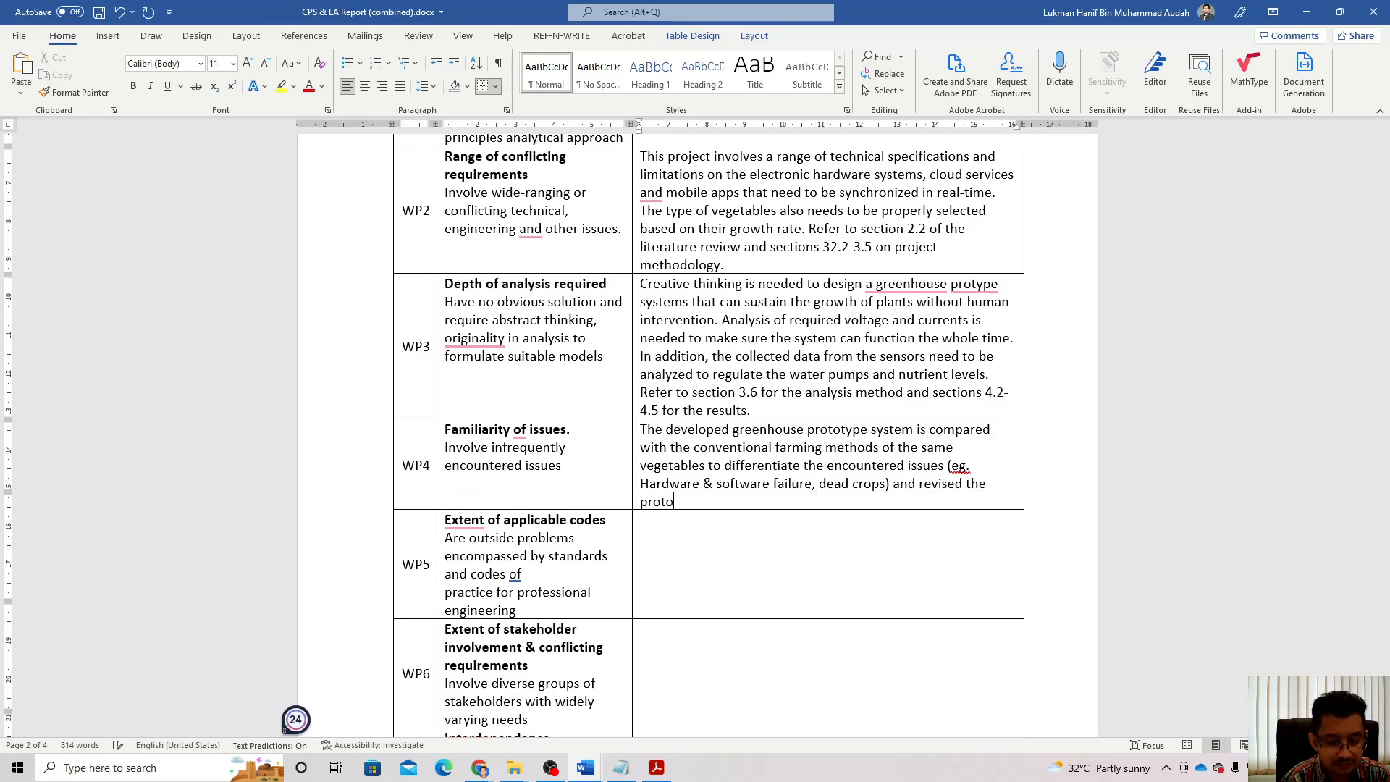
key(BackSpace)
key(BackSpace)
key(BackSpace)
key(BackSpace)
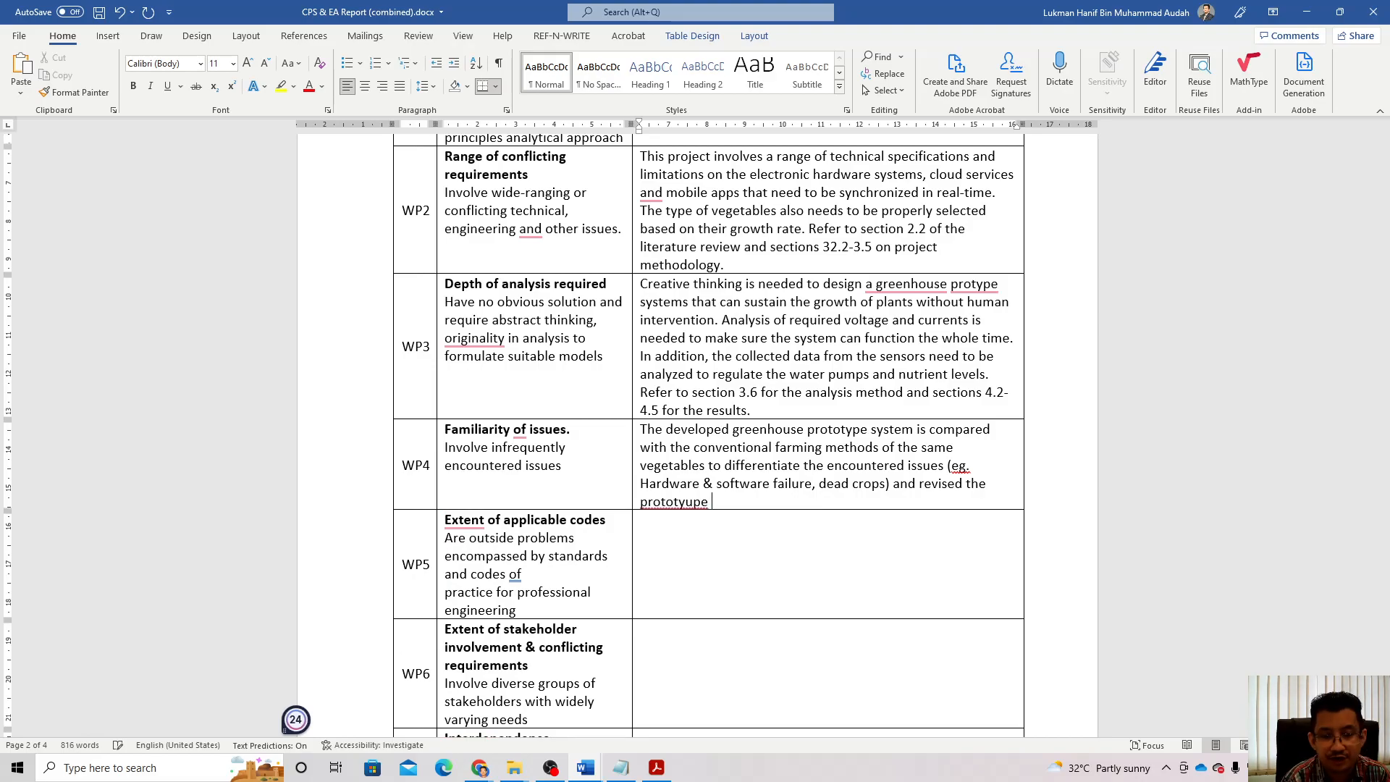
text(pe fo)
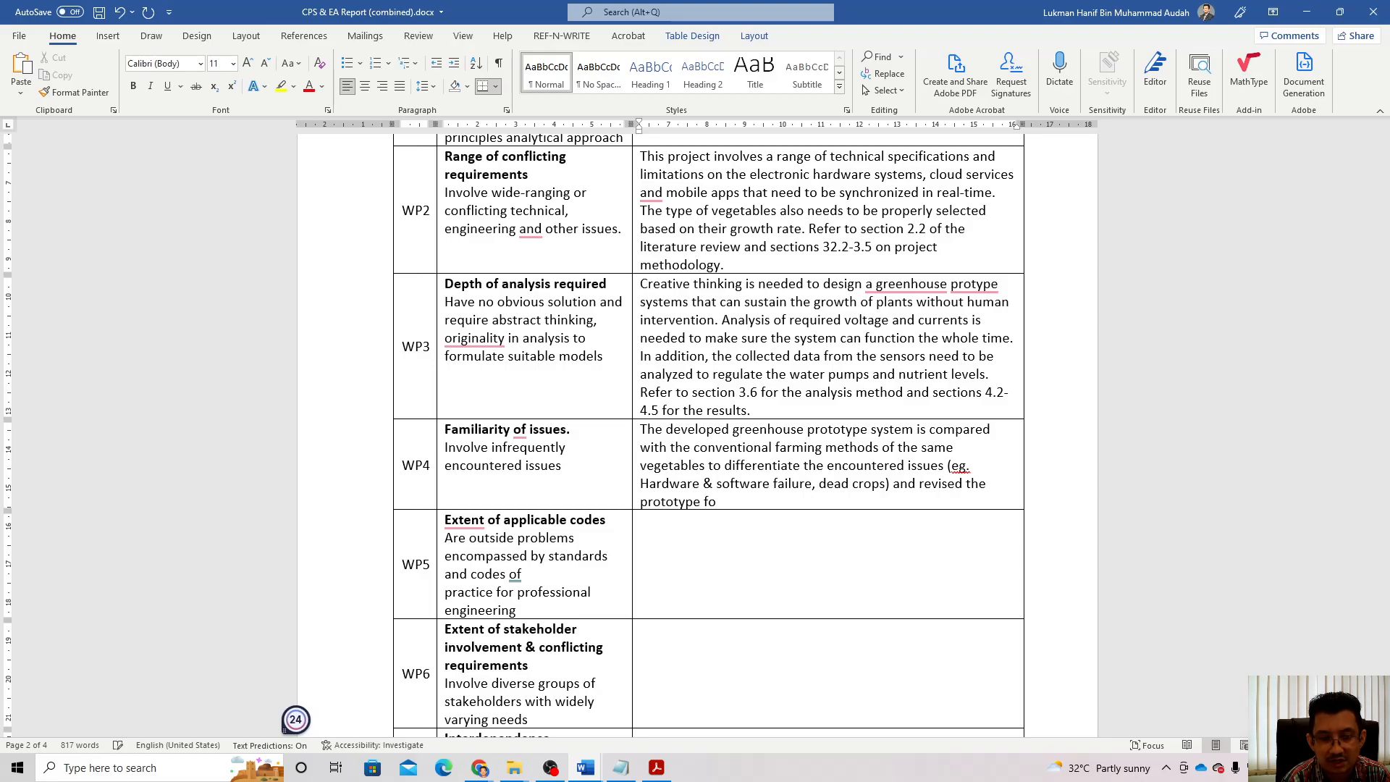
text(r improb)
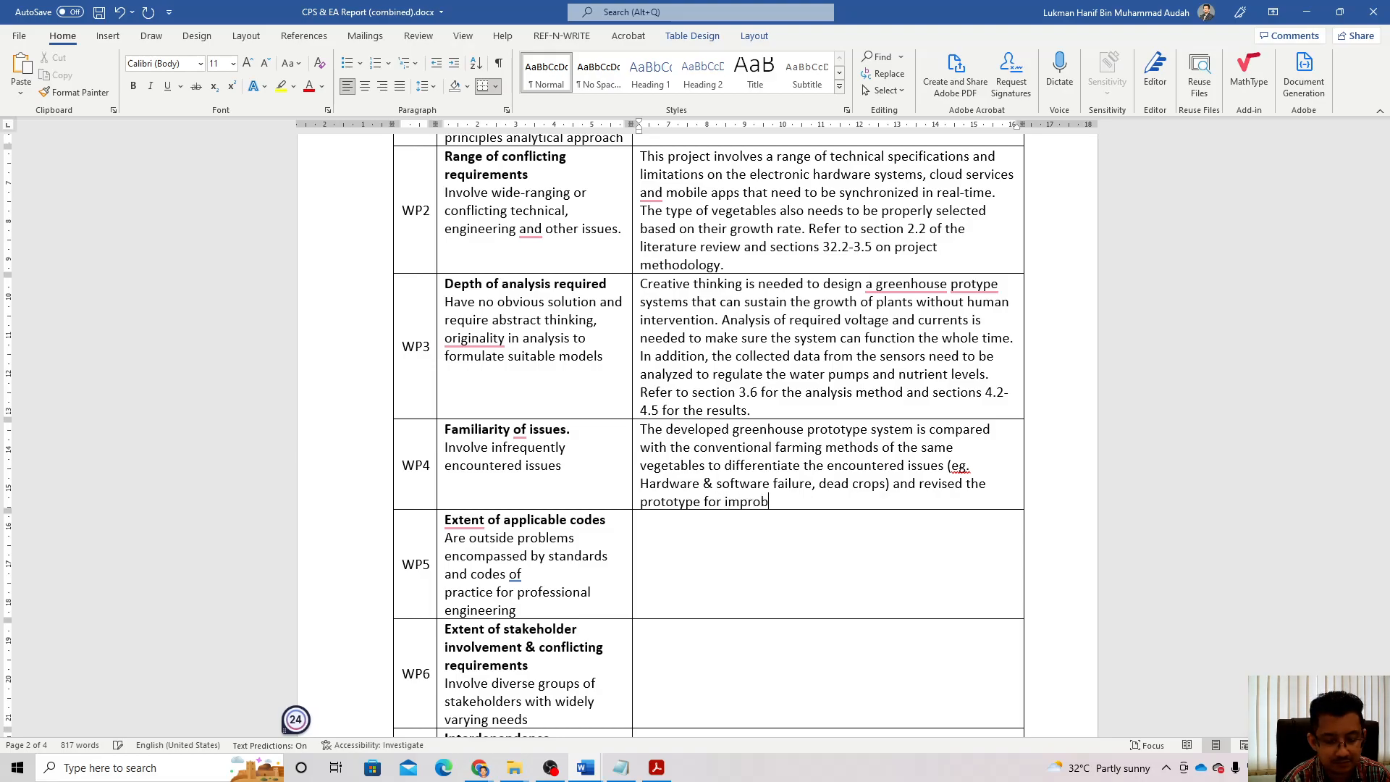
key(BackSpace)
text(vement. )
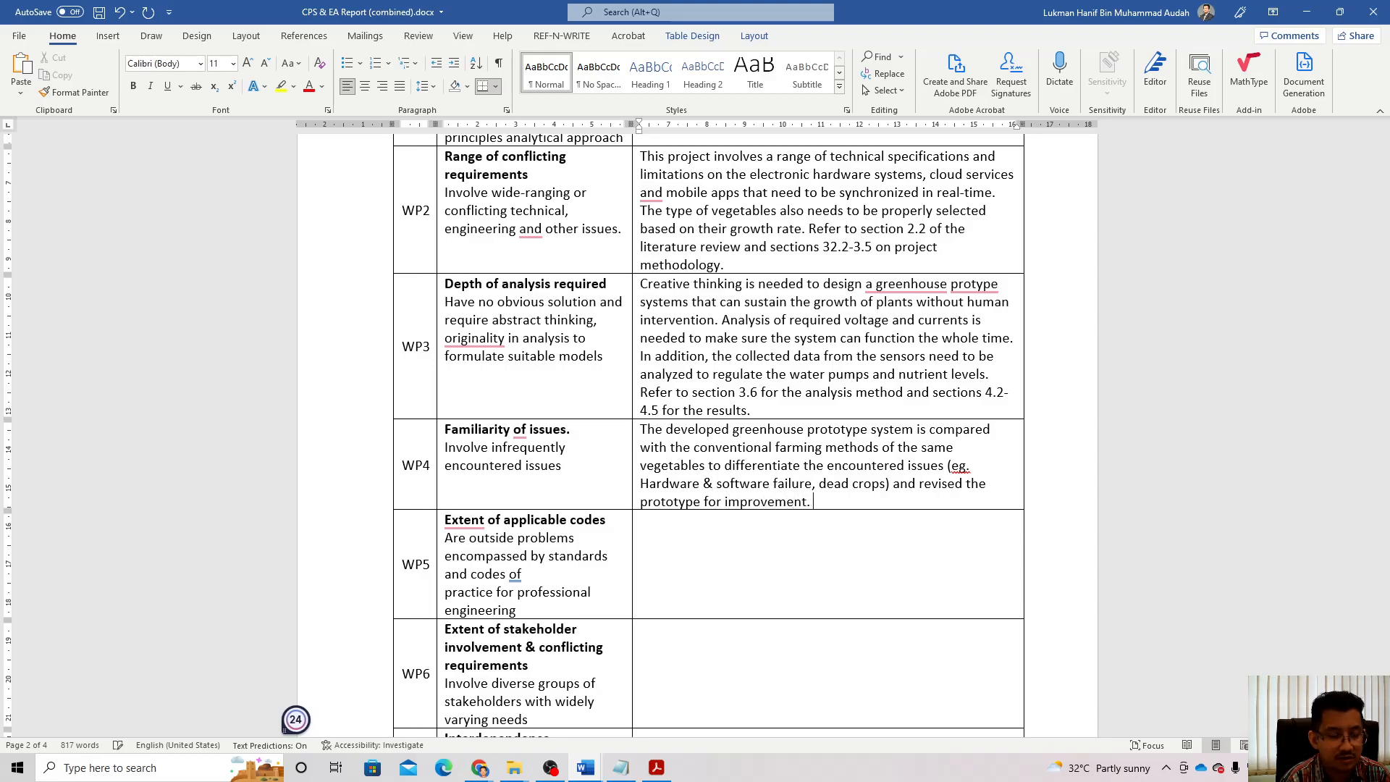
text(Re)
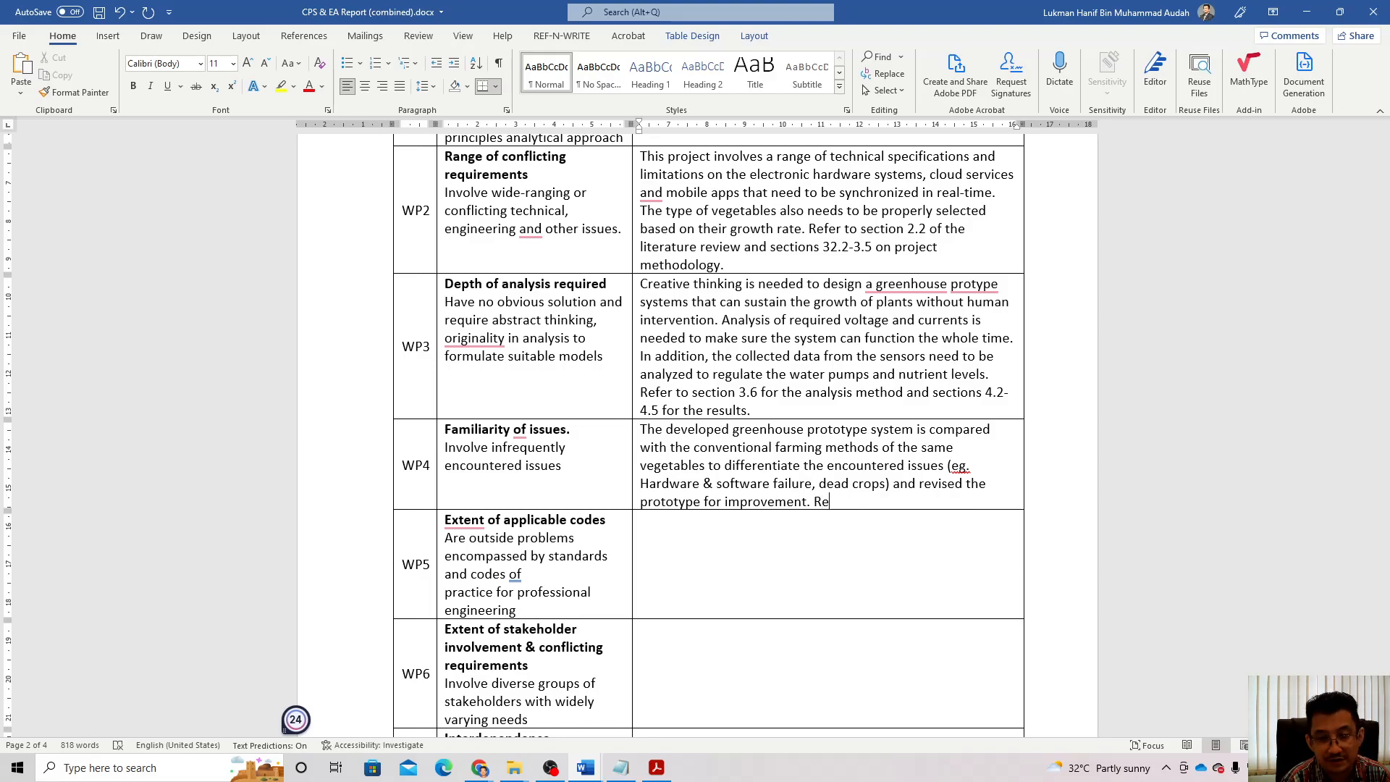
text(fer to s)
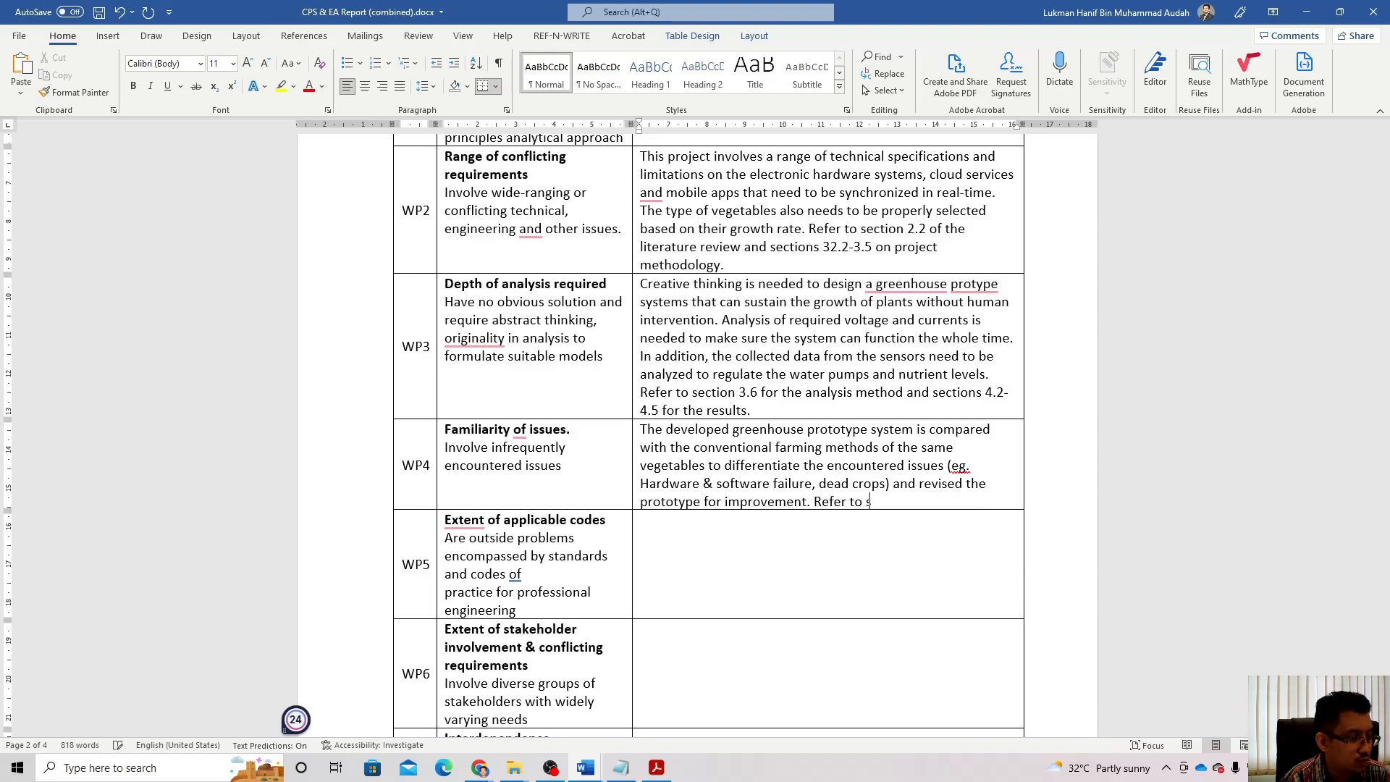
text(ection )
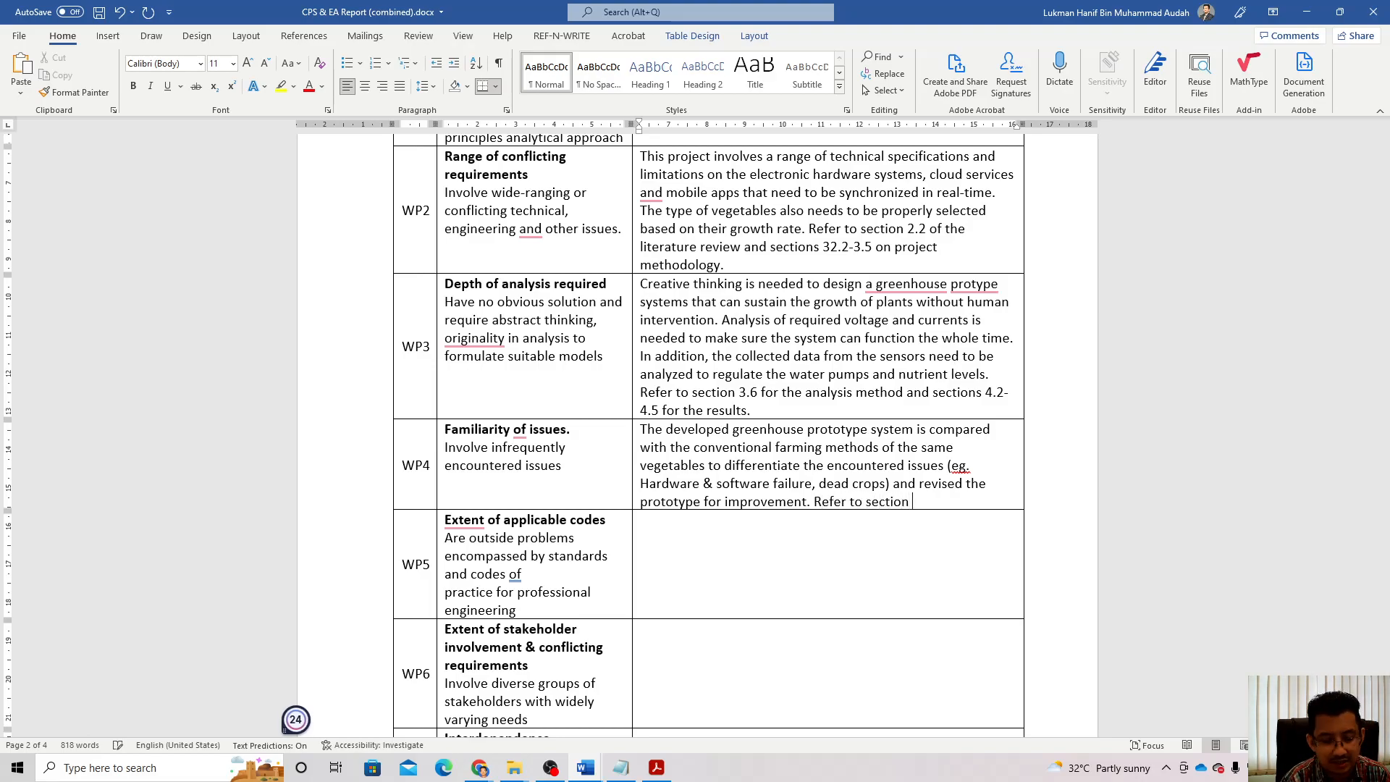
text(3.7)
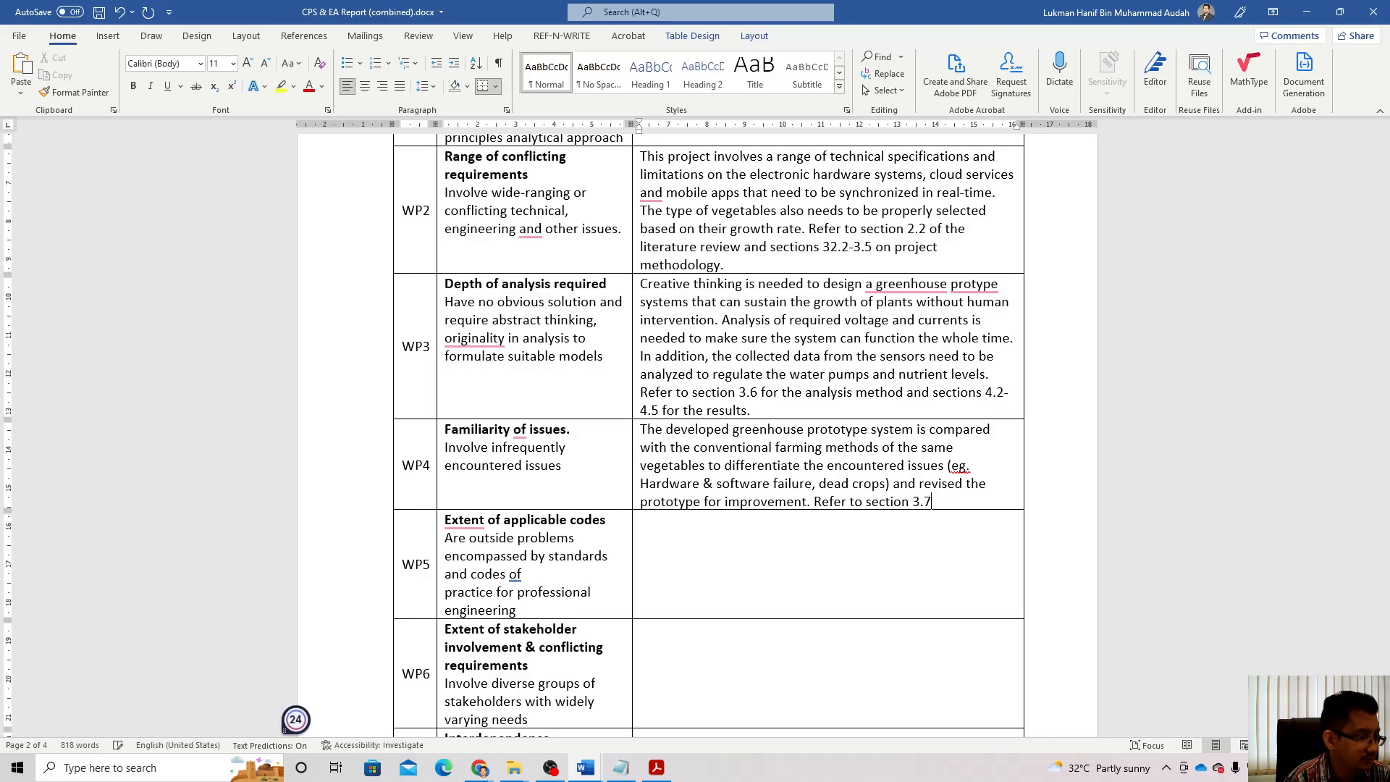
text( f)
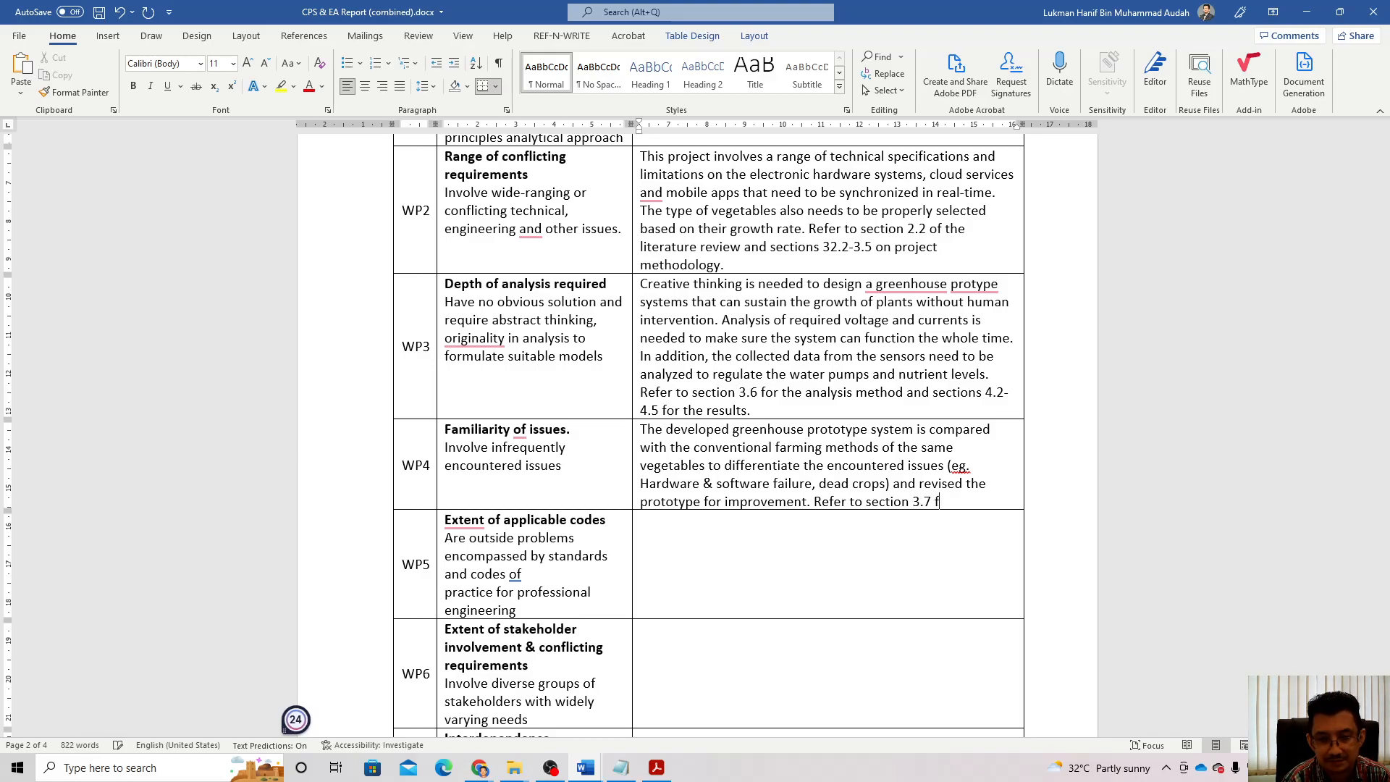
text(or comparison methods)
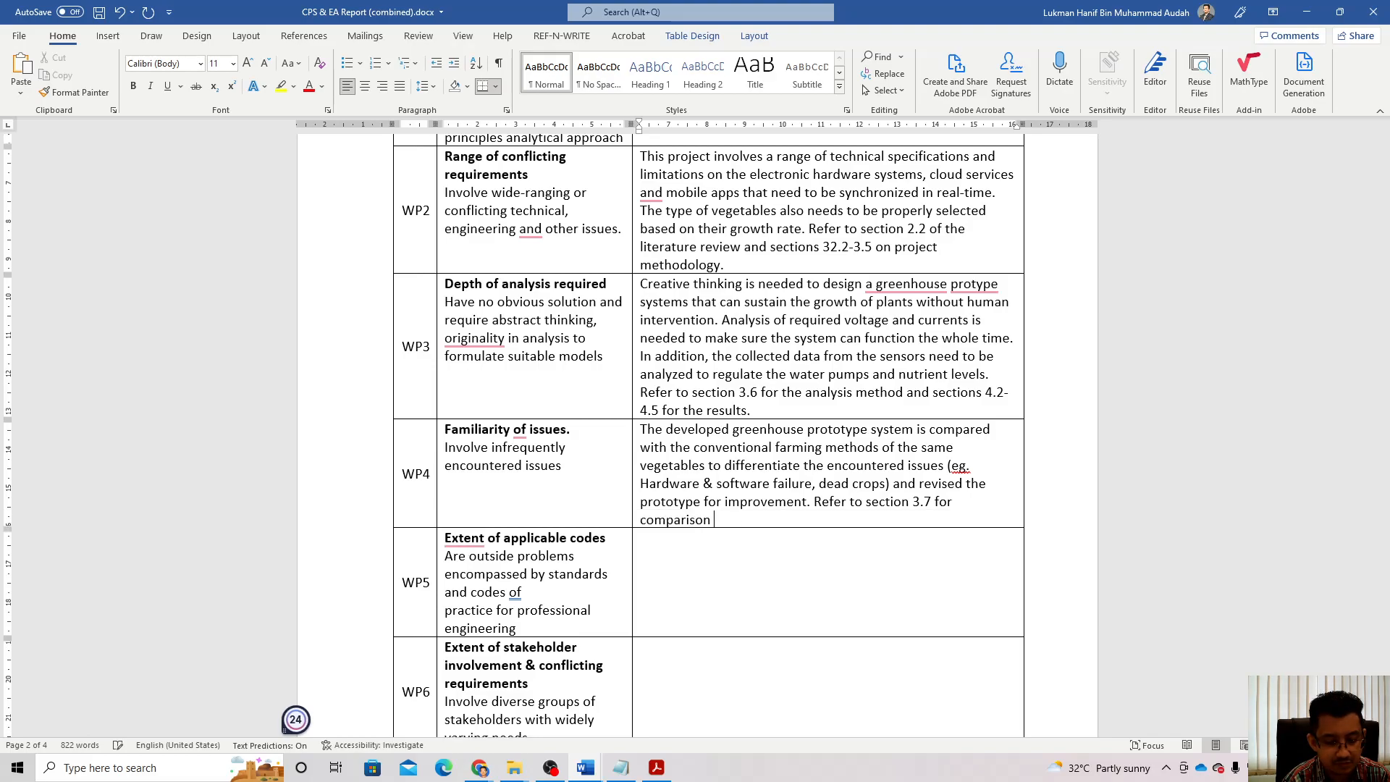
key(BackSpace)
text(s and section)
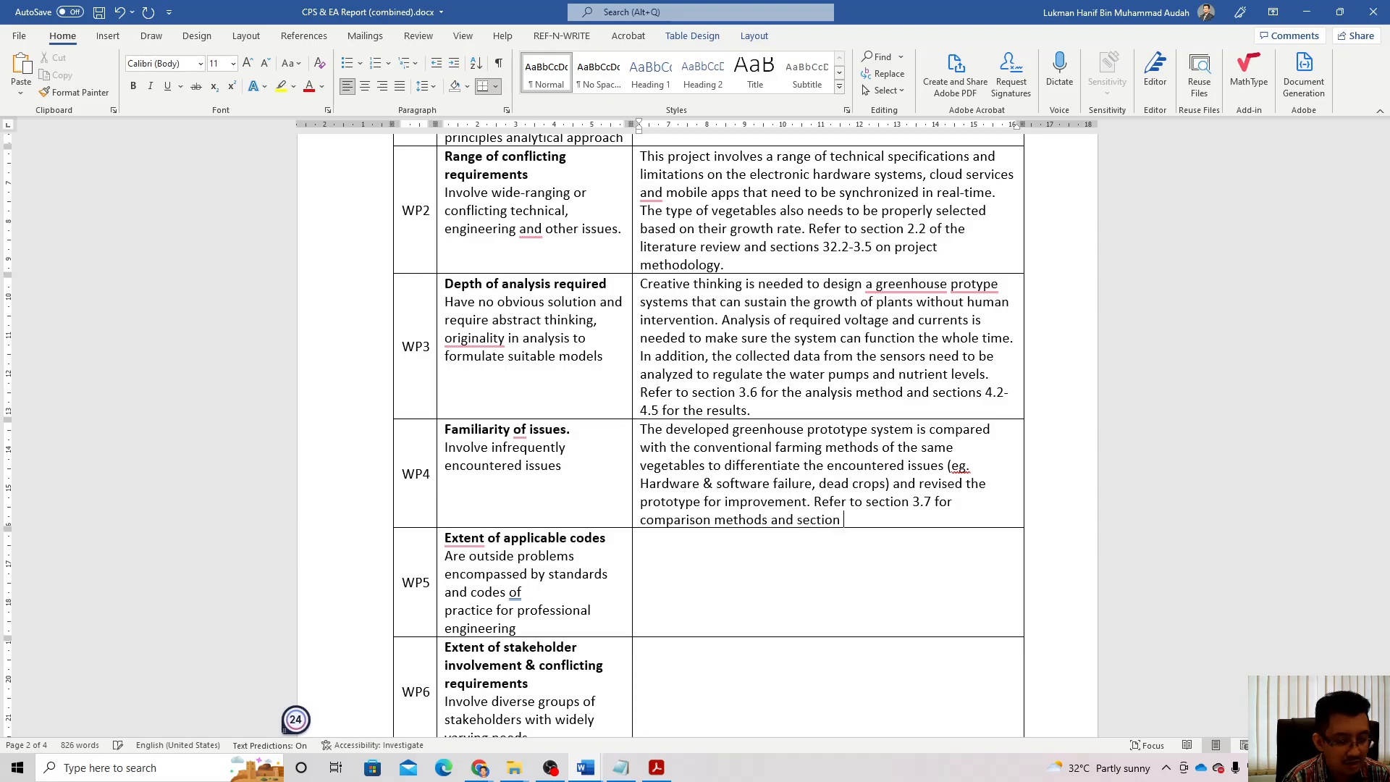
text(4.7)
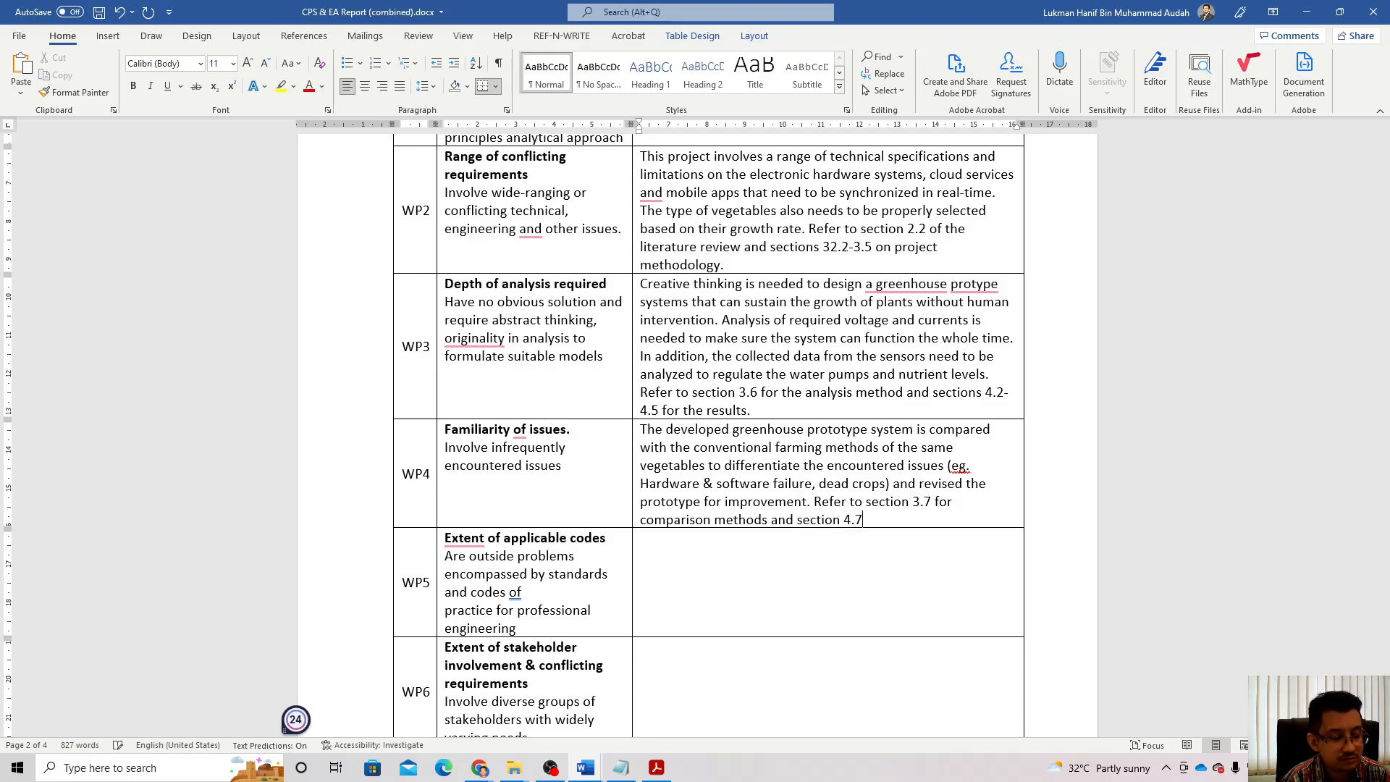
text( for )
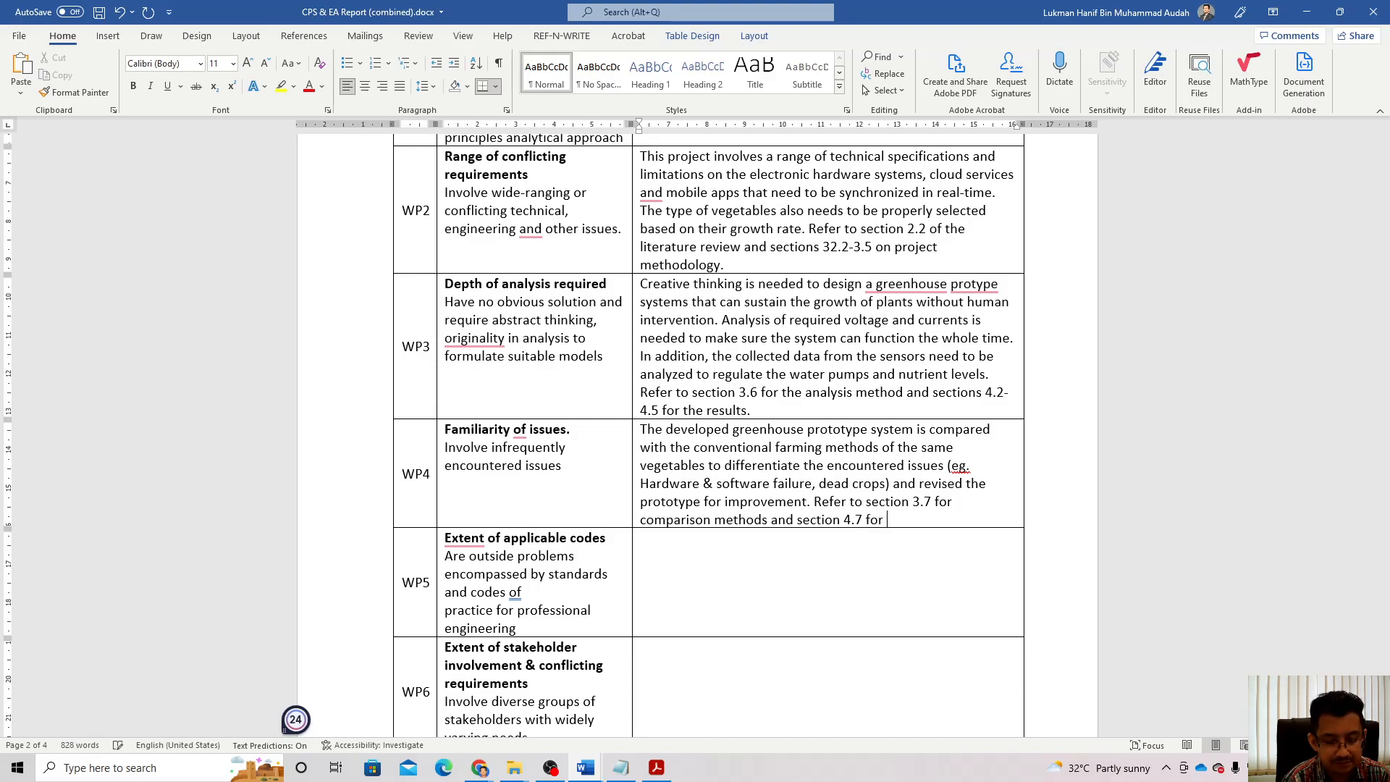
text(the results.)
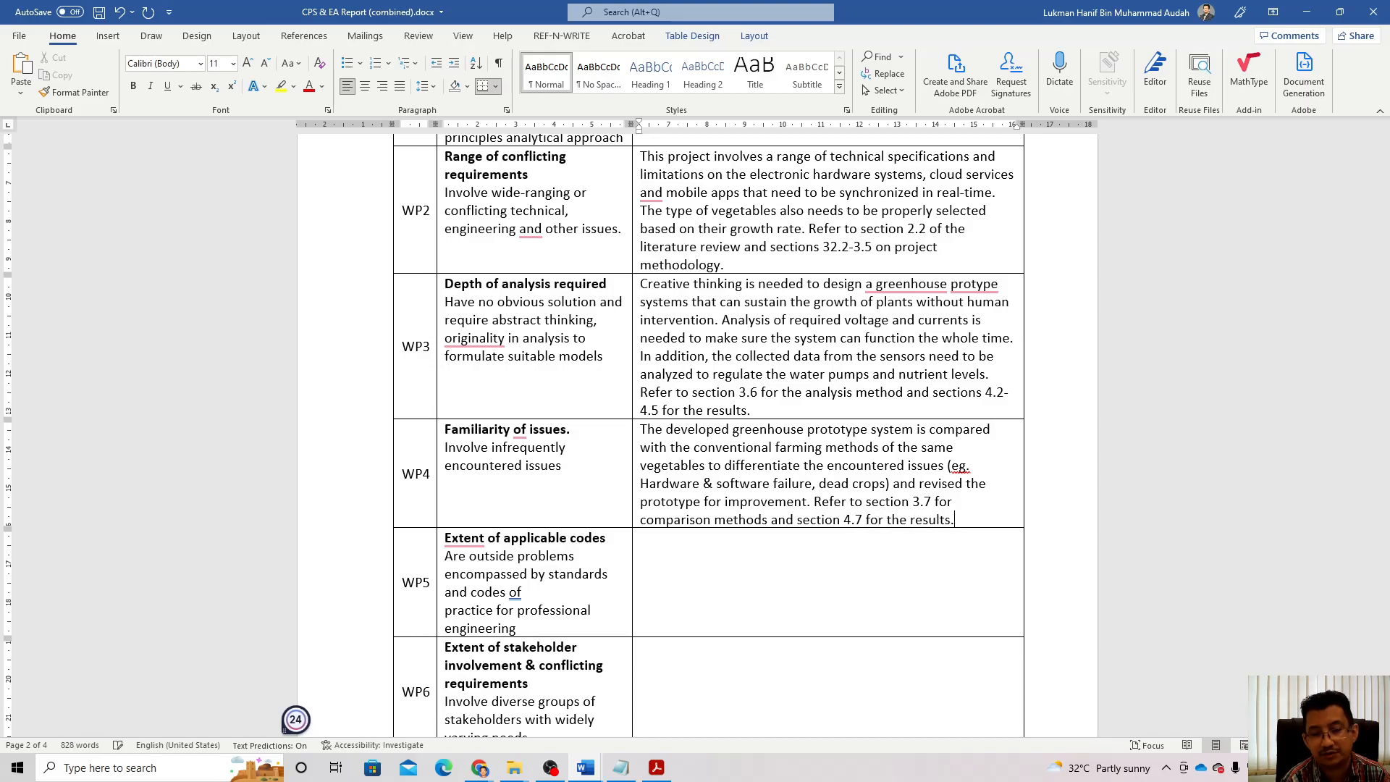
Step: Put a single dash in the empty WP5 applicable-codes answer cell
scroll(691, 424, down, 2)
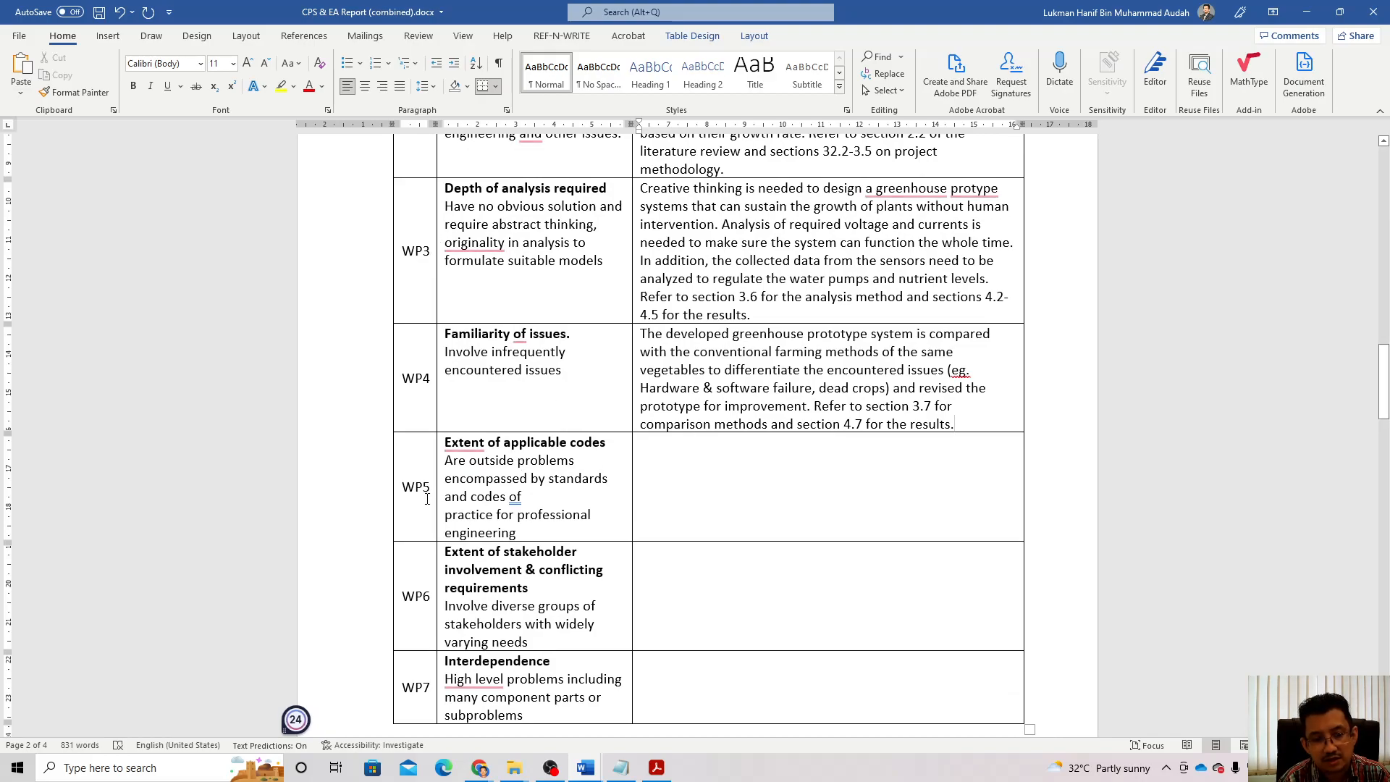
click(802, 484)
text(-)
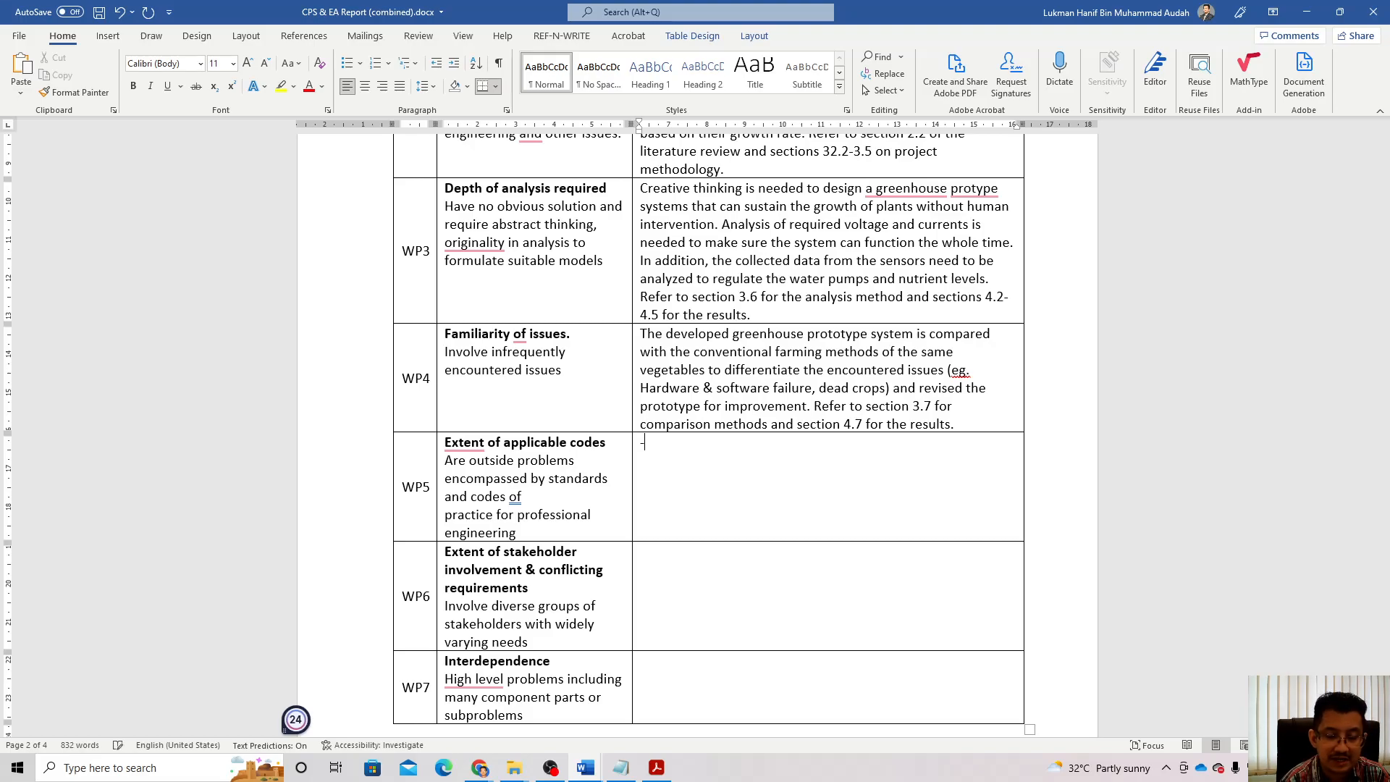
click(729, 595)
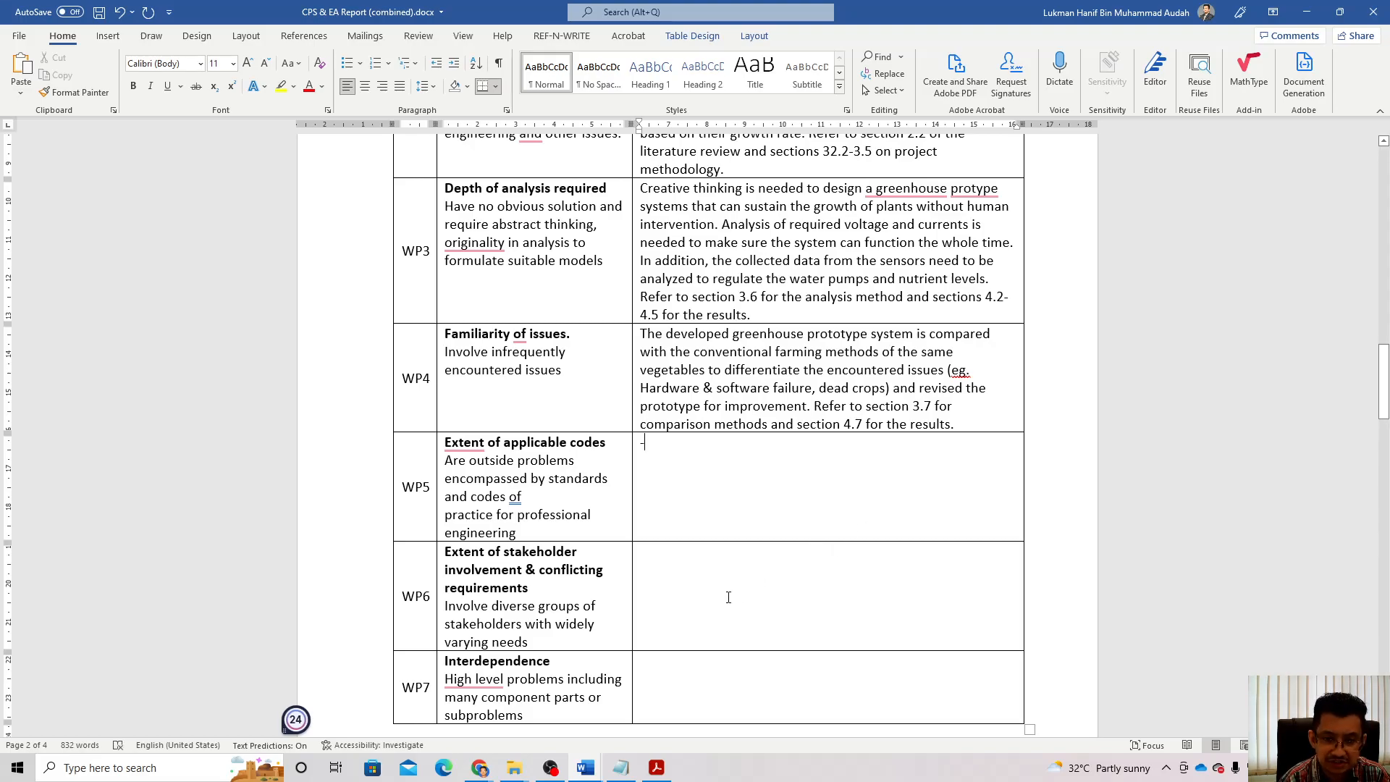
scroll(729, 594, down, 1)
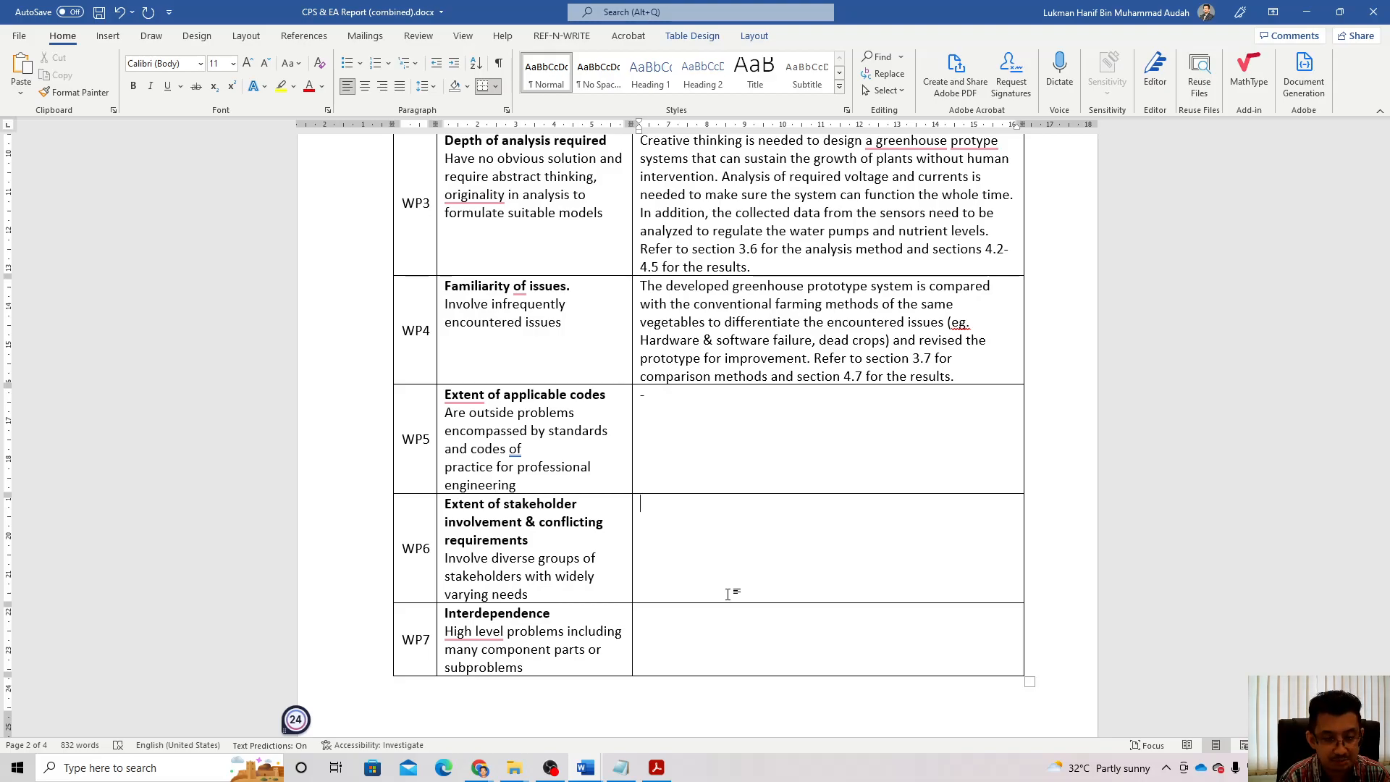
Step: Write that several farmers in Johor and Melaka were interviewed to suggest practical solutions
text(Severeak)
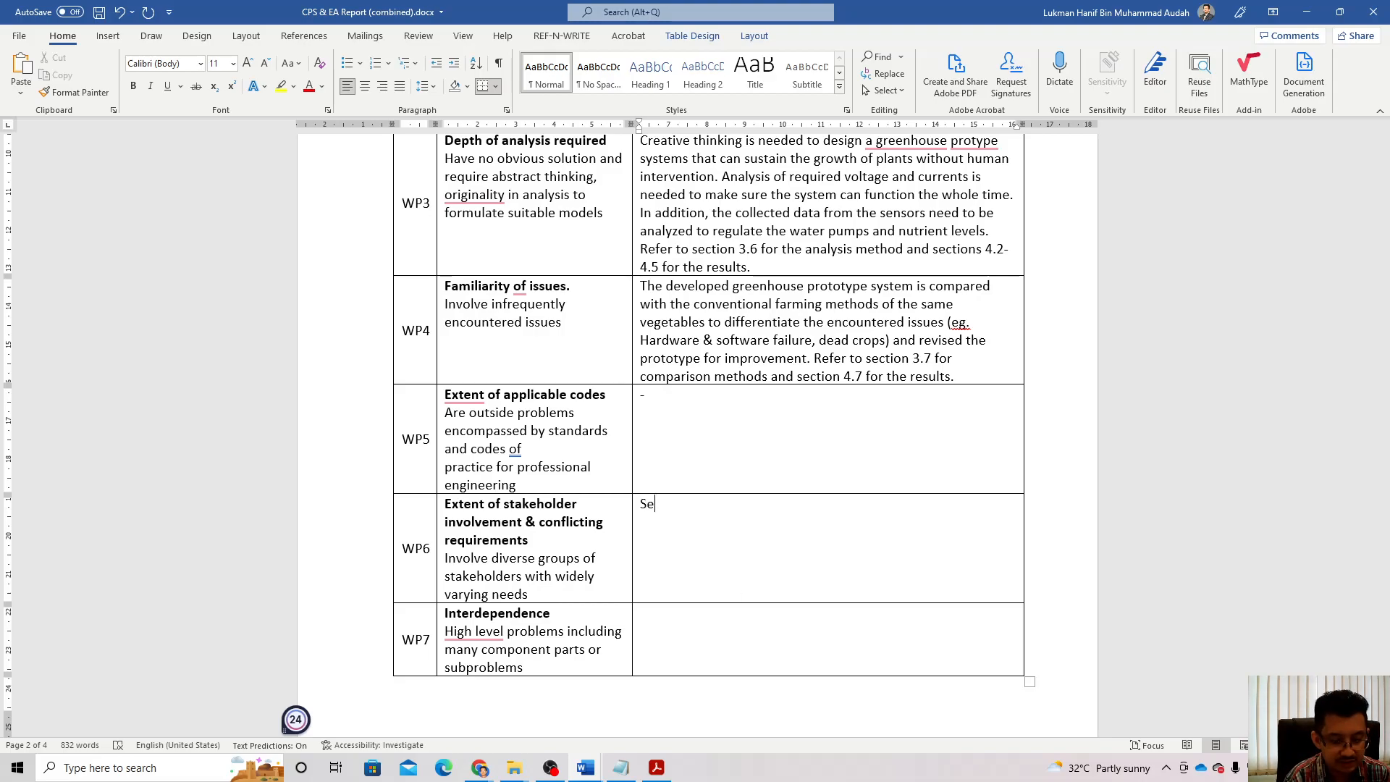
key(BackSpace)
key(BackSpace)
key(BackSpace)
text(al farmer)
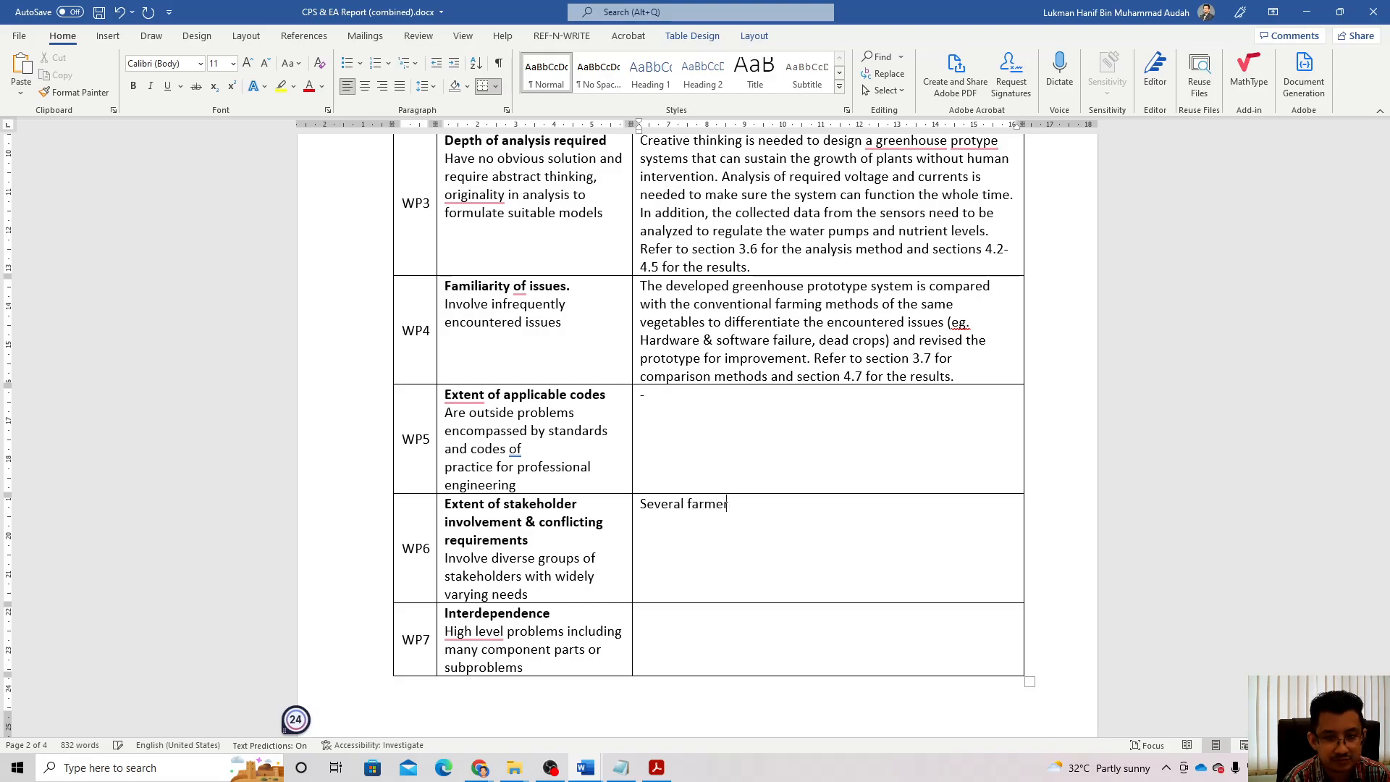
text(s in o)
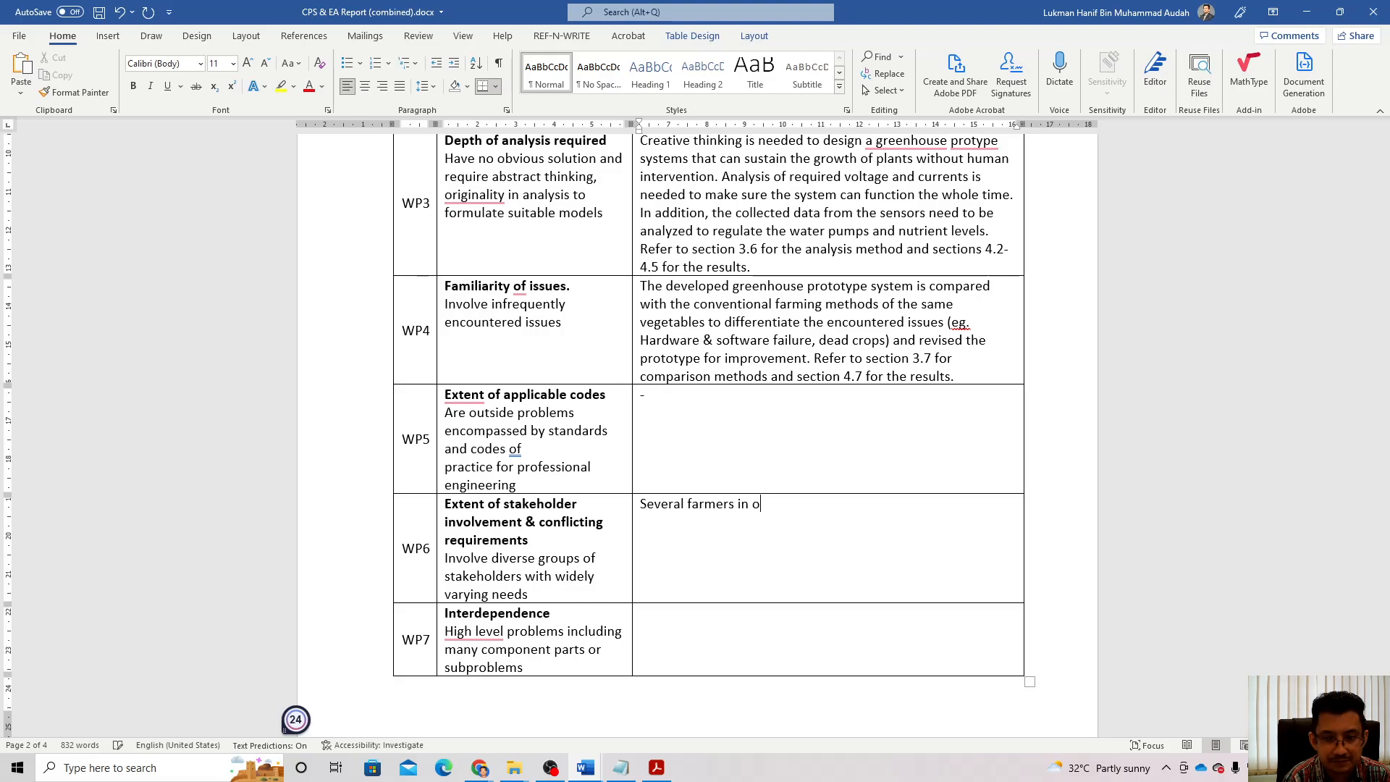
key(BackSpace)
text(Joh)
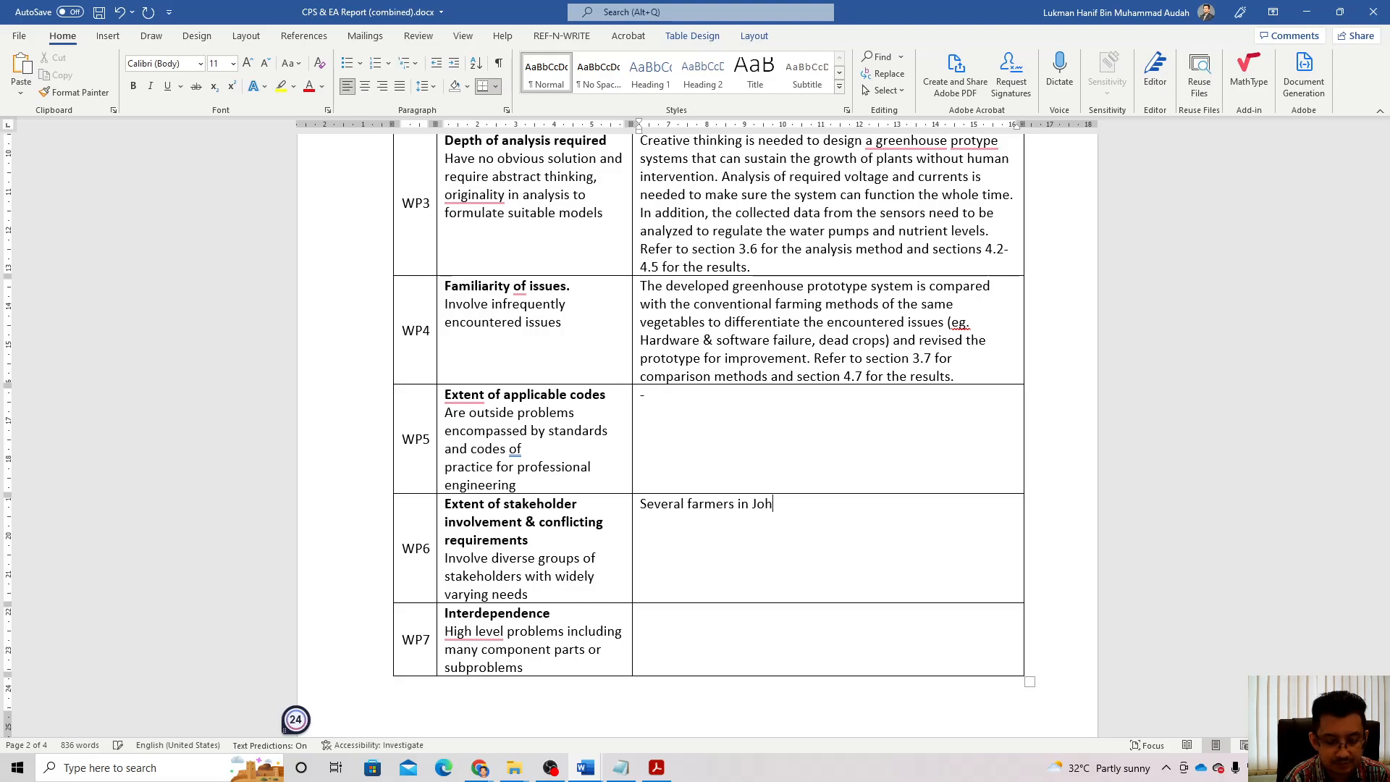
text(or and Melaka )
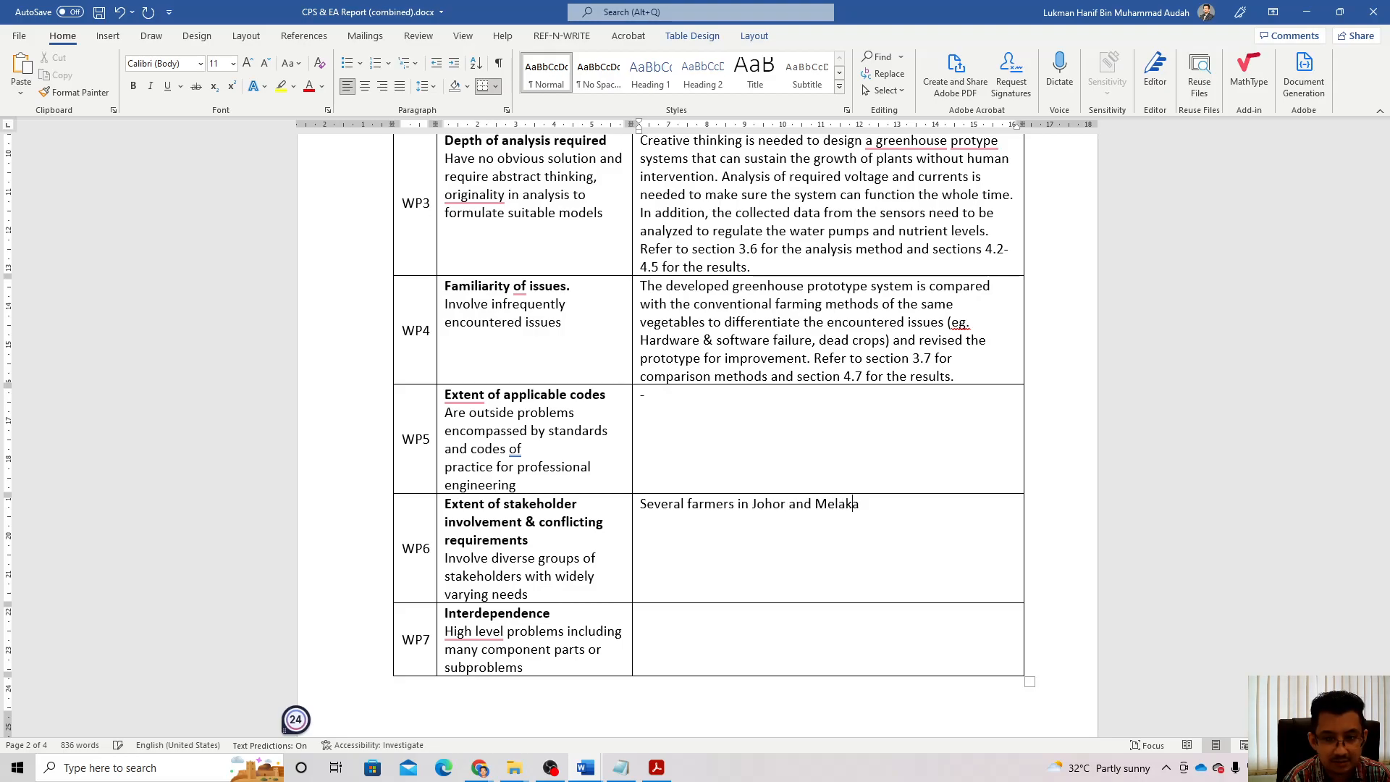
text(have )
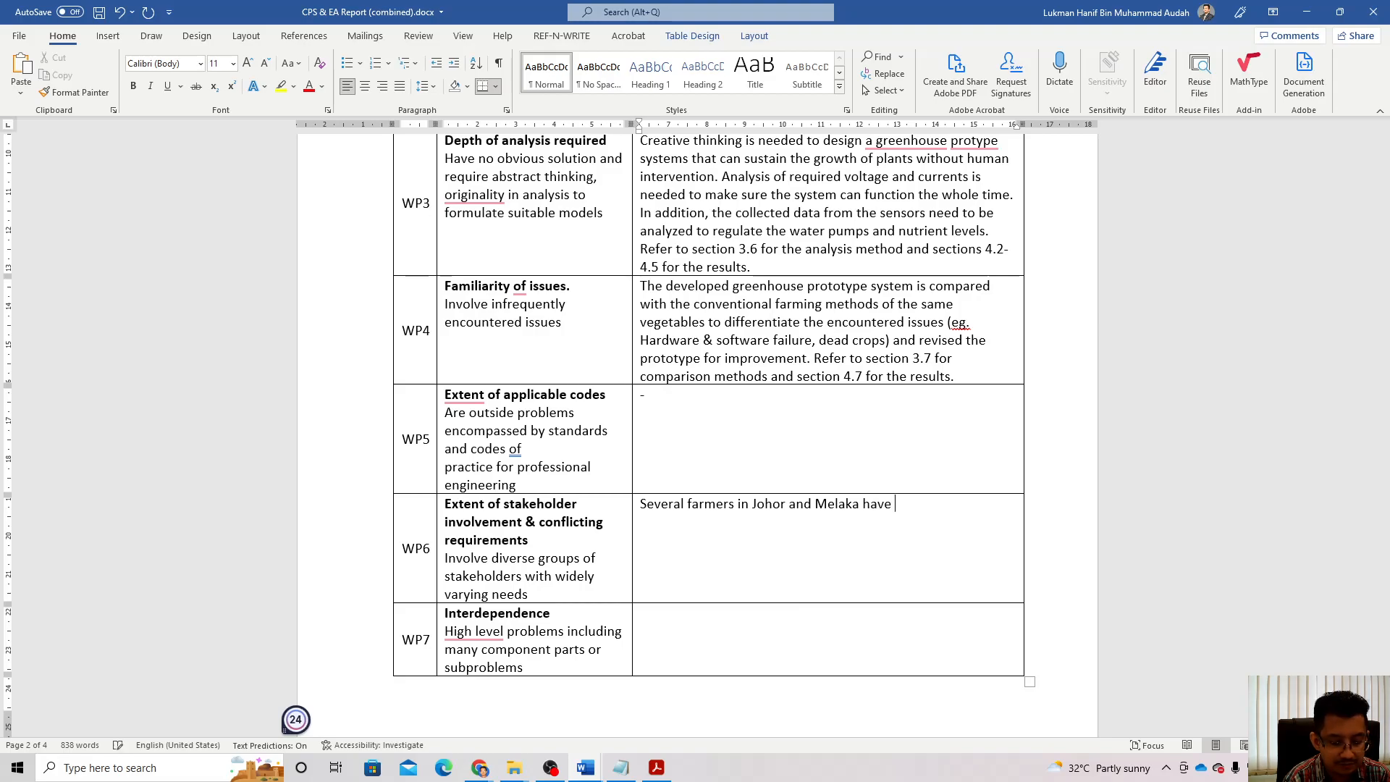
text(been inte)
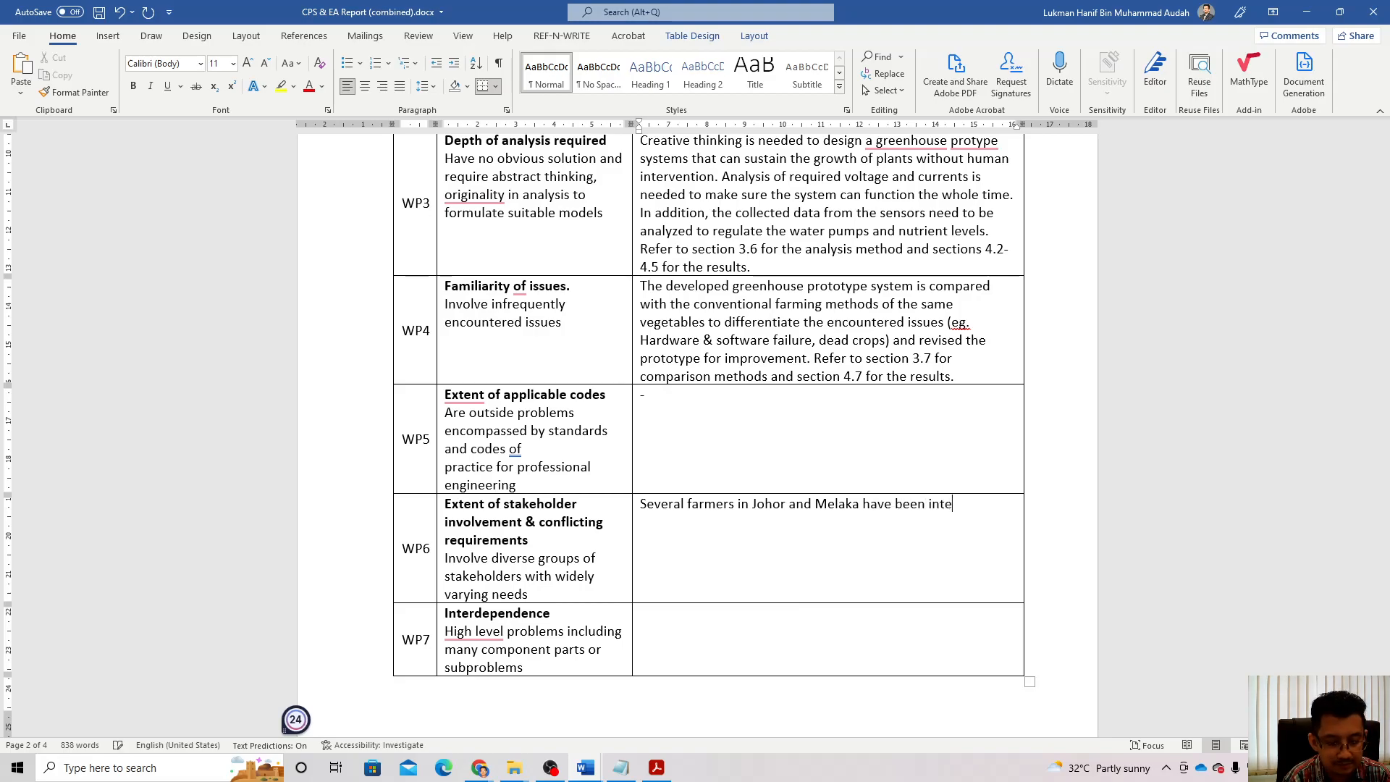
text(rviewed )
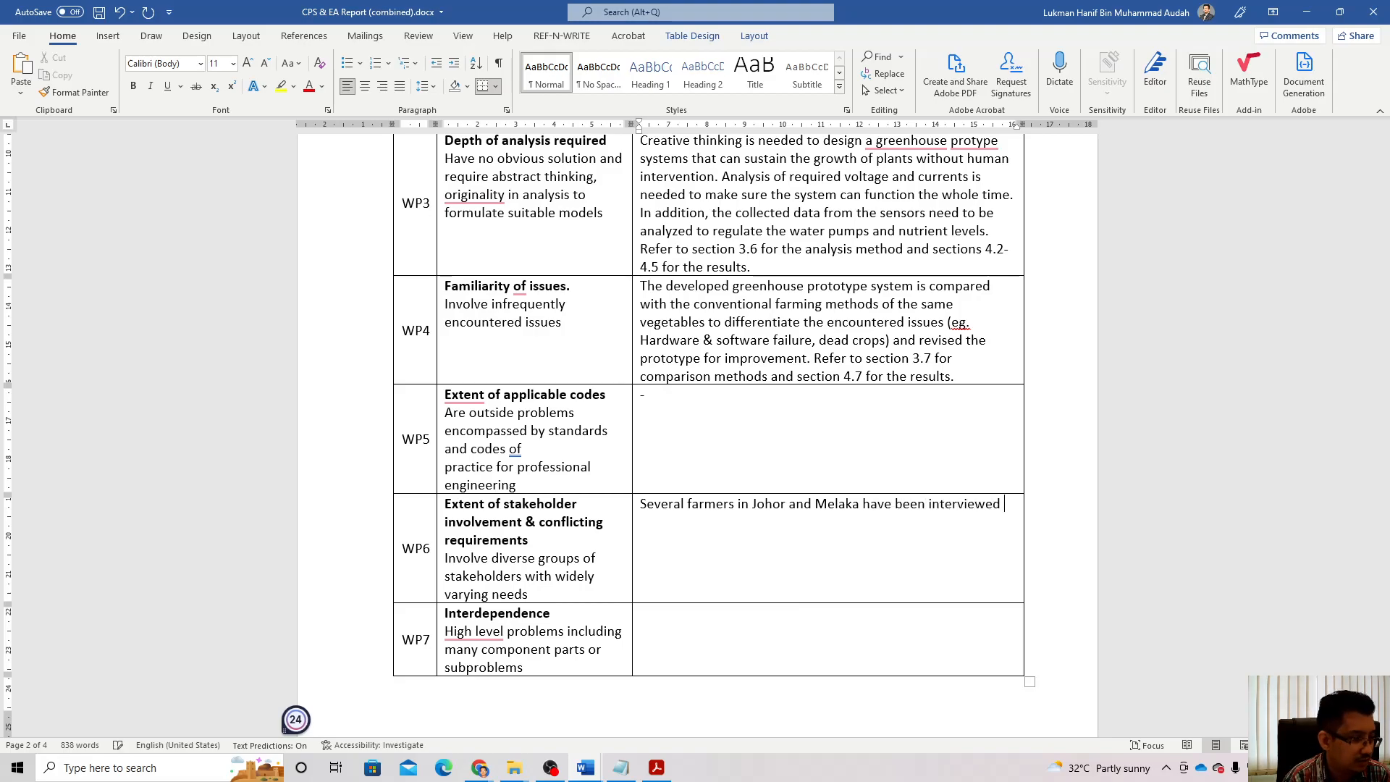
text(to under)
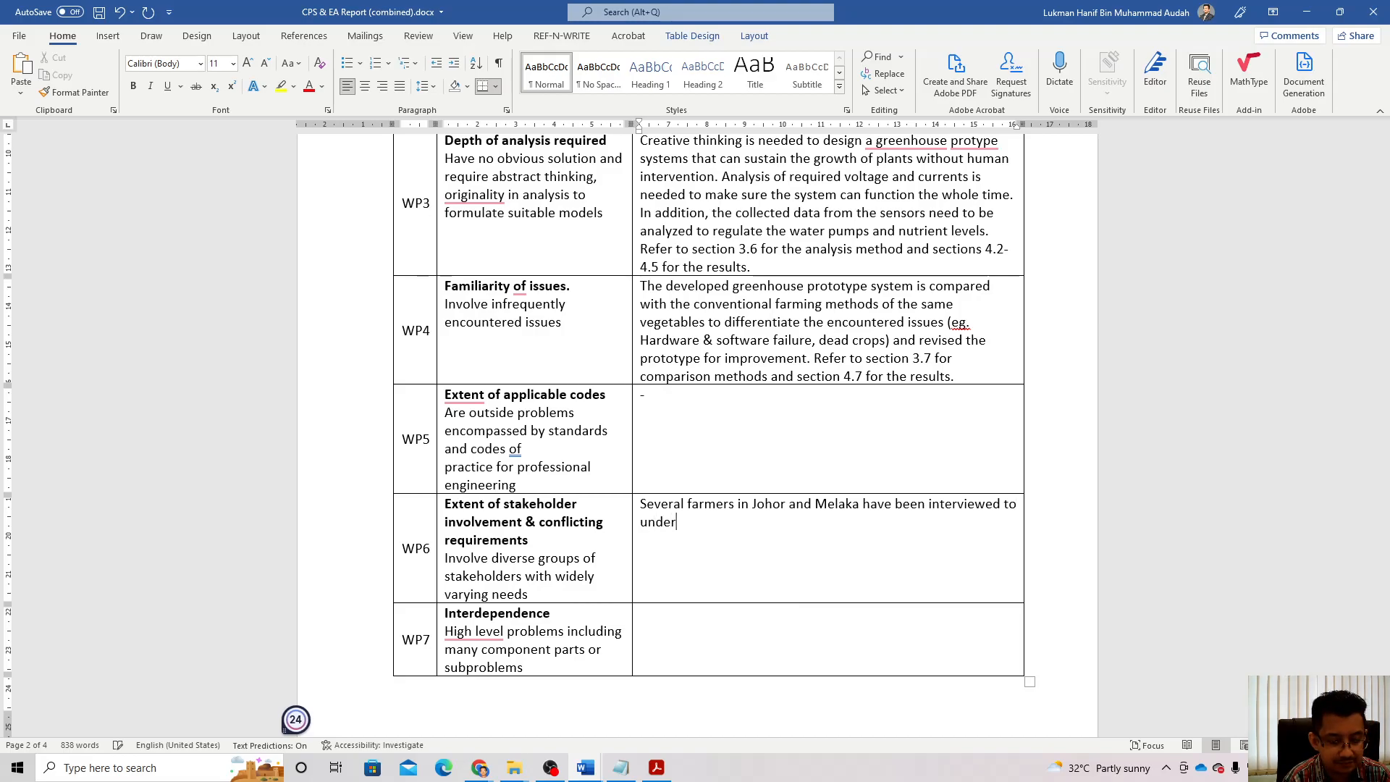
text(stand the)
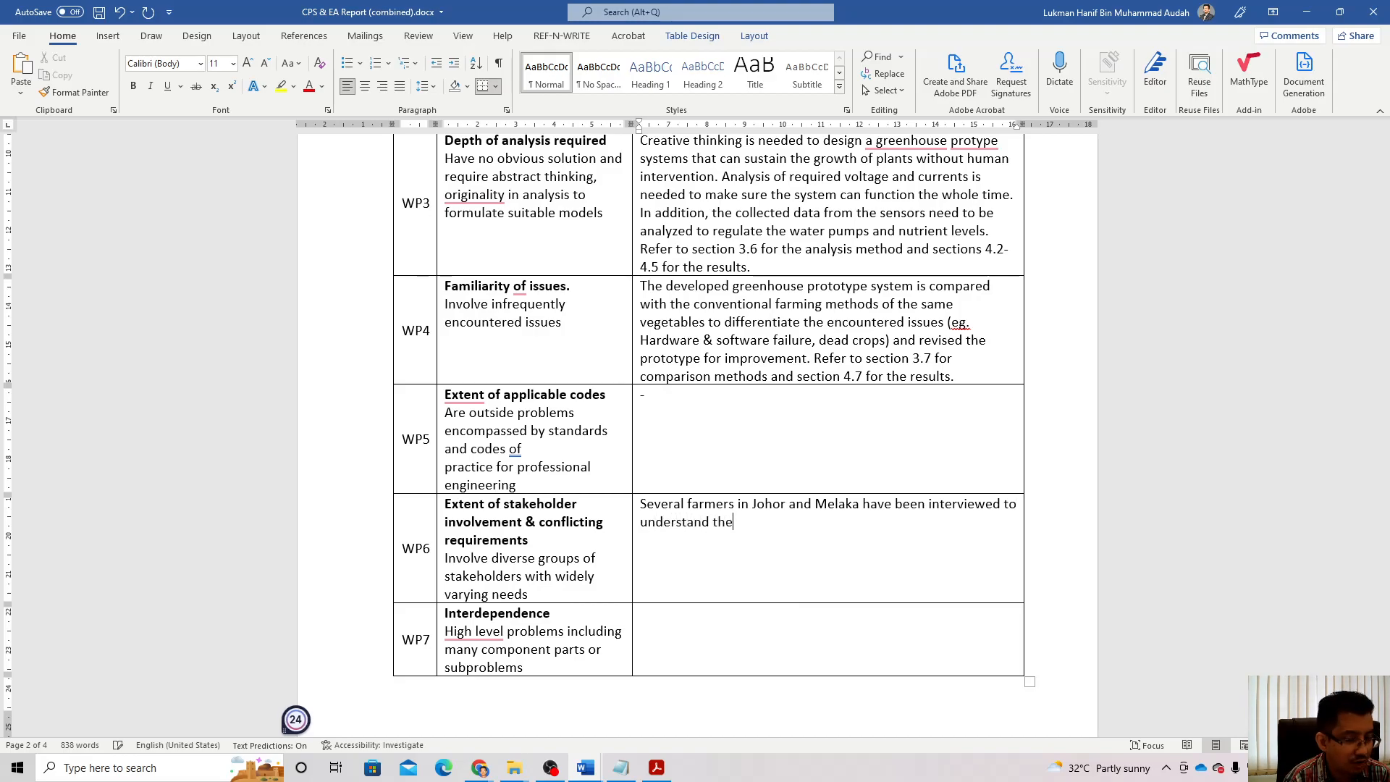
text( common )
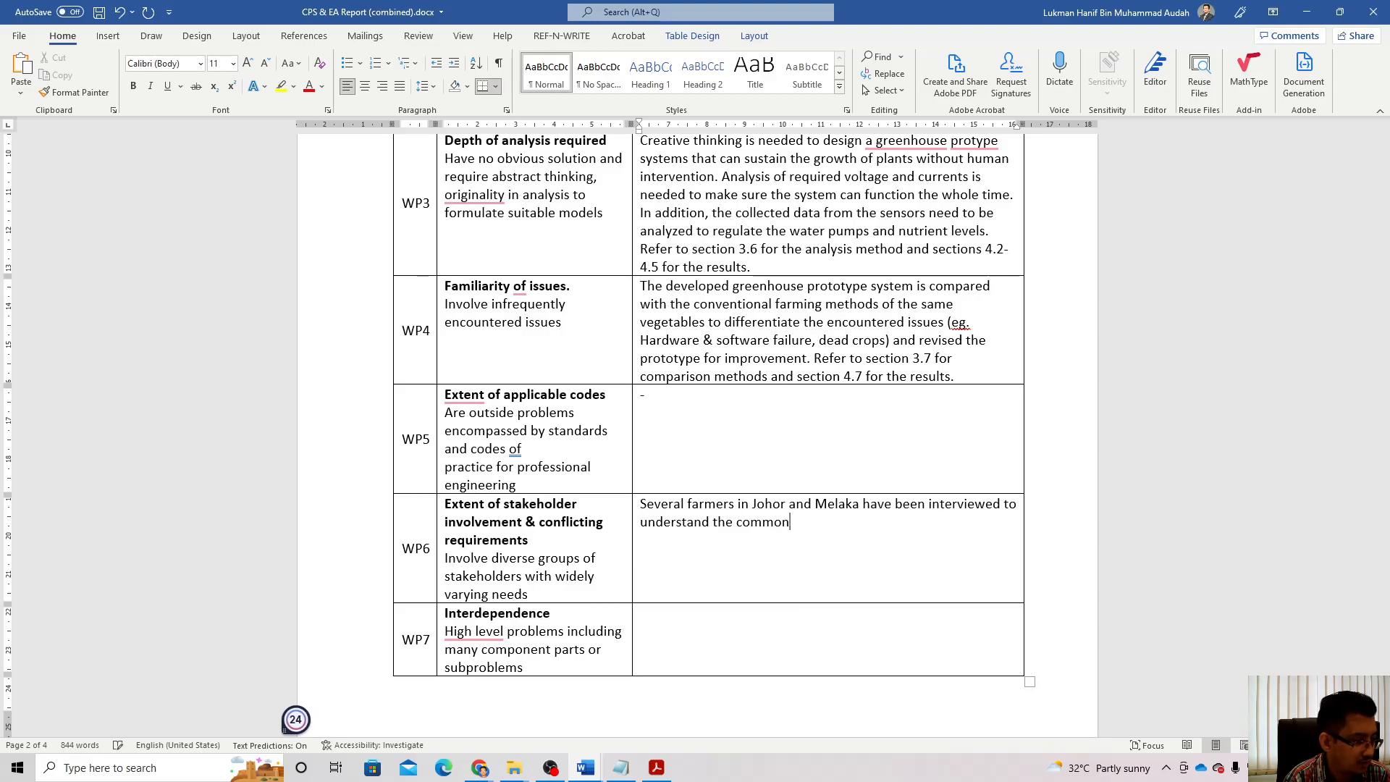
text(greenhouse f)
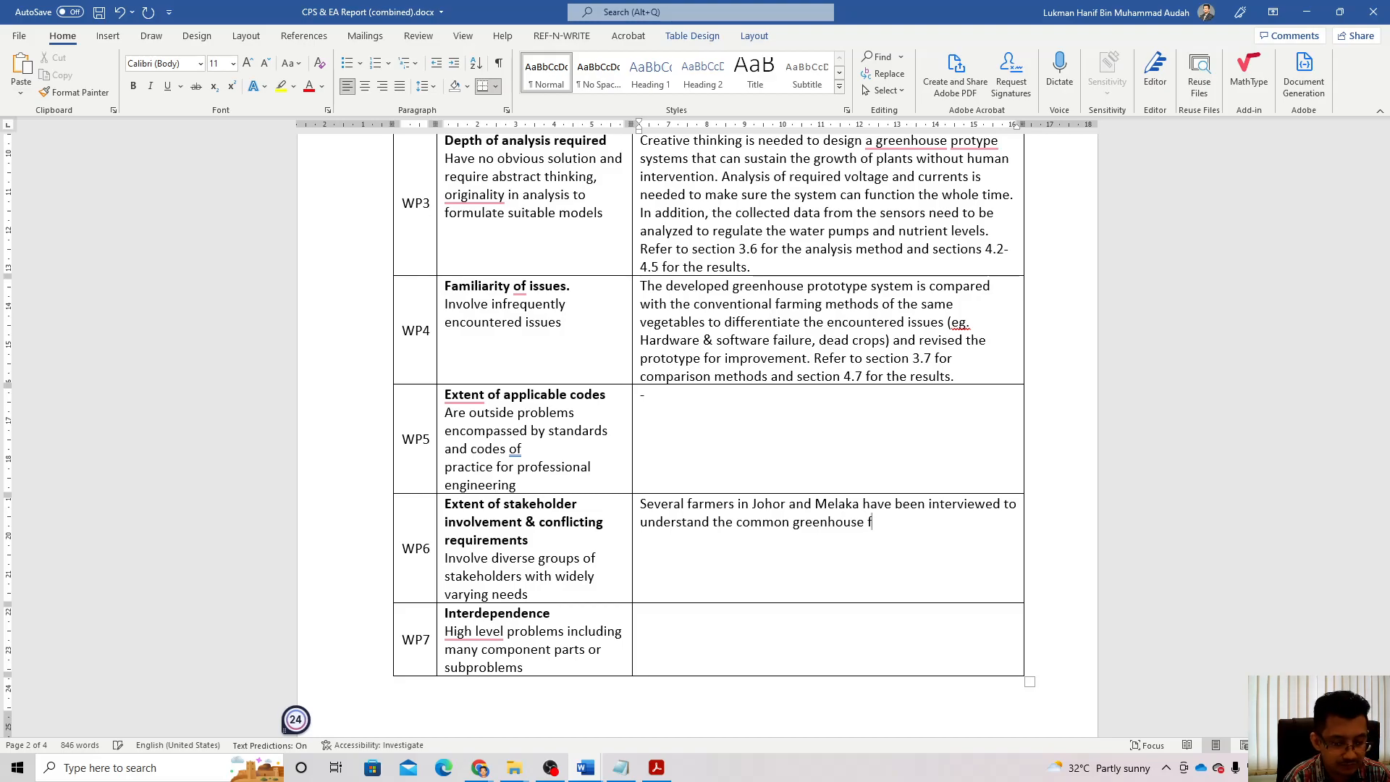
text(arming problems)
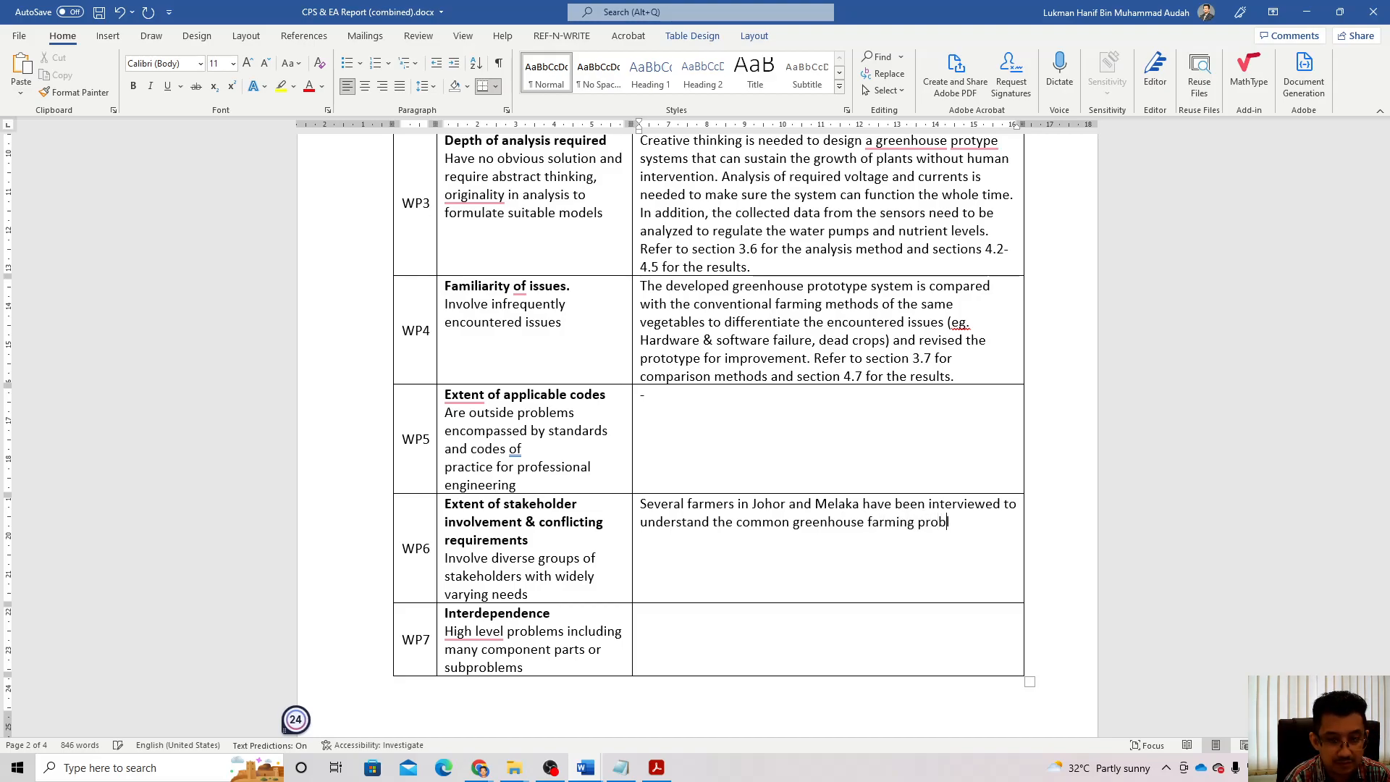
text( and to si)
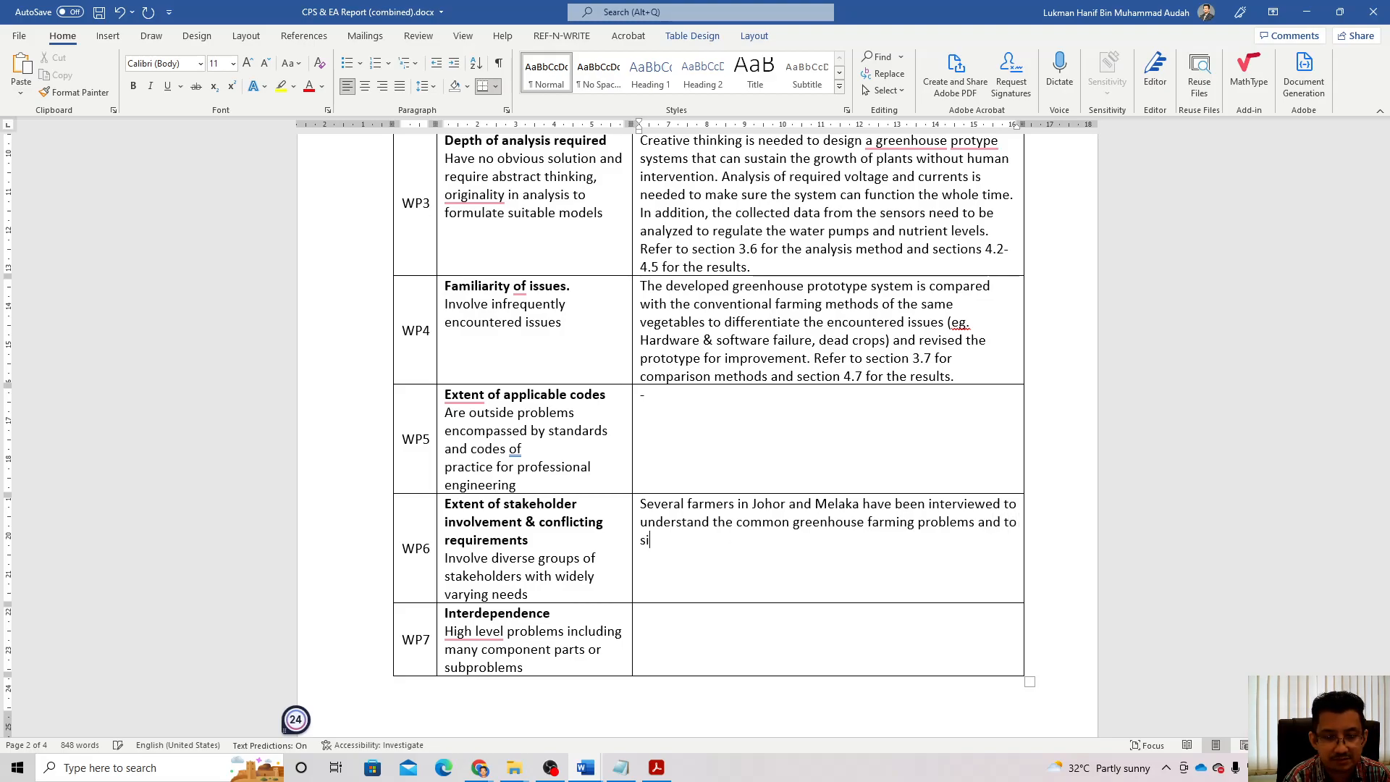
key(BackSpace)
text(uggest )
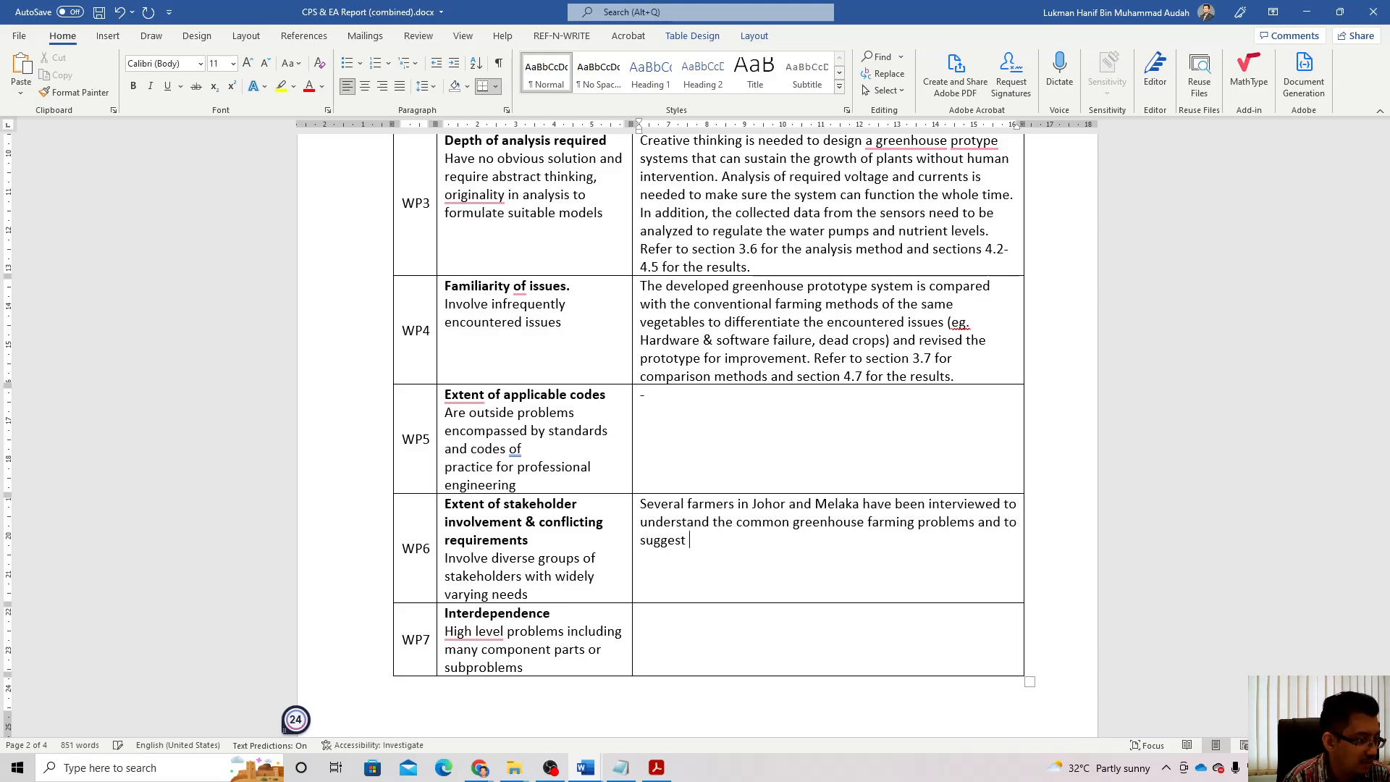
text(practica)
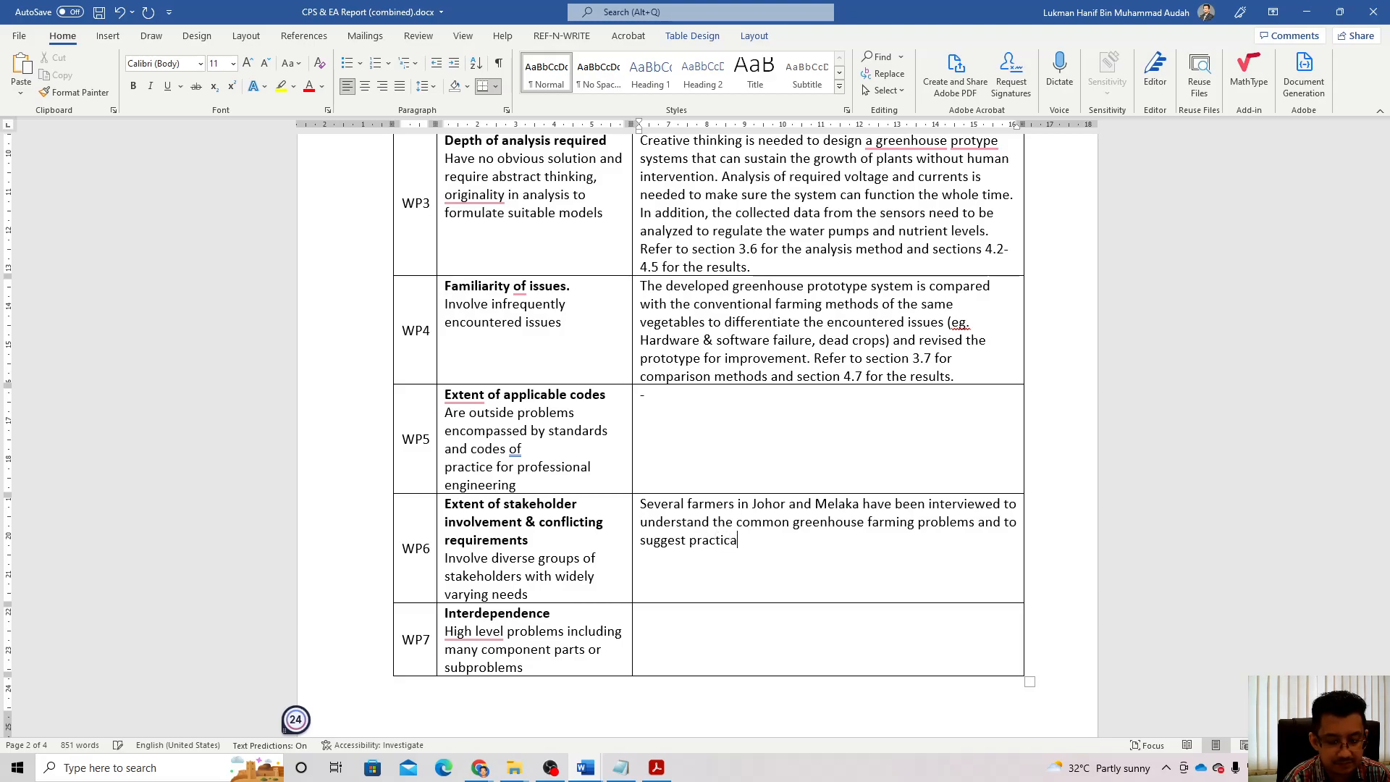
text(l solutions)
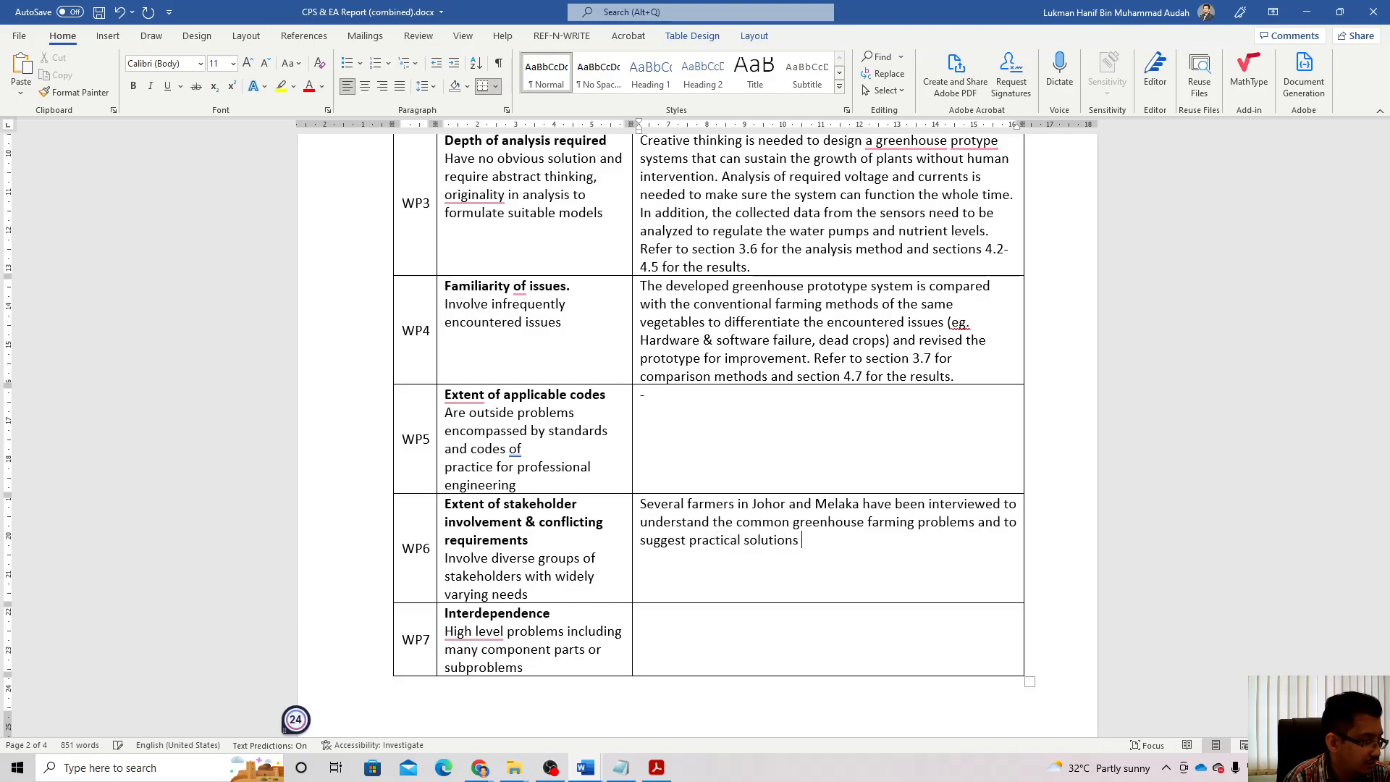
key(BackSpace)
Step: Add 'Refer to Section 3.8 for the survey methods and Appendix A for the Q&A.'
text(. )
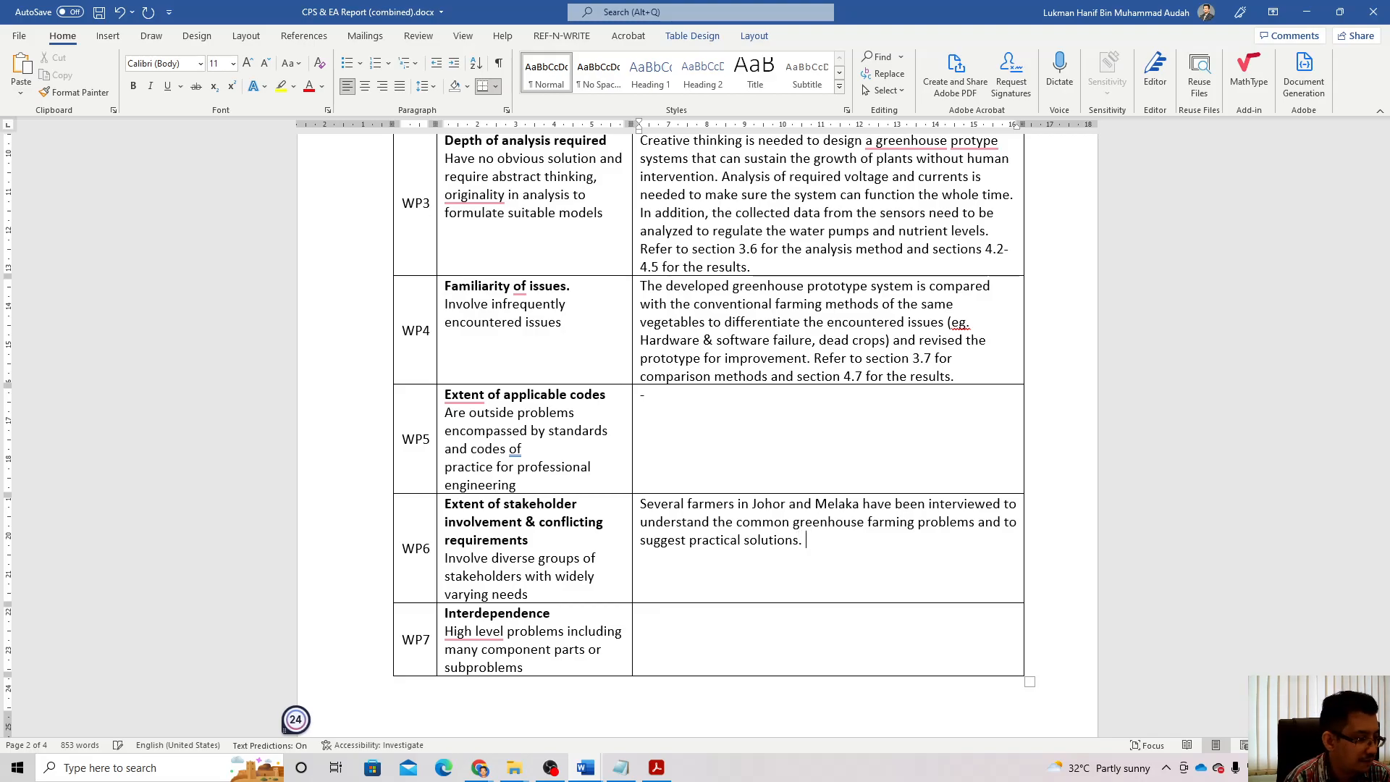
text(Few)
key(BackSpace)
key(BackSpace)
key(BackSpace)
text(Re)
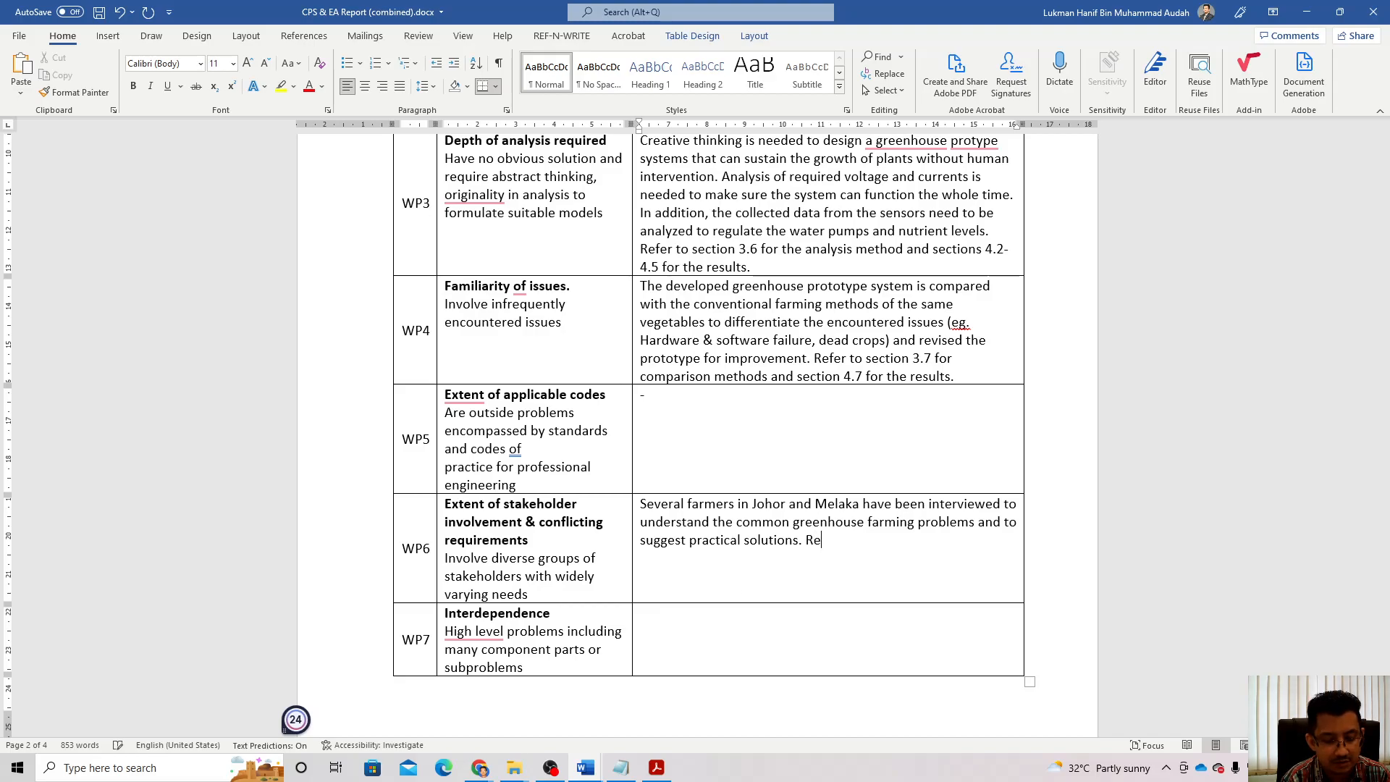
text(fer tp )
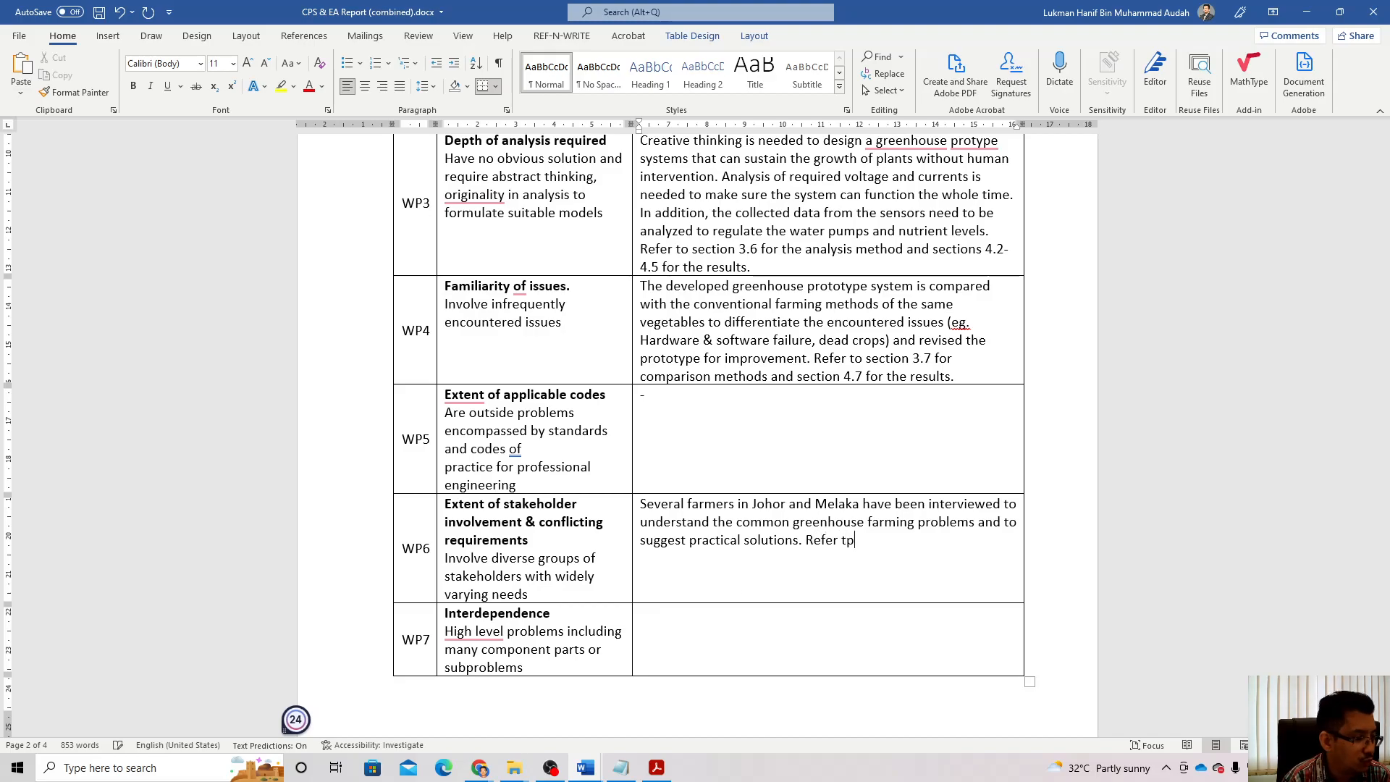
text(Secti)
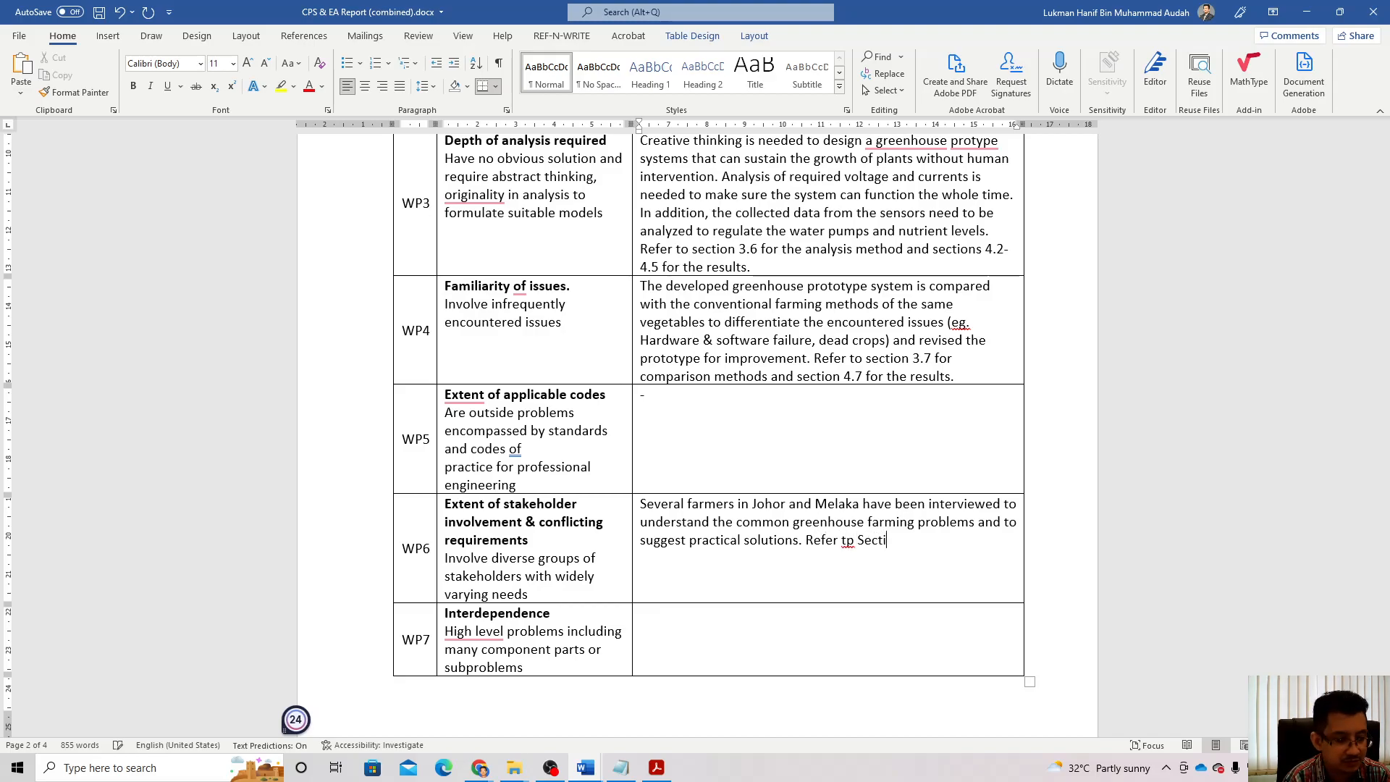
text(on 3.8 a)
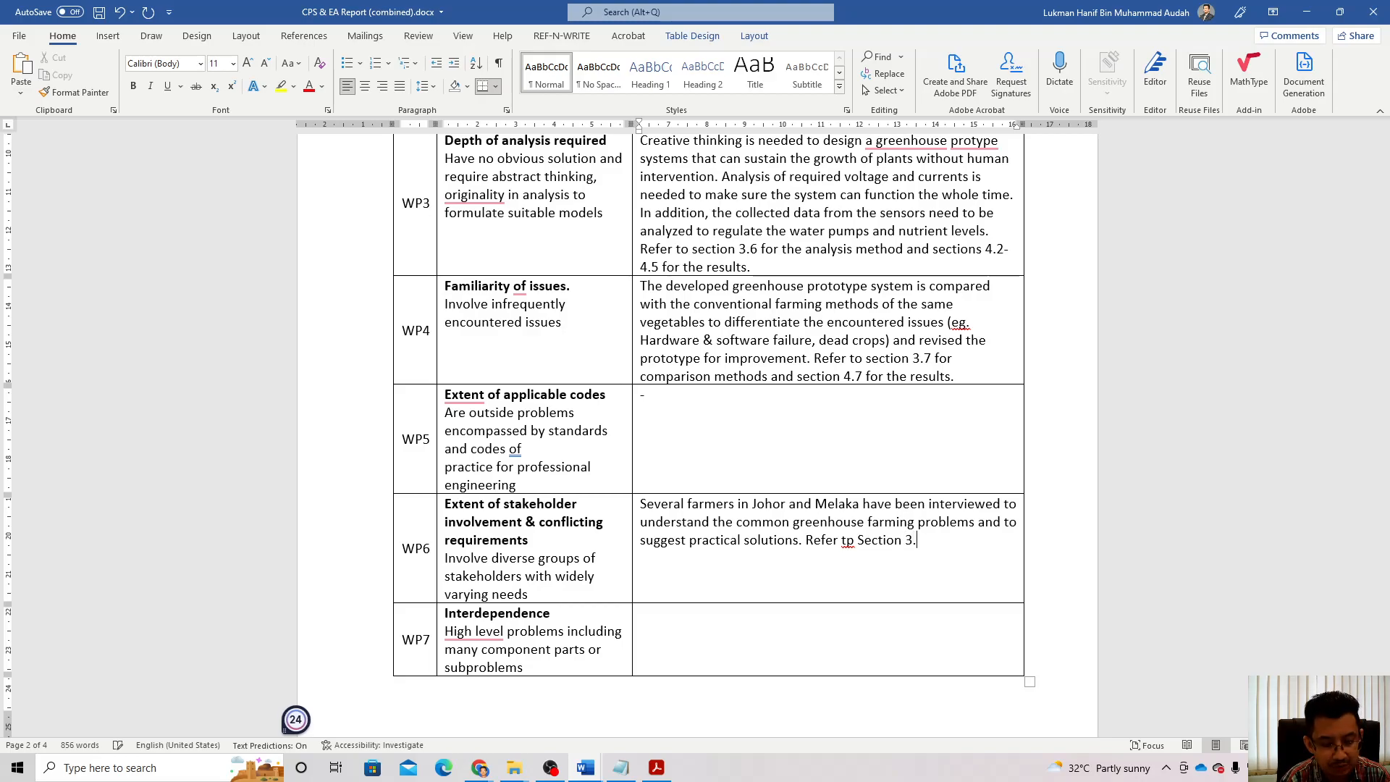
key(BackSpace)
key(BackSpace)
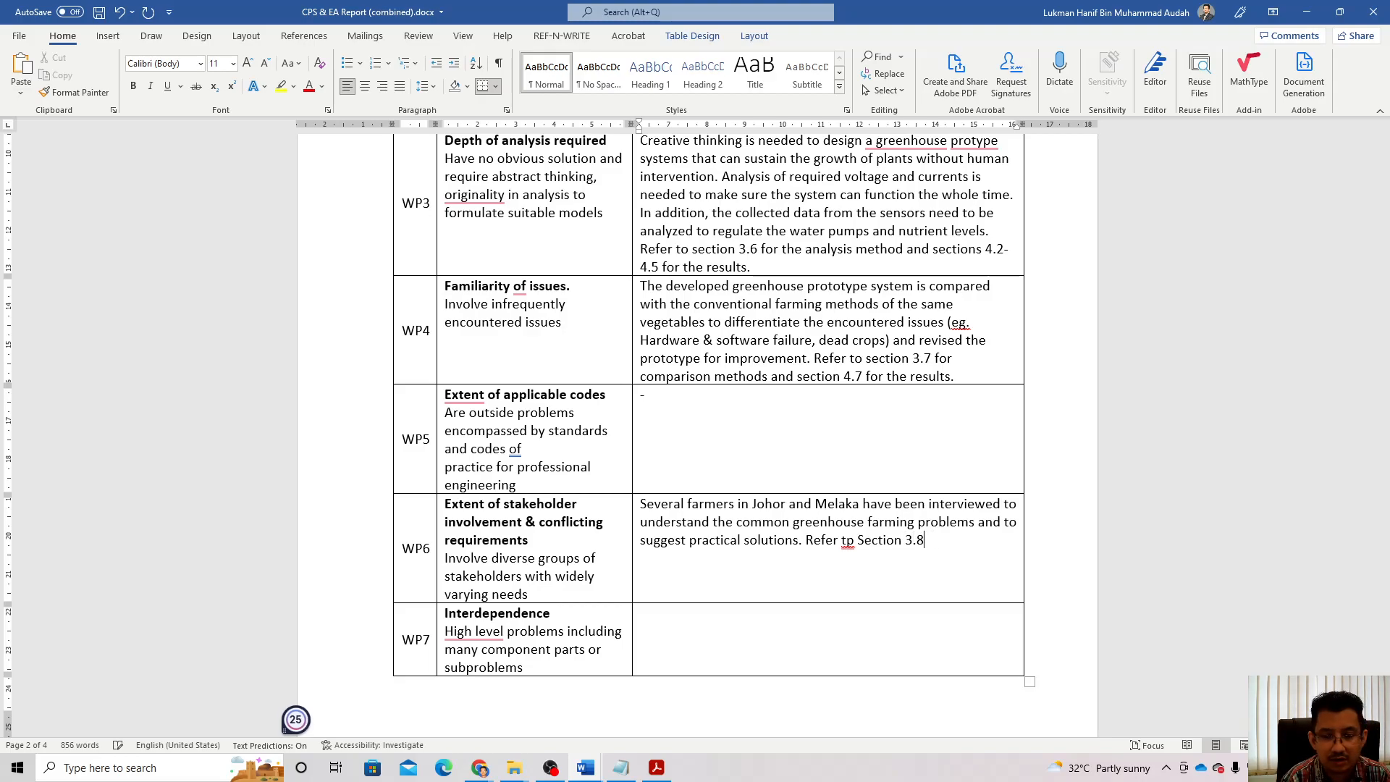
text(for the )
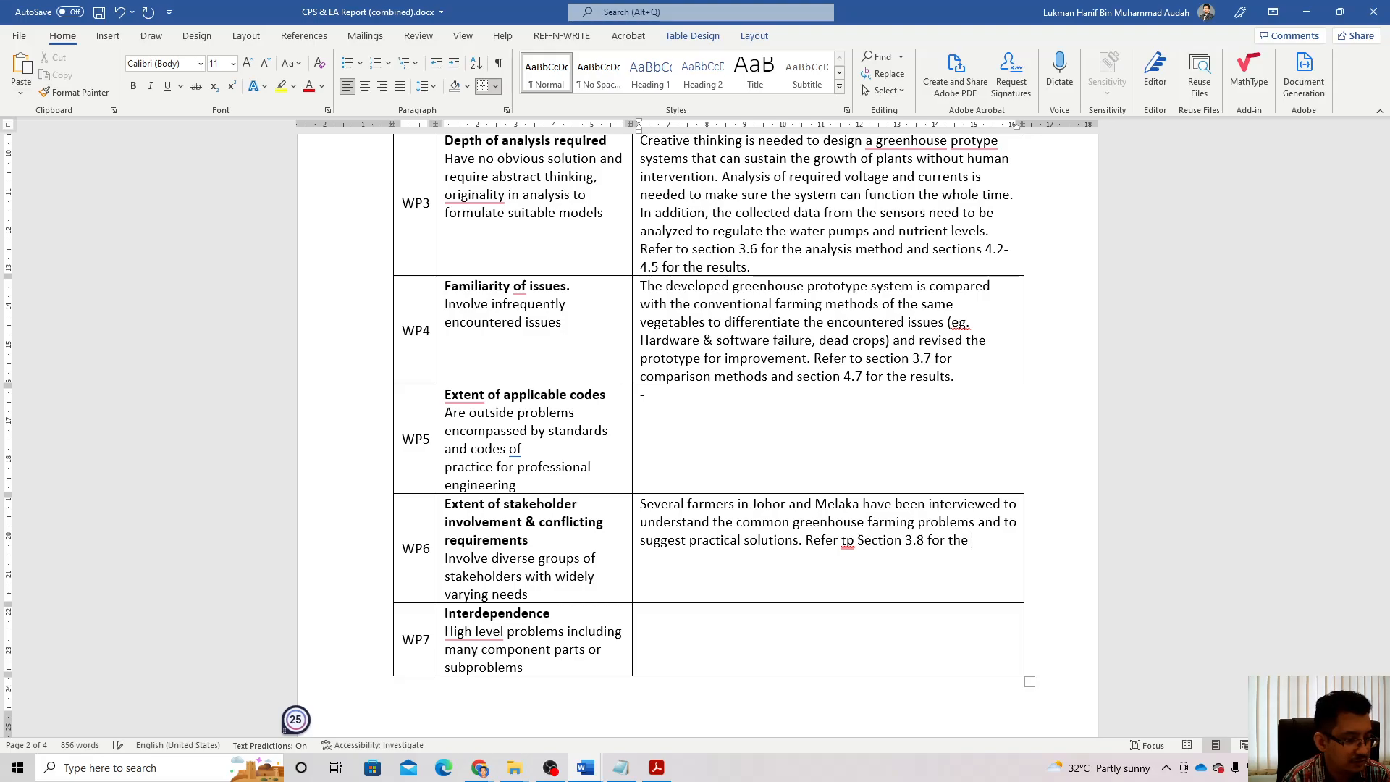
text(surv)
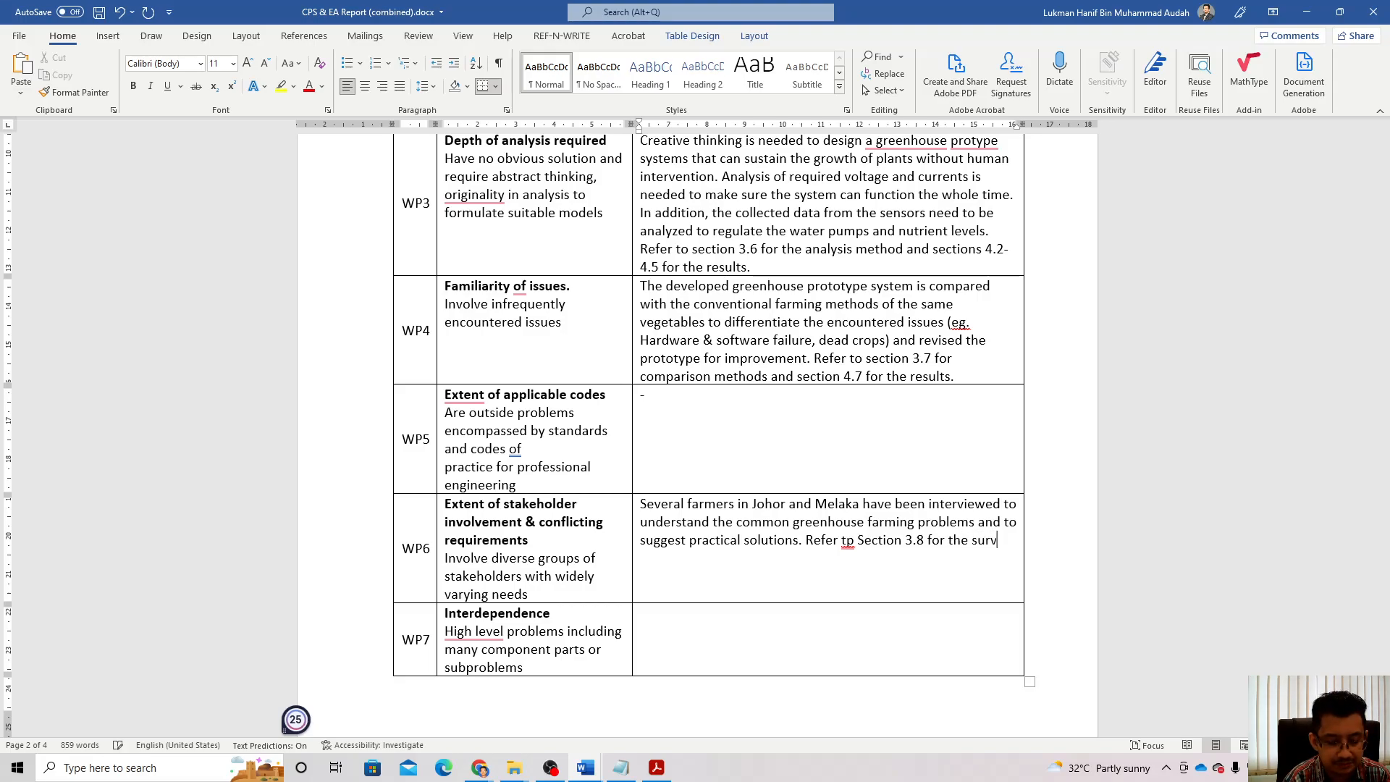
text(ey and)
key(BackSpace)
key(BackSpace)
key(BackSpace)
text(me)
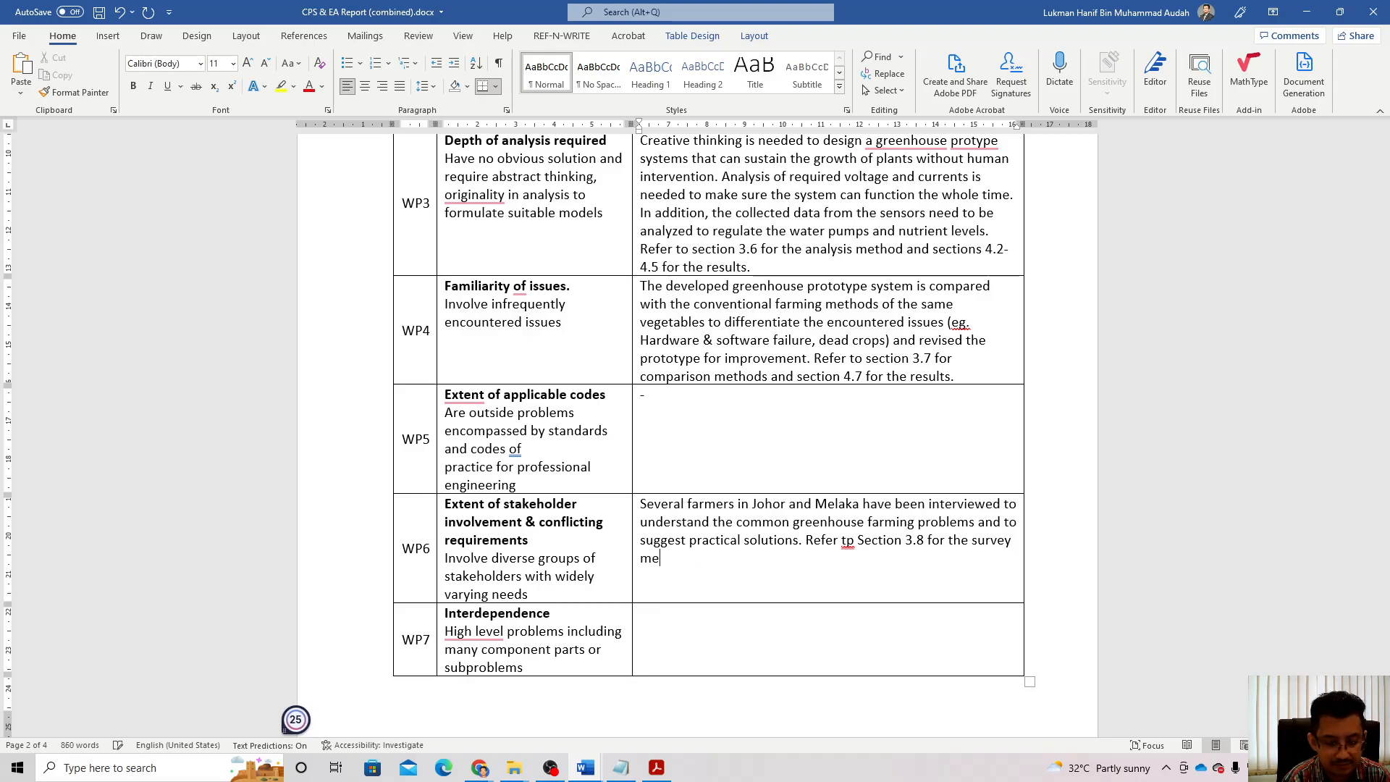
text(thods and )
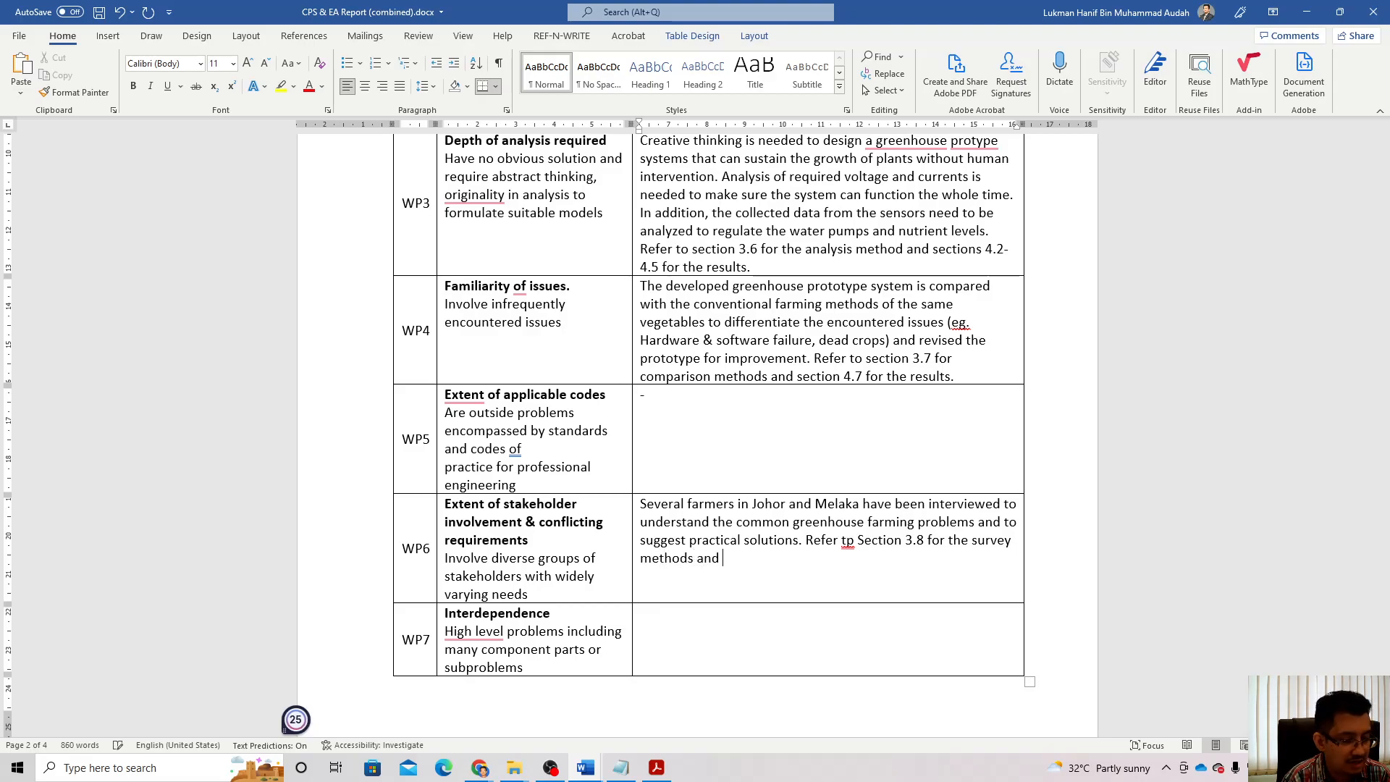
text(Ap)
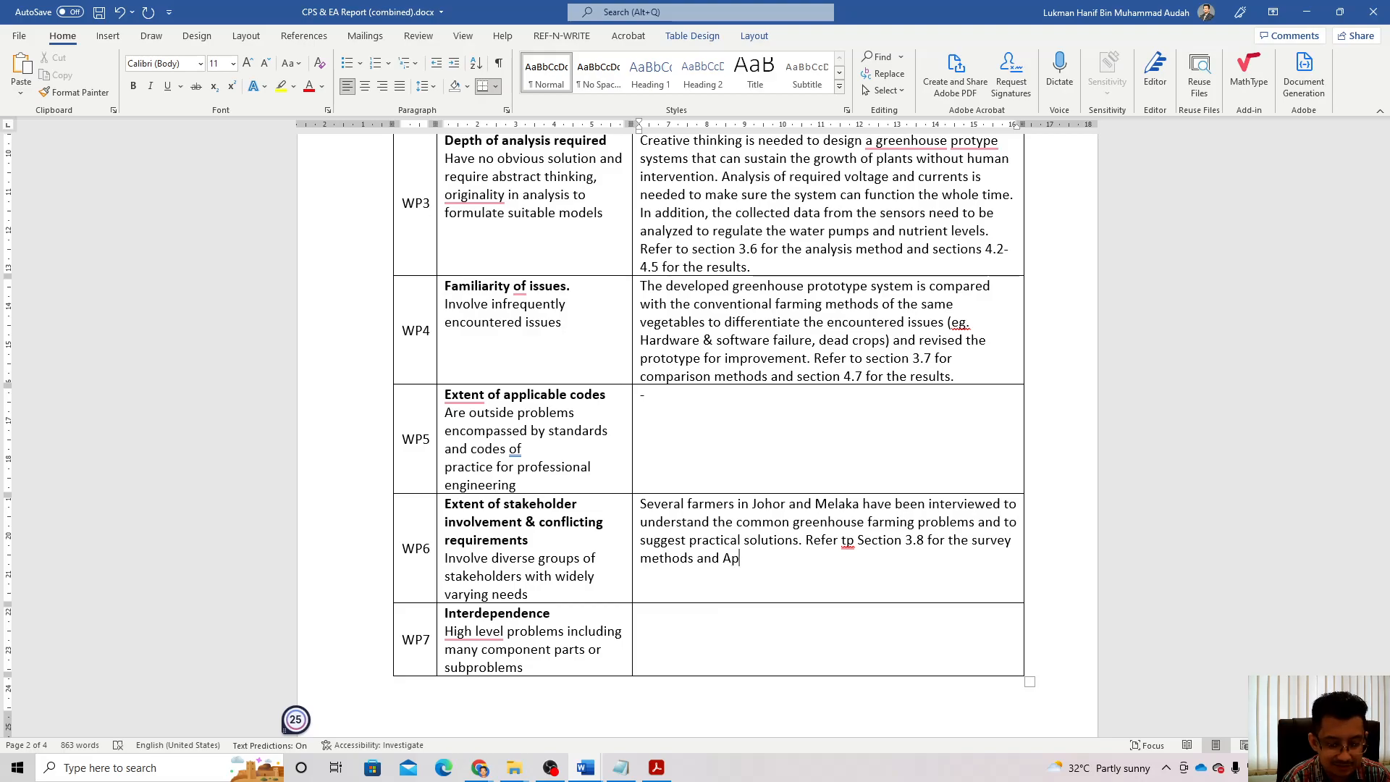
text(pendix A )
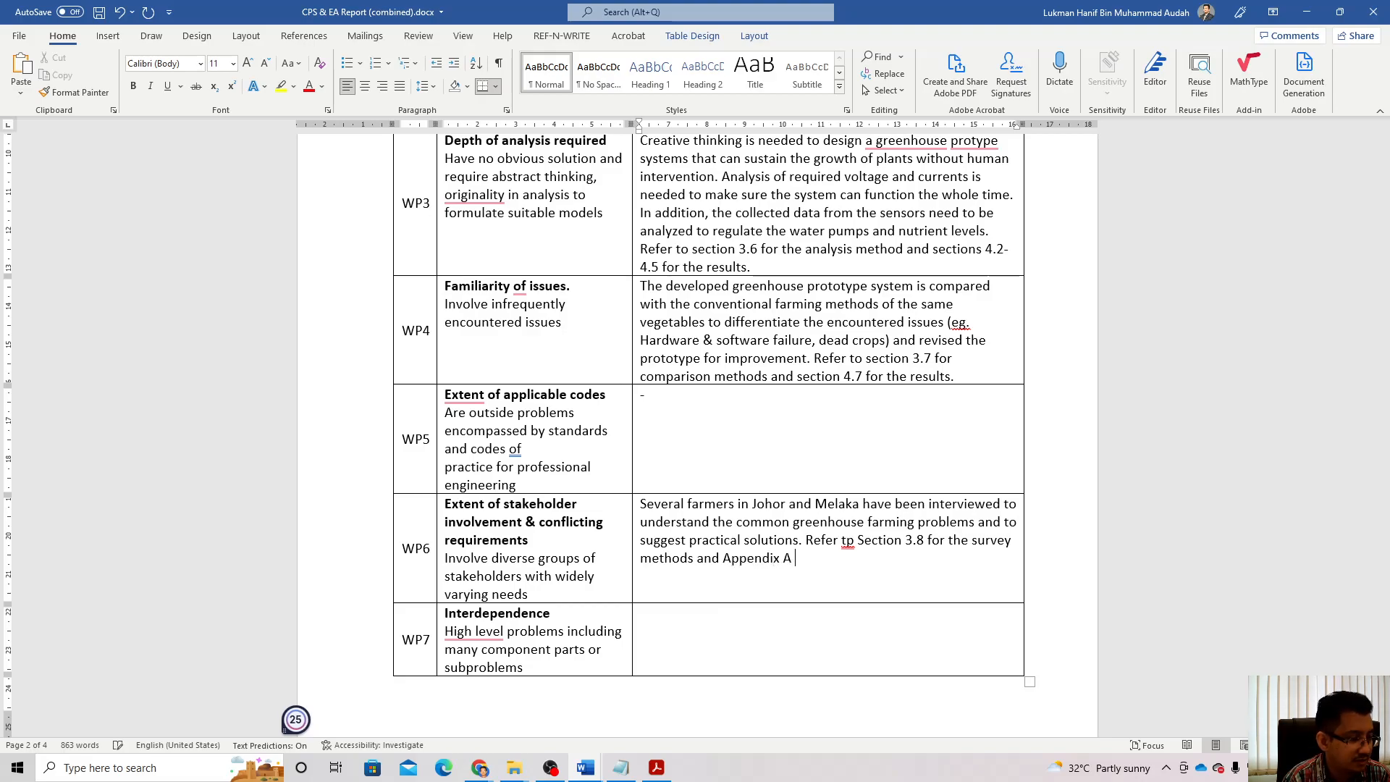
text(d)
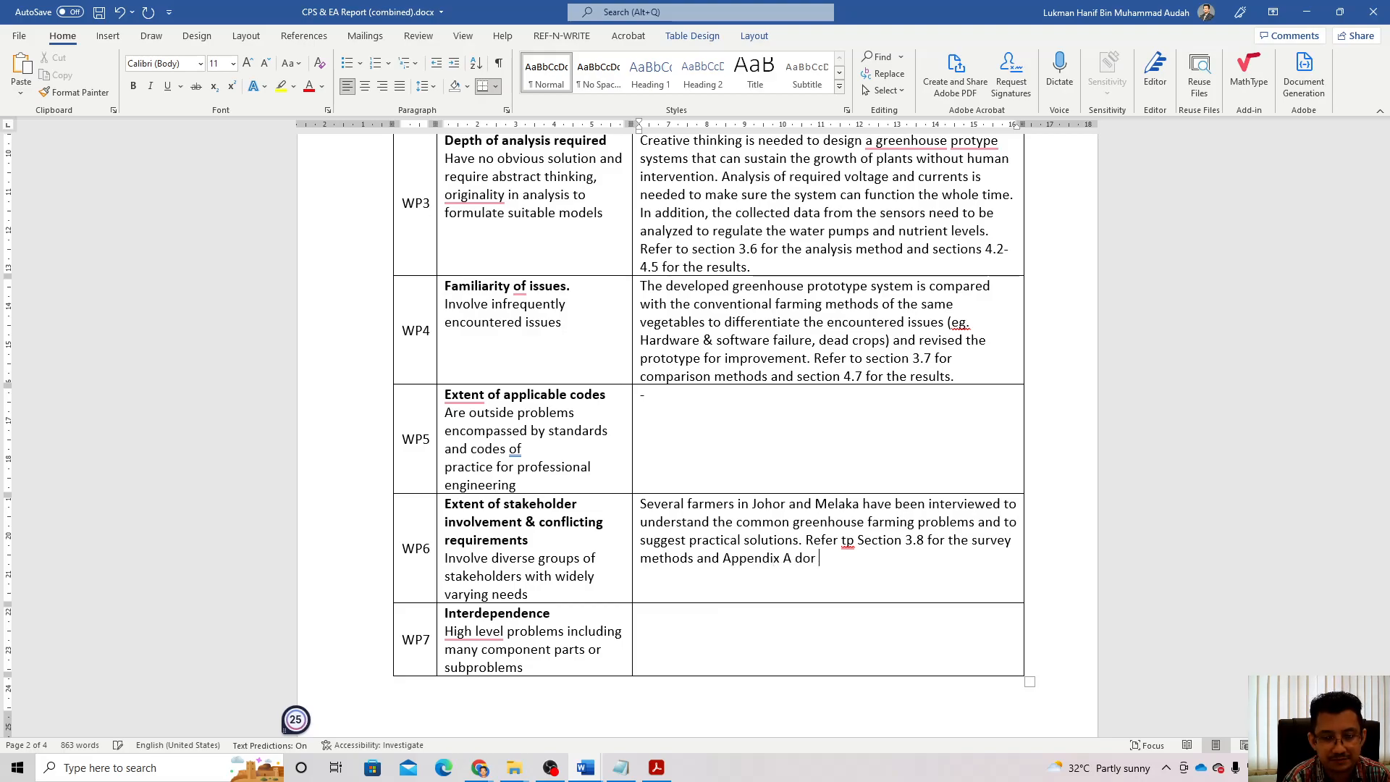
key(BackSpace)
text(for)
key(BackSpace)
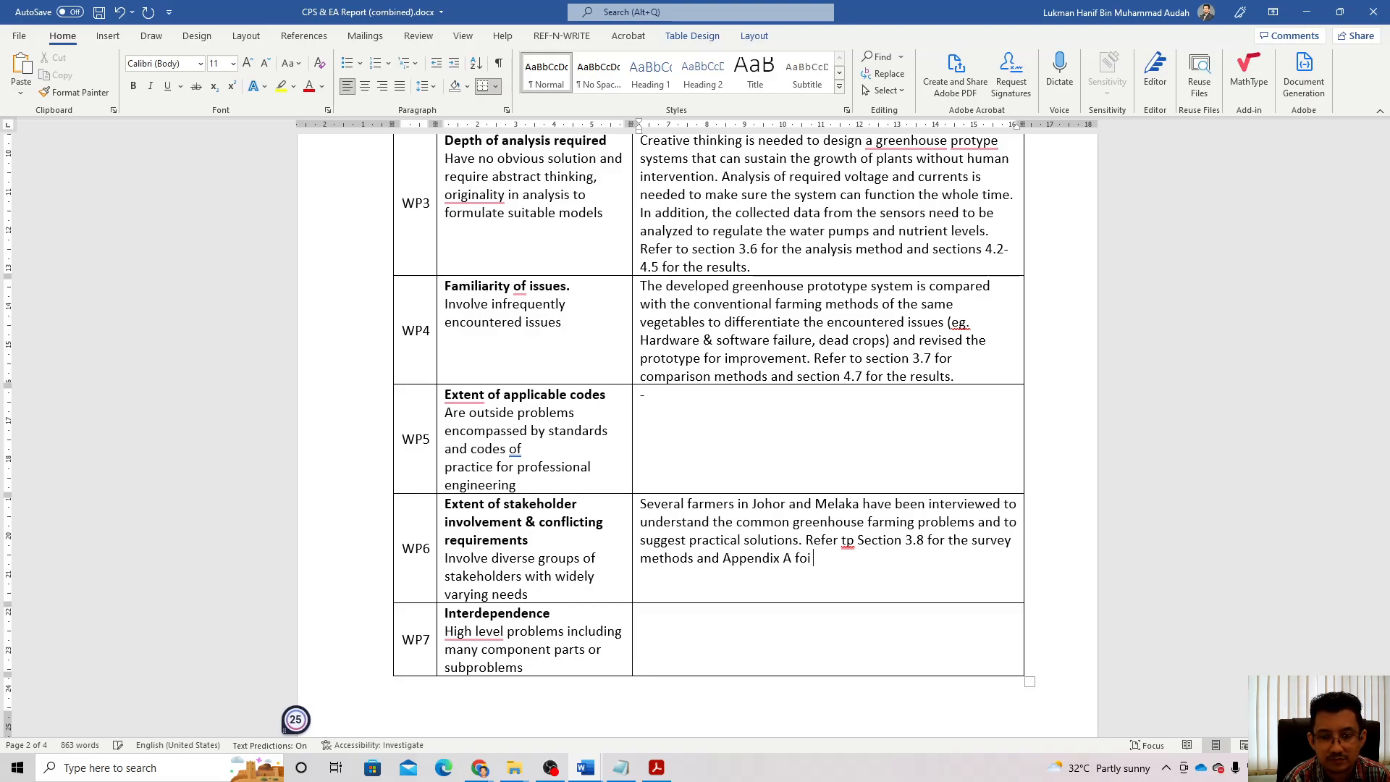
text(r the)
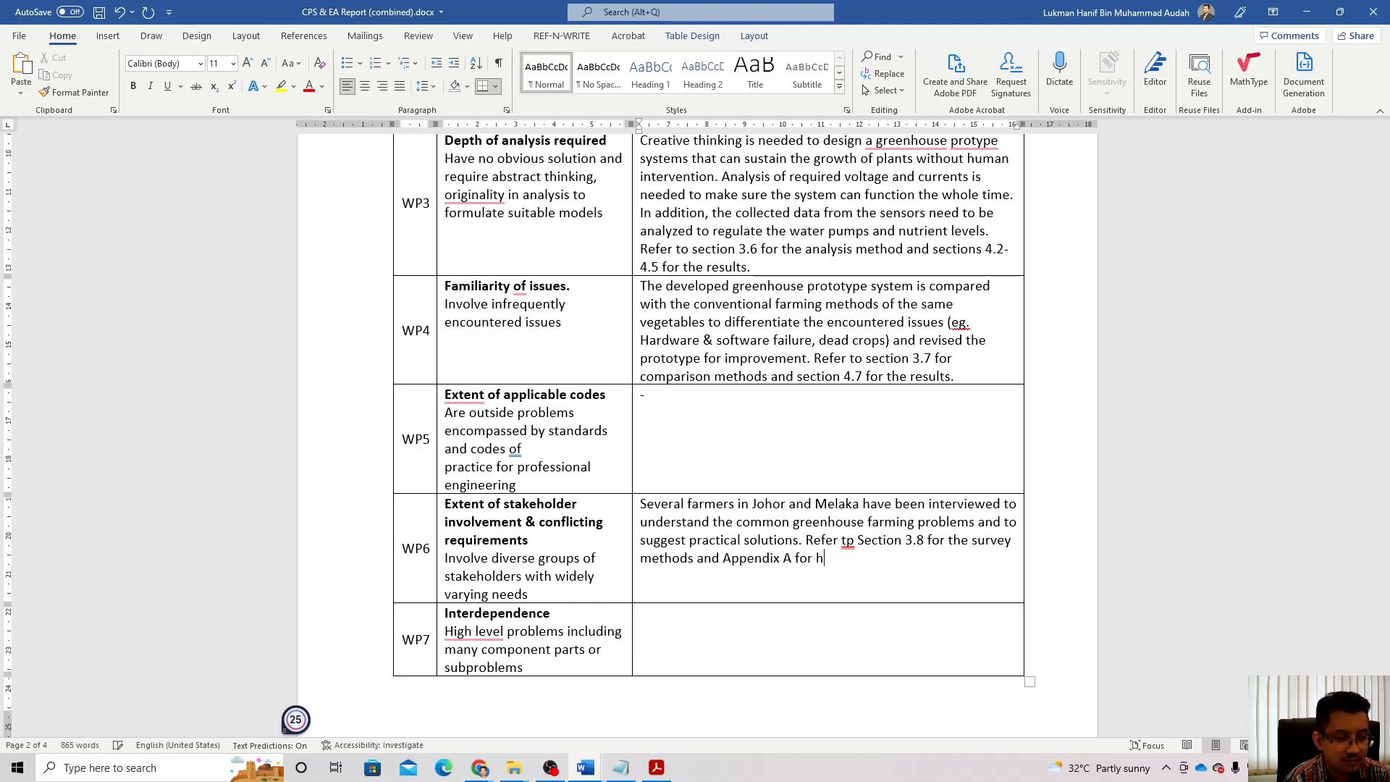
text( Q&A.)
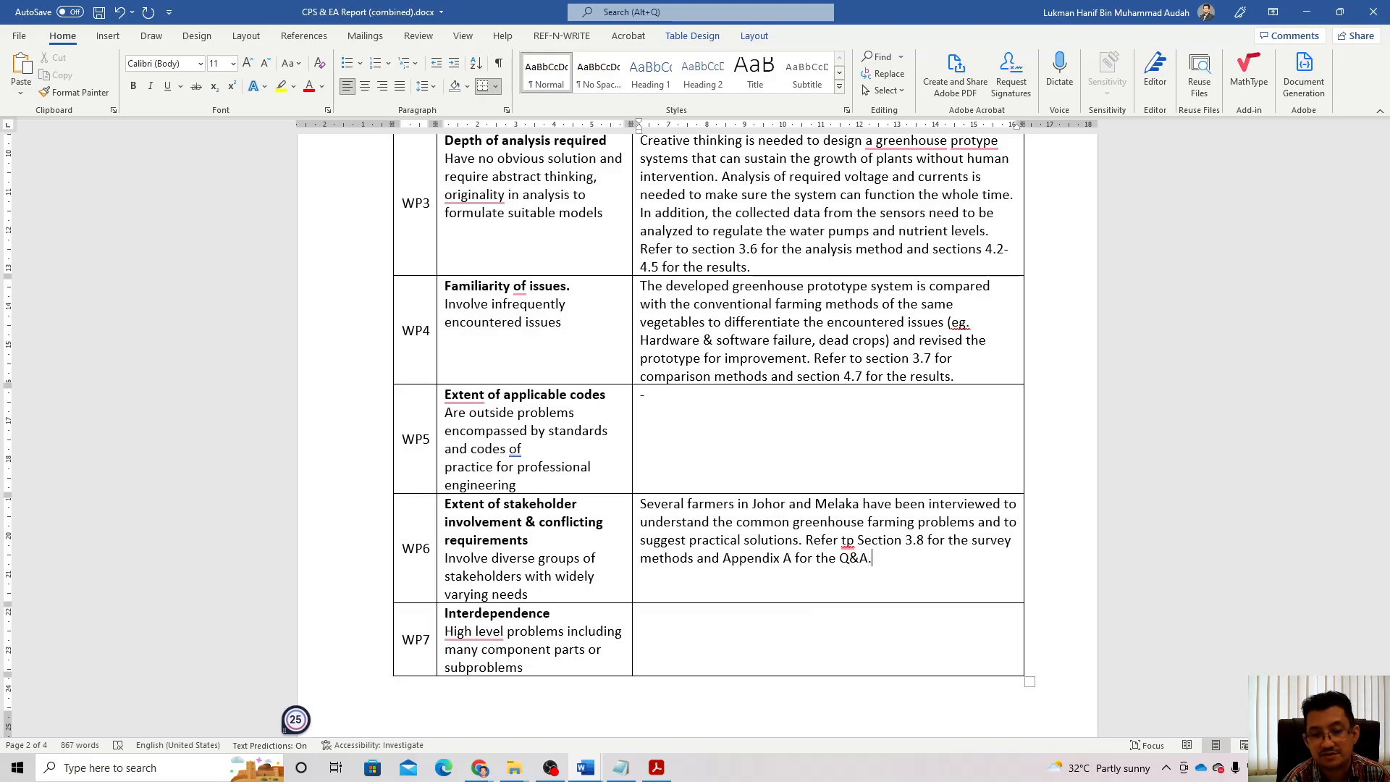
Step: Correct 'tp' to 'to' in WP6 and put a dash in the empty WP7 cell
click(847, 540)
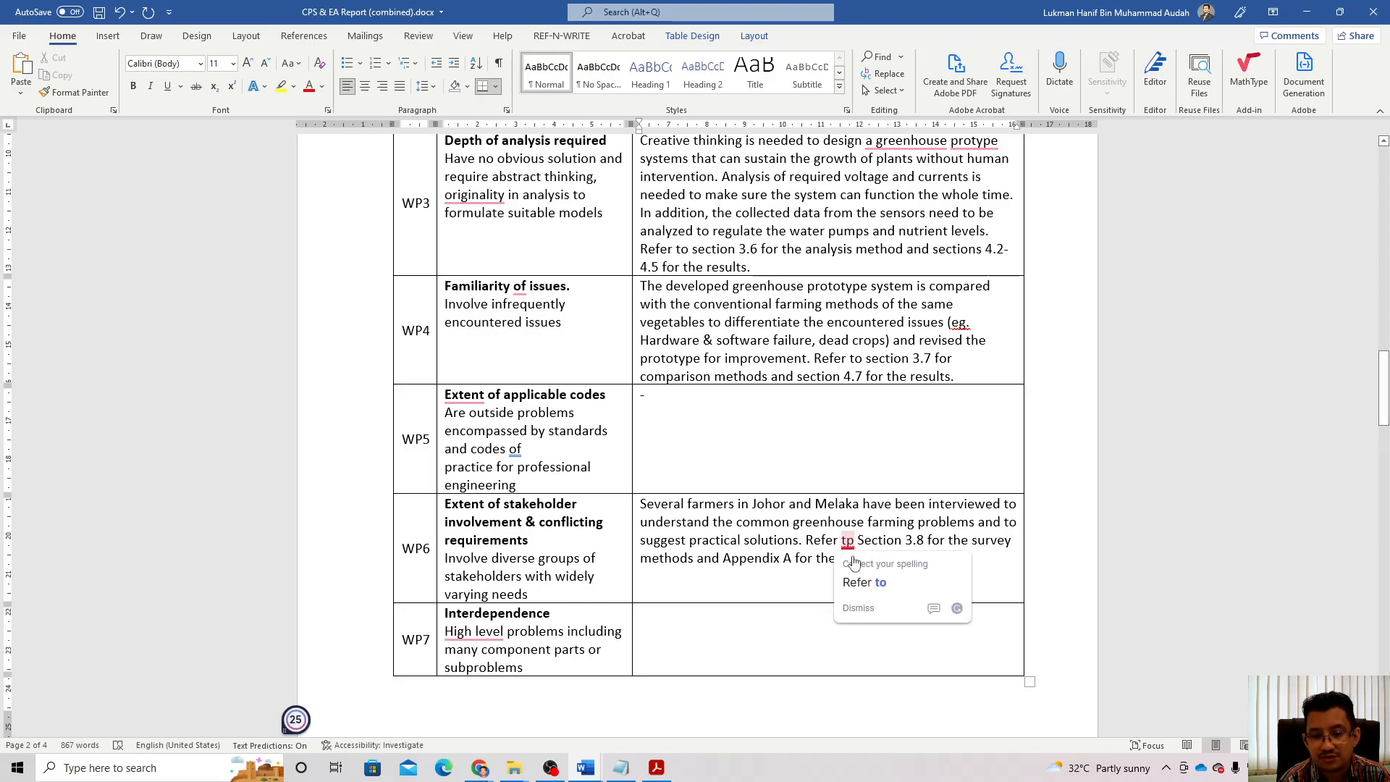
click(865, 583)
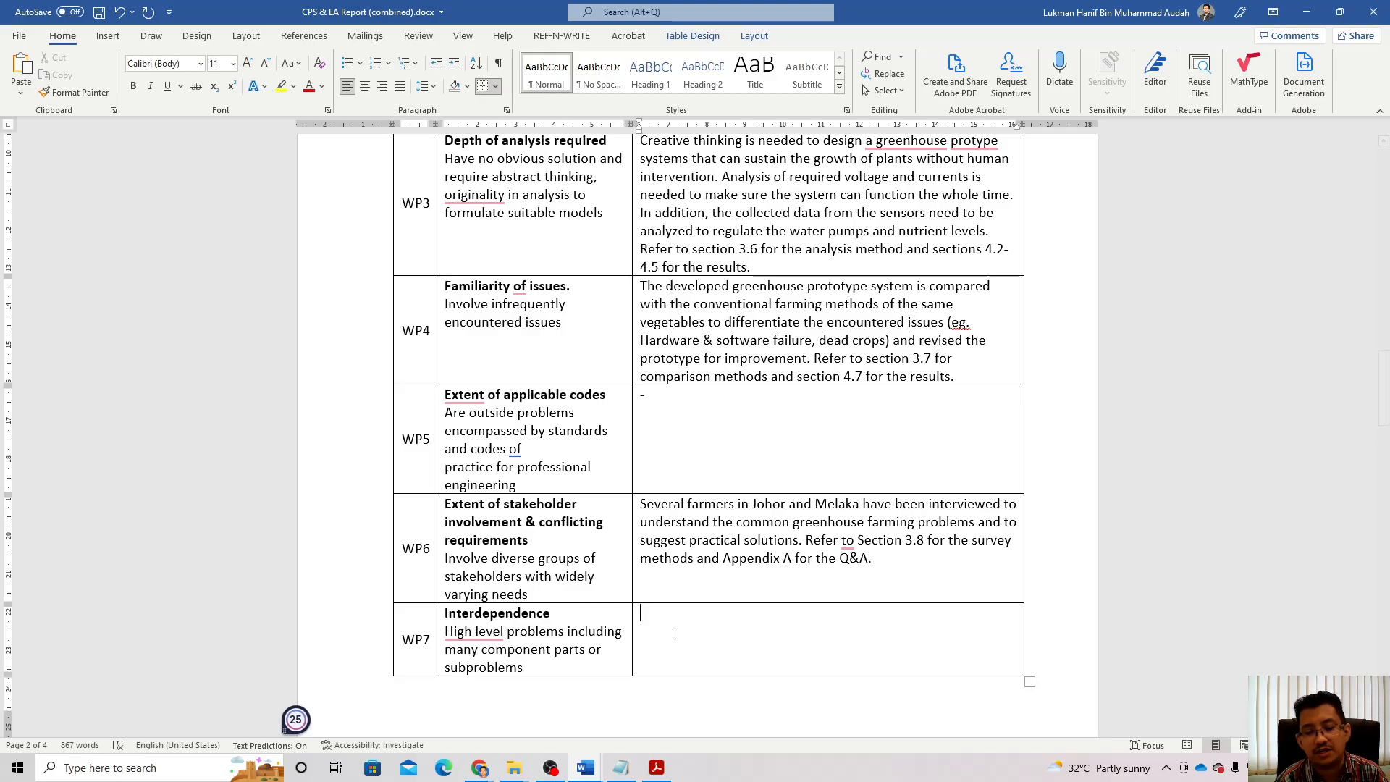
text(-)
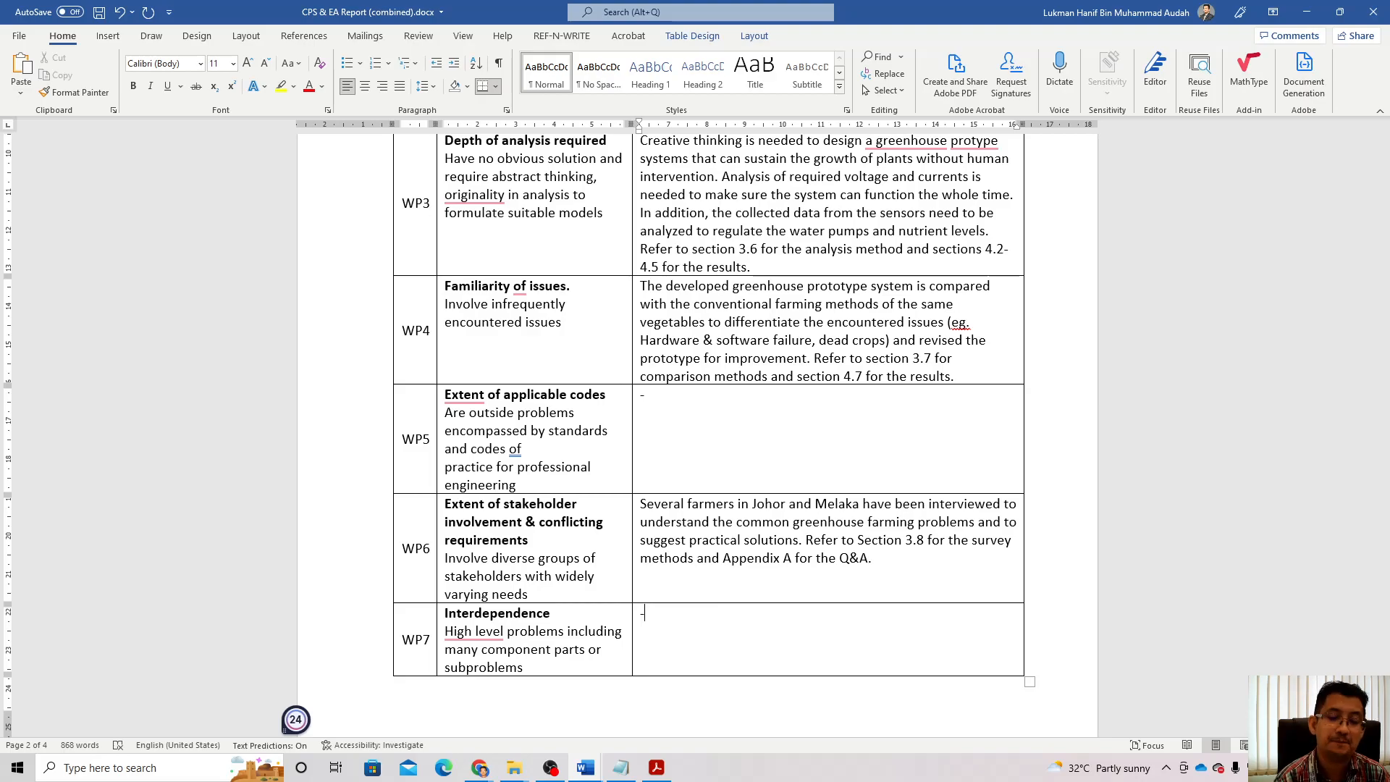
Step: Delete the blank lines above the EA attributes heading
scroll(695, 624, down, 5)
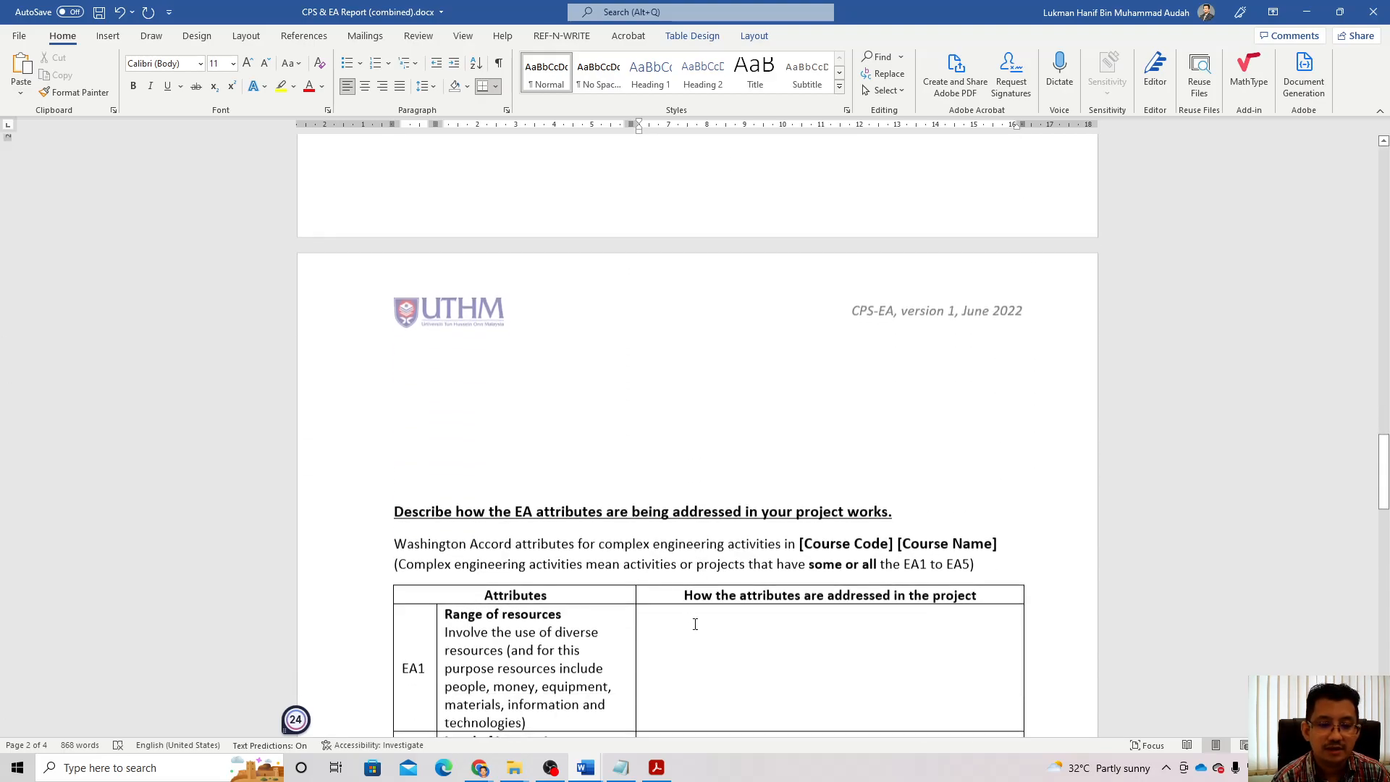
scroll(695, 625, down, 3)
click(617, 271)
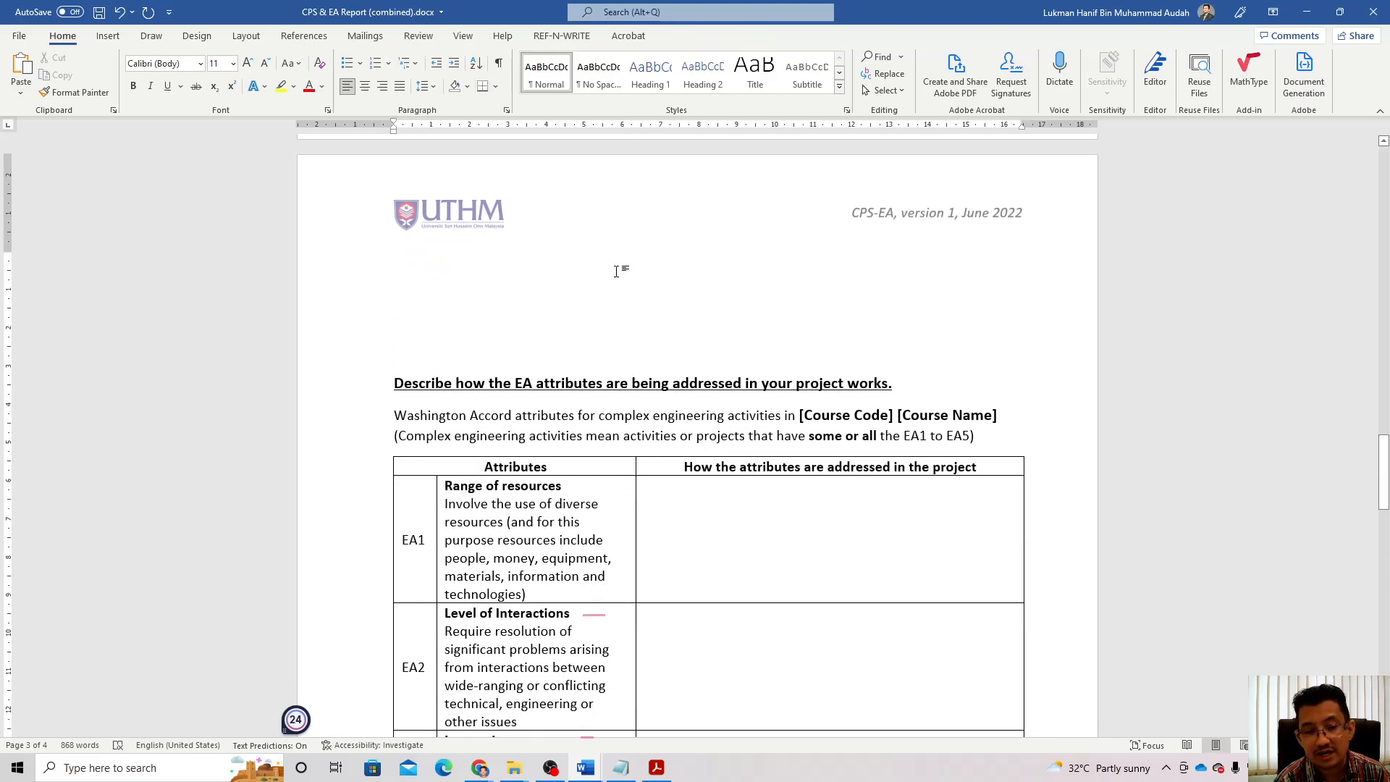
key(Delete)
key(Delete)
key(Delete)
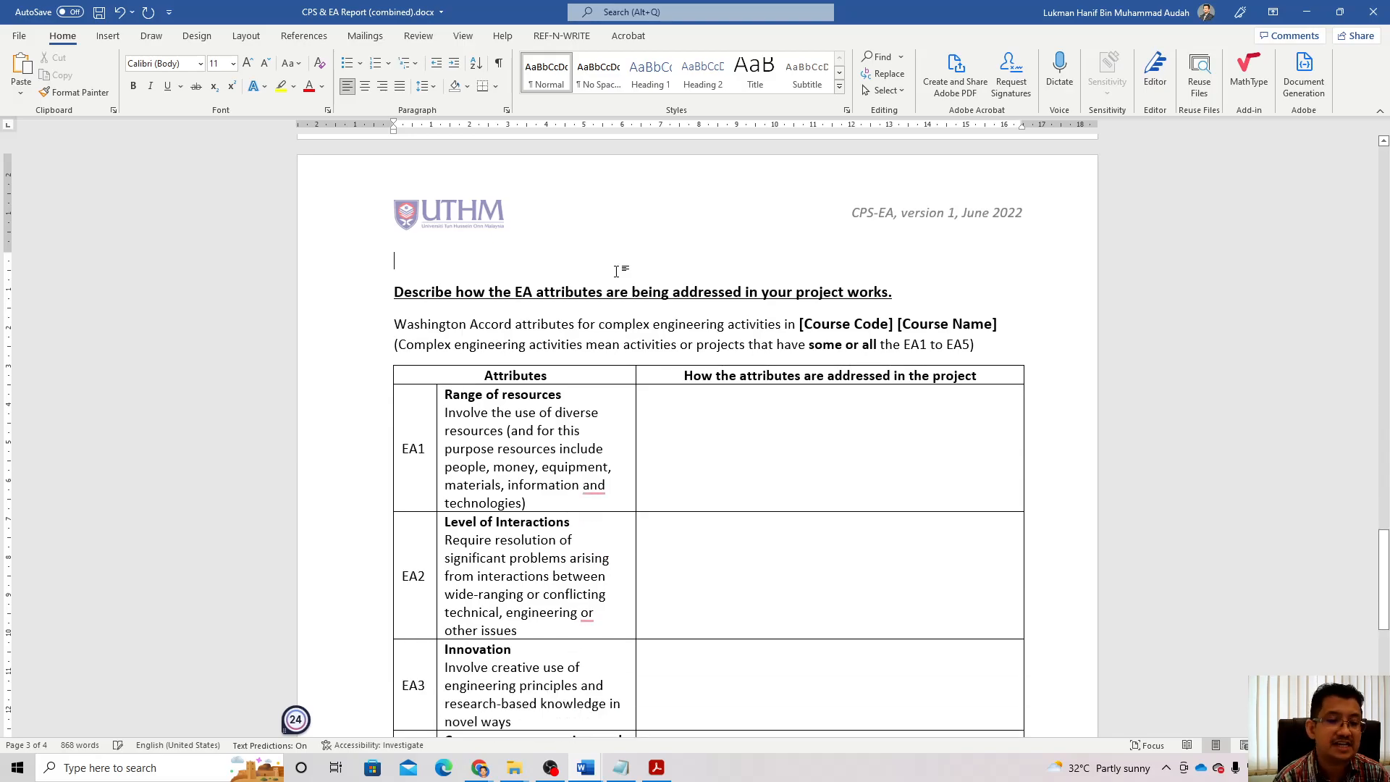
key(Delete)
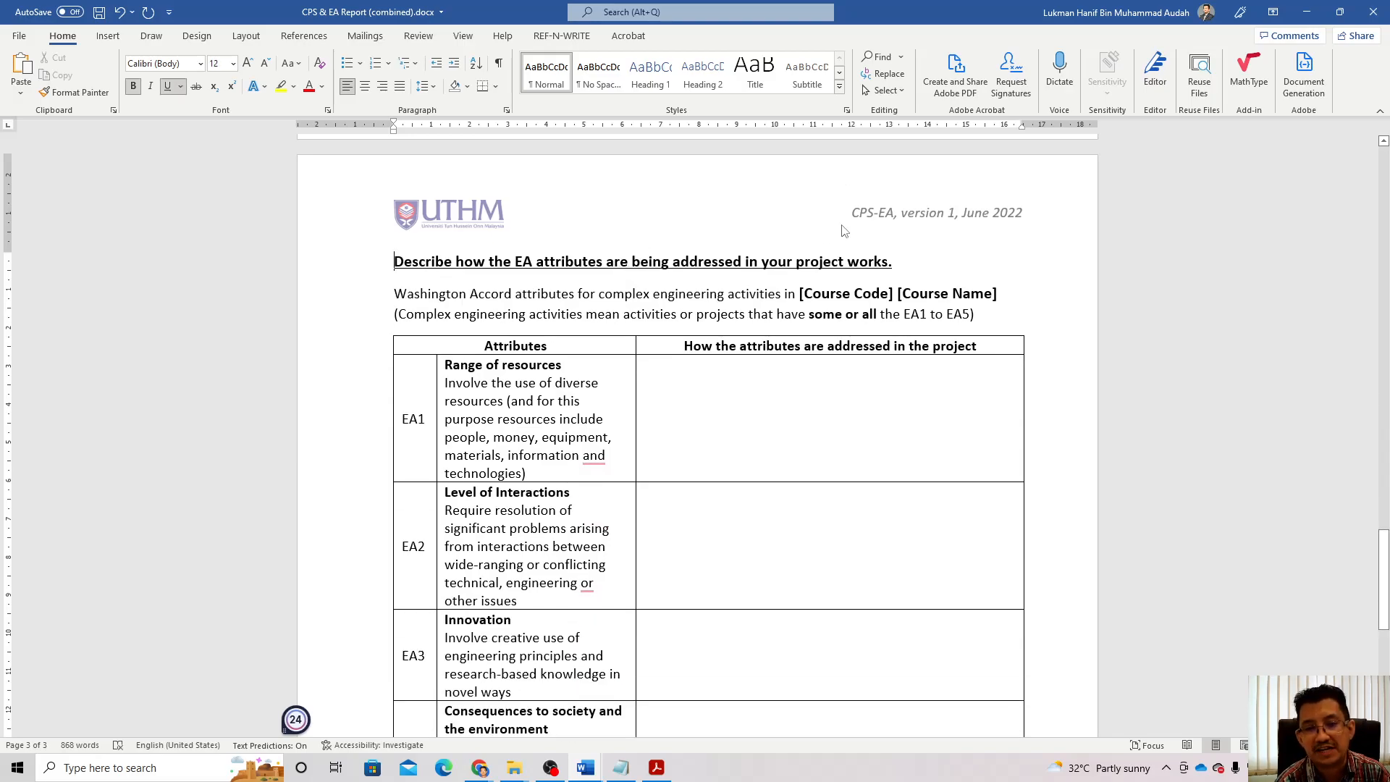
Step: Replace the course code and name placeholders with 'BEE40704 Final Year Project II'
drag(800, 295, 826, 298)
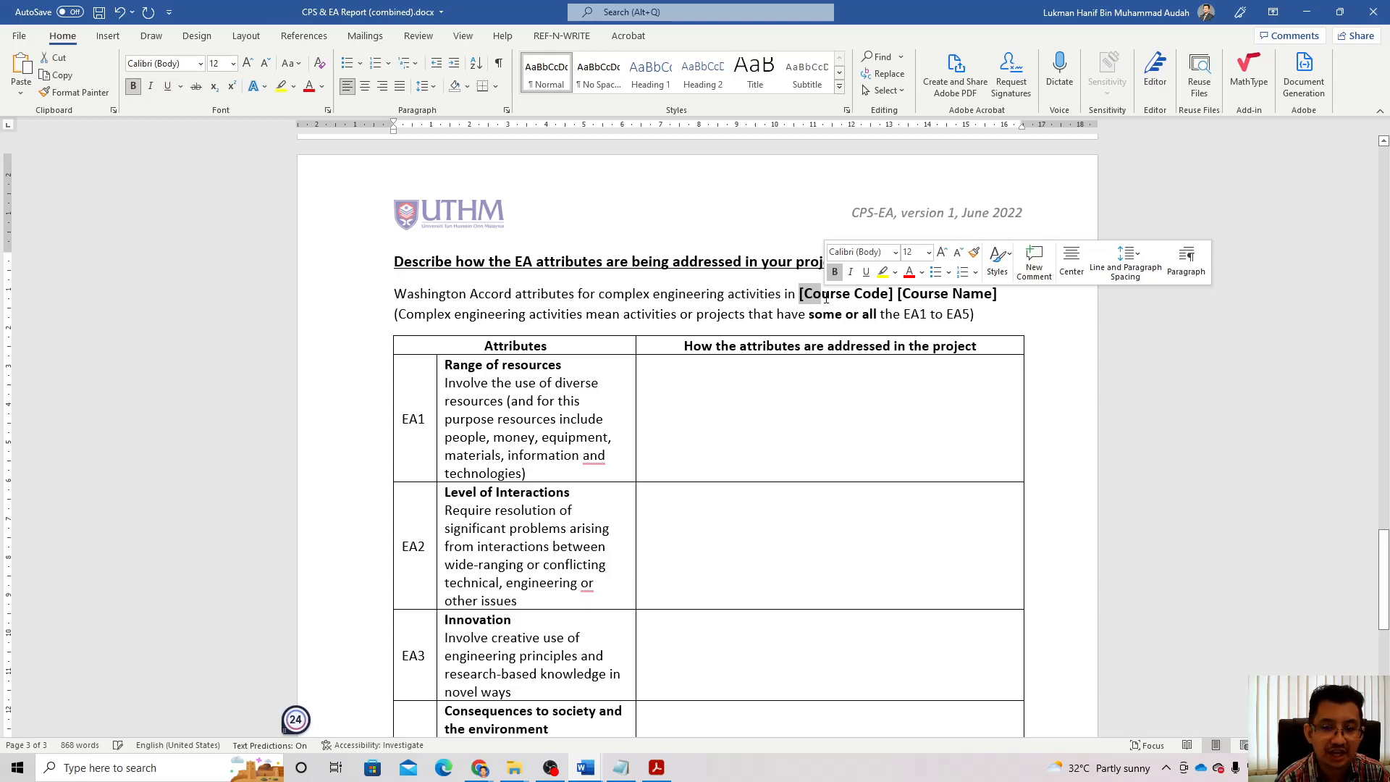
click(799, 295)
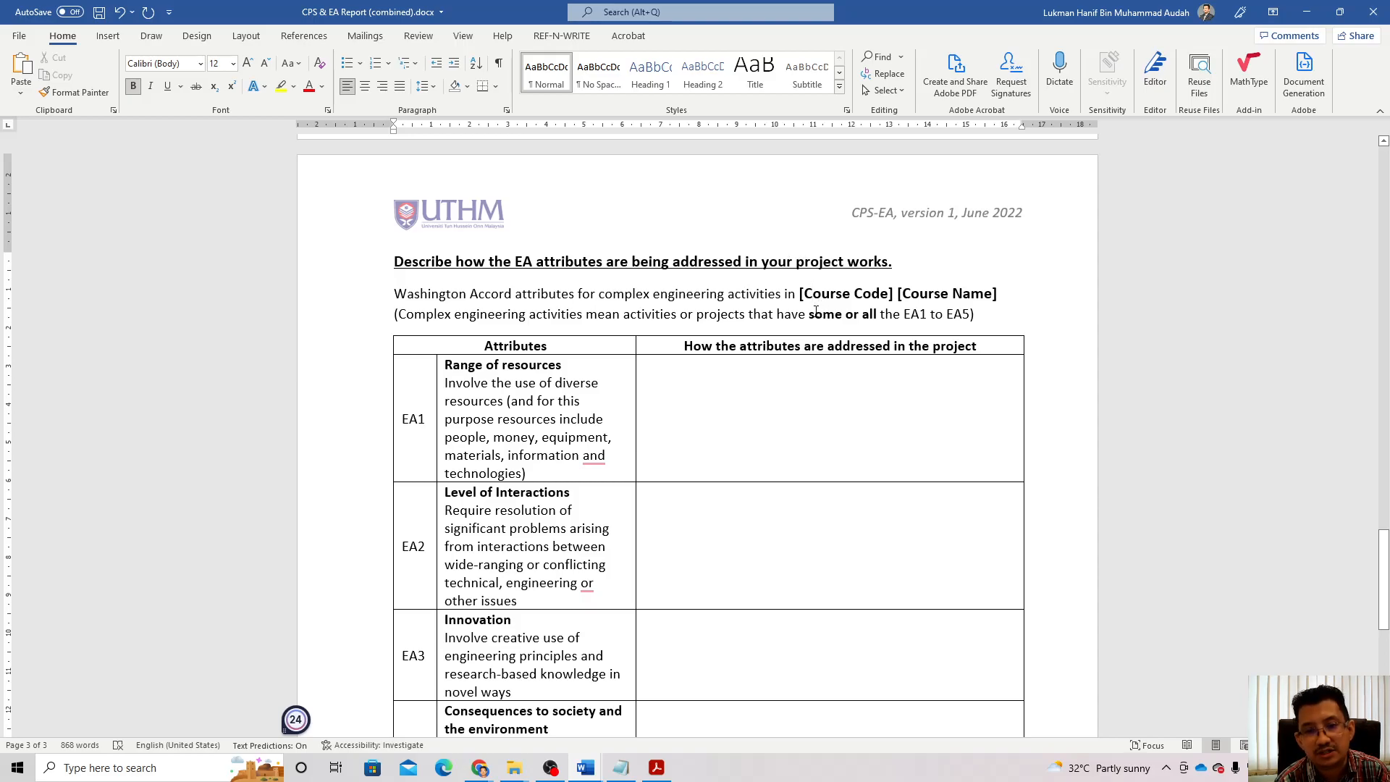
drag(800, 295, 992, 299)
key(BackSpace)
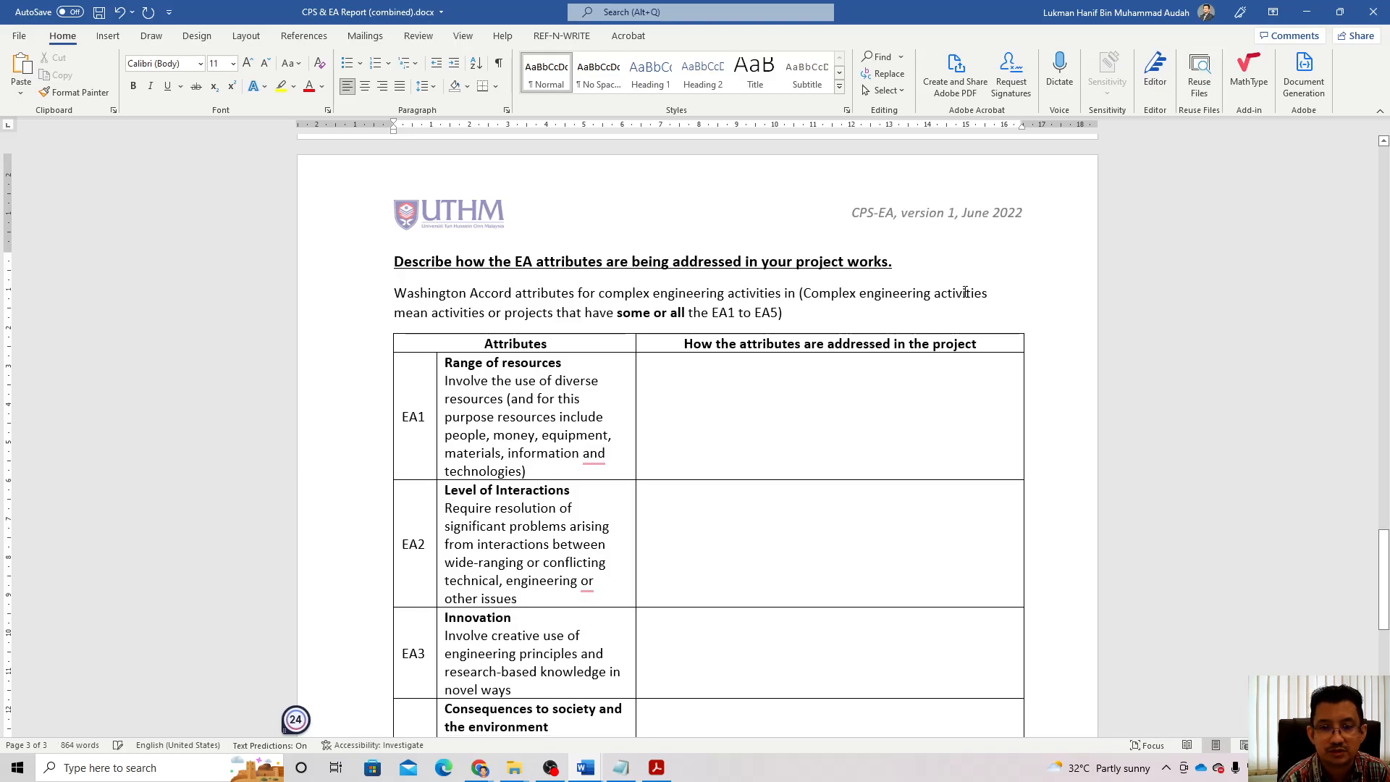
key(Delete)
text(BEE )
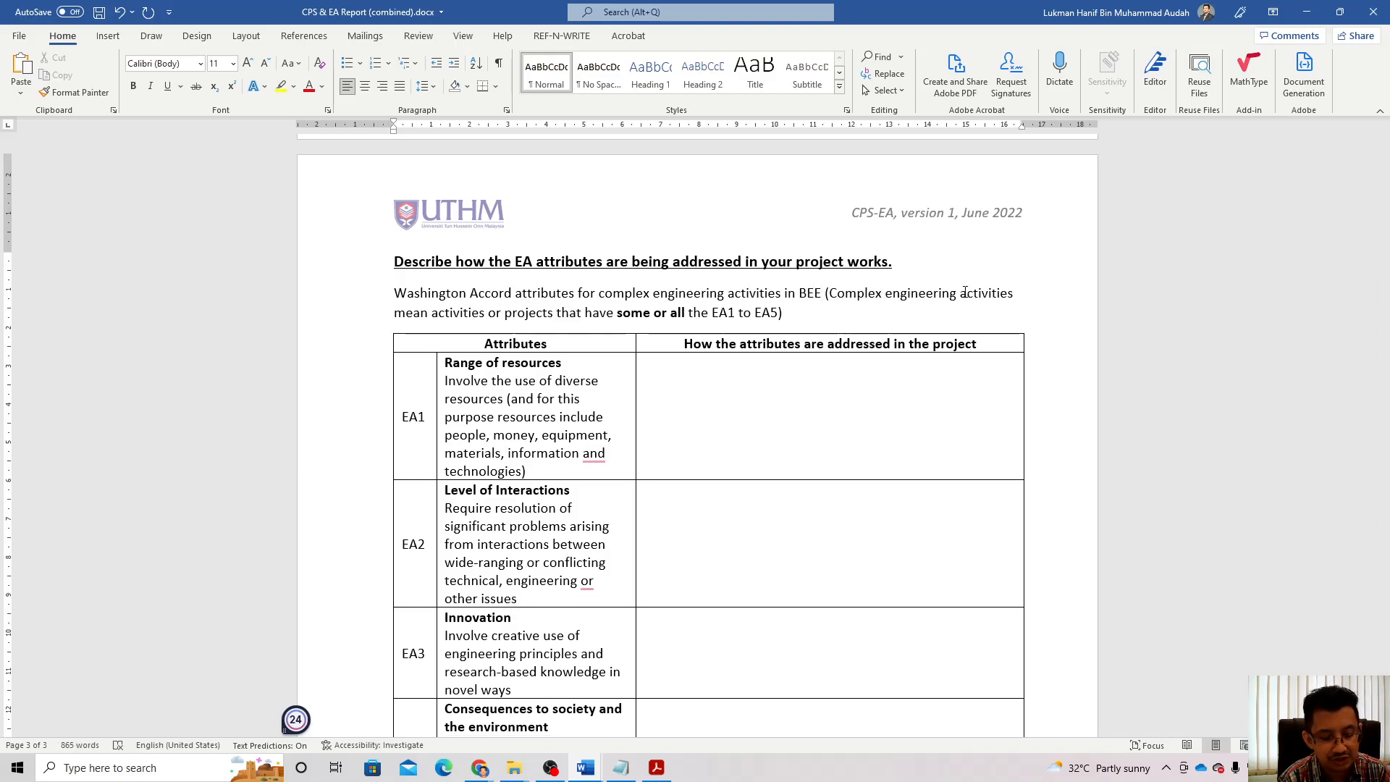
text(40)
text(704 )
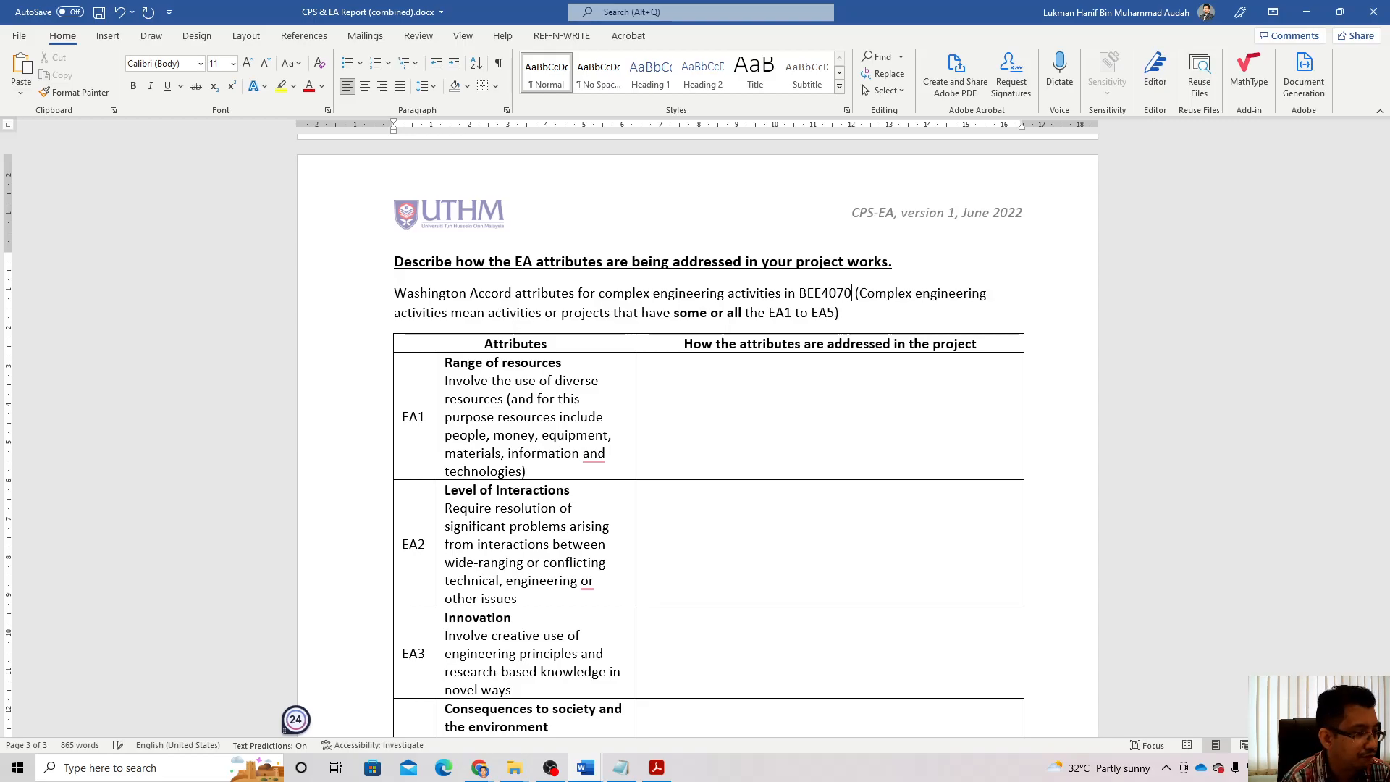
text(Final Yea)
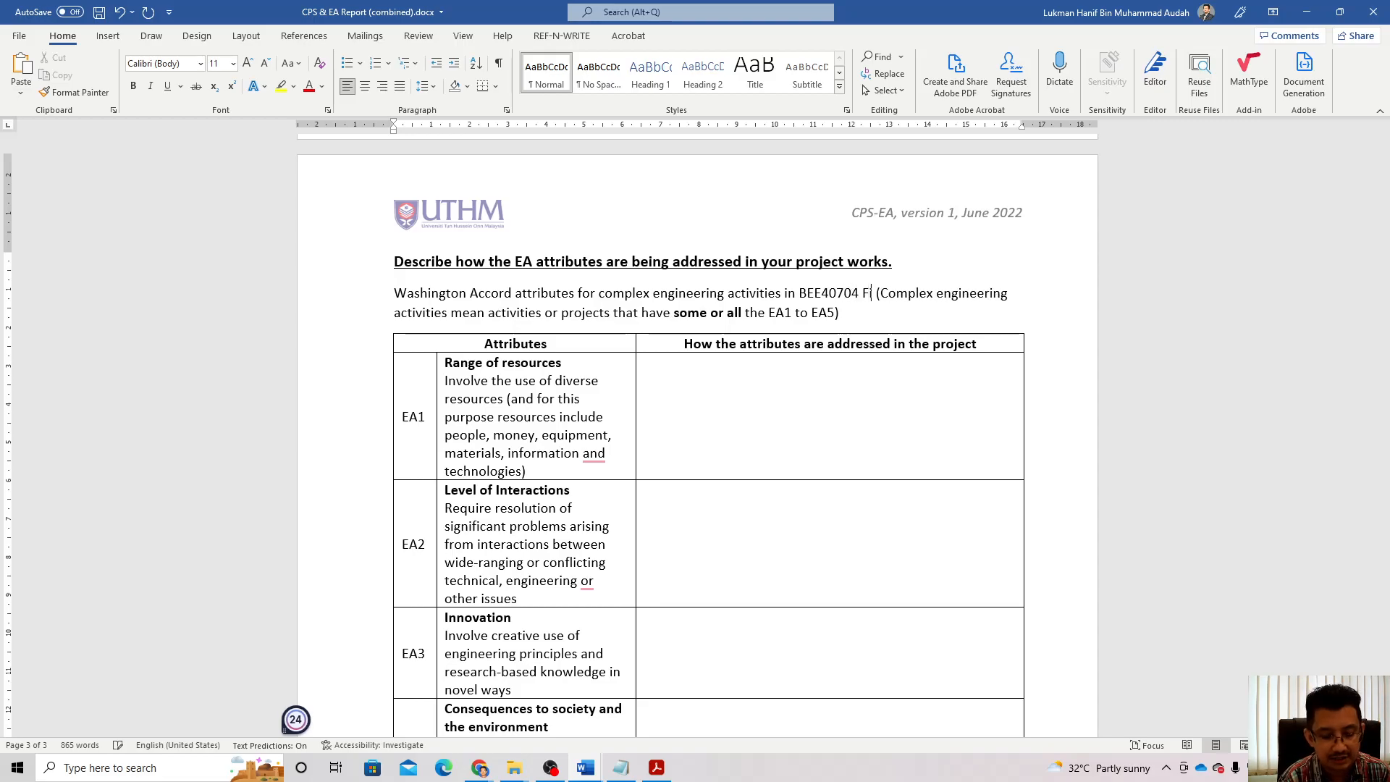
text(r )
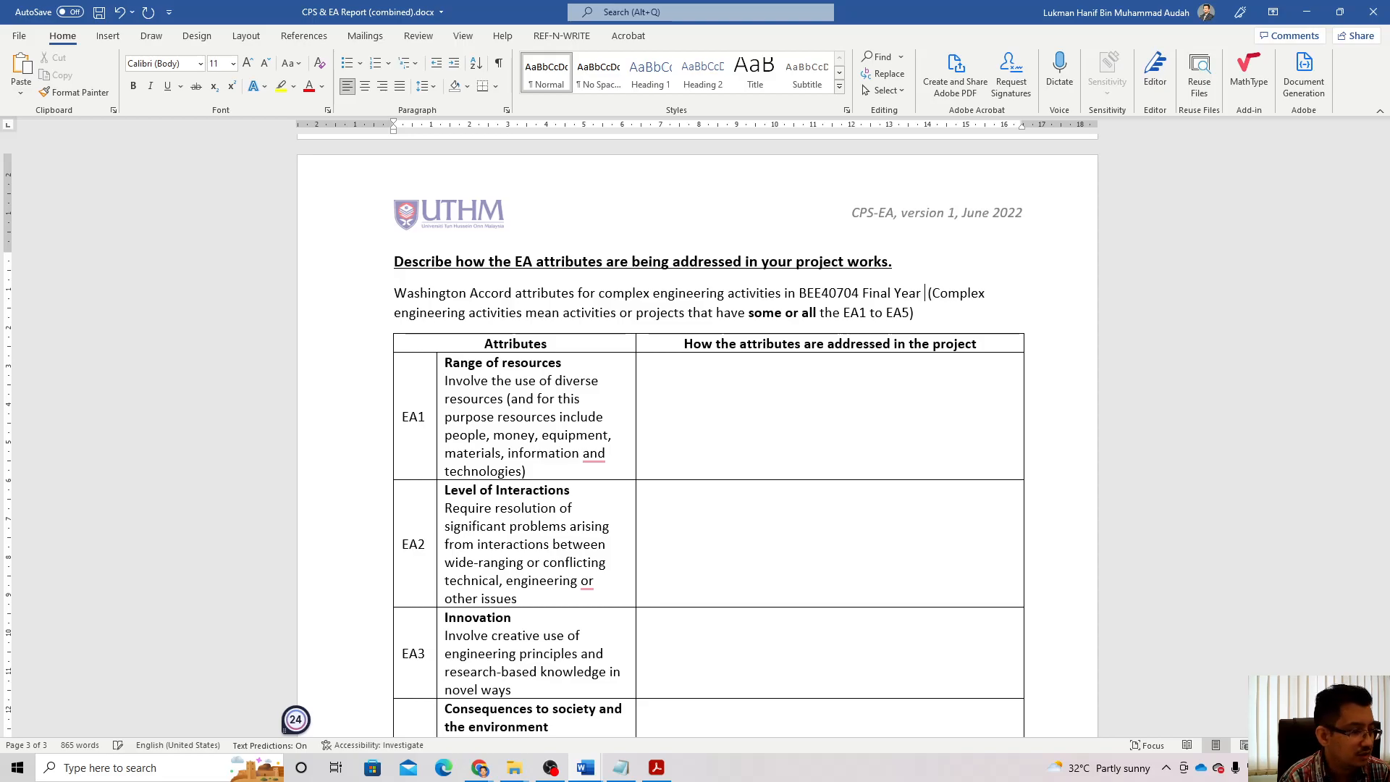
text(Project )
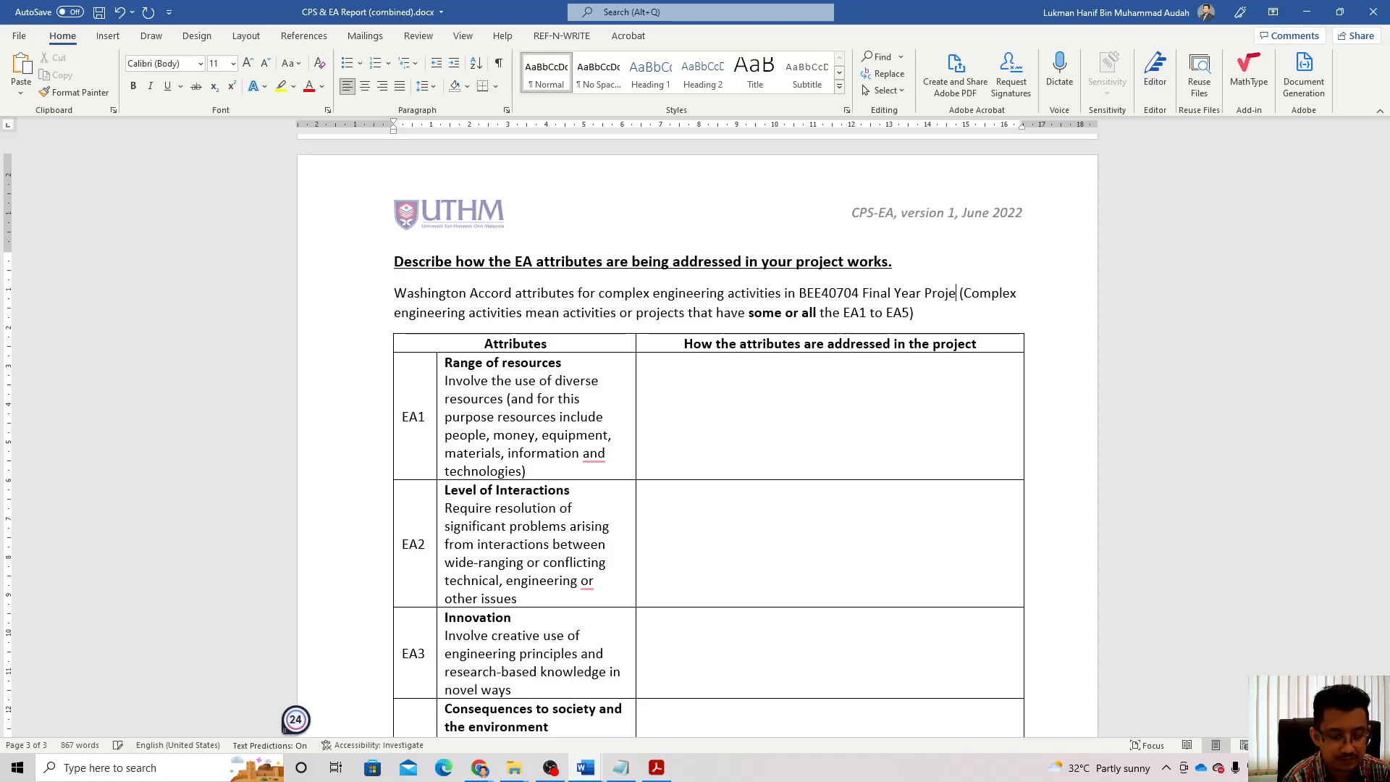
text(II)
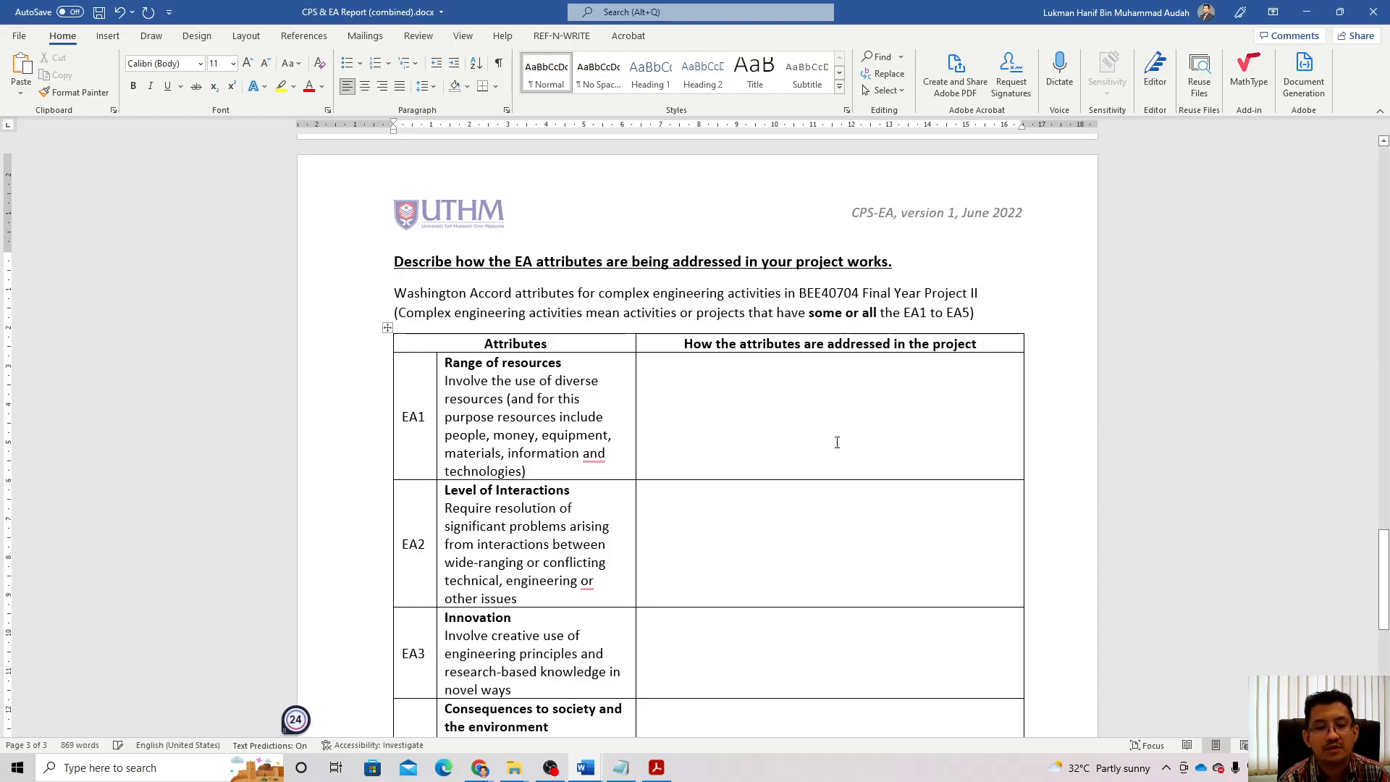
click(738, 405)
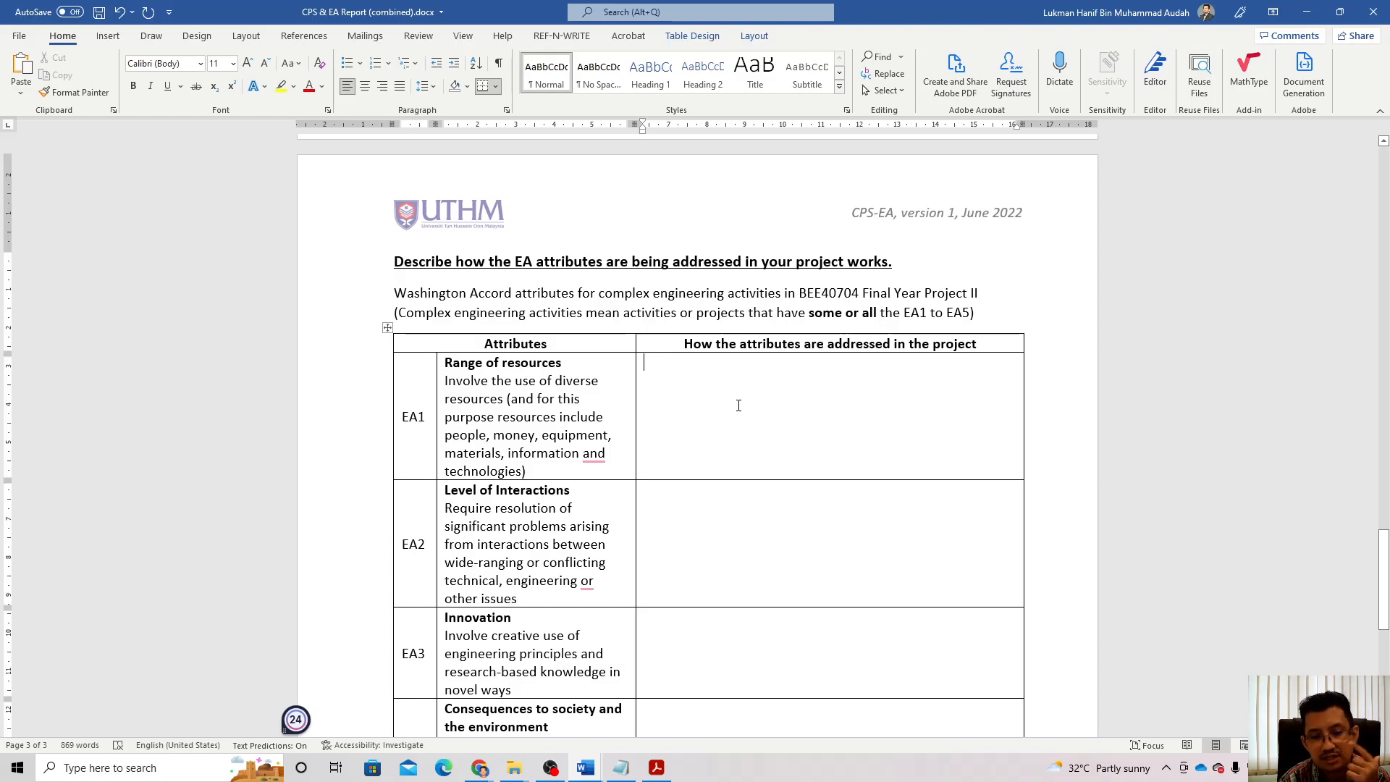
scroll(739, 405, down, 5)
scroll(737, 417, up, 5)
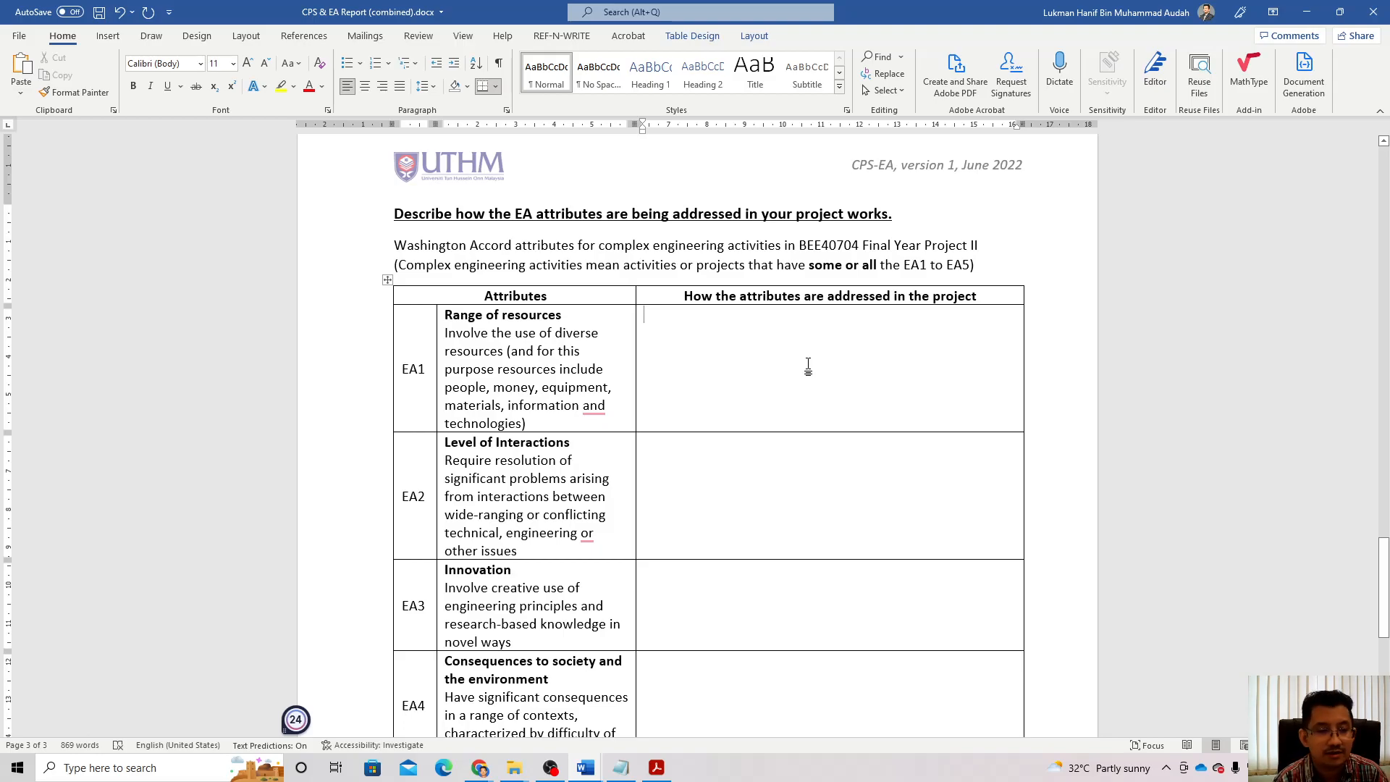
Step: In EA1, state components come from online shops and the university, costing RM500 (breakdown section 3.8)
text(M)
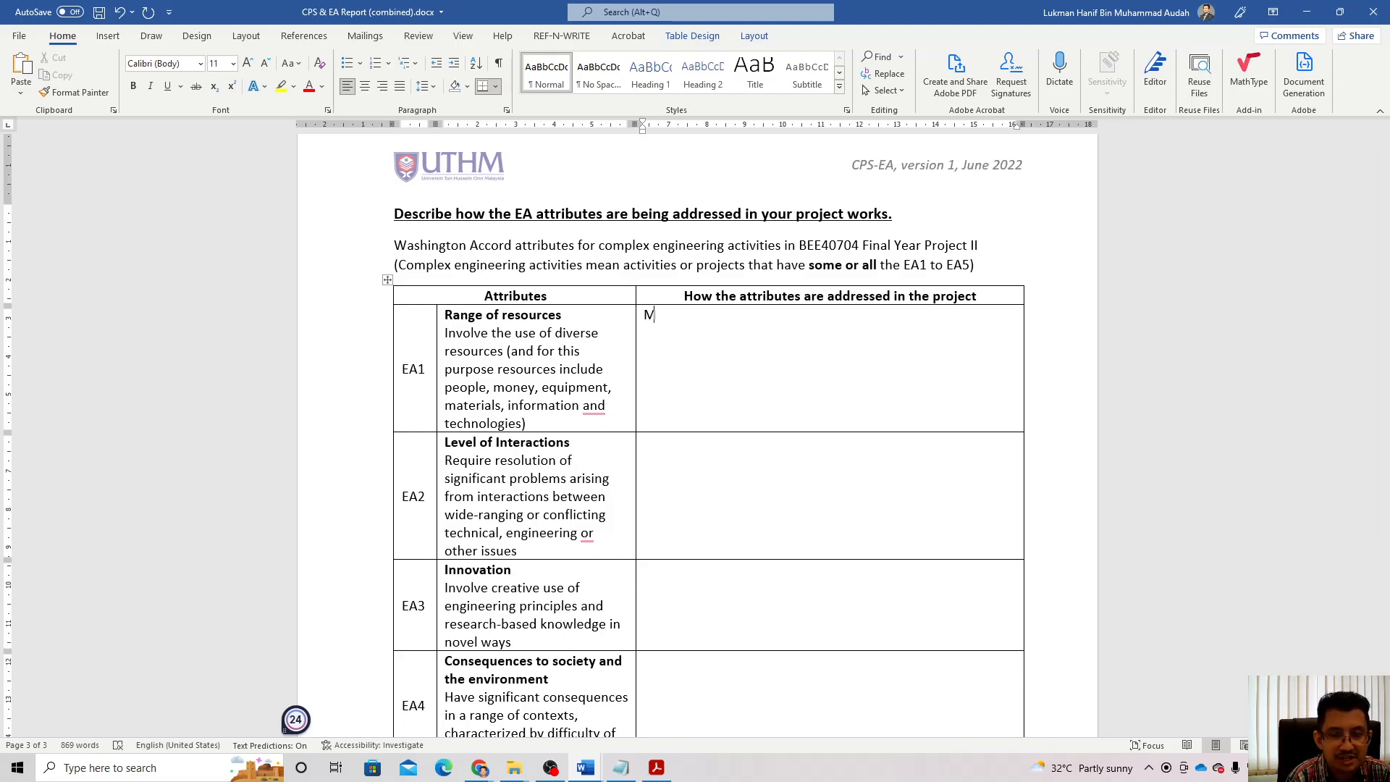
text(ajo)
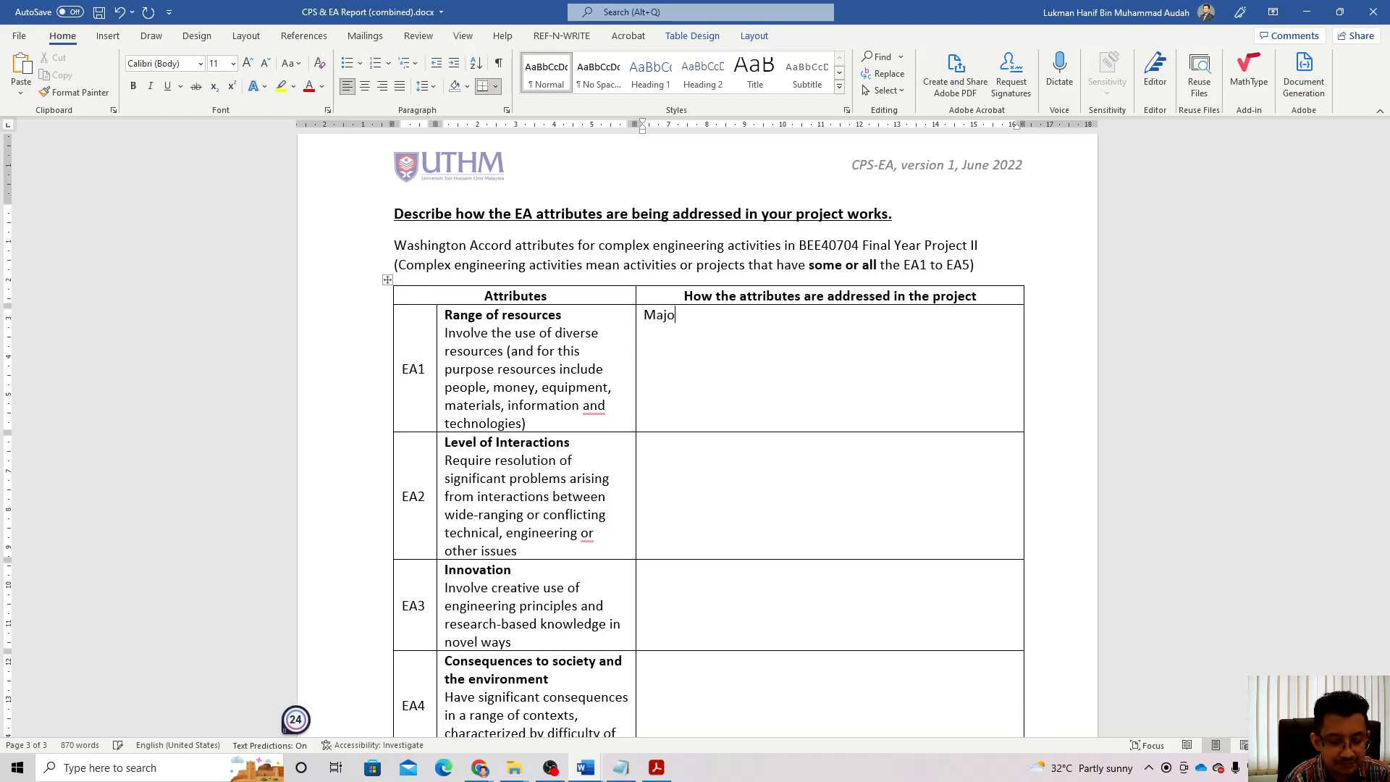
text(rity of)
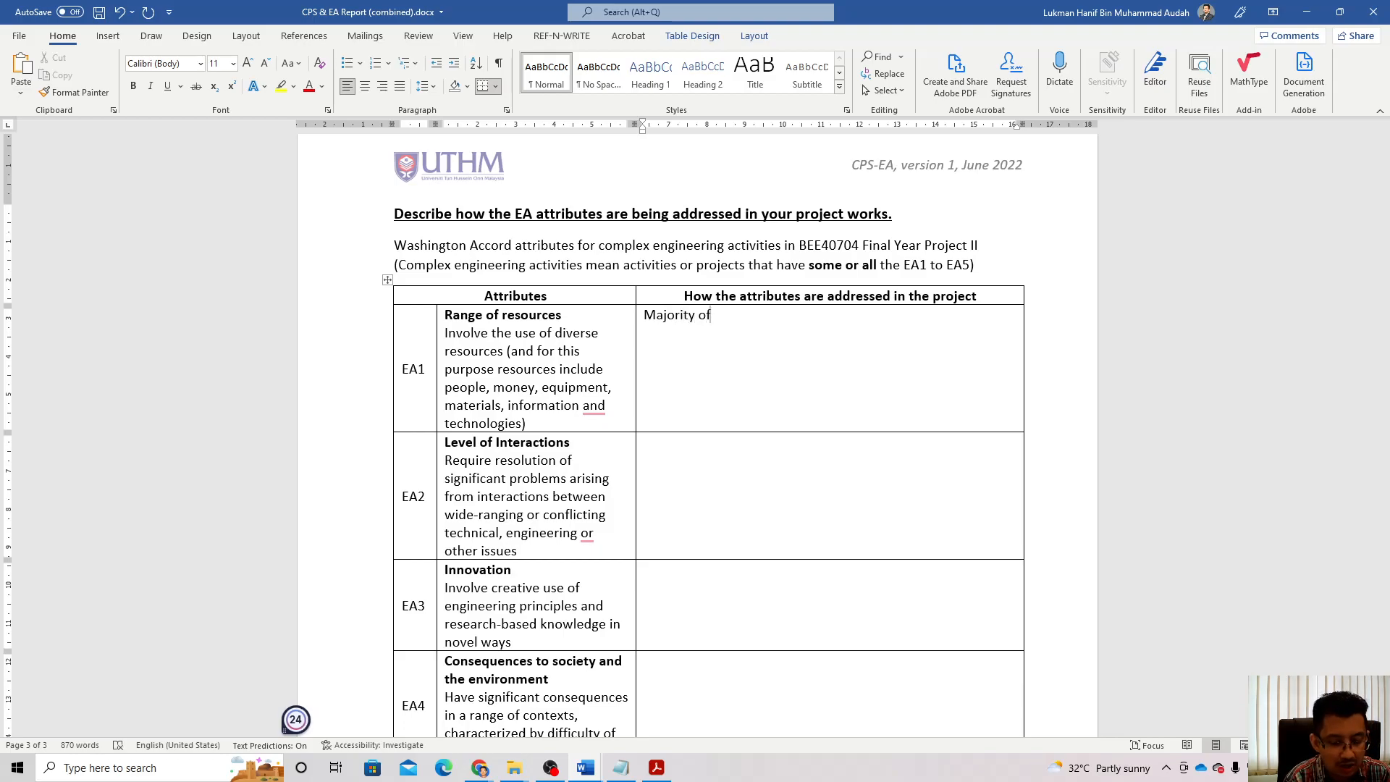
text( the proje)
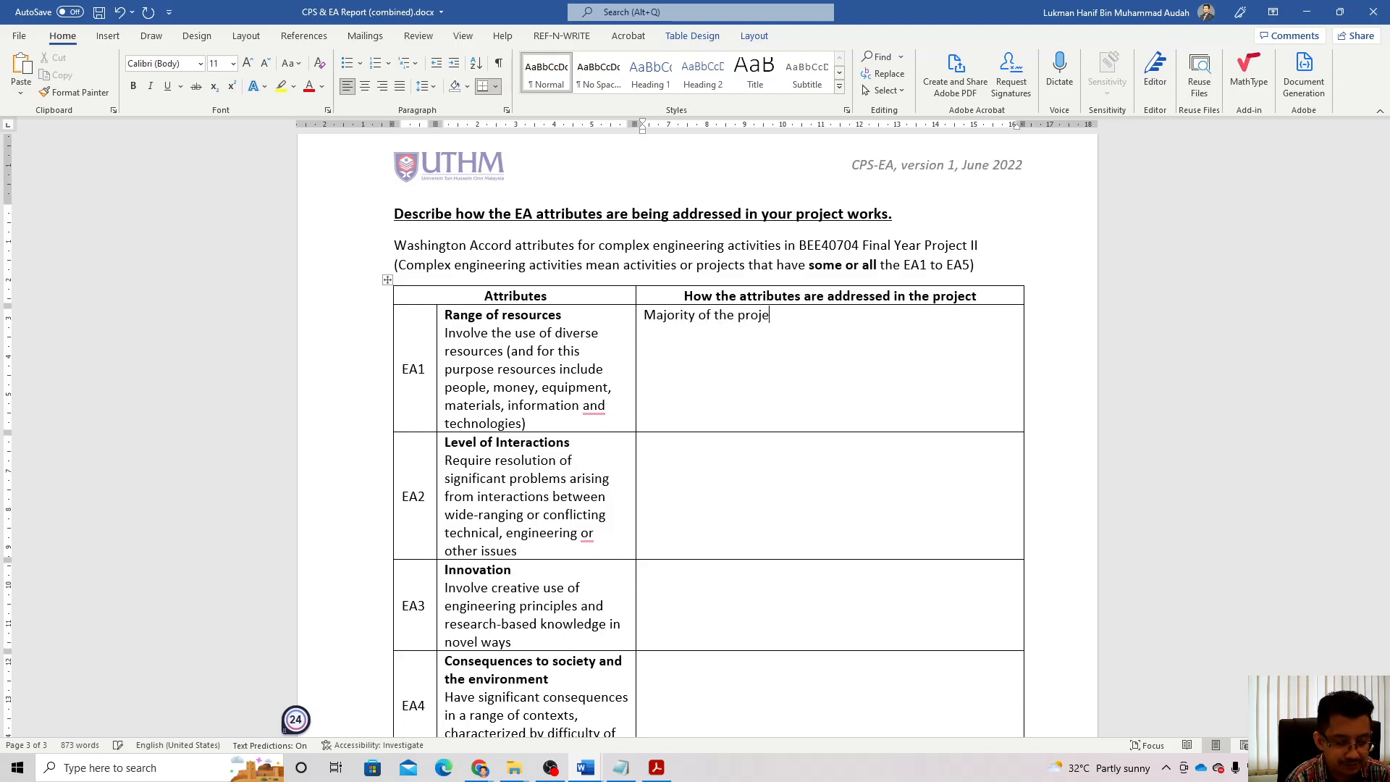
text(ct com)
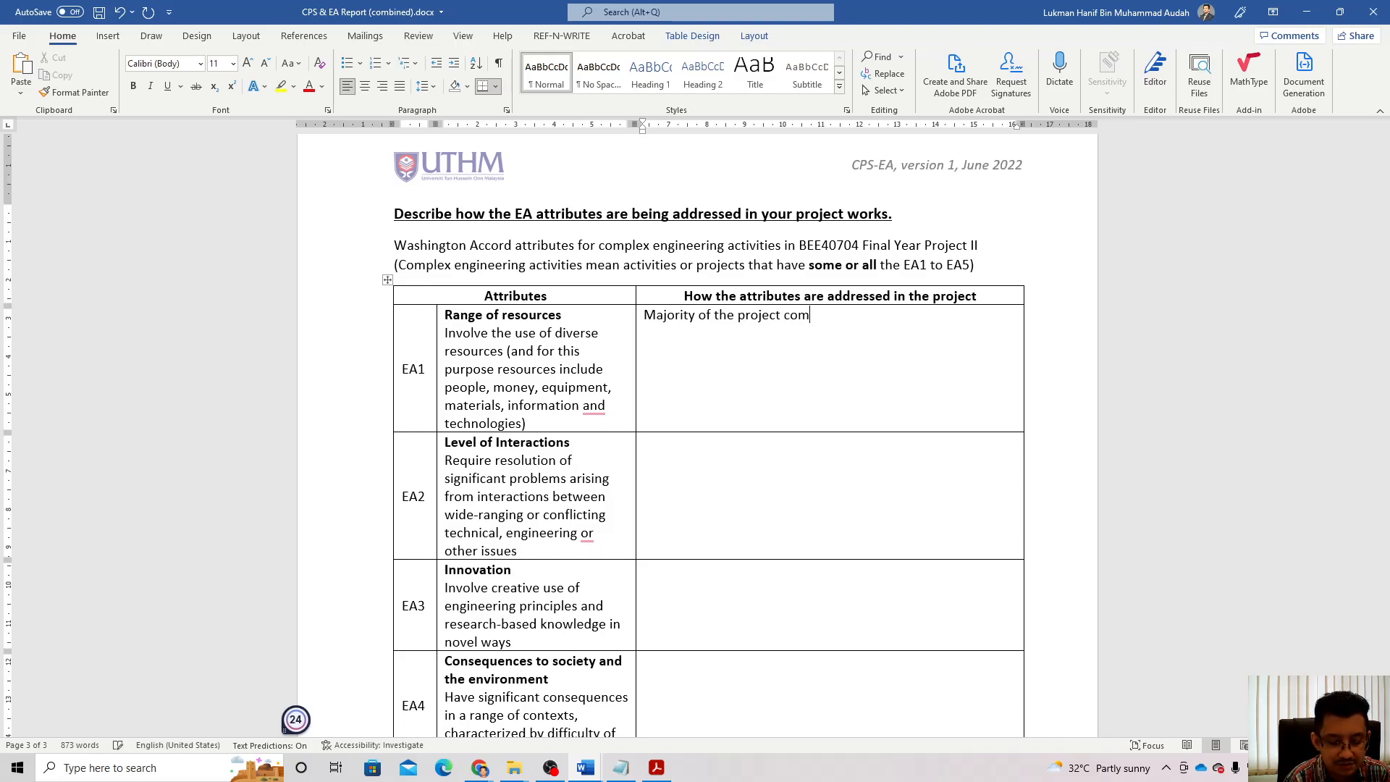
text(ponents)
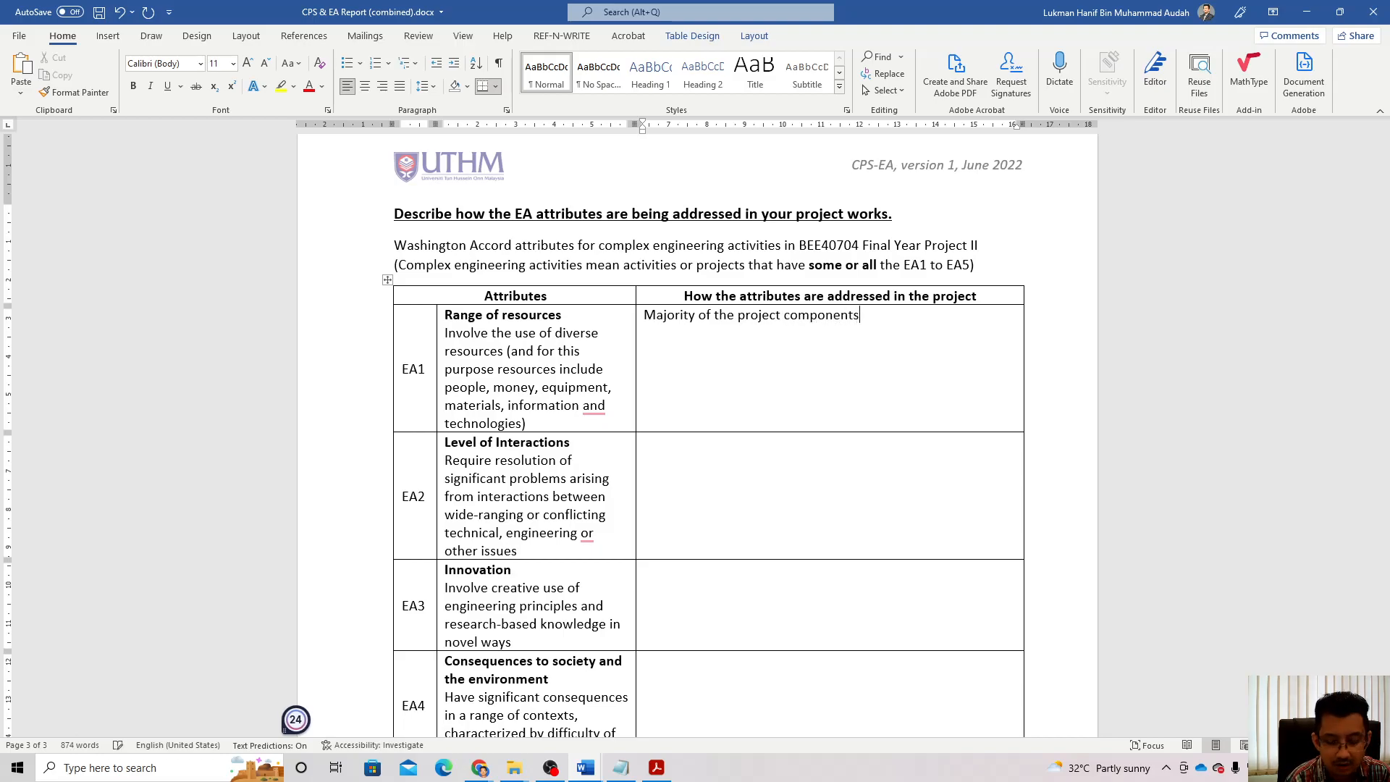
text(/e)
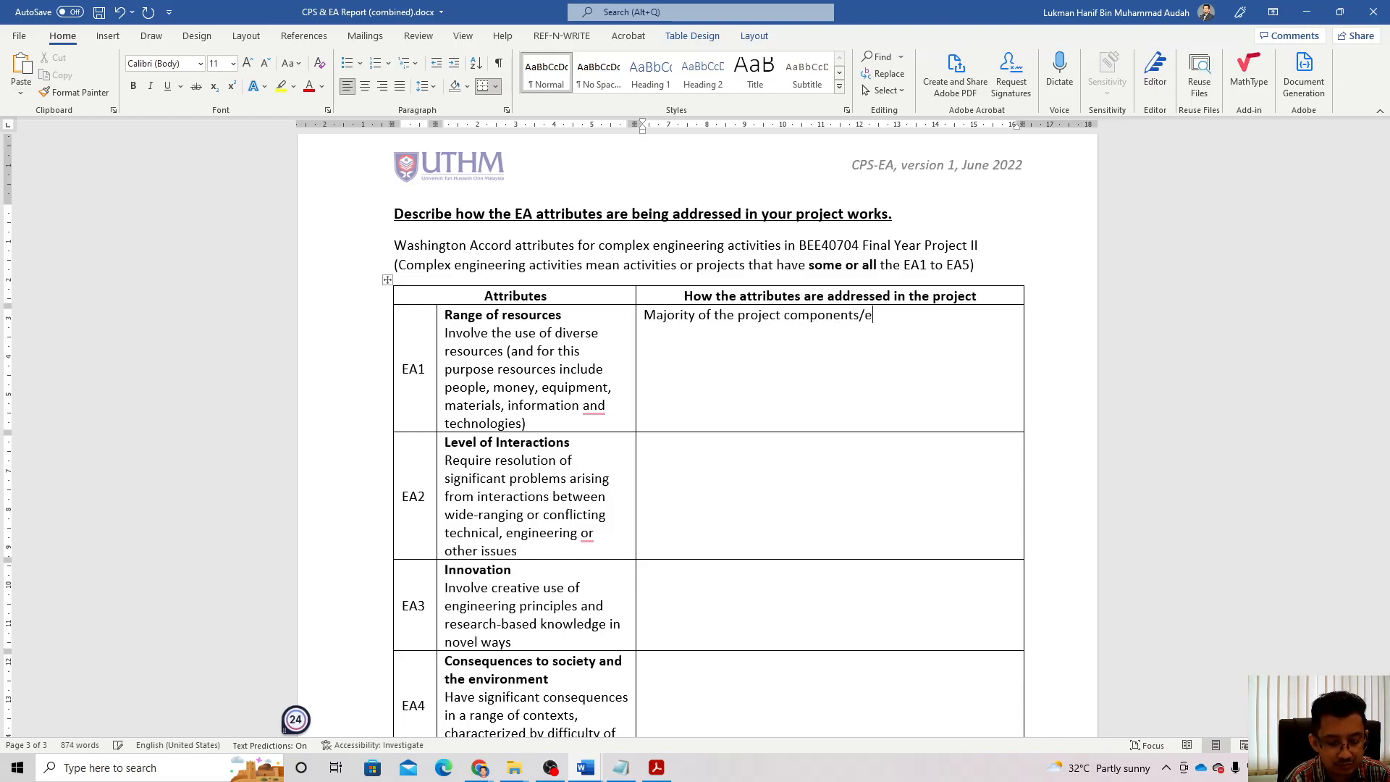
text(quipment are b)
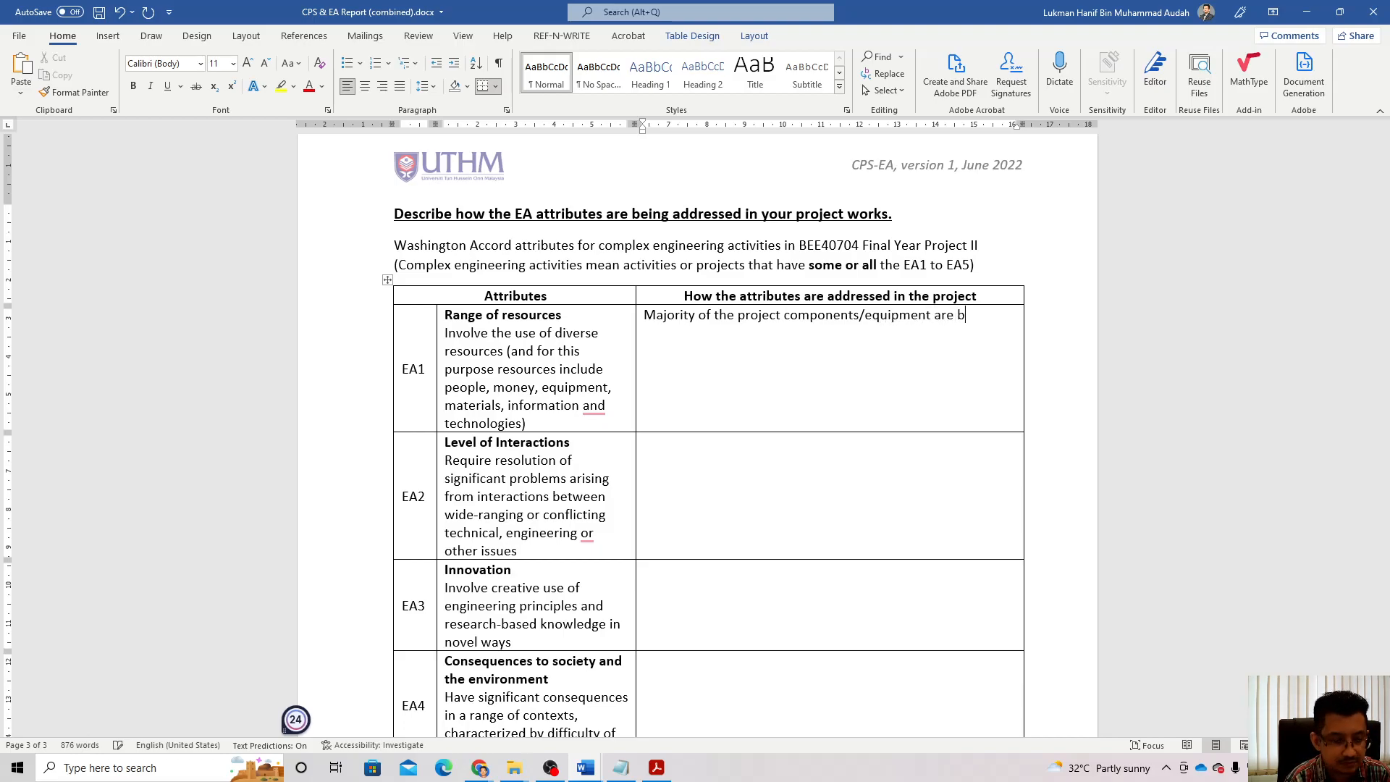
text(ought)
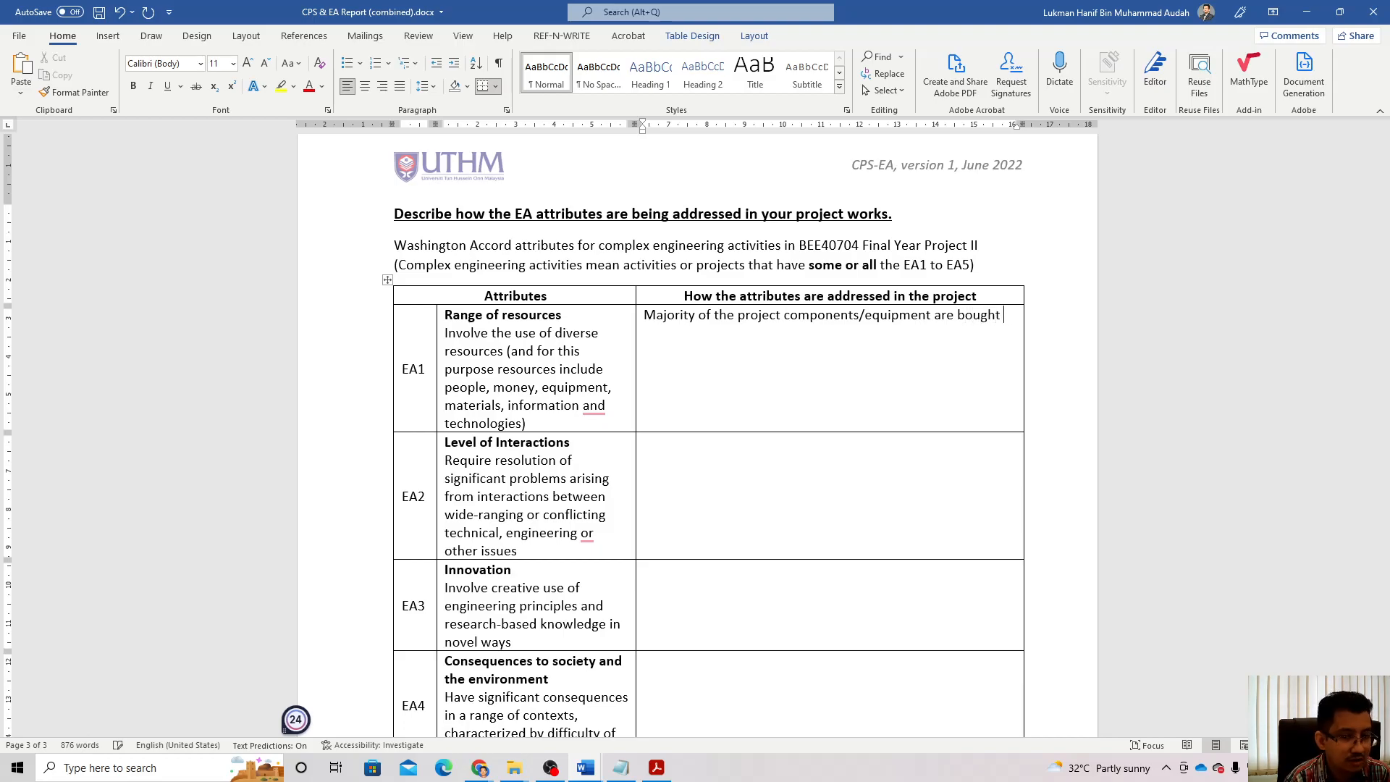
key(BackSpace)
text(t )
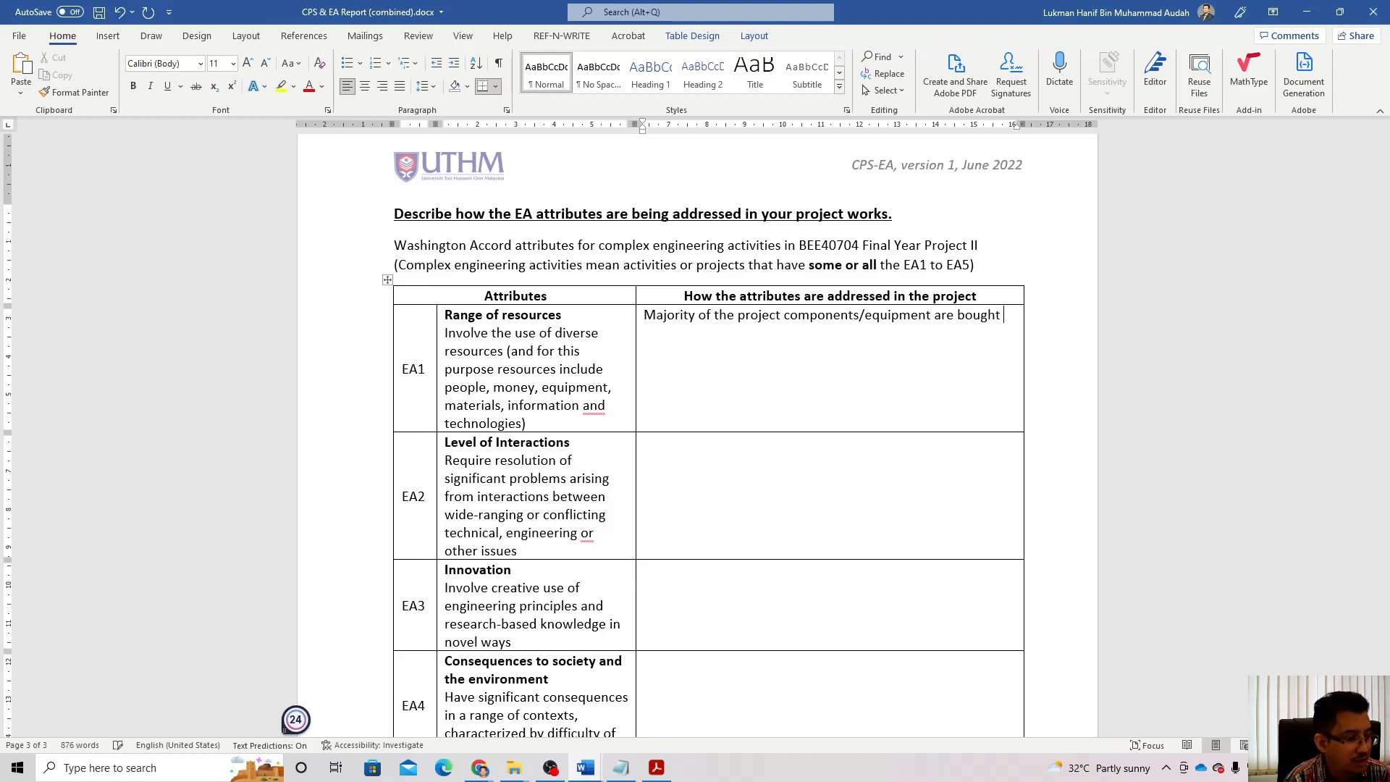
text(throu)
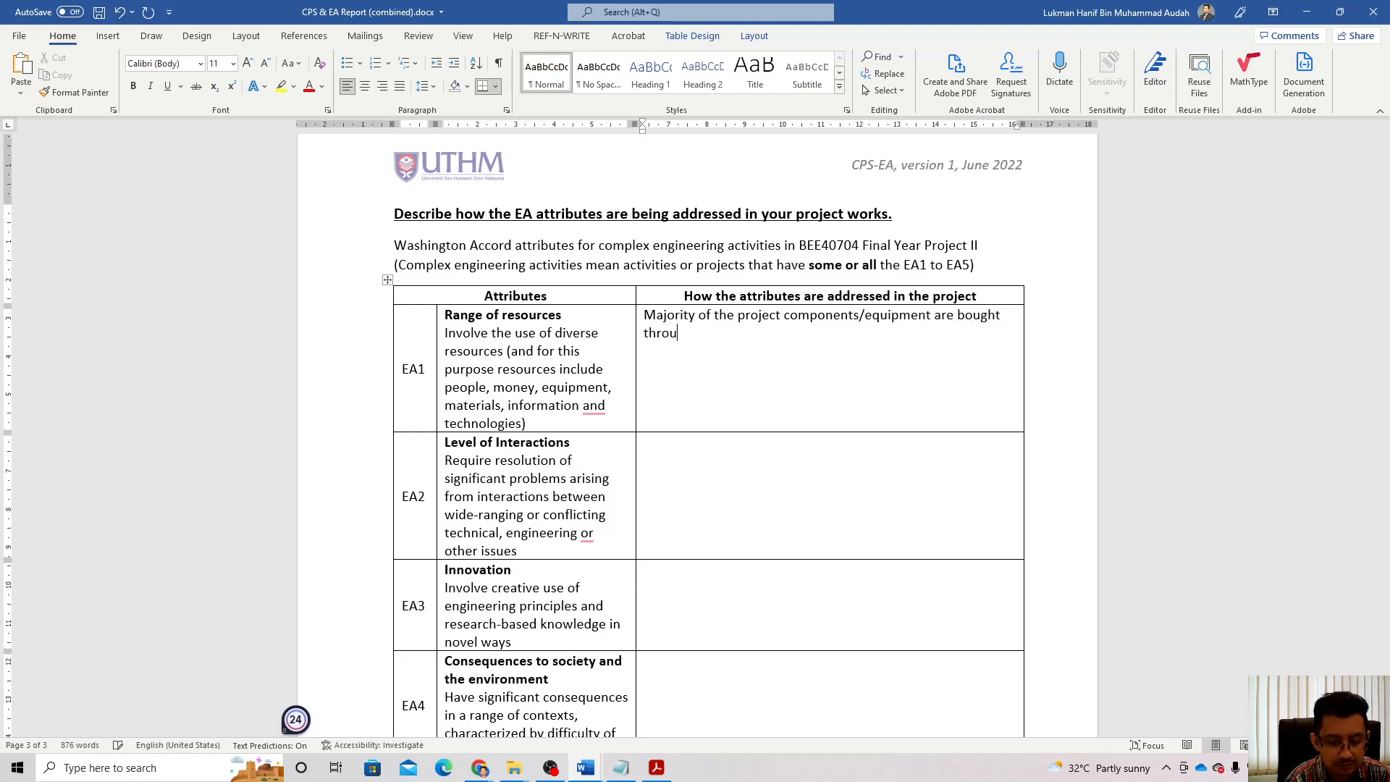
text(gh online )
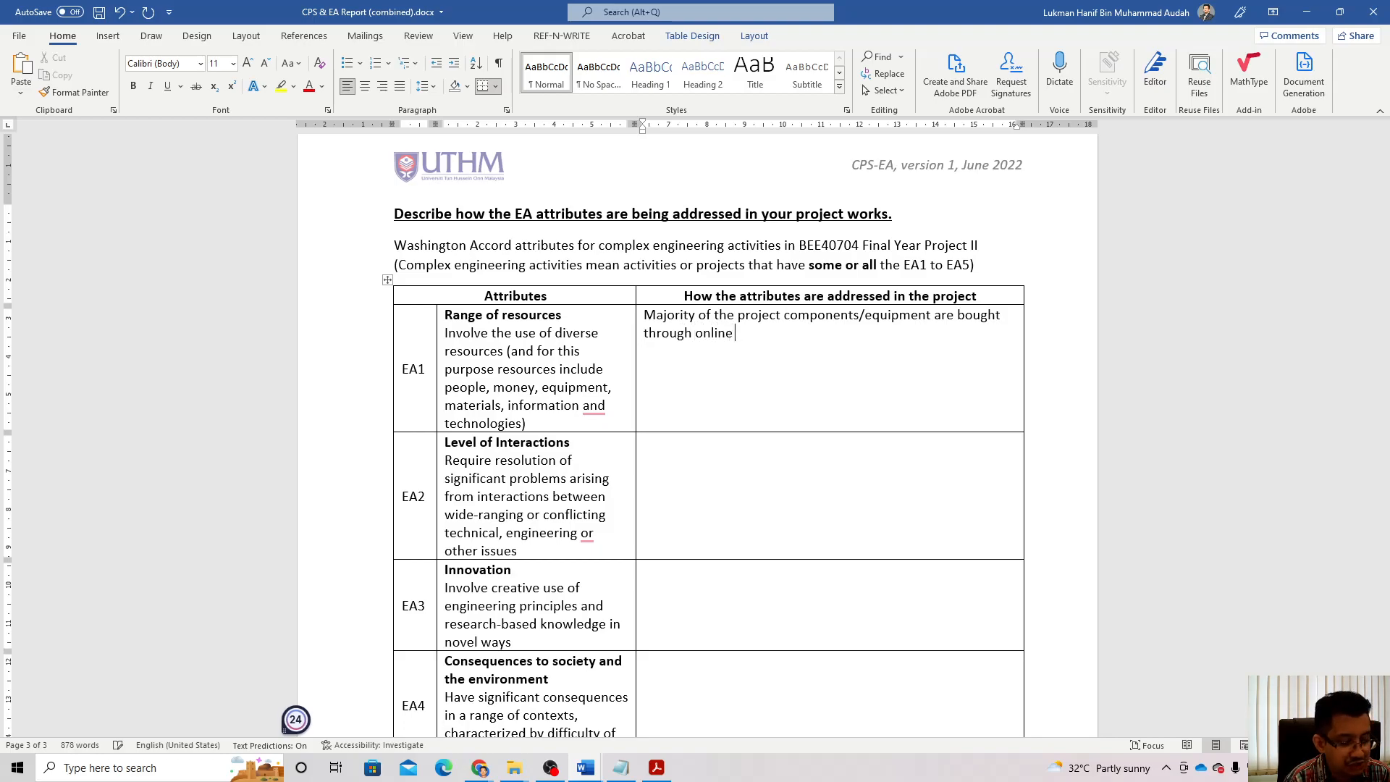
text(shops a)
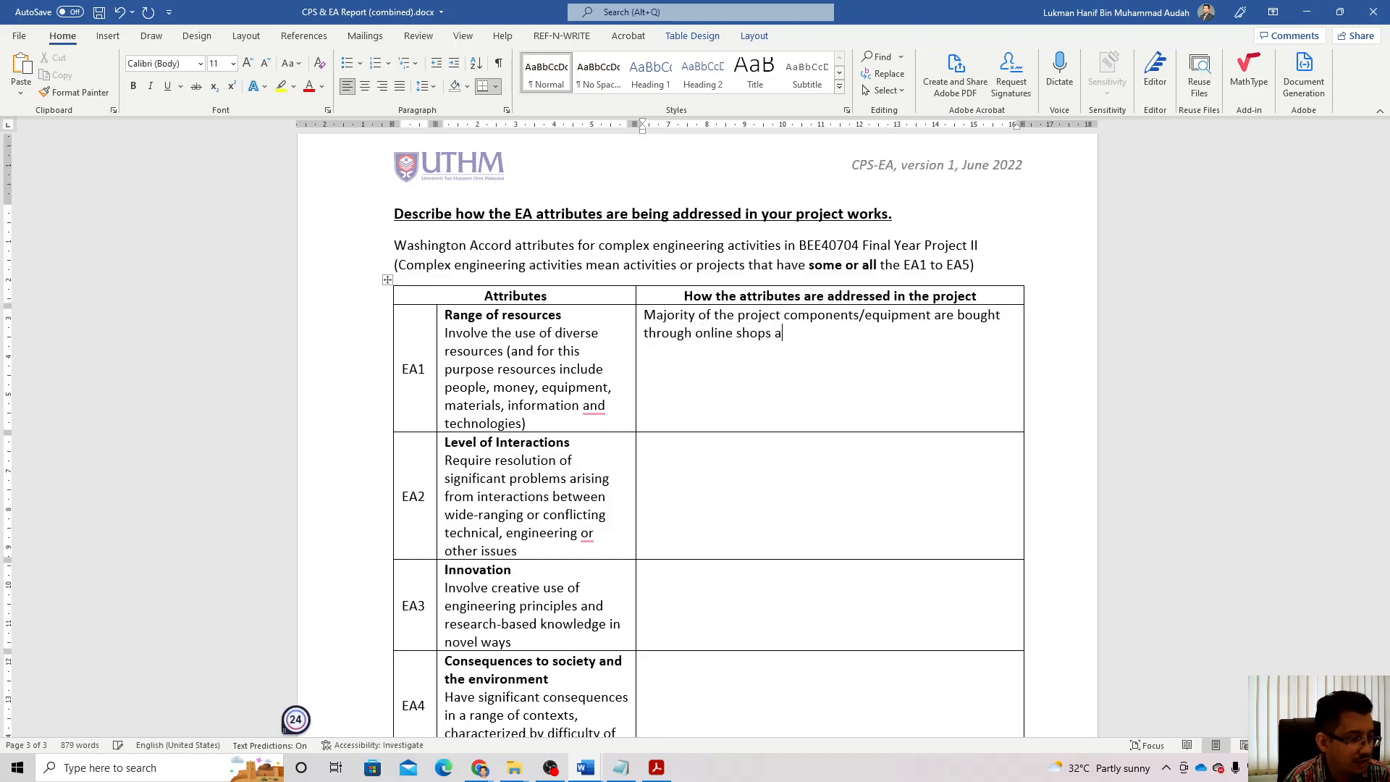
text(n d)
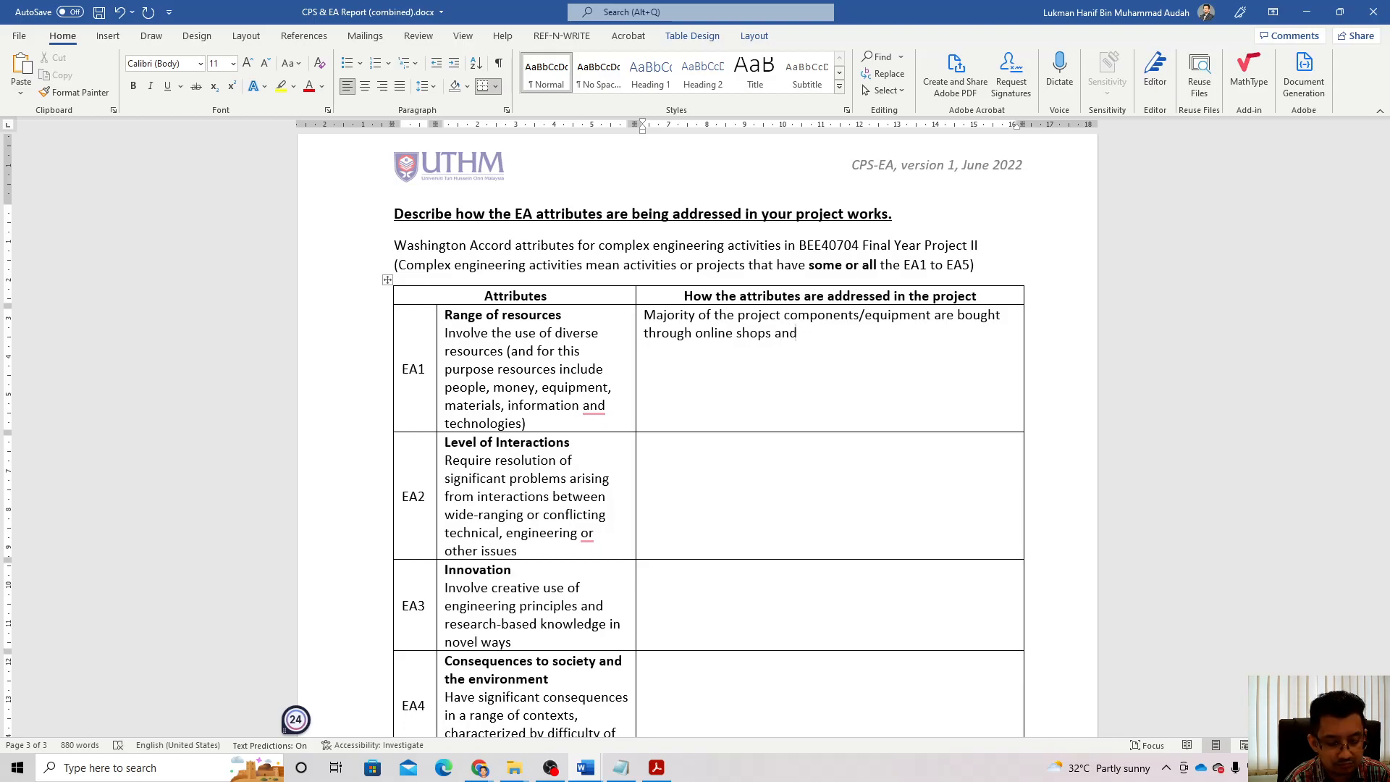
text( some a)
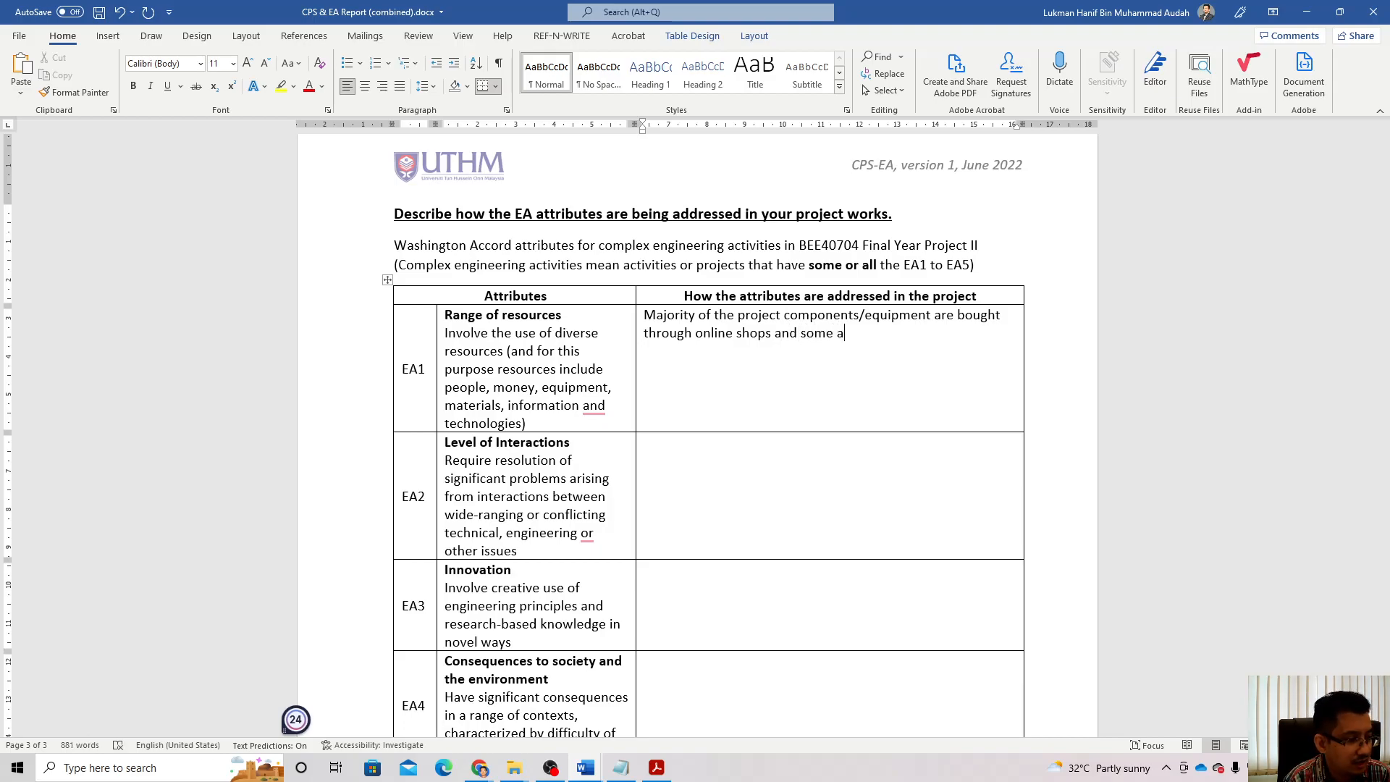
text(re supplie)
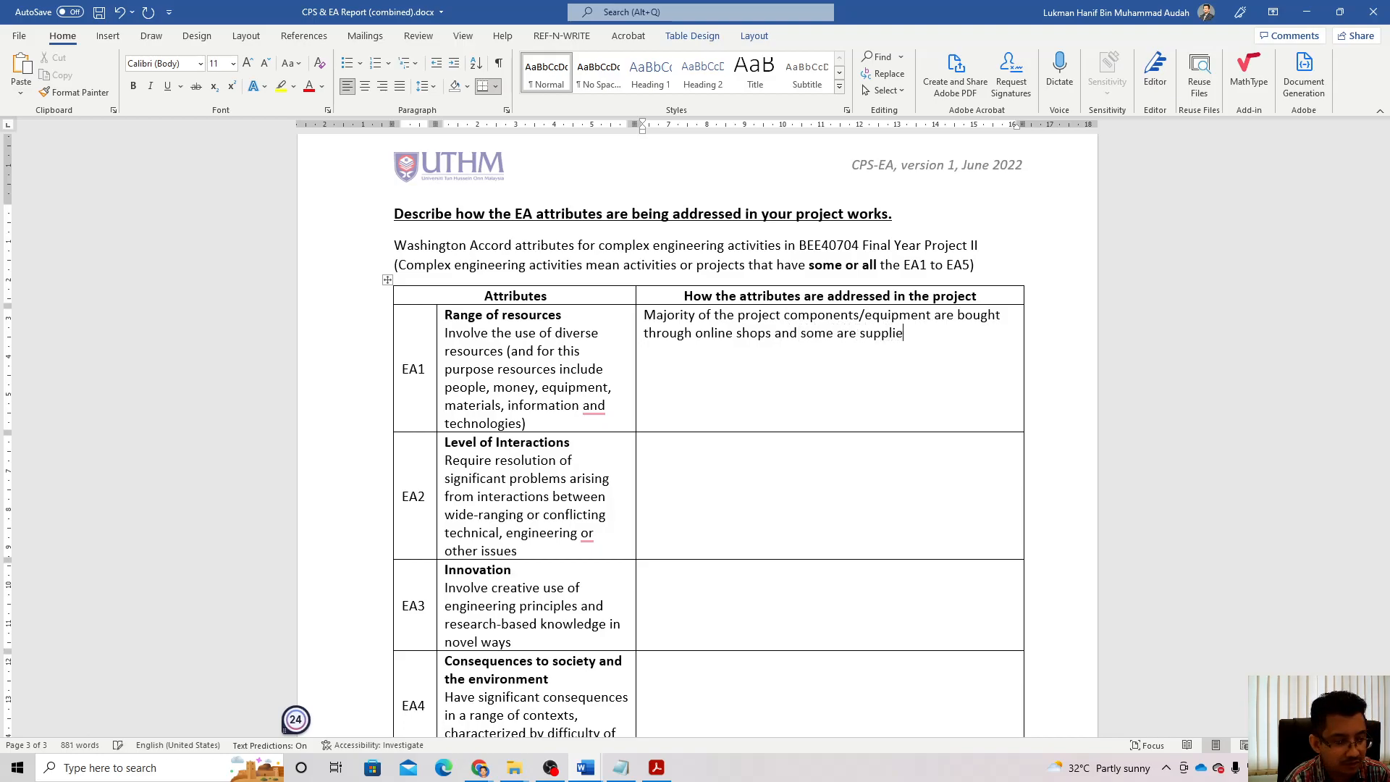
text(d by the university.)
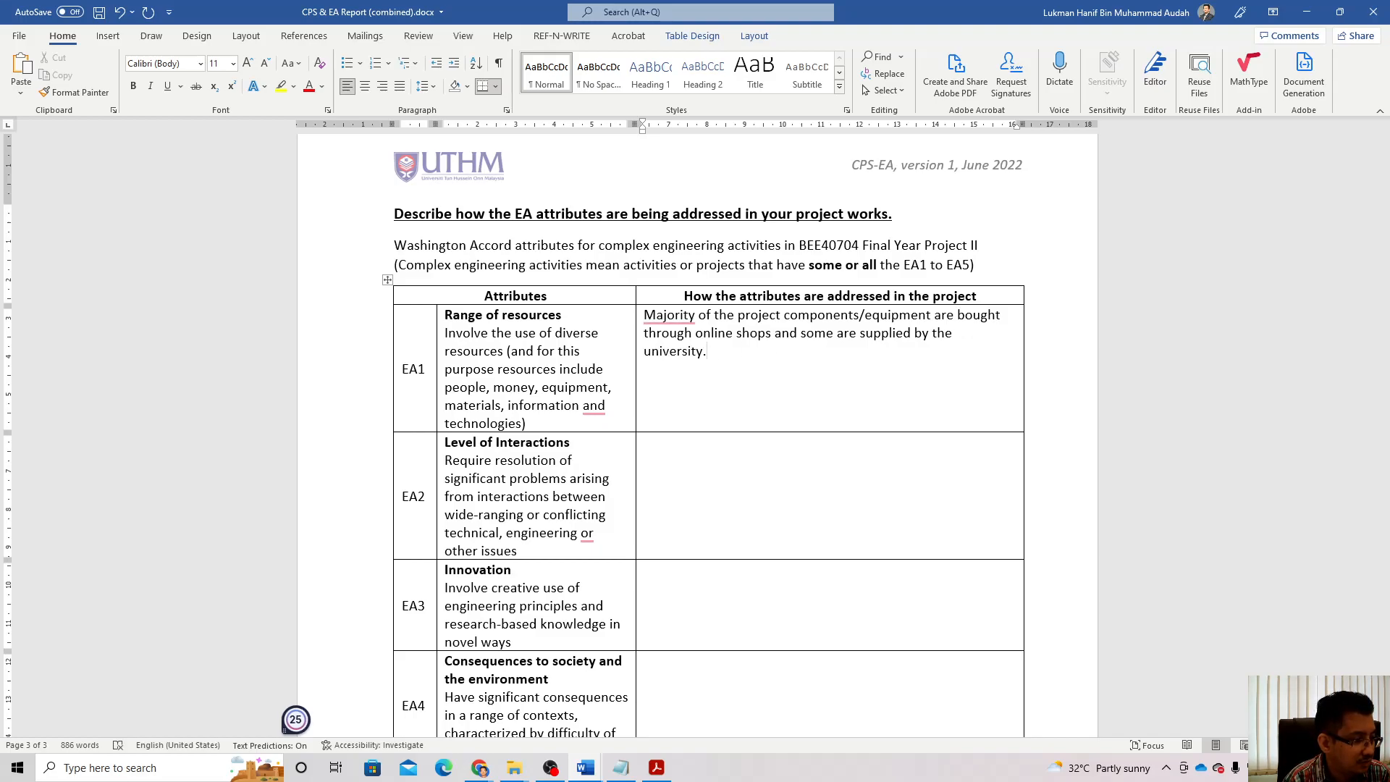
text( The)
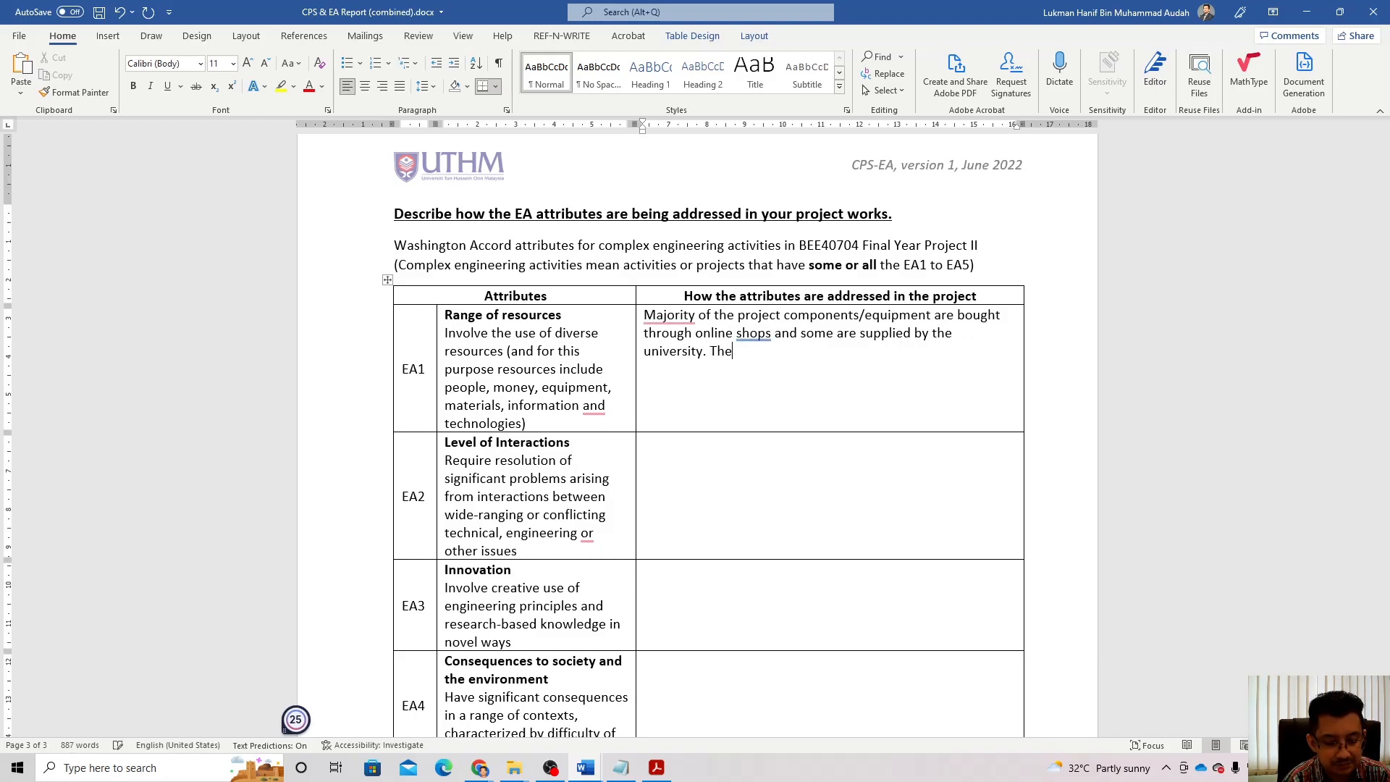
text( total )
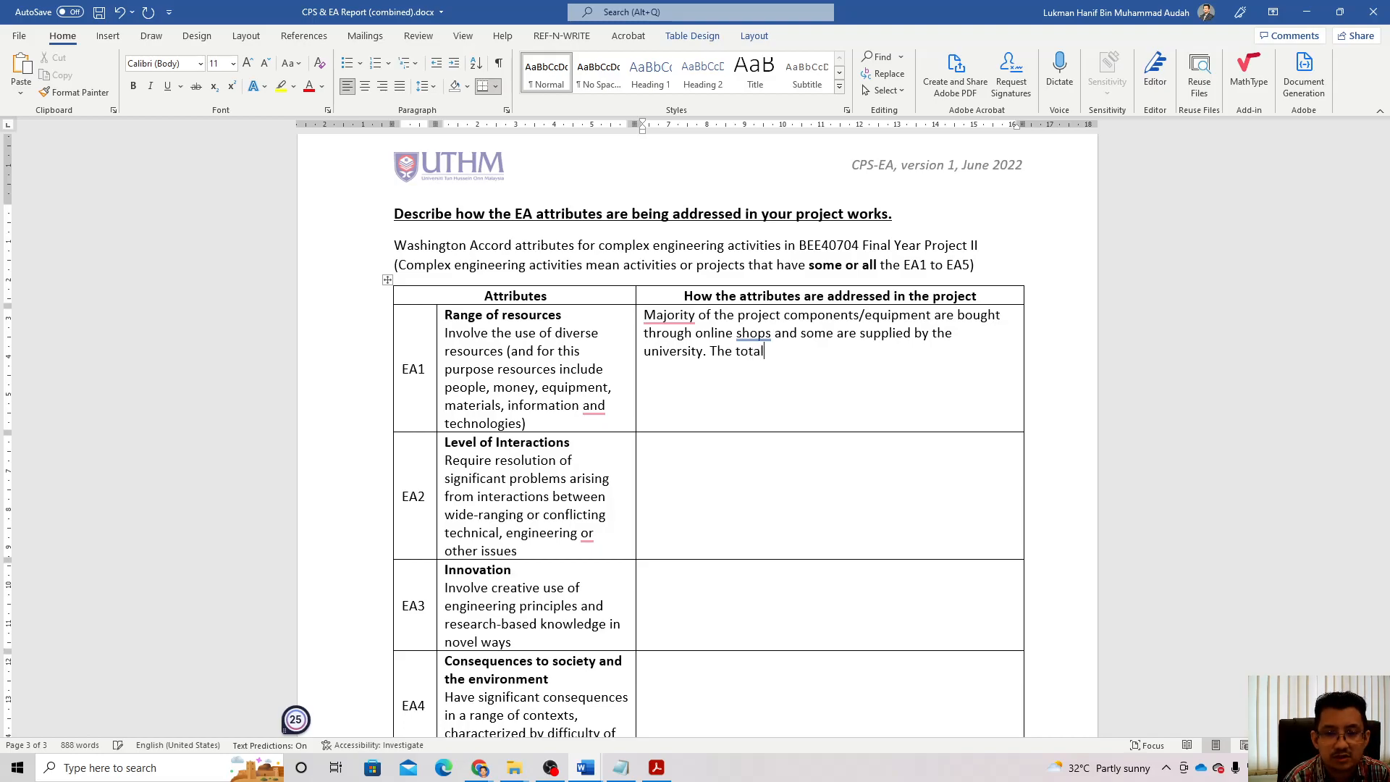
text(cost)
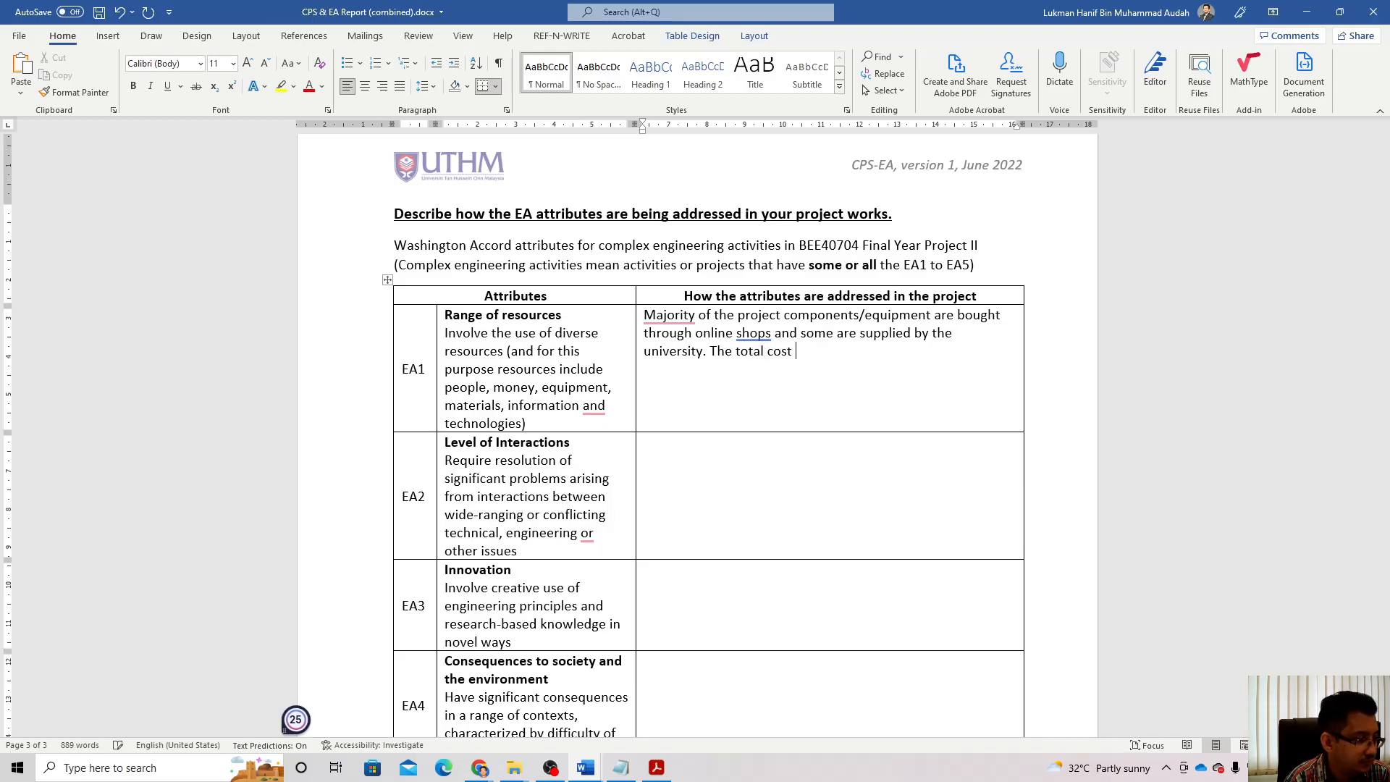
text( of the)
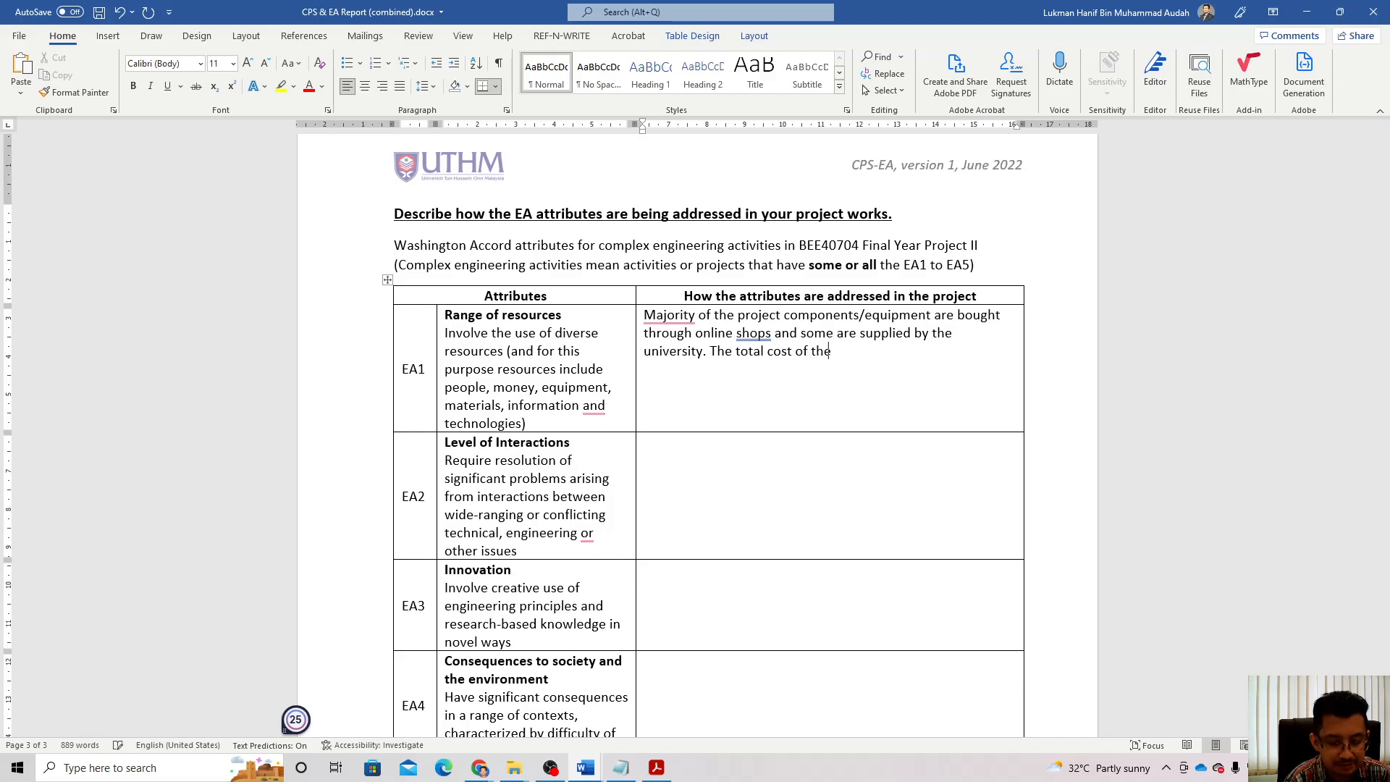
text( proposed pro)
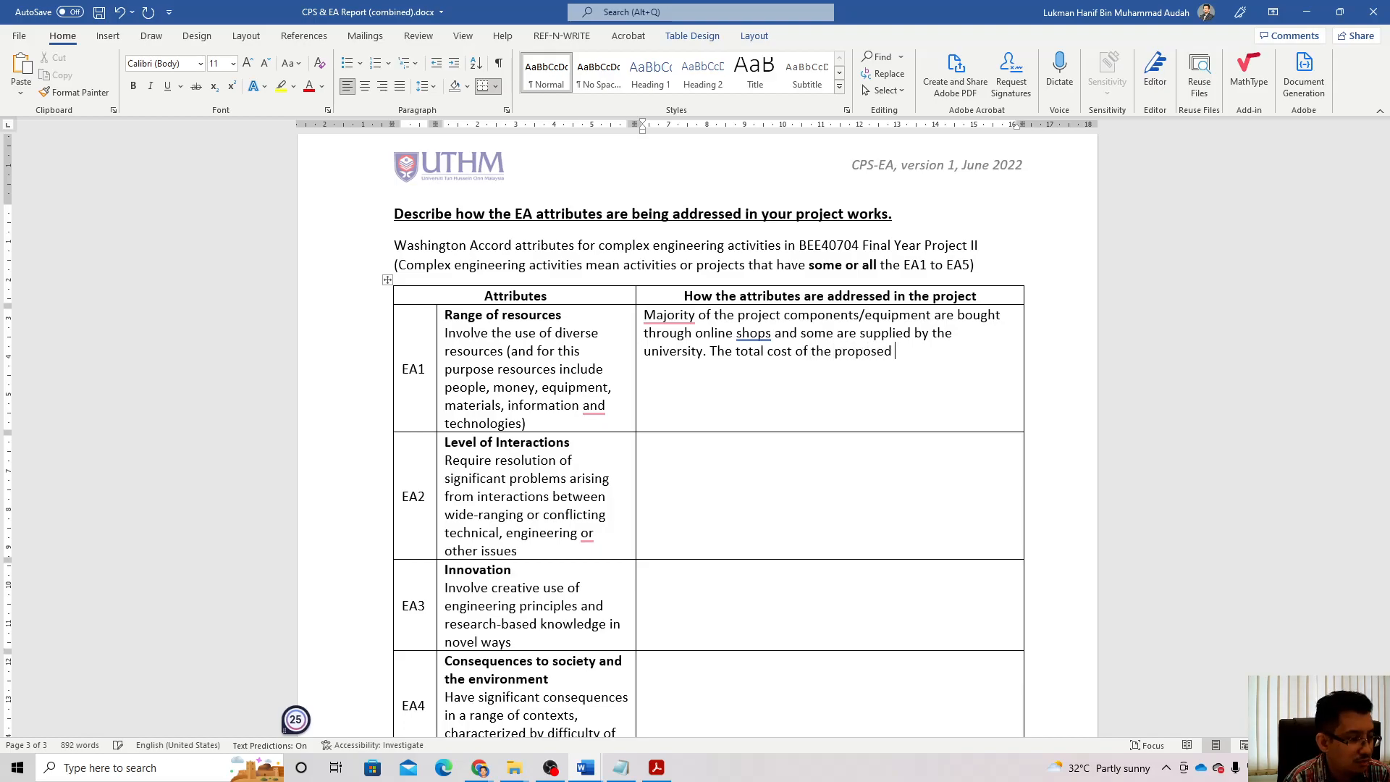
key(BackSpace)
key(BackSpace)
key(BackSpace)
text(system is RM)
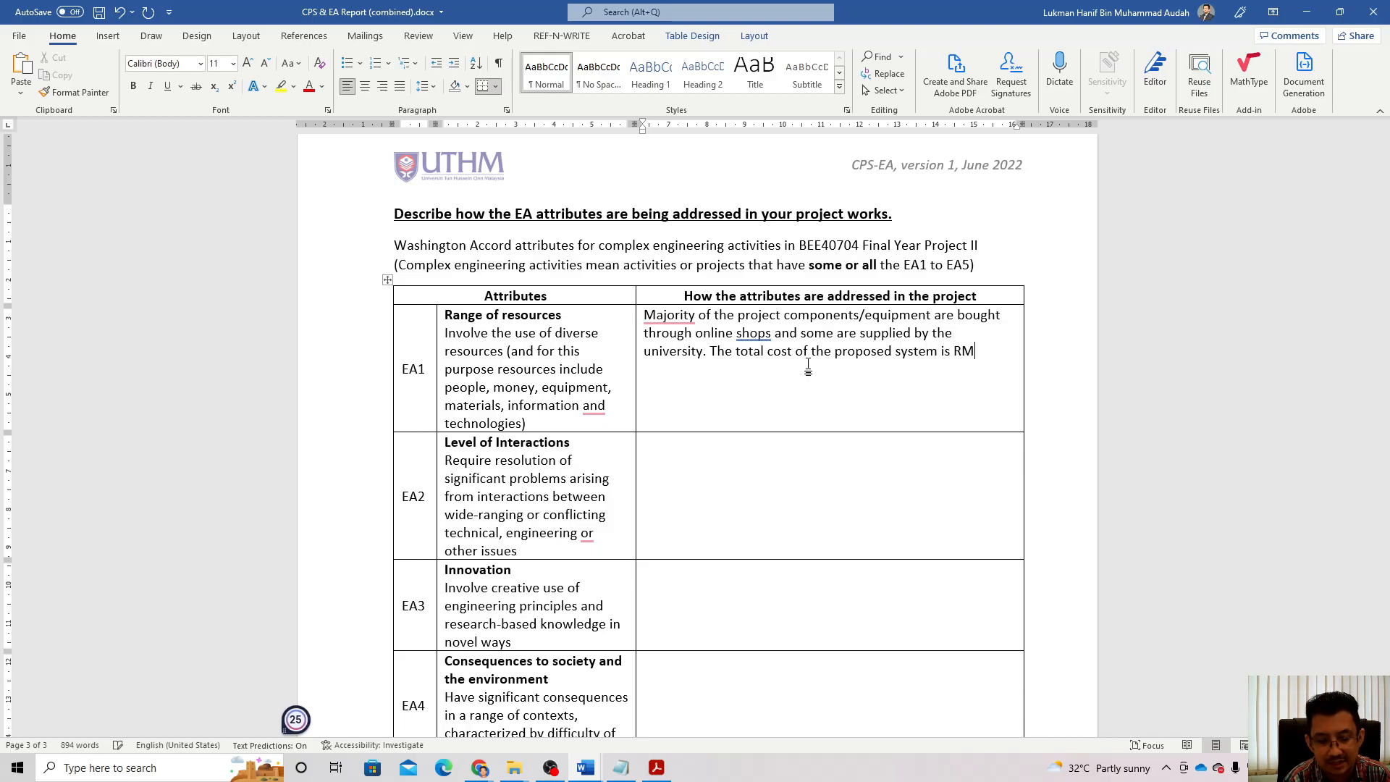
text(500)
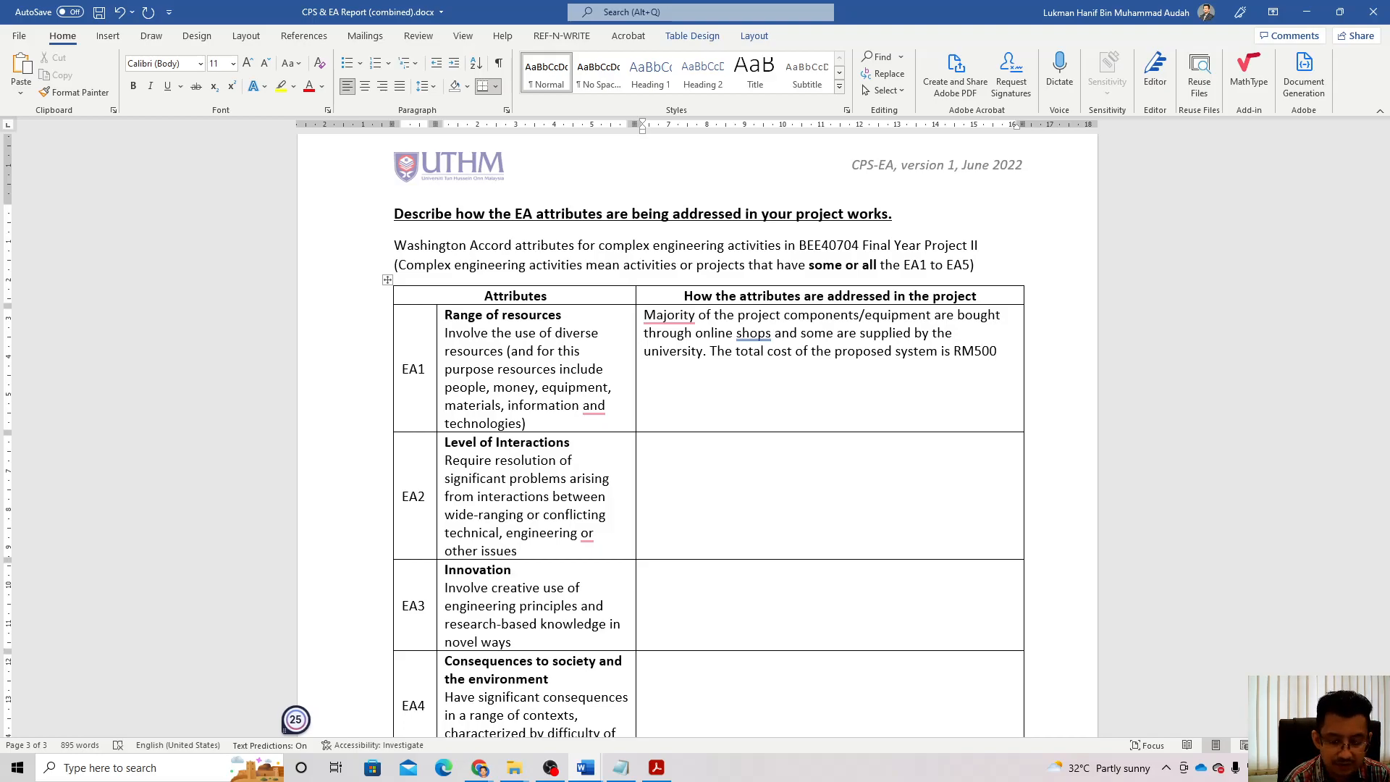
text(. T)
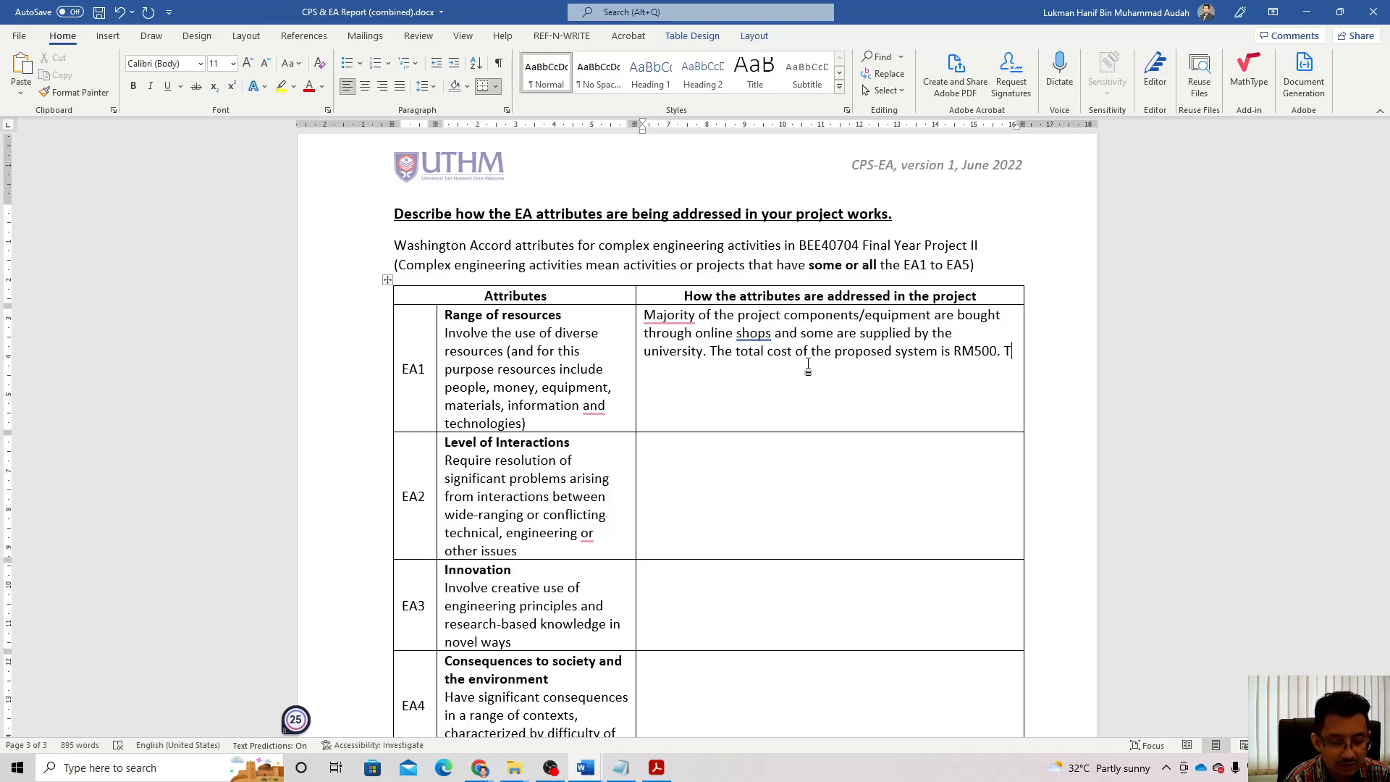
text(he cost )
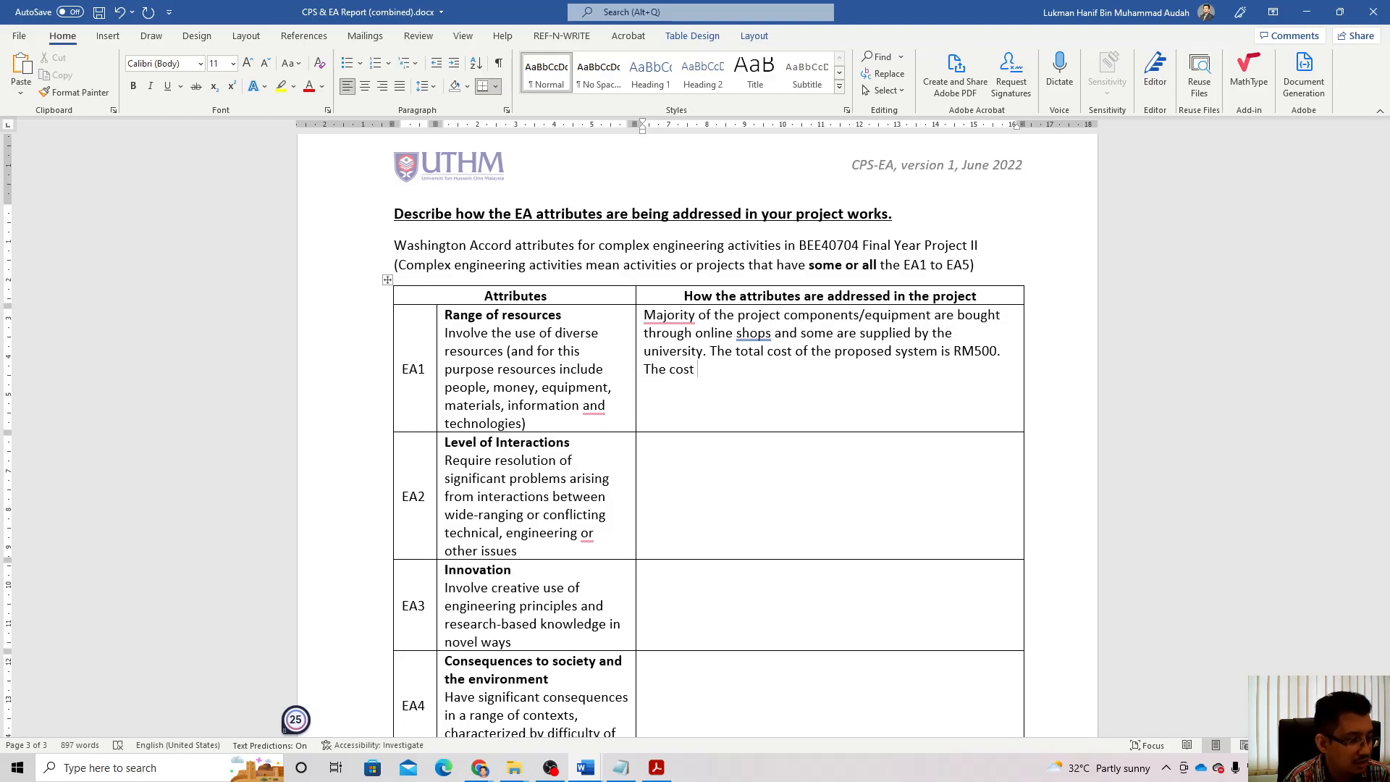
text(breakdown list can be found in section 3.8 of the thesis.)
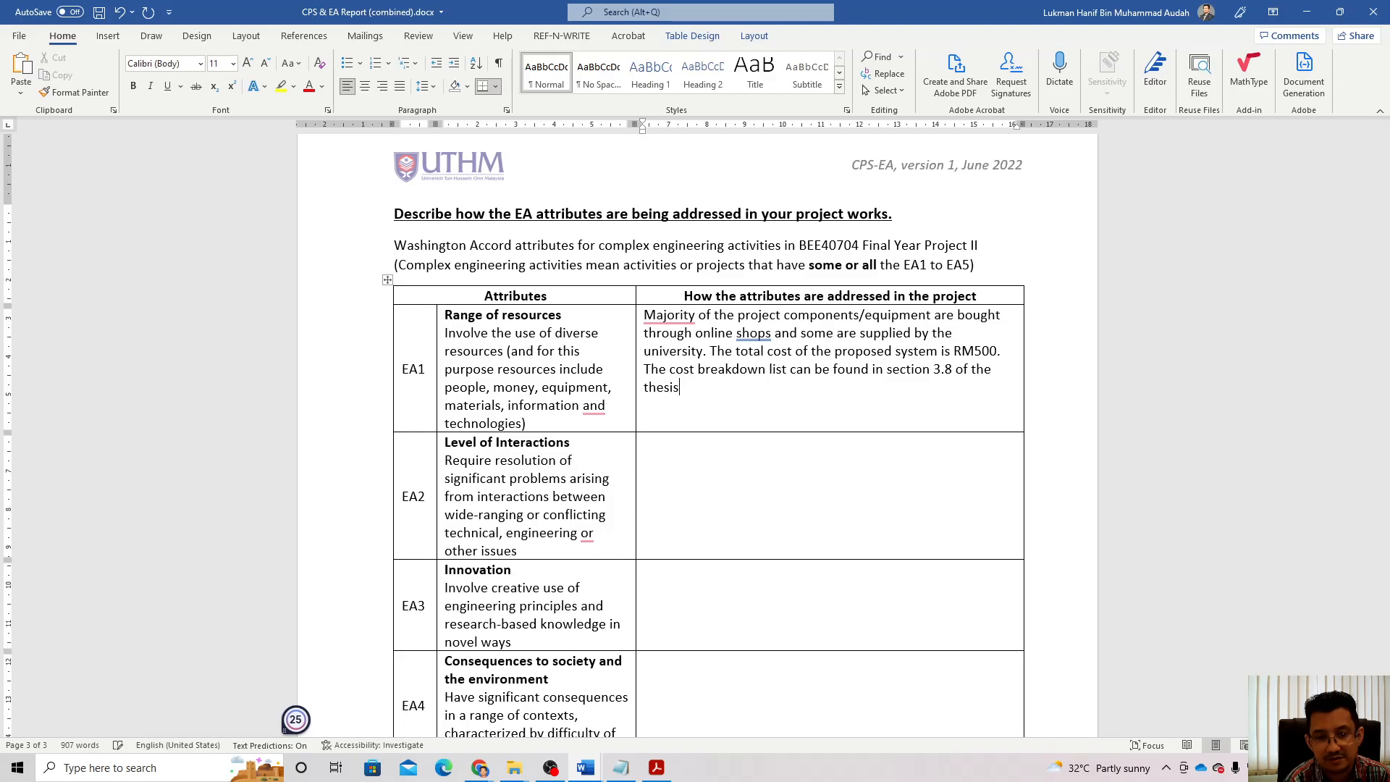
Step: Start the empty EA2 Level of Interactions cell with the word 'This'
click(772, 487)
scroll(771, 488, down, 2)
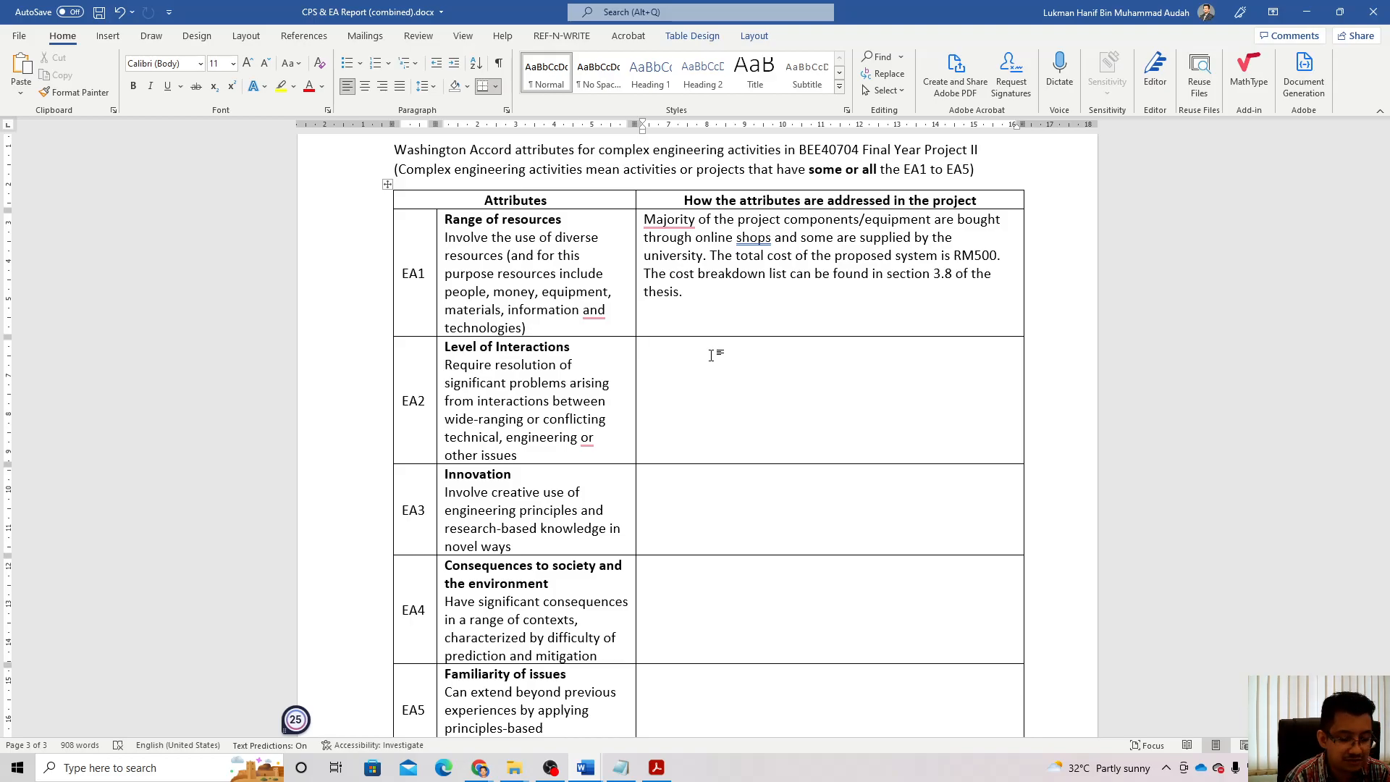
text(This)
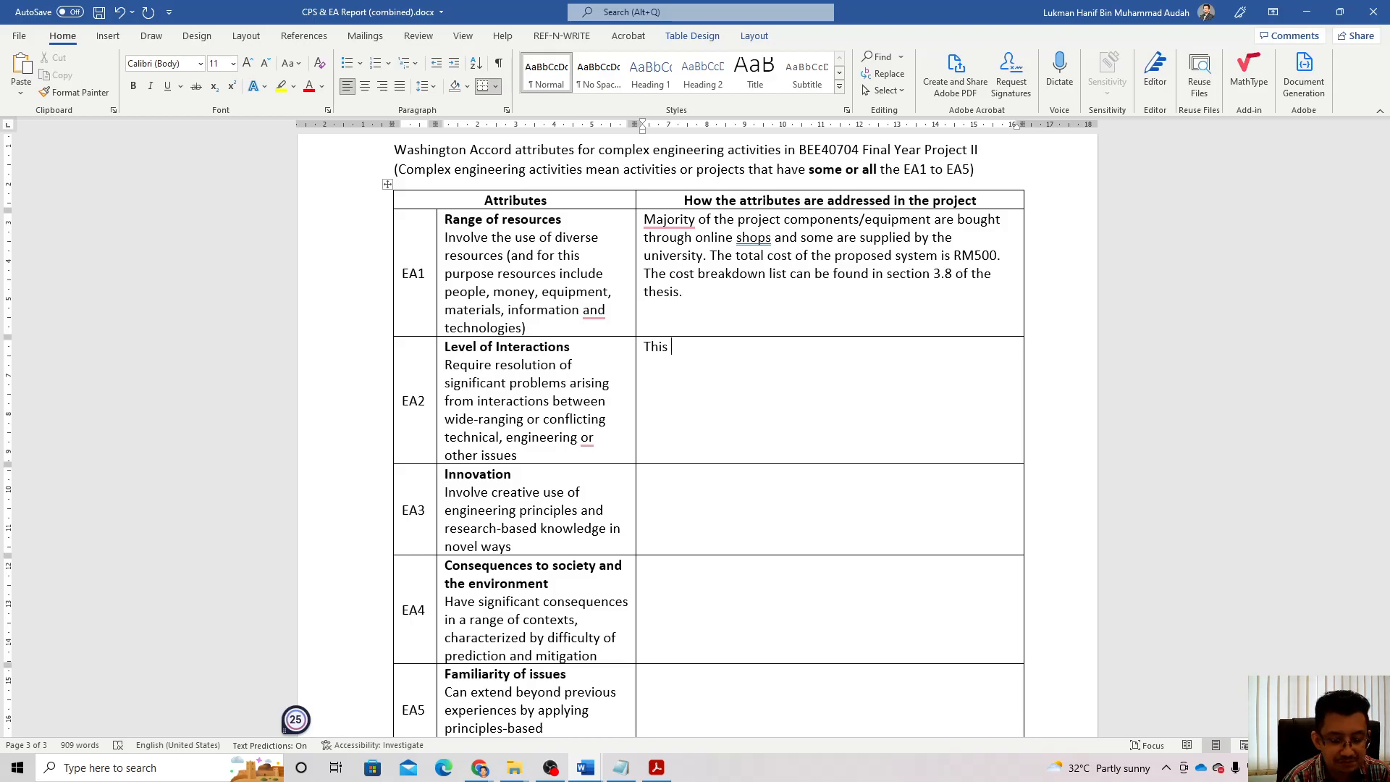
Step: Describe extensive discussions with the project supervisor and local farmers on greenhouse farming
text(project)
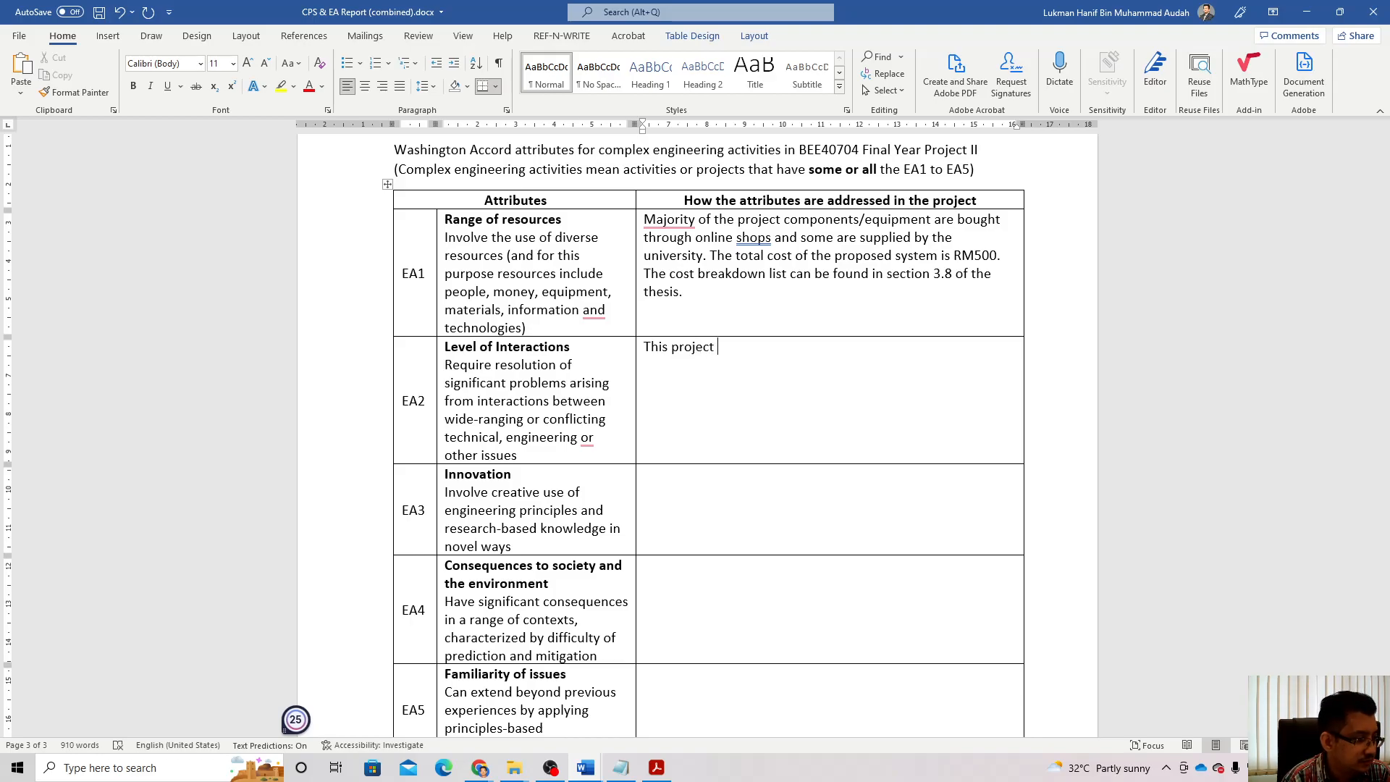
text( involves)
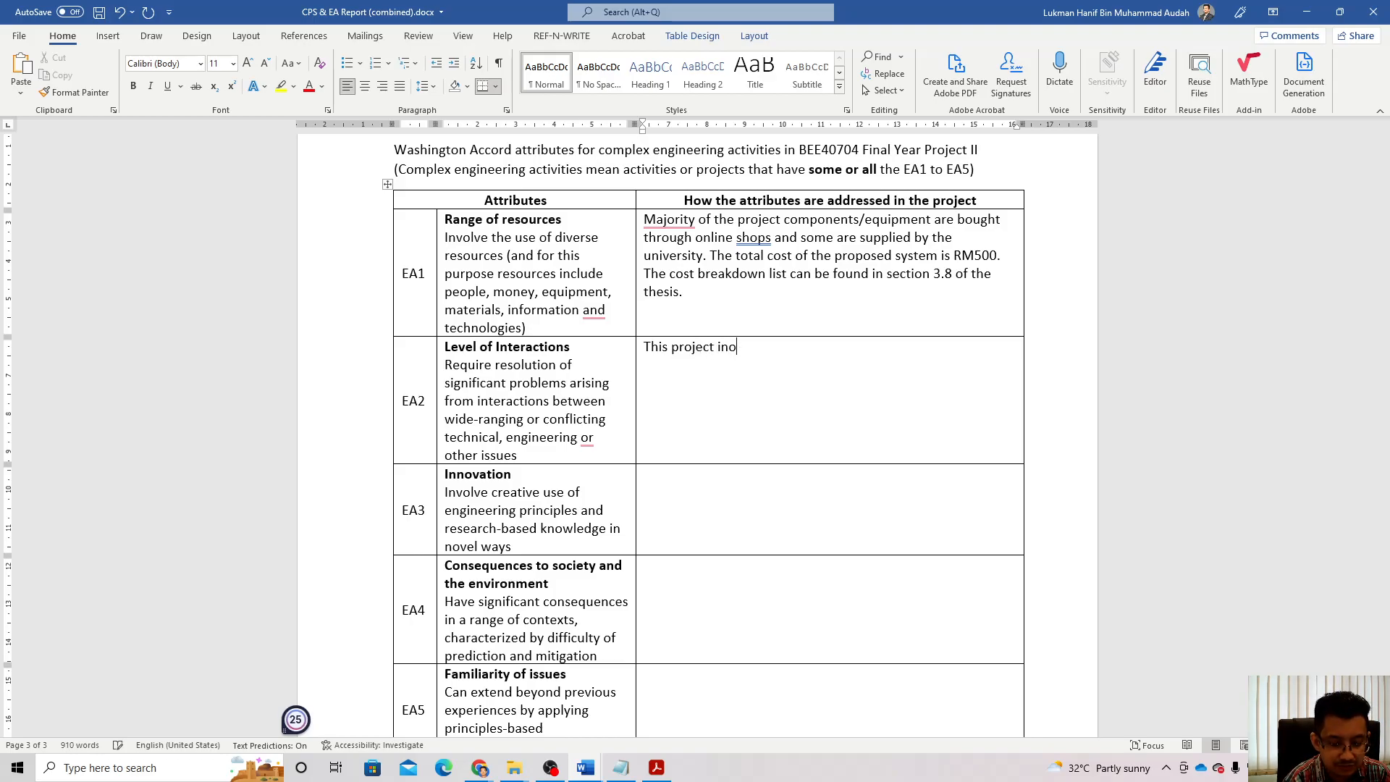
text( e)
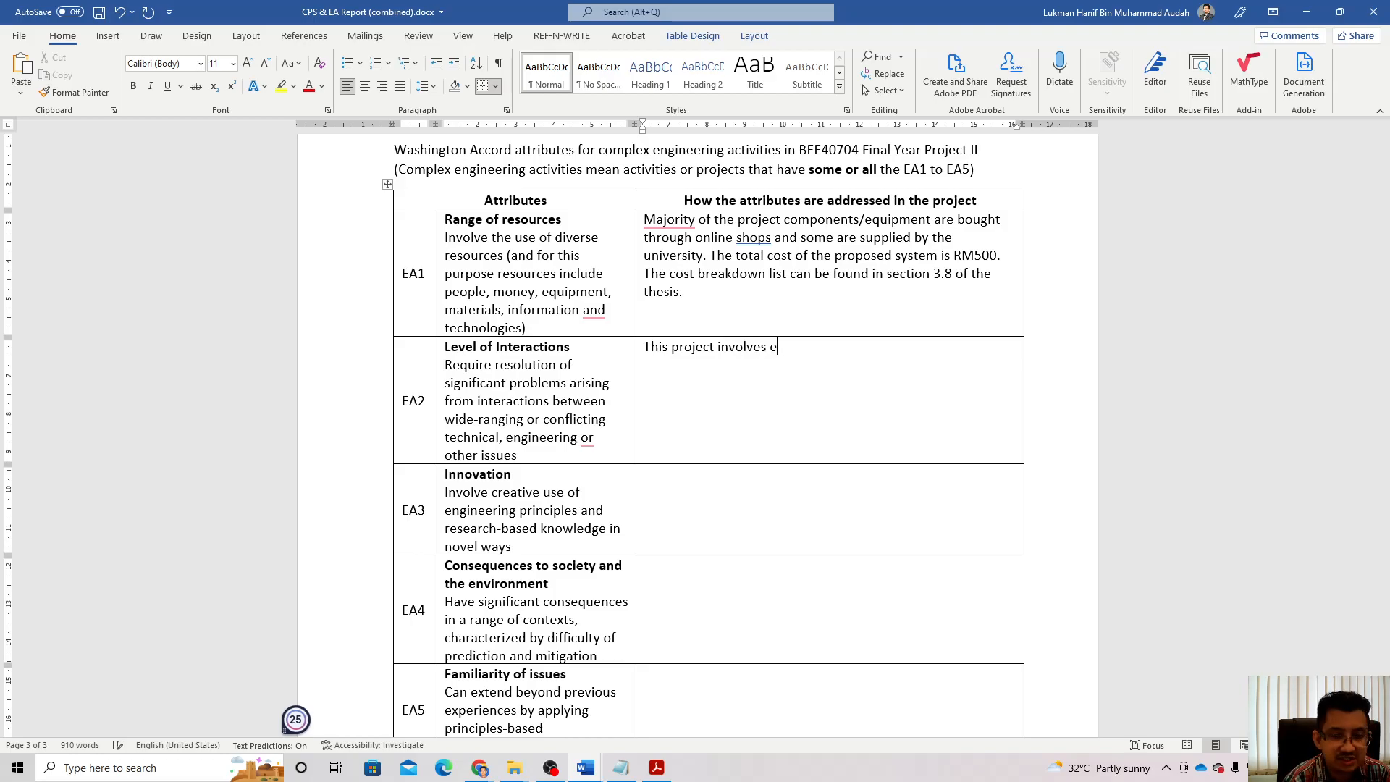
text(xtensi)
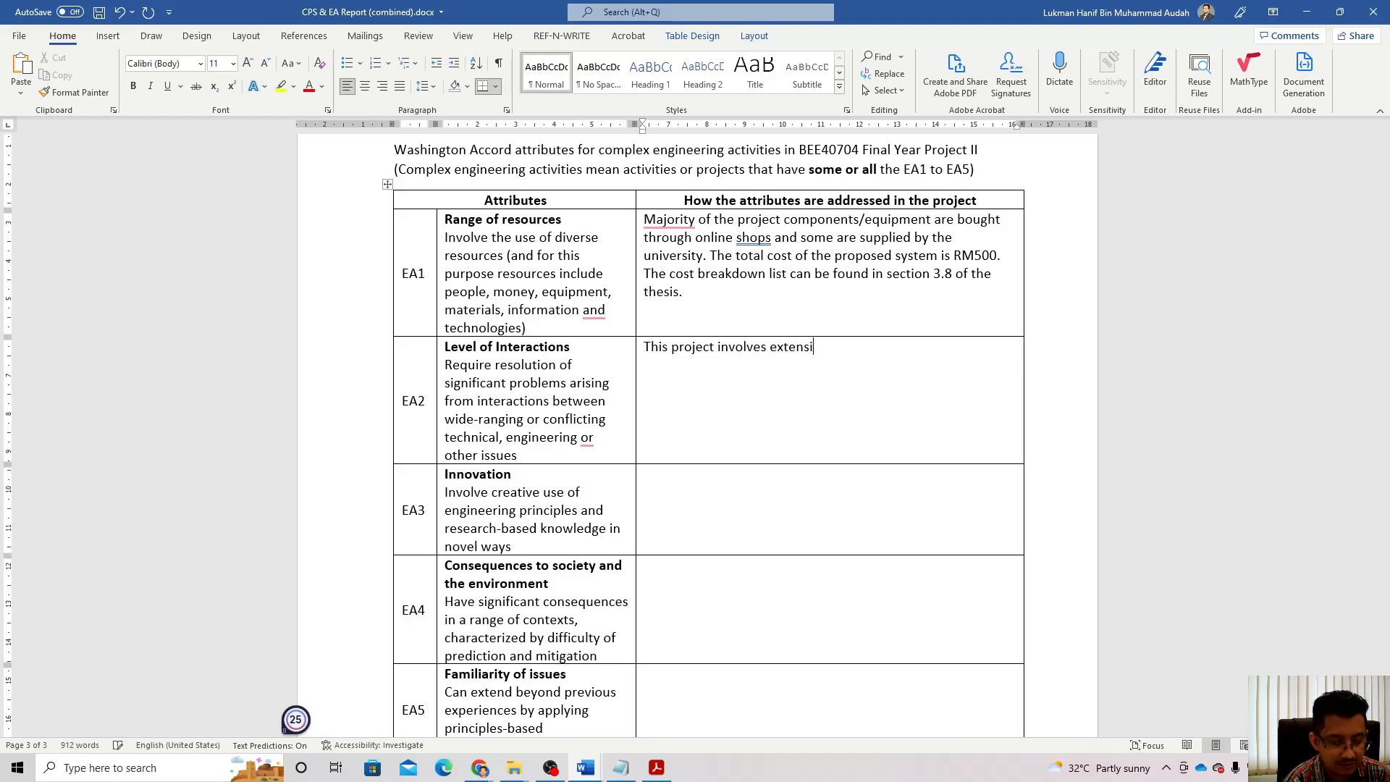
text(ve discussions wit)
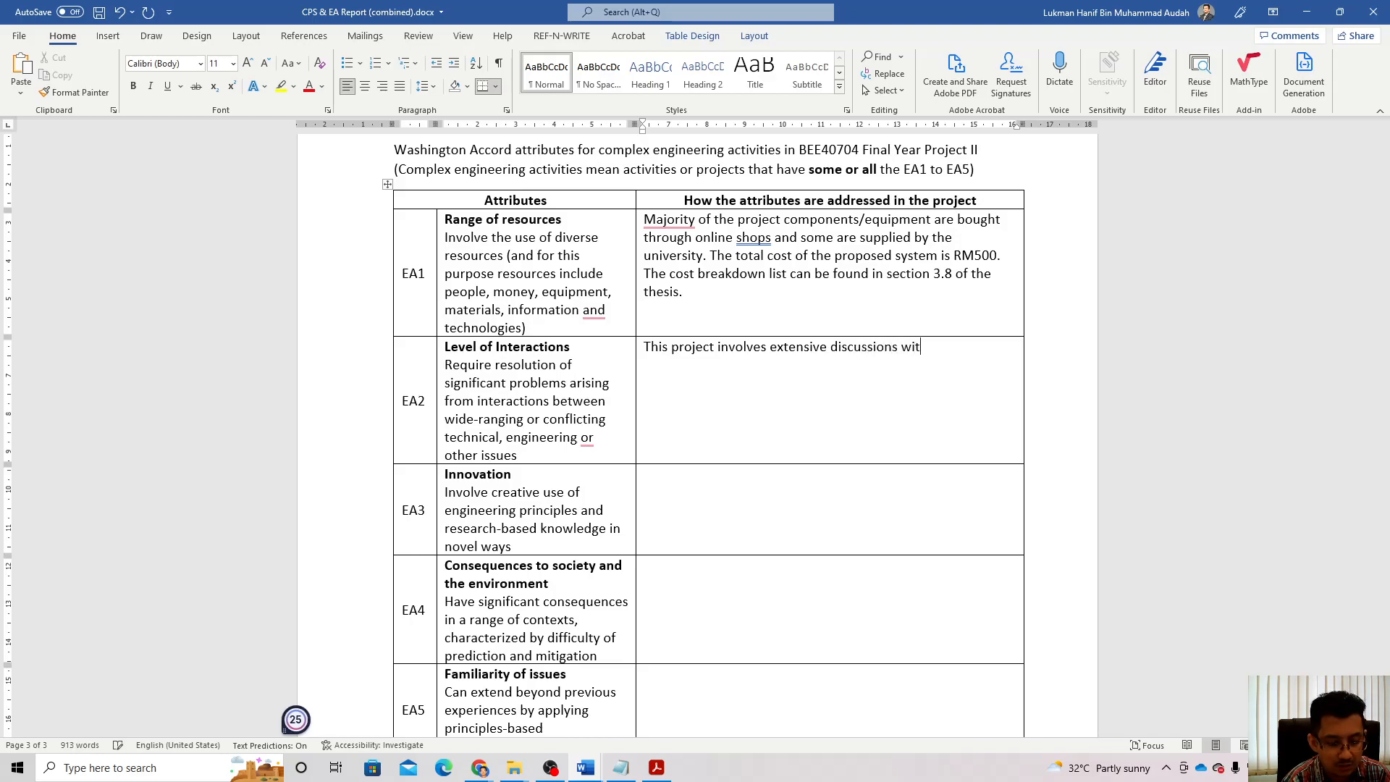
text(h the project supervisor)
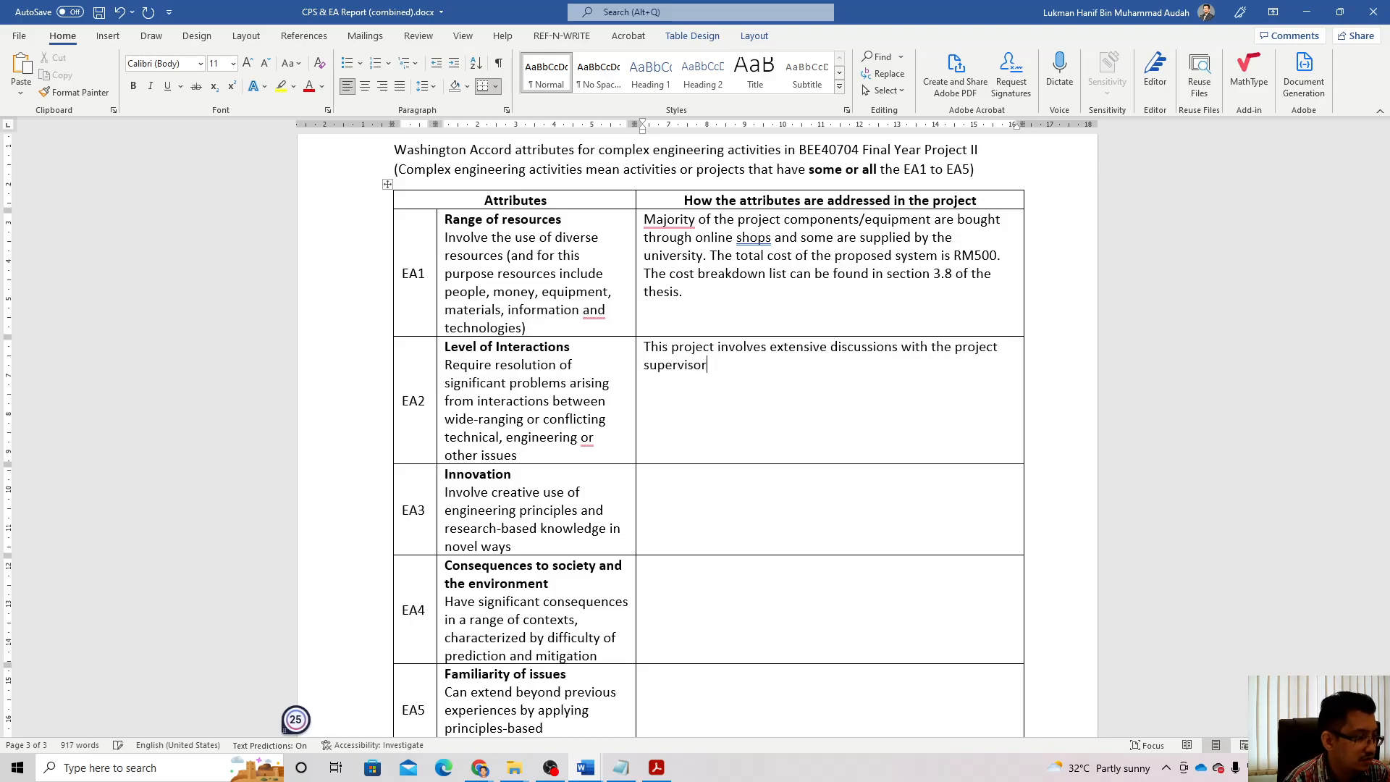
text( and loca)
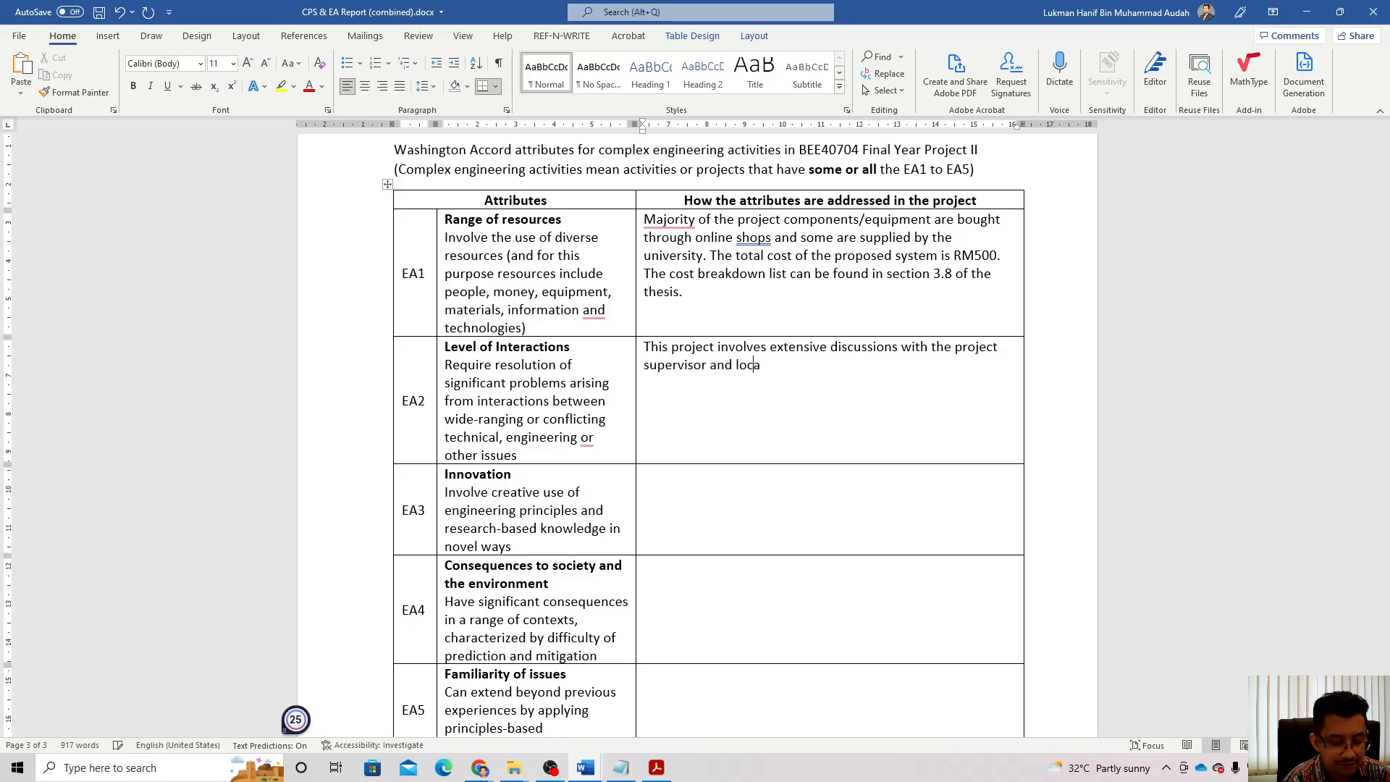
text(l farme)
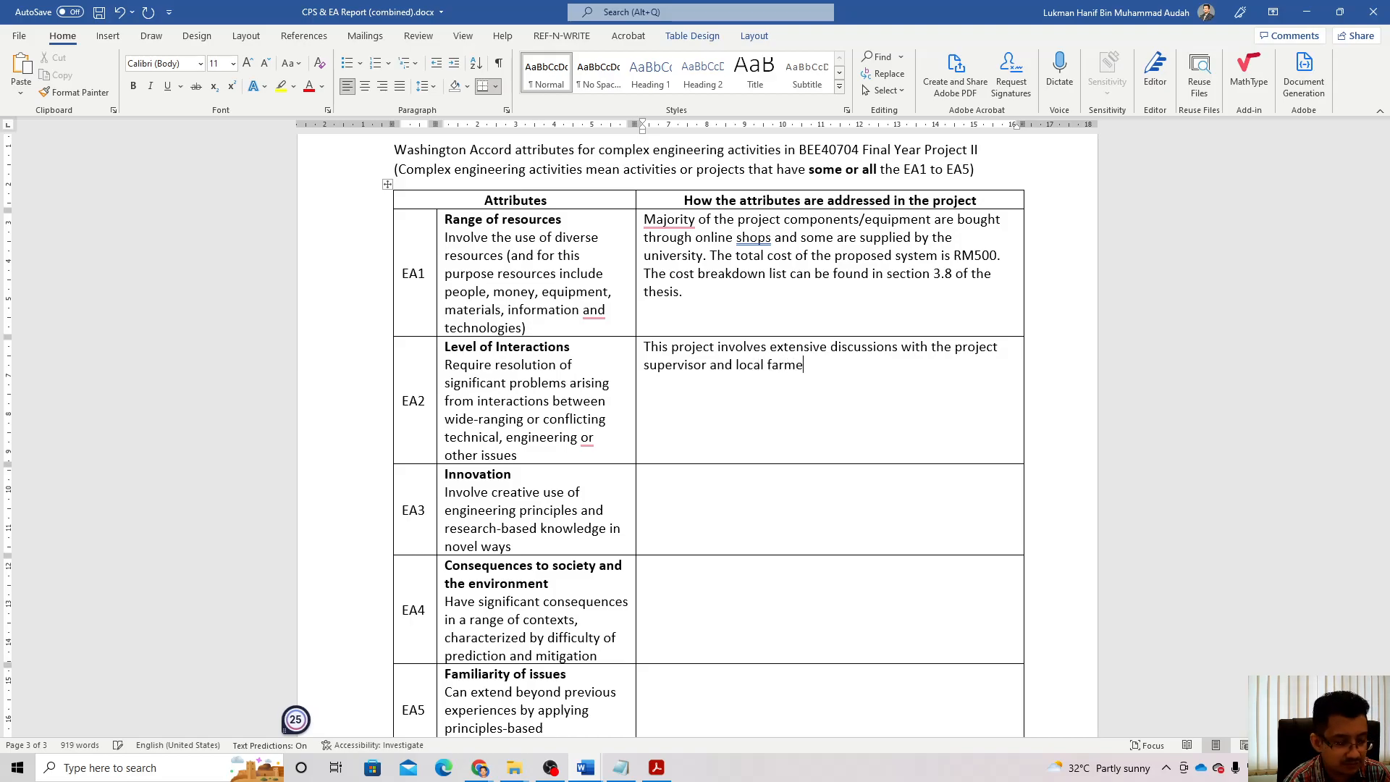
text(rs to )
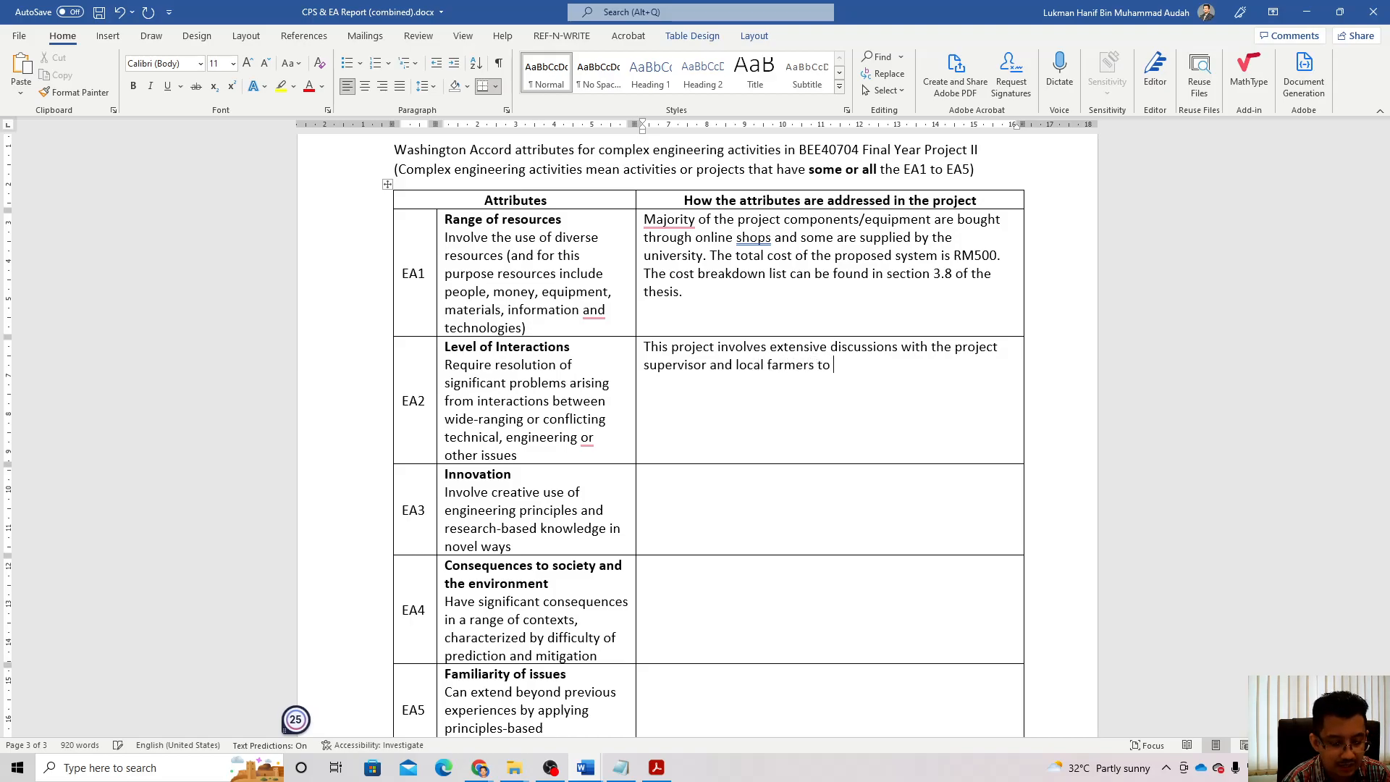
text(find the )
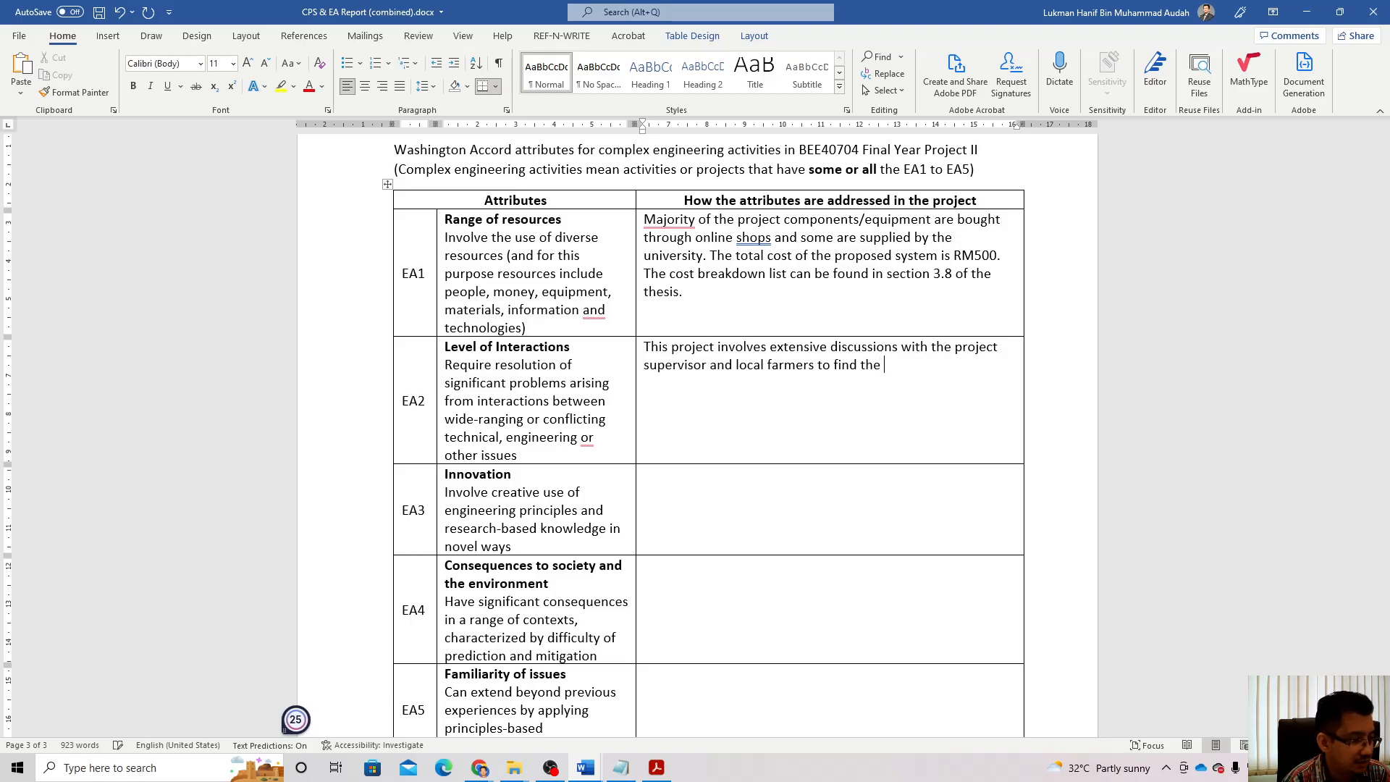
text(practic)
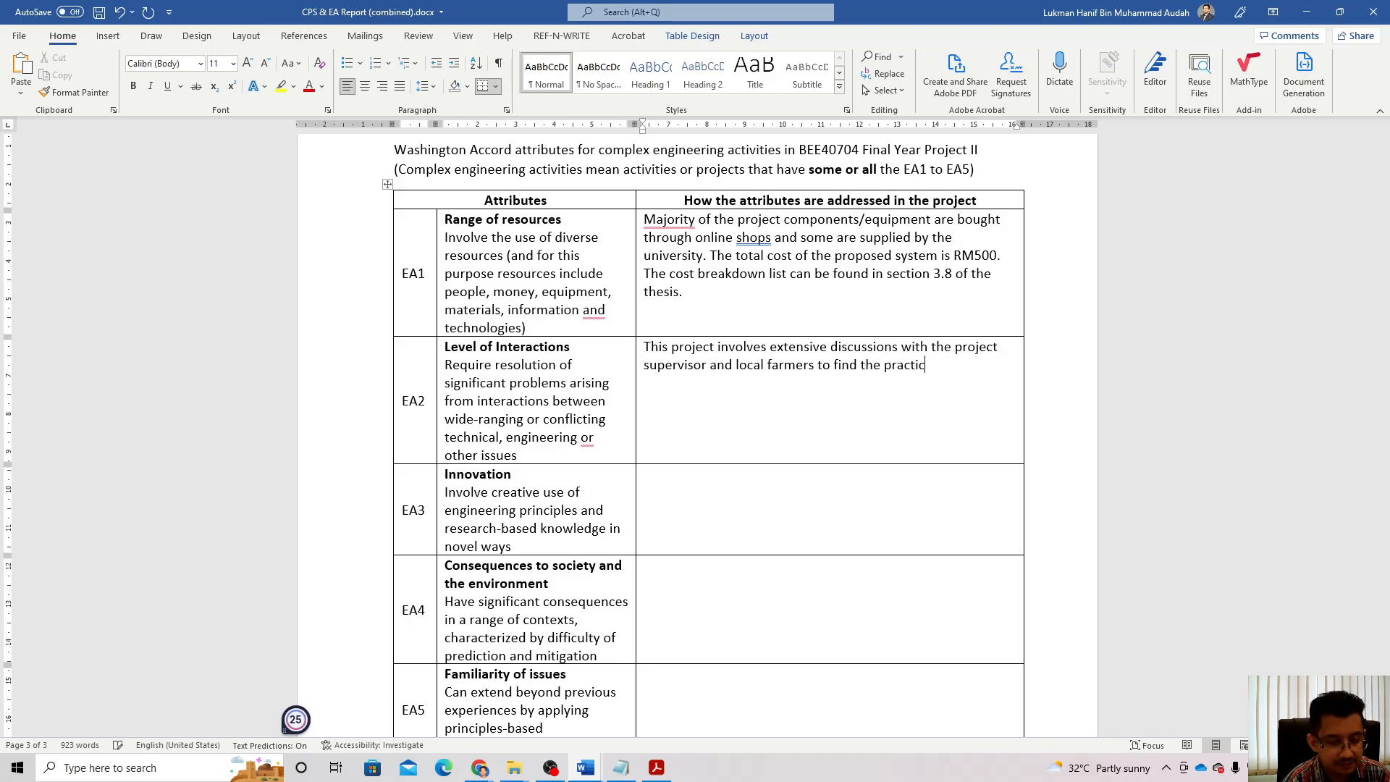
text(al solutions on the gr)
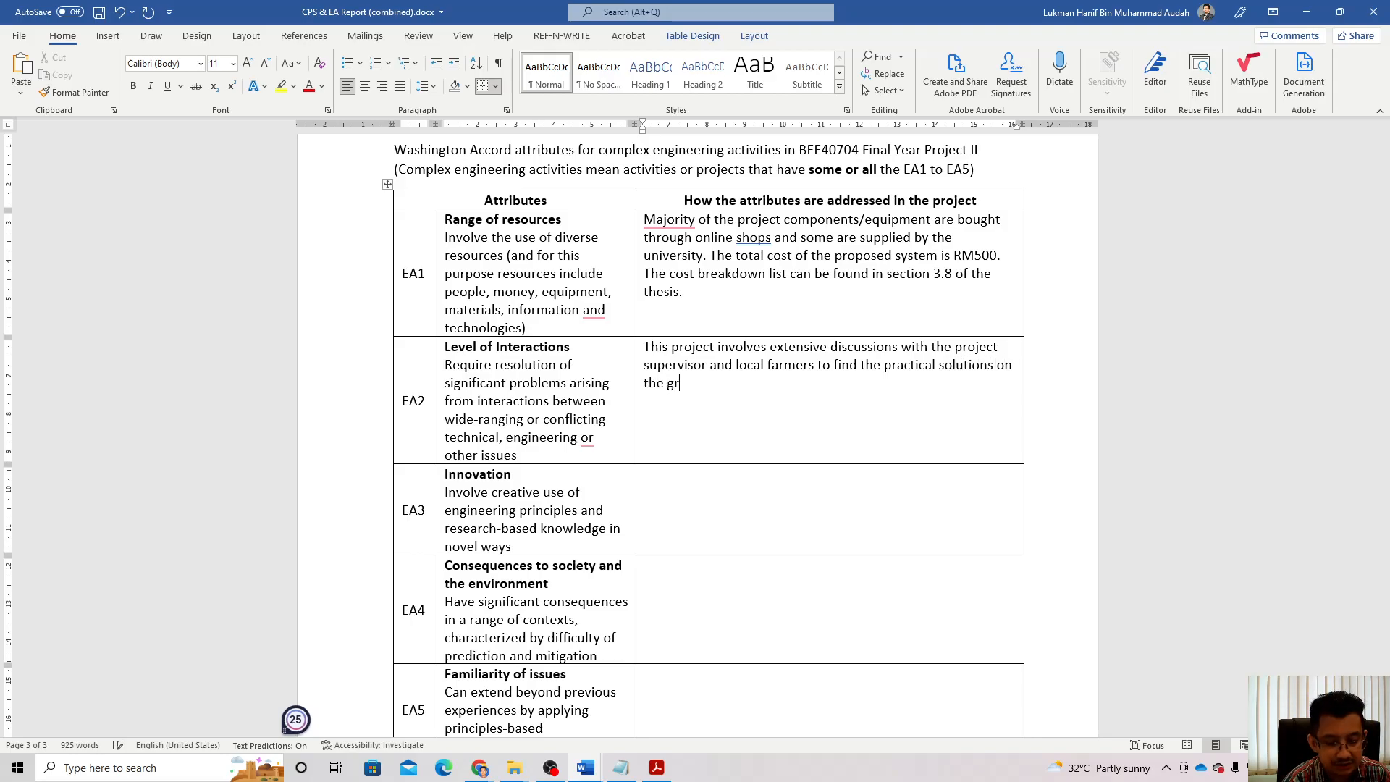
text(eenhouse a)
key(BackSpace)
text(farming.)
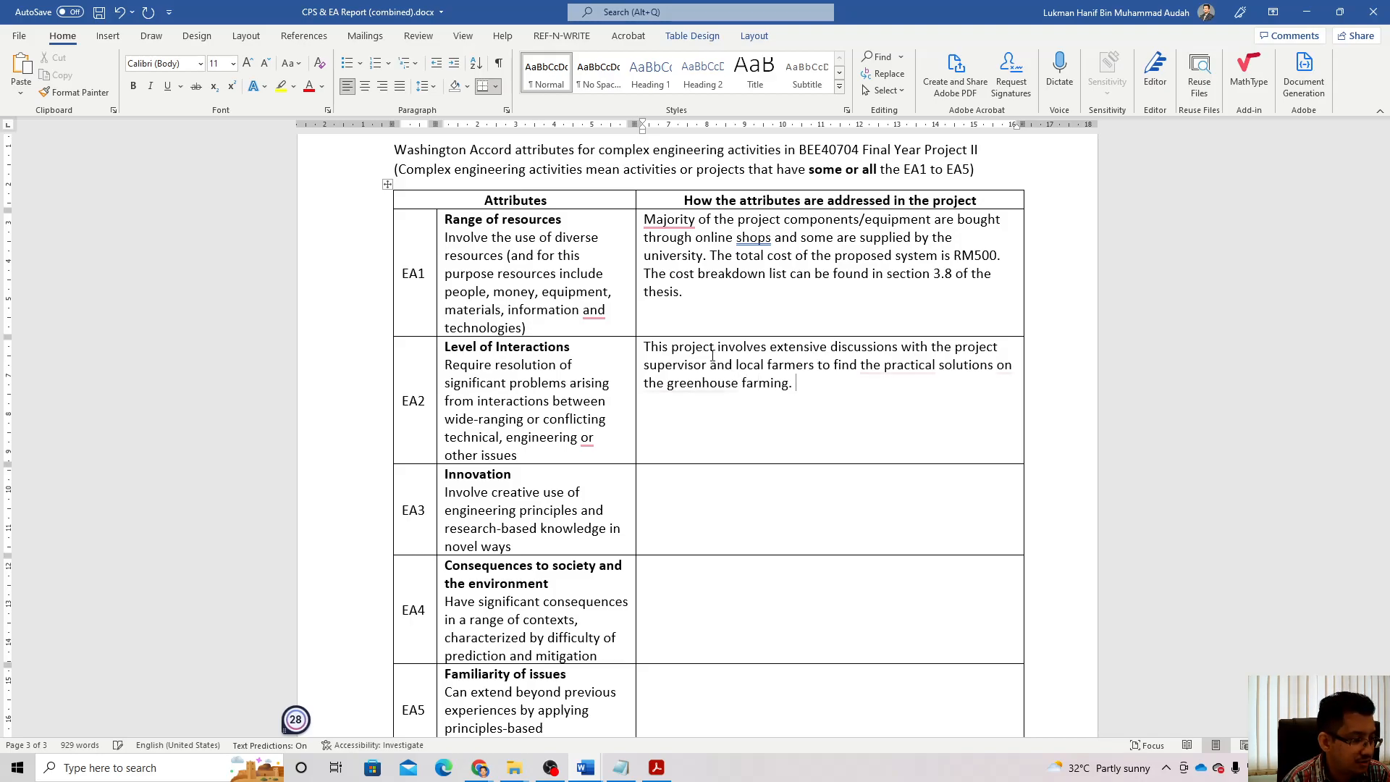
text( The)
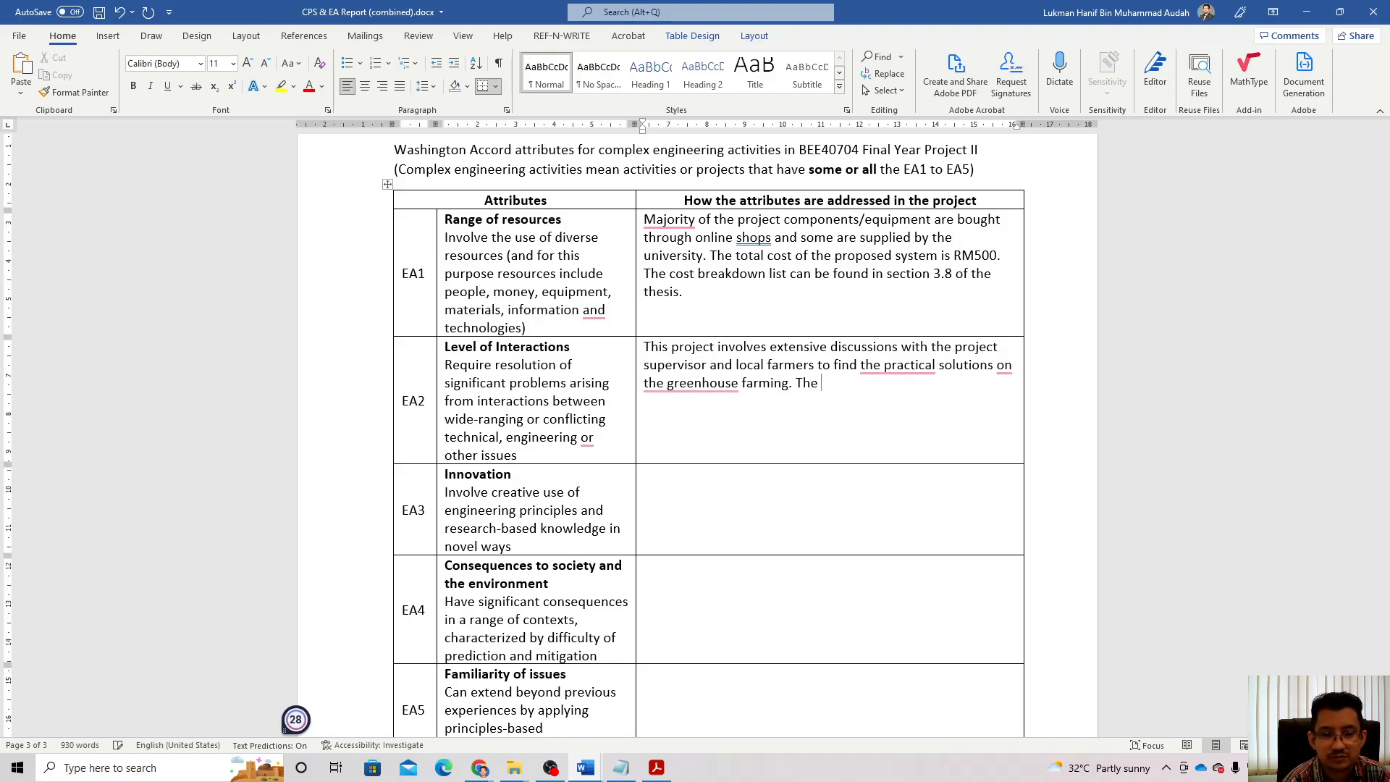
mouse_move(691, 383)
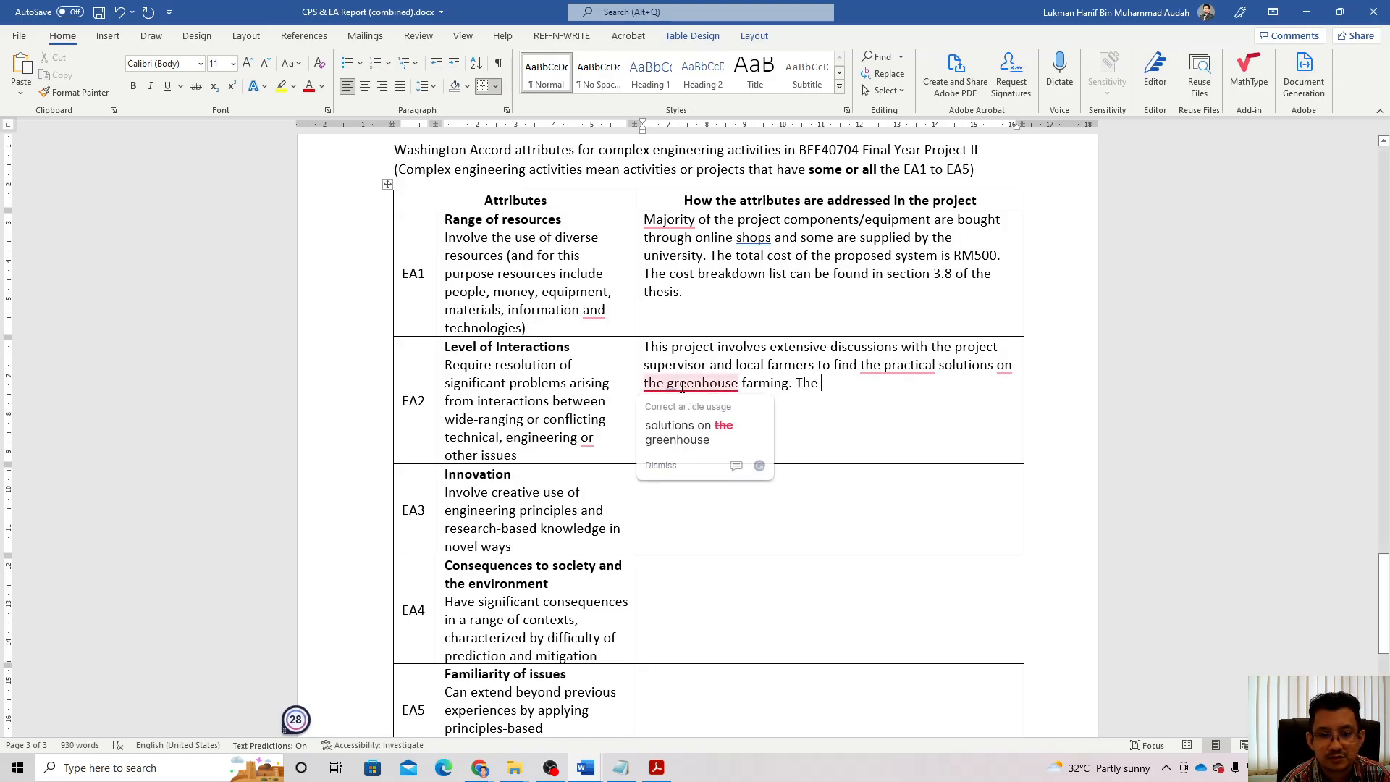
click(702, 429)
Step: List the outputs: FYP thesis, EEEE technical articles and a complete functioning greenhouse prototype
text(output )
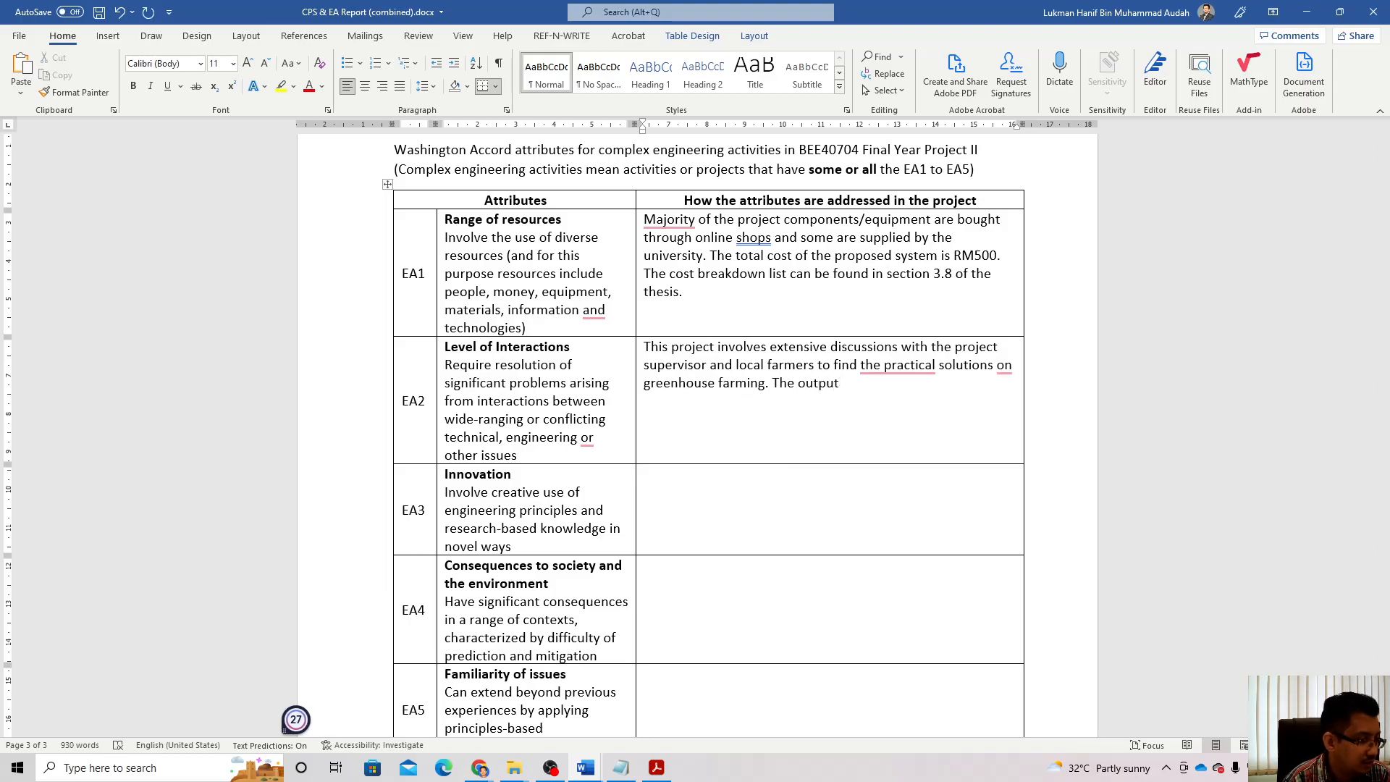
text(of this project )
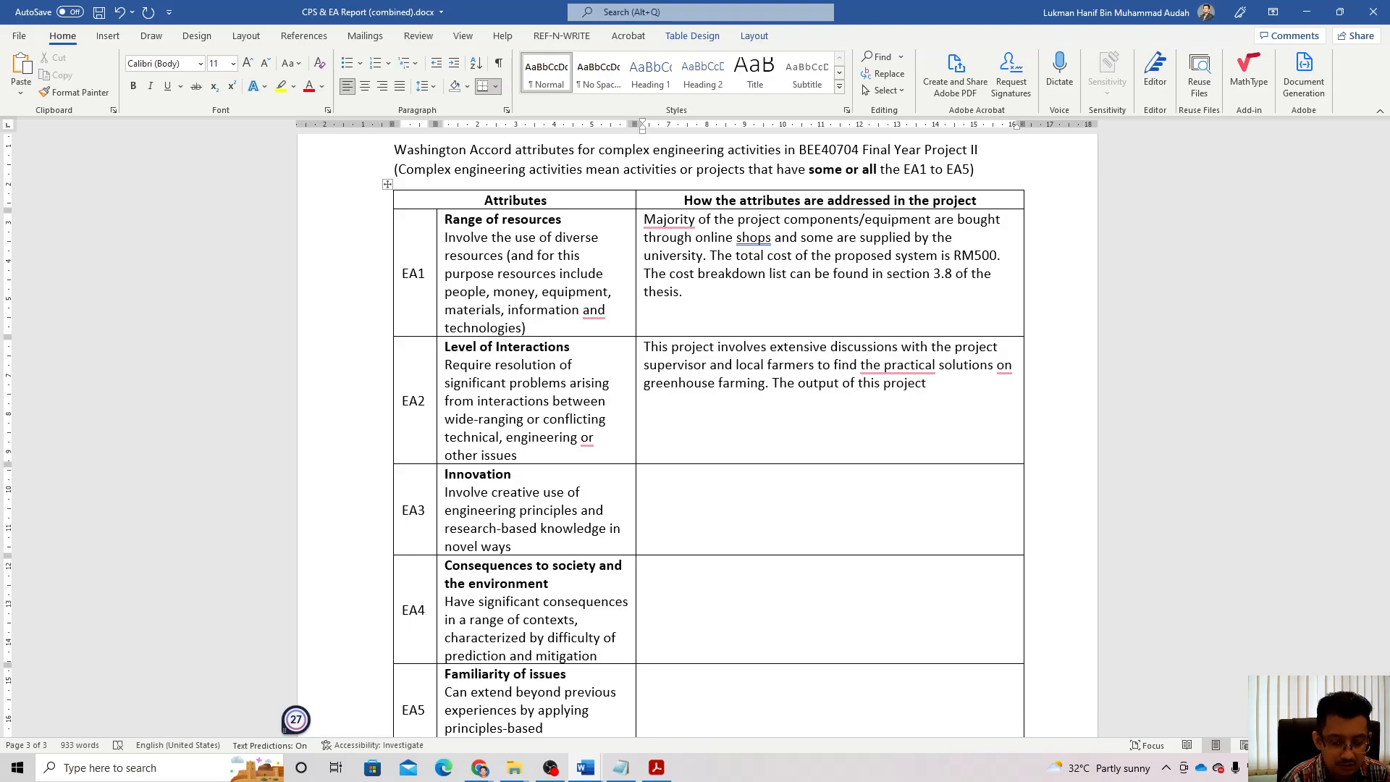
text(is the )
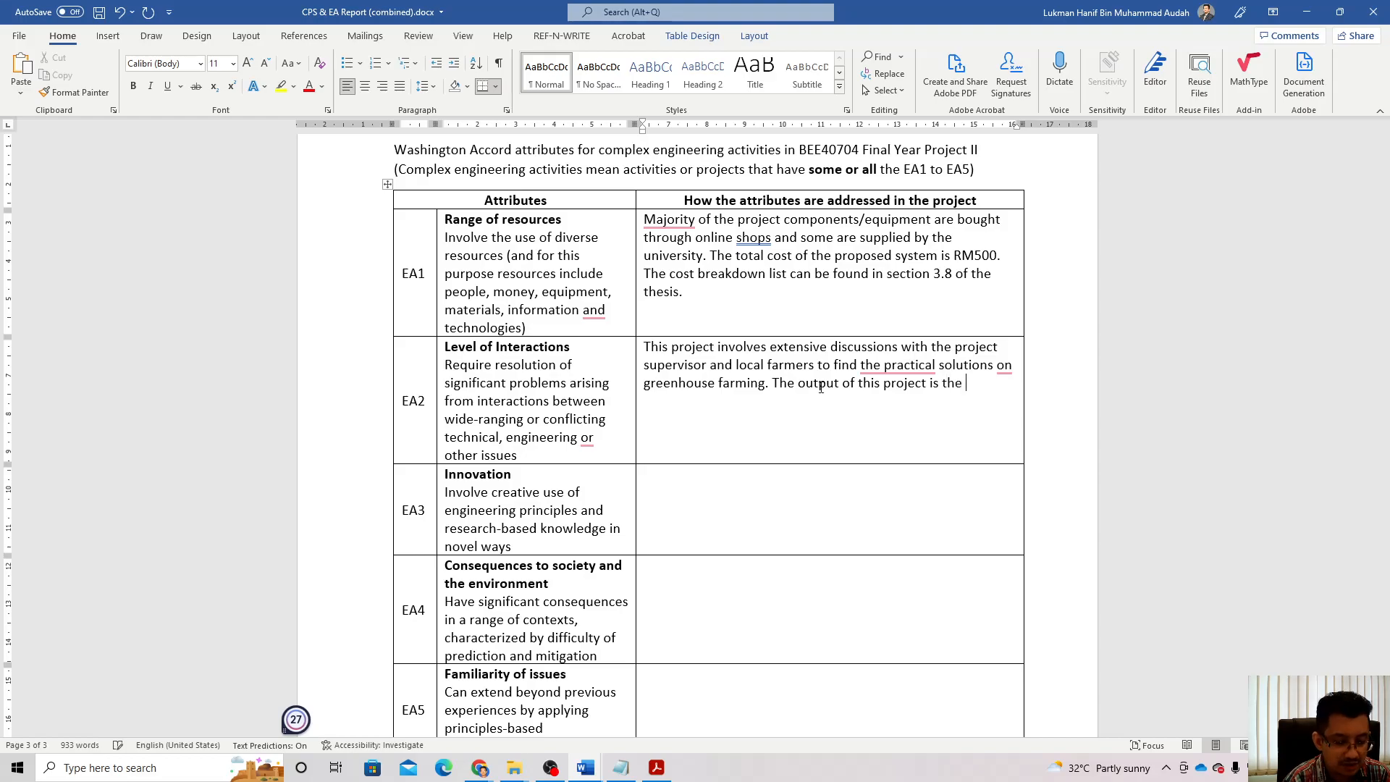
text(FYP thesis,)
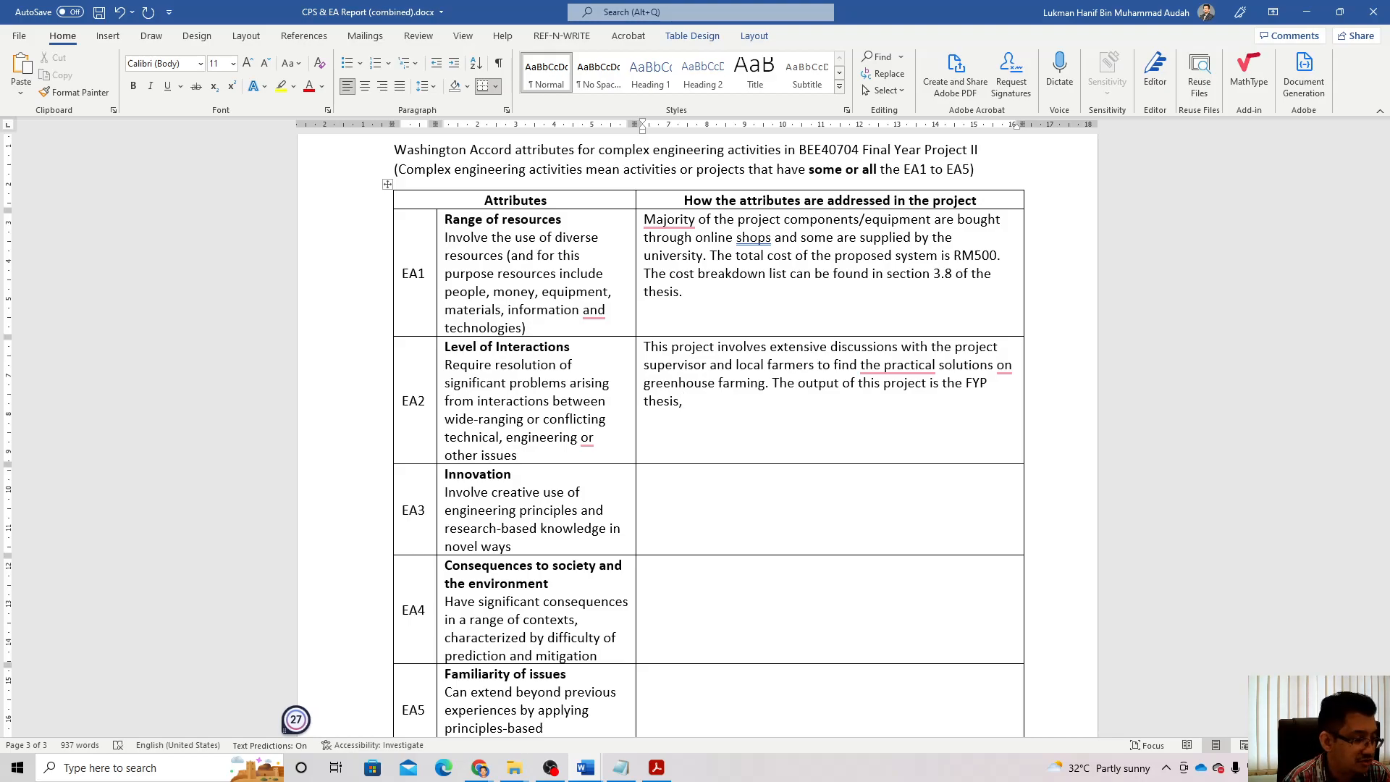
text(E)
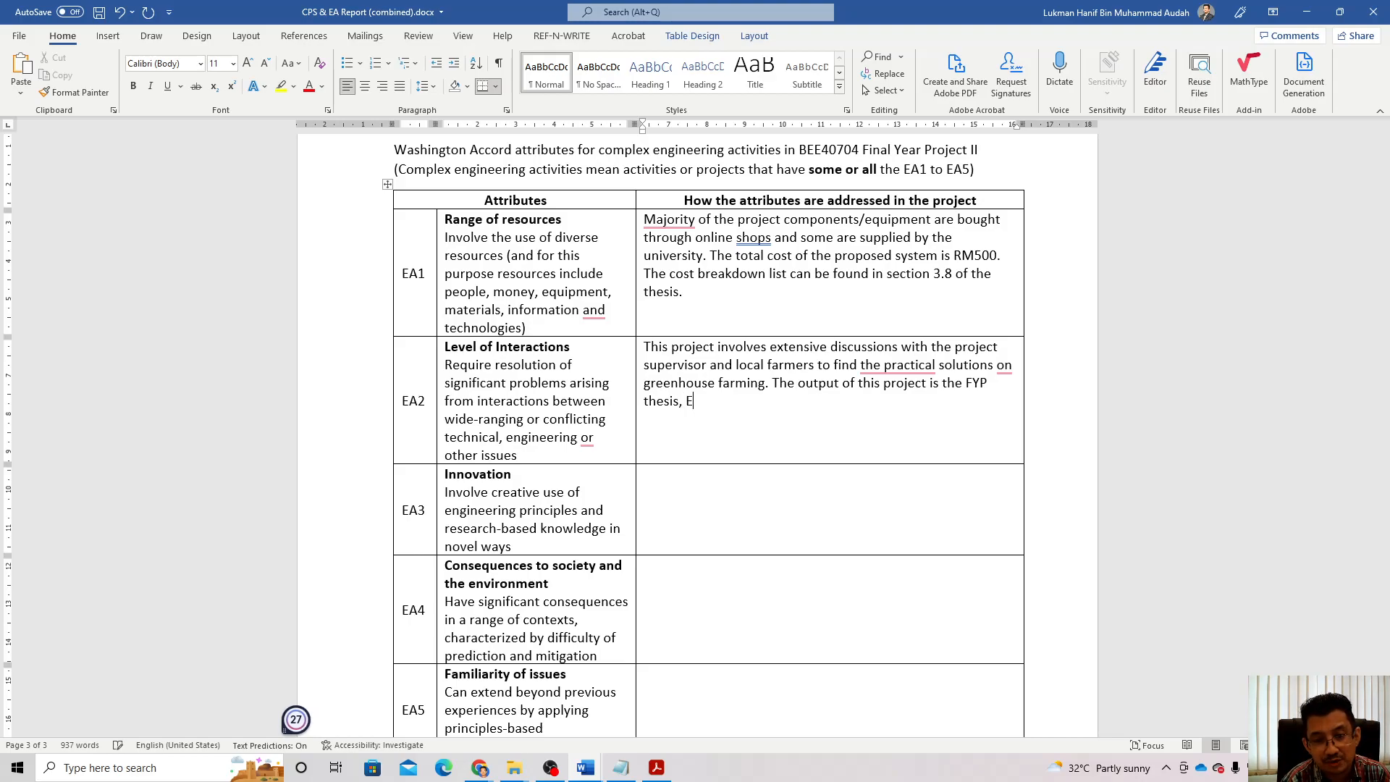
text(EEE)
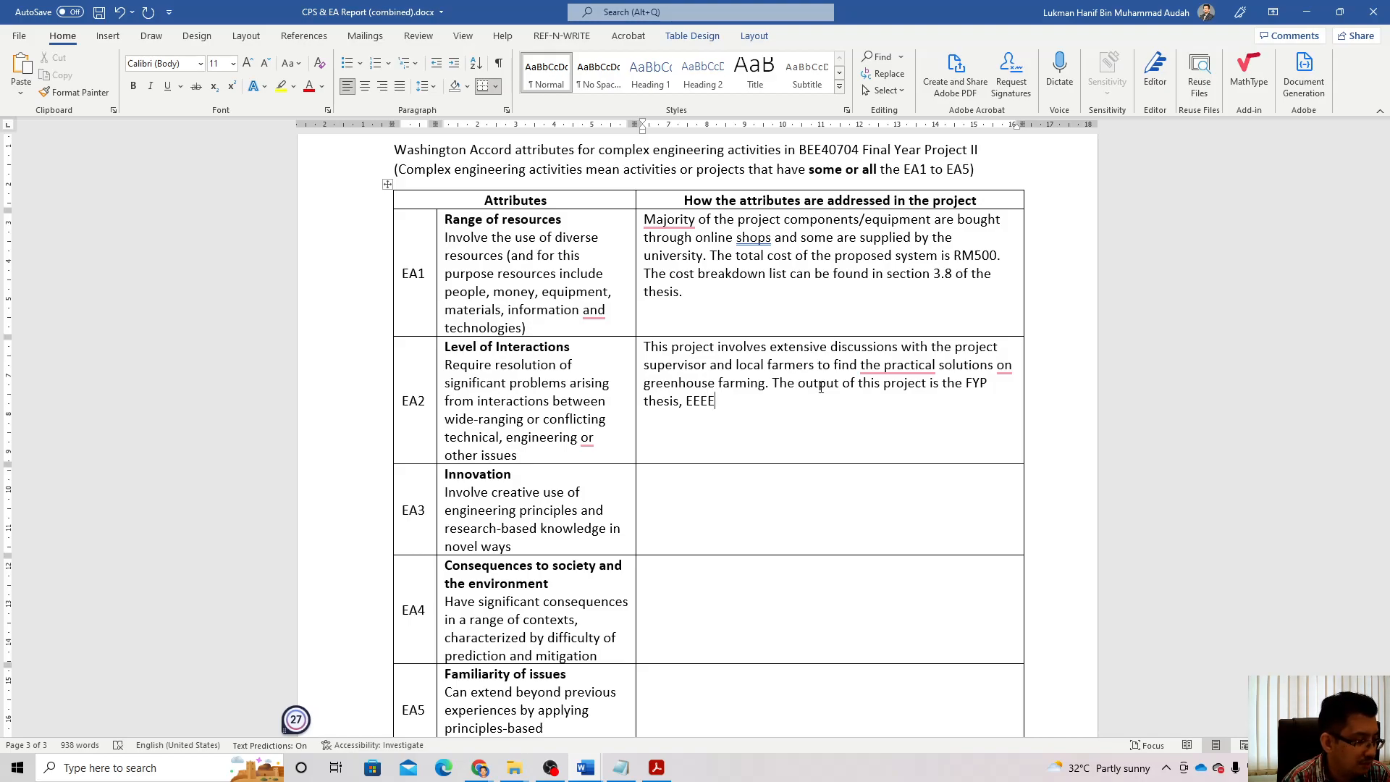
text(technical )
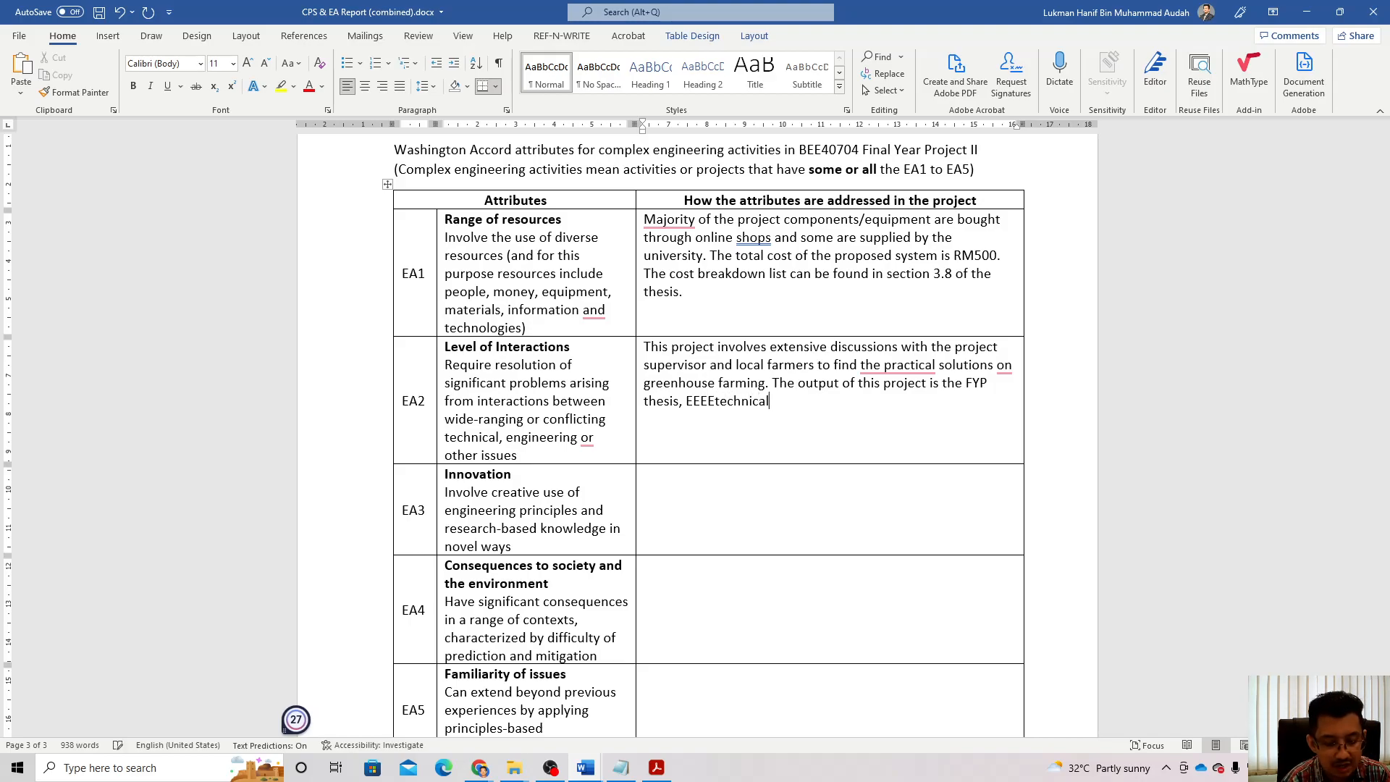
text(articles )
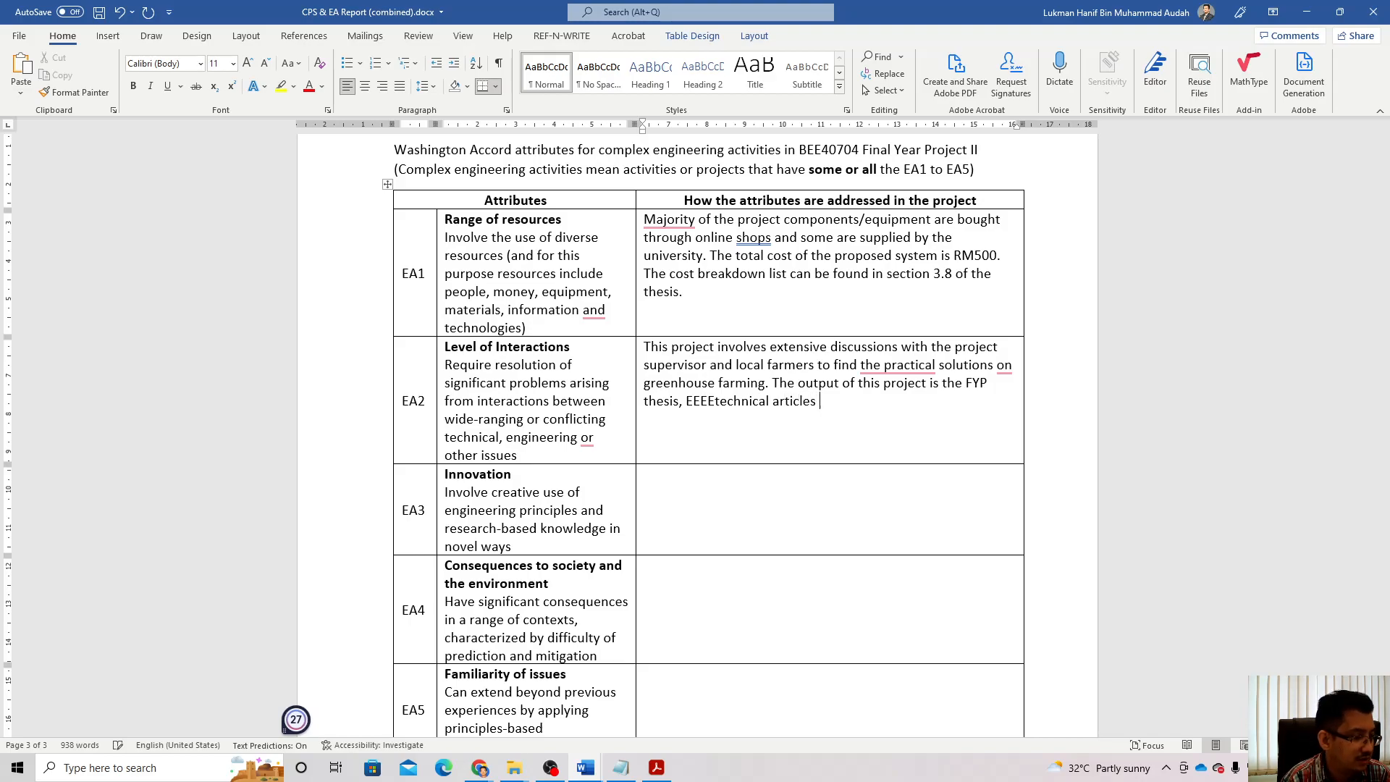
text(a)
text(nd)
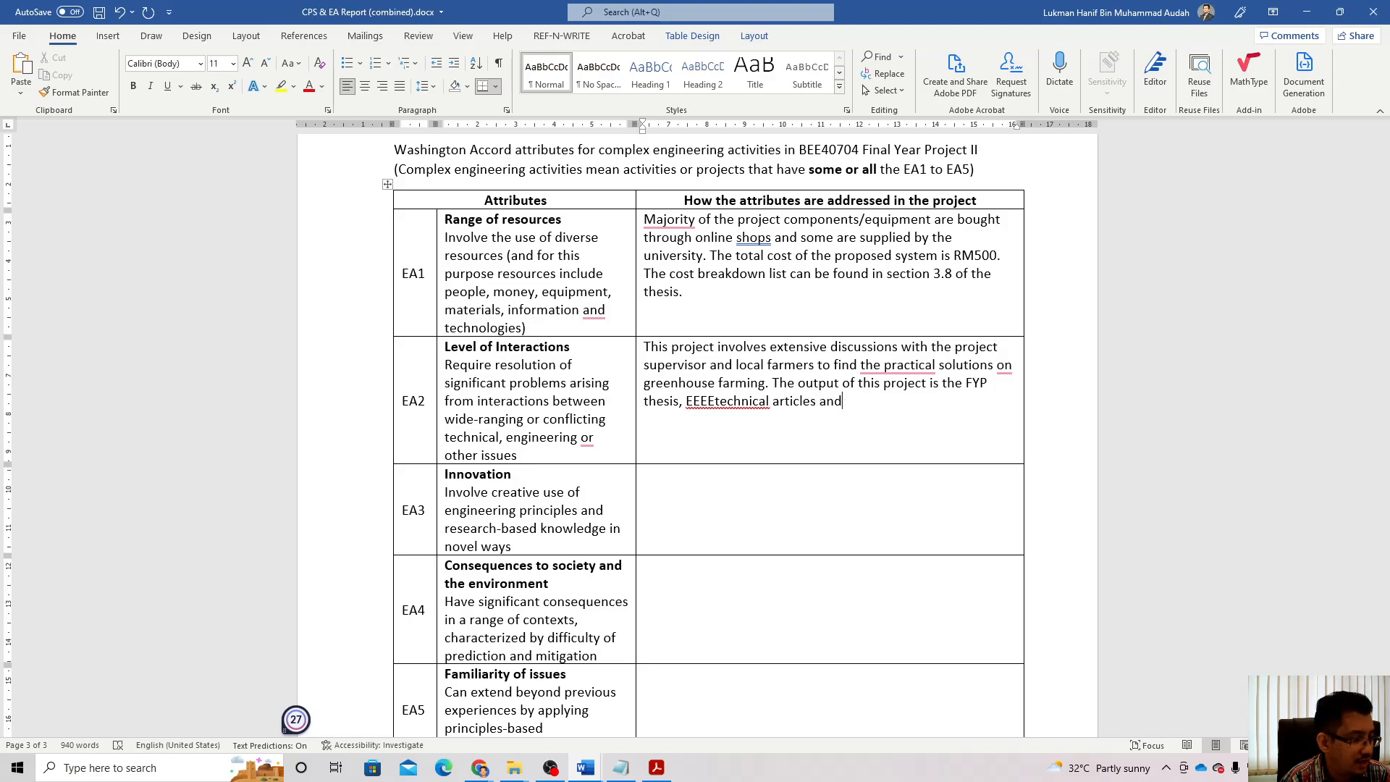
text( a comple)
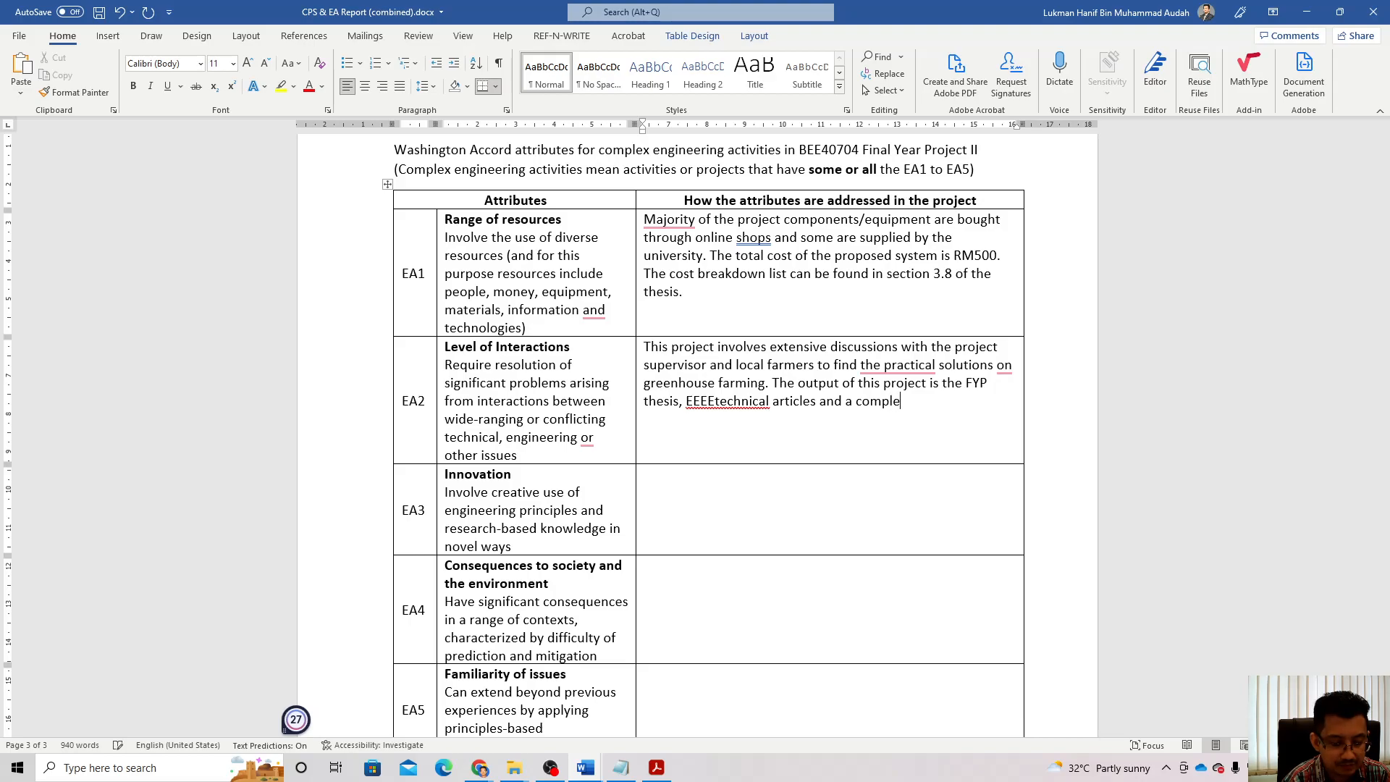
text(te functioning)
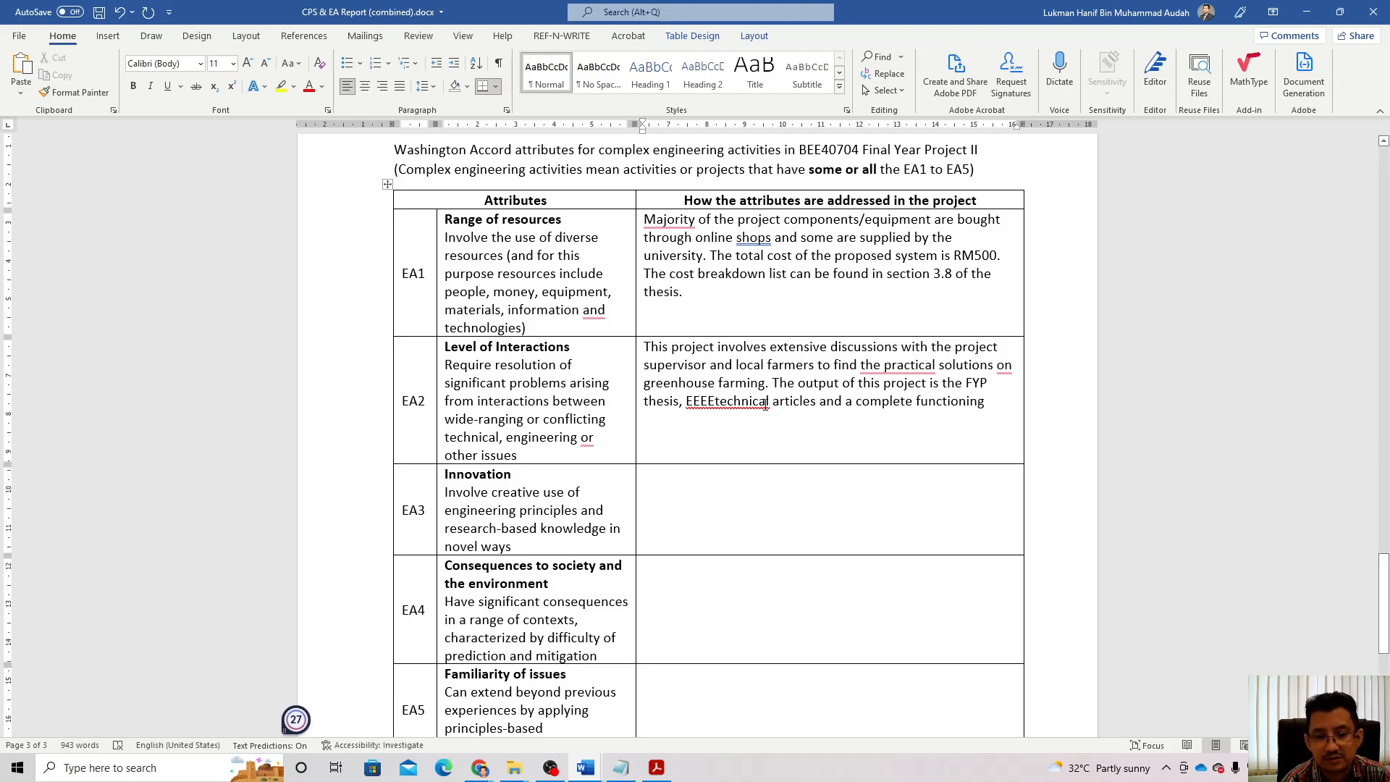
click(716, 401)
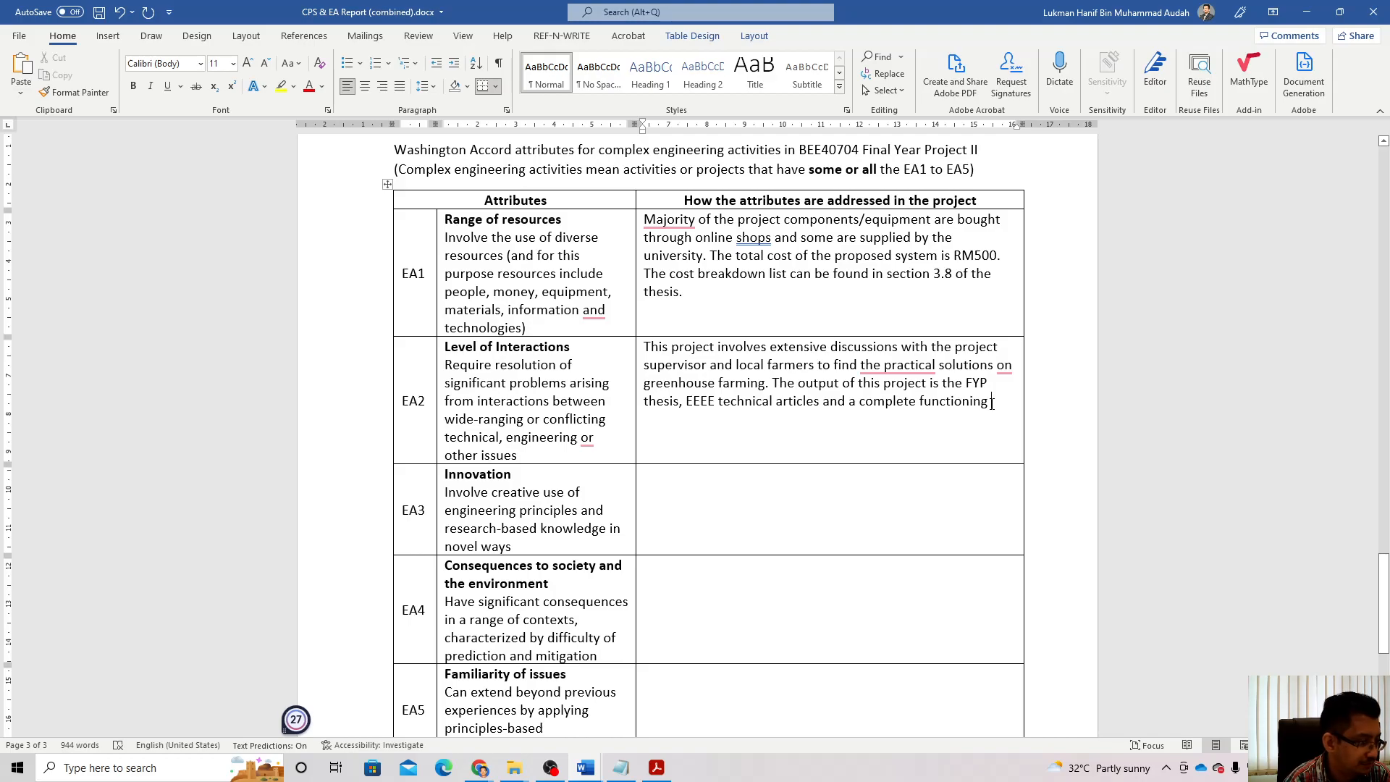
click(992, 403)
text(green)
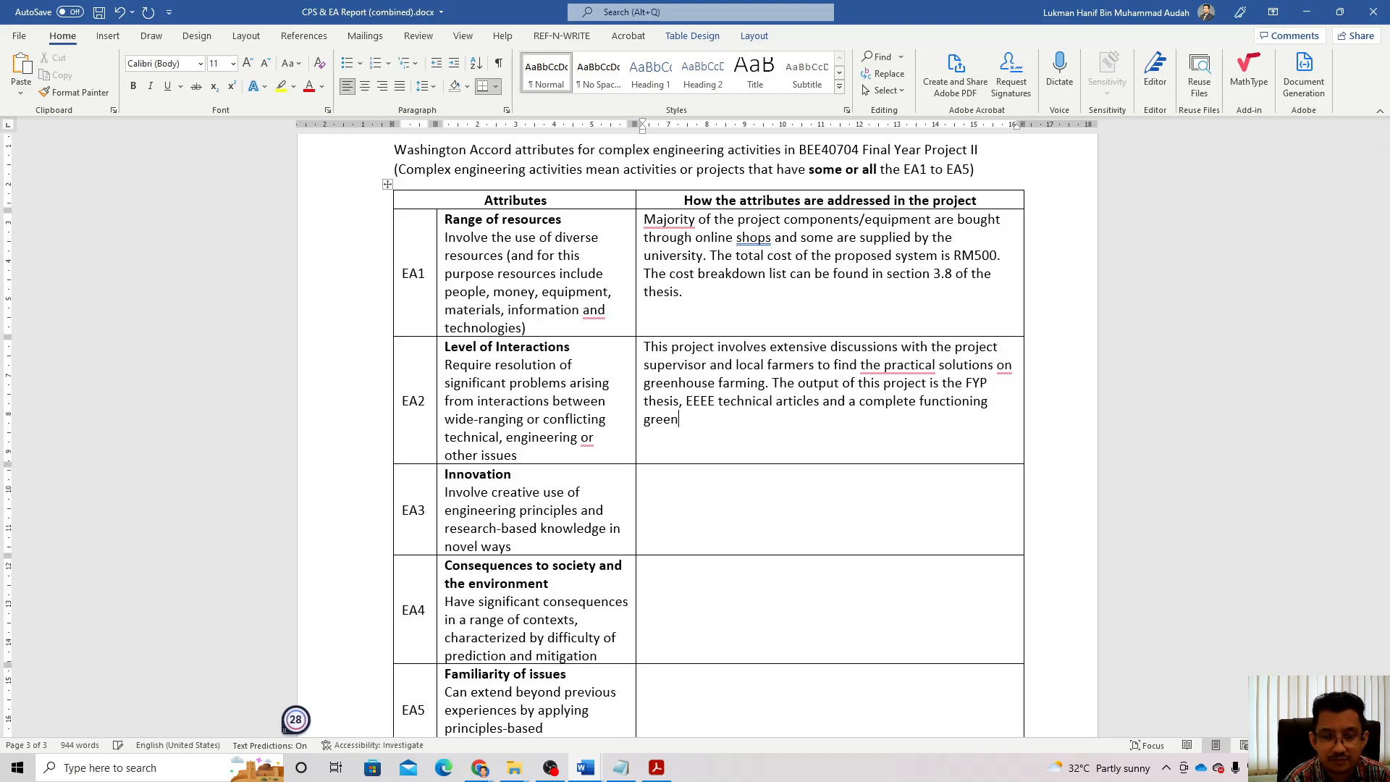
text(house pro)
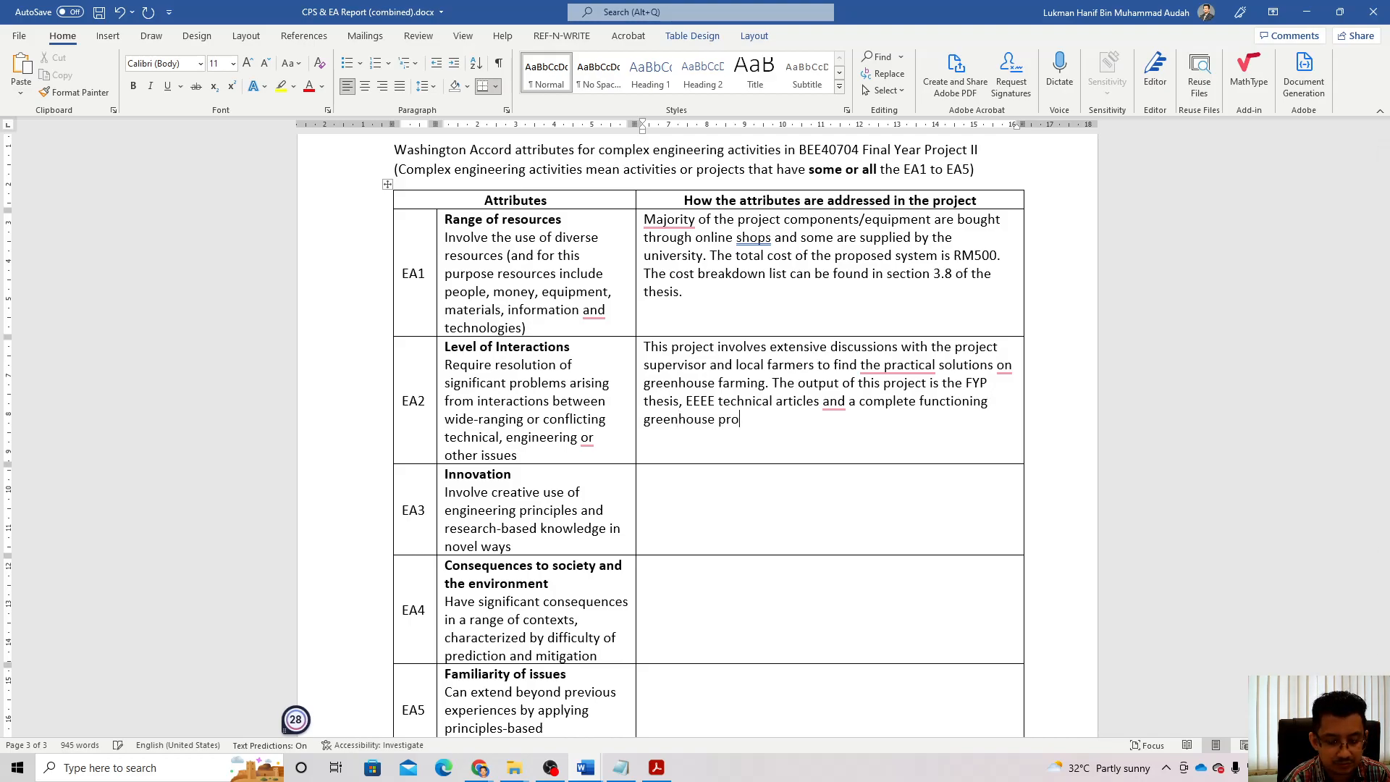
text(totype.)
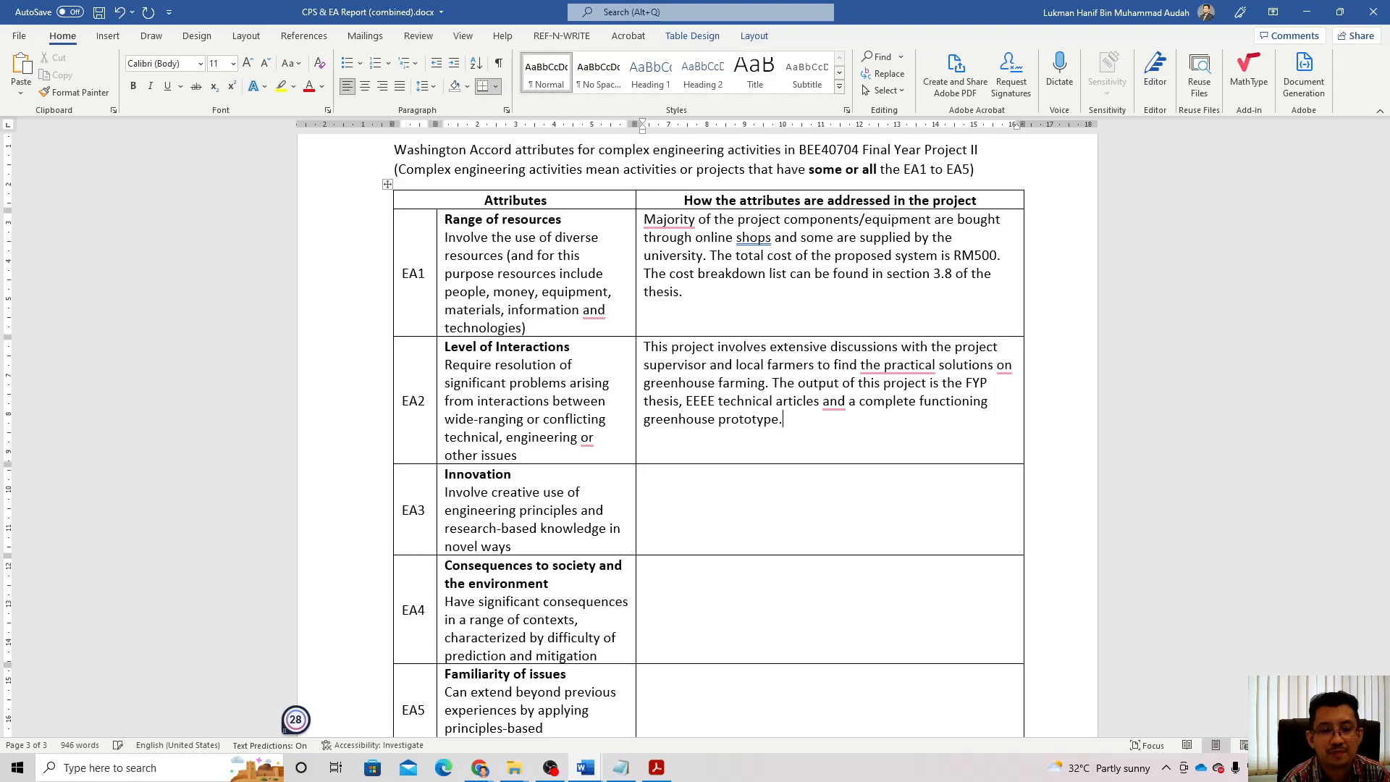
Step: Describe in the EA3 innovation cell a small, practical greenhouse farming system suited to Malaysian terrace houses
scroll(900, 499, down, 3)
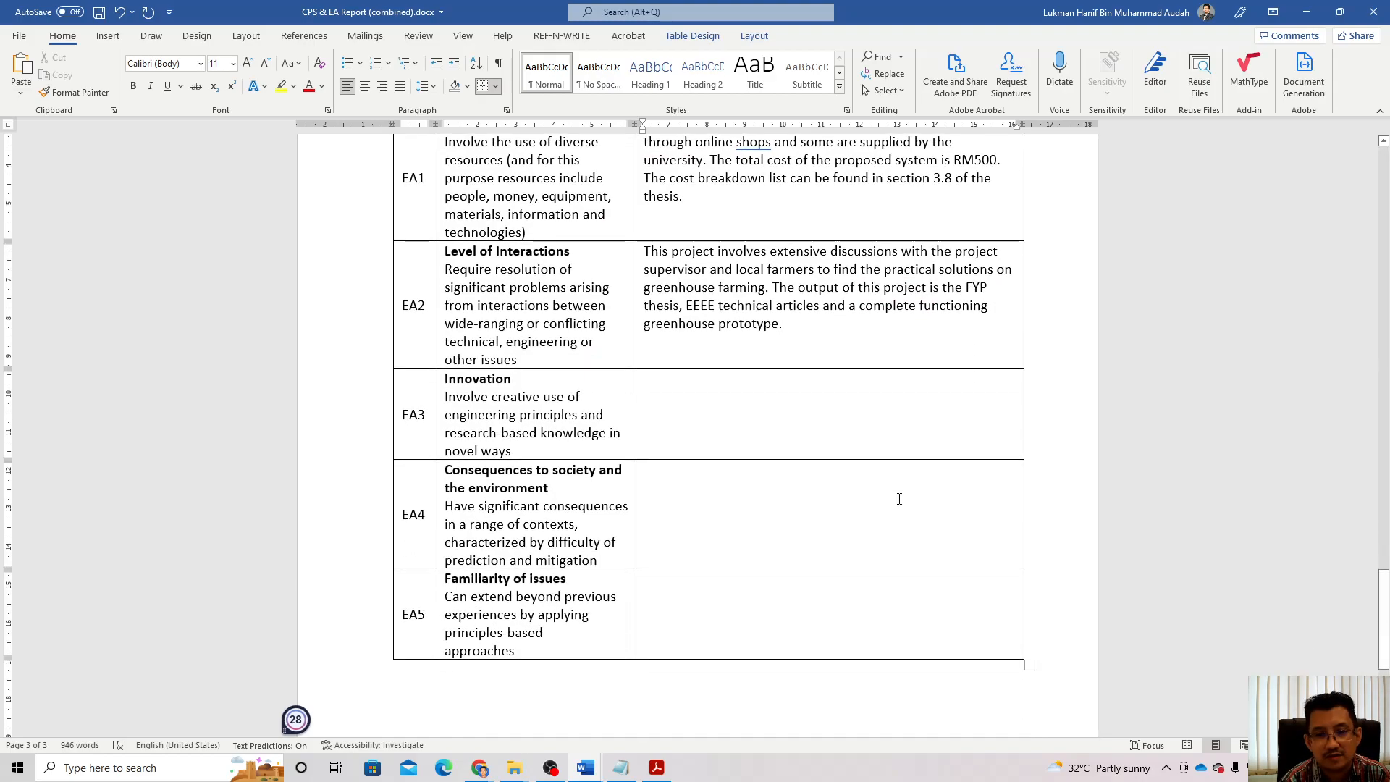
click(746, 426)
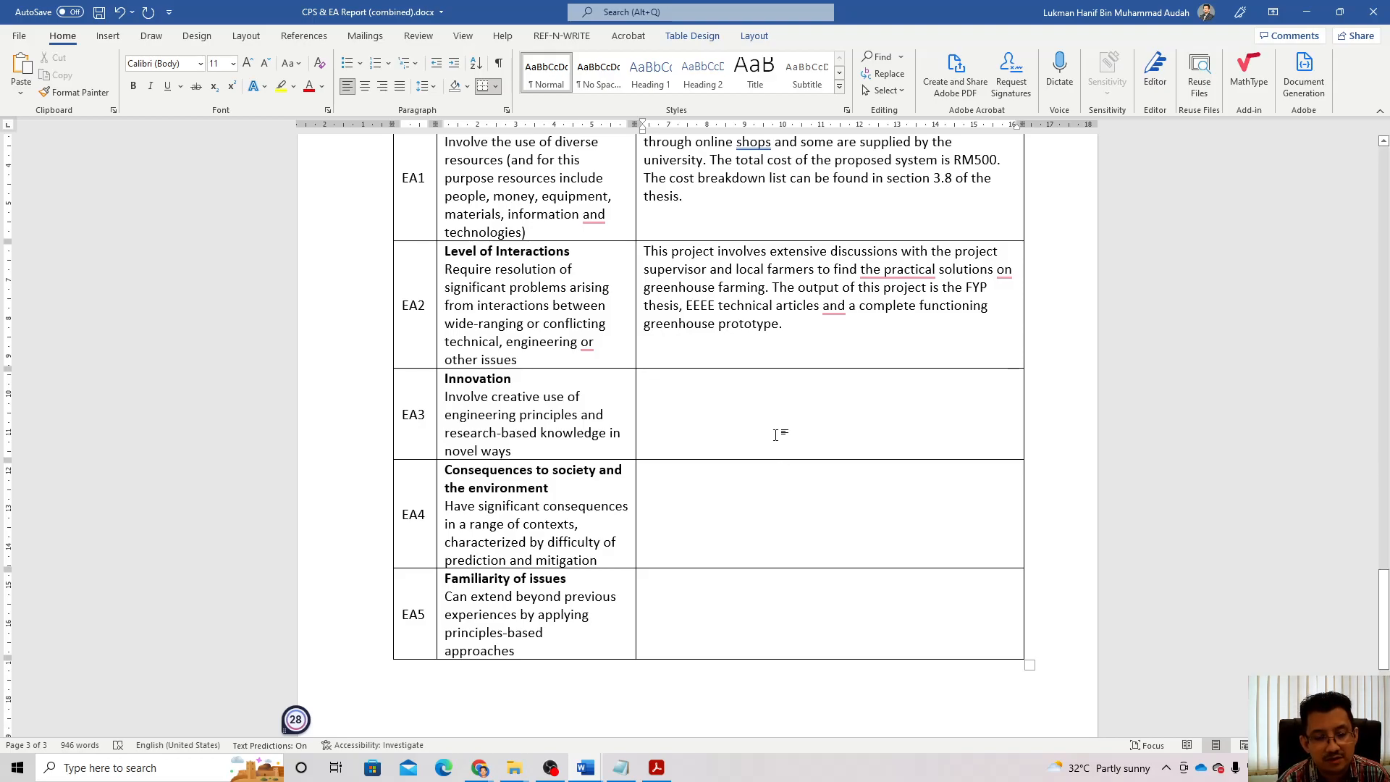
text(P)
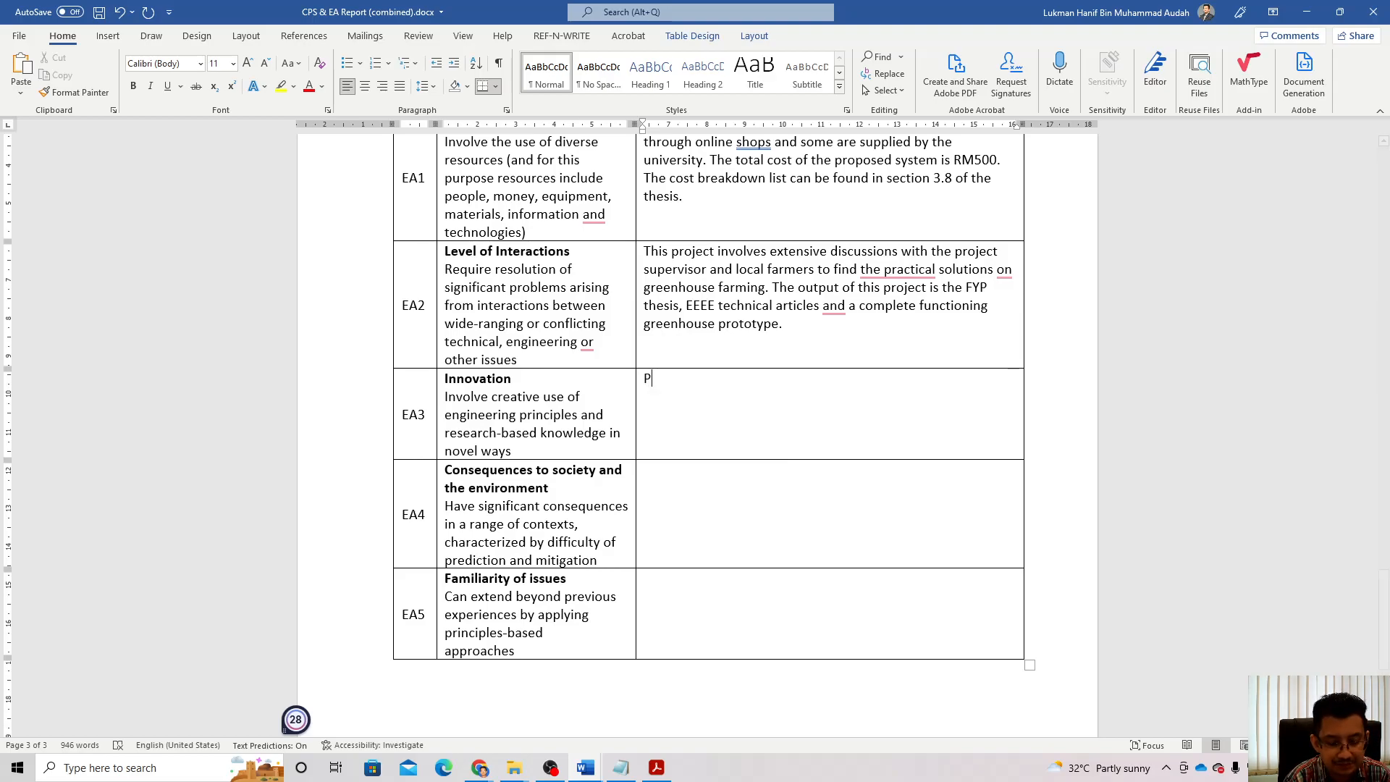
text(roduct inno)
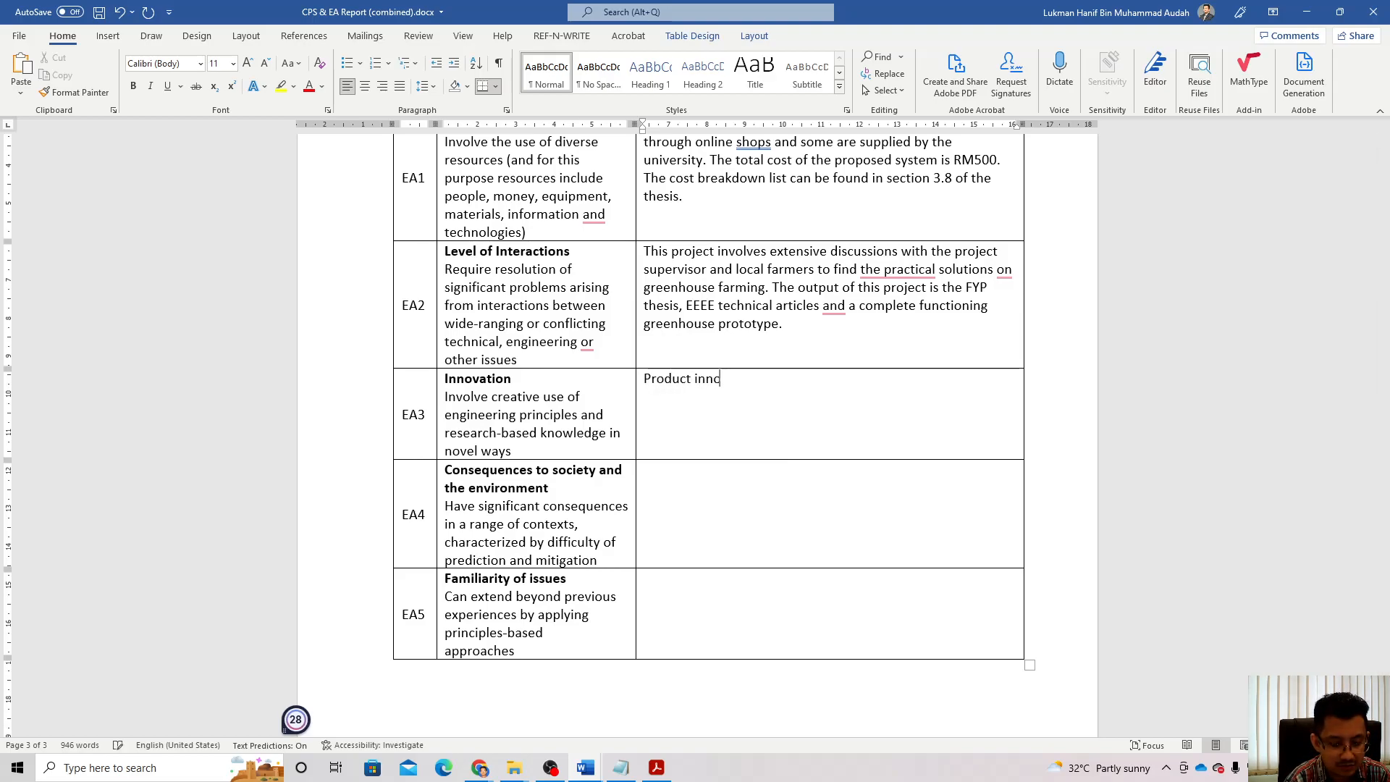
text(vation has been in)
text(plemenmted)
key(BackSpace)
key(BackSpace)
key(BackSpace)
key(BackSpace)
key(BackSpace)
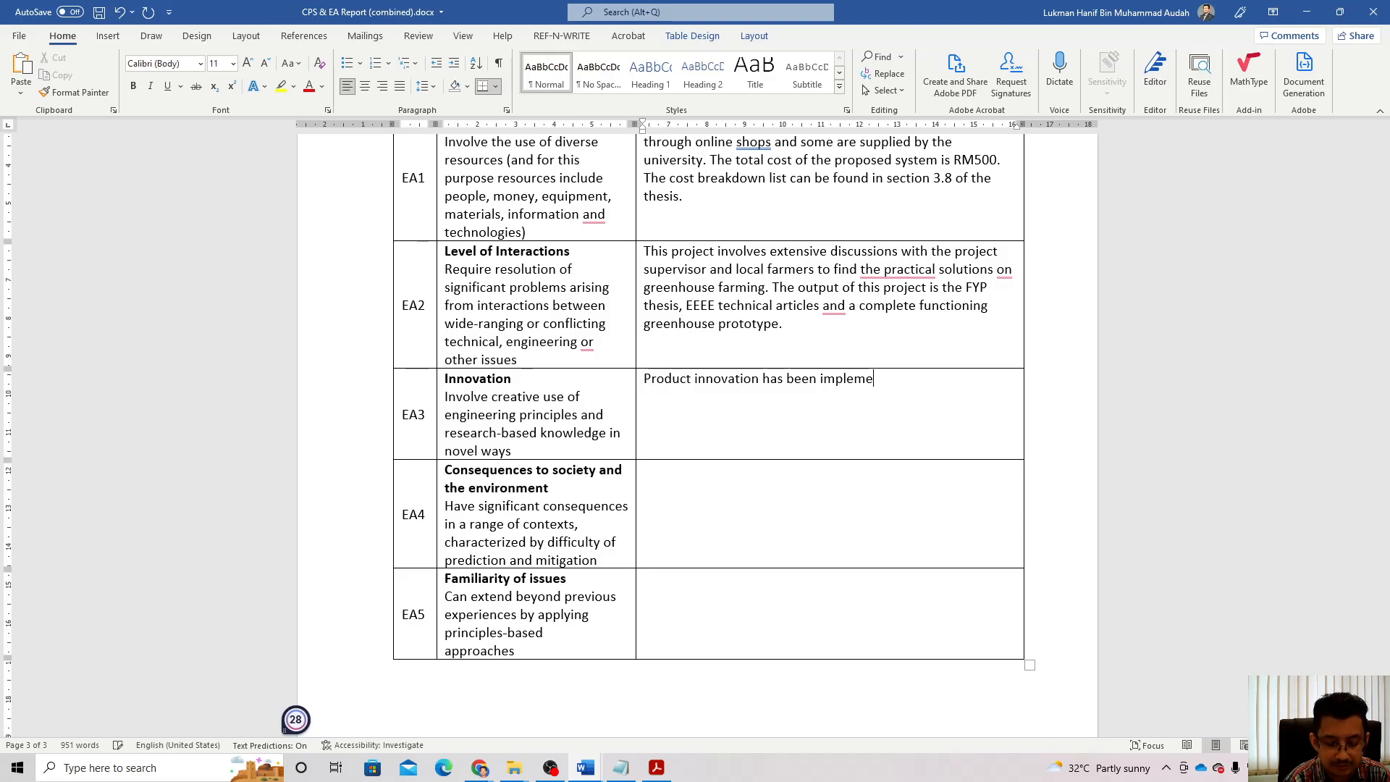
text(nte)
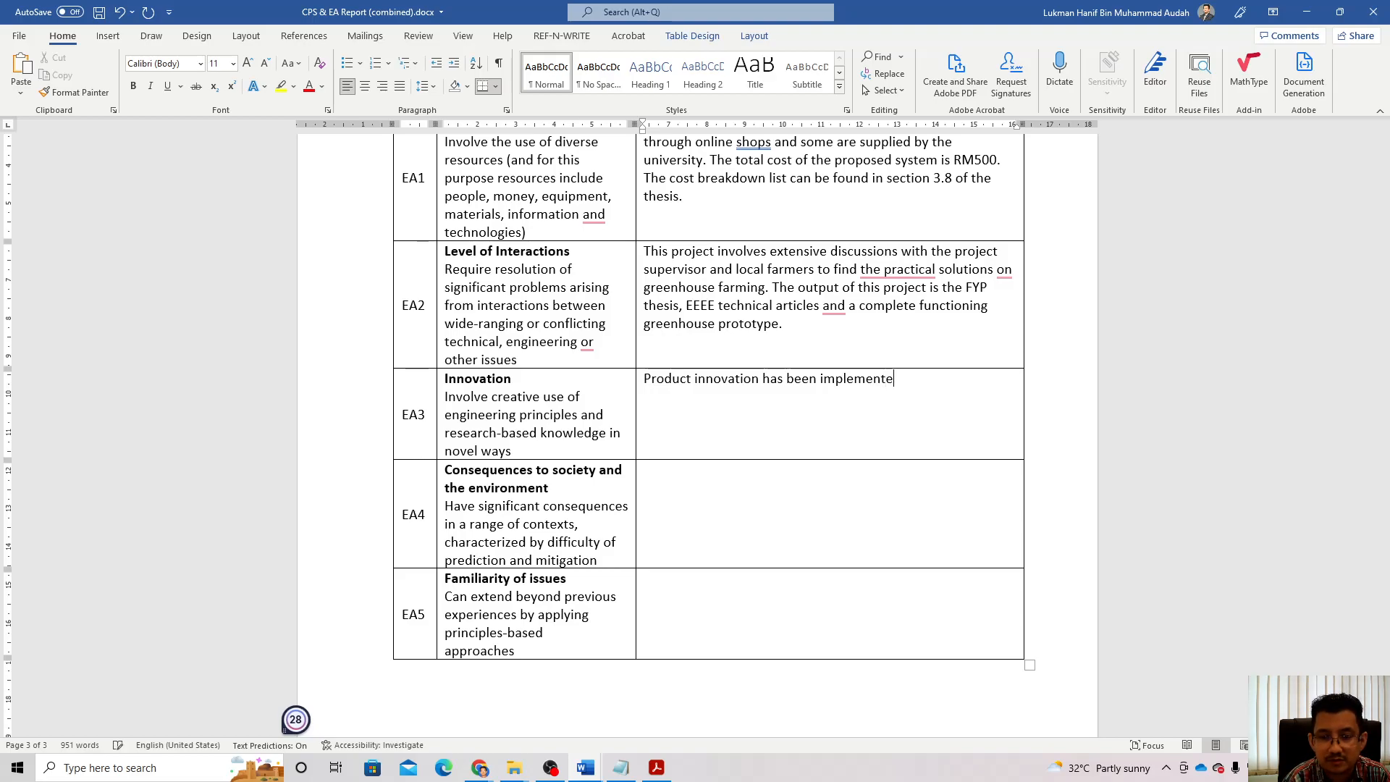
text(d t)
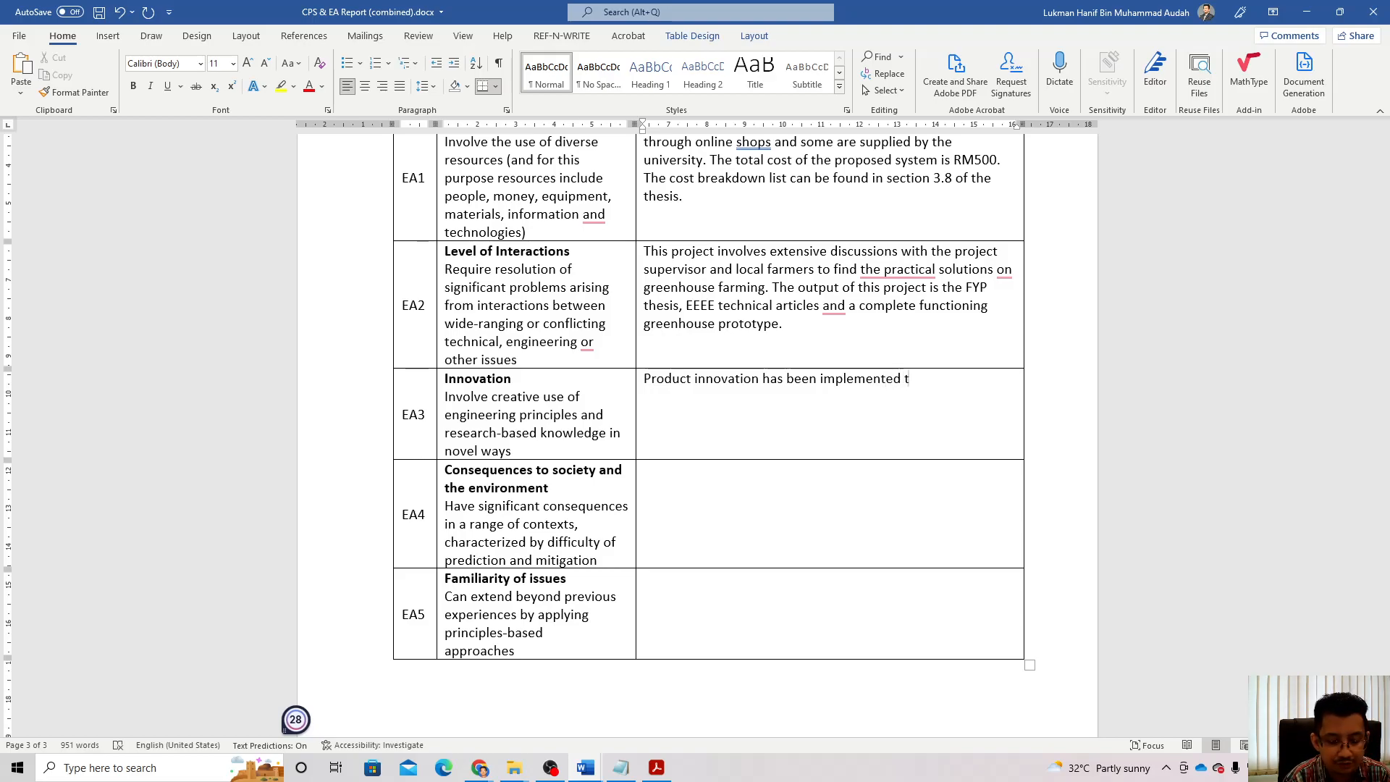
text(o deelop a)
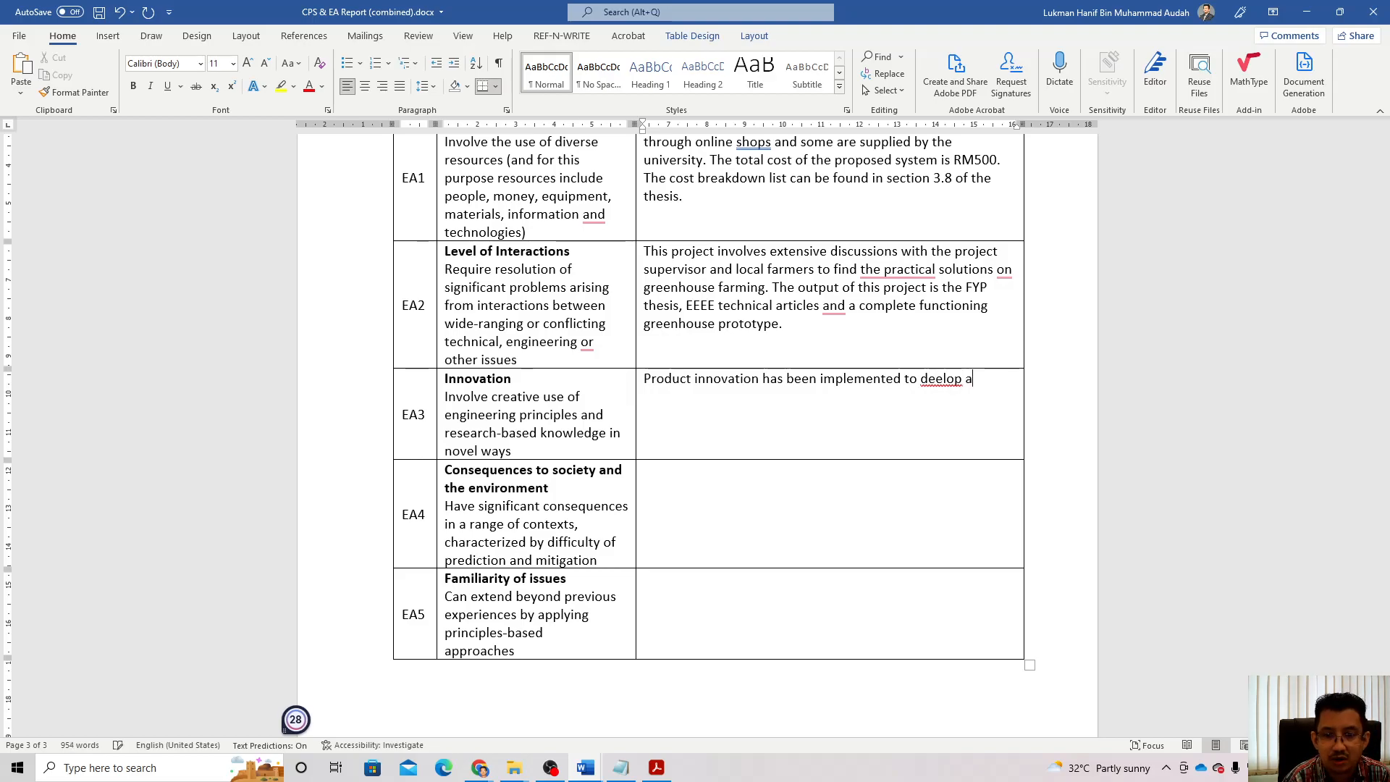
key(BackSpace)
key(BackSpace)
key(BackSpace)
key(BackSpace)
key(BackSpace)
key(BackSpace)
text(ve)
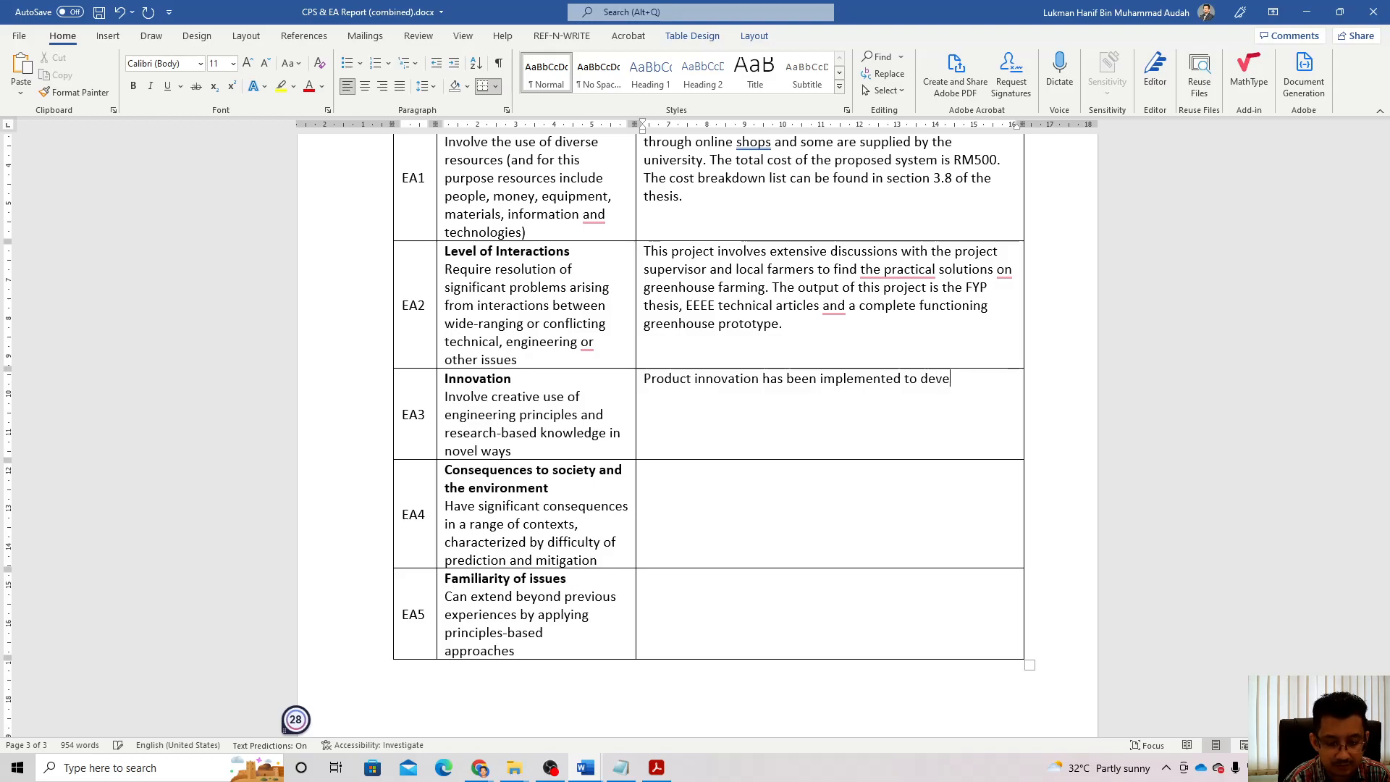
text(lop a small )
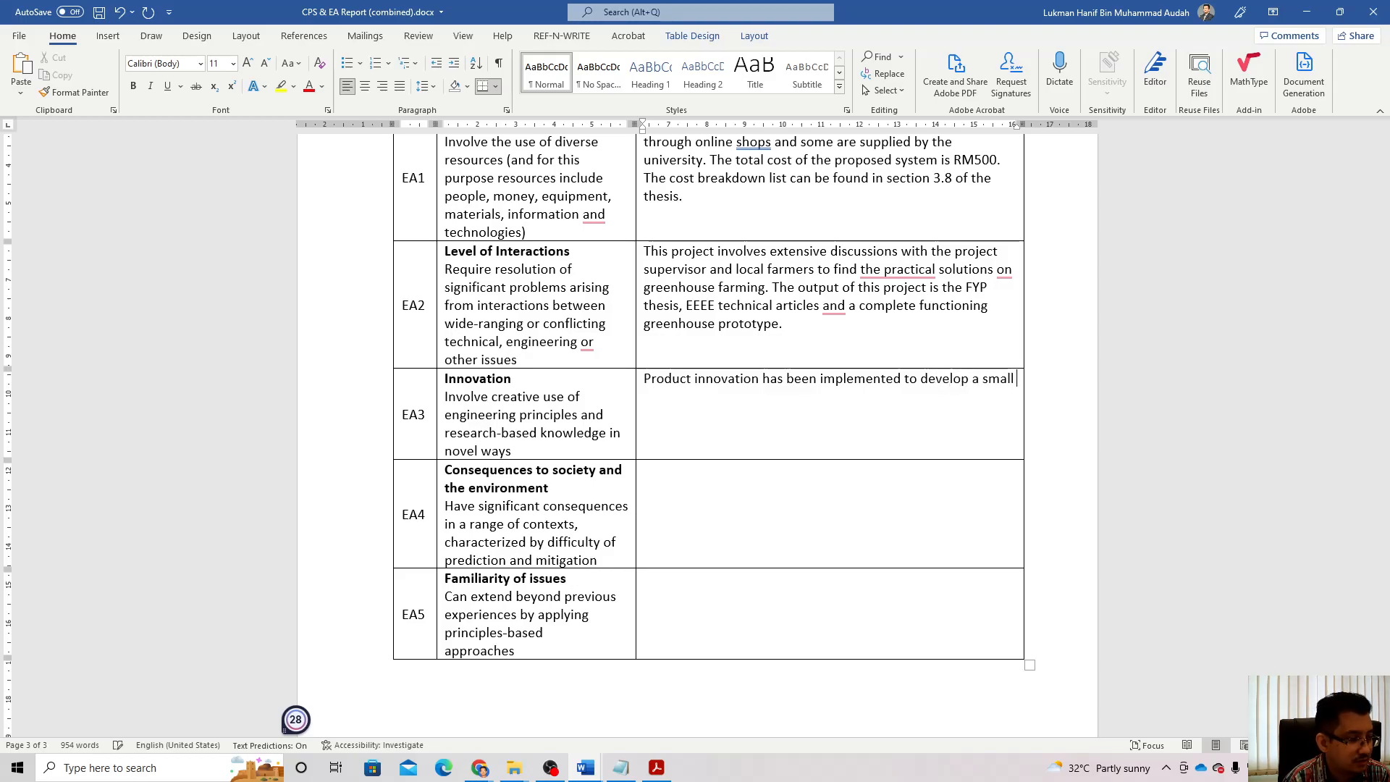
text(and prac)
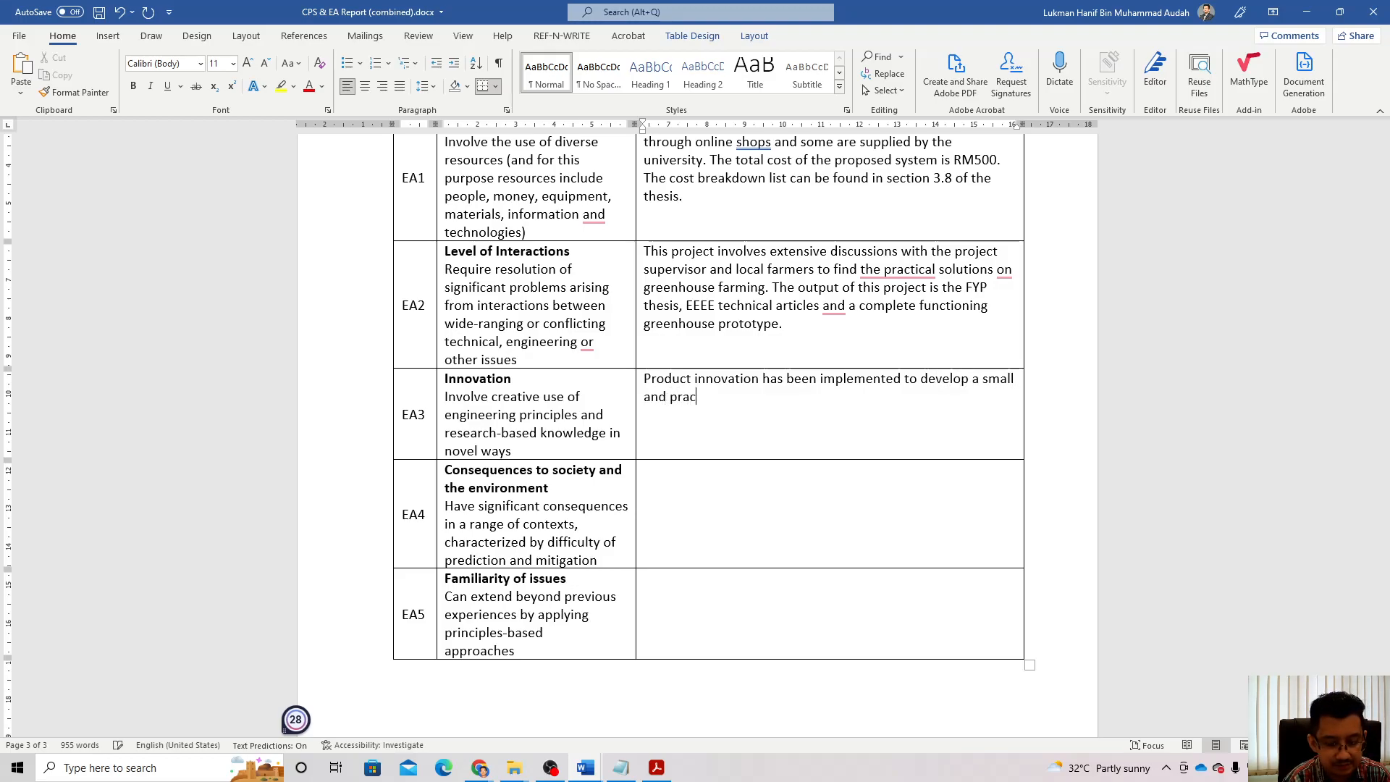
text(tical g)
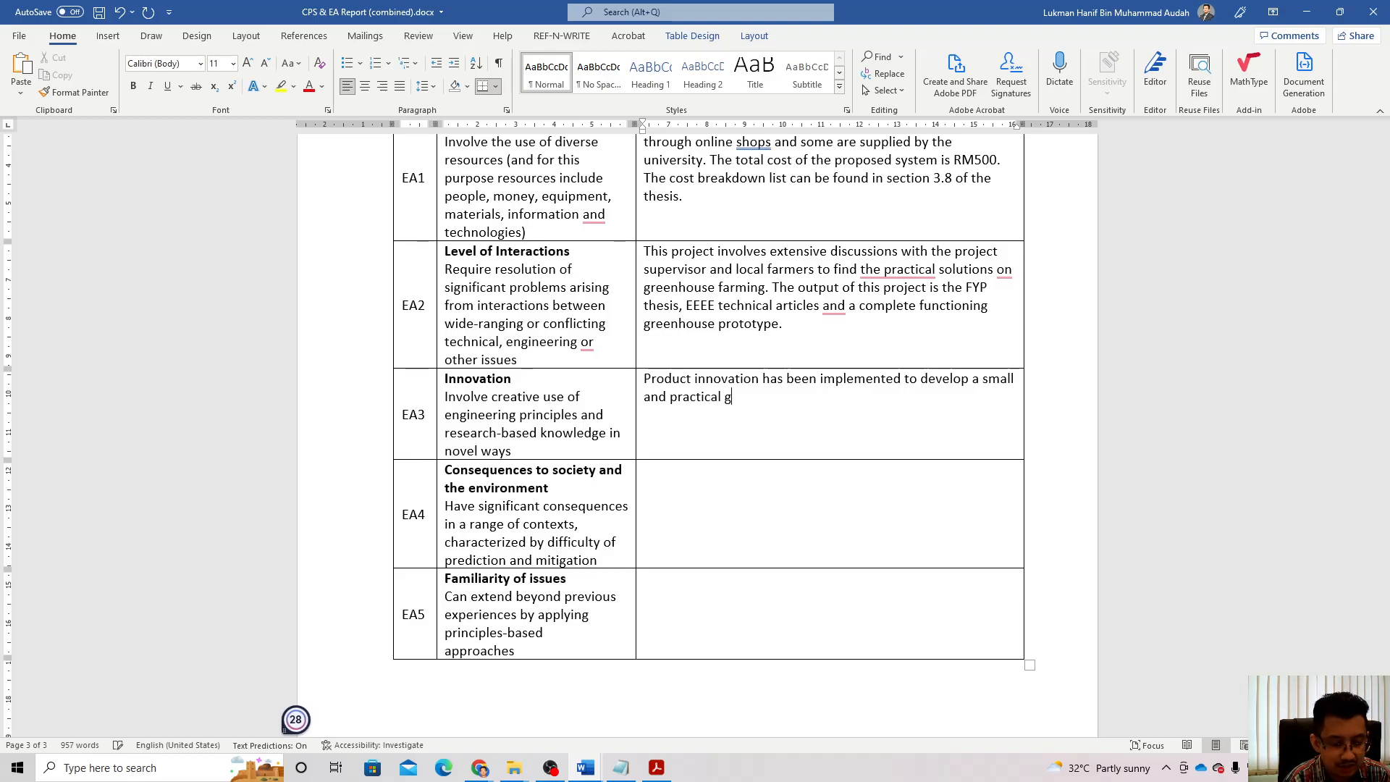
text(reenhouse )
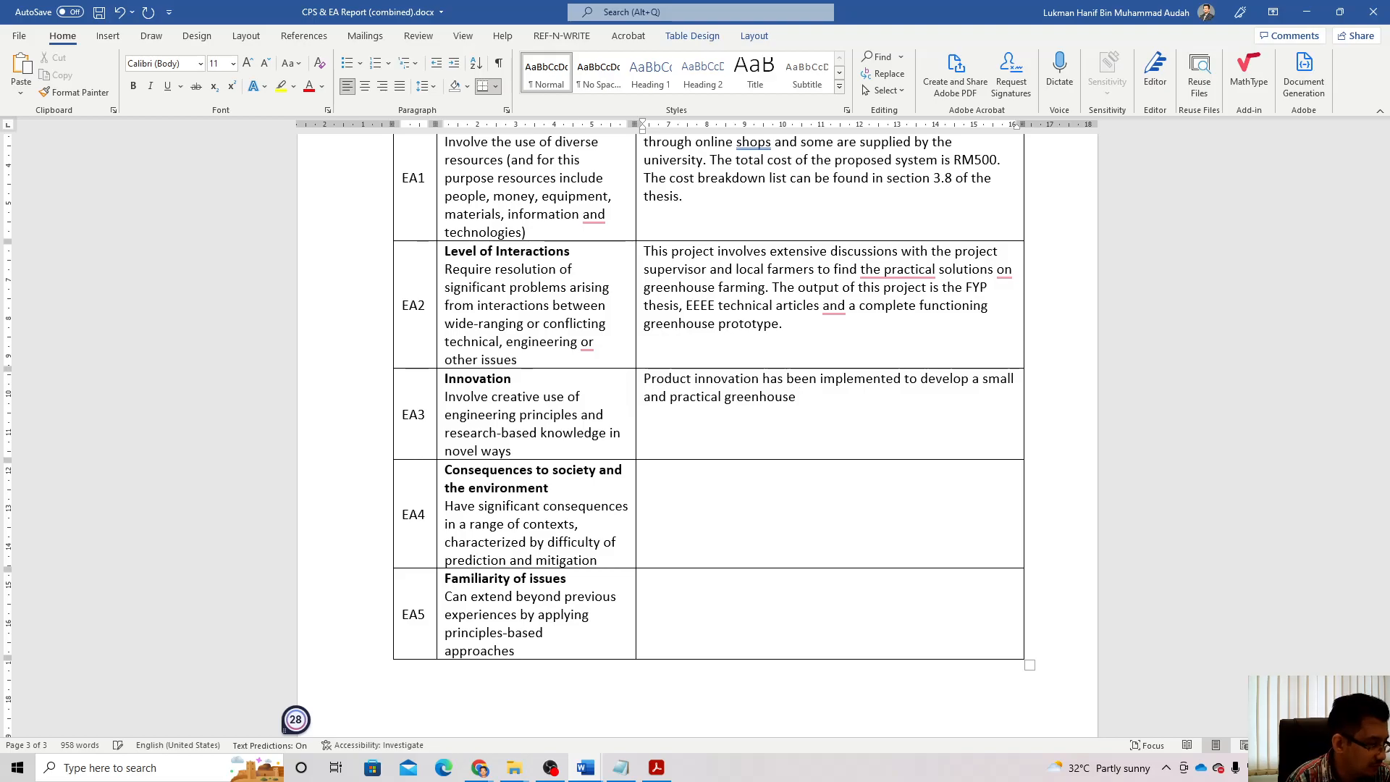
text(farming system that is suitable )
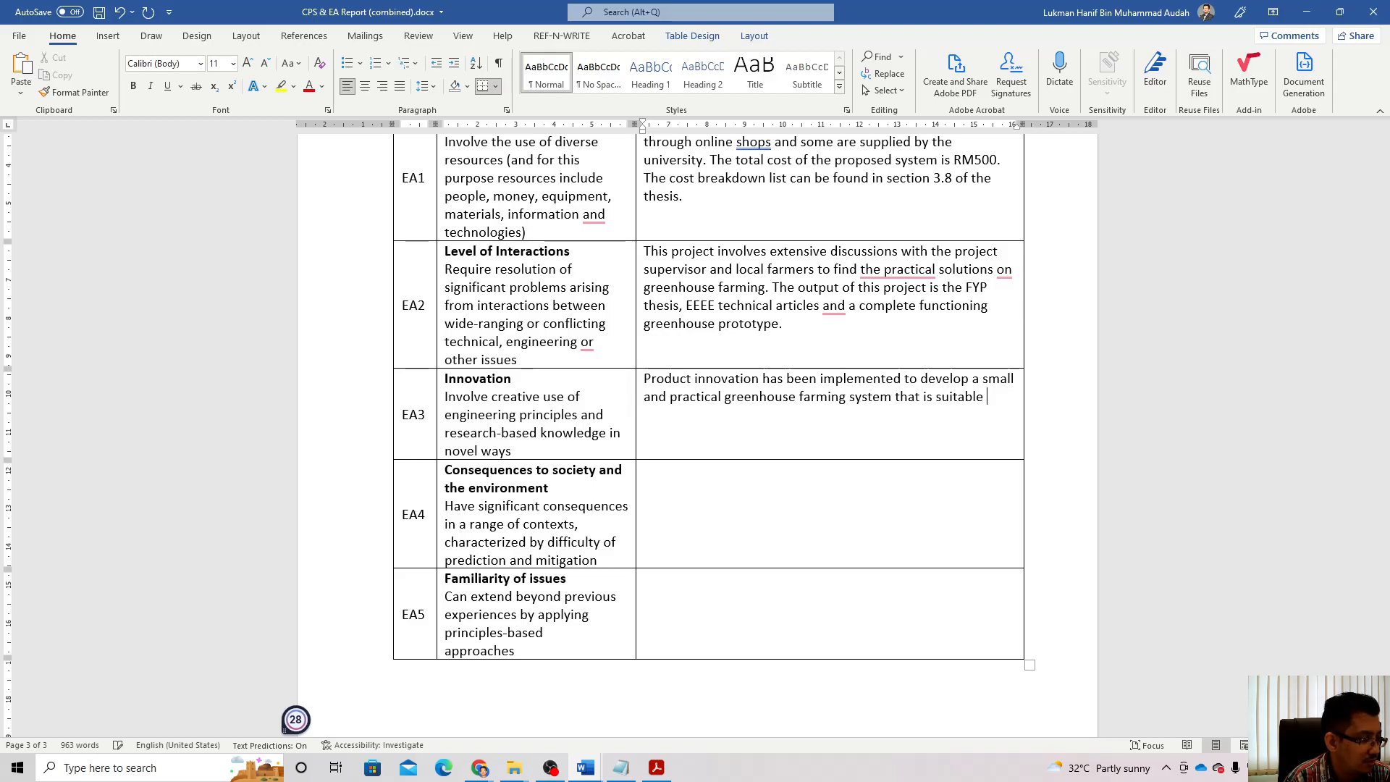
text(for )
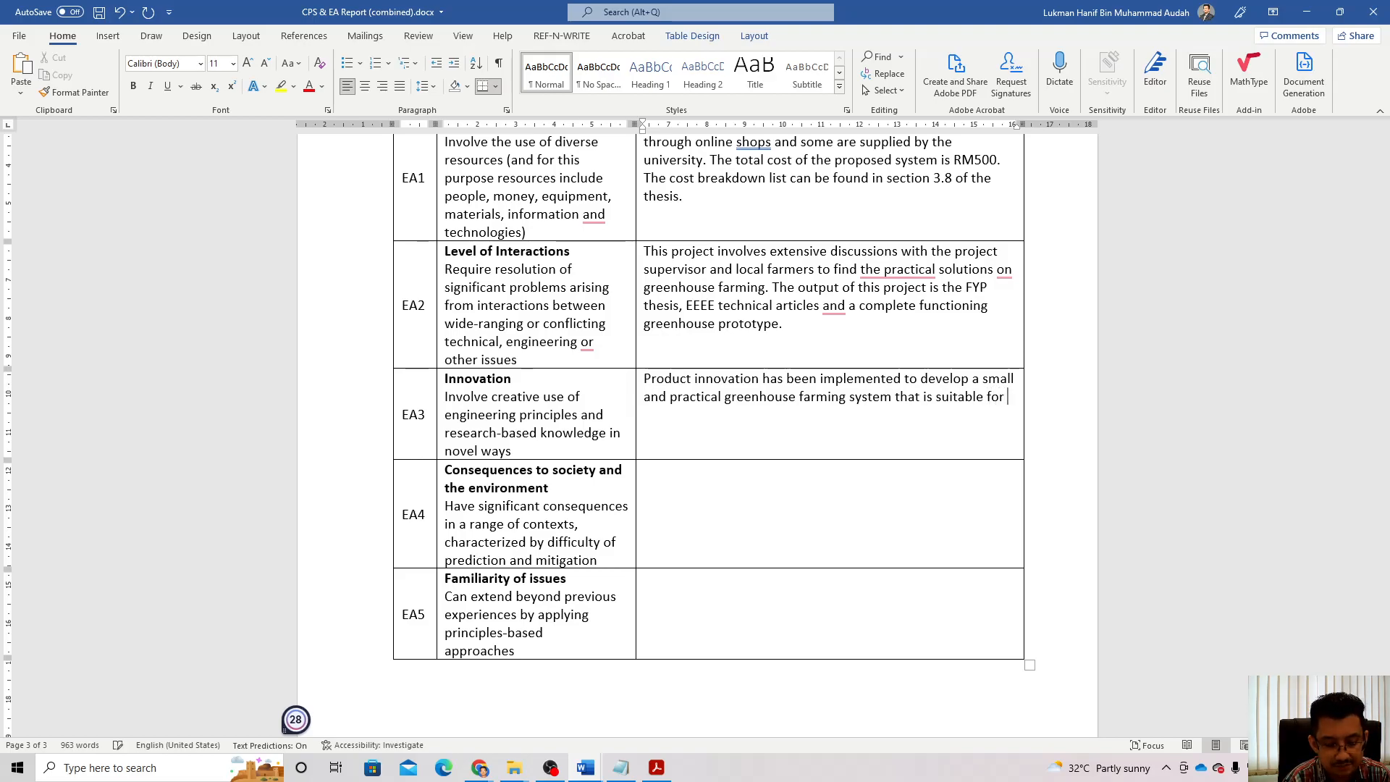
text(installation )
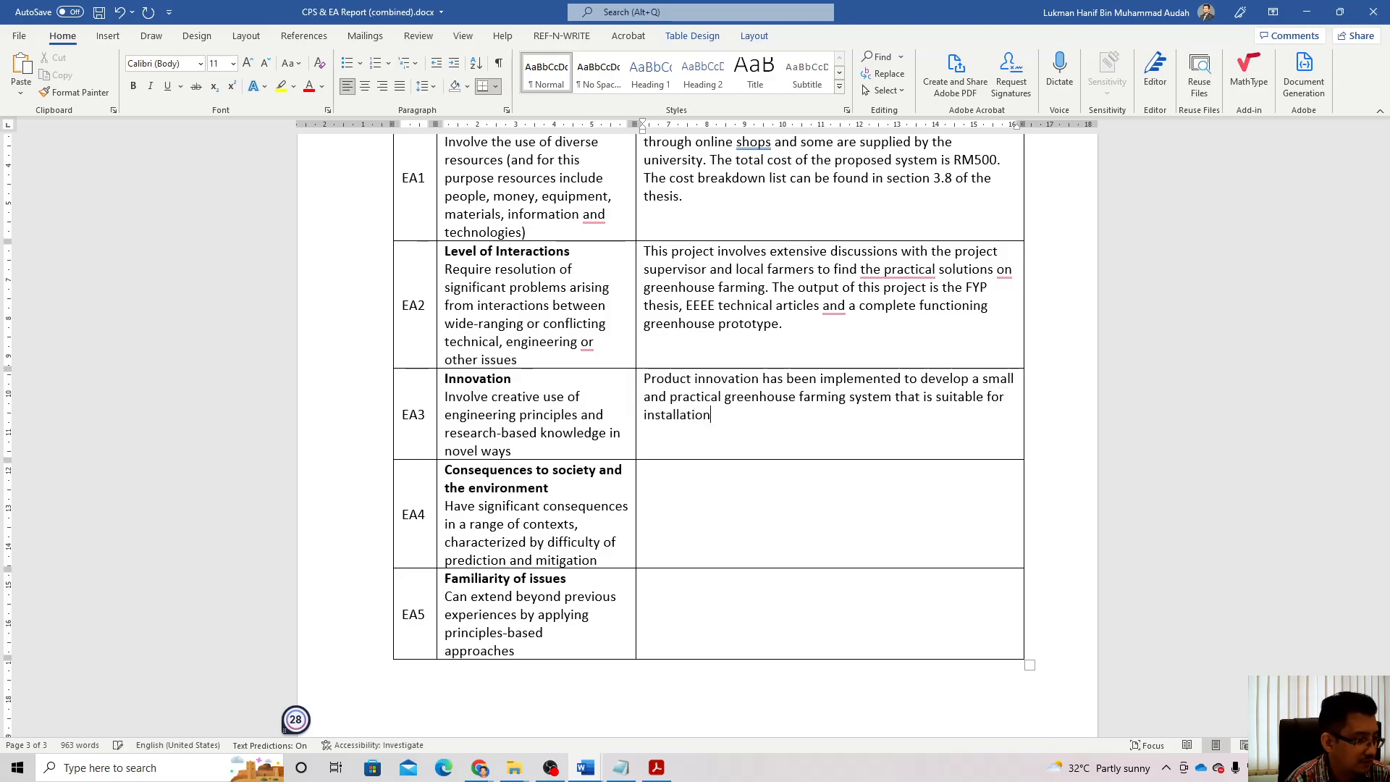
text(in most)
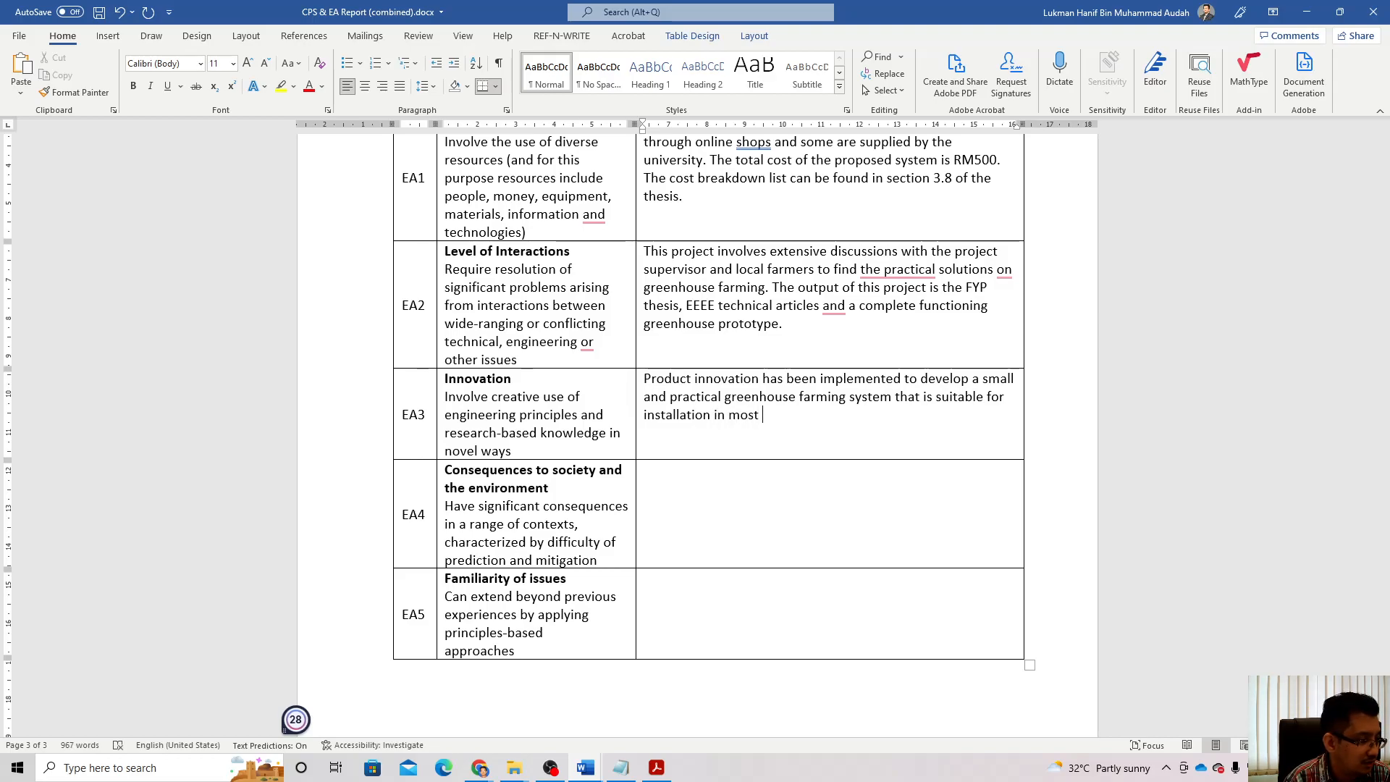
text( terrace )
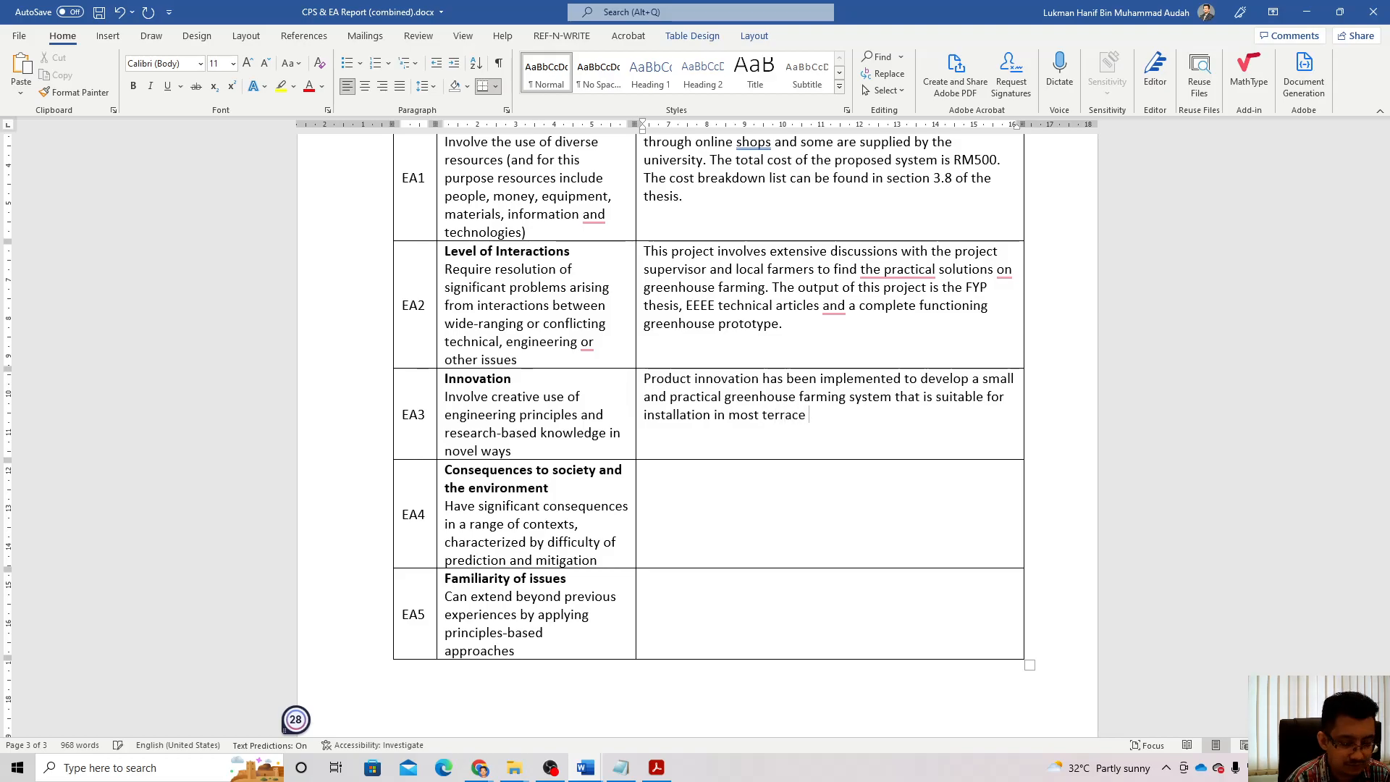
text(house in)
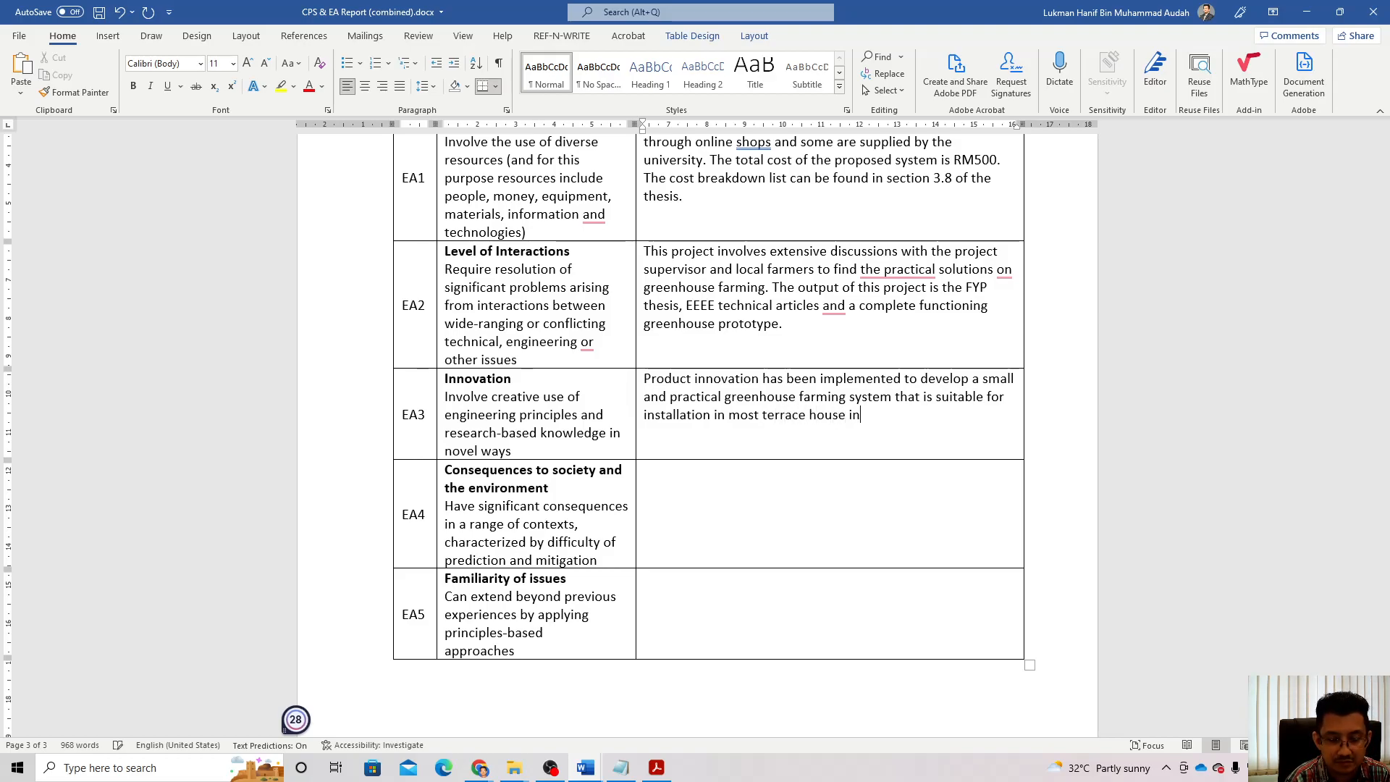
text( Malaysia.)
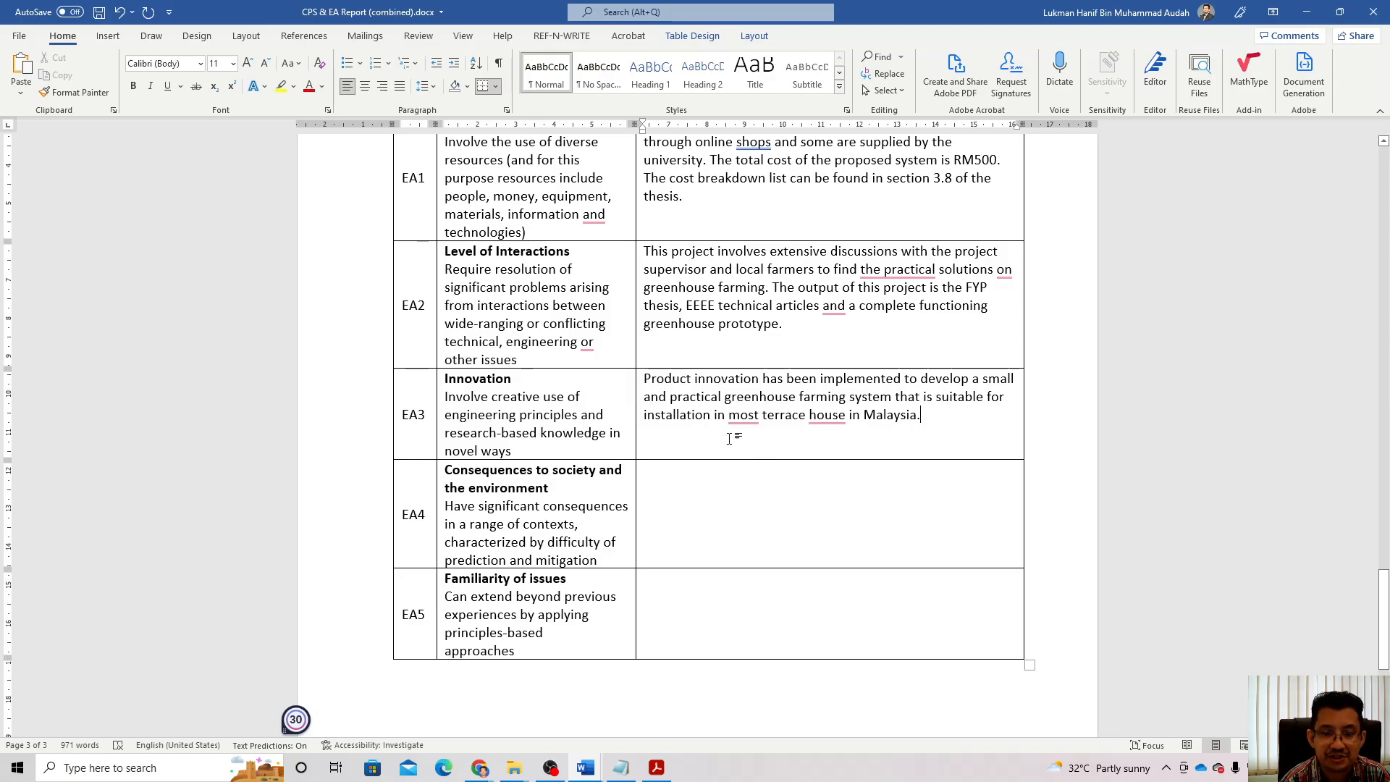
mouse_move(738, 422)
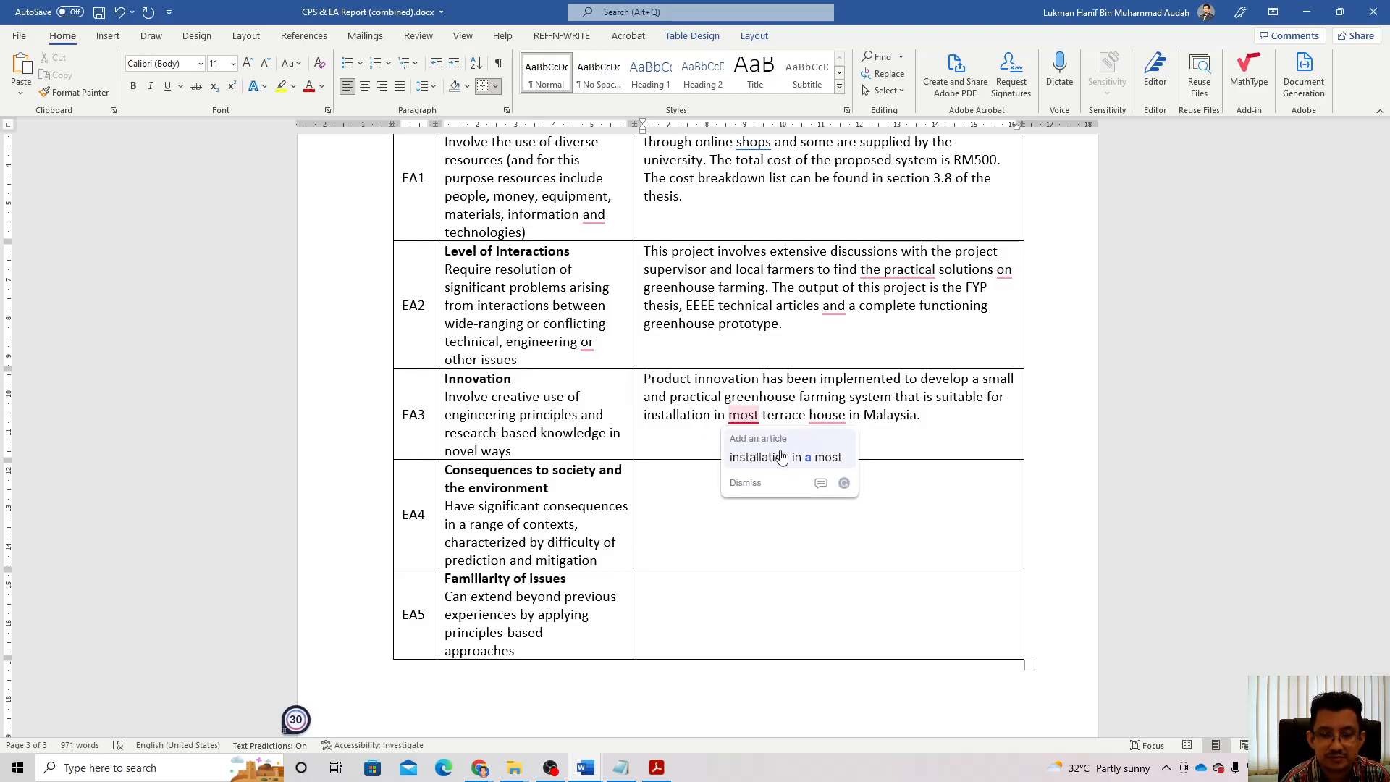
Step: Write in the EA4 consequences cell that the project grows vegetables efficiently at home and produces healthy food
click(700, 521)
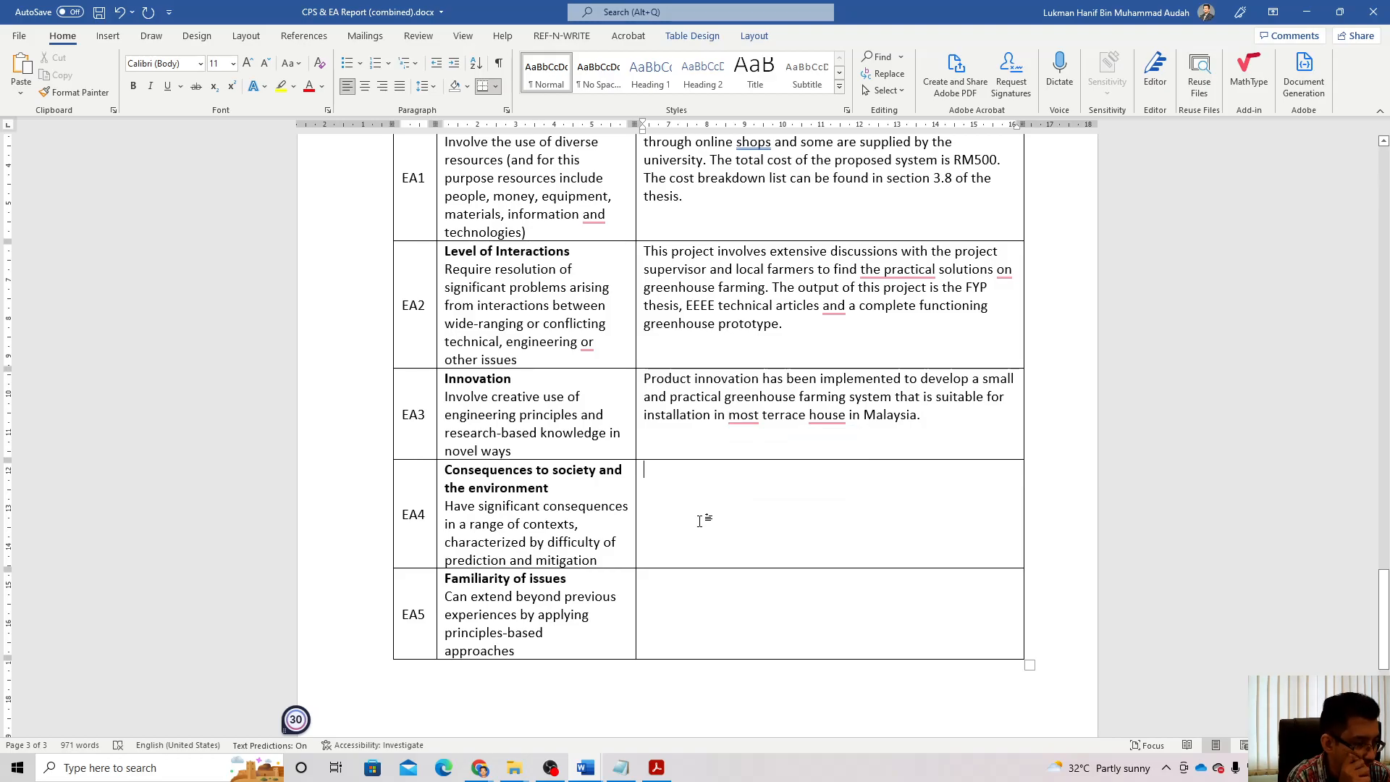
text(This pro)
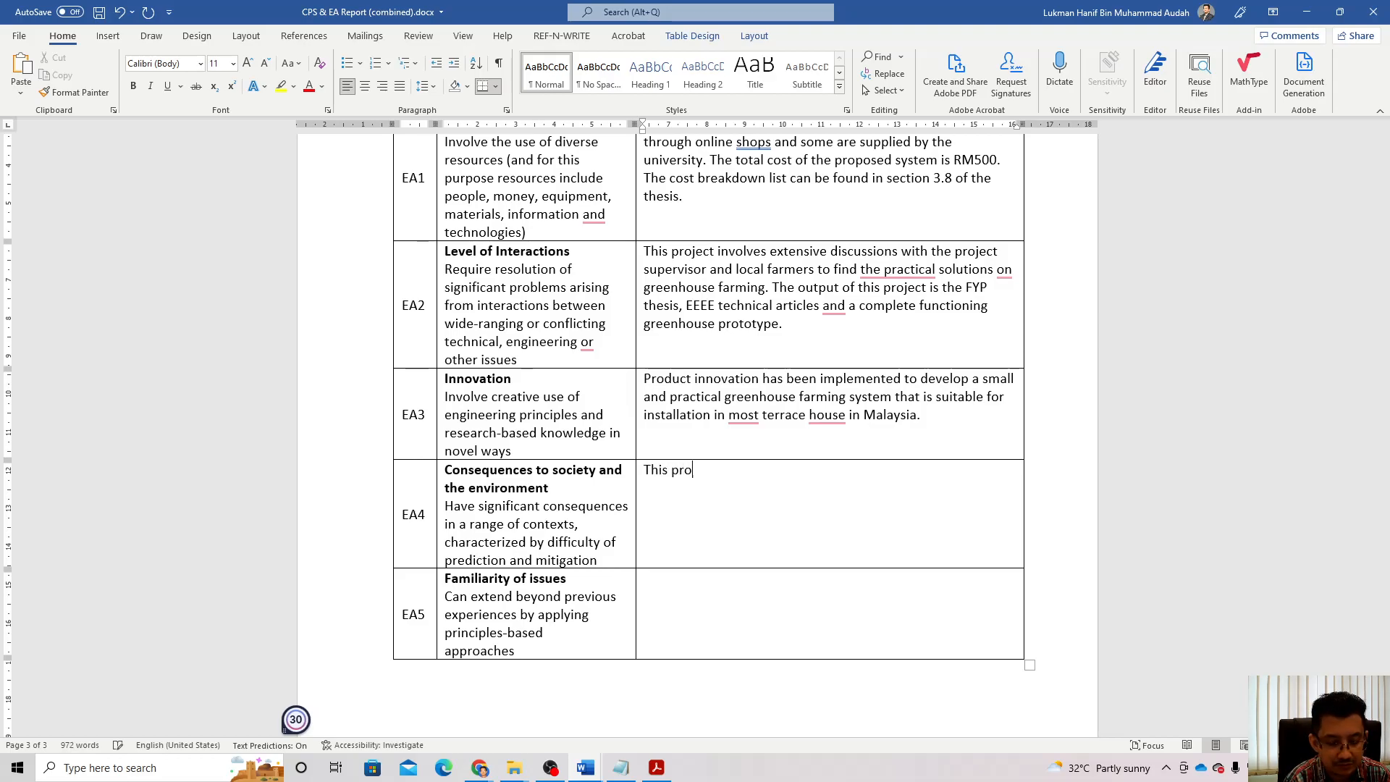
text(ject can he)
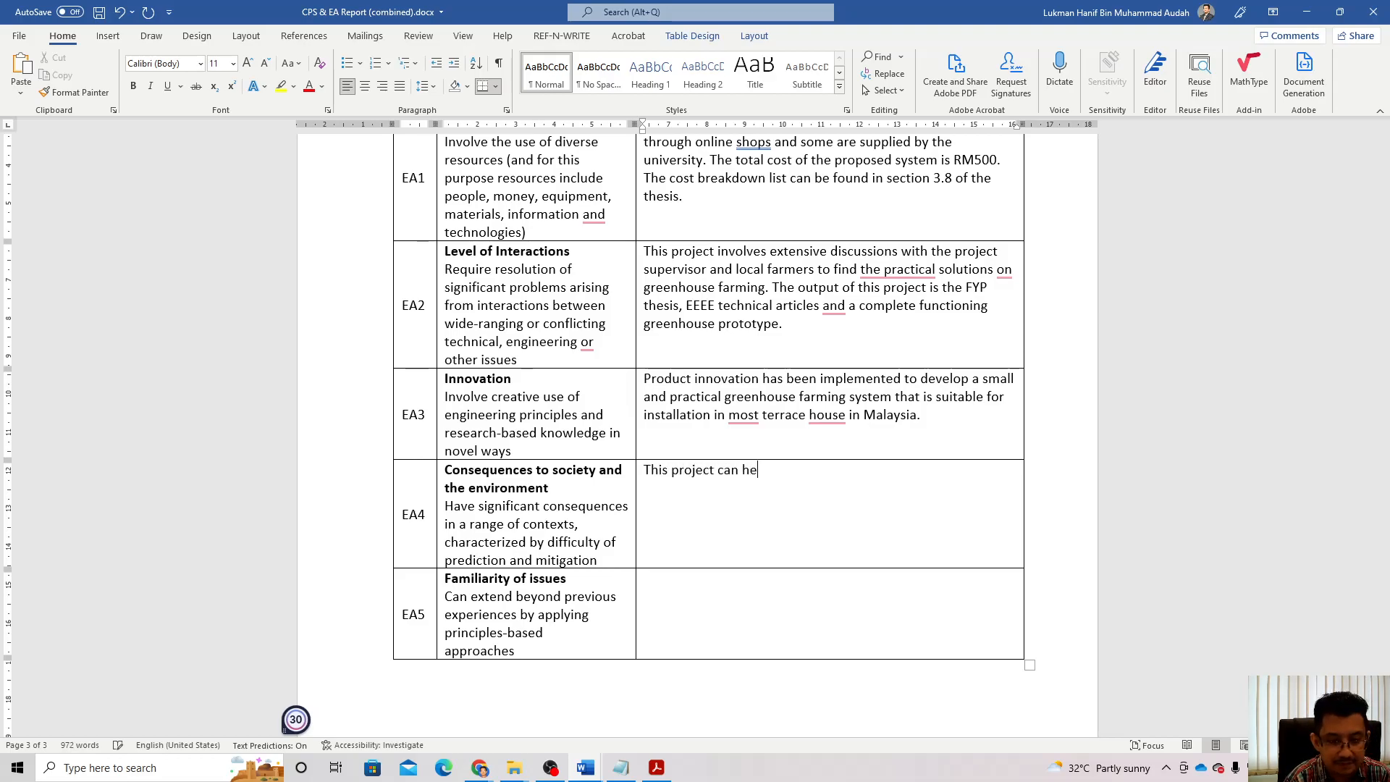
text(lp to grow )
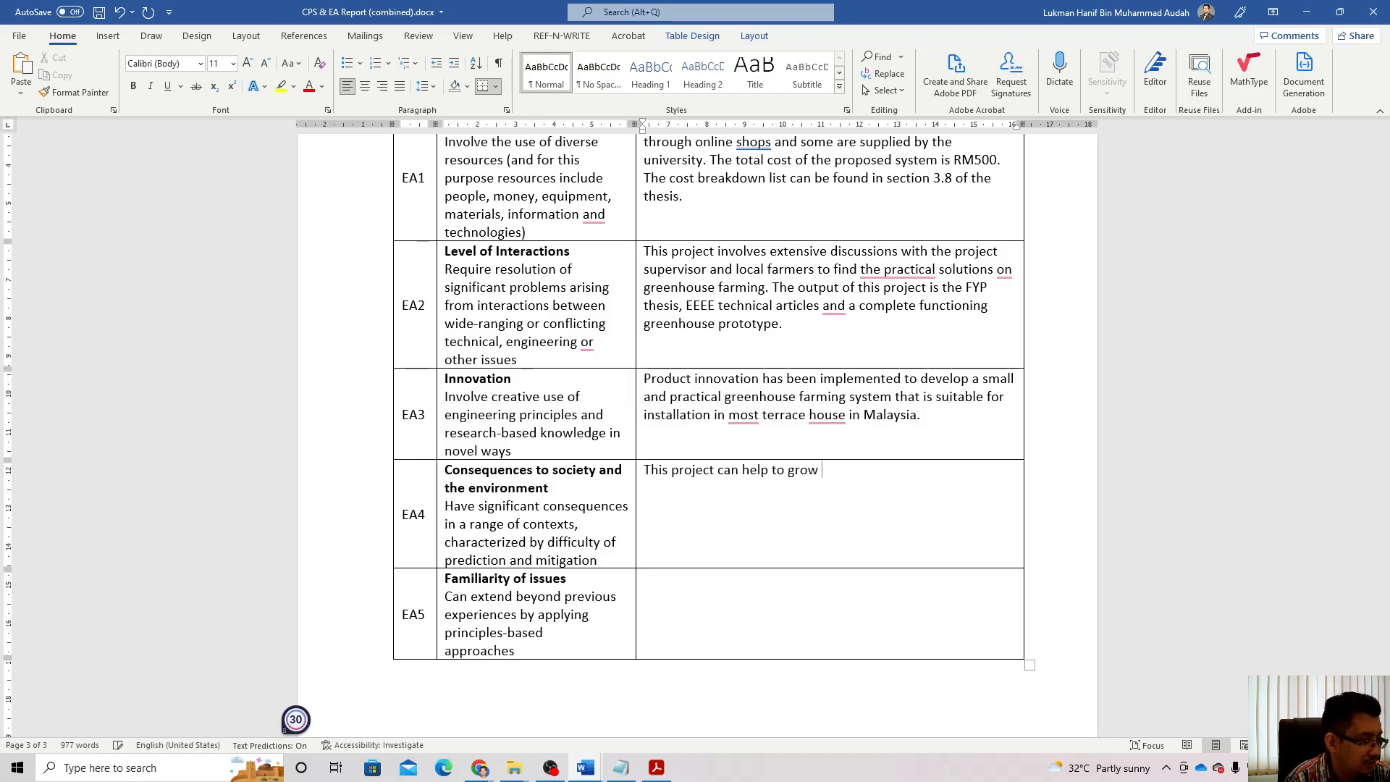
text(vegeta)
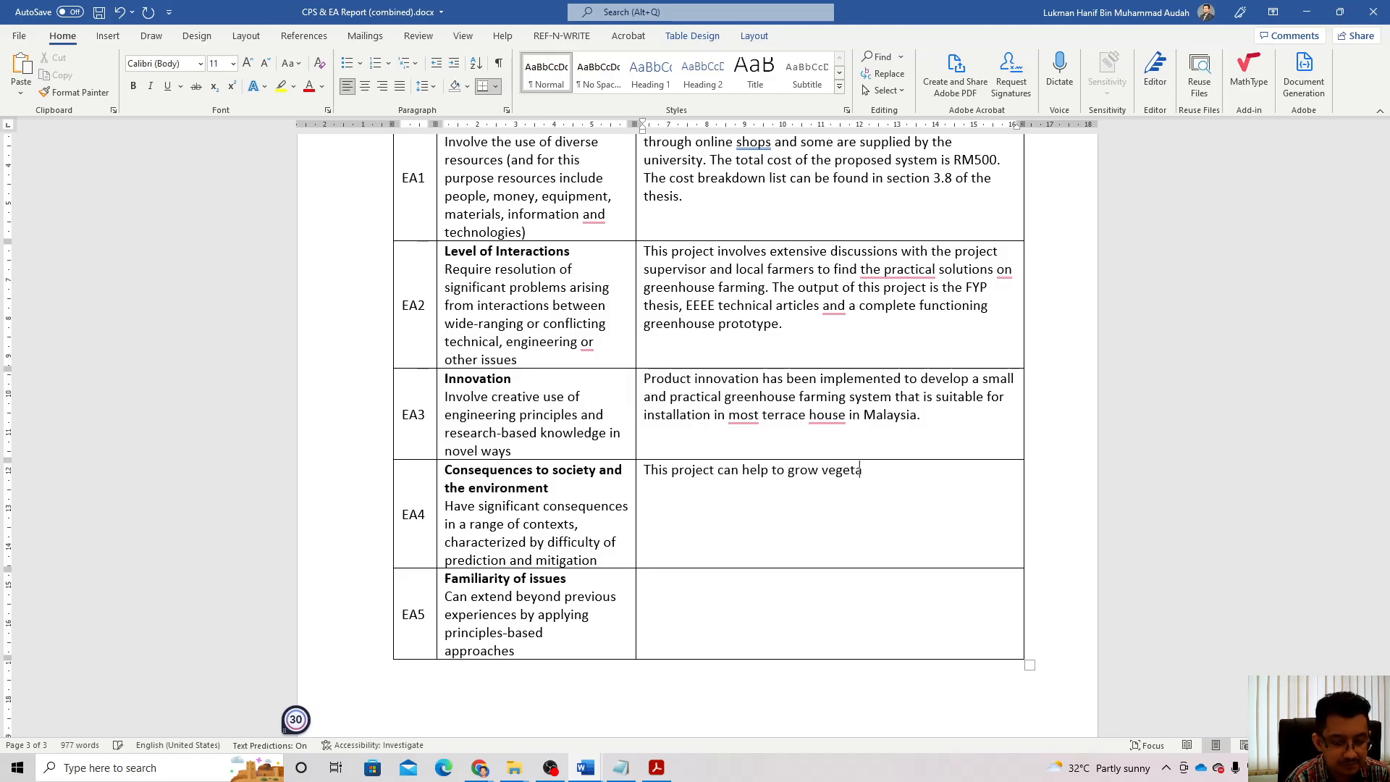
text(bles and)
key(BackSpace)
key(BackSpace)
key(BackSpace)
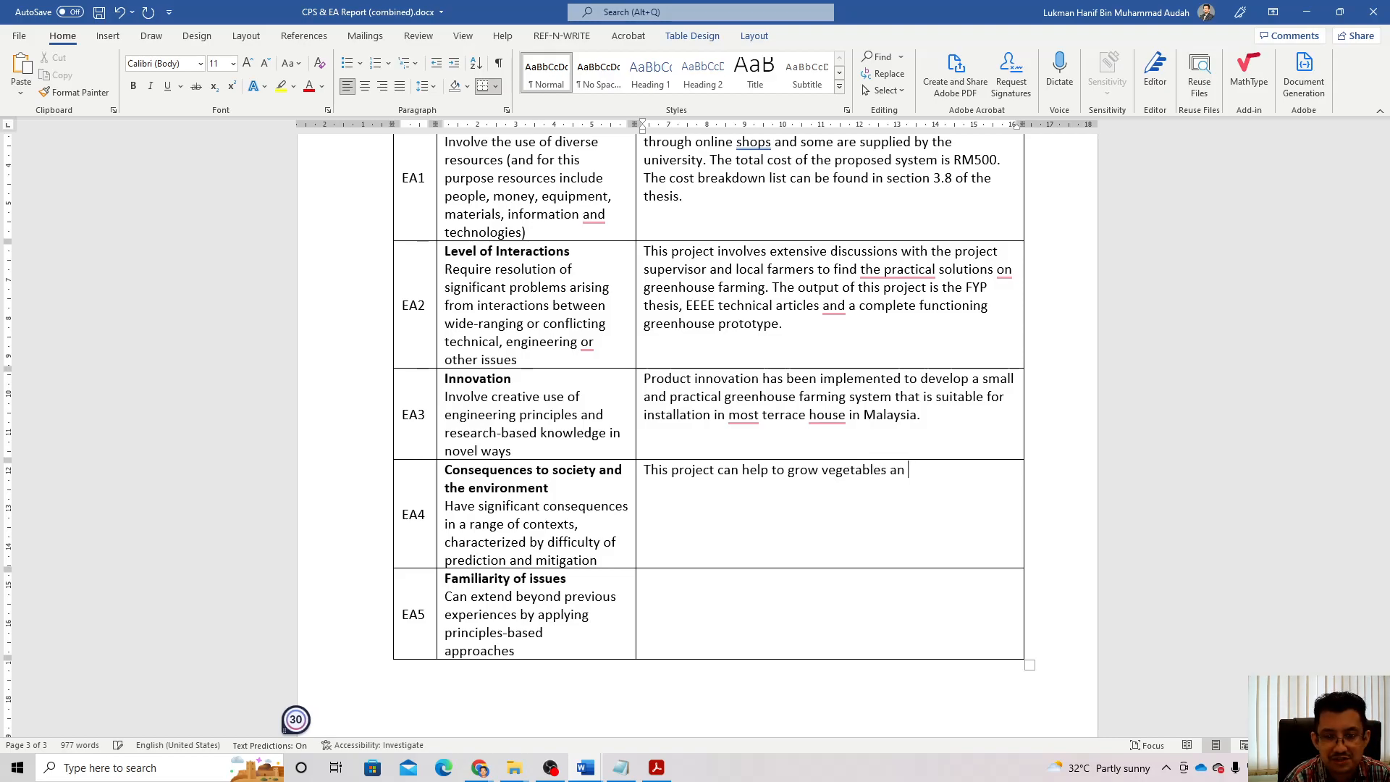
text(efficiently )
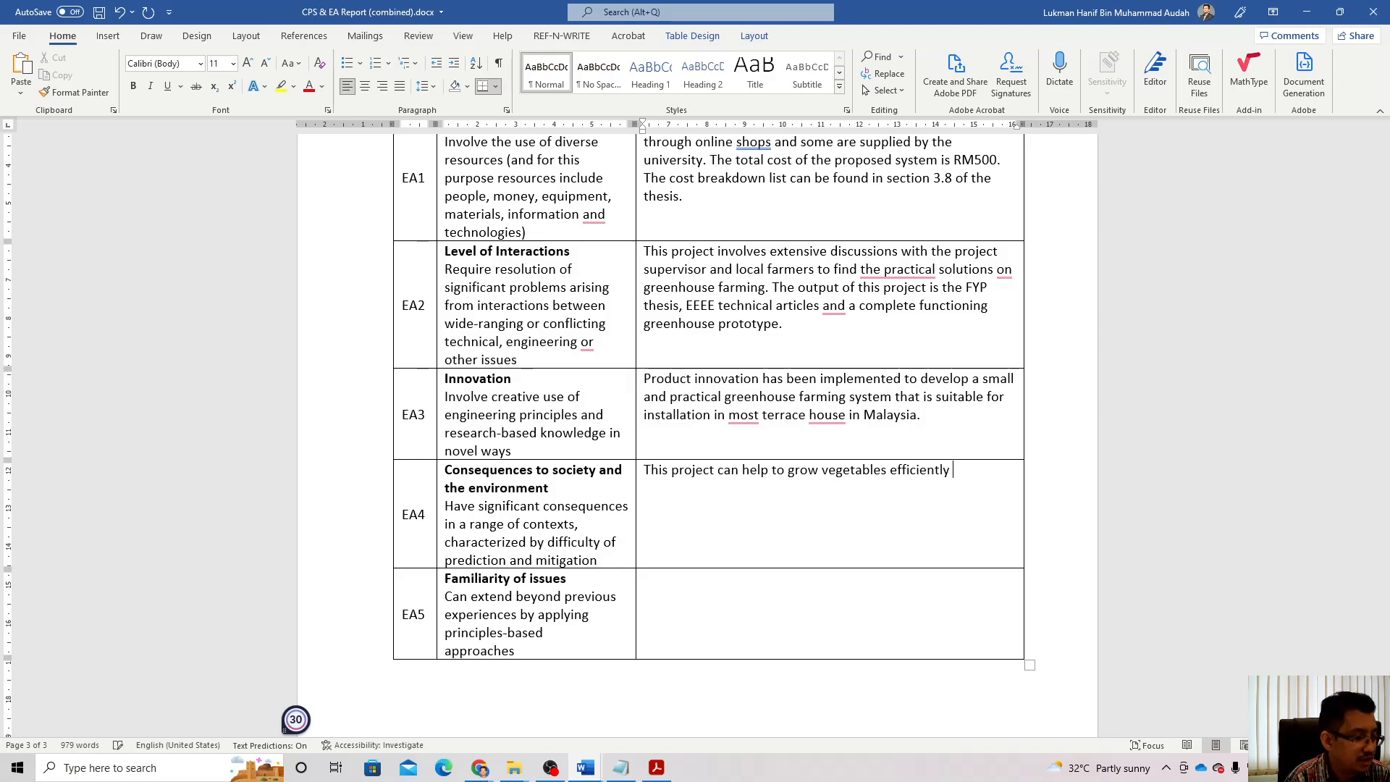
text(a)
text(t h)
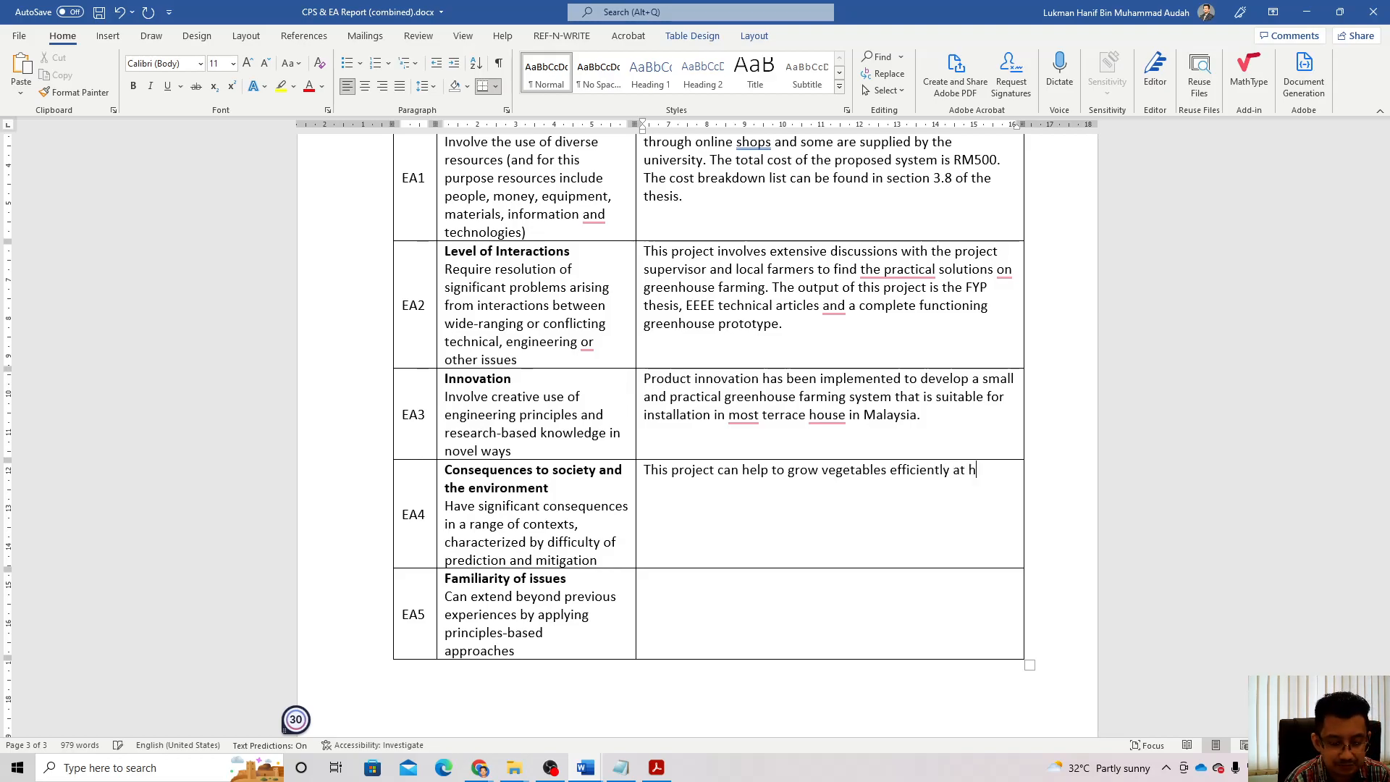
text(ome and p)
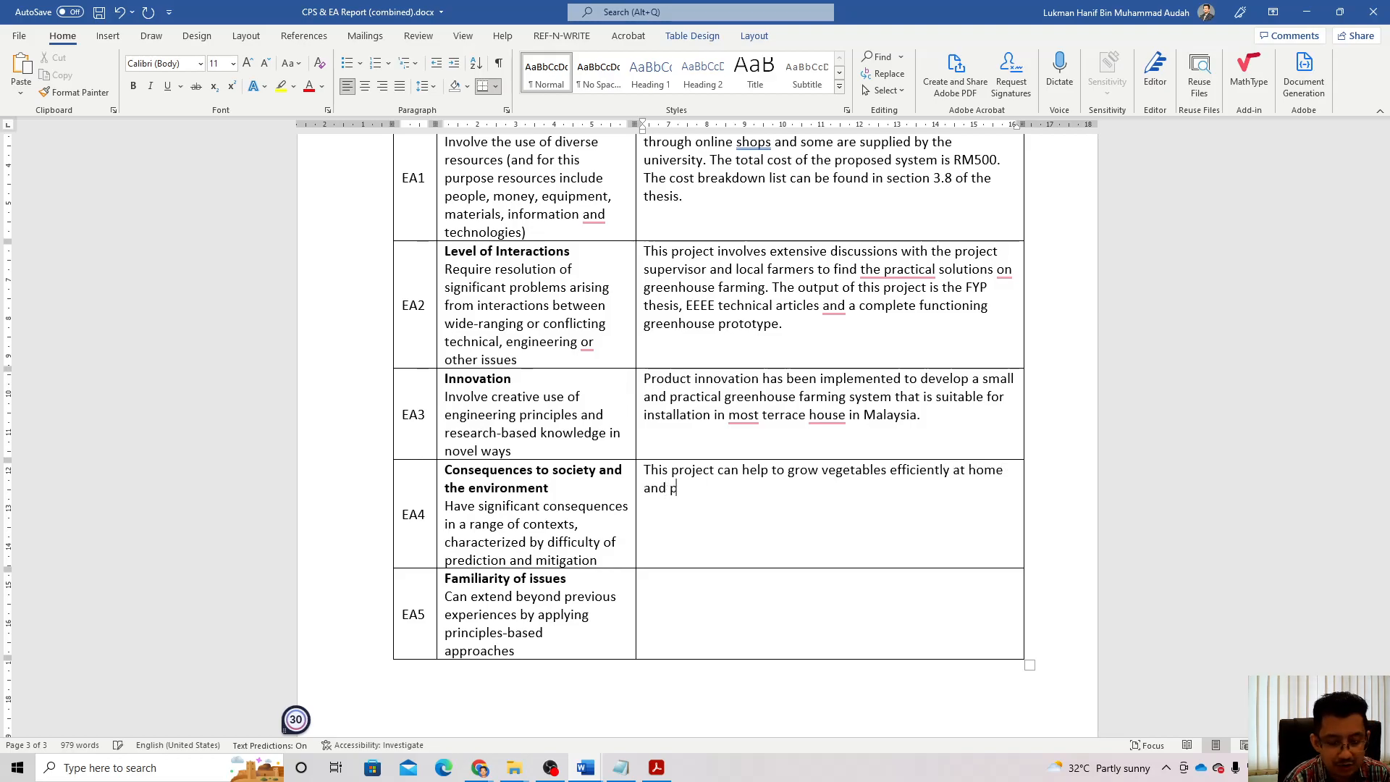
text(roduce )
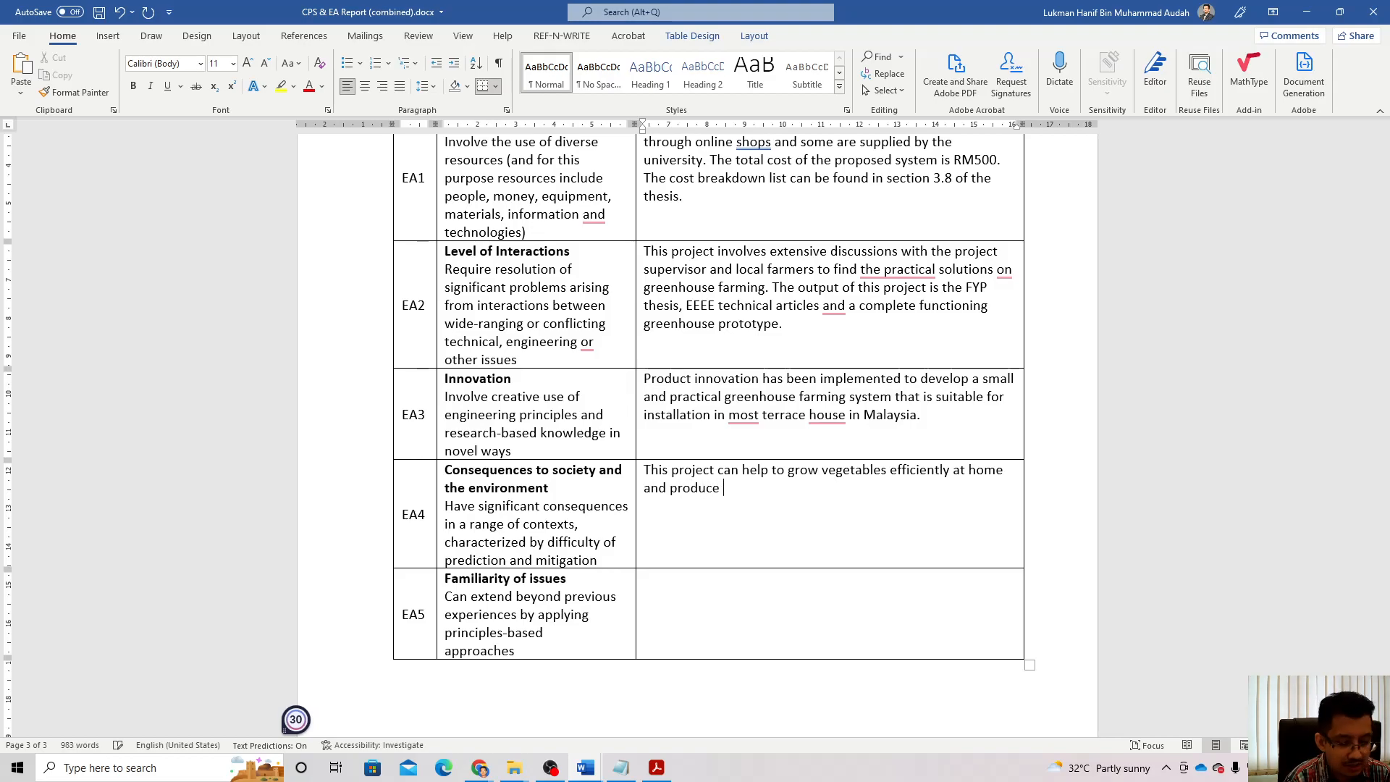
text(healthy )
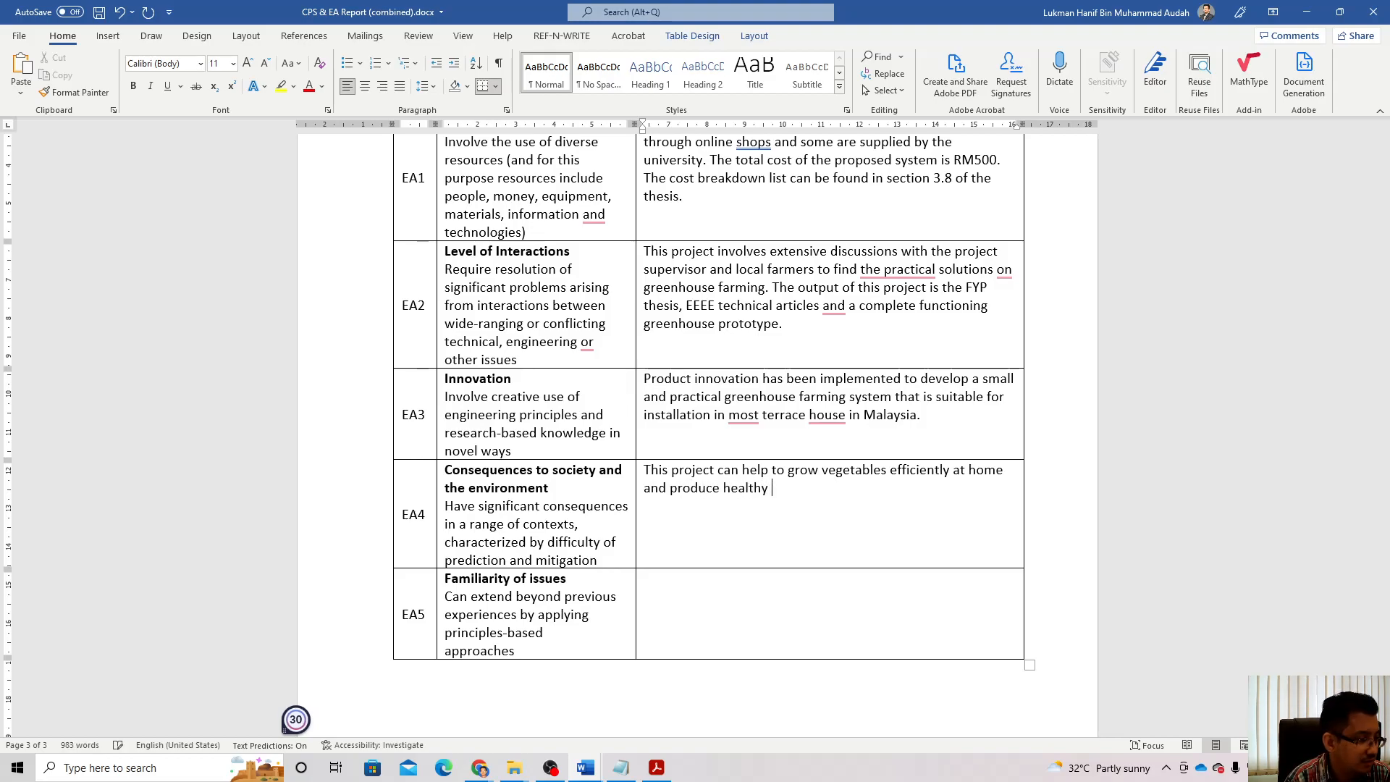
text(food)
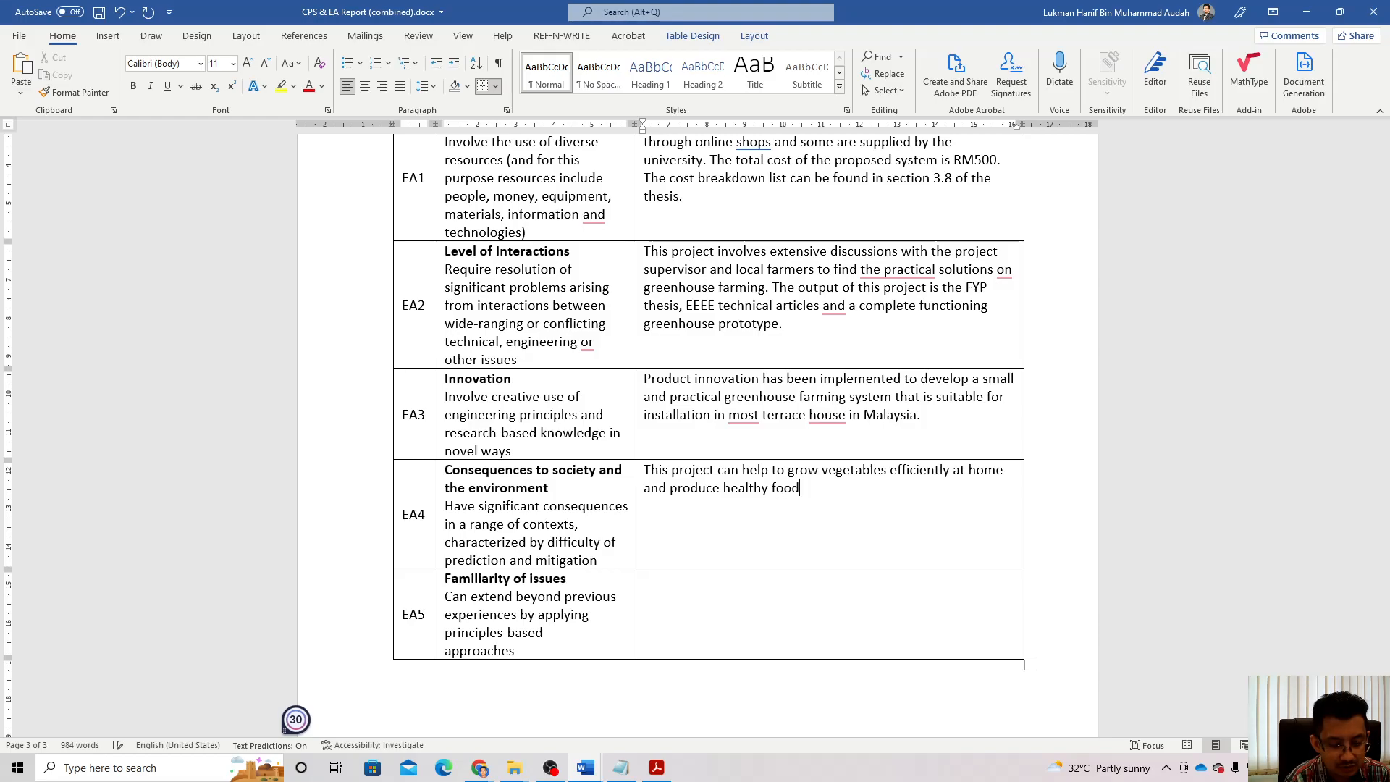
text( for living.)
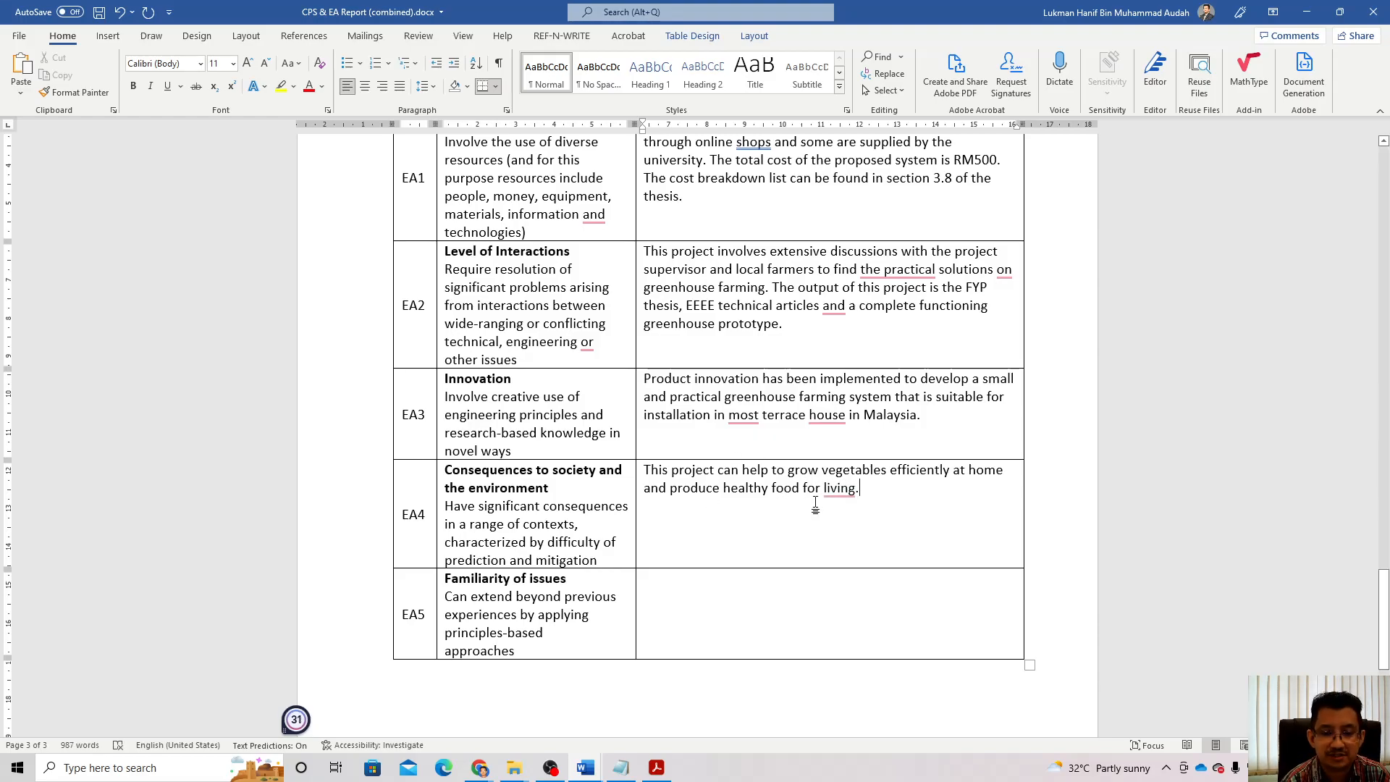
scroll(811, 536, down, 1)
click(788, 526)
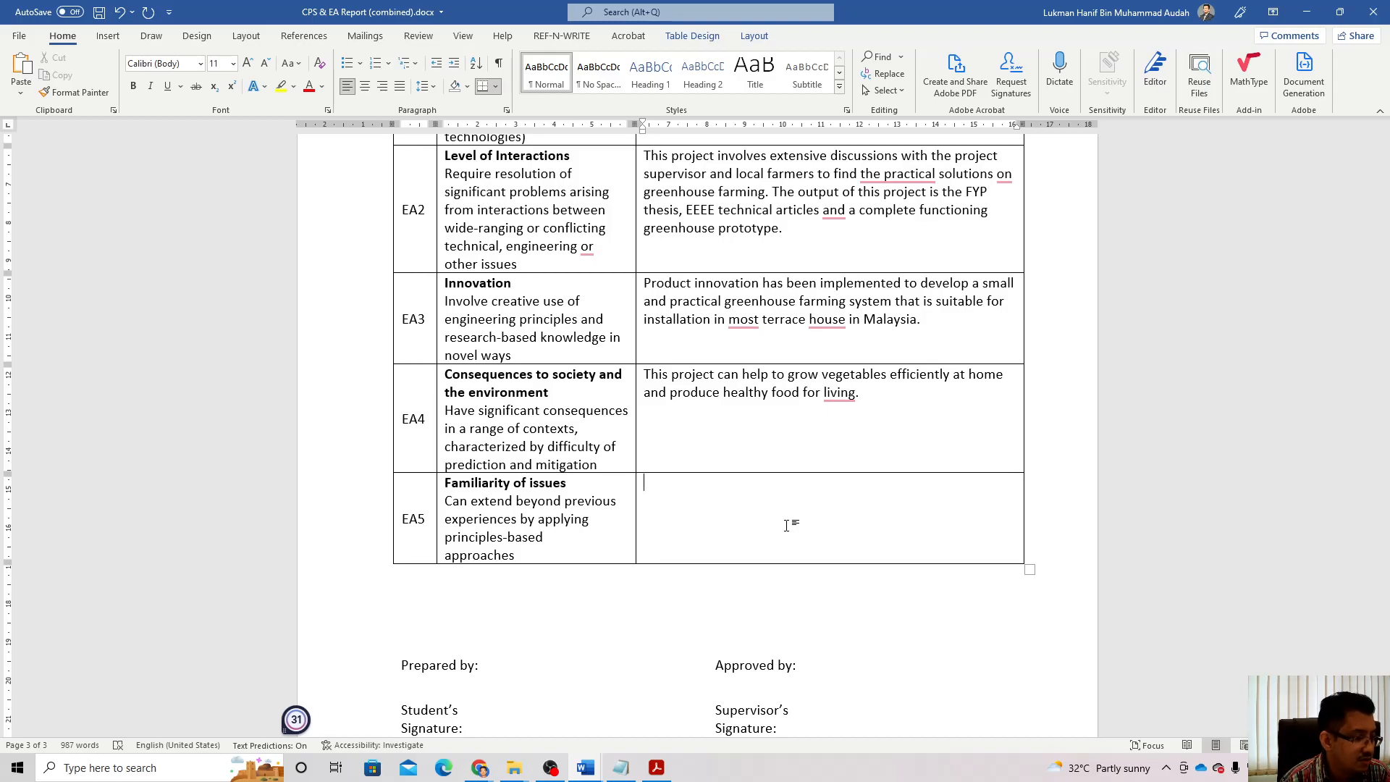
Step: Begin the EA5 text: 'The project involves significant challenges beyond what has been experienced in', fixing 'ivolves'
text(T)
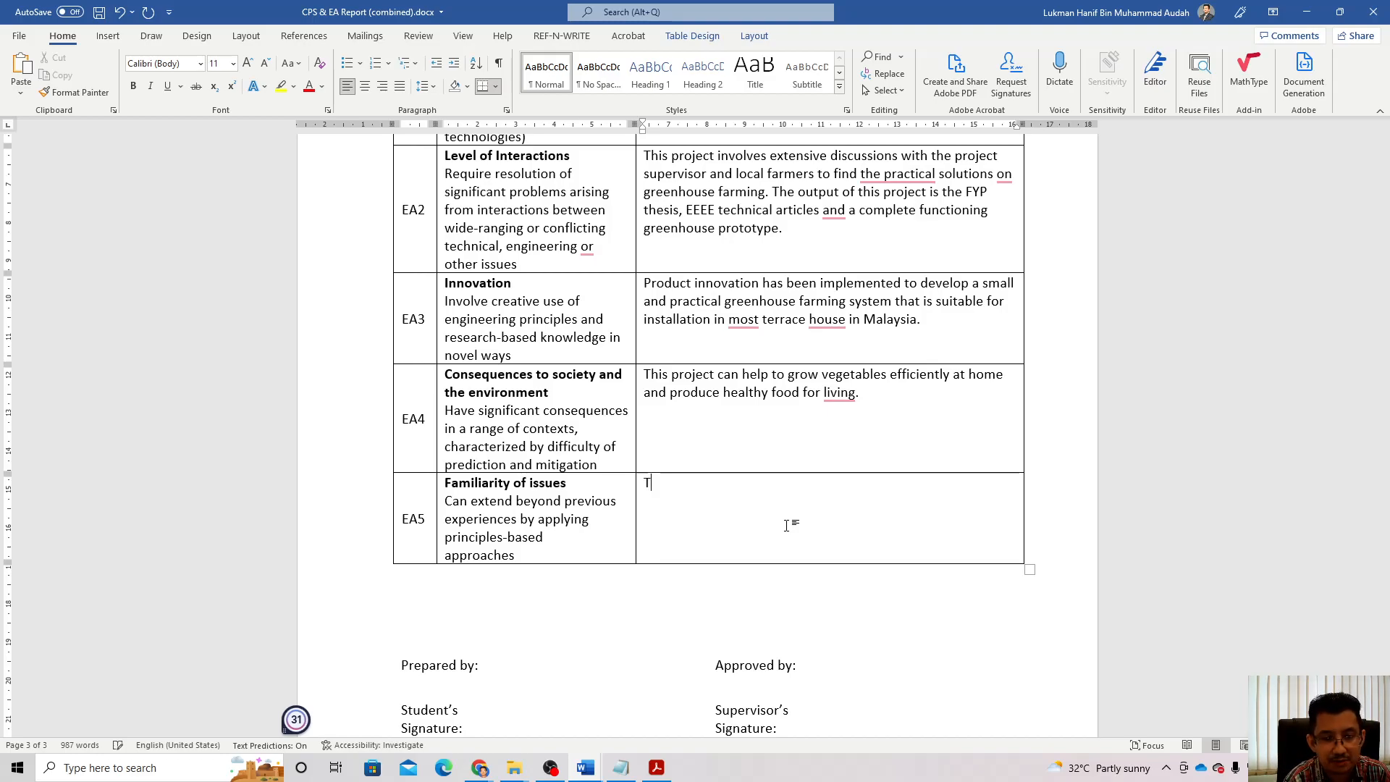
text(he project)
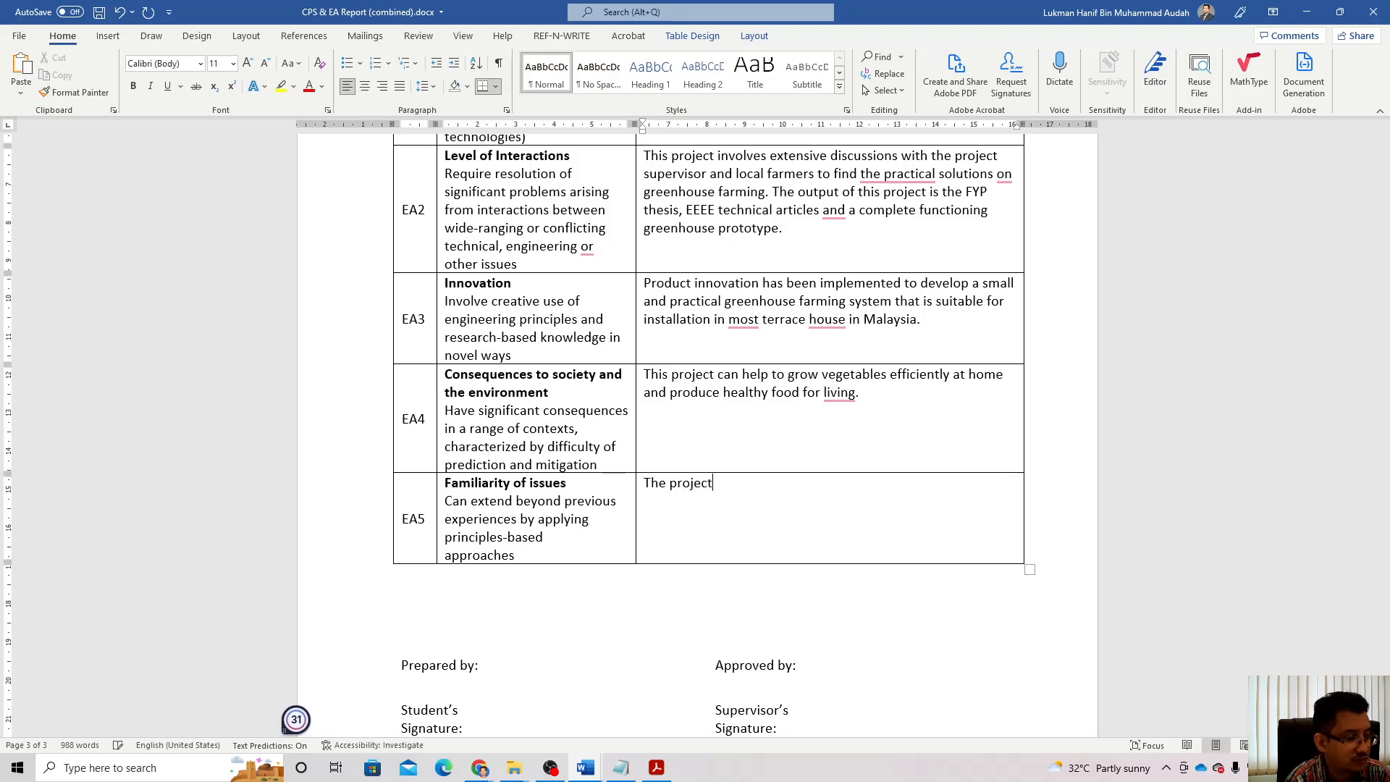
text( ivol)
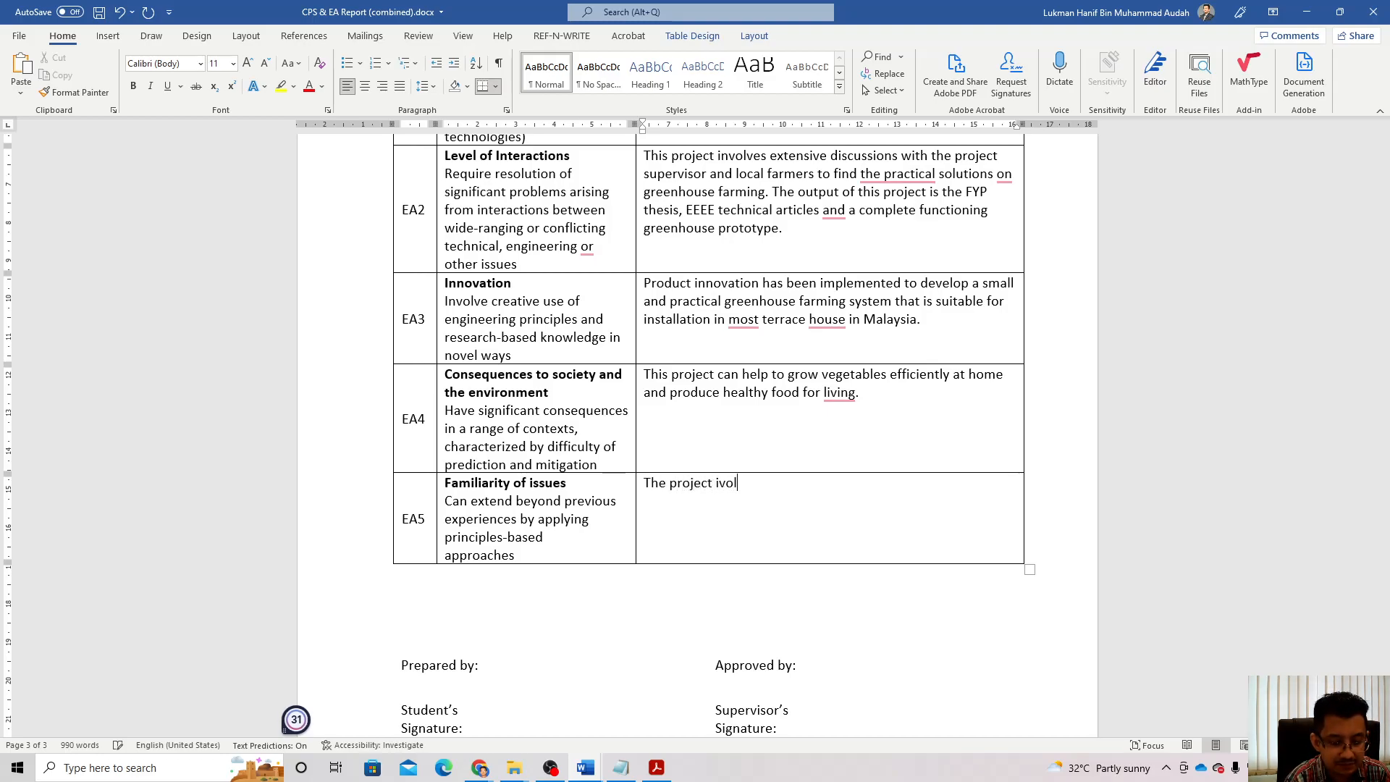
text(ves si)
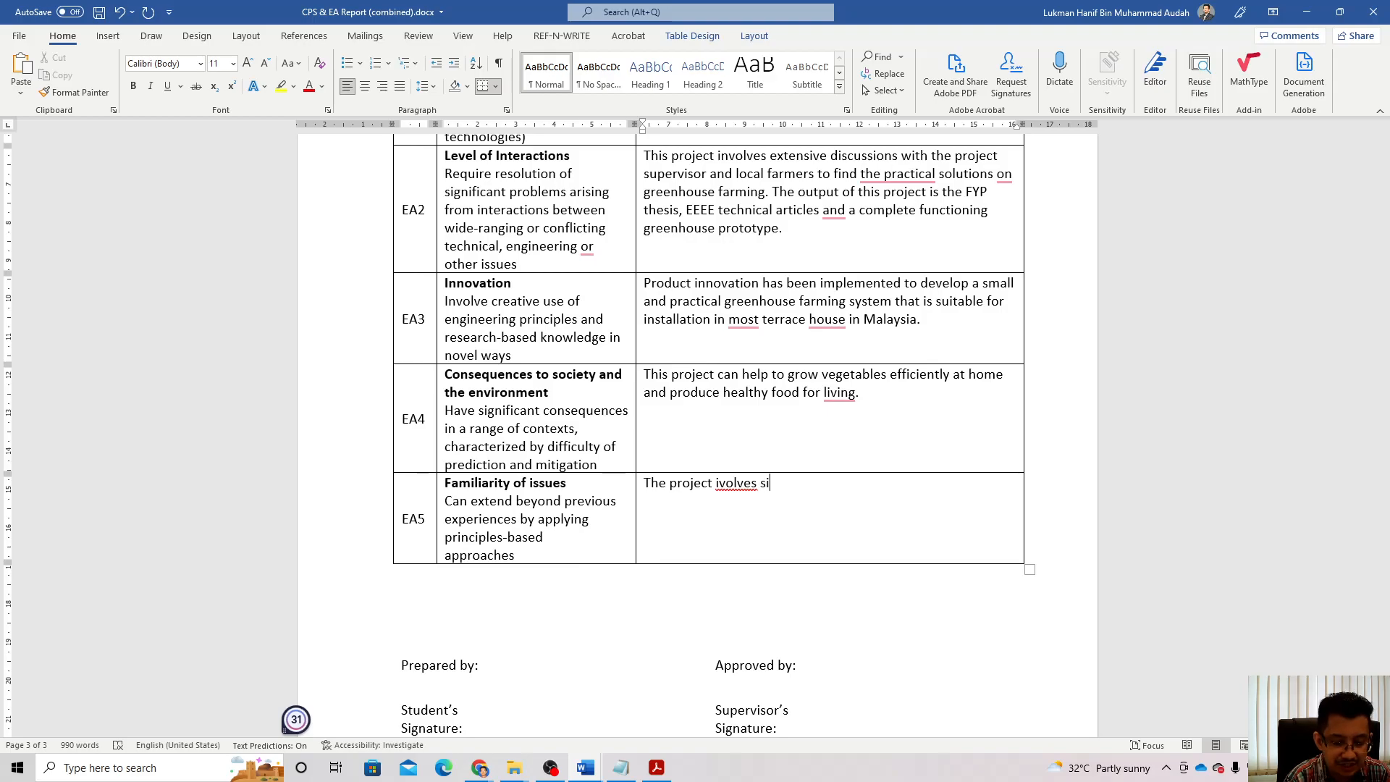
text(gnificant)
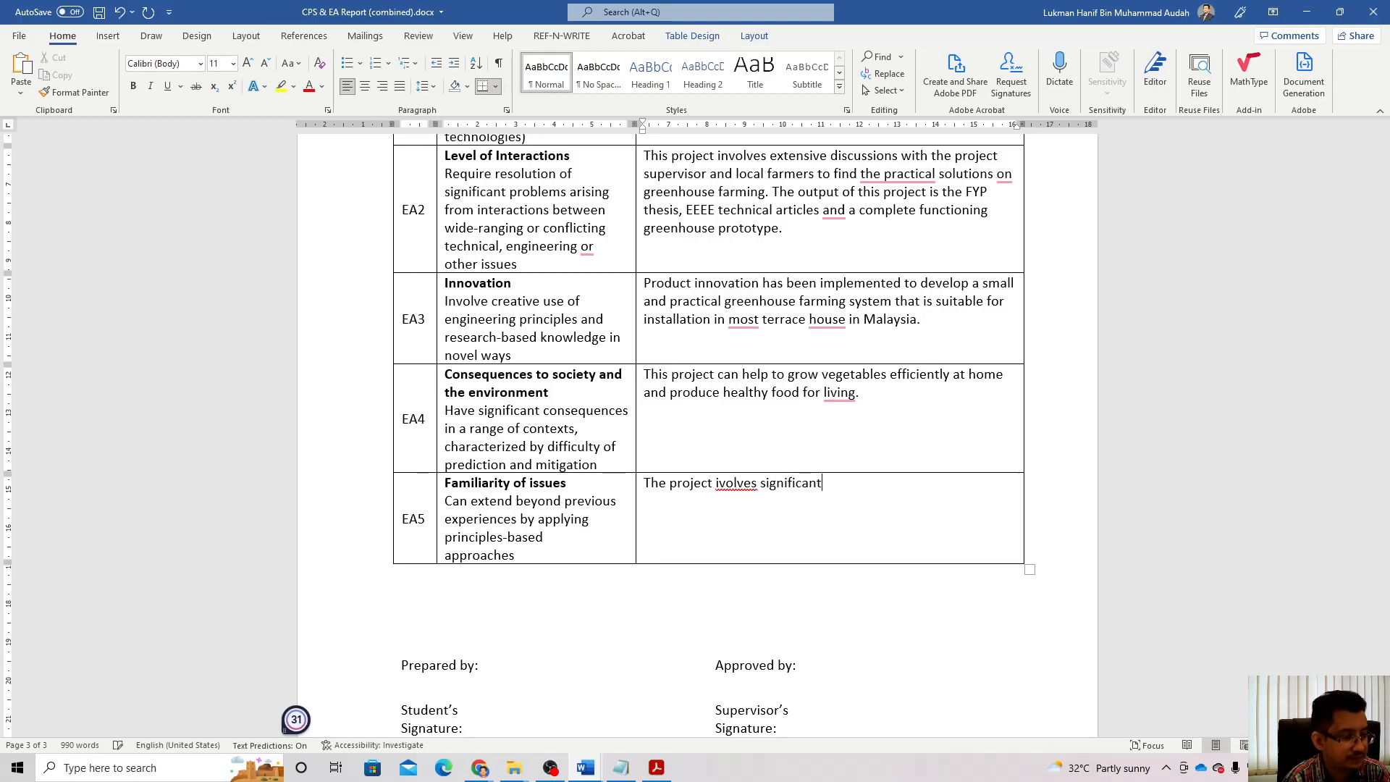
text( challe)
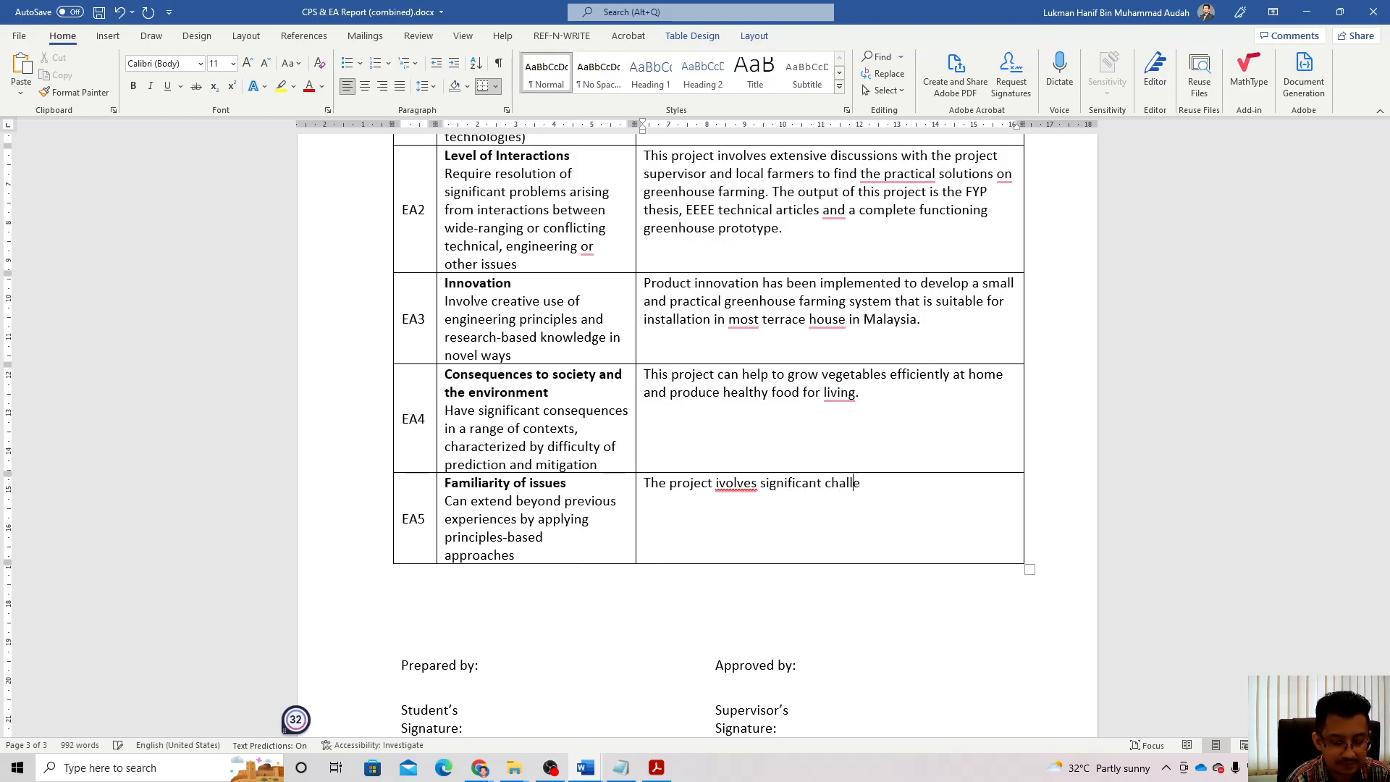
text(nges be)
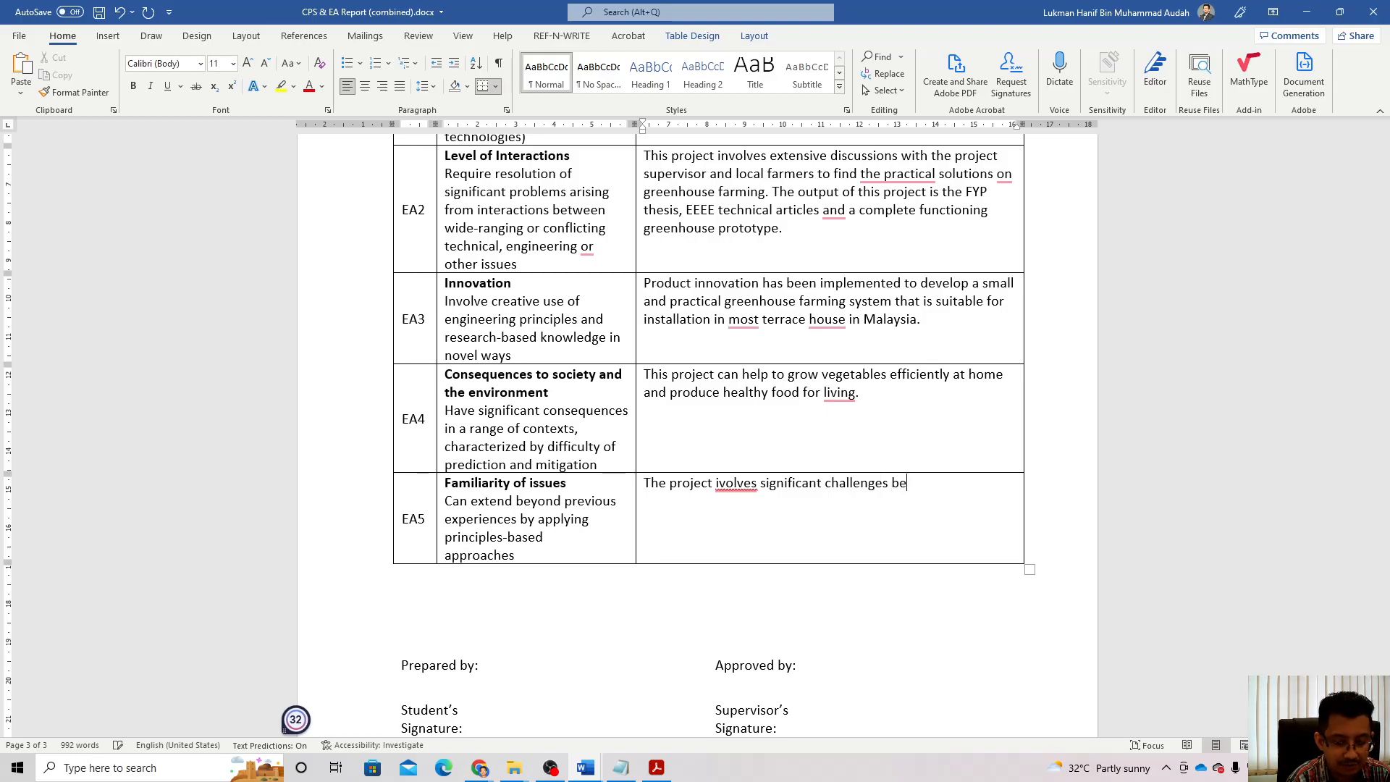
text(yond )
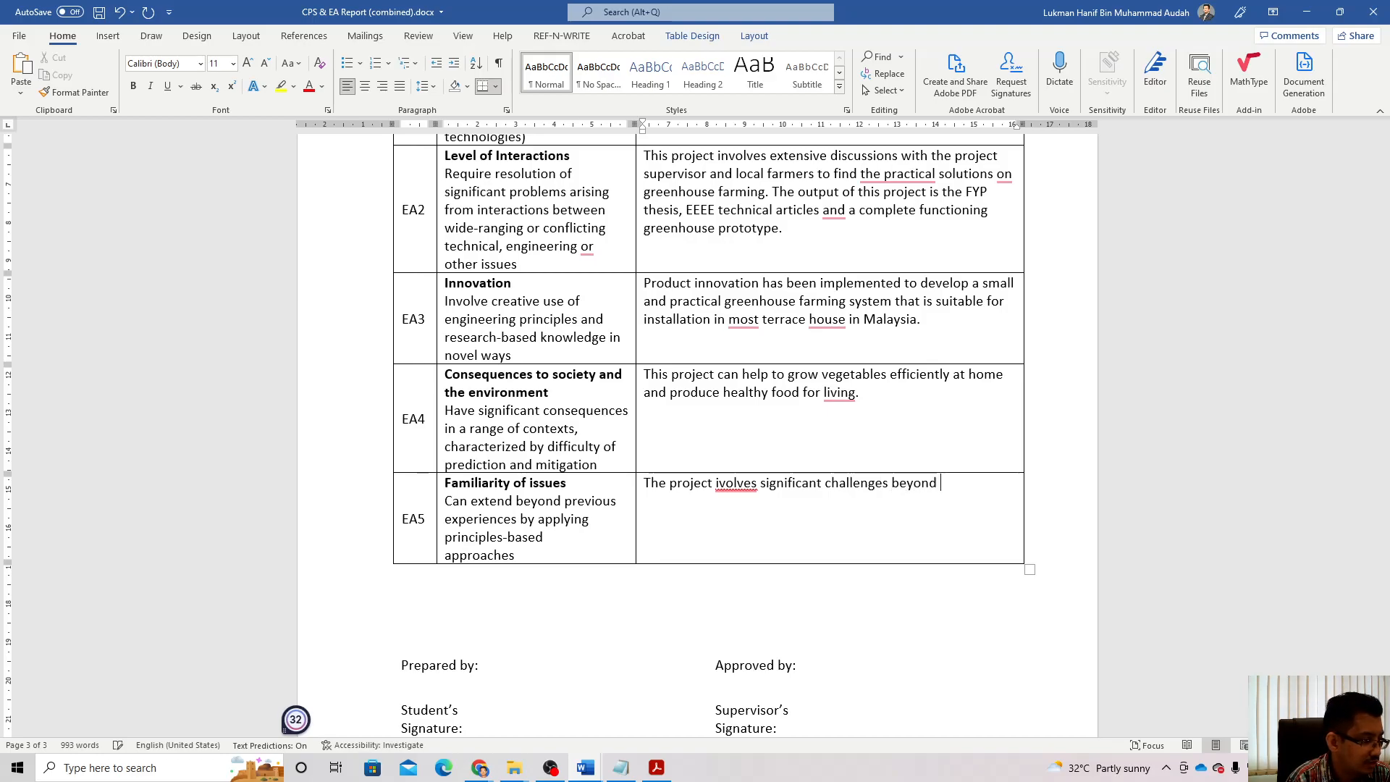
text(what has )
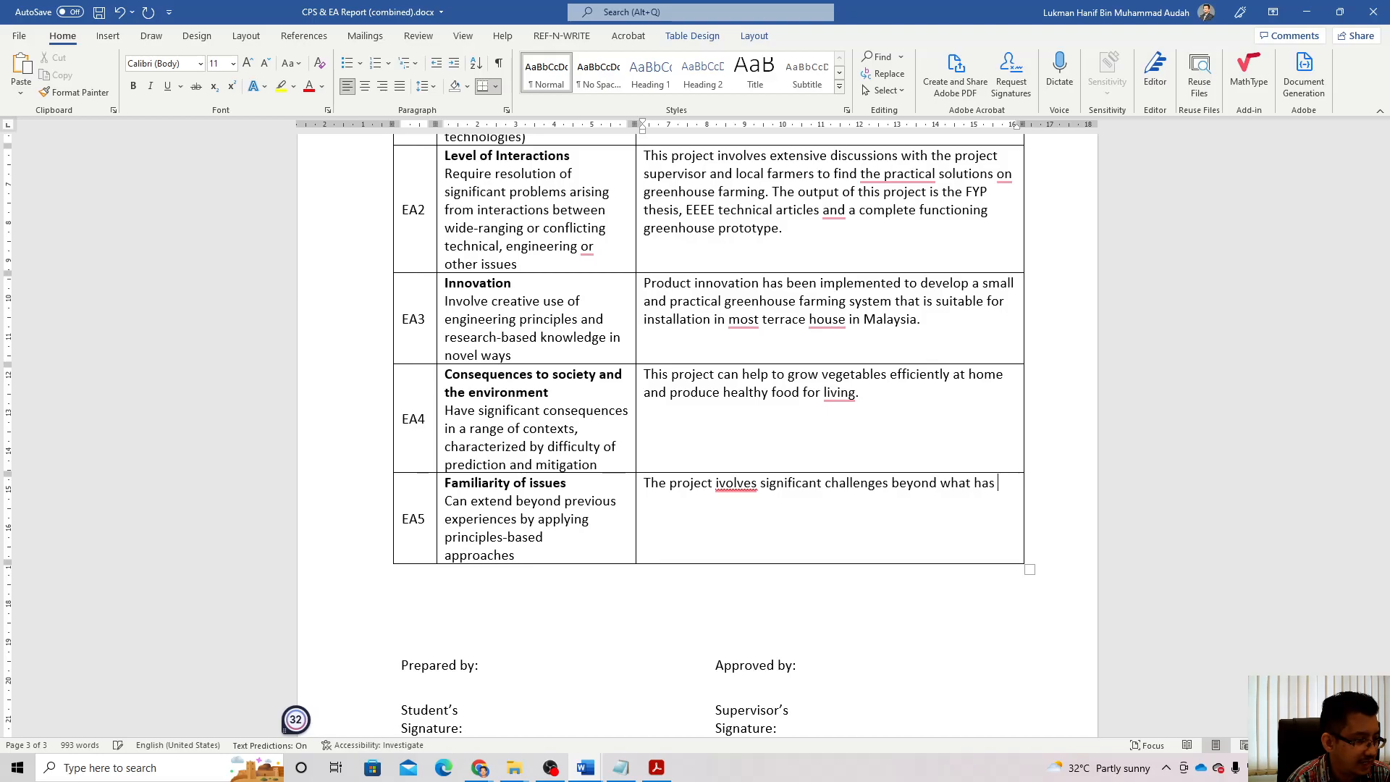
text(been experienc)
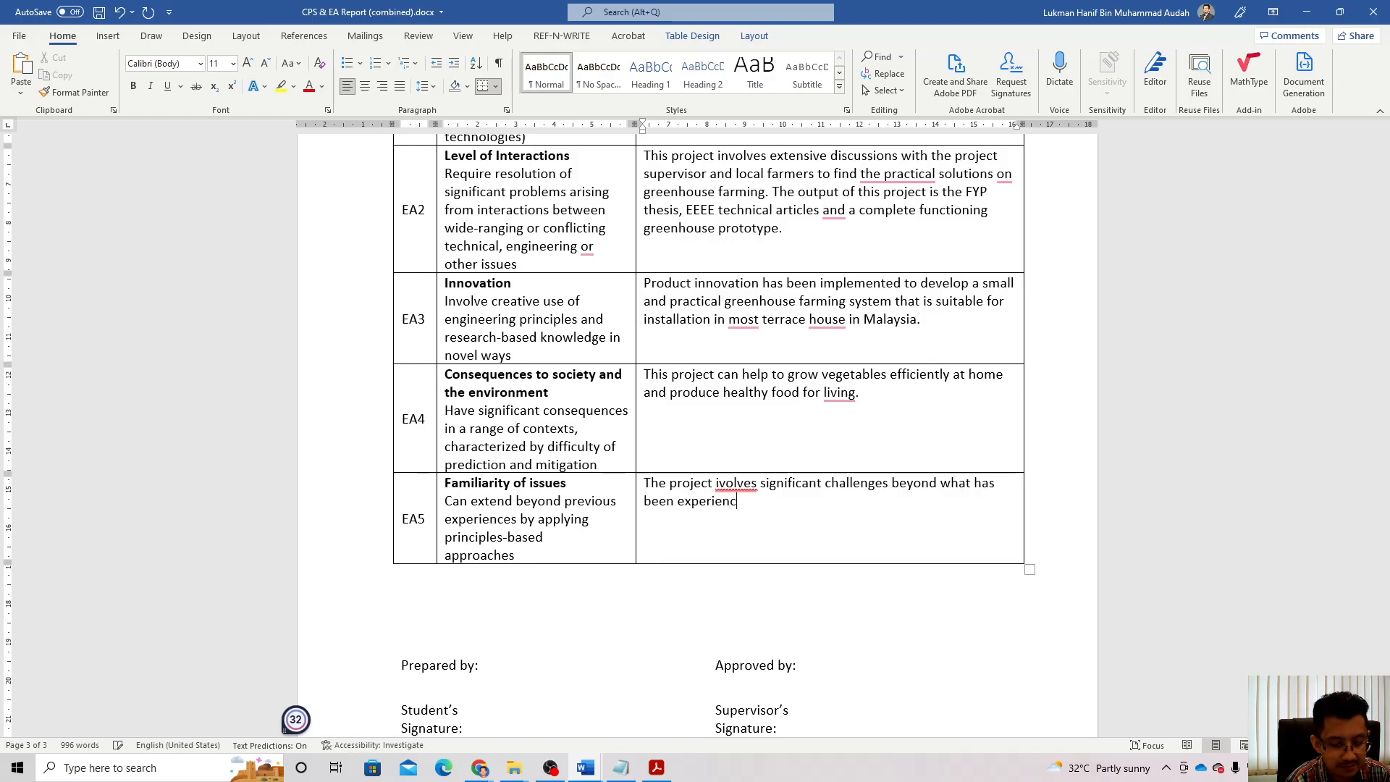
text(ed ui)
key(BackSpace)
key(BackSpace)
text(in)
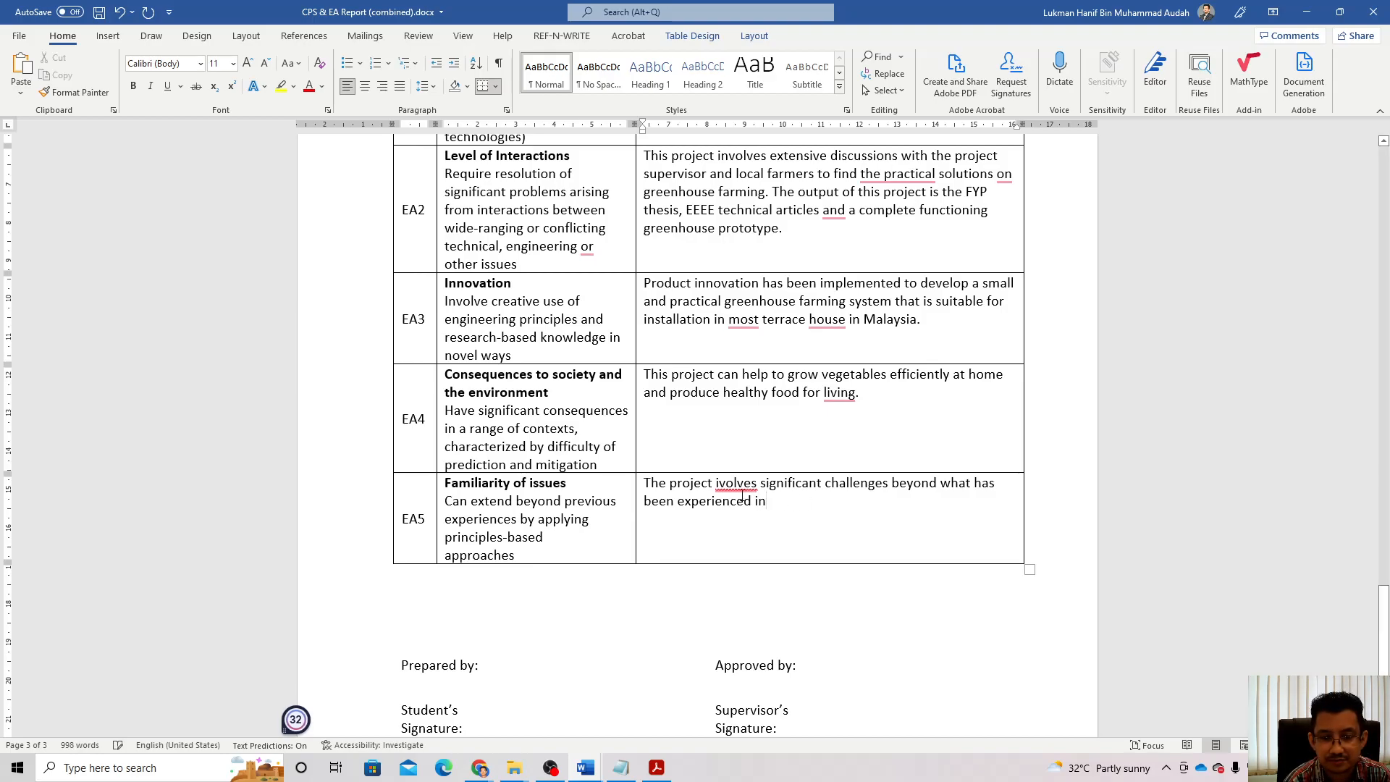
right_click(735, 484)
click(732, 546)
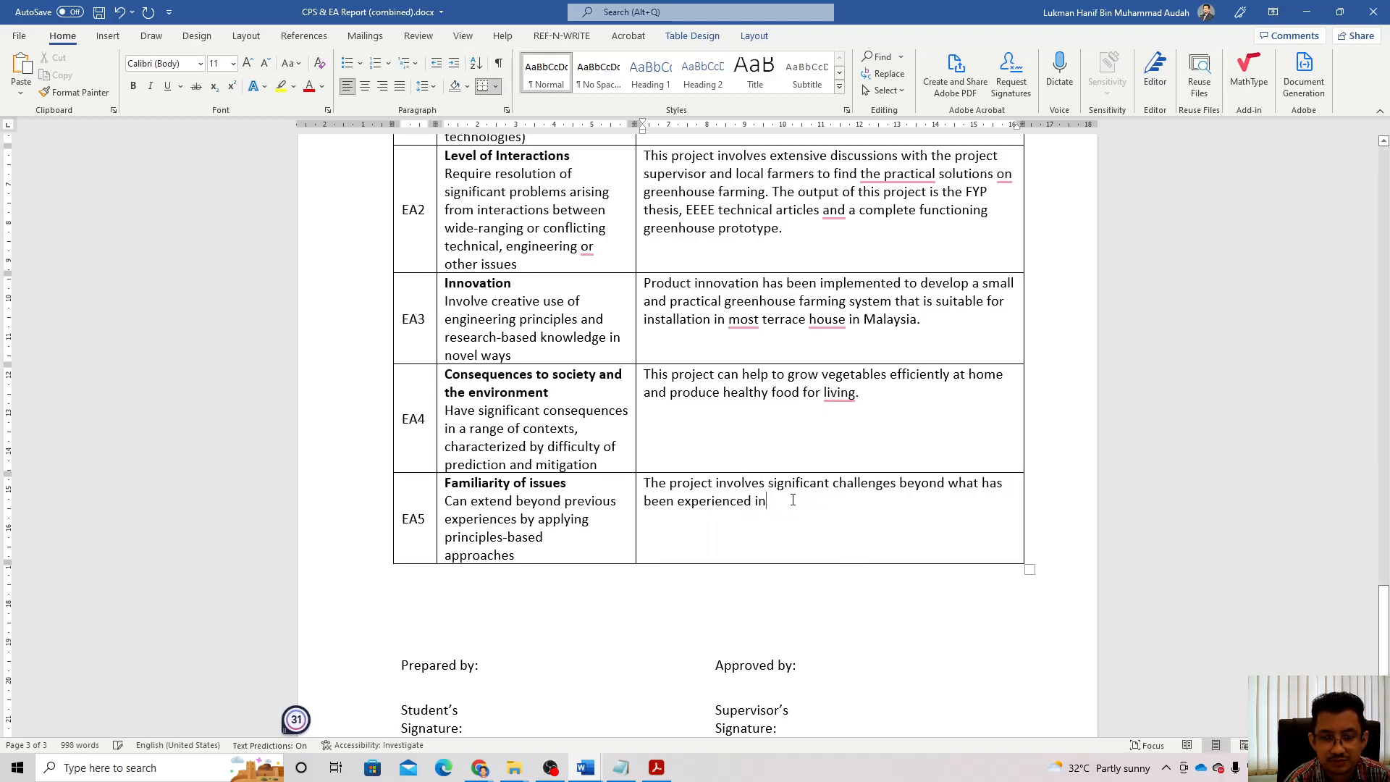
Step: Finish EA5 with other courses' projects and the technical knowledge and project management skills sentence, correcting 'processes'
text(proj)
text(/assignmen)
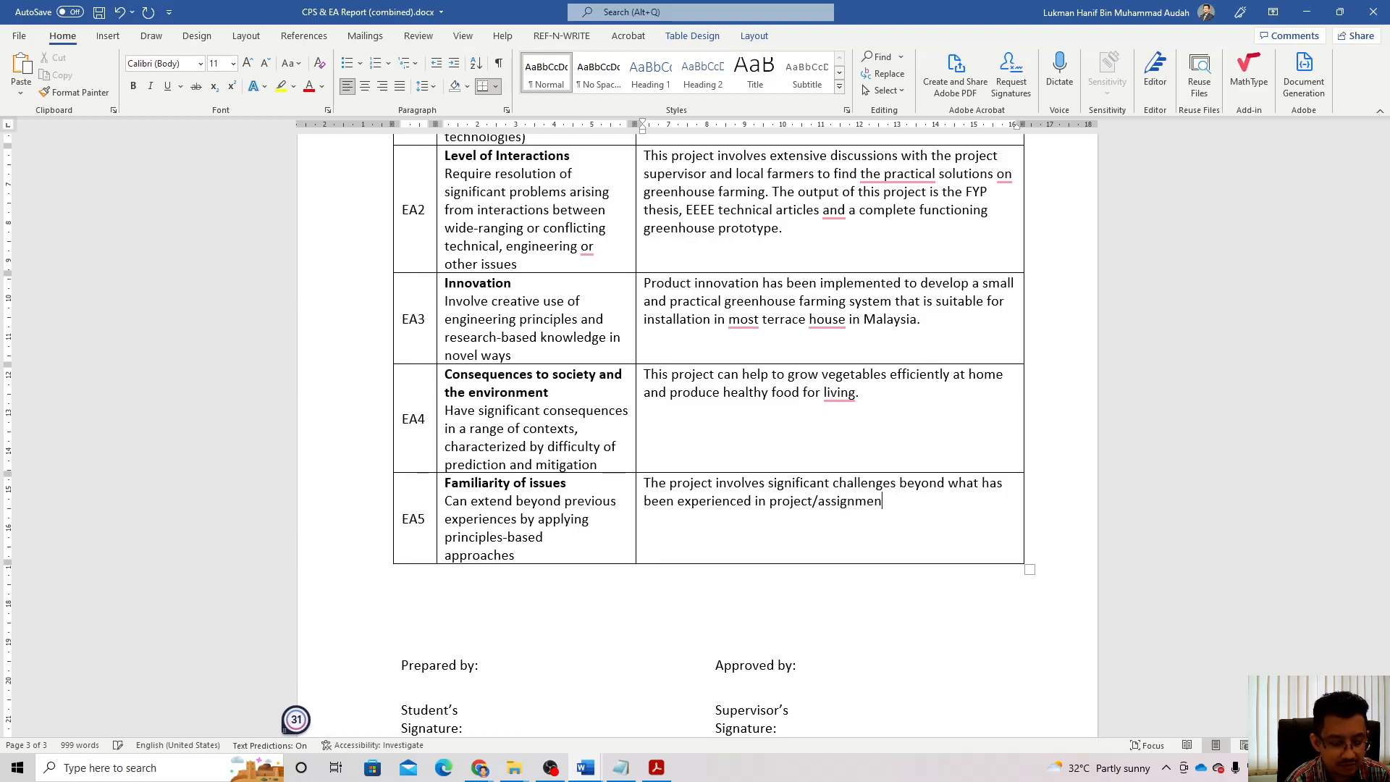
text(t of )
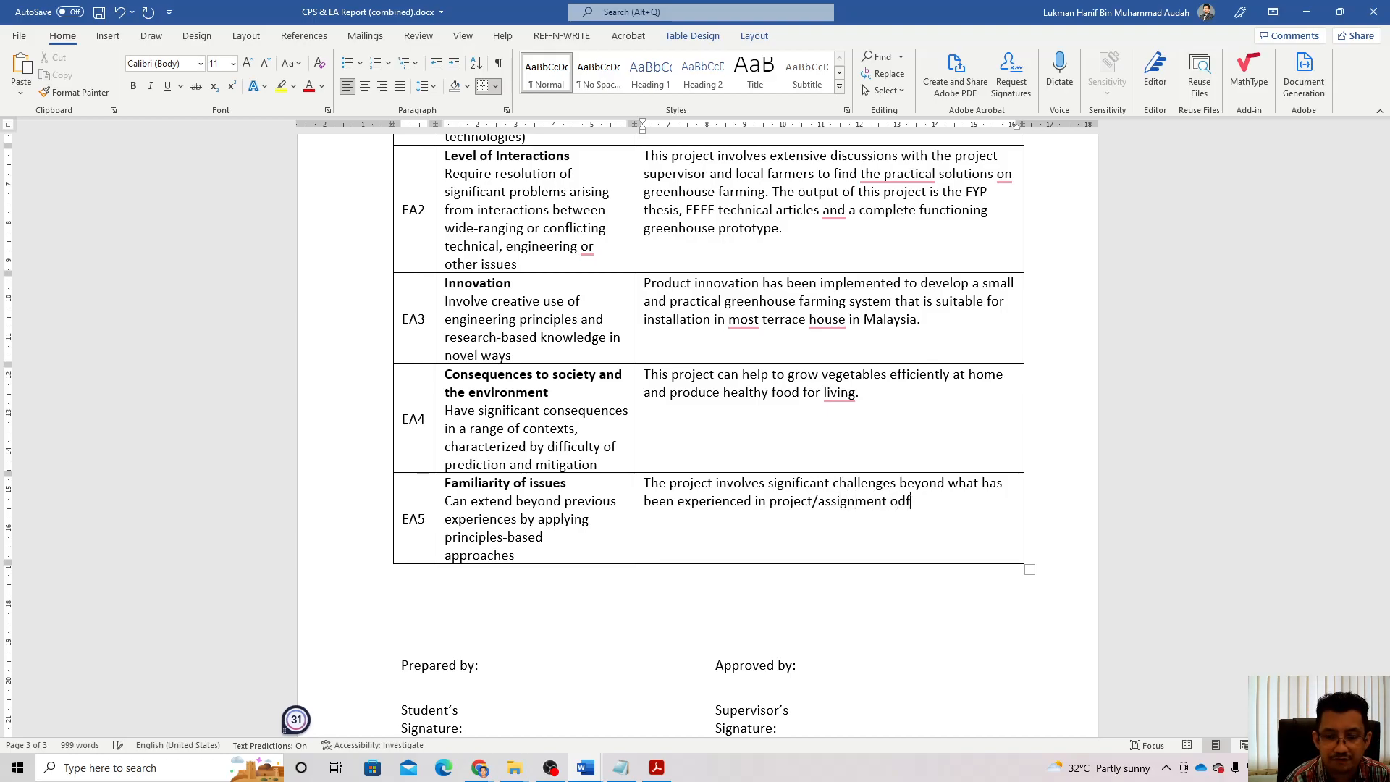
text(other courses.)
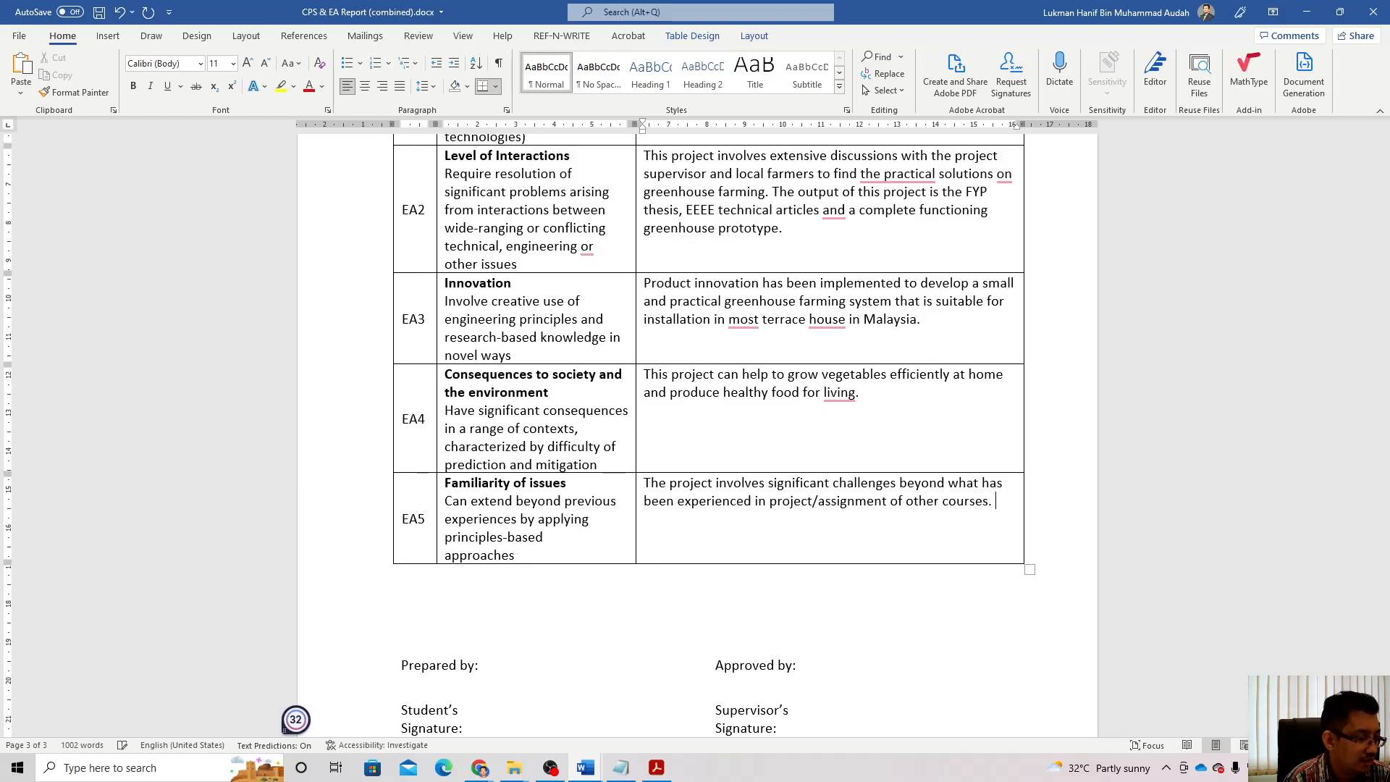
text( Technical knowledge and effecti)
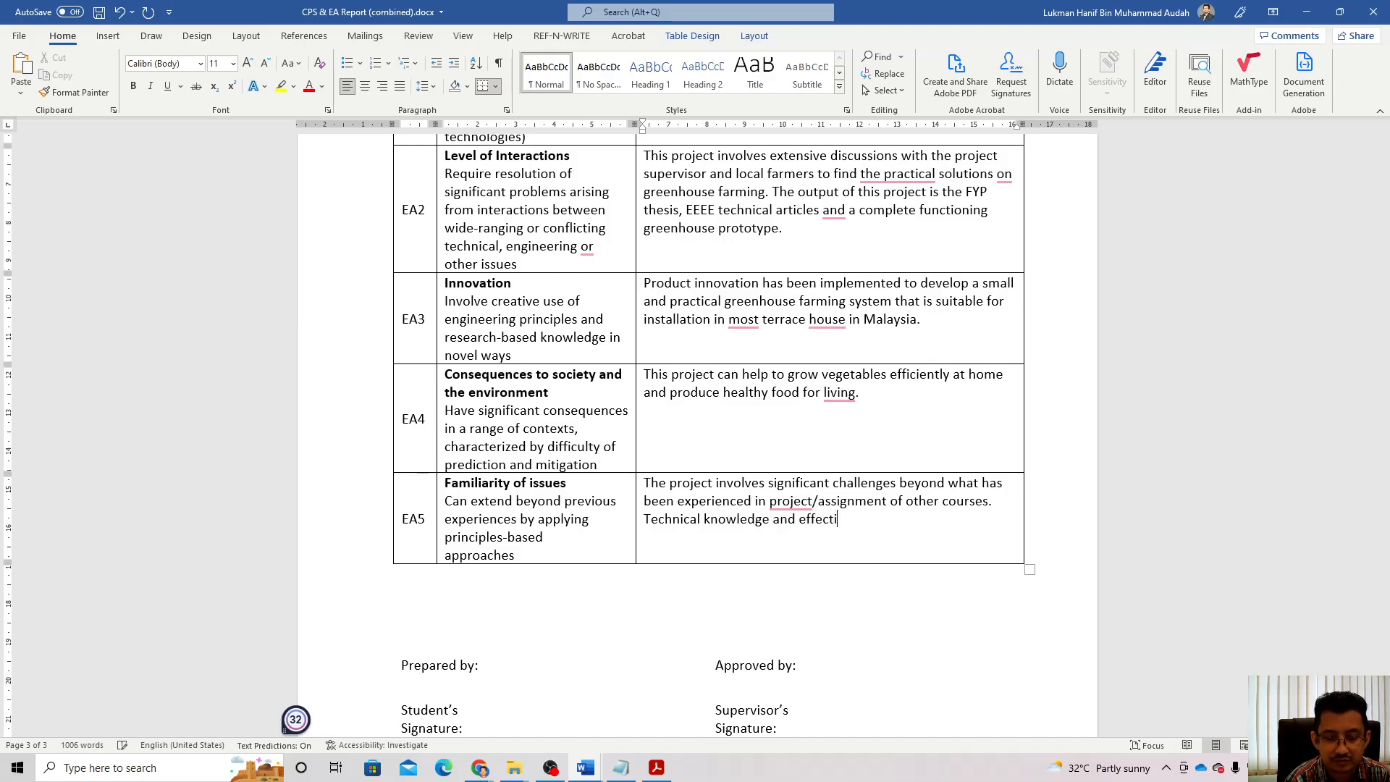
text(ve project managemen)
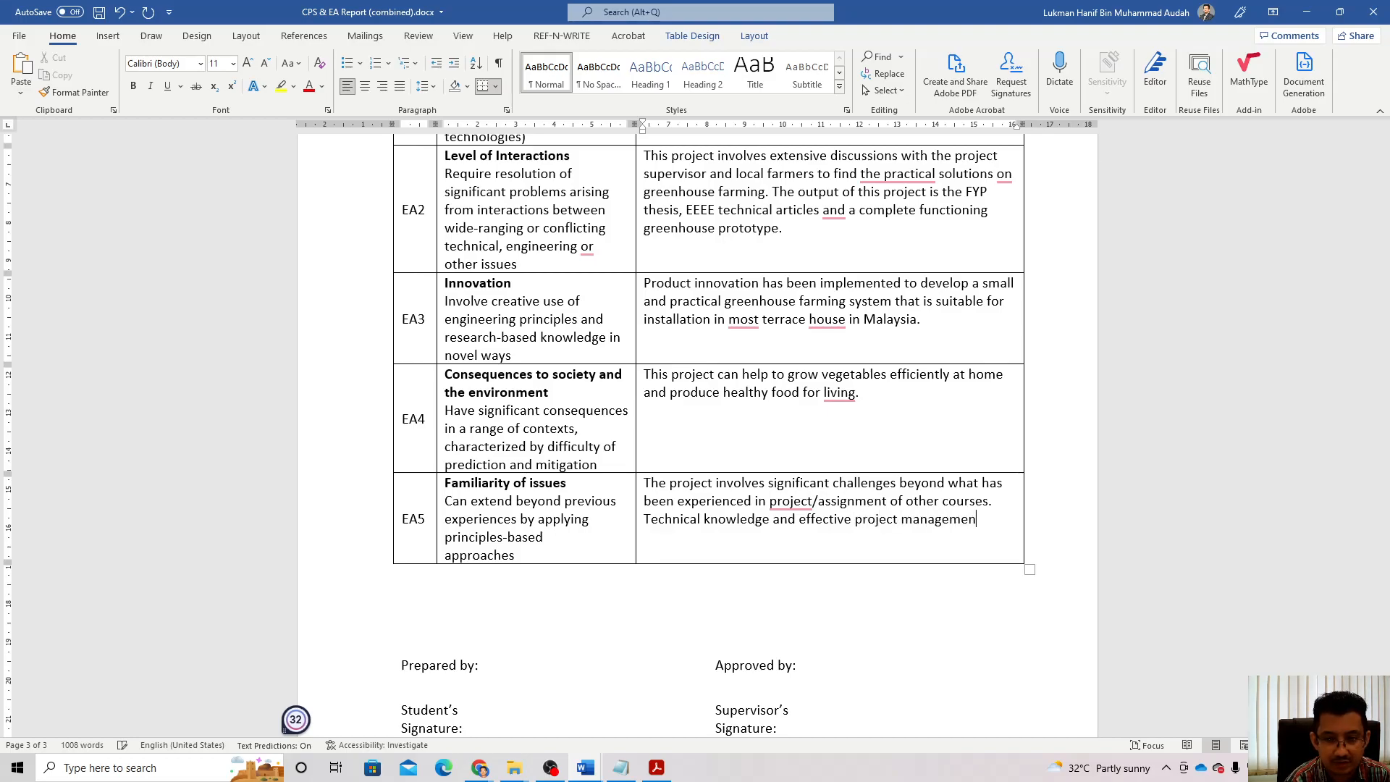
text(t )
text(sk)
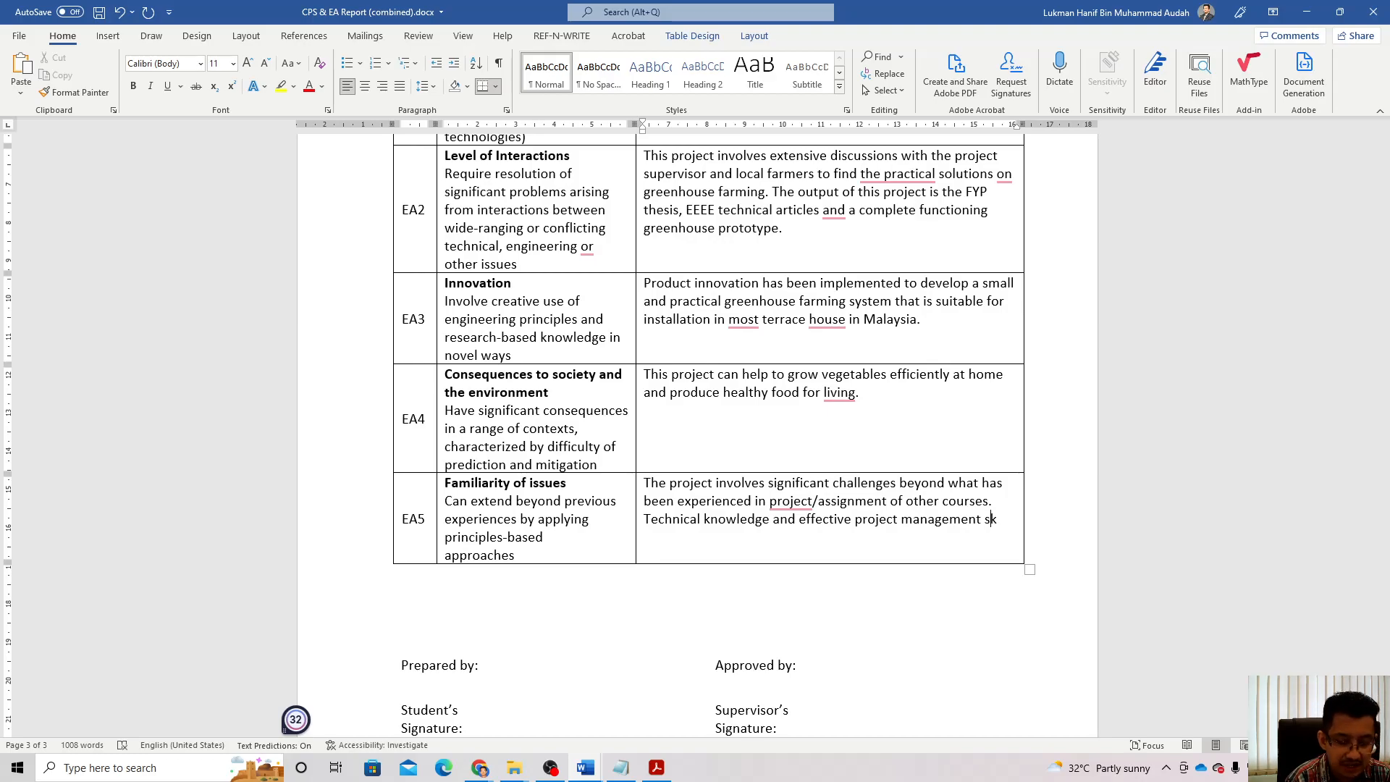
text(ills ar)
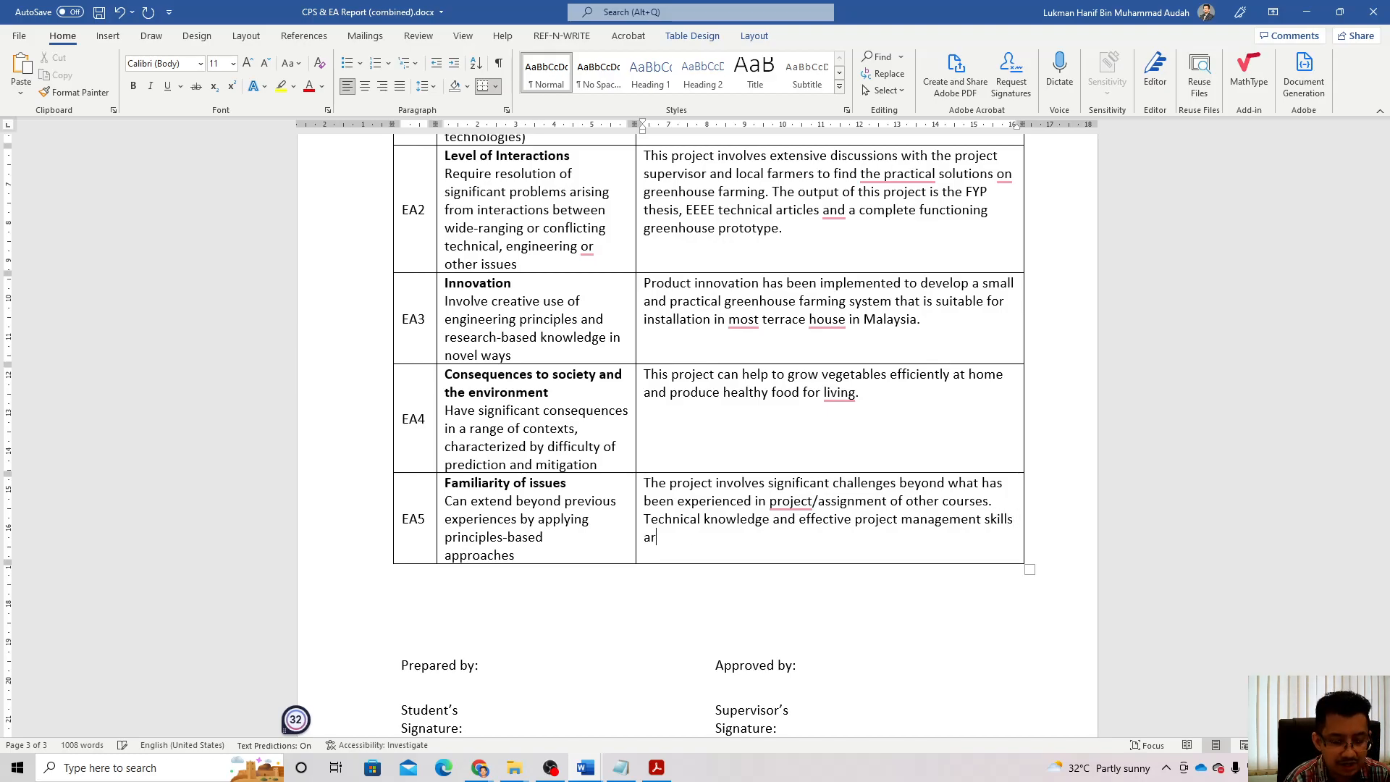
text(e needed )
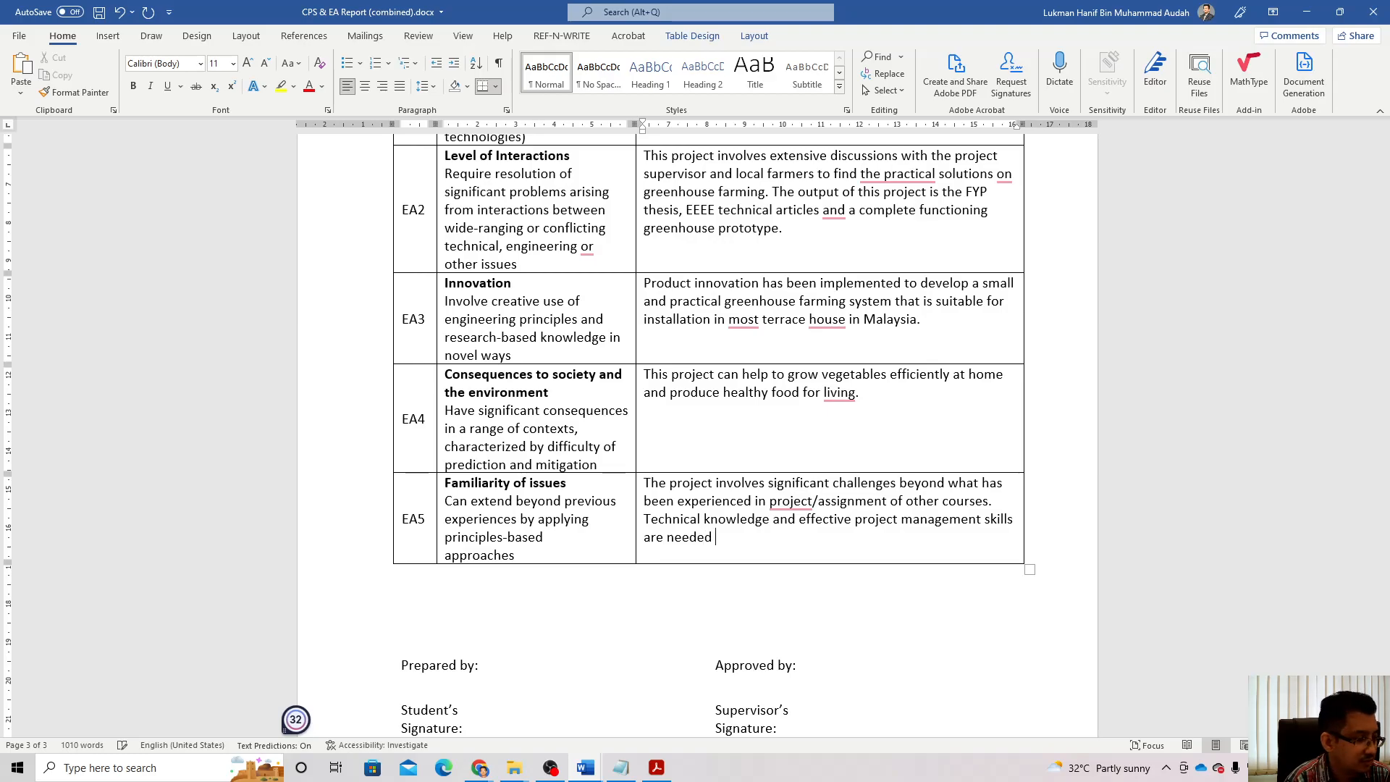
text(to comple)
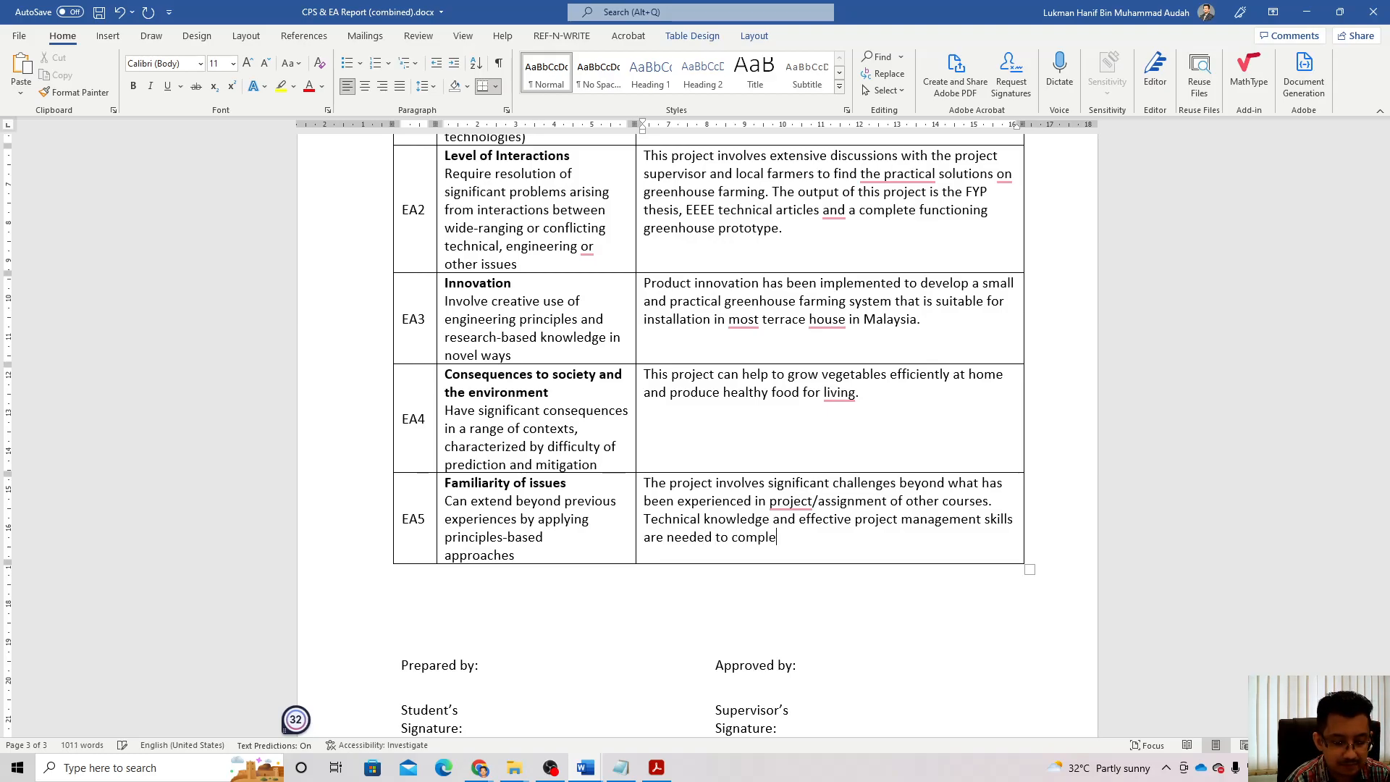
text(te all rp)
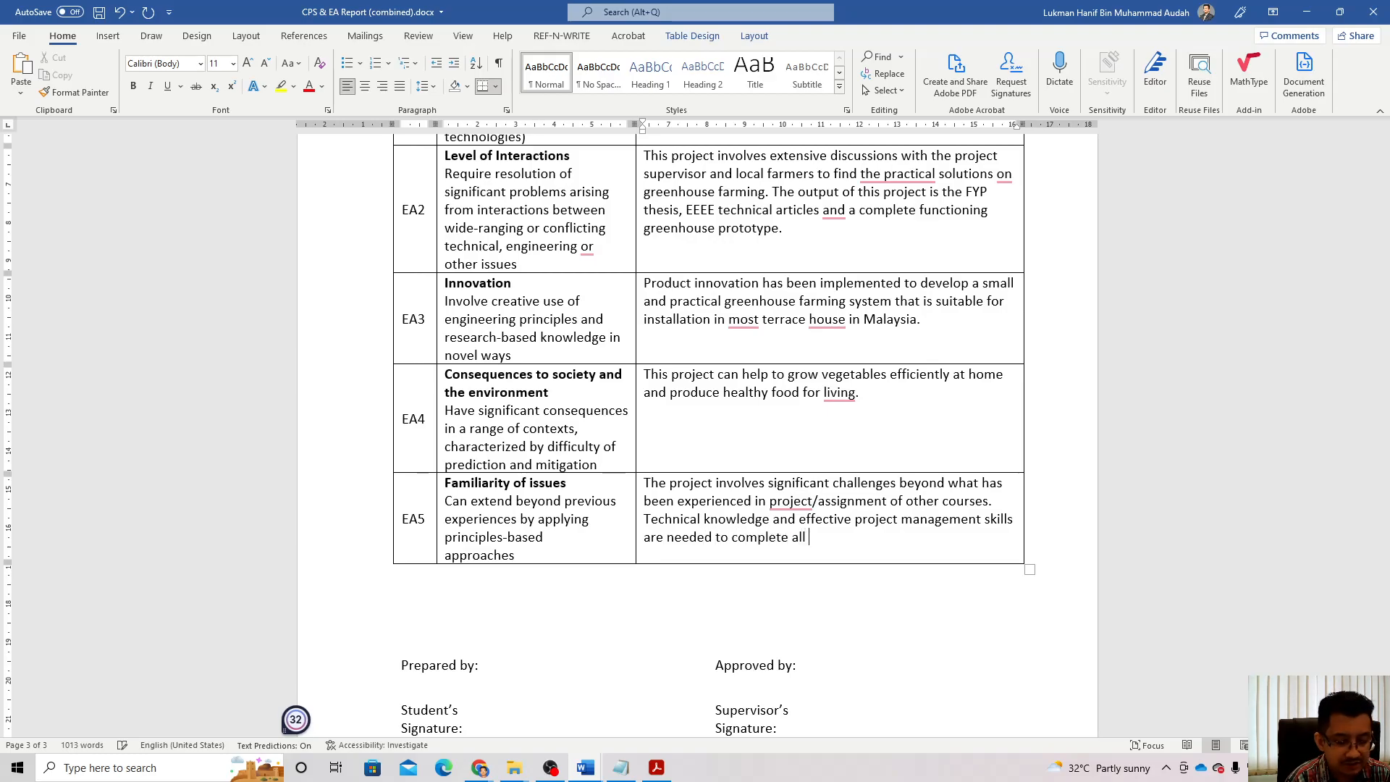
key(BackSpace)
key(BackSpace)
text(proces)
key(BackSpace)
text(cess )
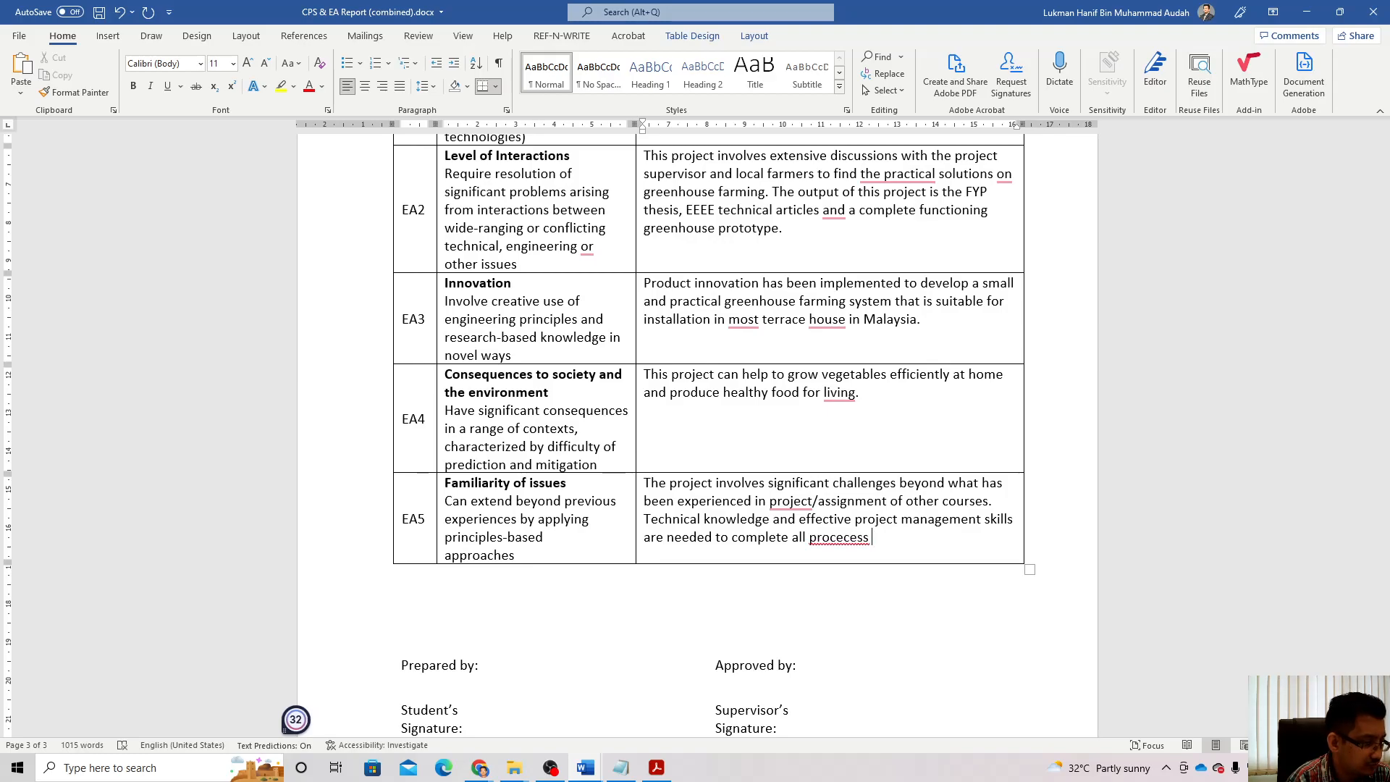
text(involved in this )
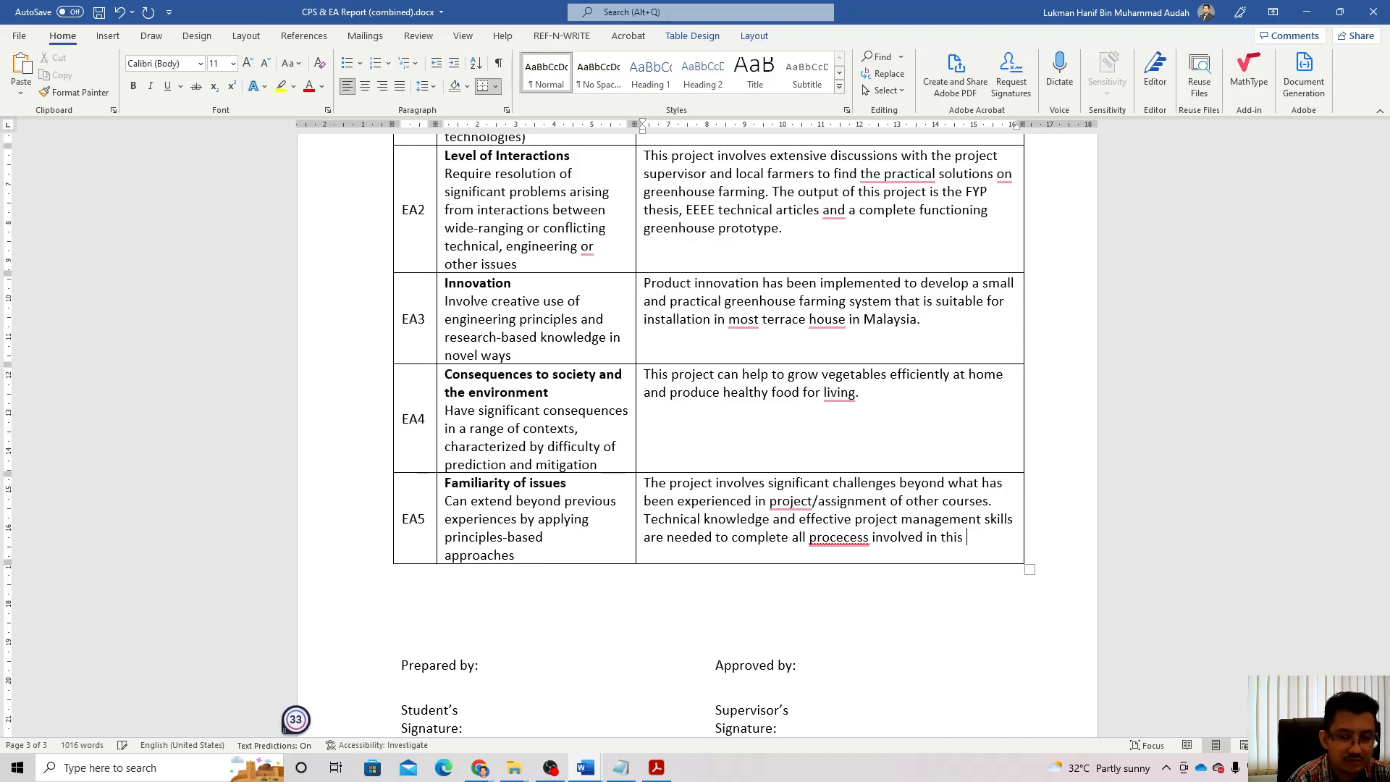
text(project.)
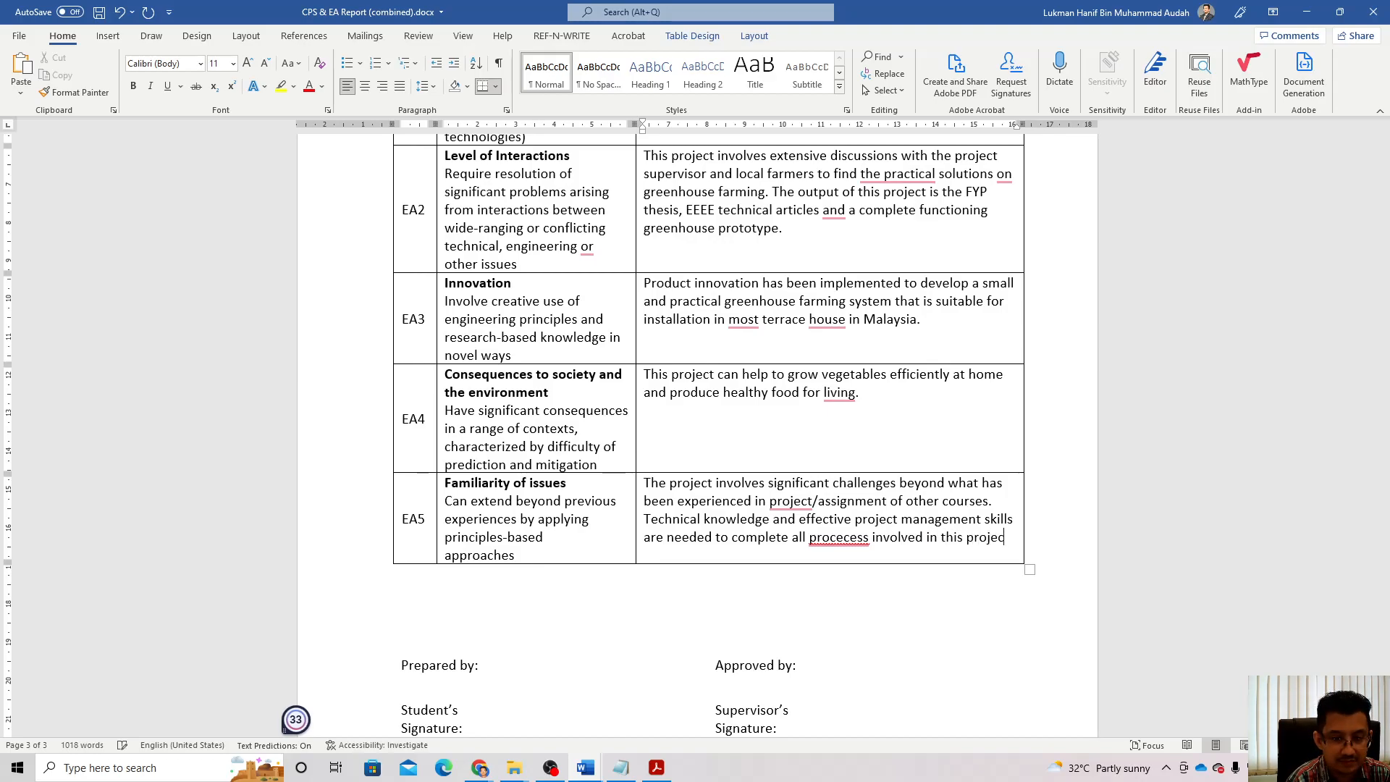
mouse_move(840, 539)
click(852, 590)
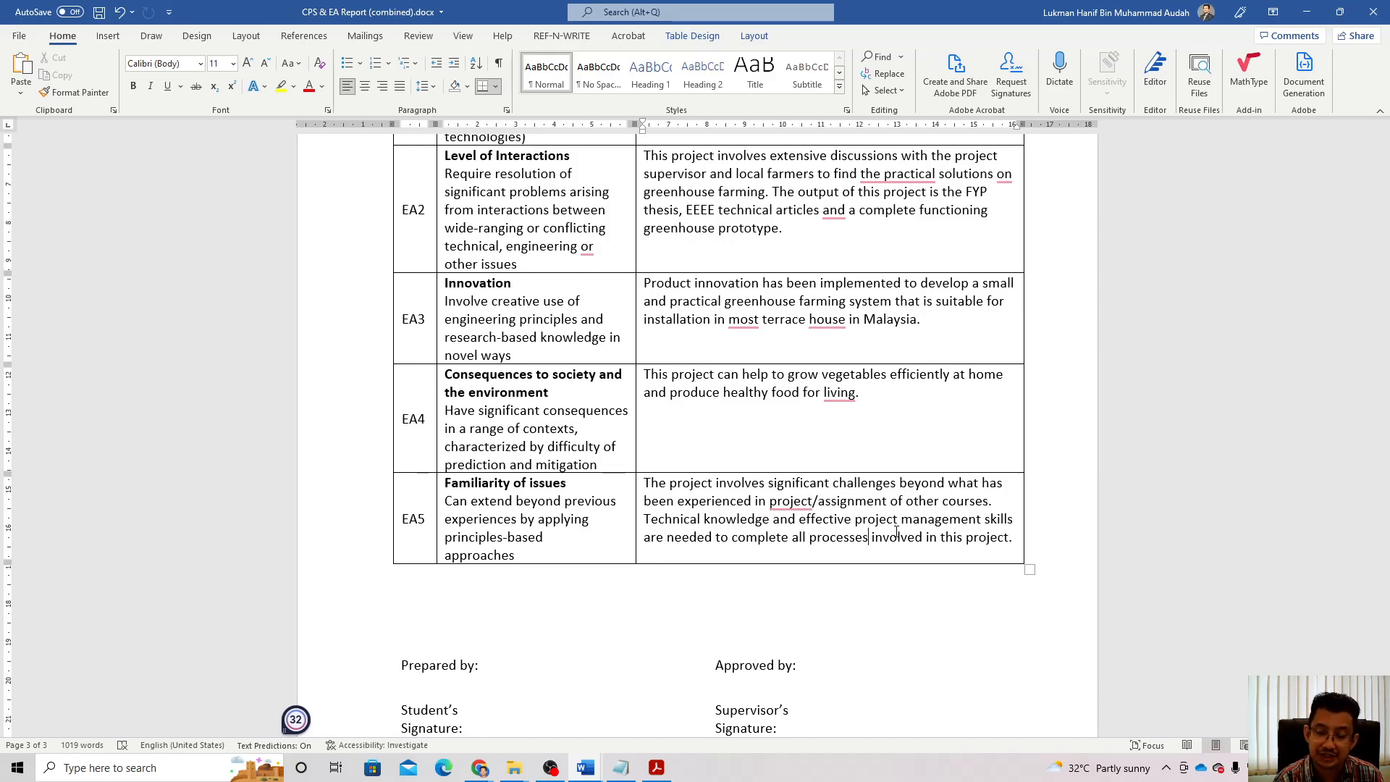
Step: Put 'xxxxxx' in the student signature cell and enter the student's name below it
scroll(897, 533, down, 3)
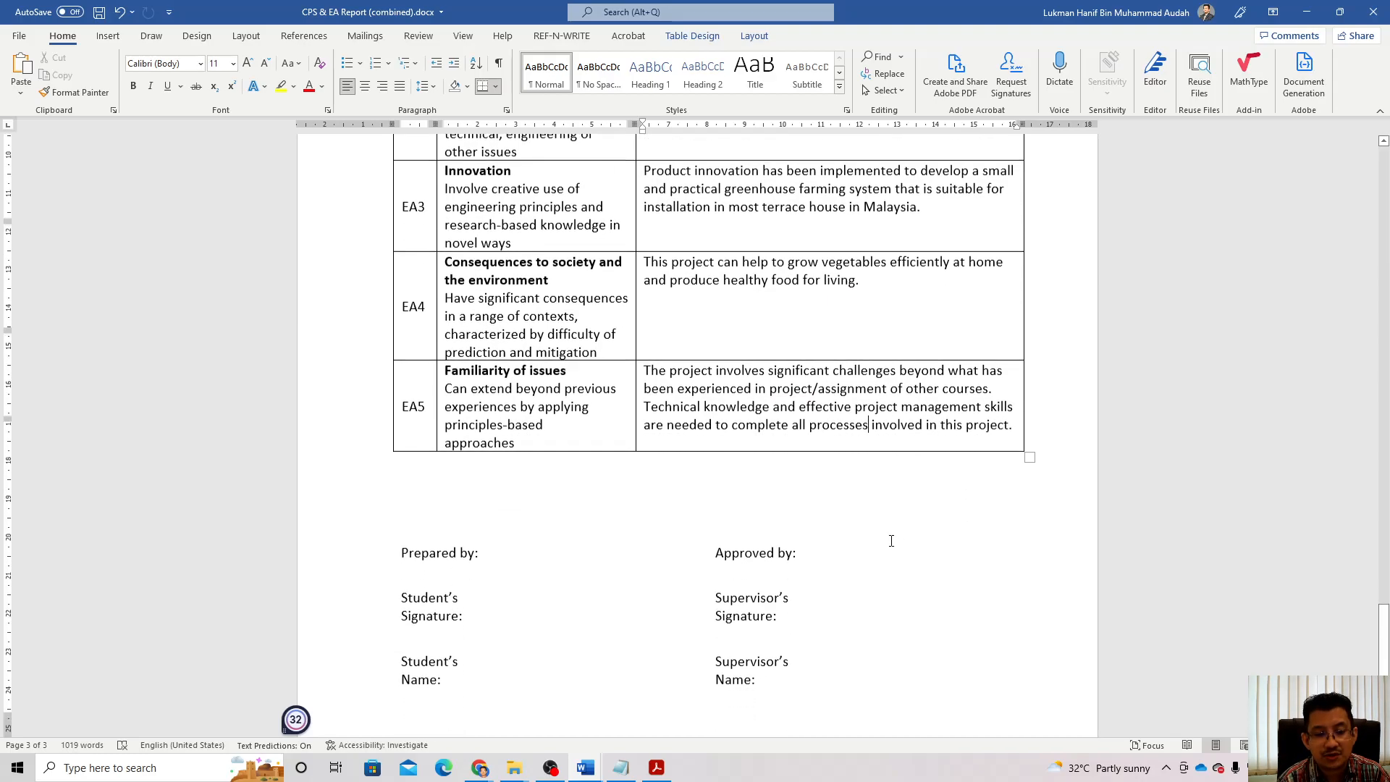
click(490, 537)
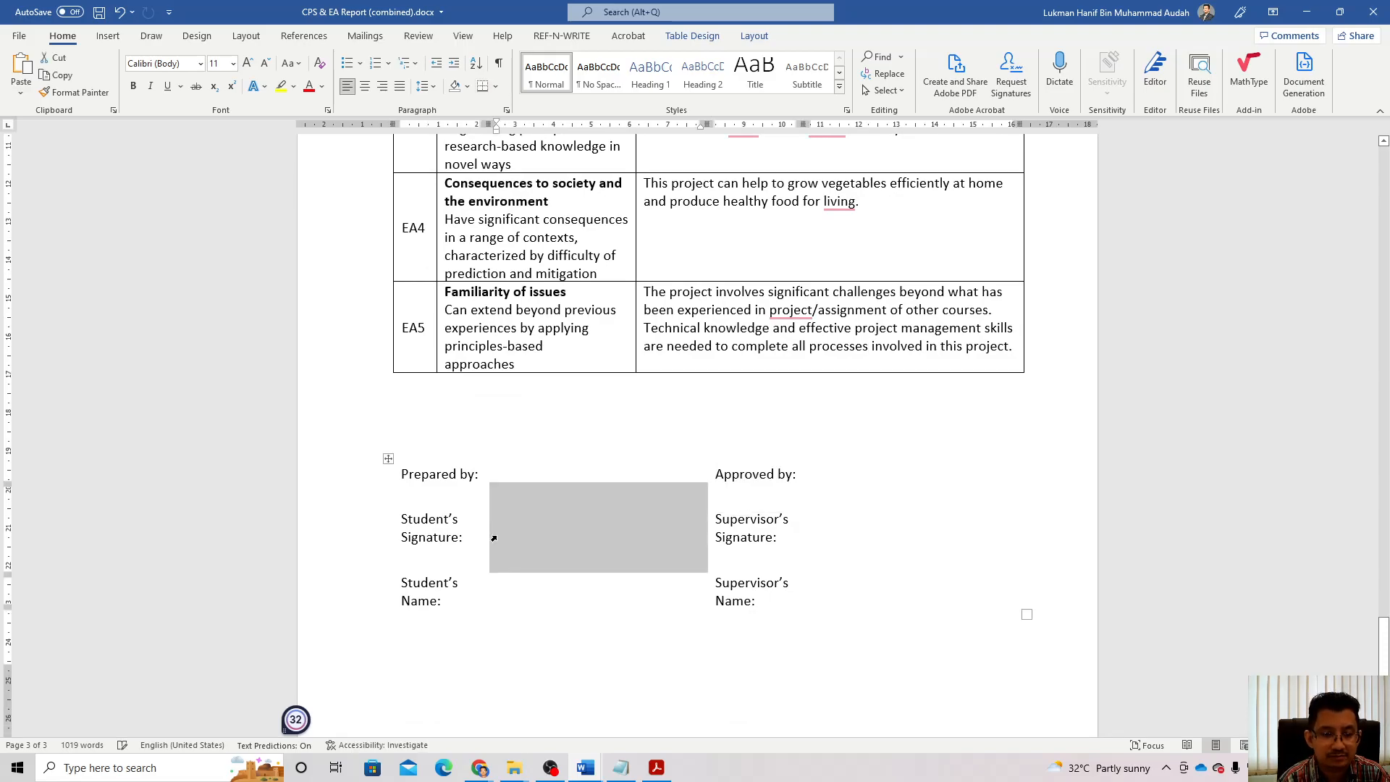
click(522, 534)
text(xxxxxx)
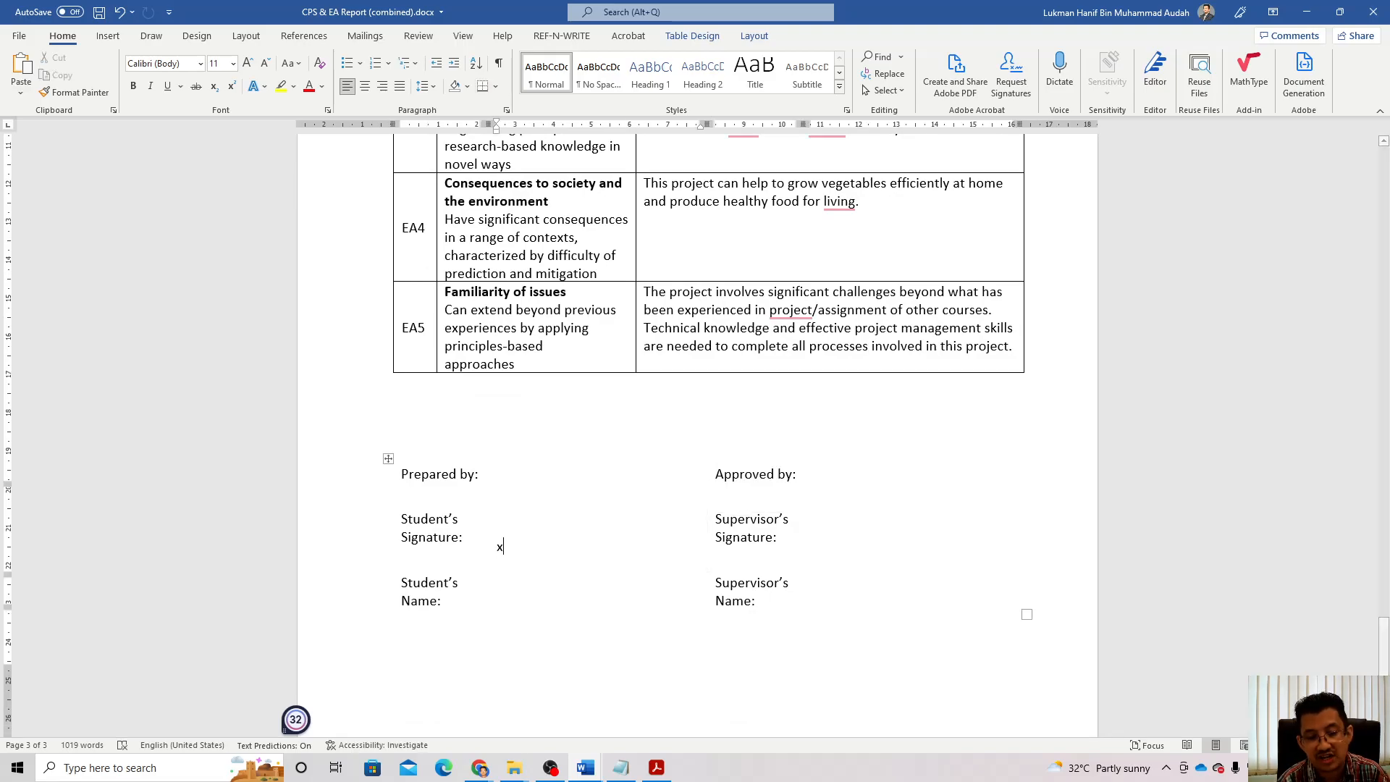
click(520, 598)
text(Lukman)
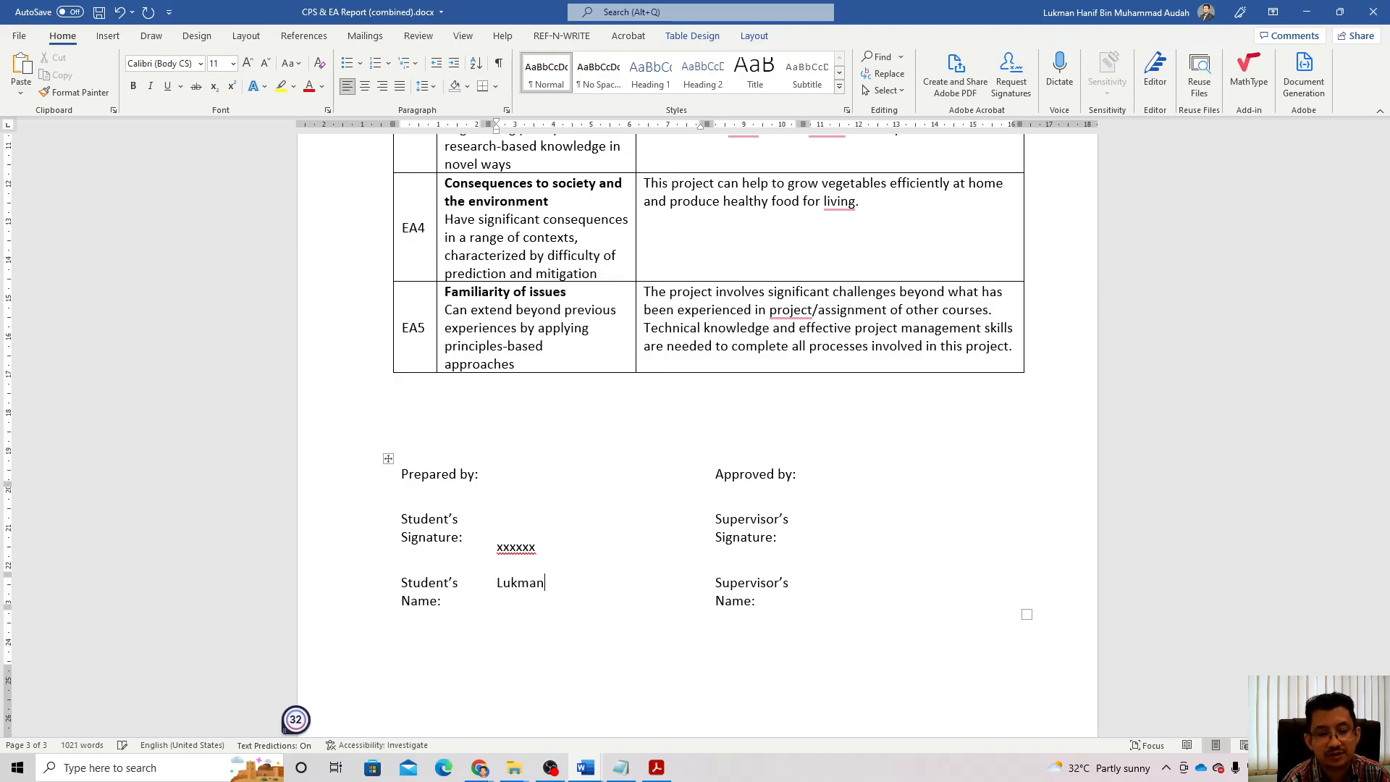
Step: Place 'xxxxx' on the Supervisor's Signature line, enter the supervisor's name, and save the report
click(843, 537)
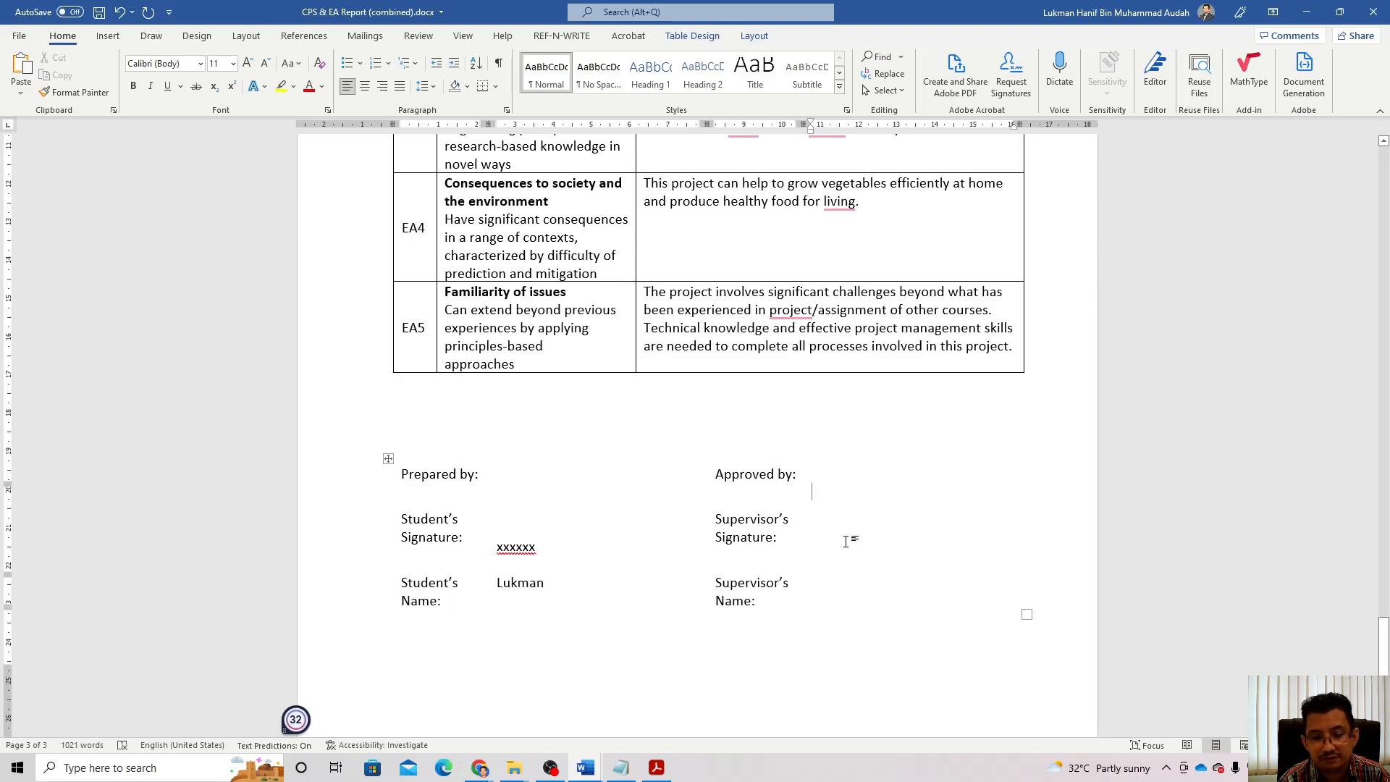
text(xxxxx)
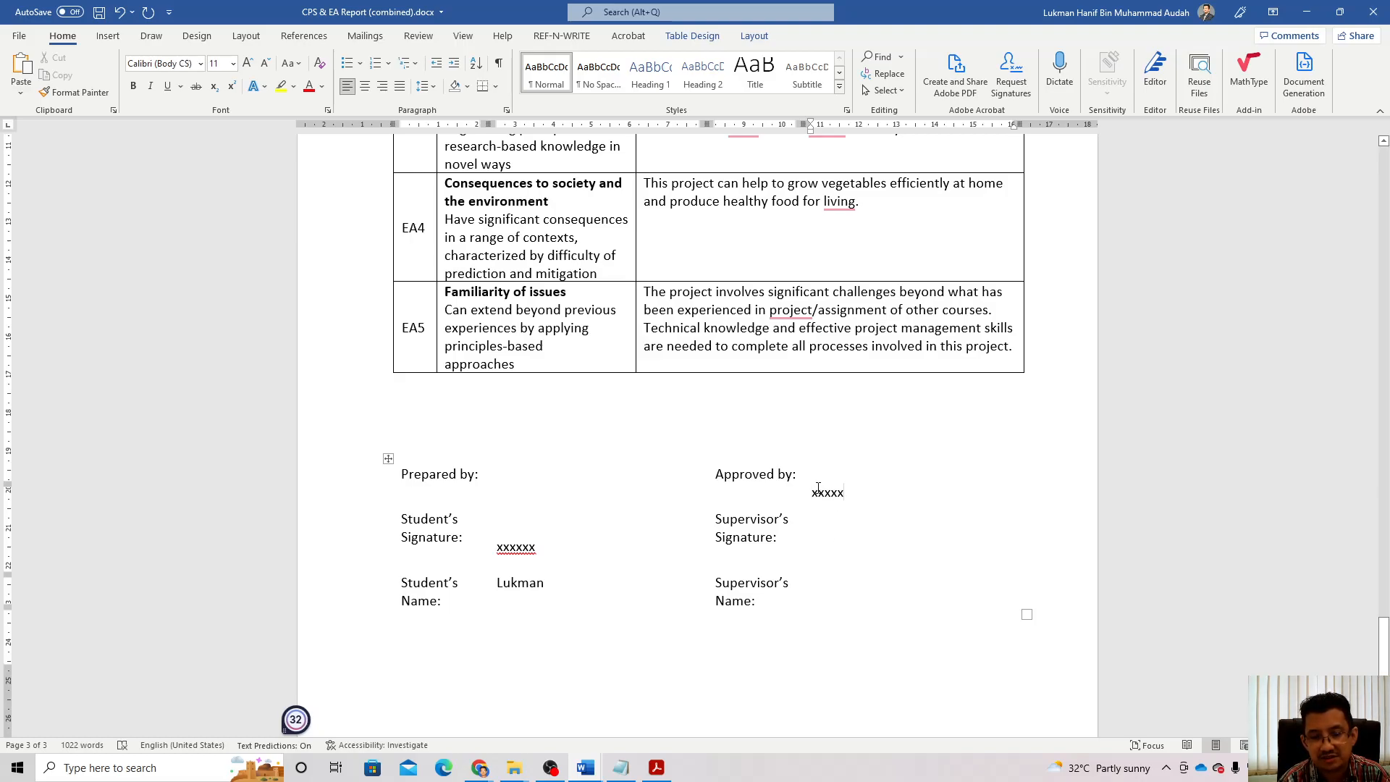
click(804, 494)
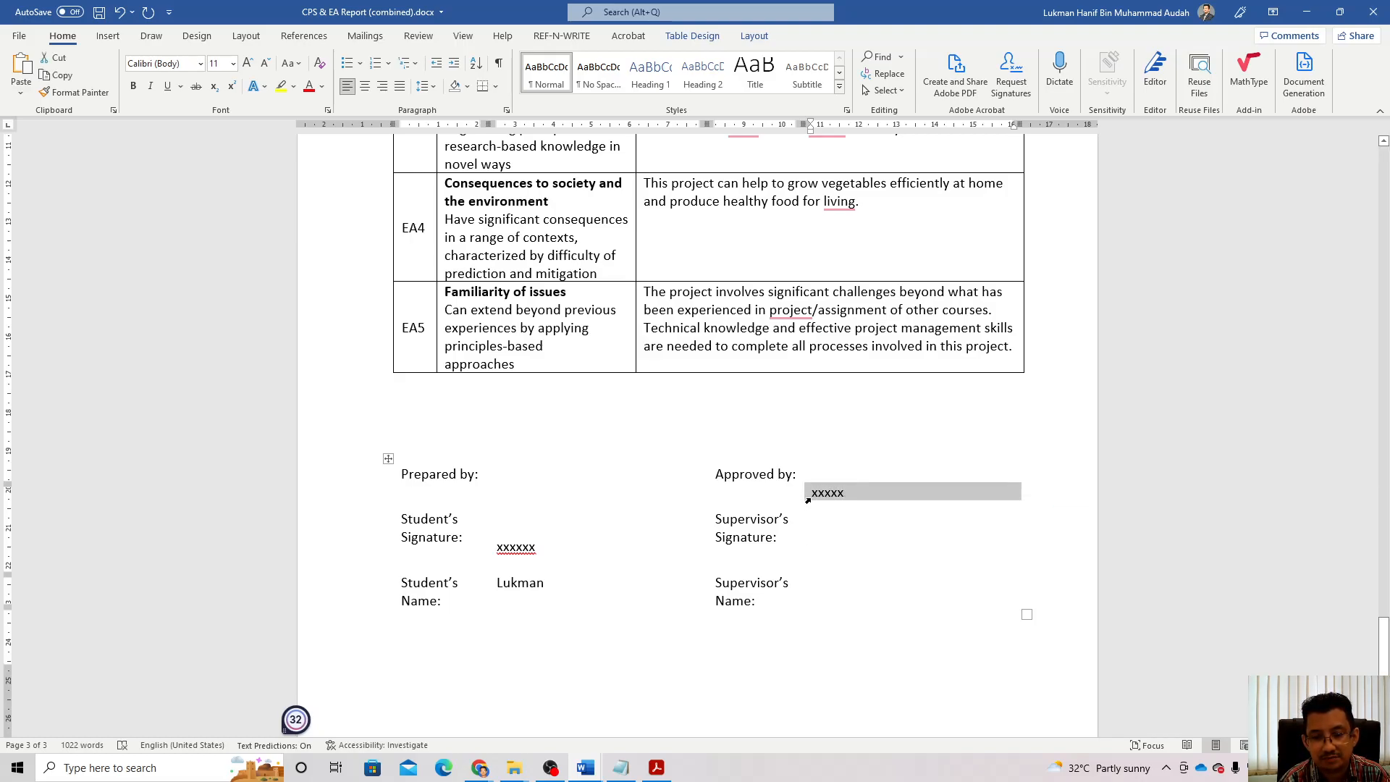
click(813, 493)
key(Return)
key(Return)
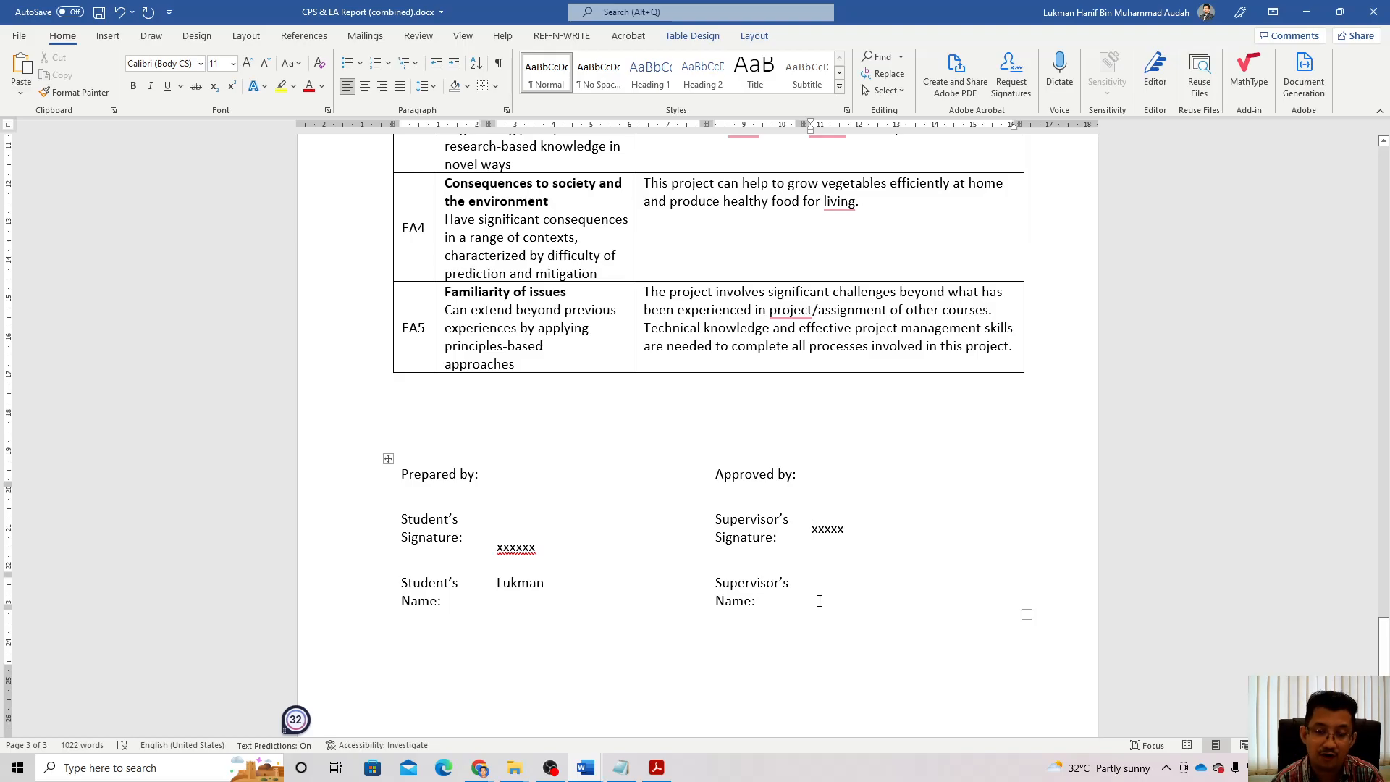
click(818, 590)
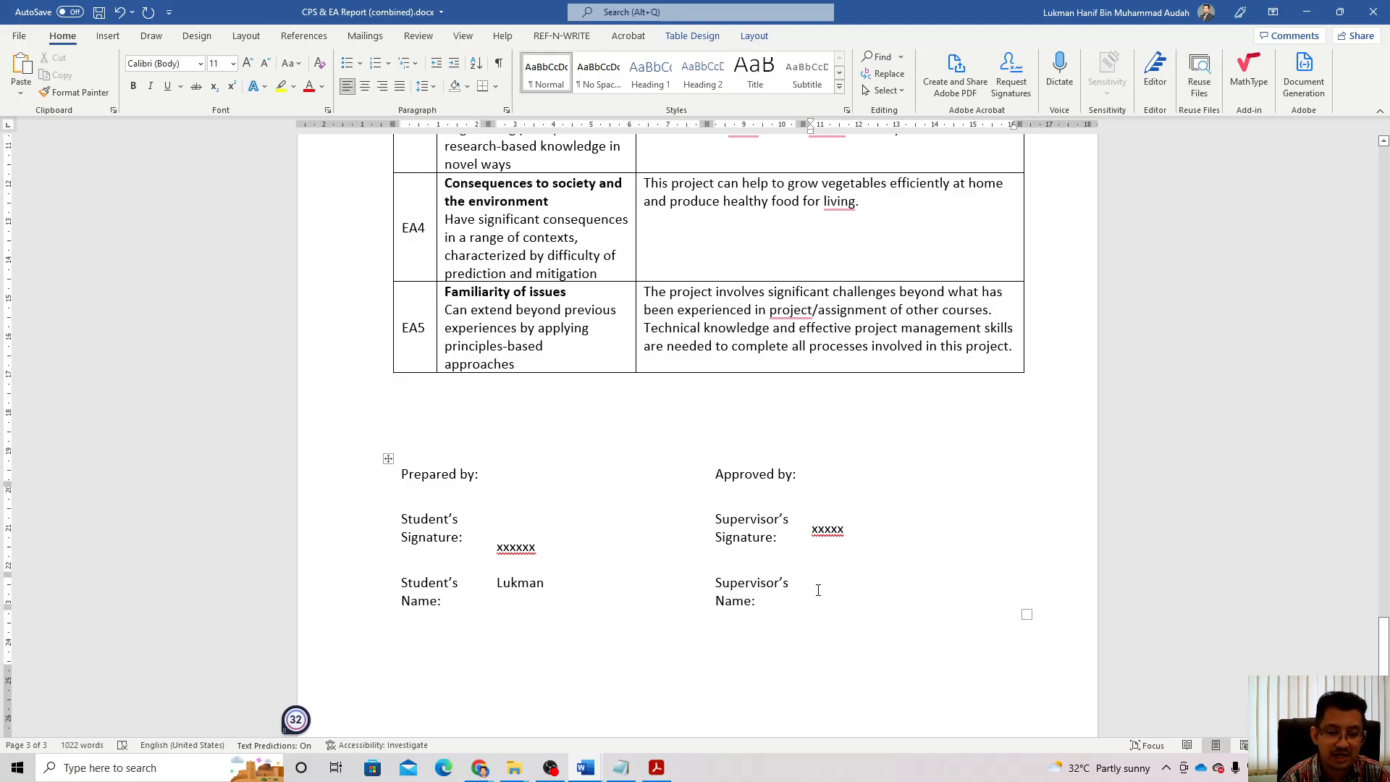
text(Prof. )
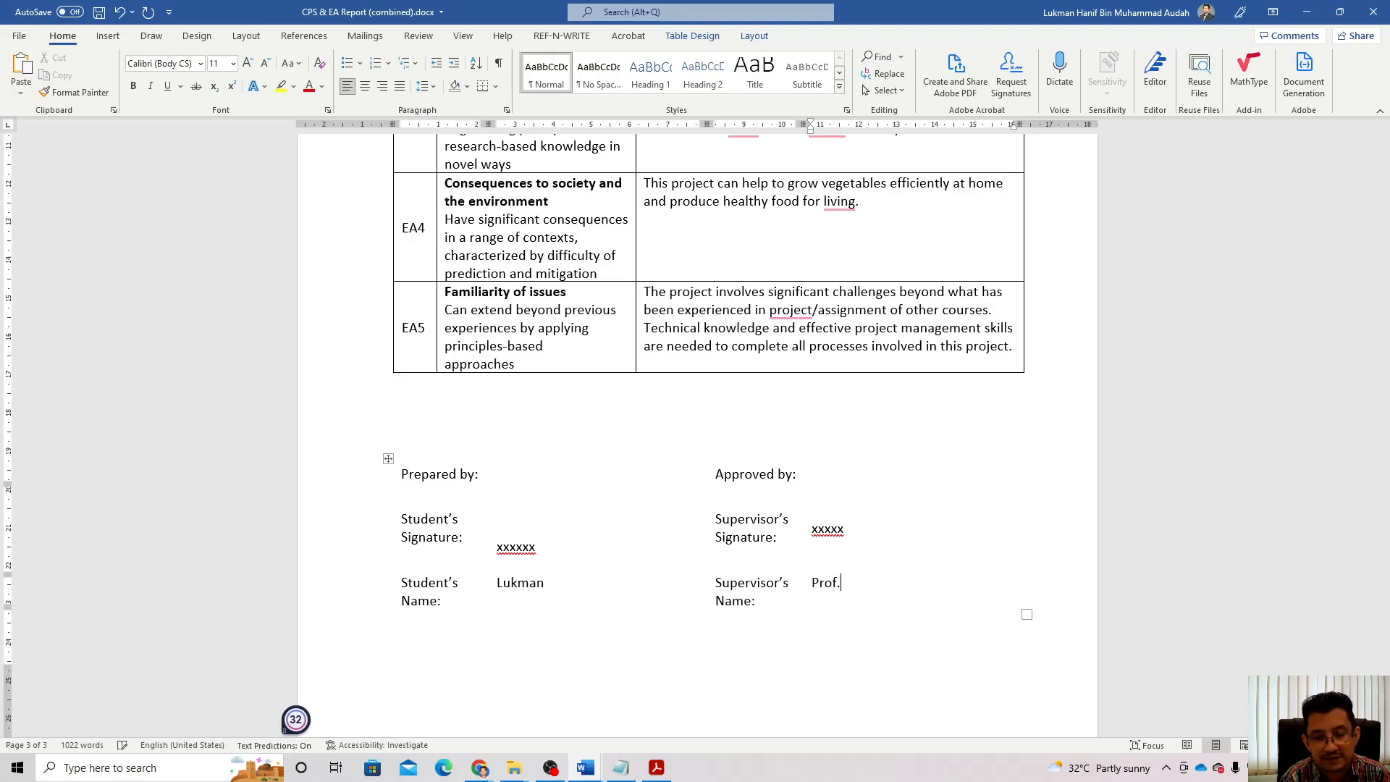
text(X)
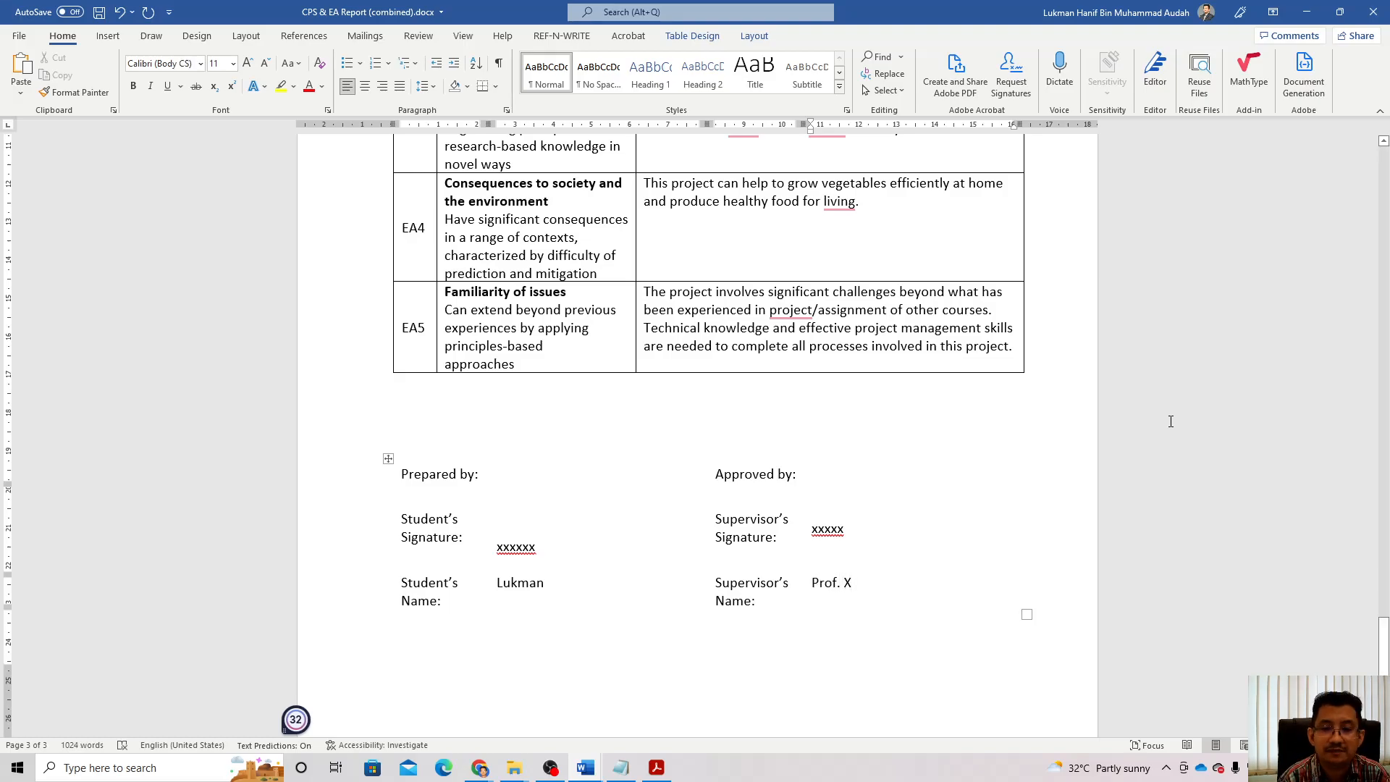
click(1207, 401)
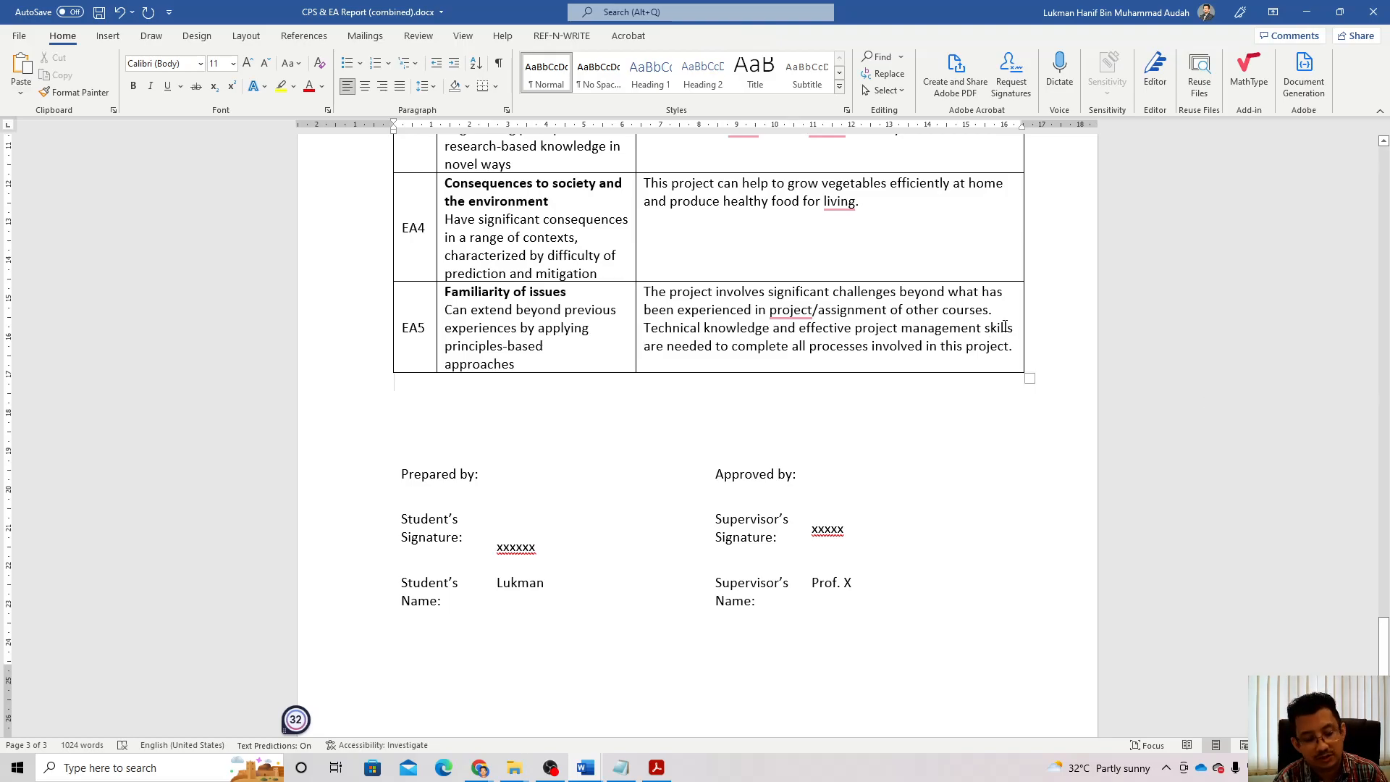
key(ctrl+s)
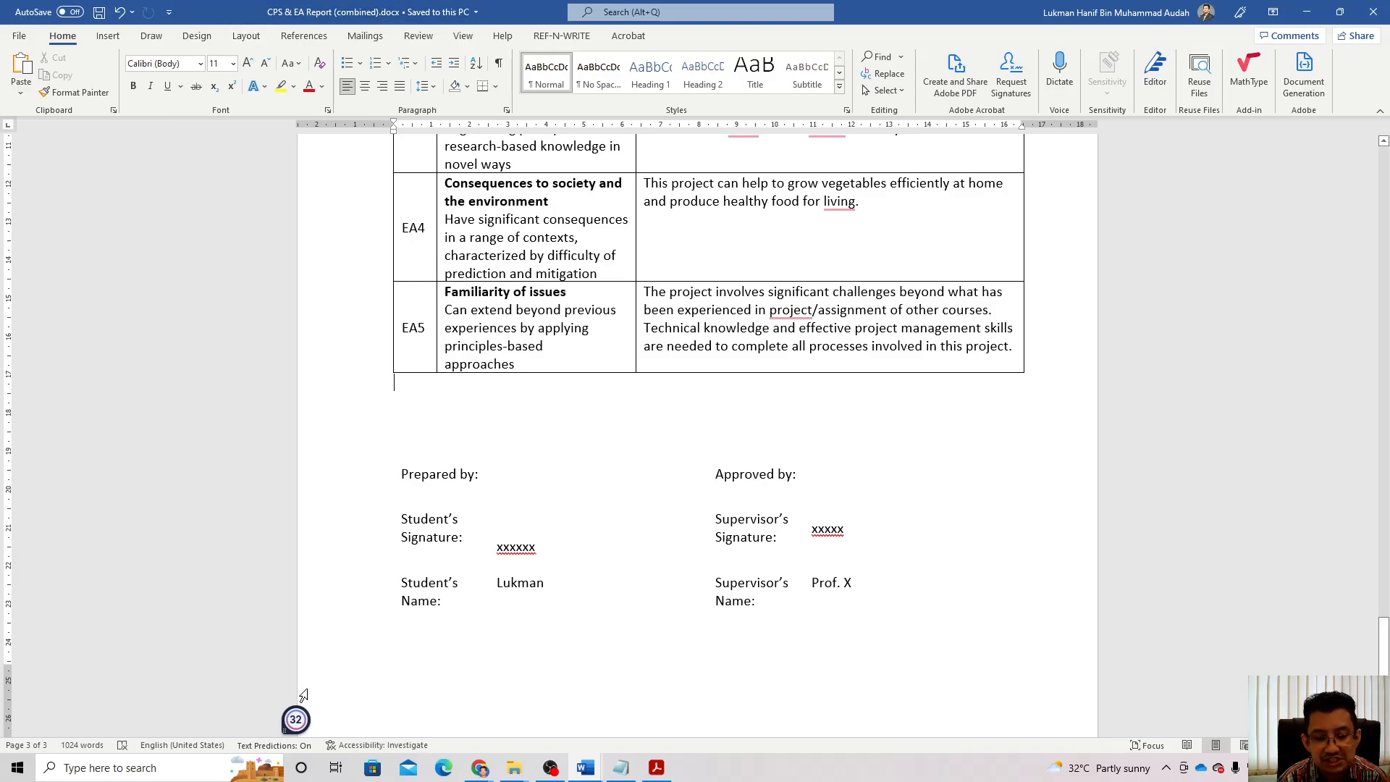
Step: Switch to the Sustainable Development Goals Report and scroll through its 17-goal table to the reference link
mouse_move(568, 758)
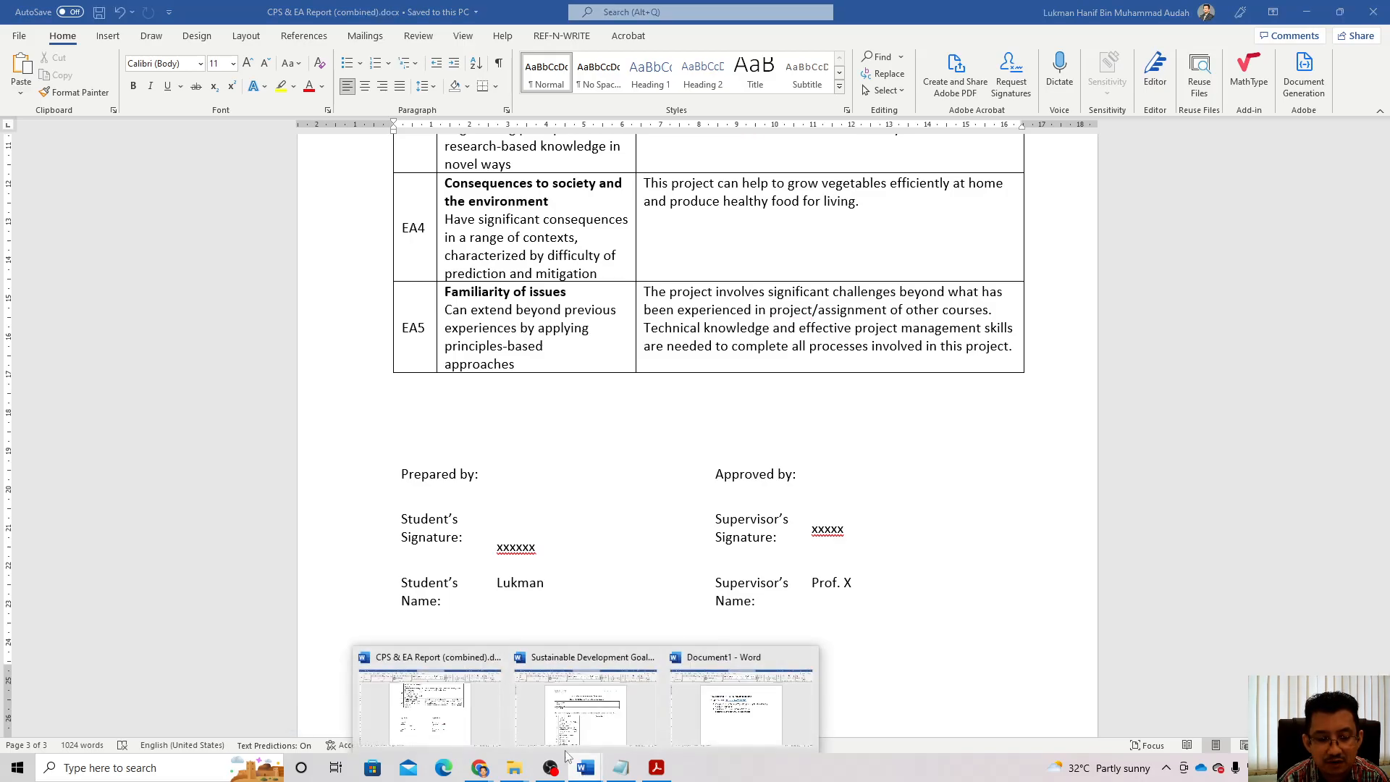
click(585, 706)
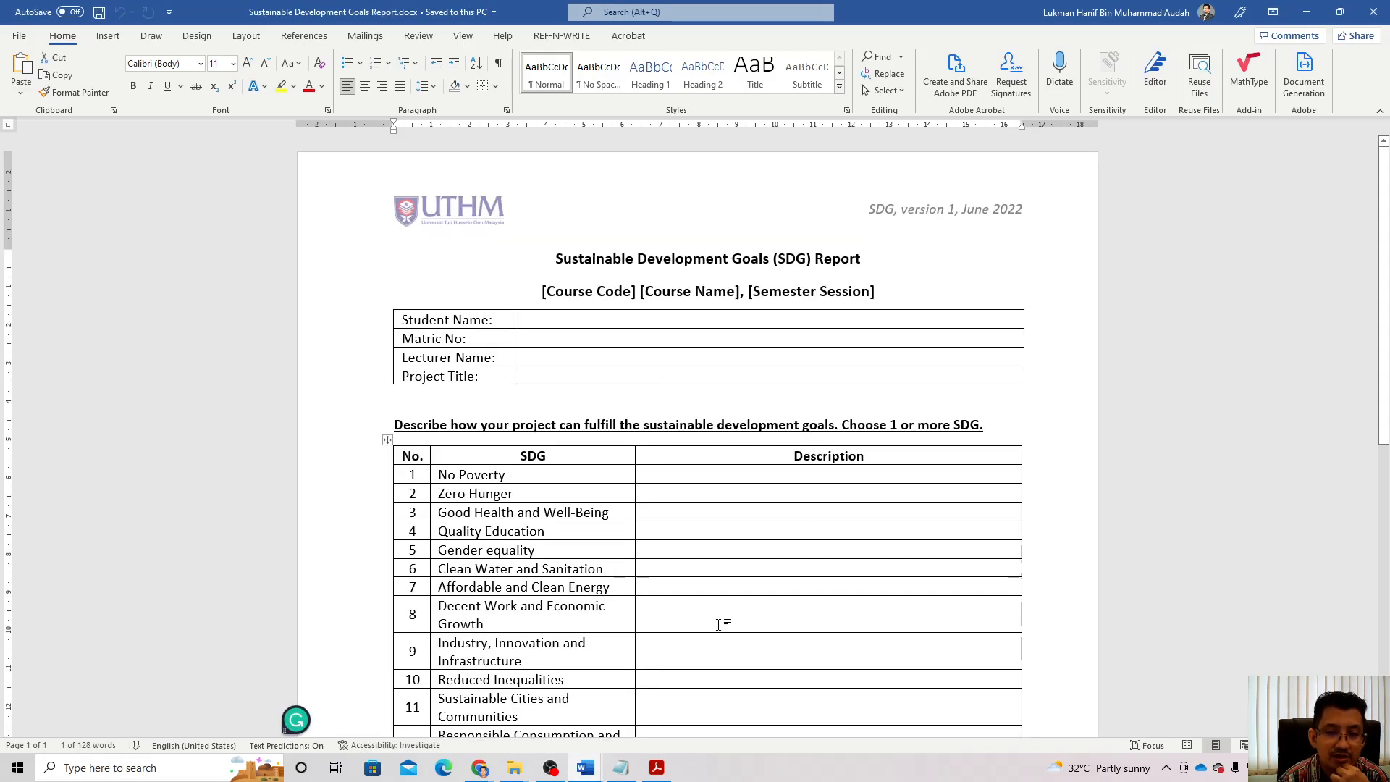
scroll(761, 581, down, 1)
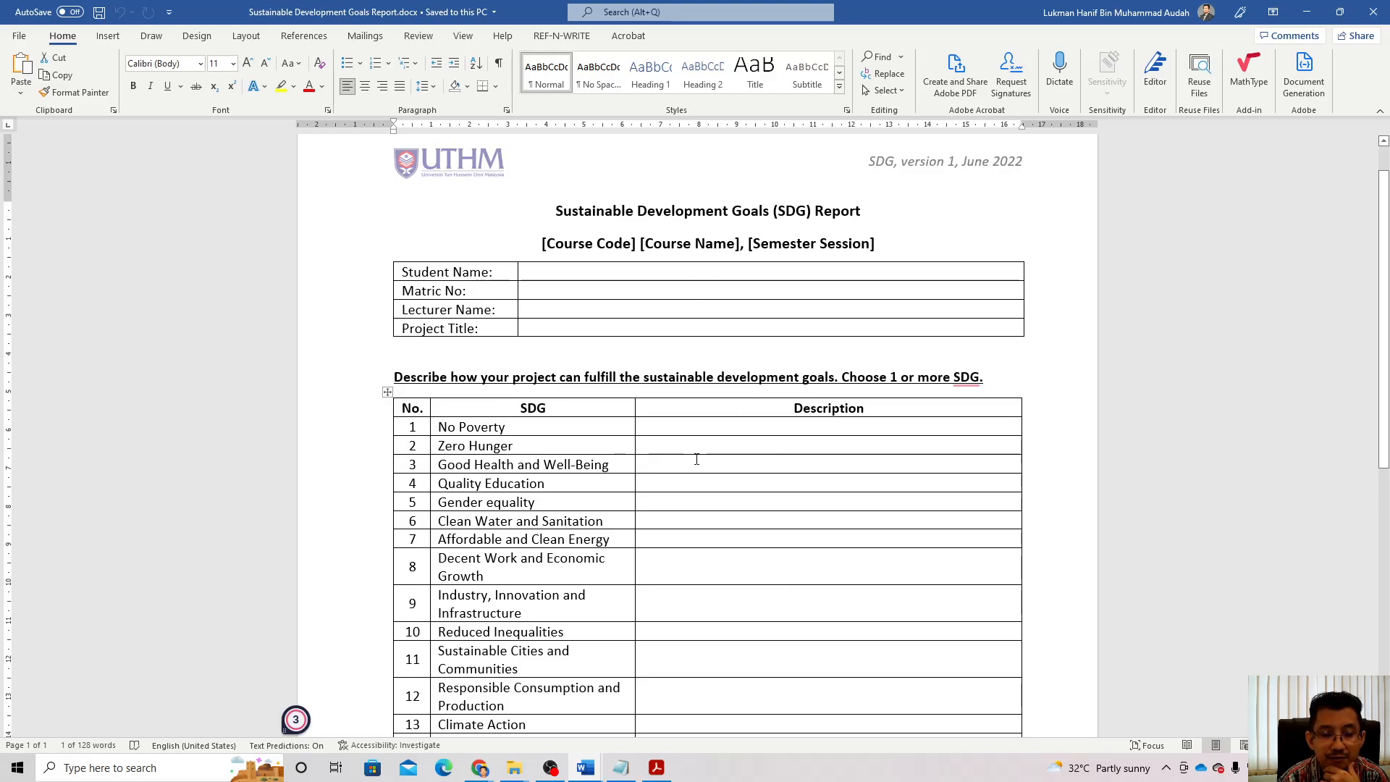
scroll(696, 459, down, 3)
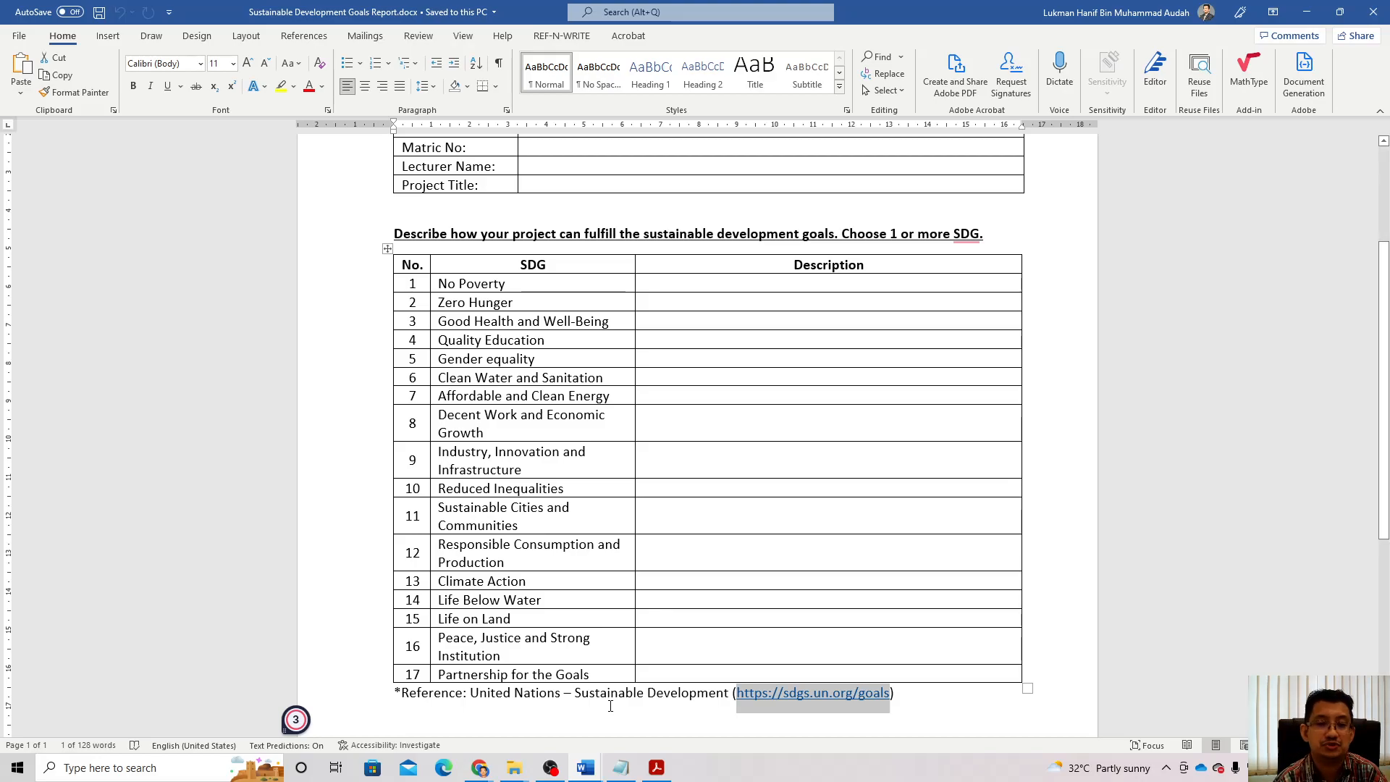
click(917, 689)
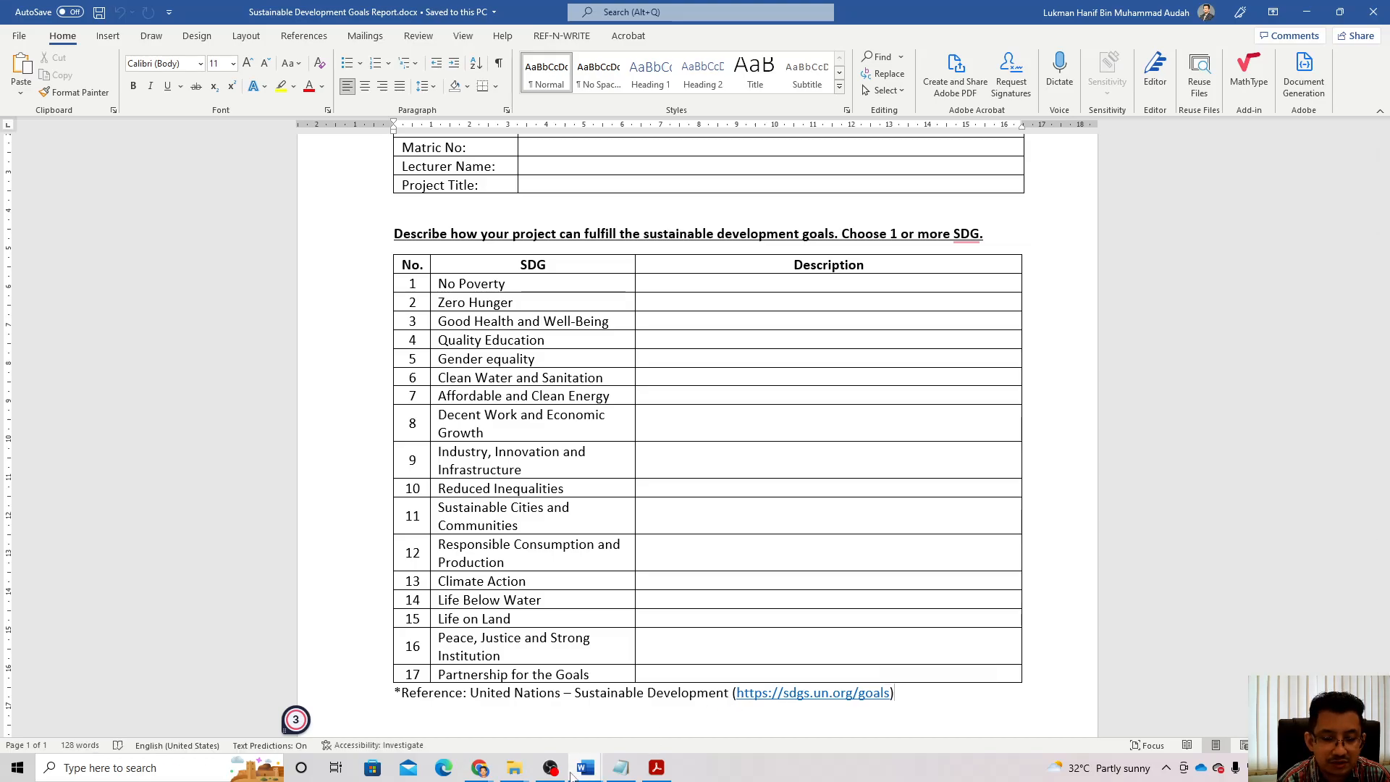
Step: Browse the 17 goal tiles on the UN sdgs.un.org/goals page in Chrome
mouse_move(482, 769)
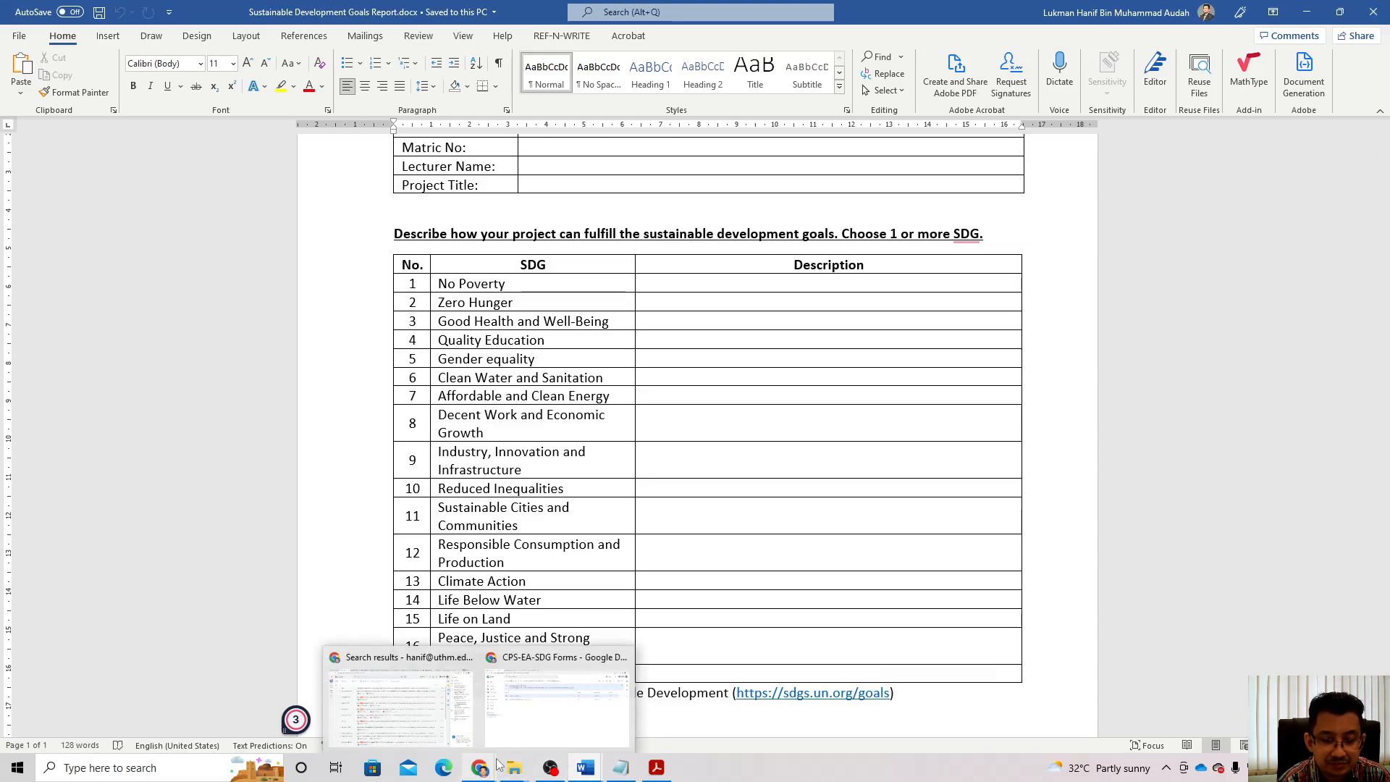
click(579, 688)
click(434, 12)
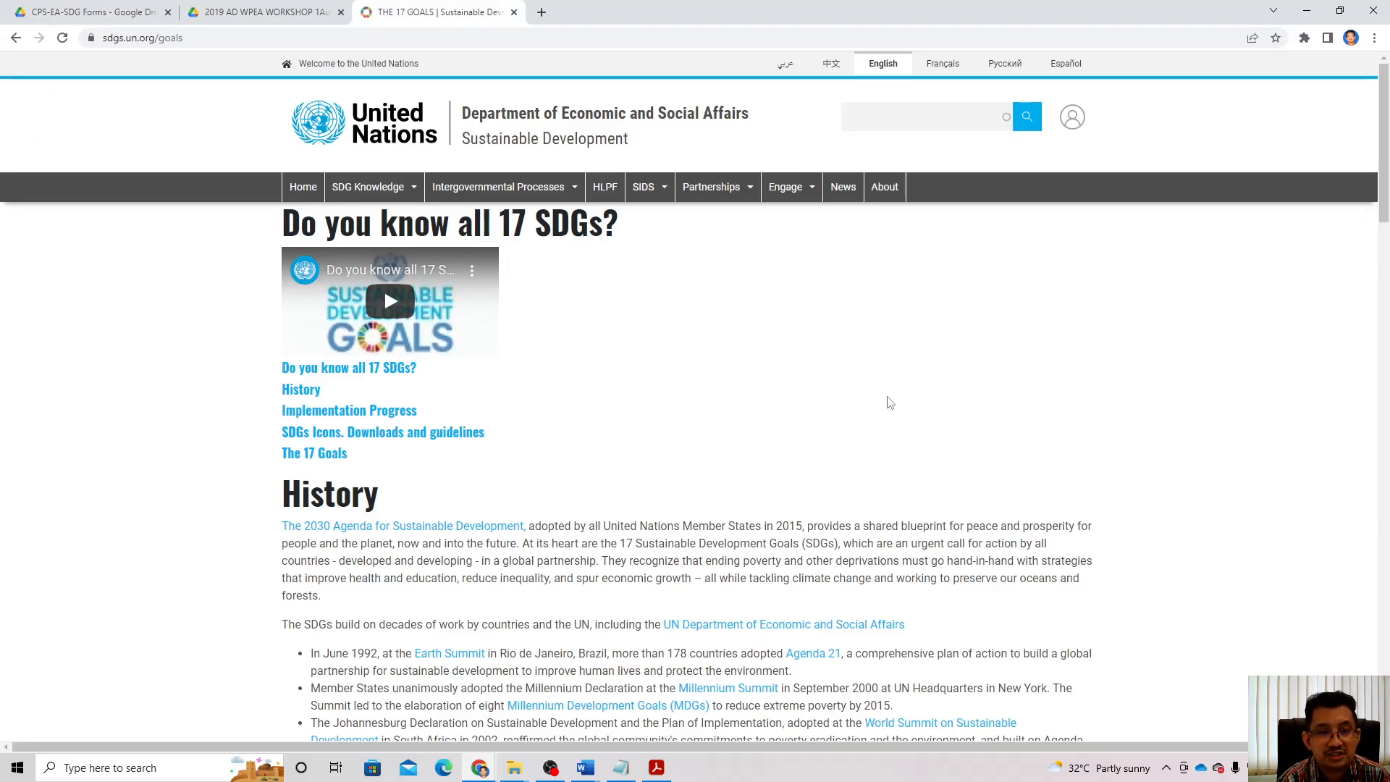
scroll(891, 404, down, 20)
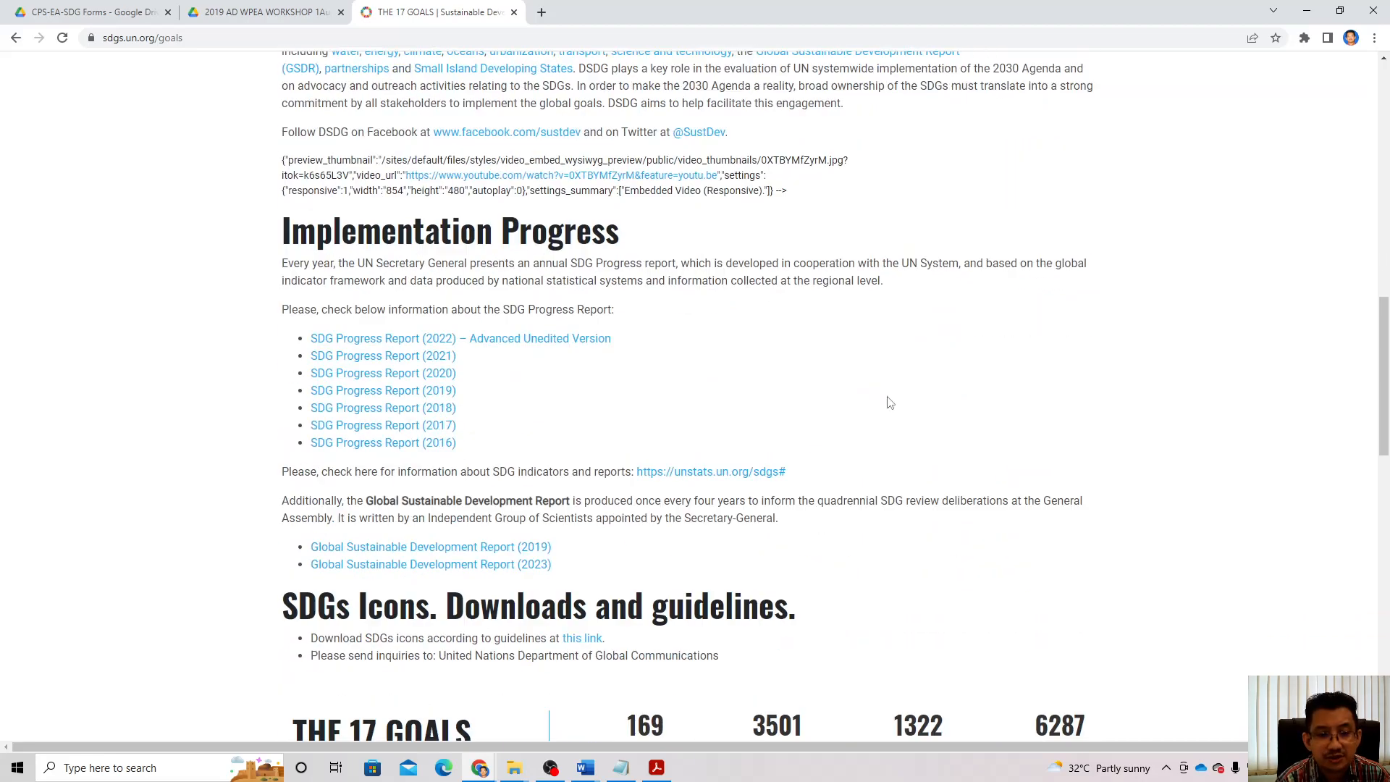
scroll(891, 404, down, 3)
scroll(890, 403, up, 1)
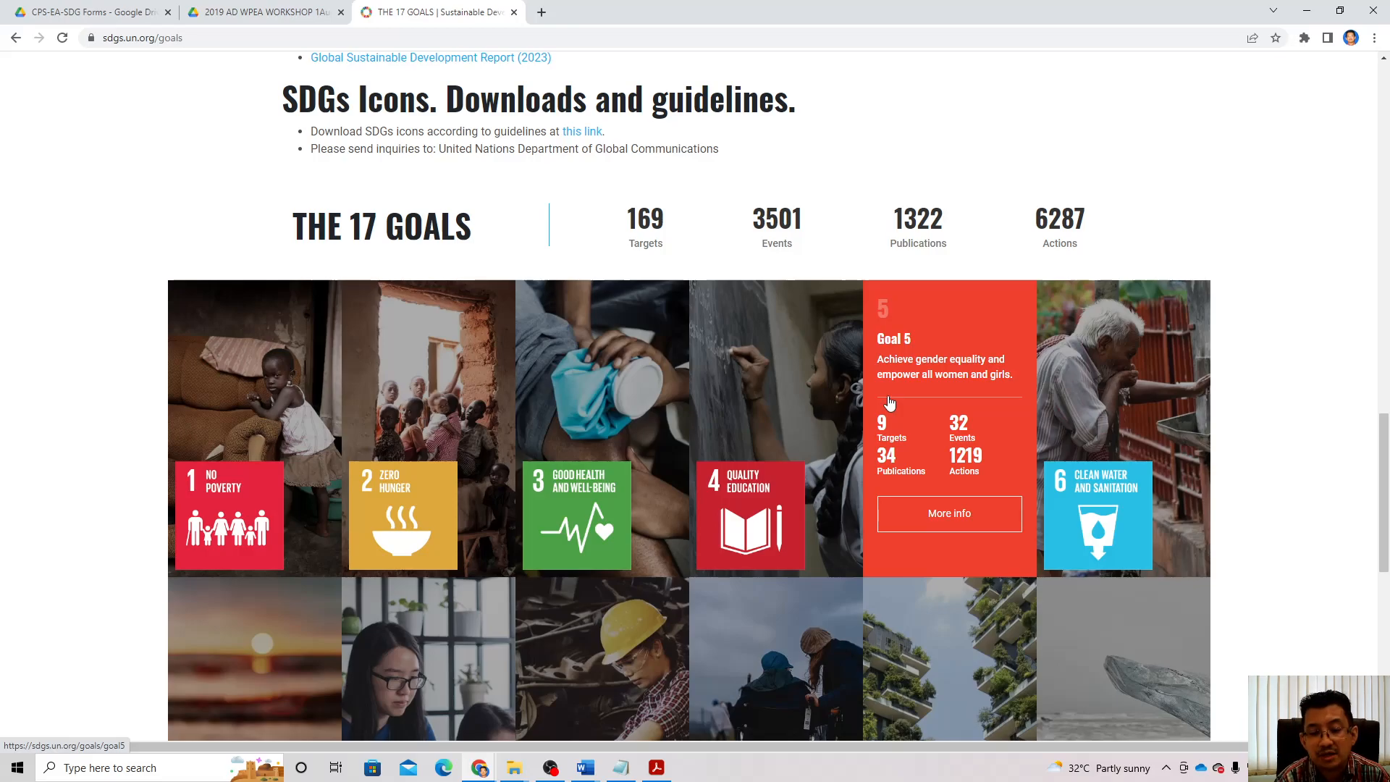
scroll(891, 403, down, 4)
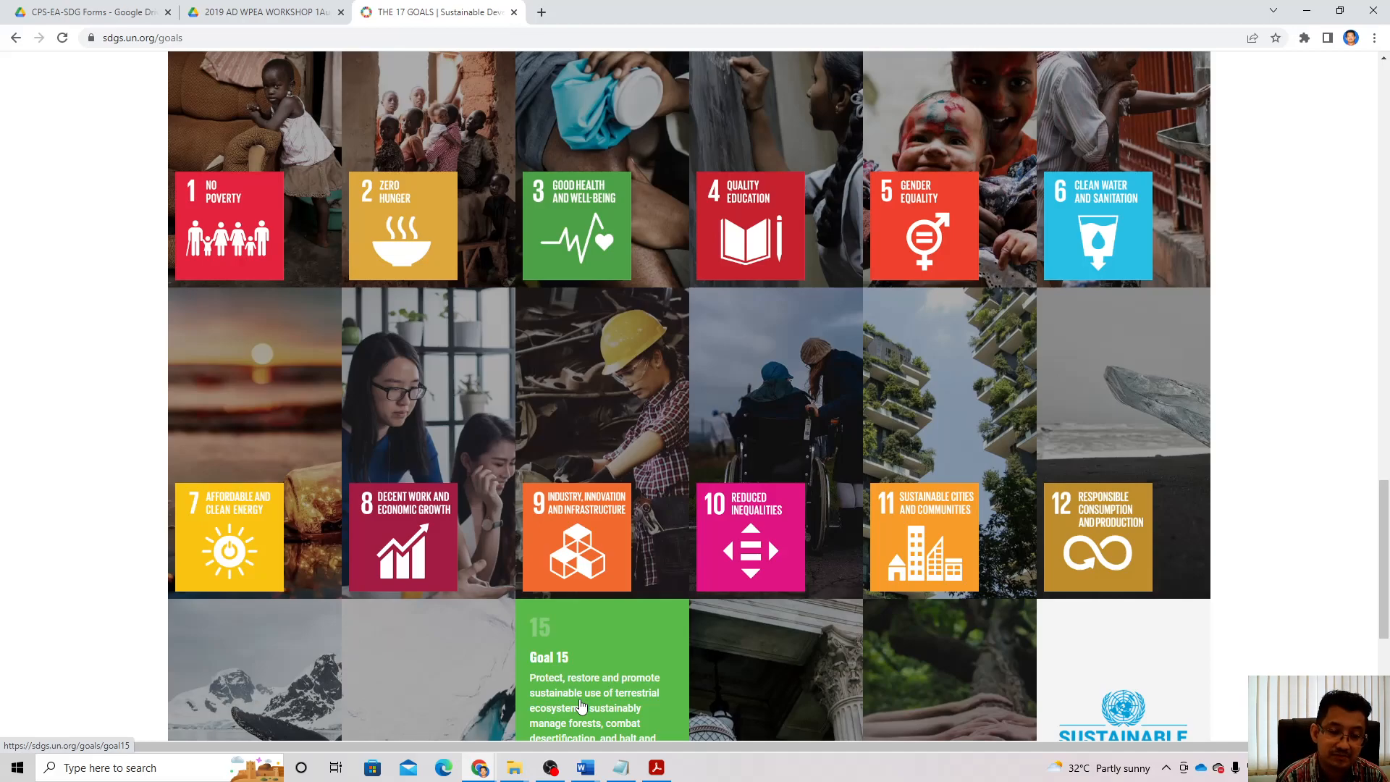
scroll(580, 706, down, 5)
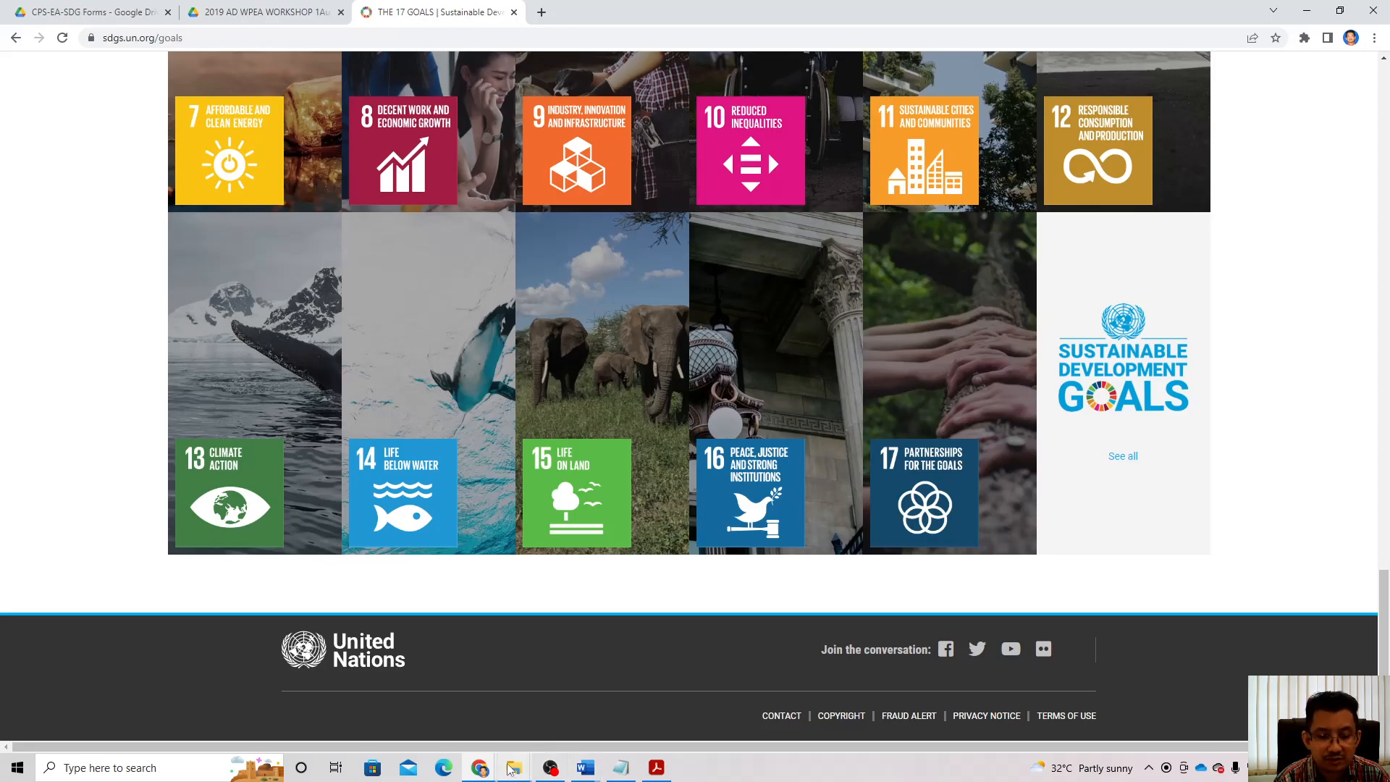
Step: Replace the bracketed [Course Code] line with 'BEE40704 Final Year Project II, Semester 2 2021/2022'
mouse_move(579, 766)
click(689, 713)
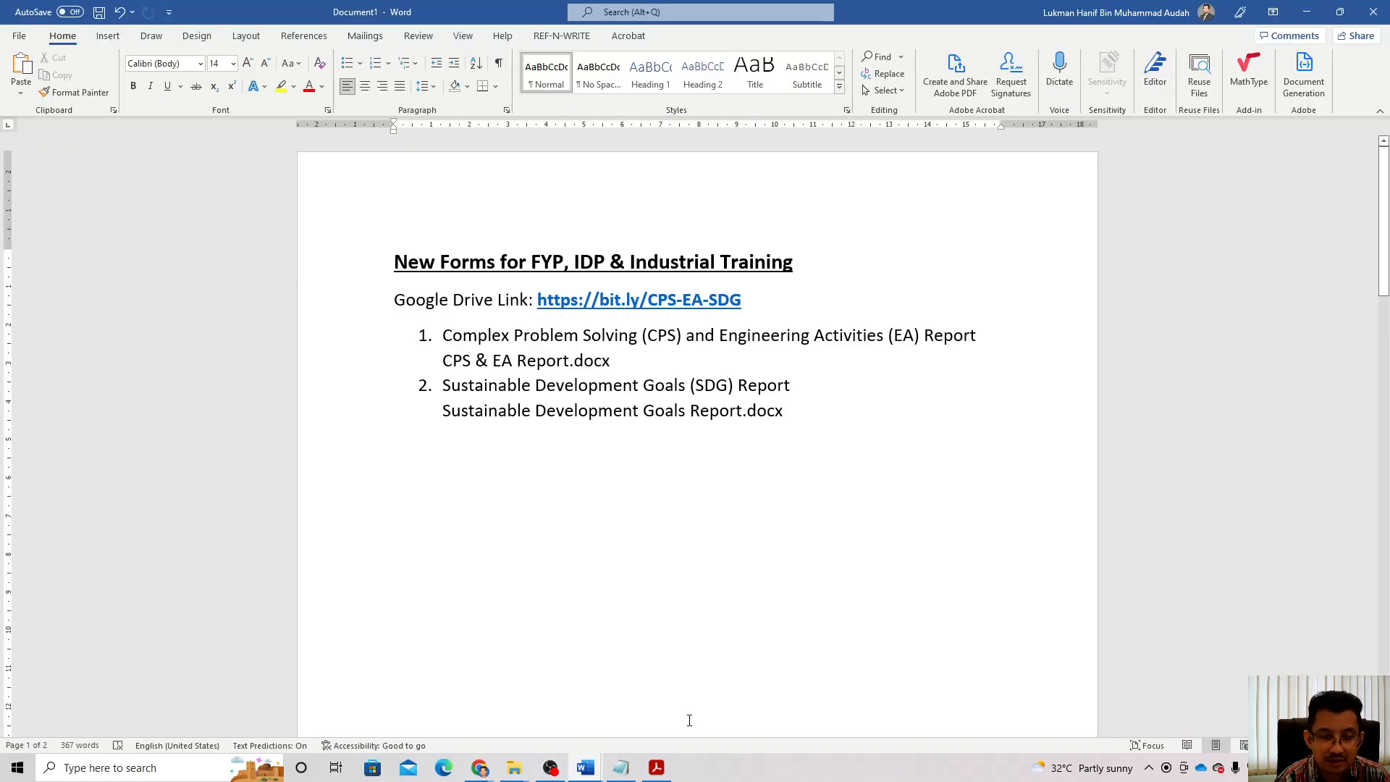
click(571, 728)
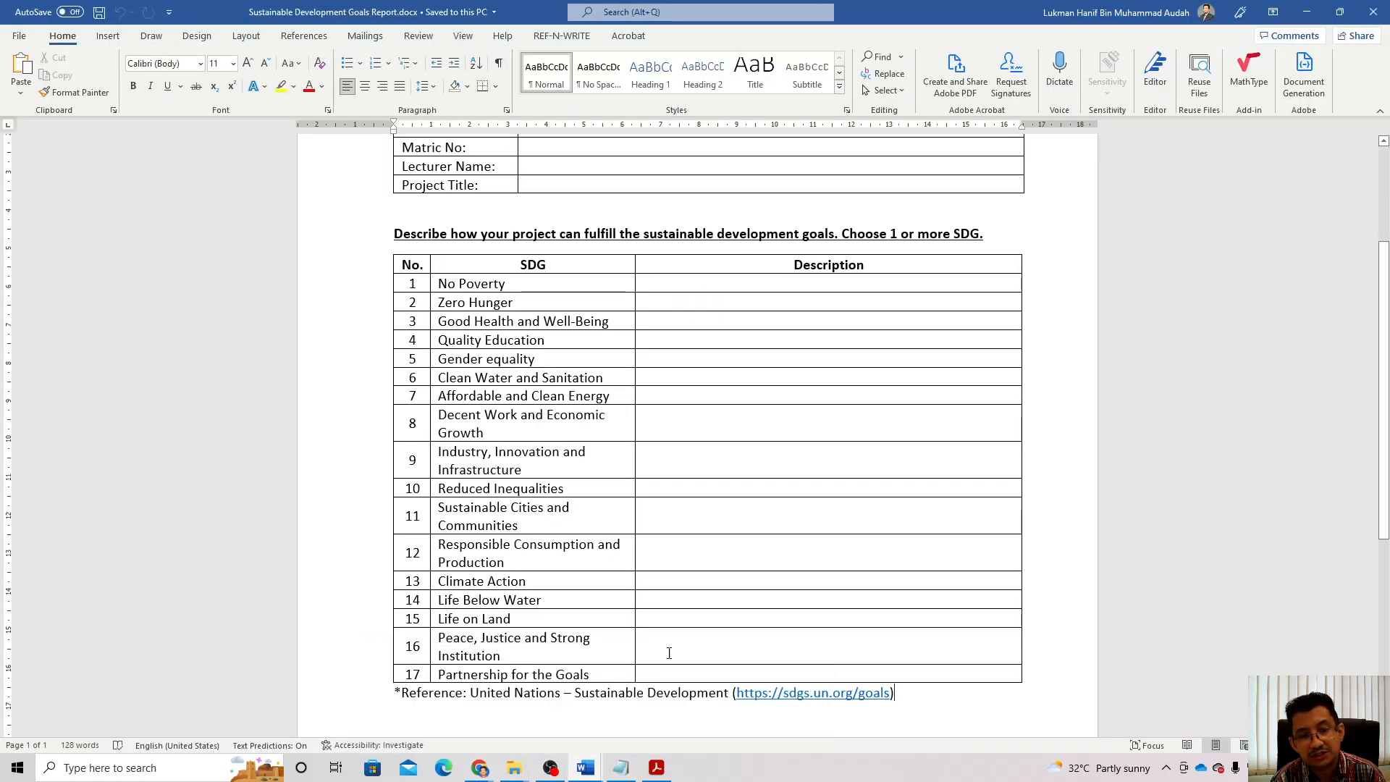
scroll(652, 681, up, 5)
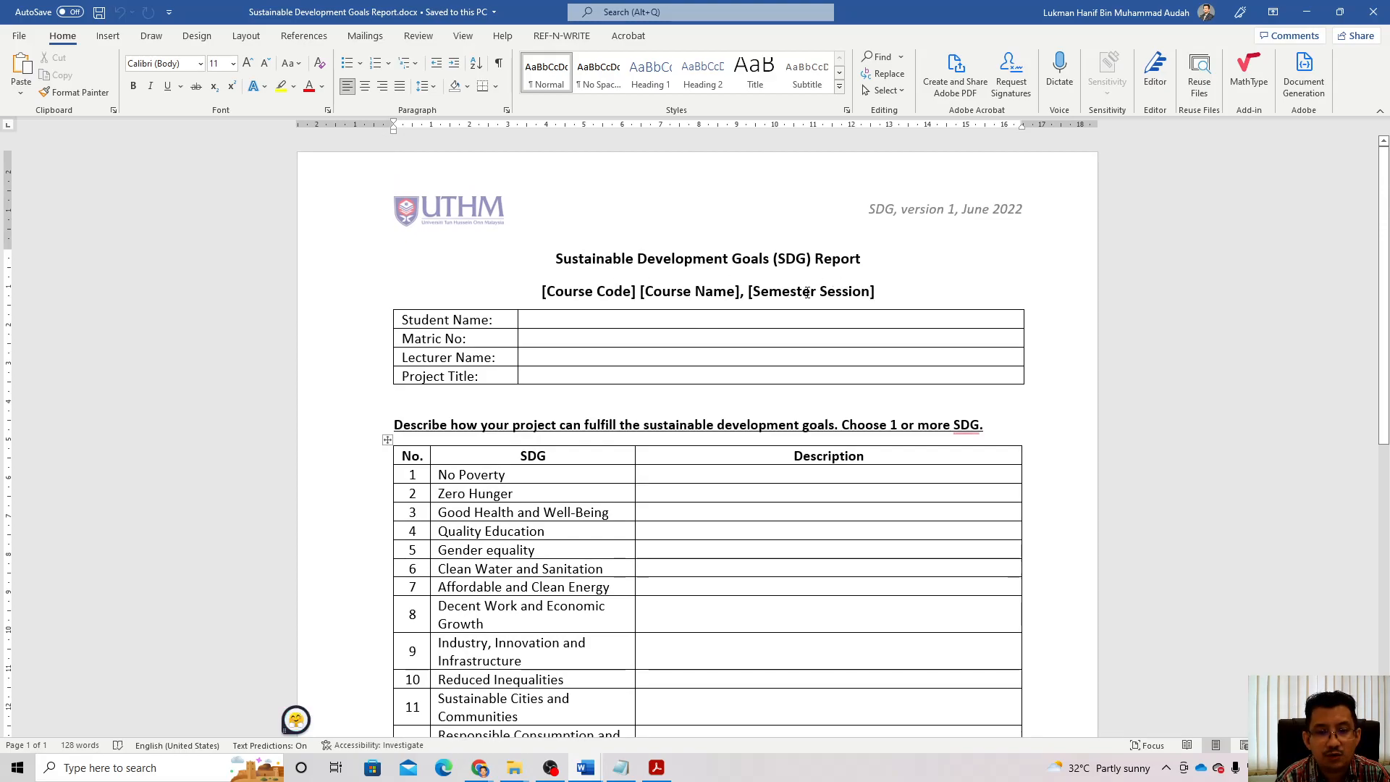
drag(546, 290, 834, 292)
key(BackSpace)
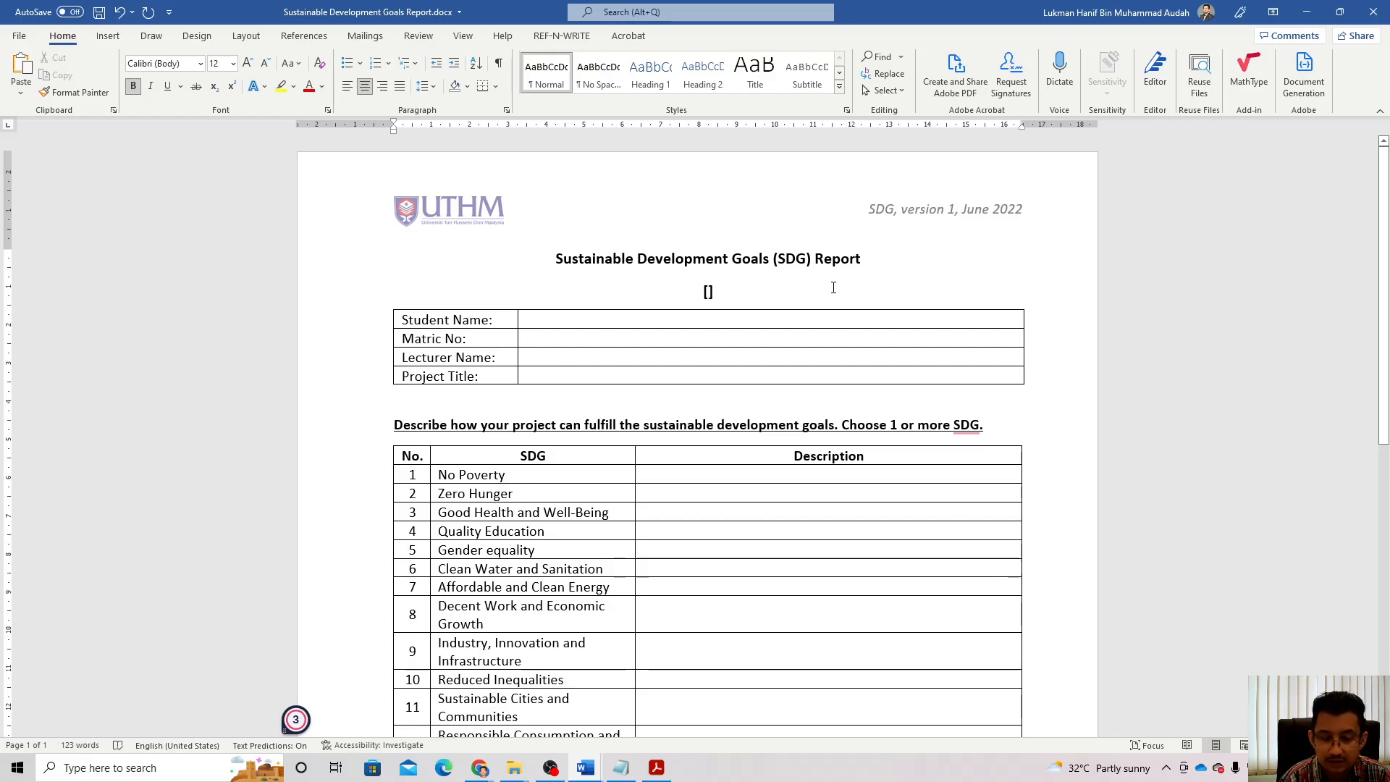
key(Delete)
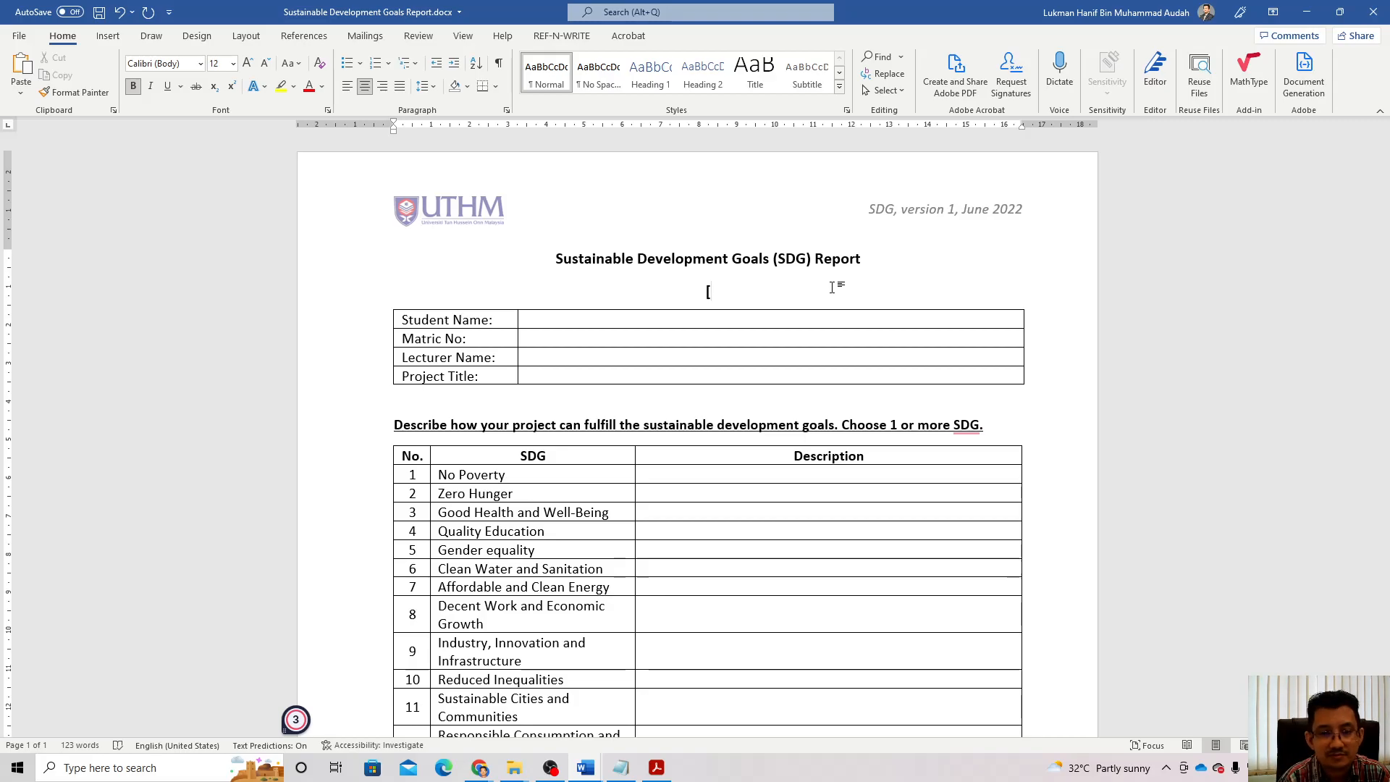
text(BE)
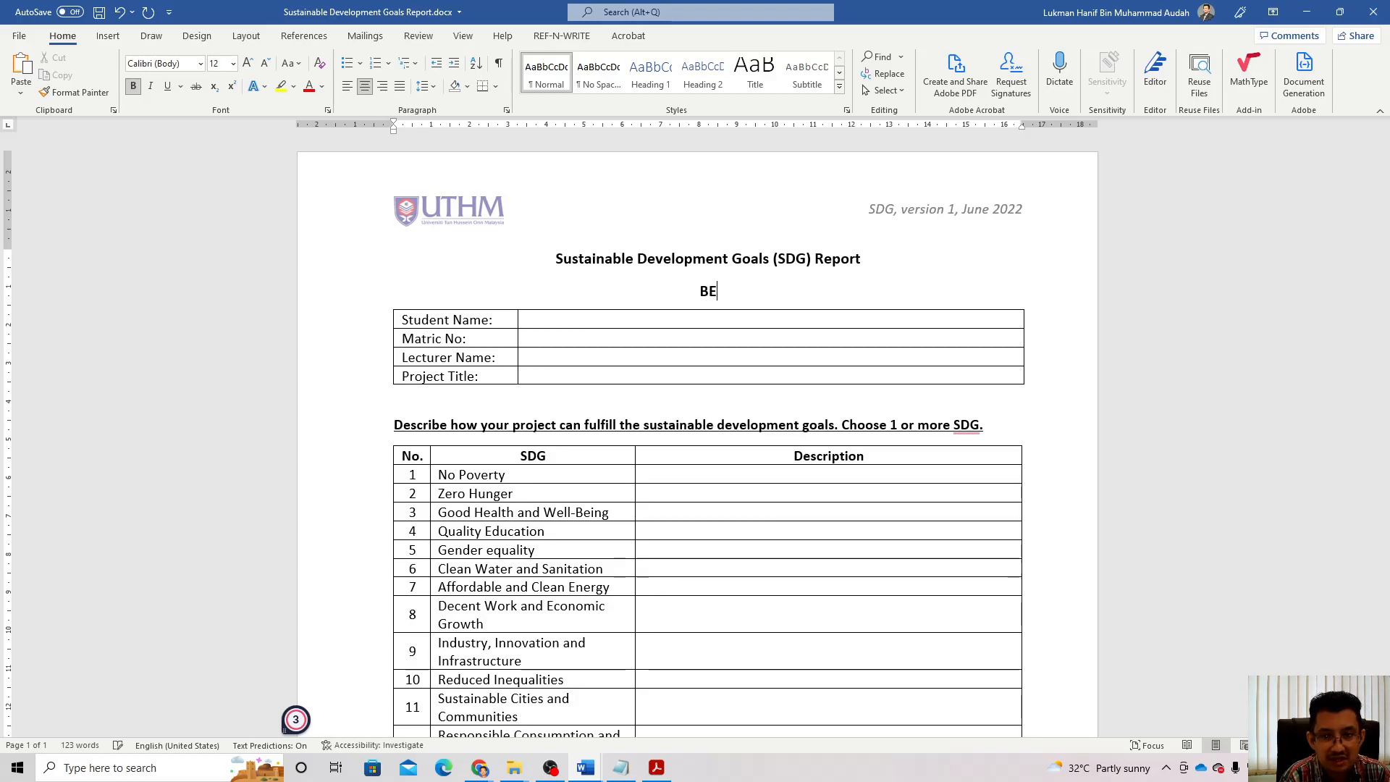
text(E4)
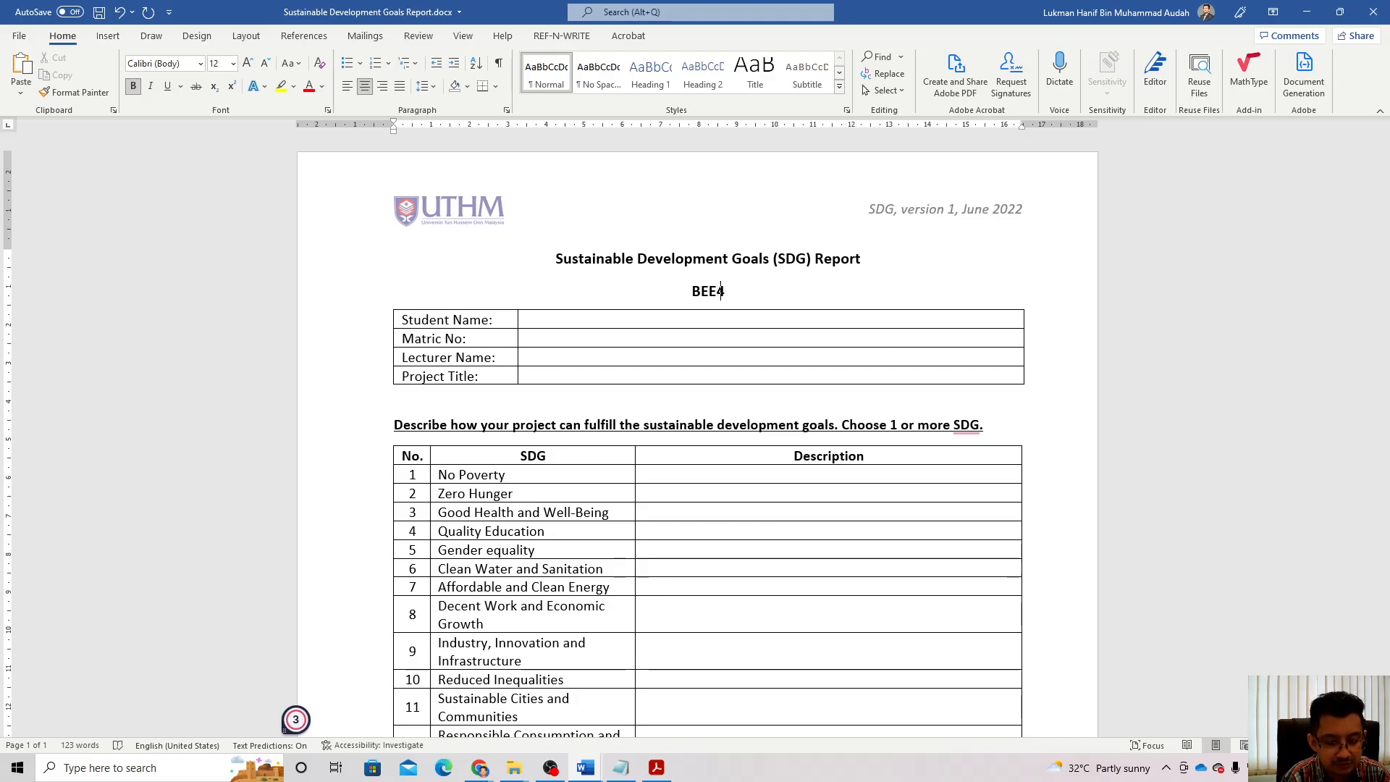
text(0704 Final Year Project II)
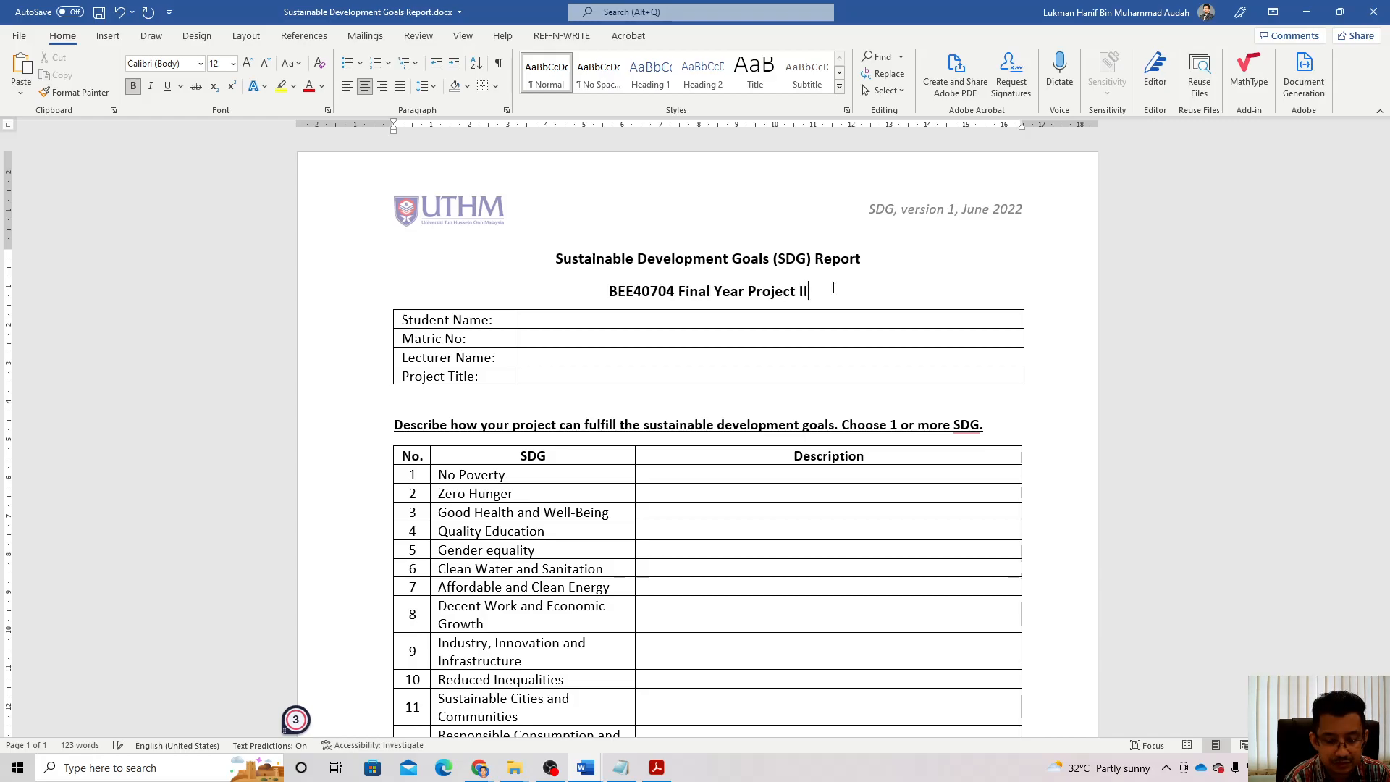
text(, Semester )
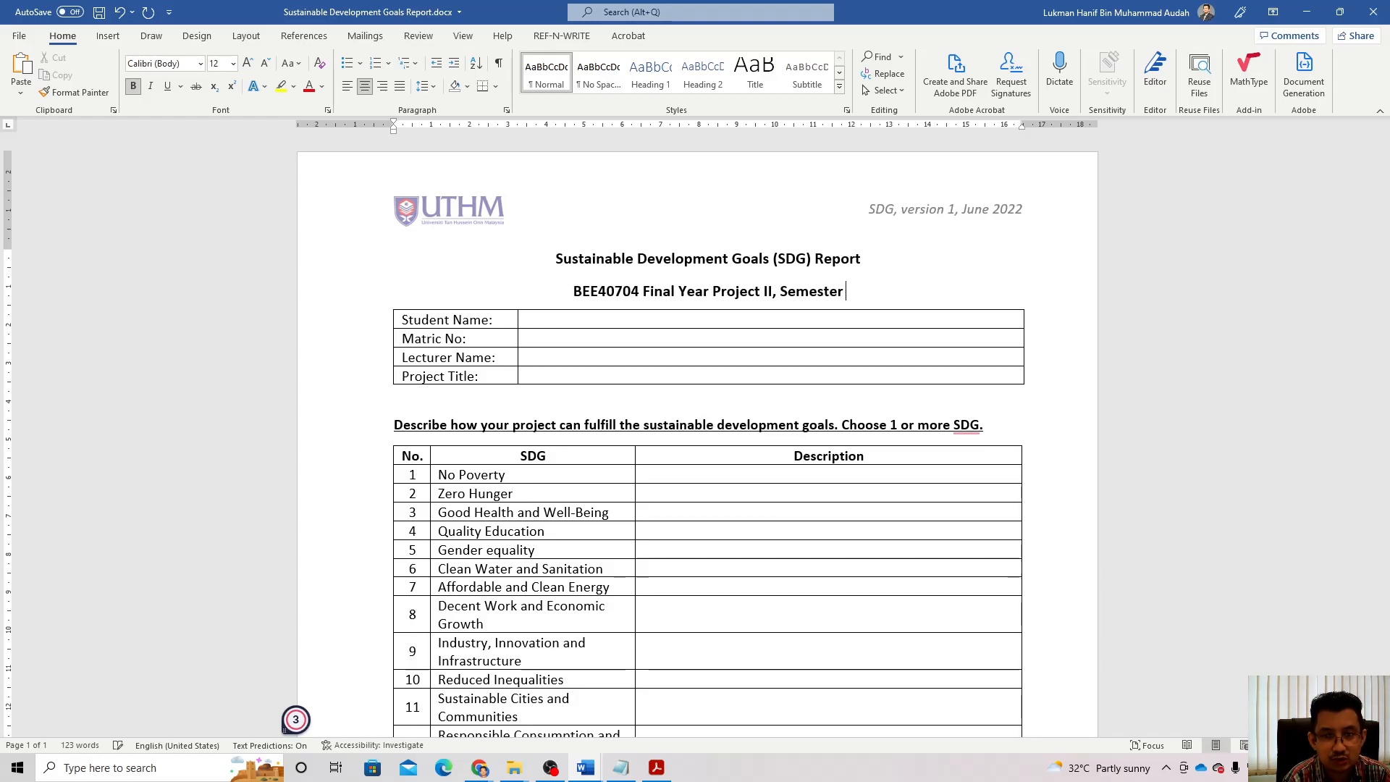
text(2 2021/2022)
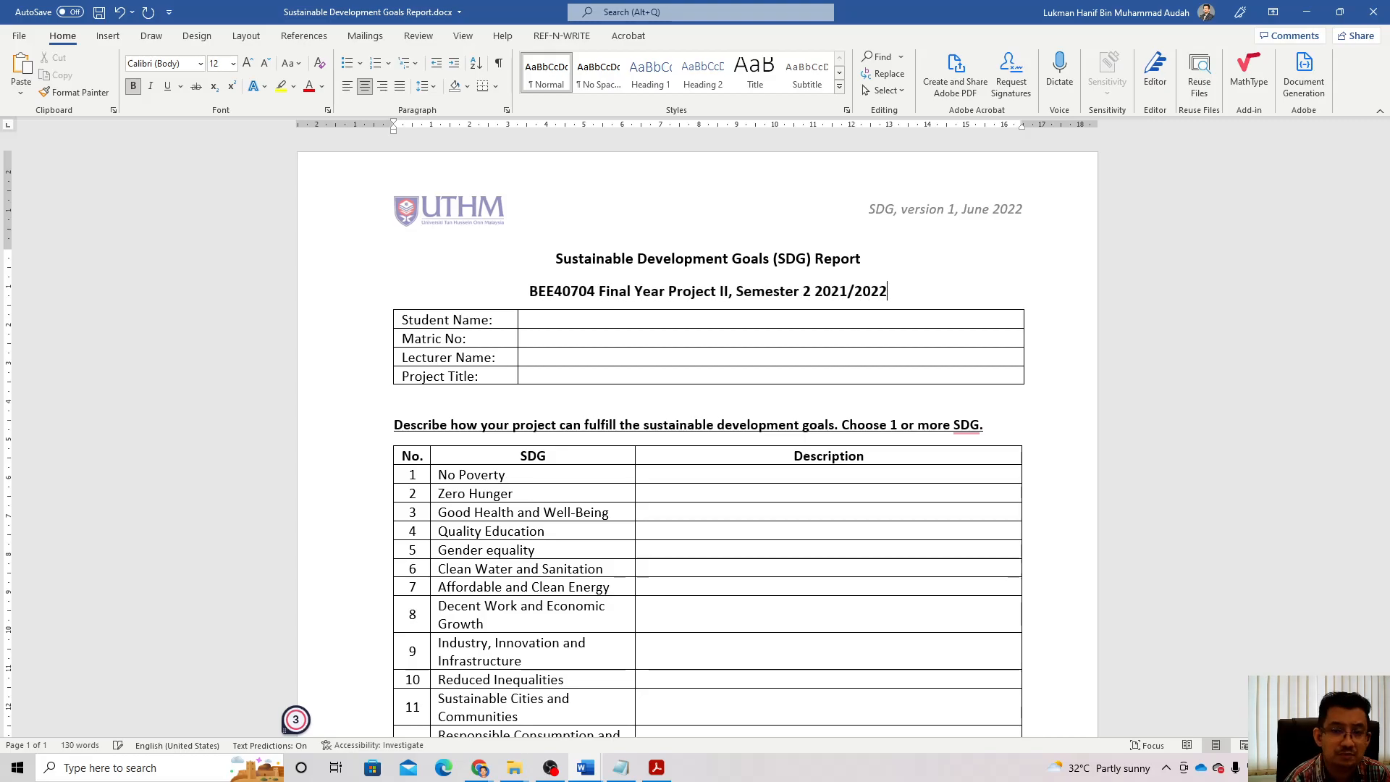
Step: Fill in the student's name, matric number and lecturer's name in the SDG report header table
click(637, 320)
text(Lukman)
key(Tab)
key(Tab)
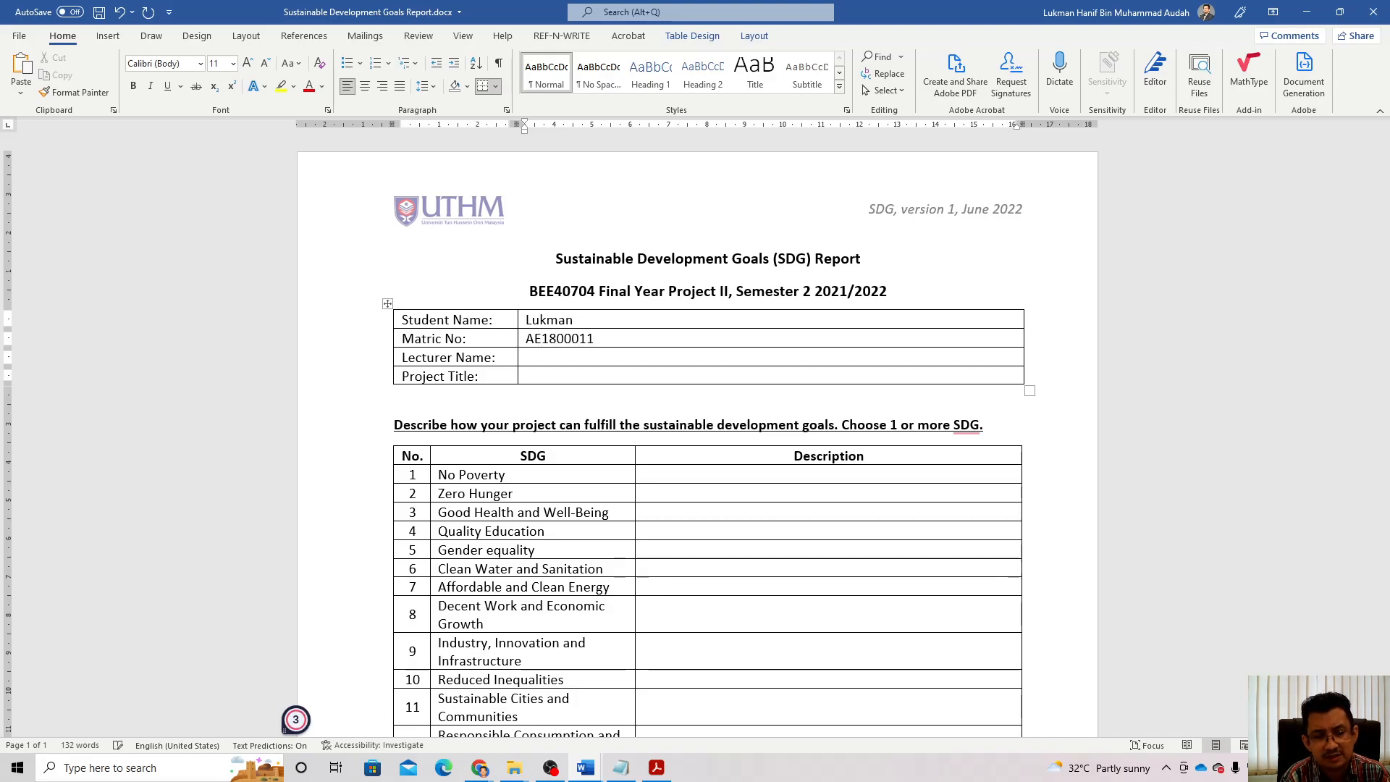
key(Tab)
key(Tab)
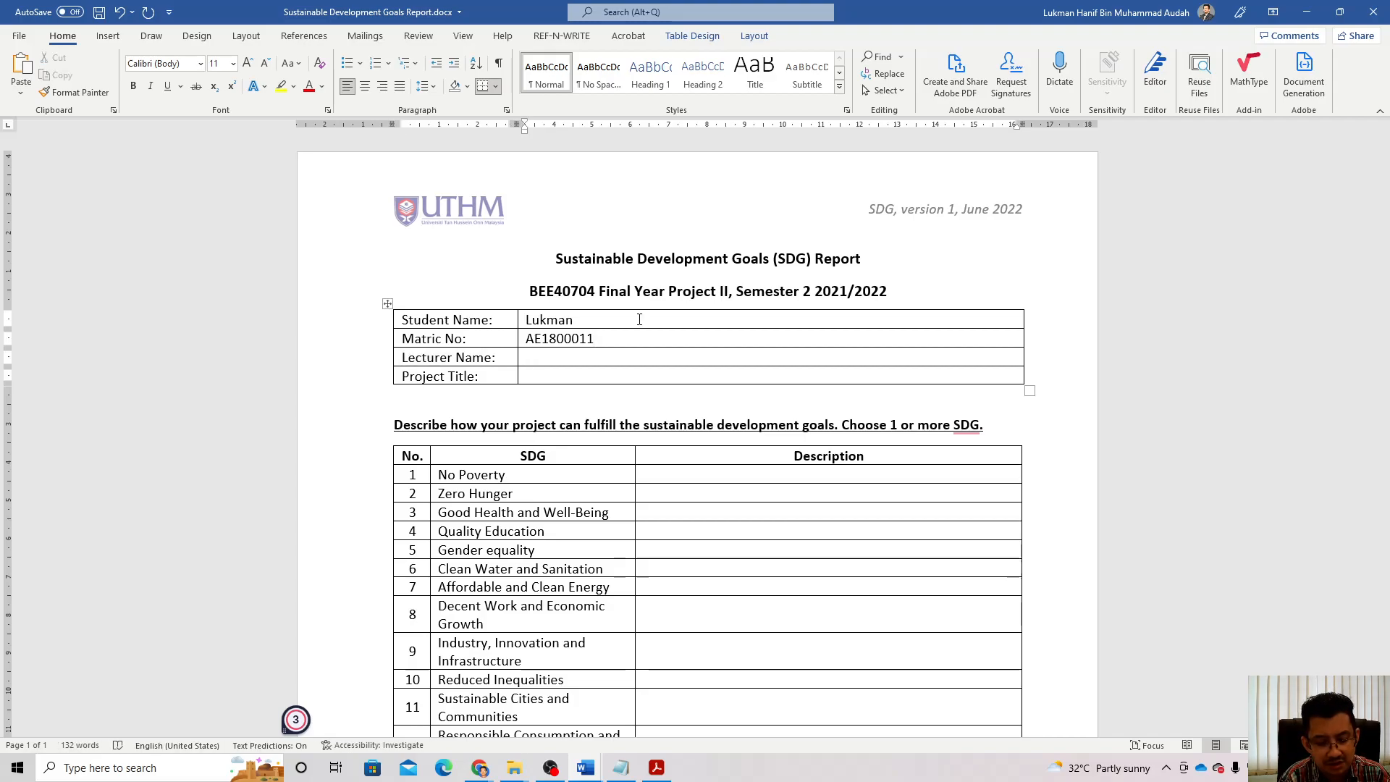
text(Prof.)
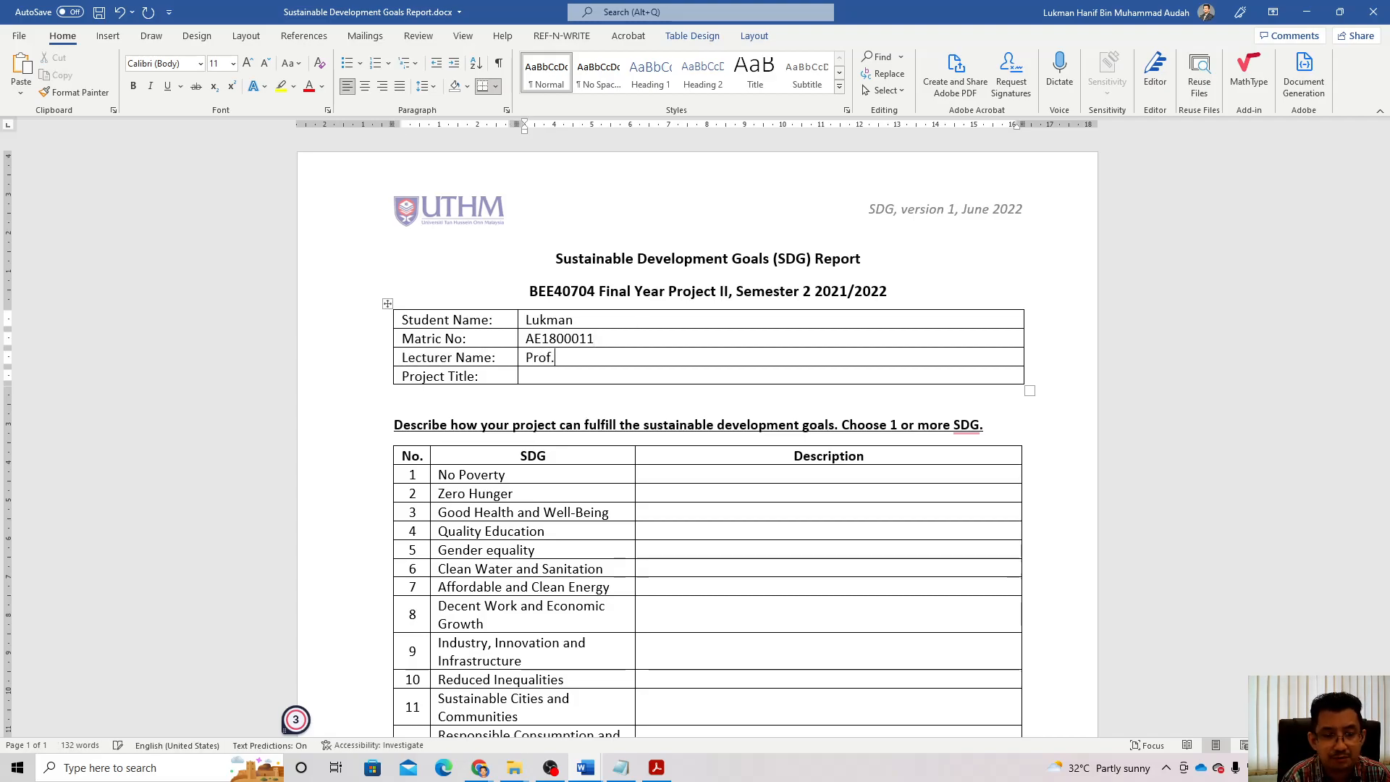
text( X)
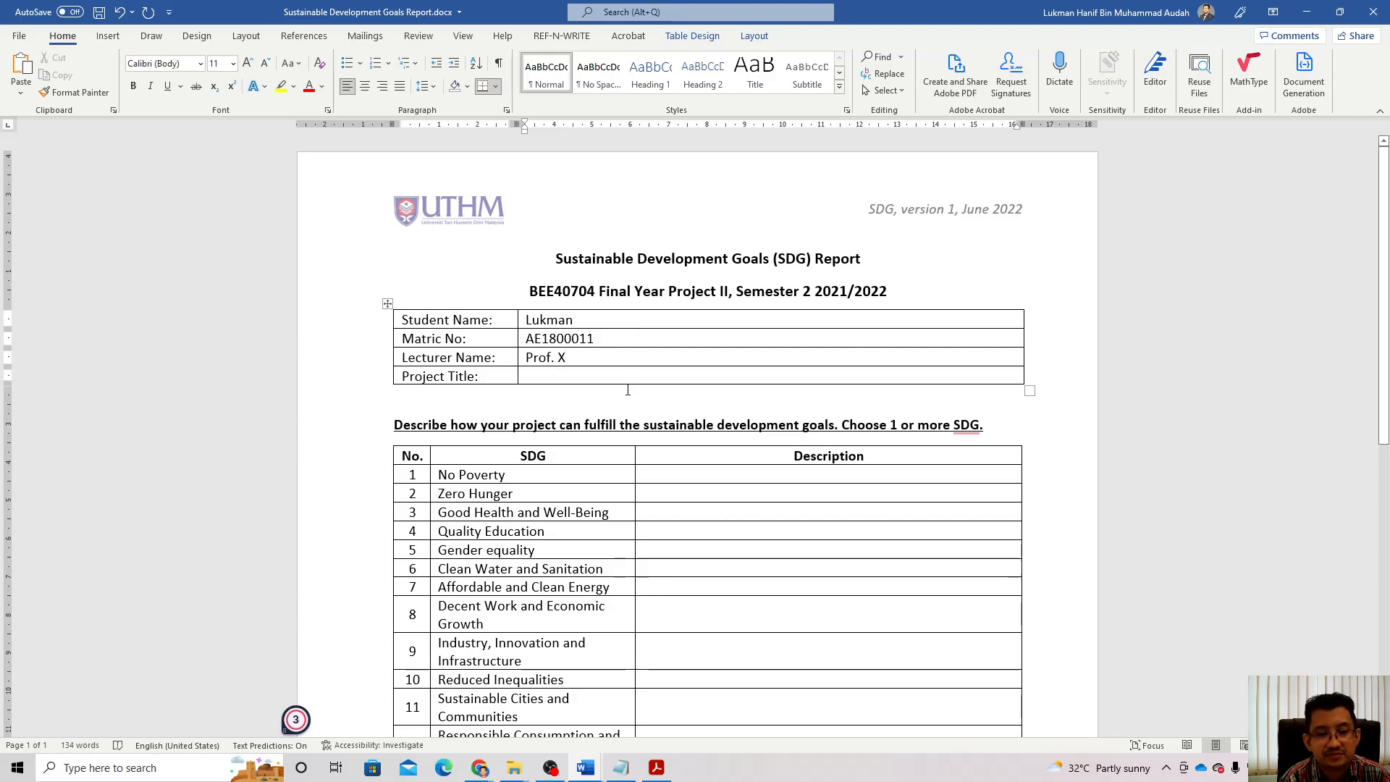
Step: Enter the Project Title 'Solar Powered Smart Greenhouse using Internet of Things (IoT)'
click(611, 380)
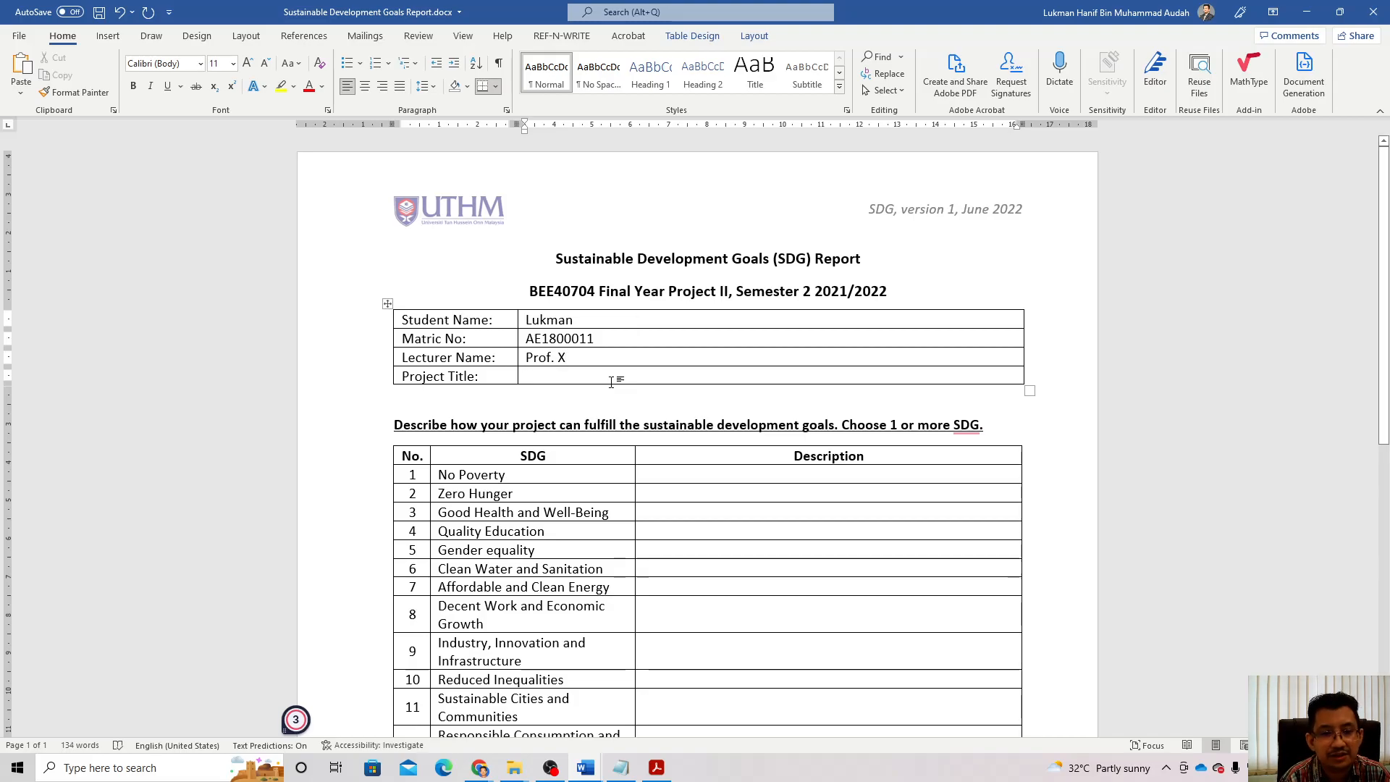
text(Solar Powered )
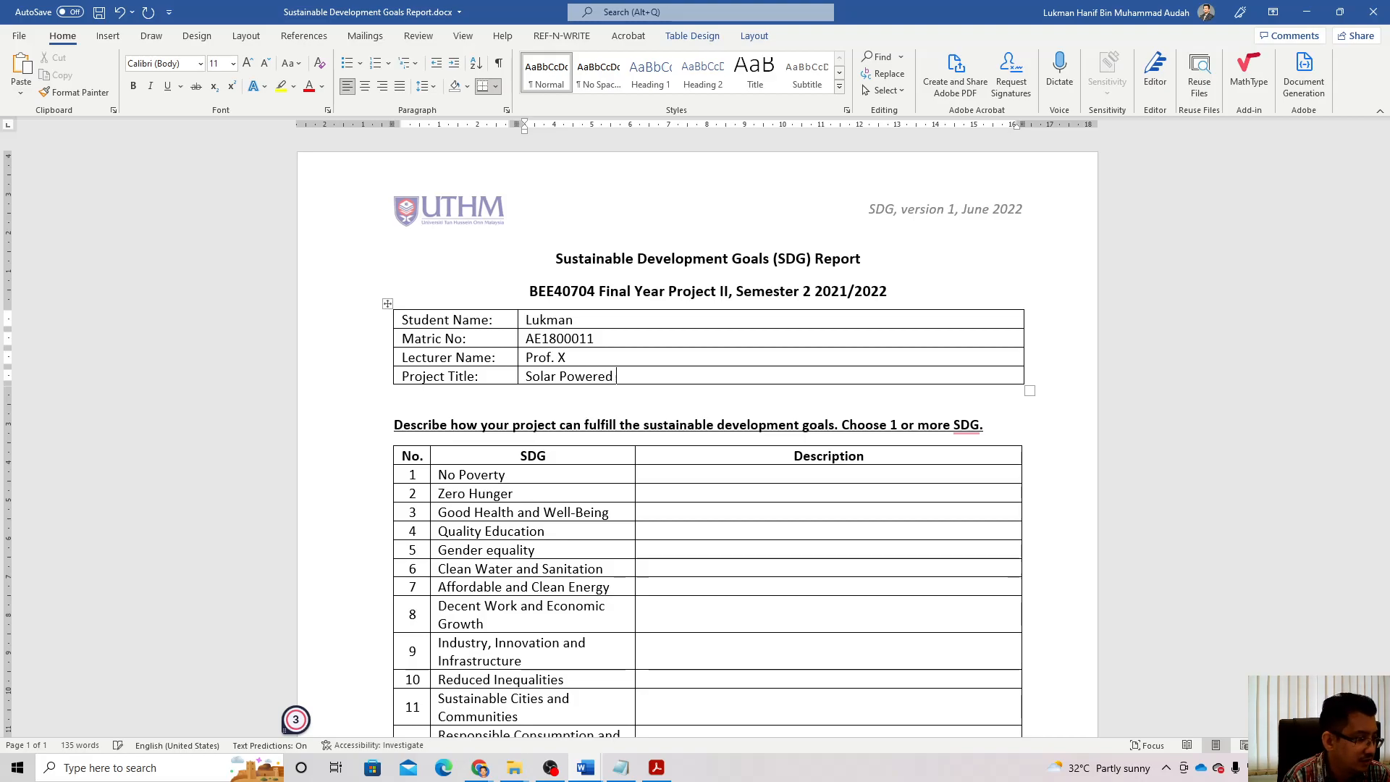
text(Smart G)
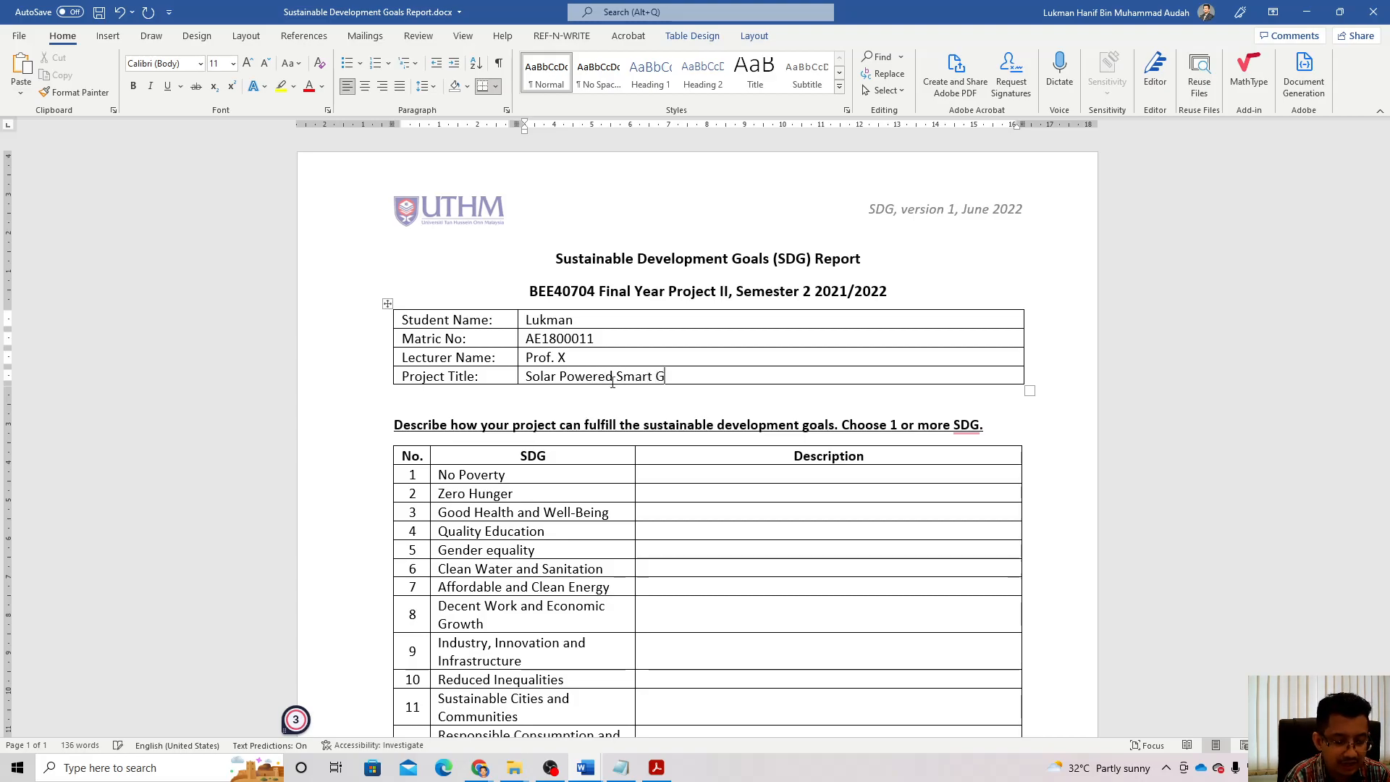
text(reenhouse )
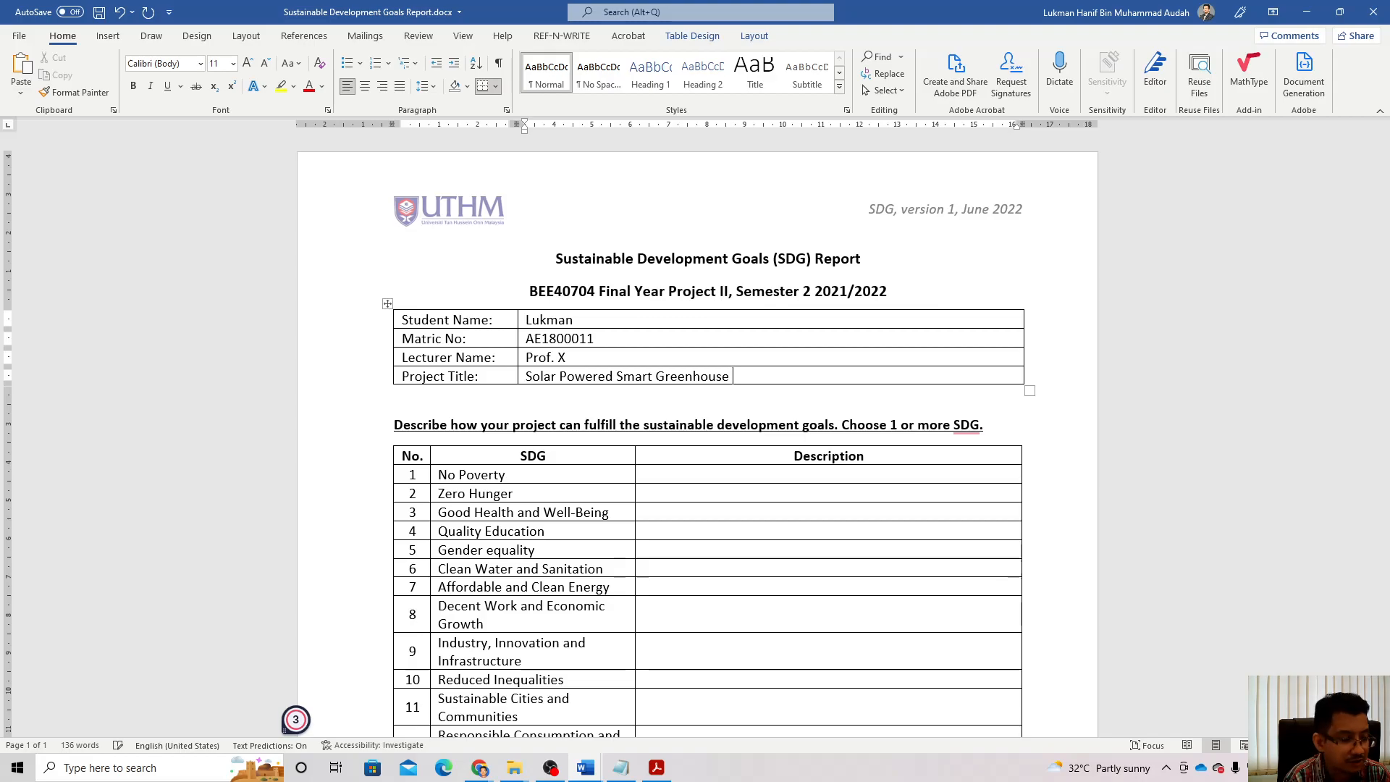
text(using Intg)
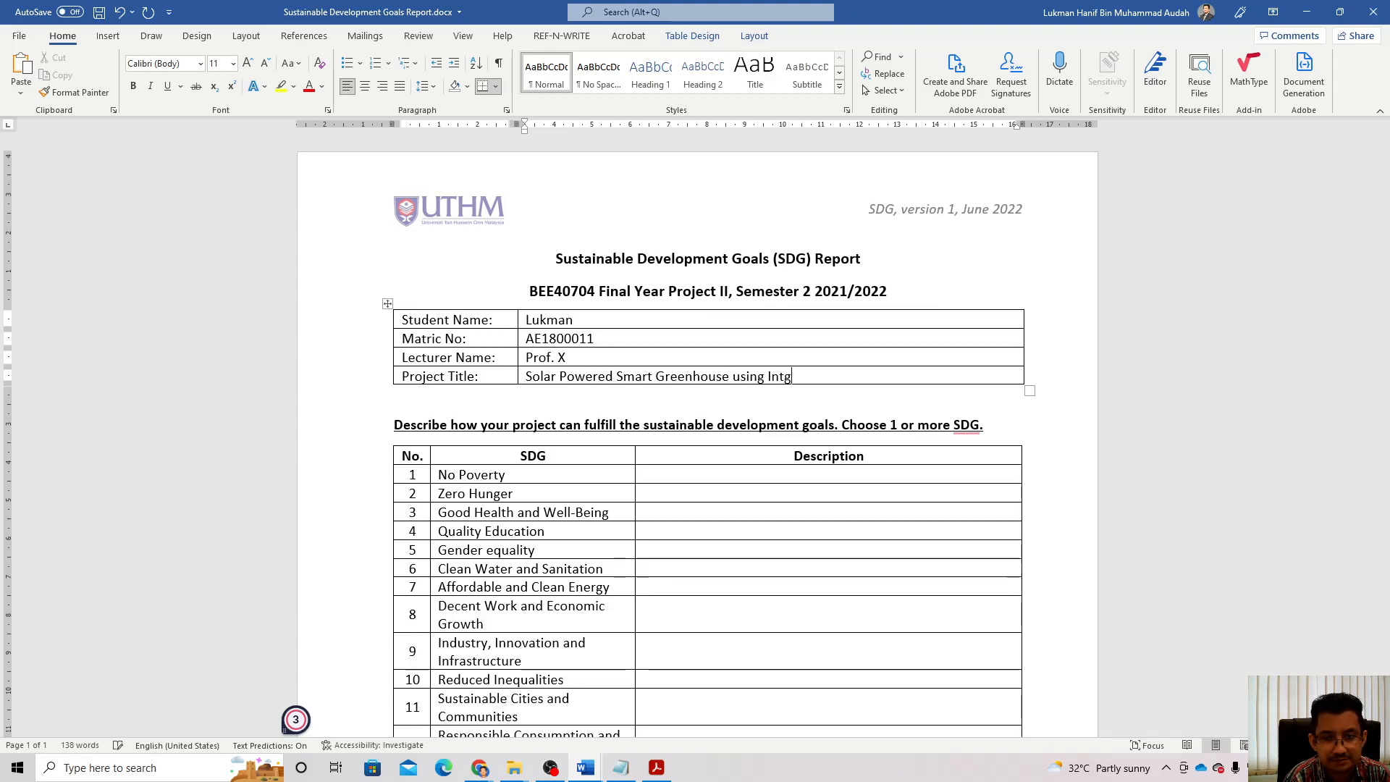
key(BackSpace)
text(er)
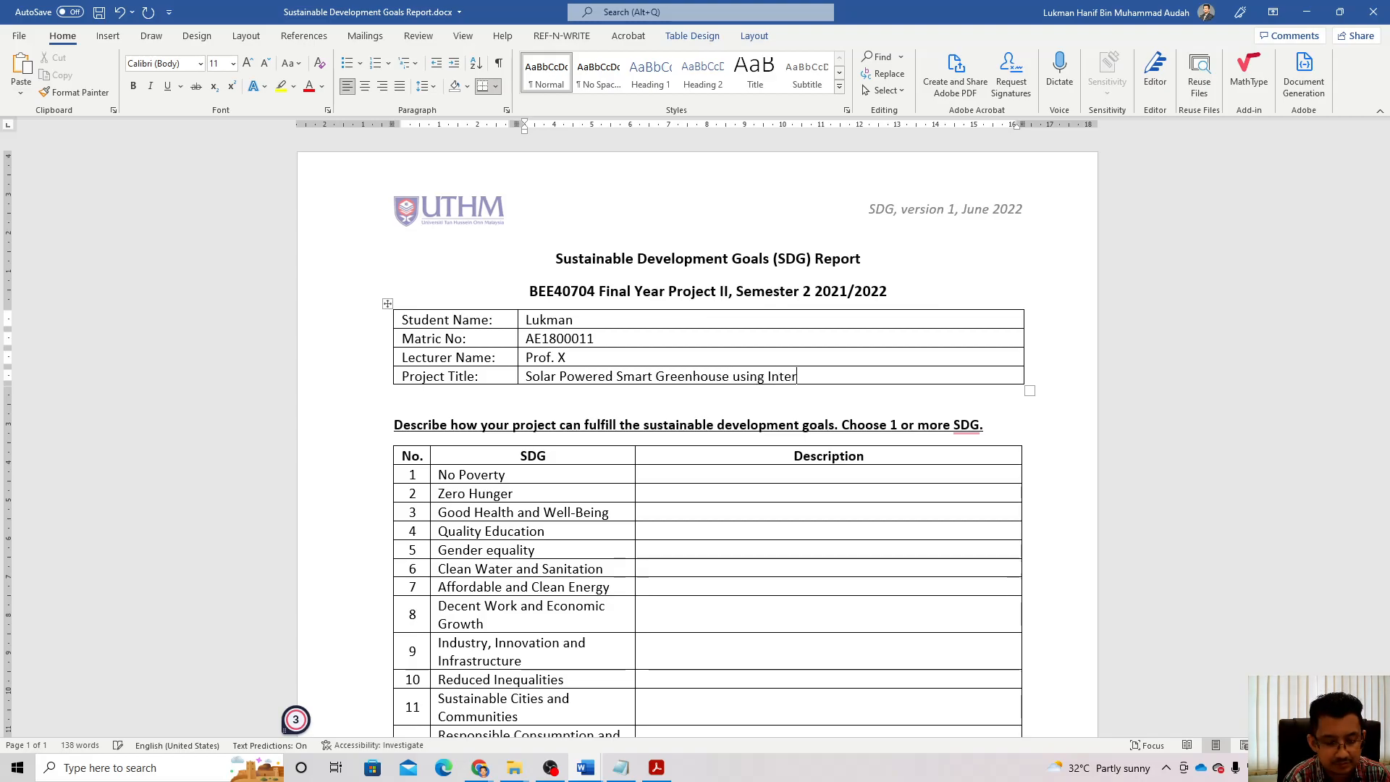
text(net of T)
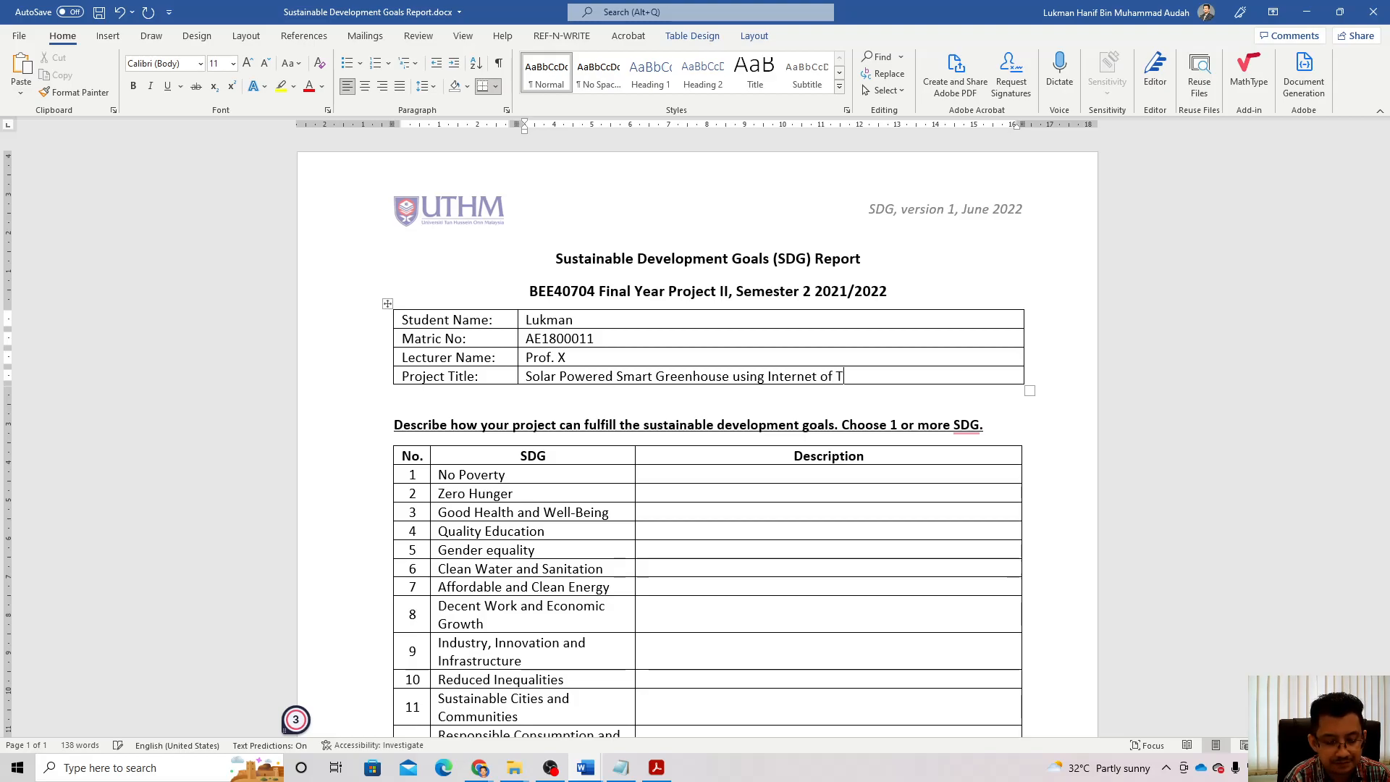
text(hings ()
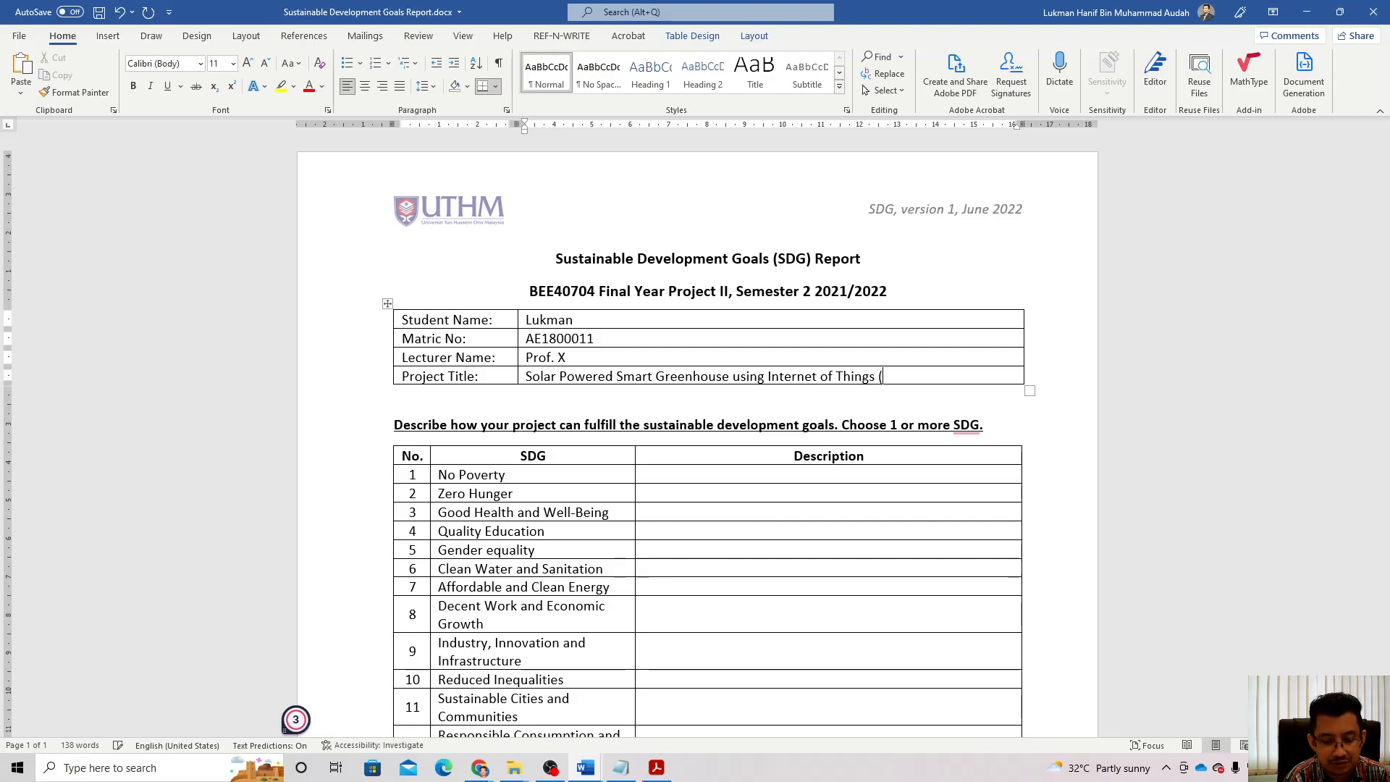
text(IoT))
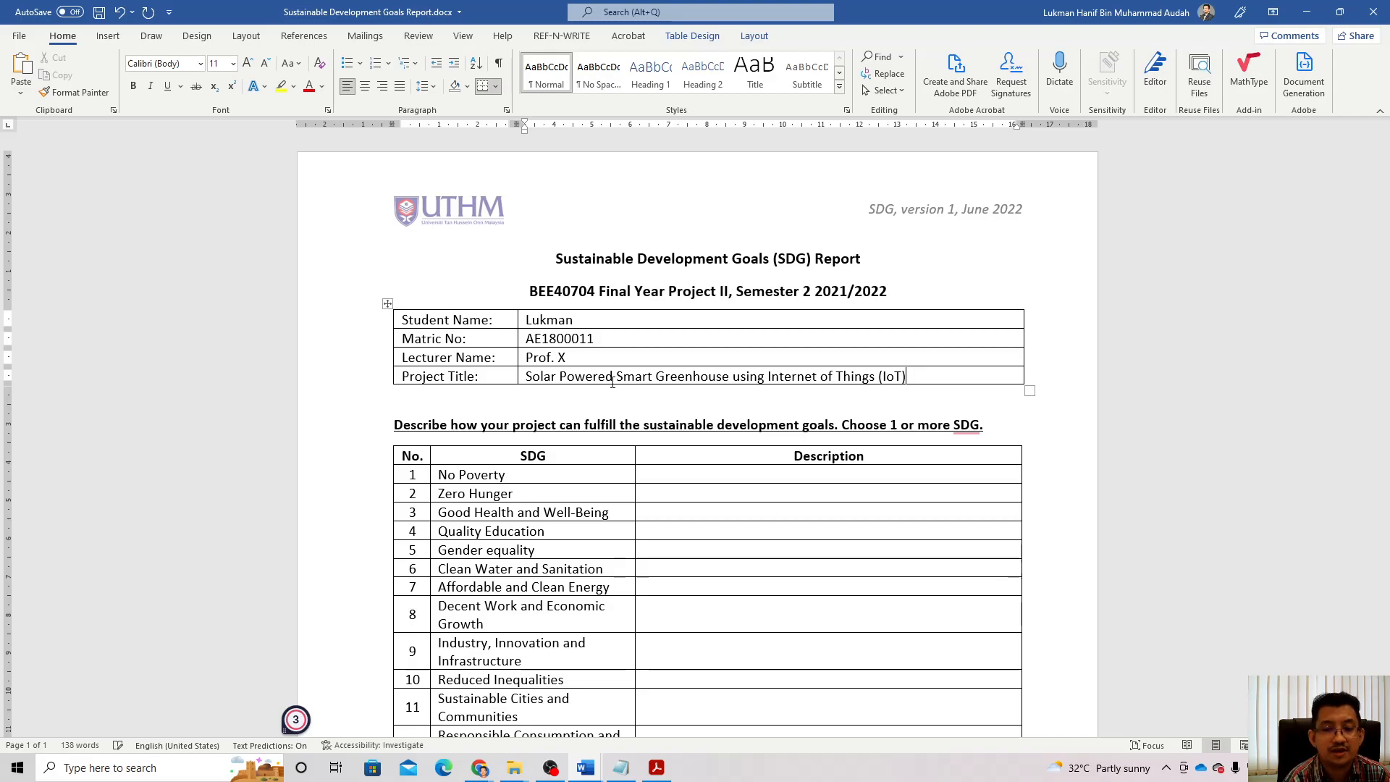
scroll(620, 498, down, 3)
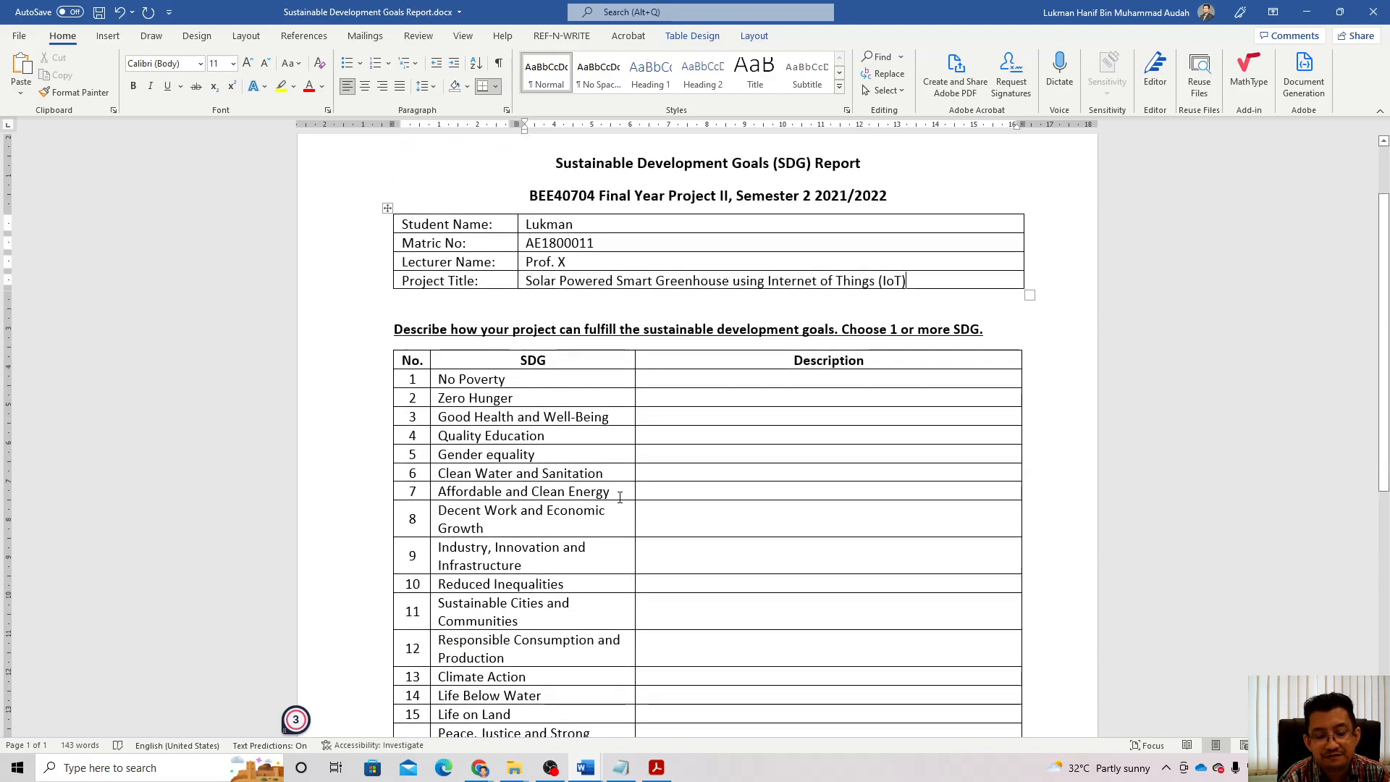
scroll(620, 498, down, 1)
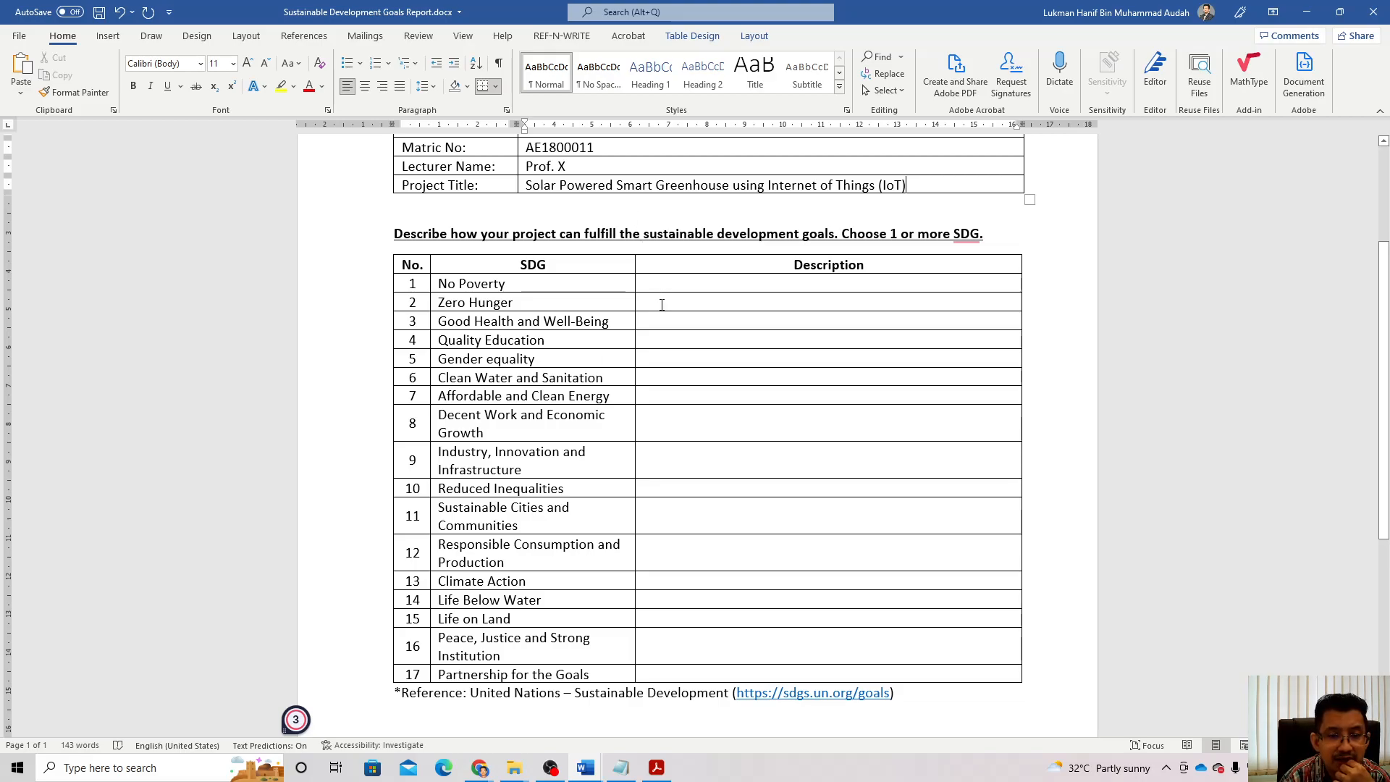
drag(438, 303, 508, 308)
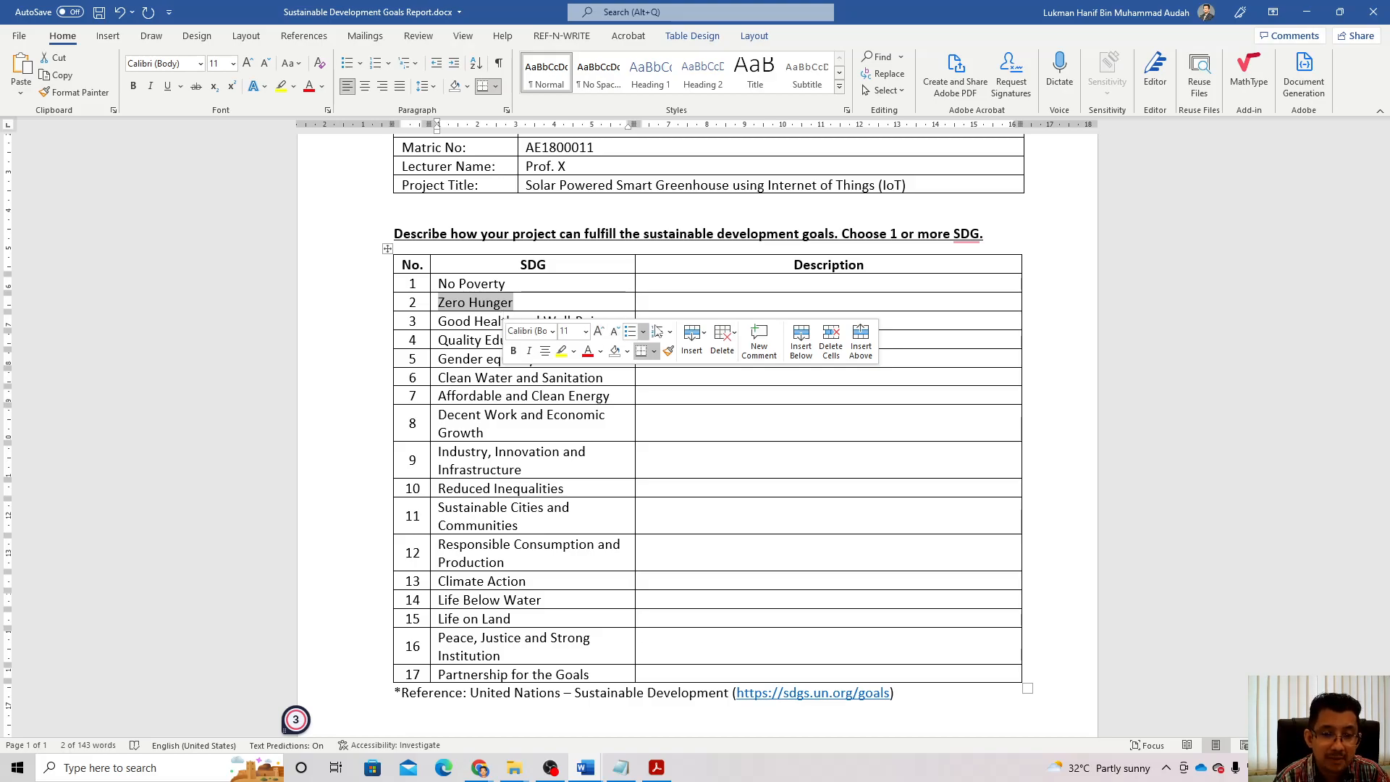
click(676, 300)
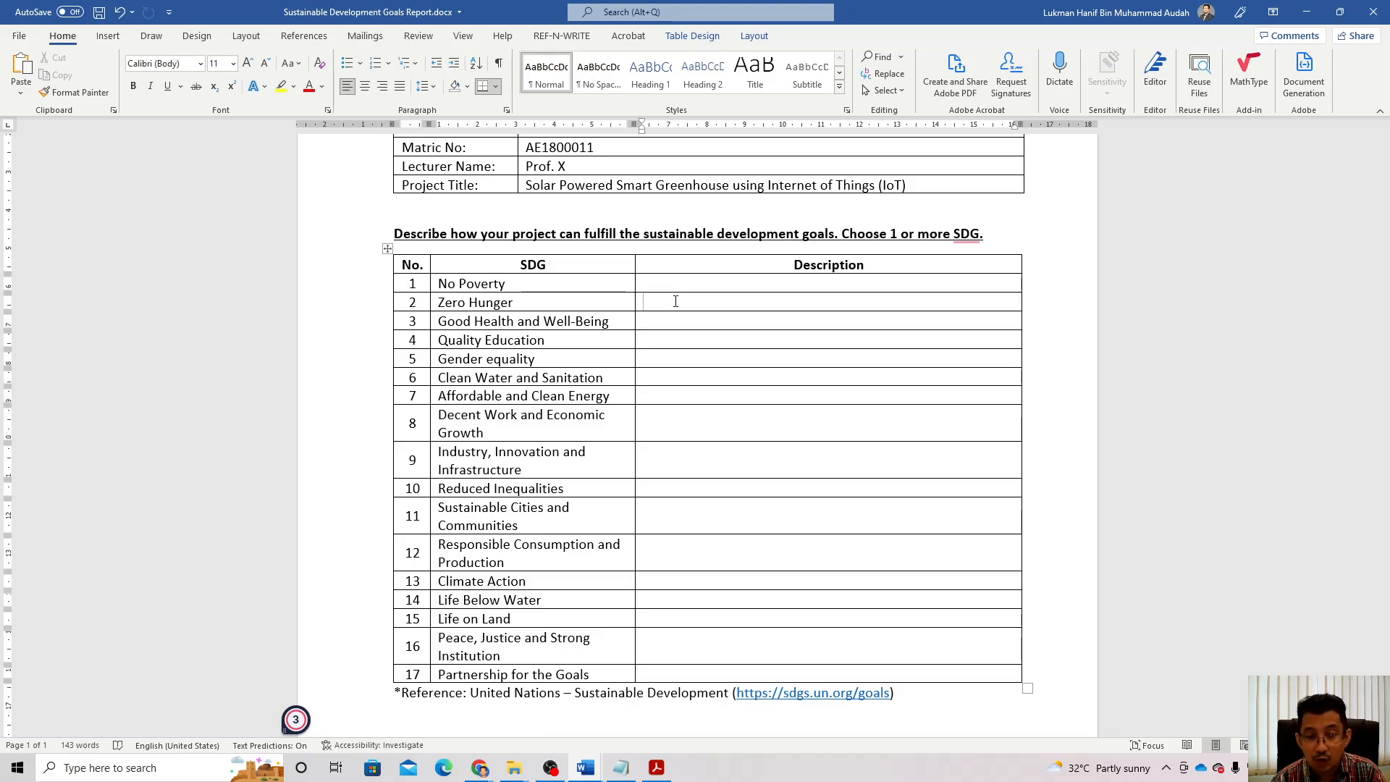
Step: Write in the Zero Hunger Description cell that the project supports home farming of fast-growing vegetables
text(T)
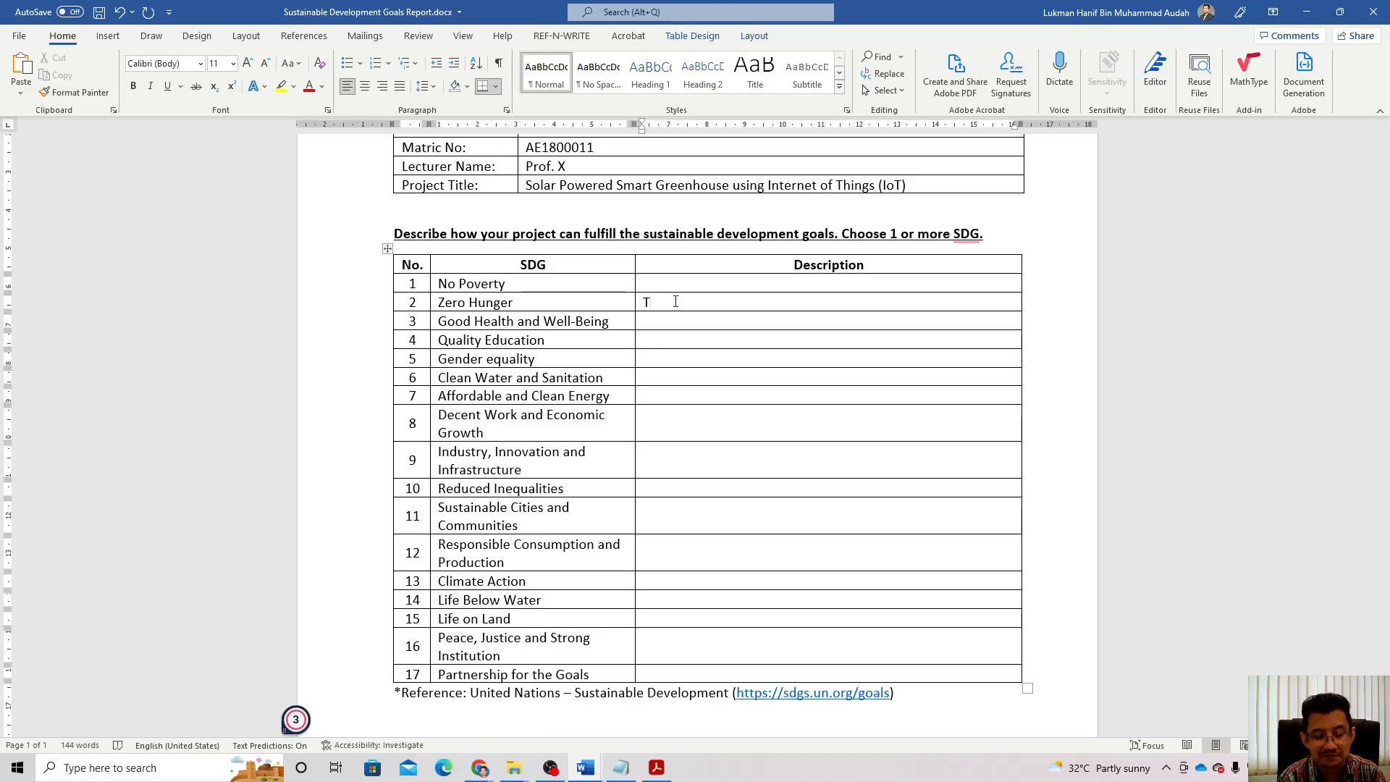
text(his )
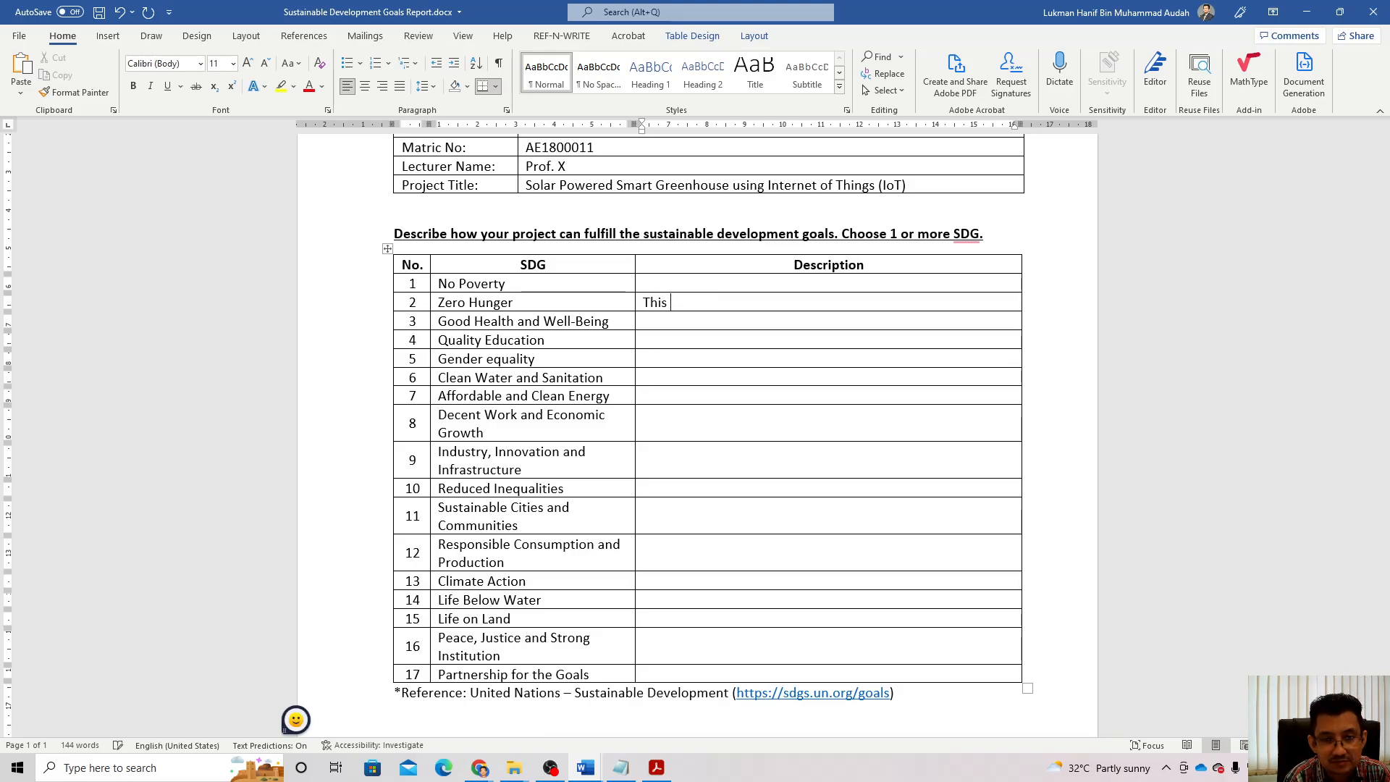
text(project )
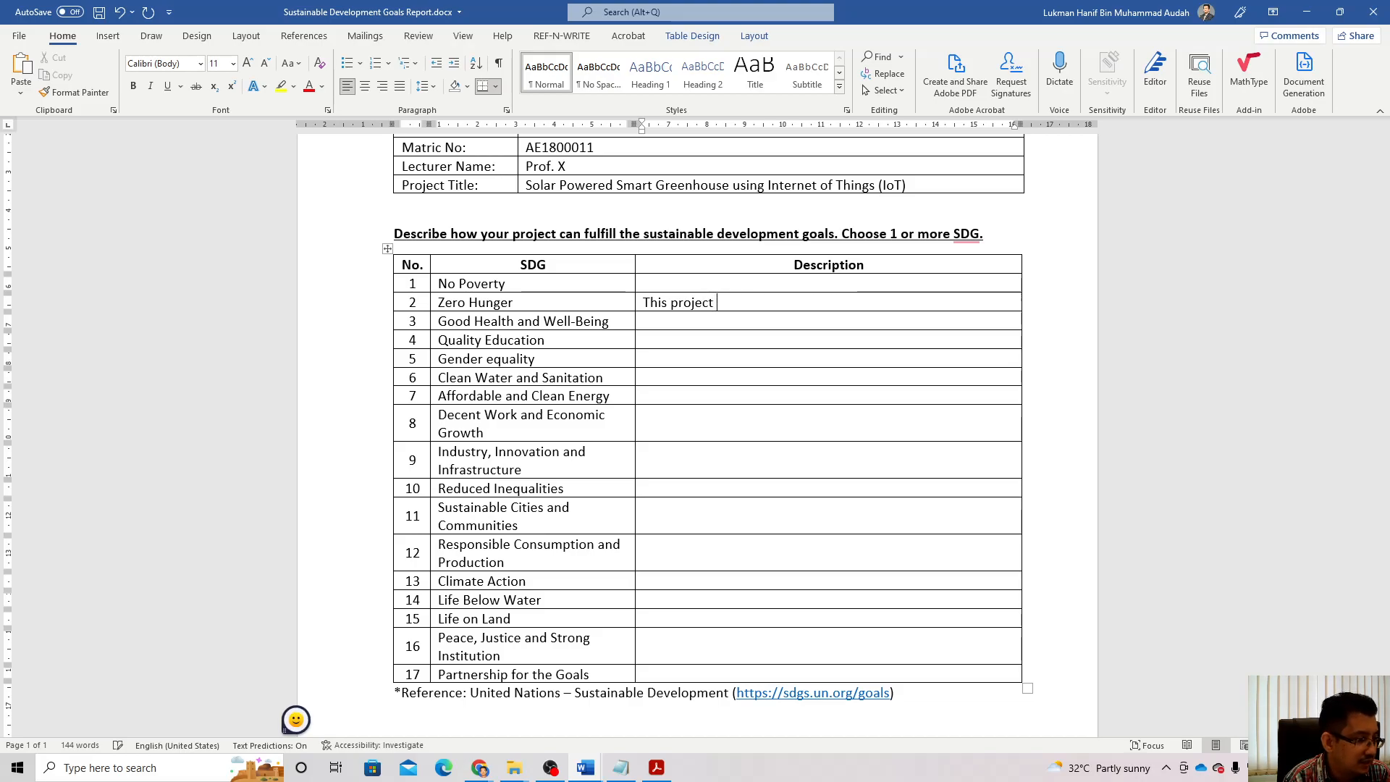
text(is design)
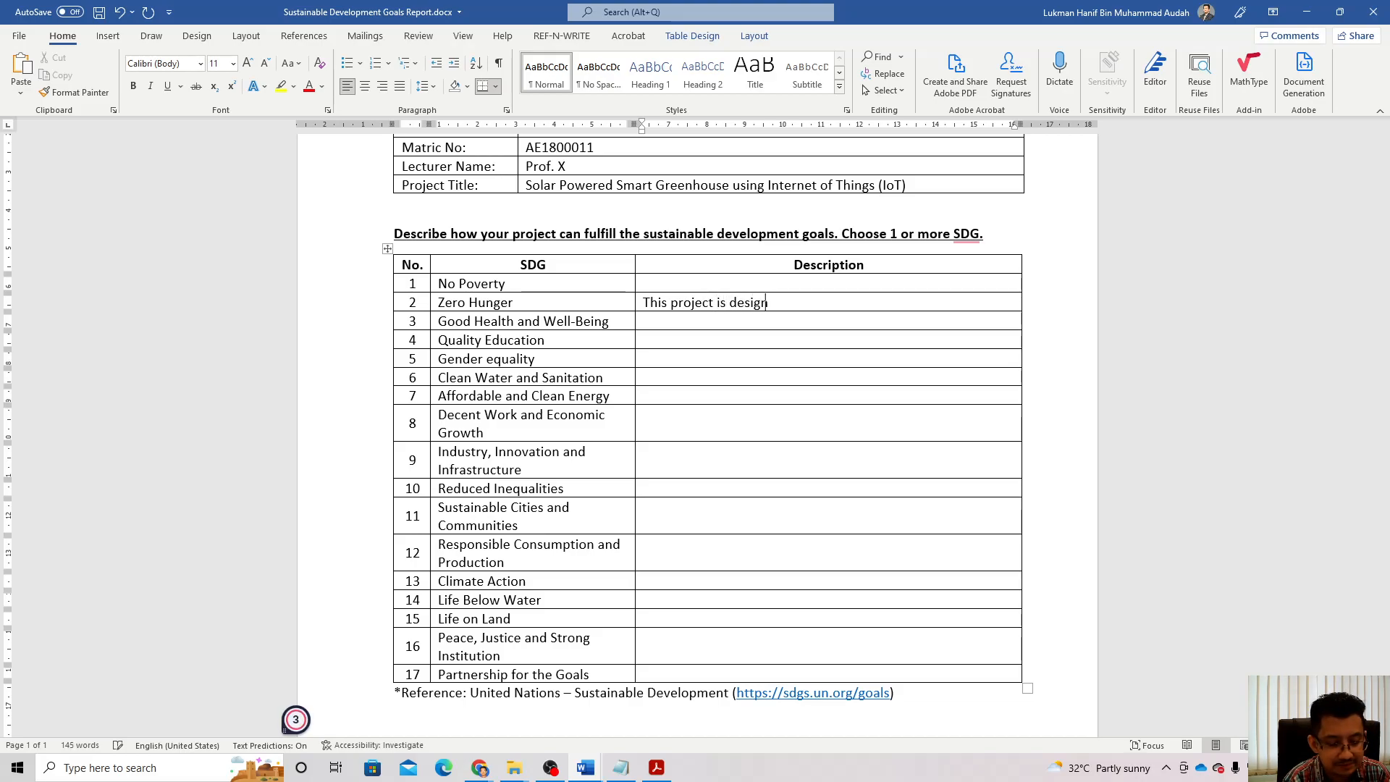
text(ed for )
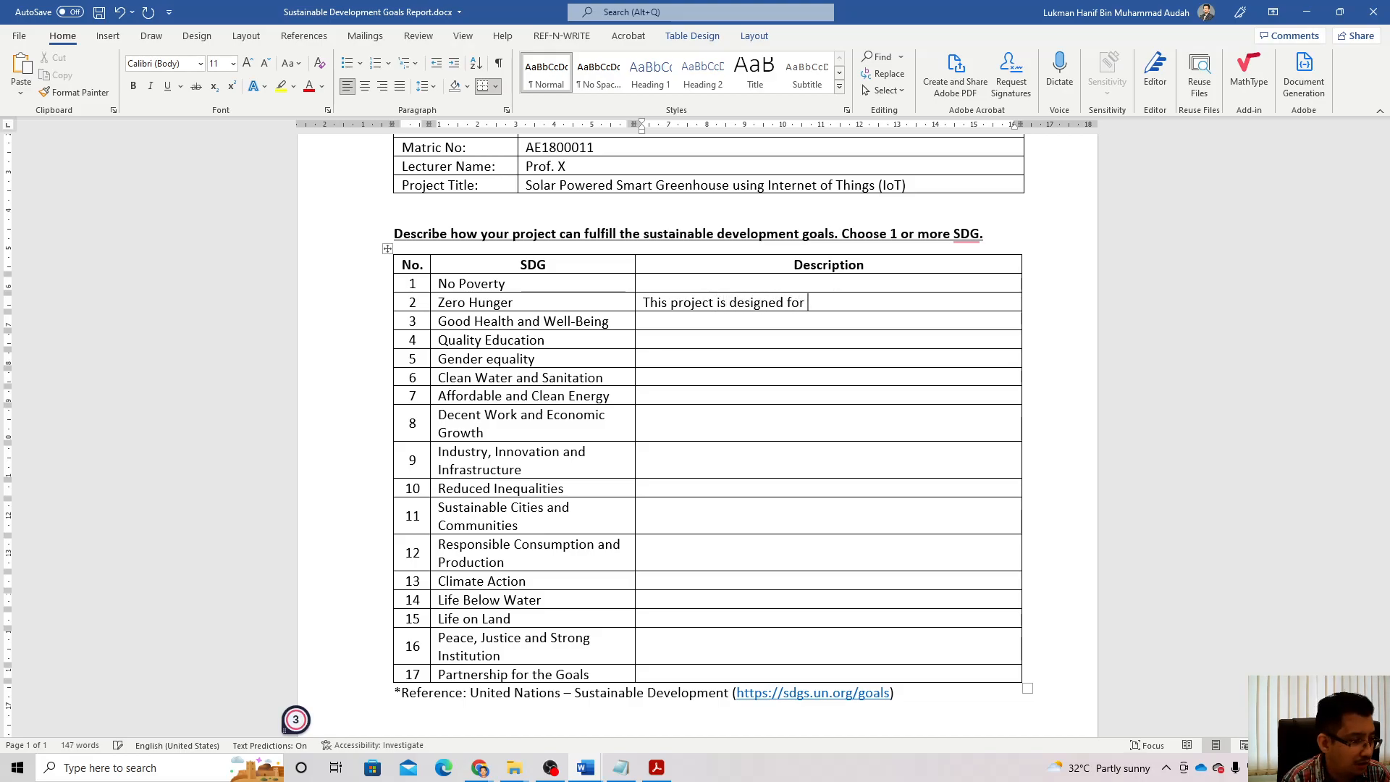
text(pract)
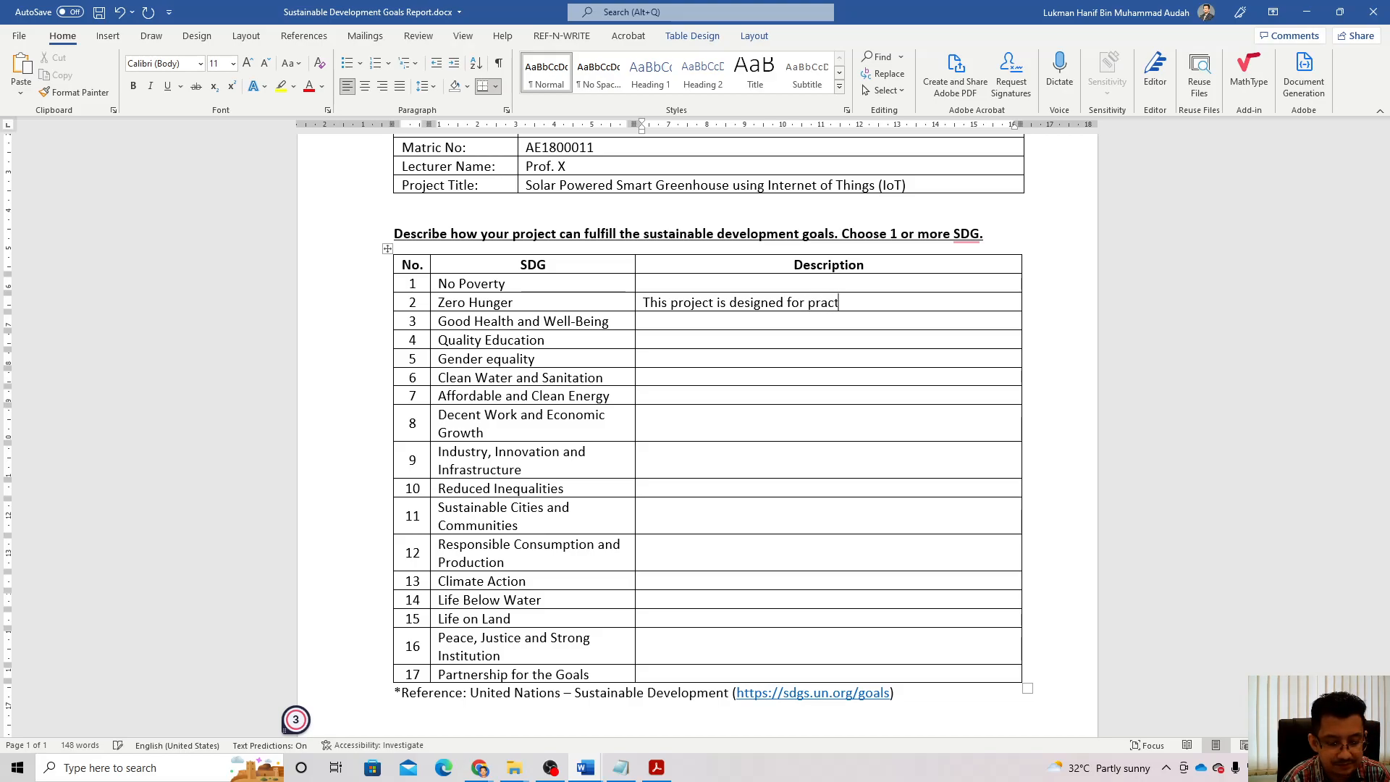
text(ical purpose)
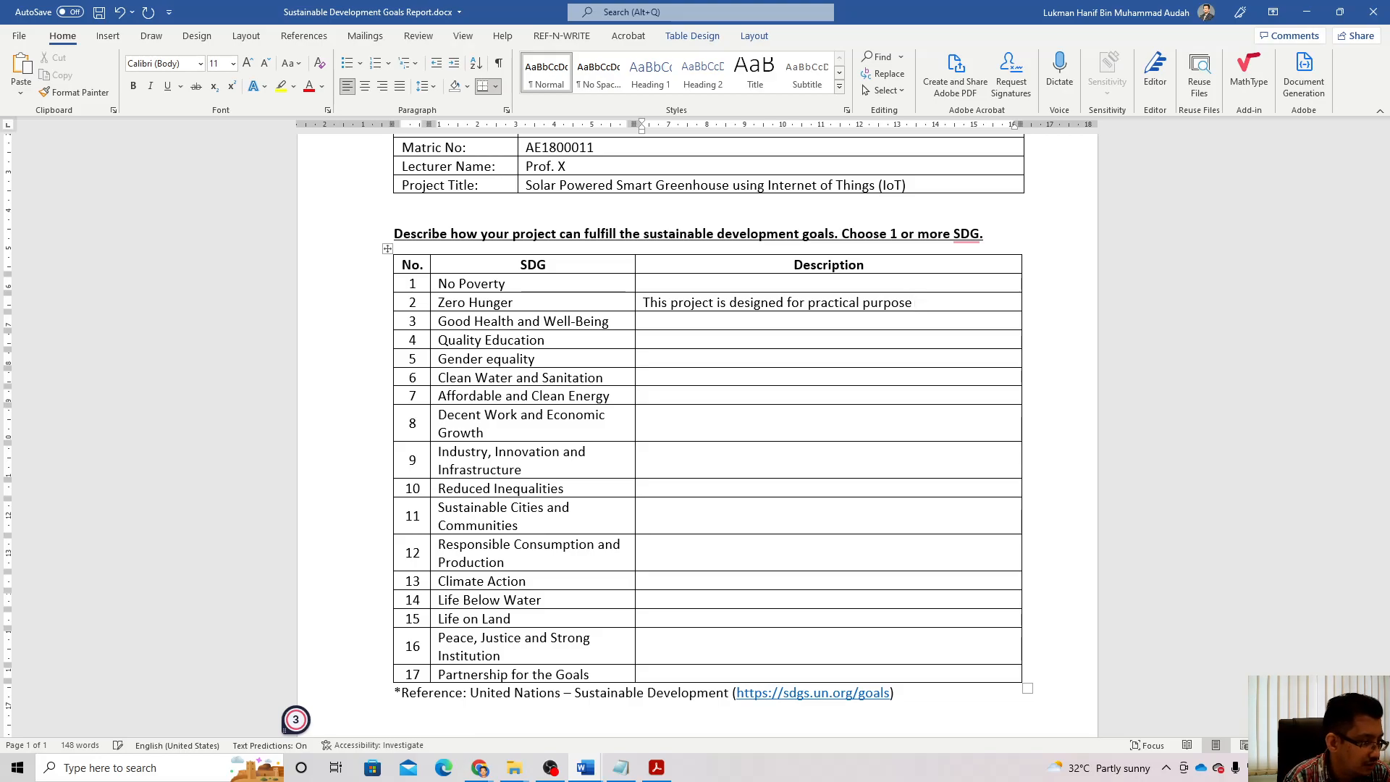
text( of home)
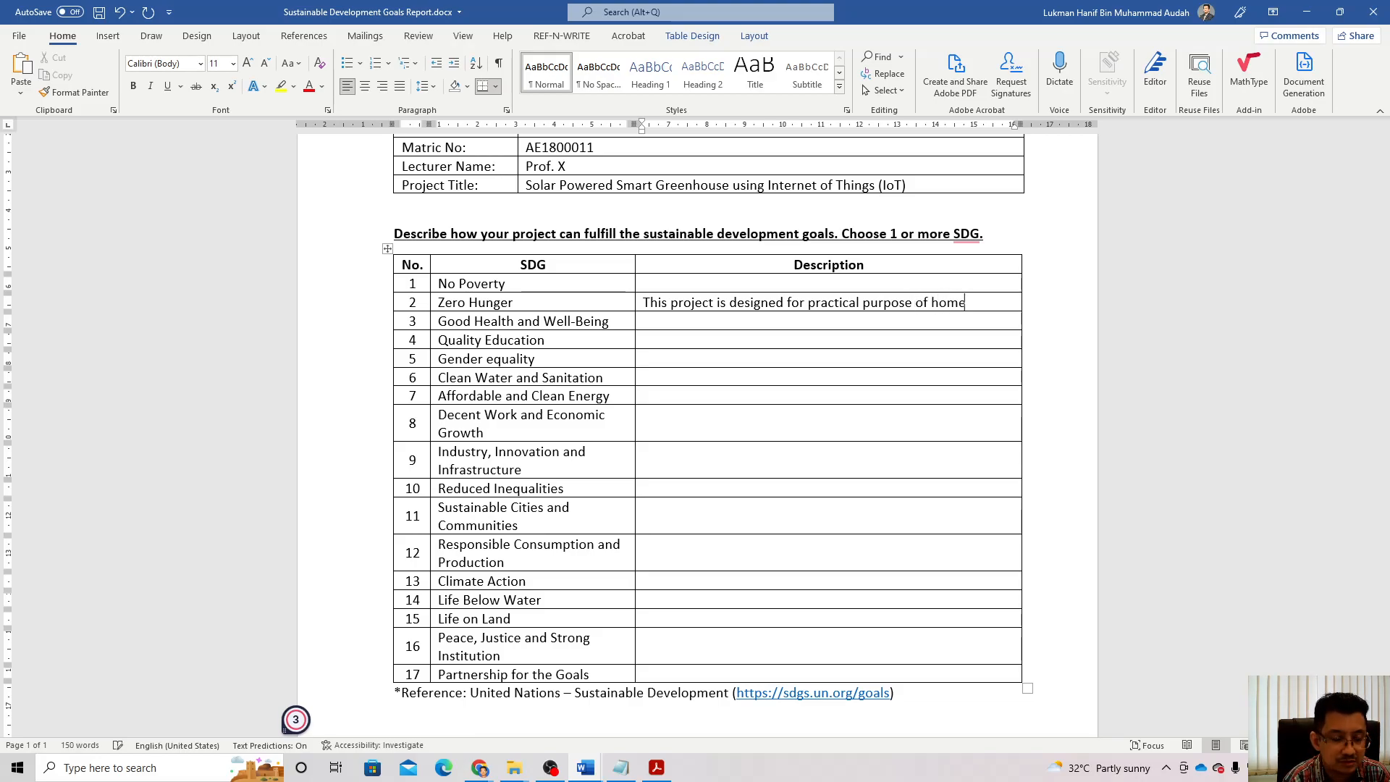
text( farm)
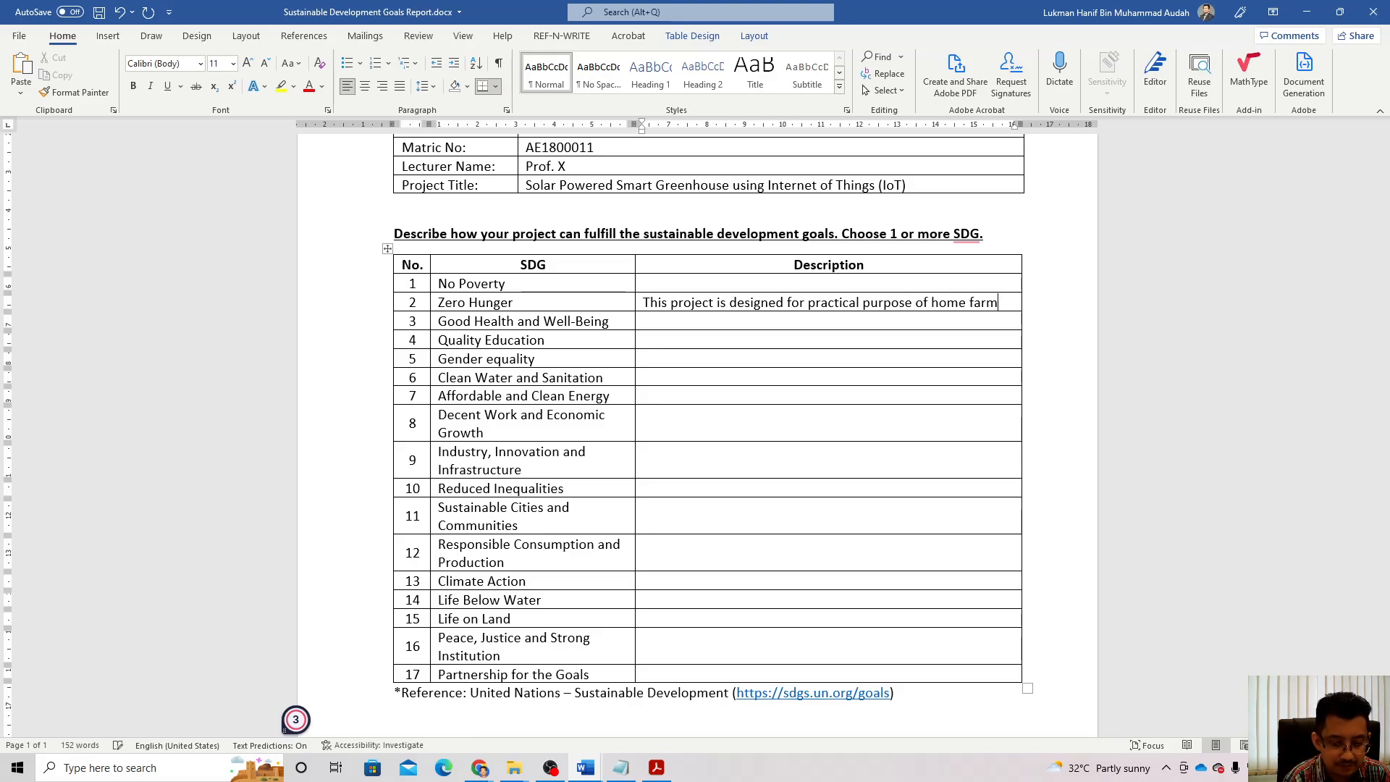
text(ing to pr)
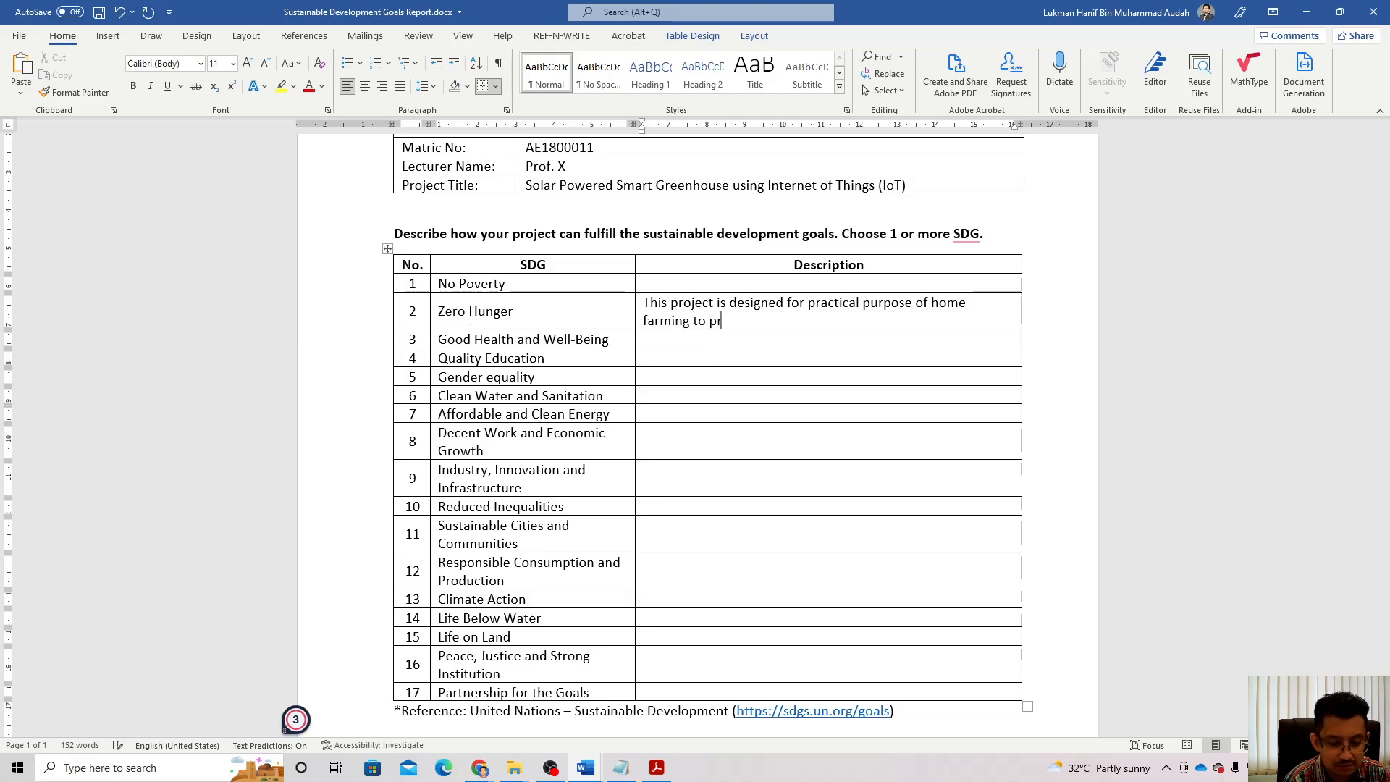
text(oduce )
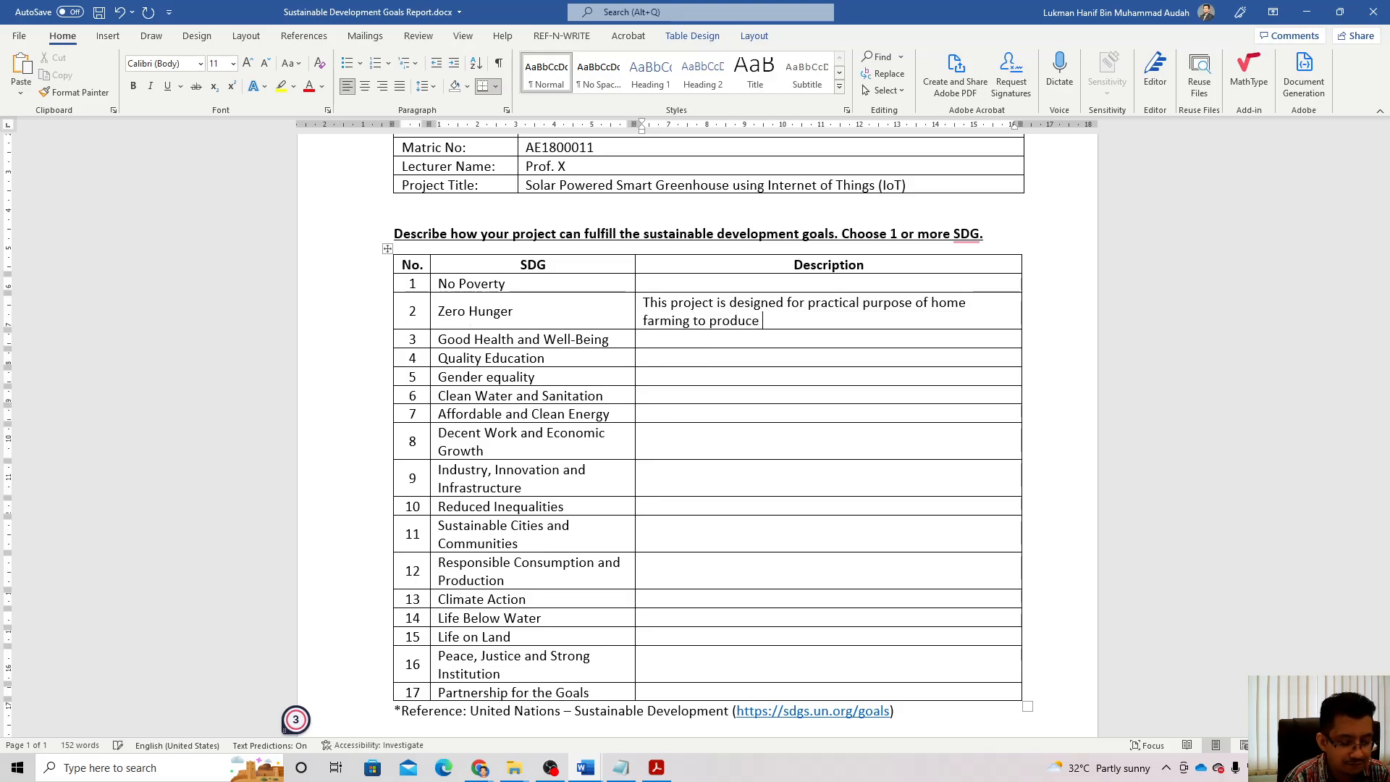
text(vegetable)
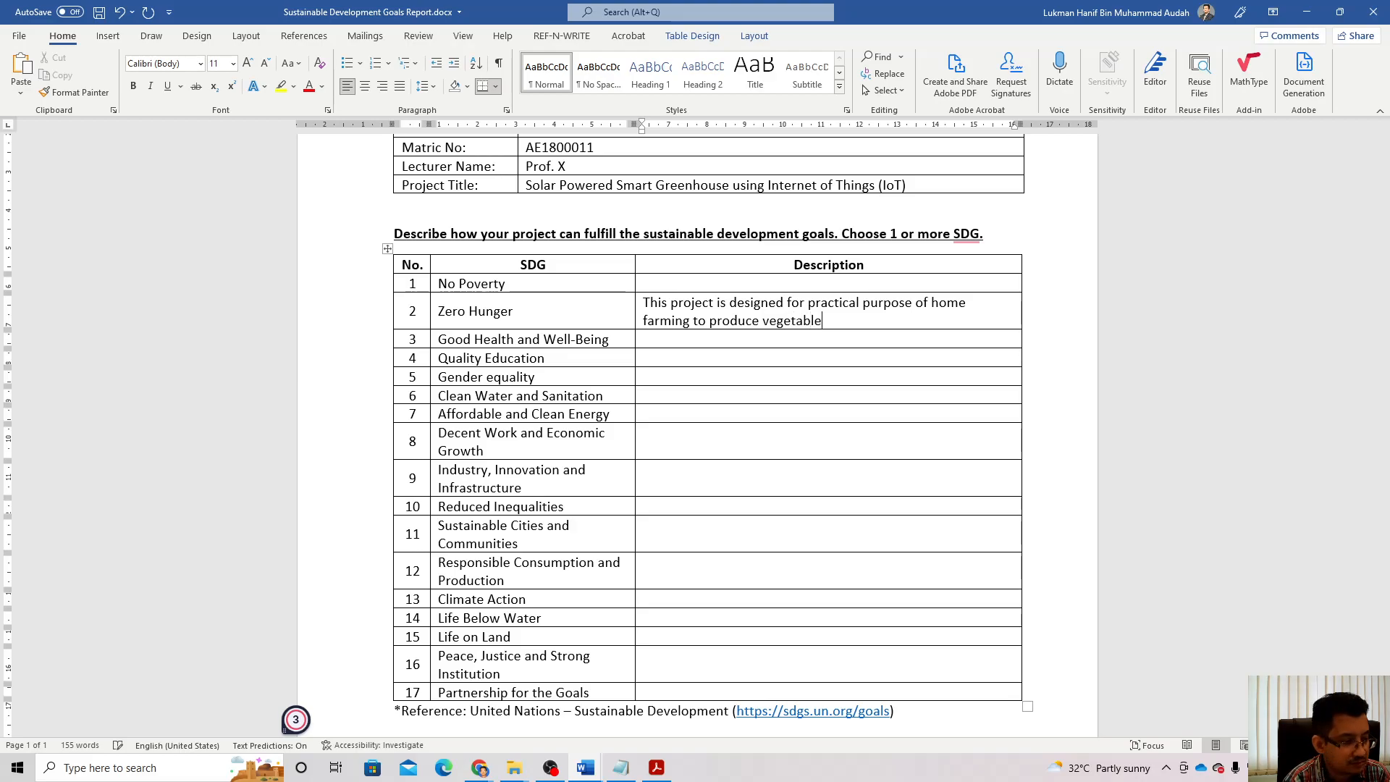
text(s wit)
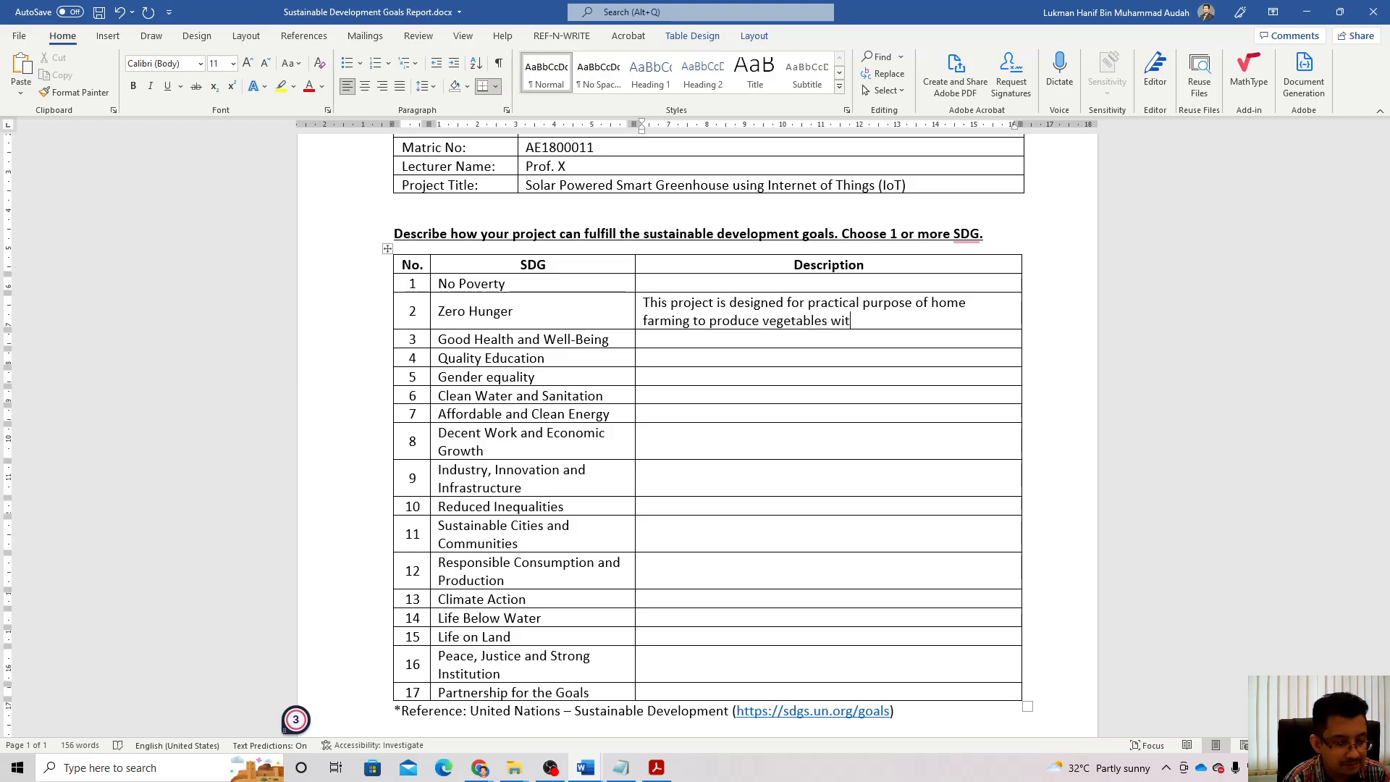
text(h quick)
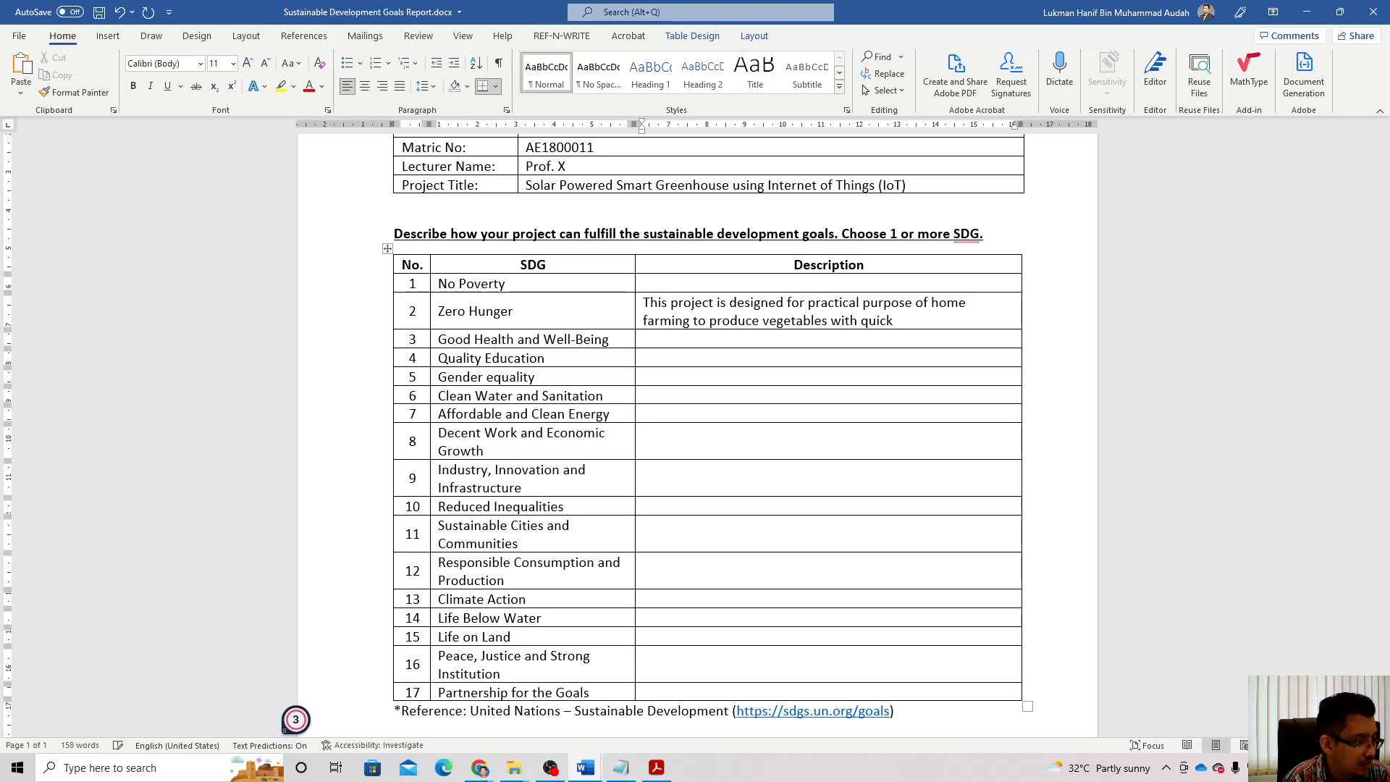
text(w)
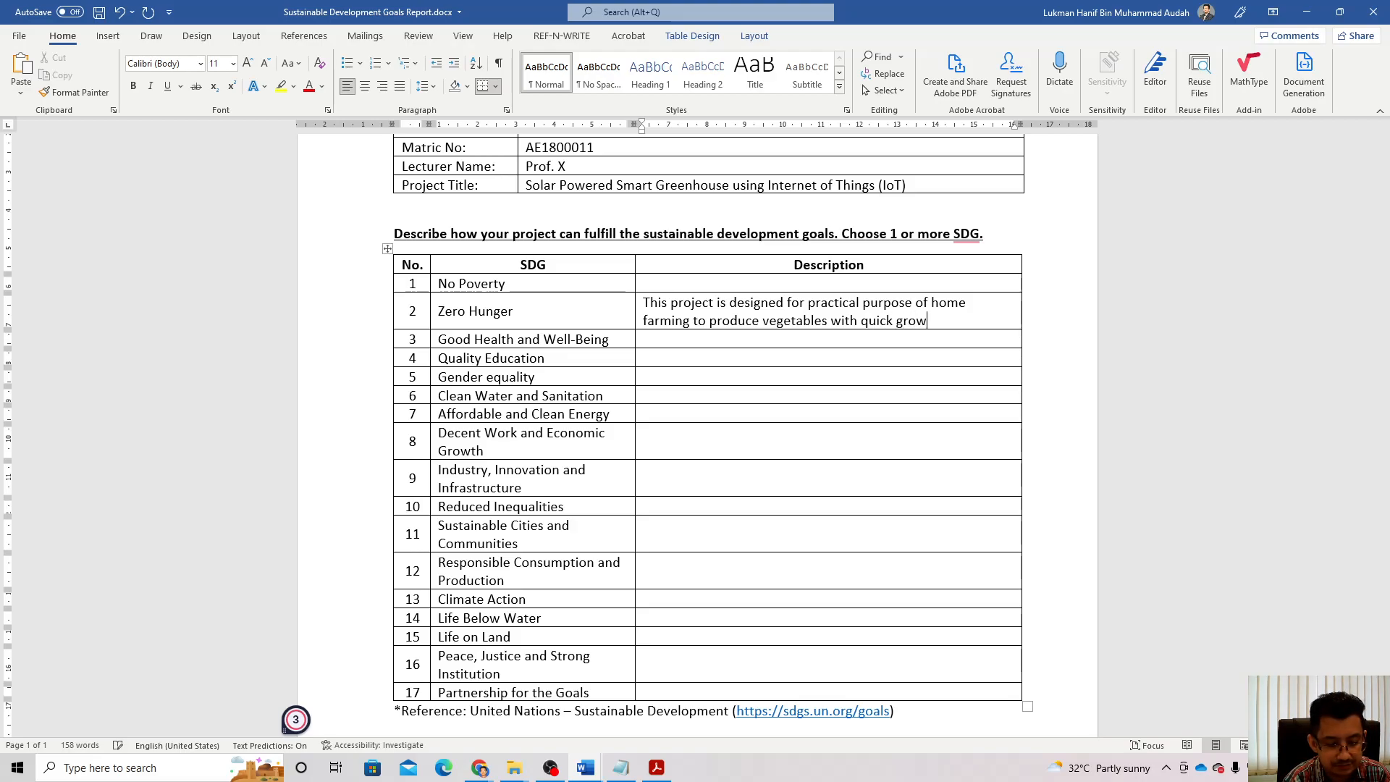
text(th rate.)
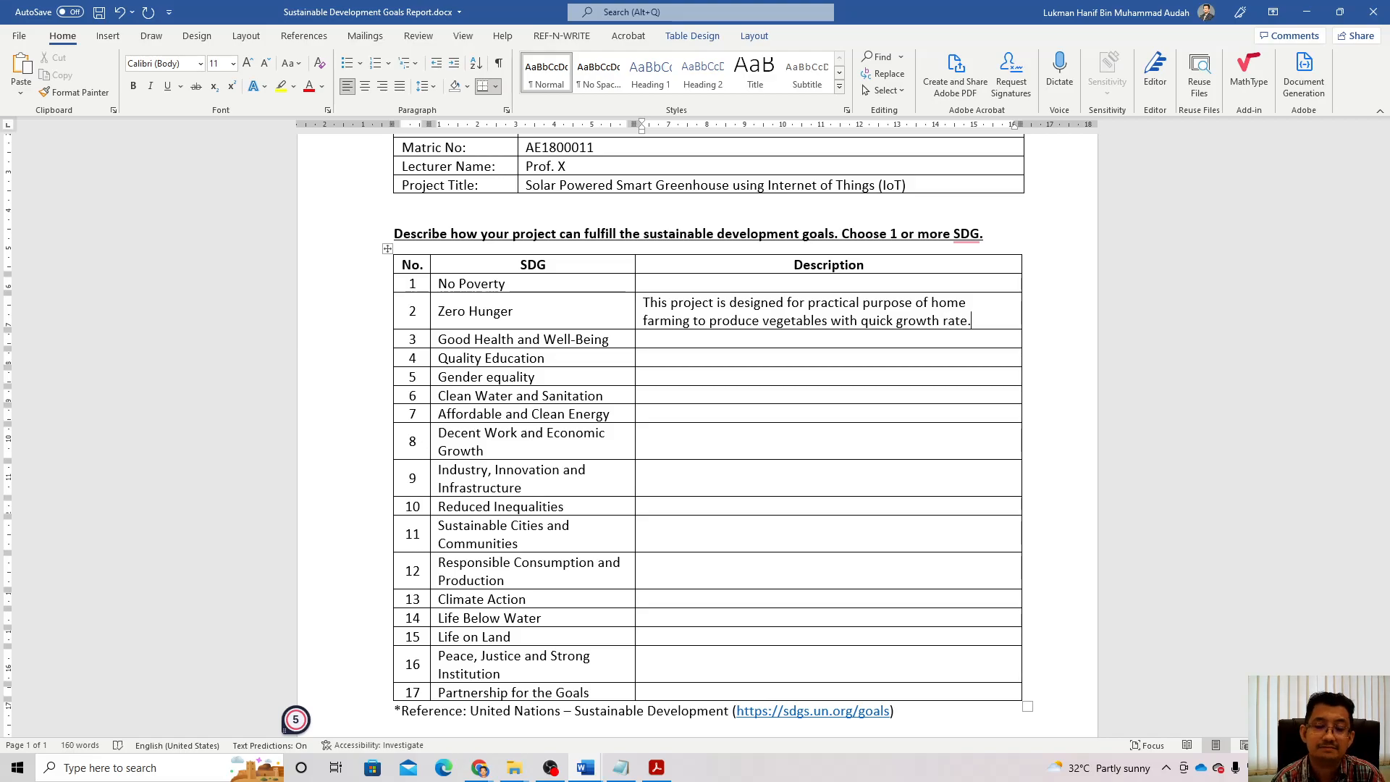
scroll(790, 496, down, 2)
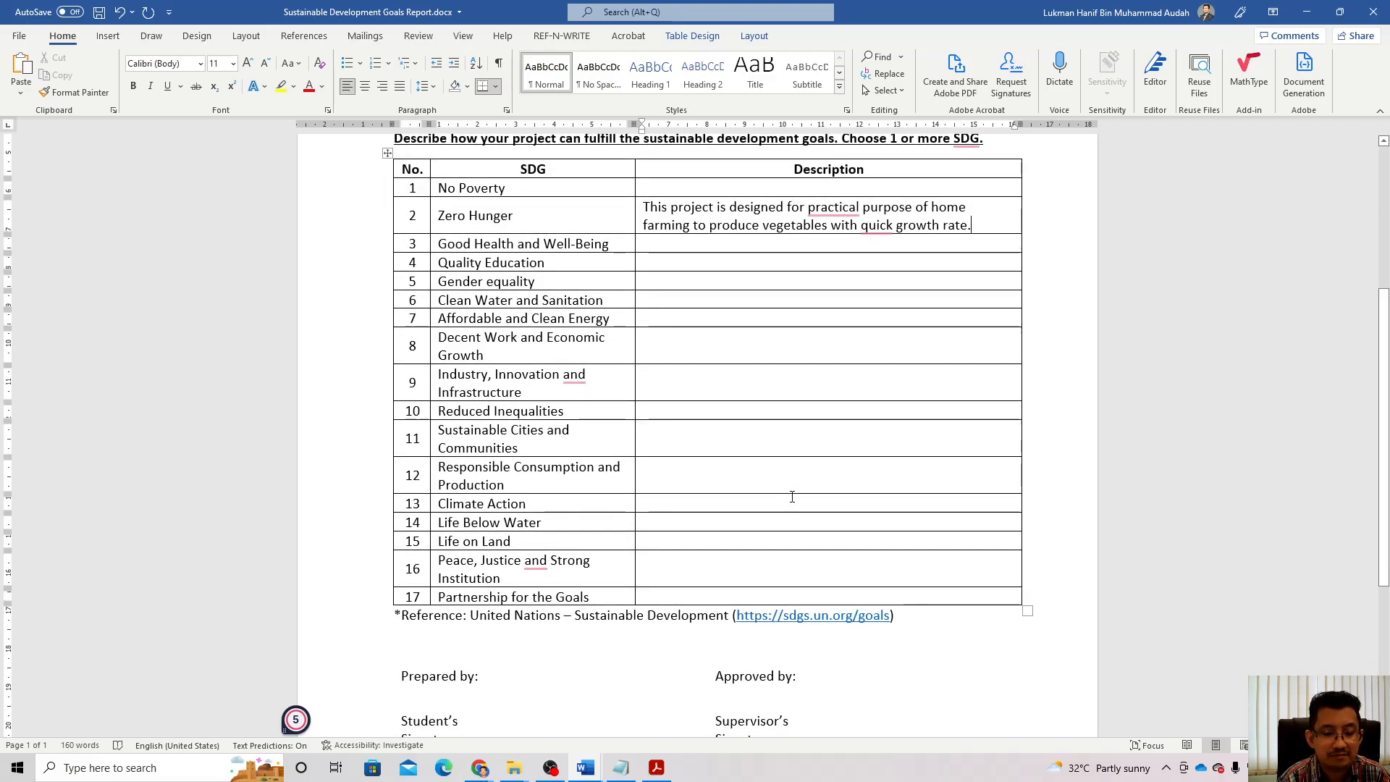
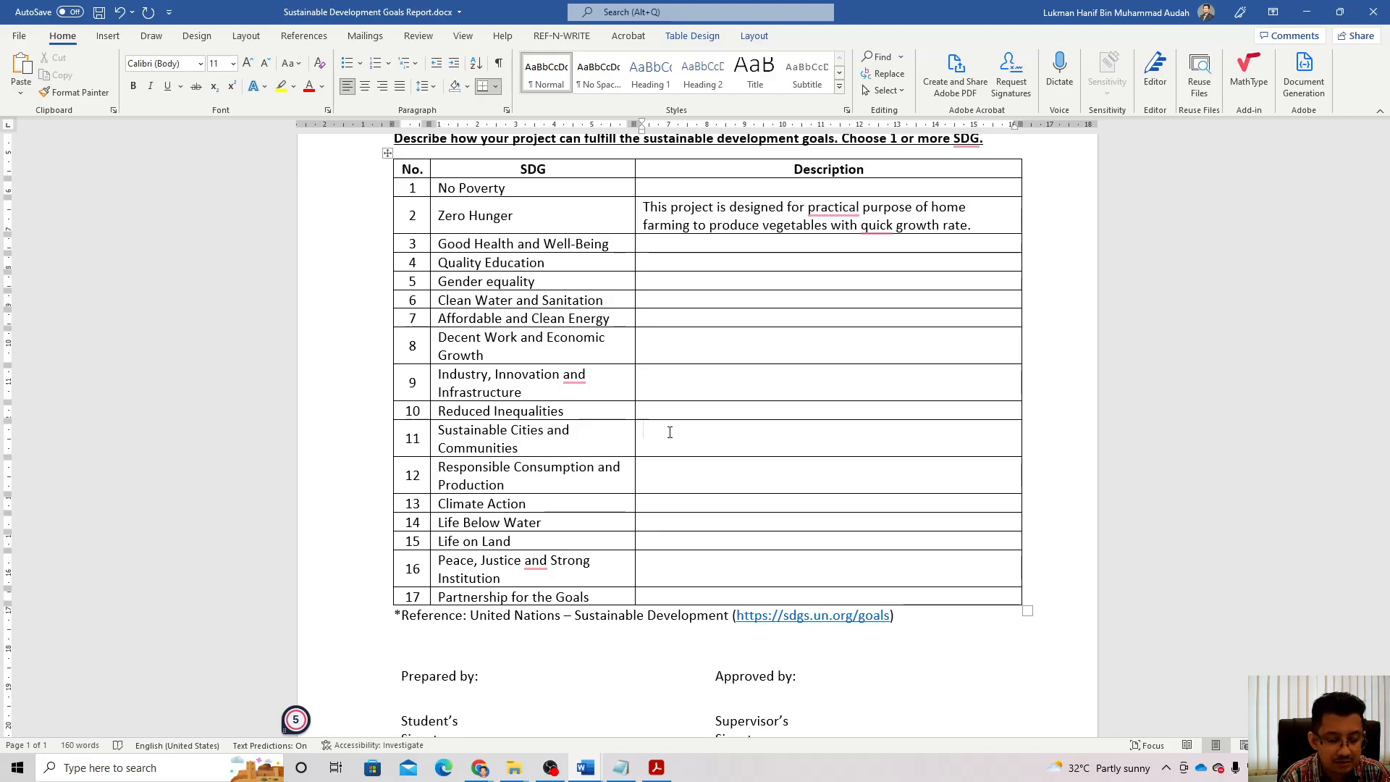
Step: Enter the Sustainable Cities Description: 'This project use solar powered farming system to reduce CO2 emission in the city.'
text(This pr)
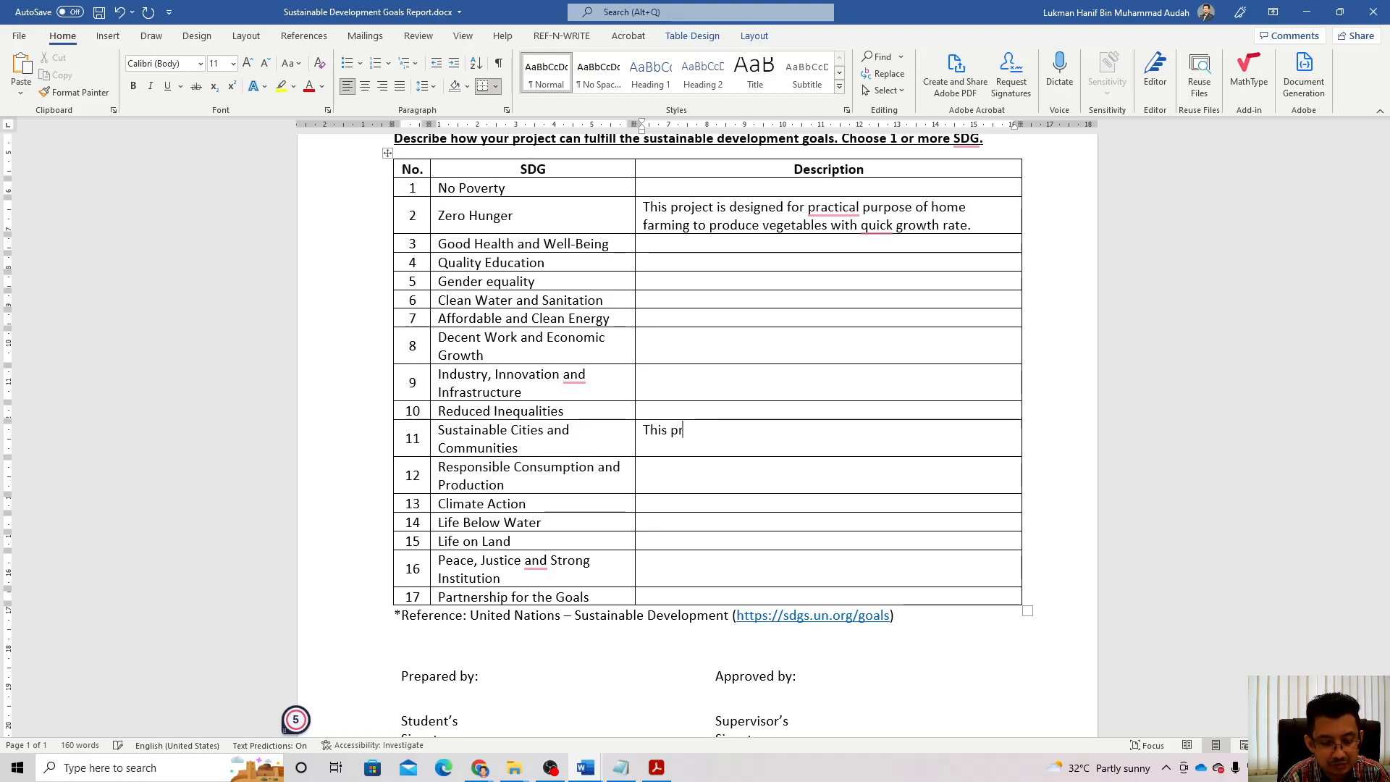
text(oject use )
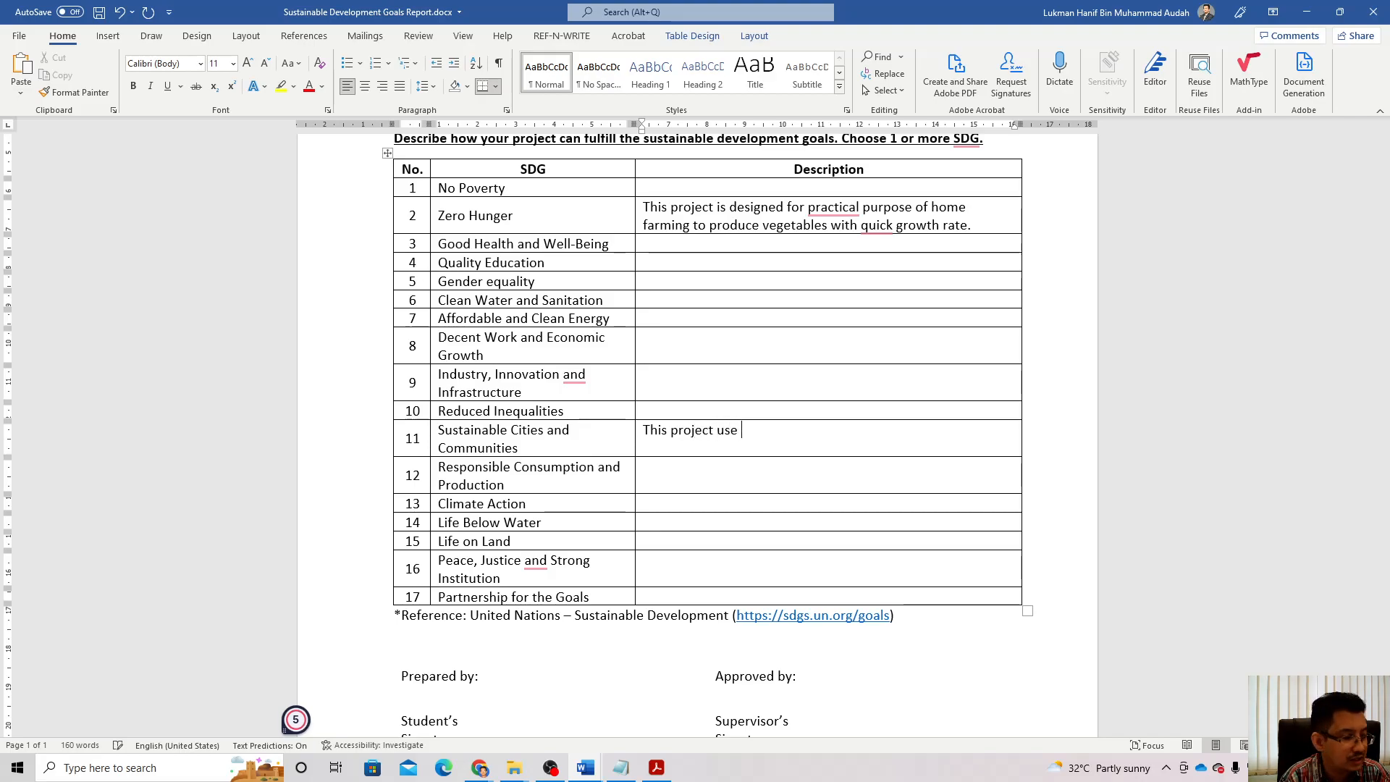
text(s)
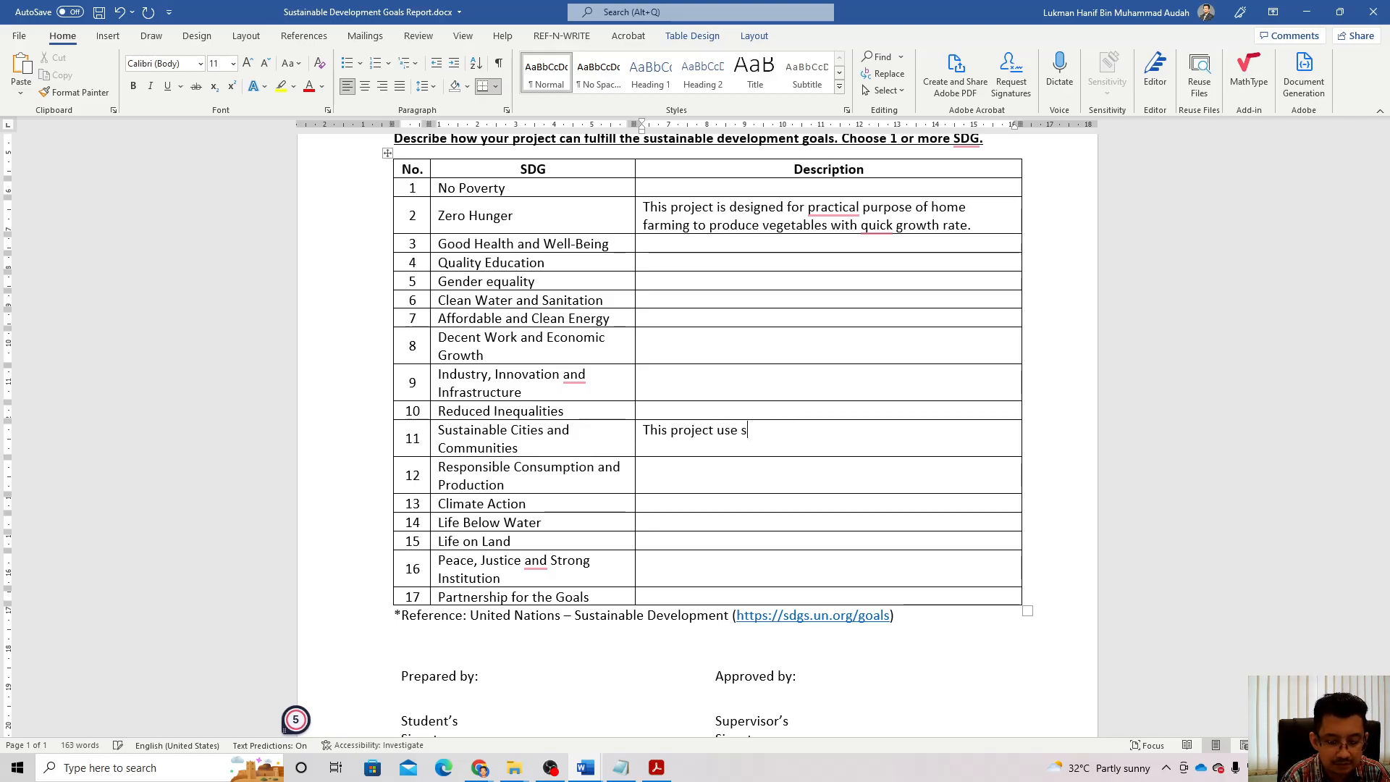
text(olar powered )
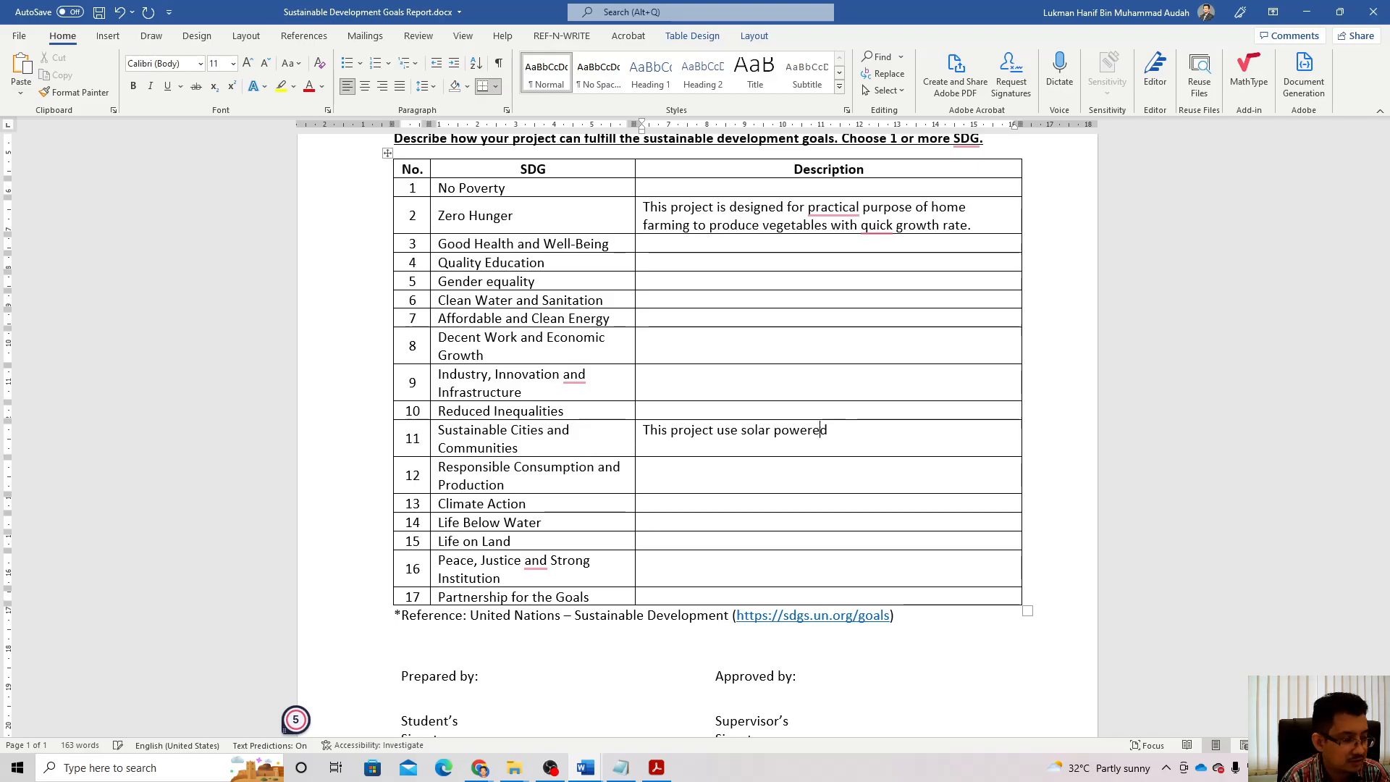
text(f)
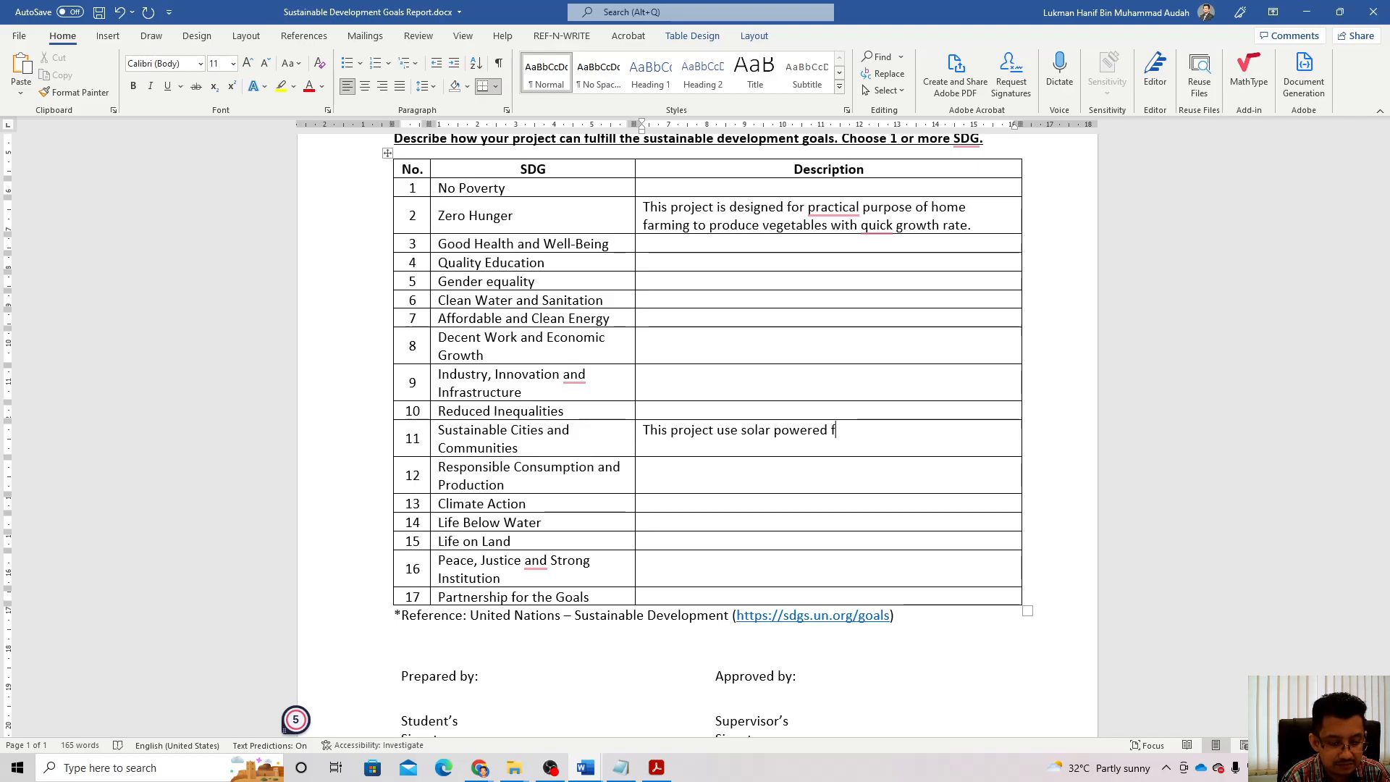
text(arming syste)
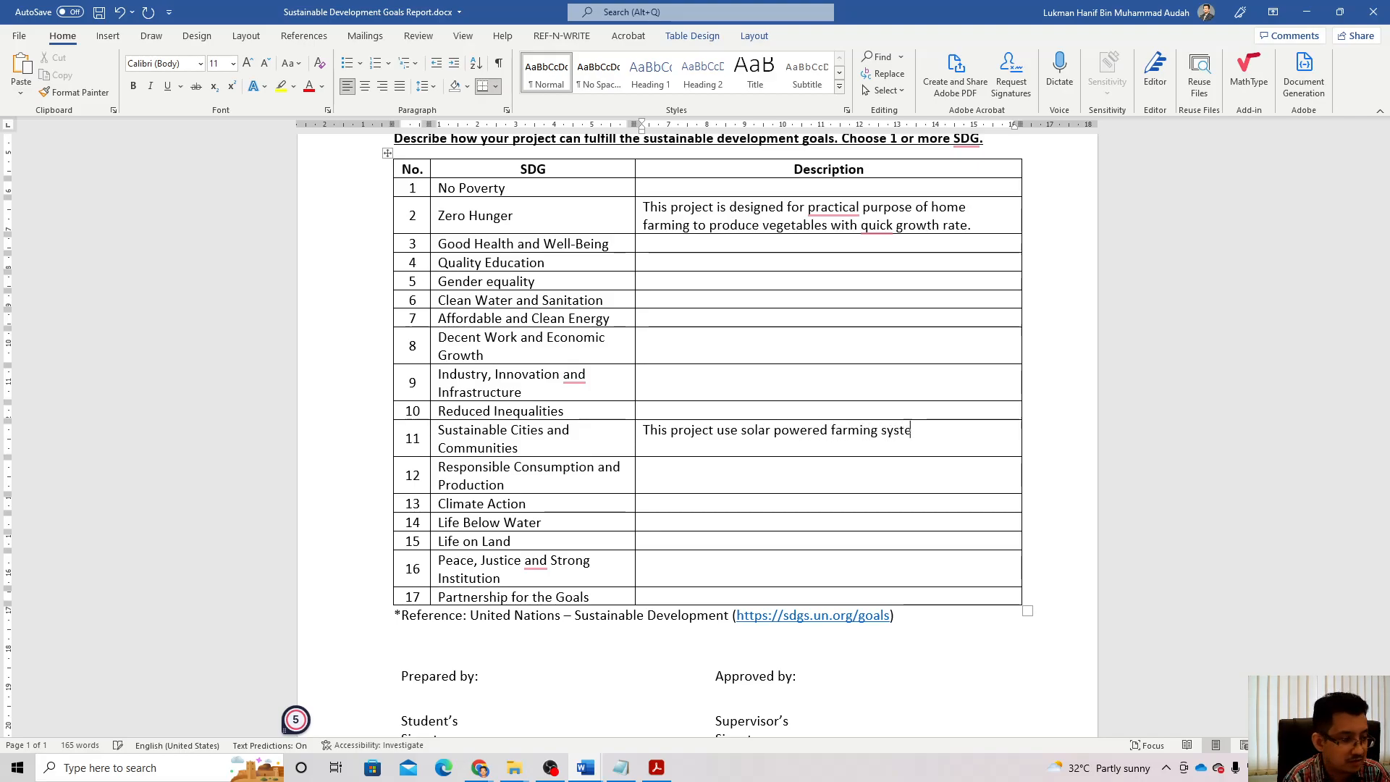
text(m to )
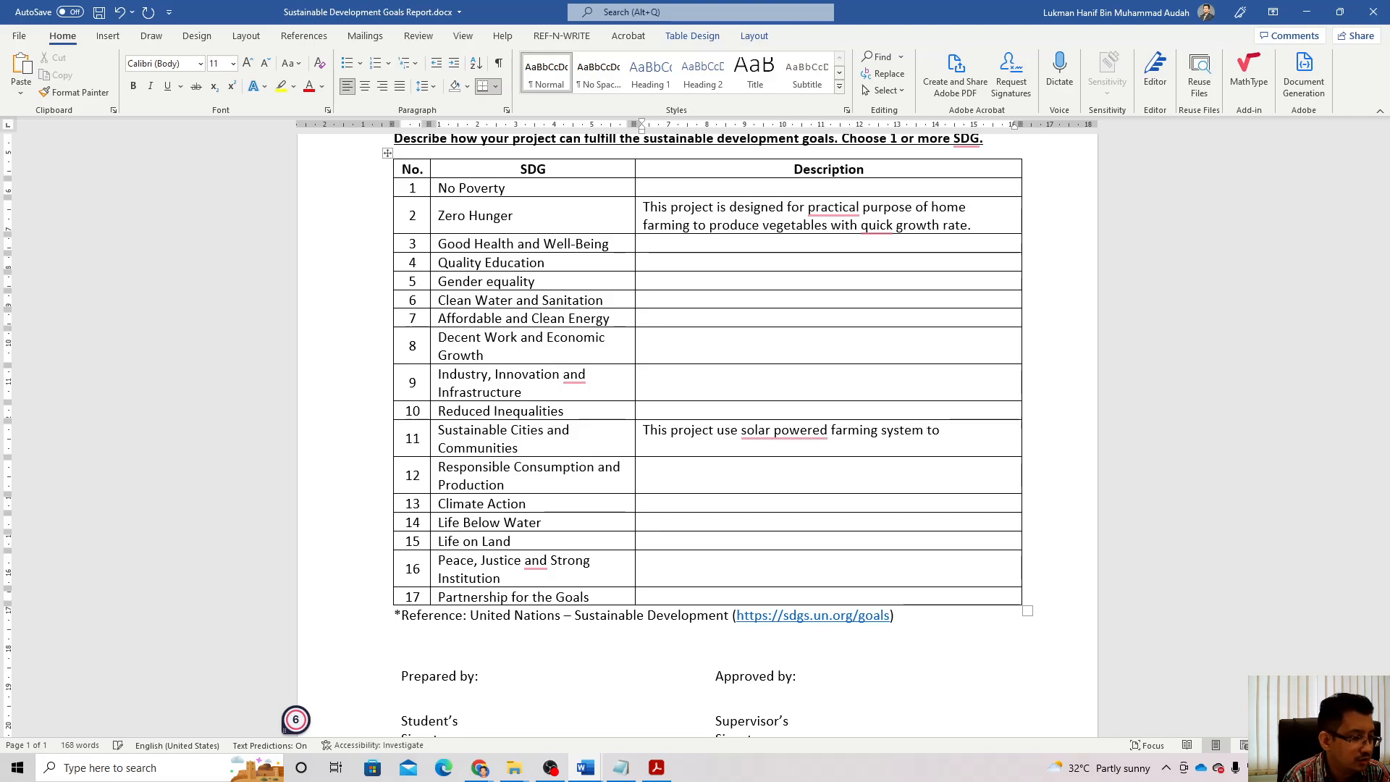
text(reduc)
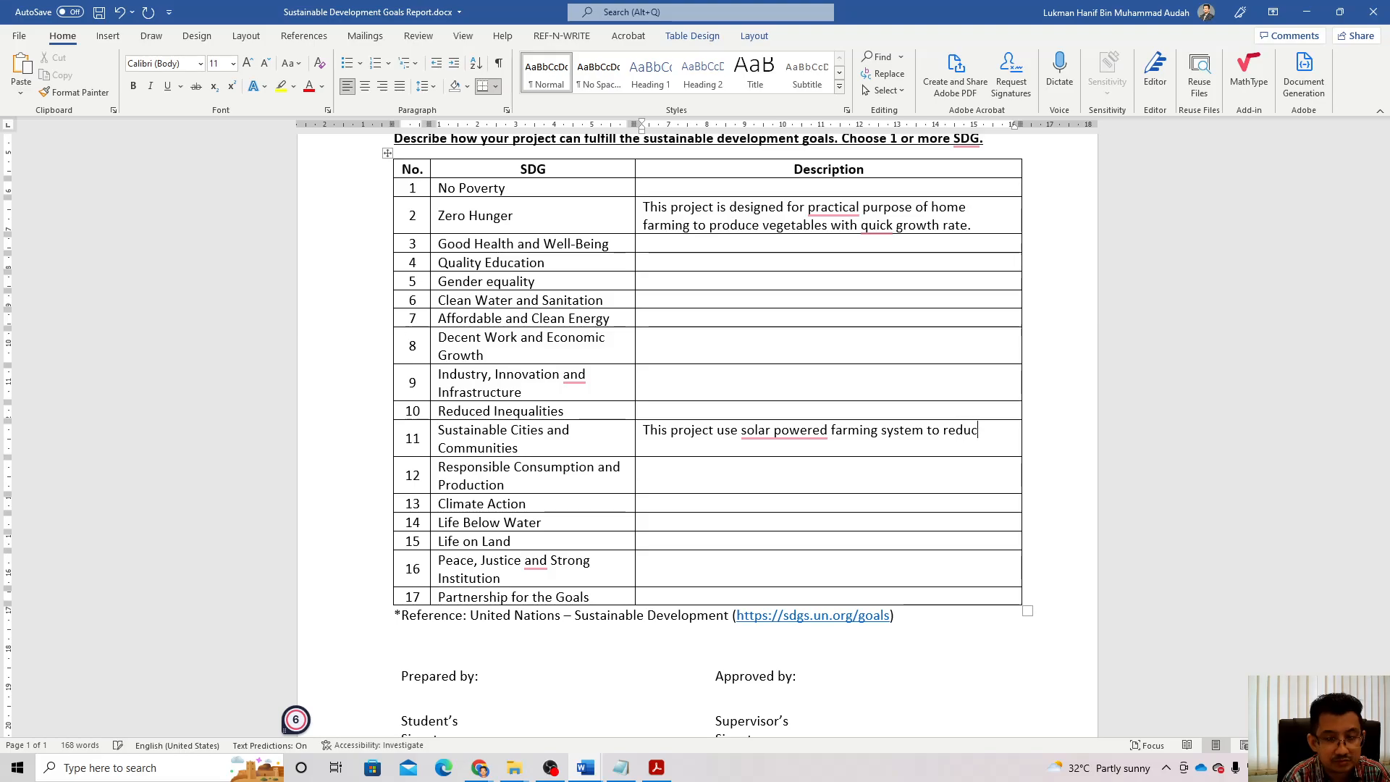
text(e CO2 )
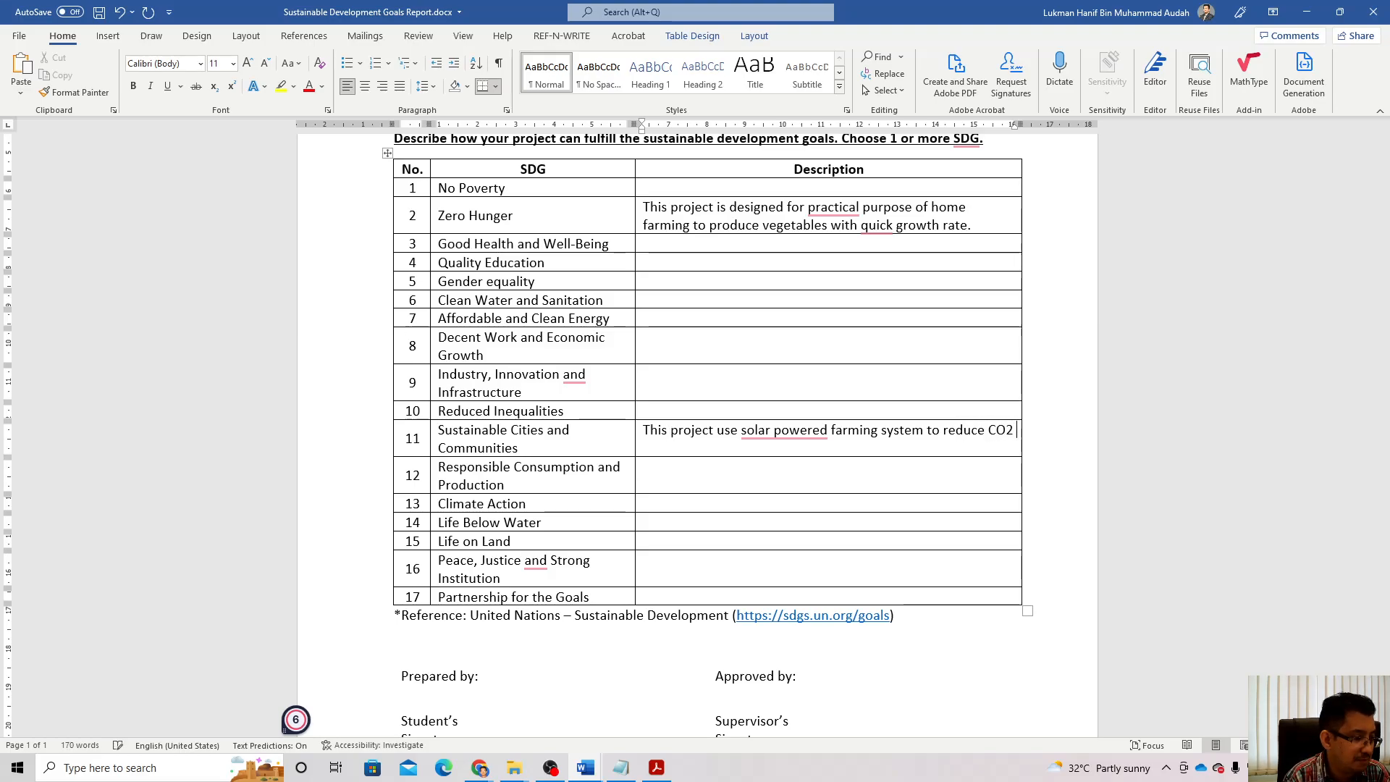
text(emission)
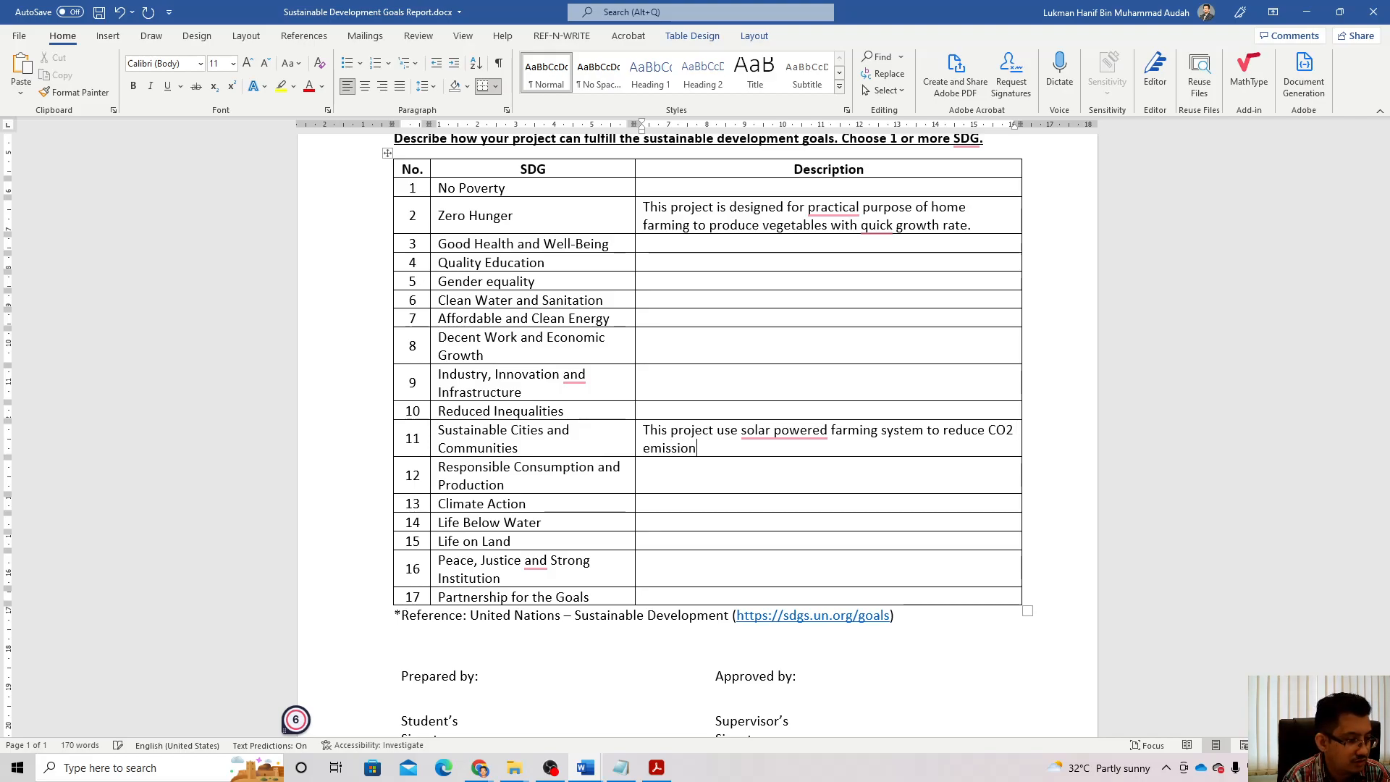
text( in the city.)
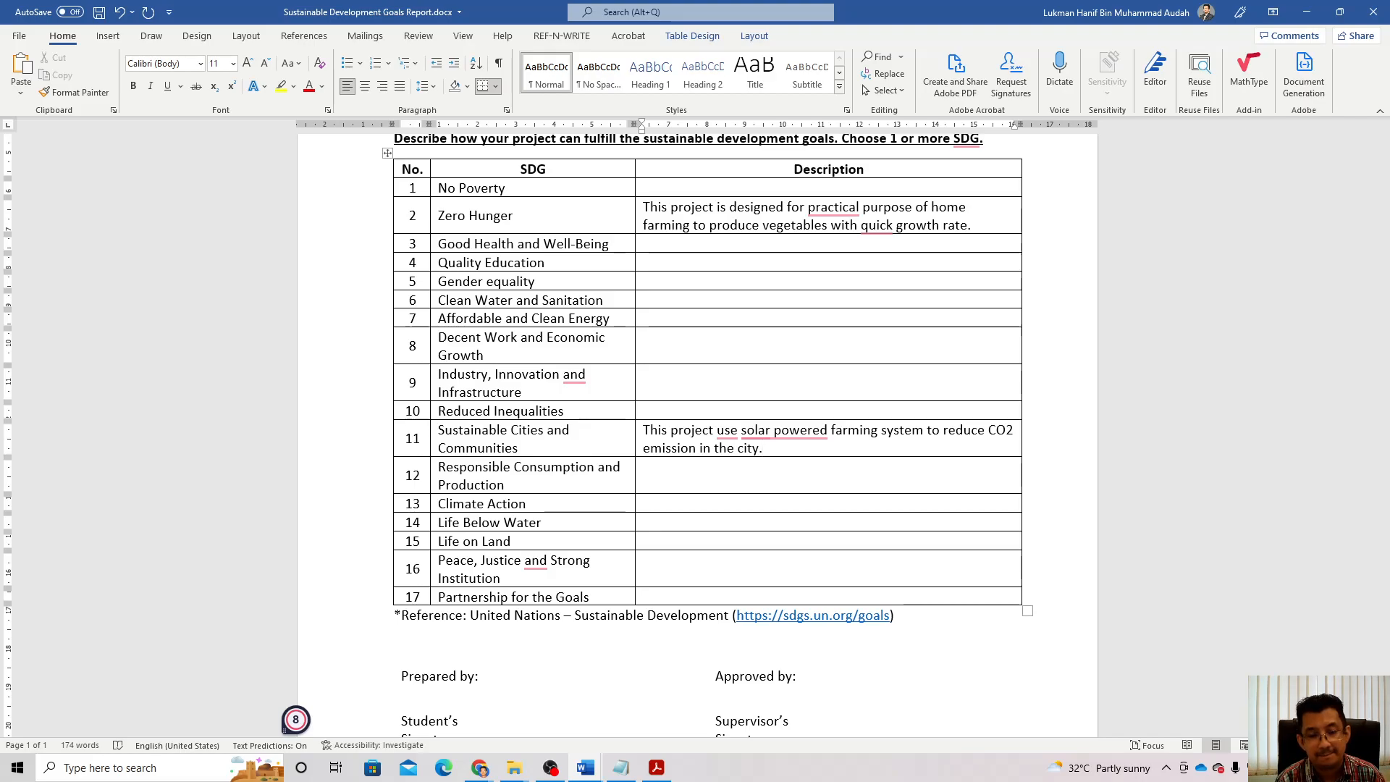
Step: Fill in the student's placeholder signature 'xxxx' and the student's name under Prepared by
scroll(514, 543, down, 5)
click(517, 541)
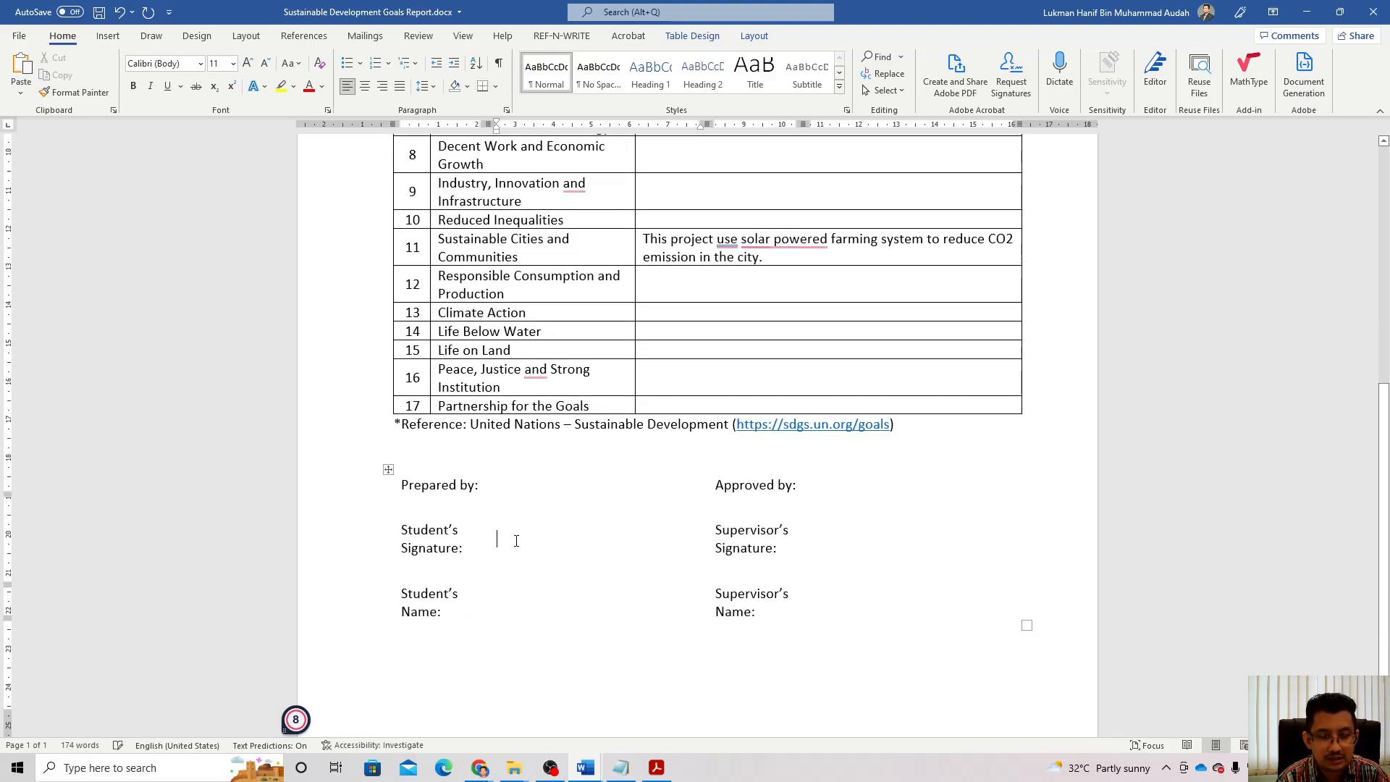
text(xxxx)
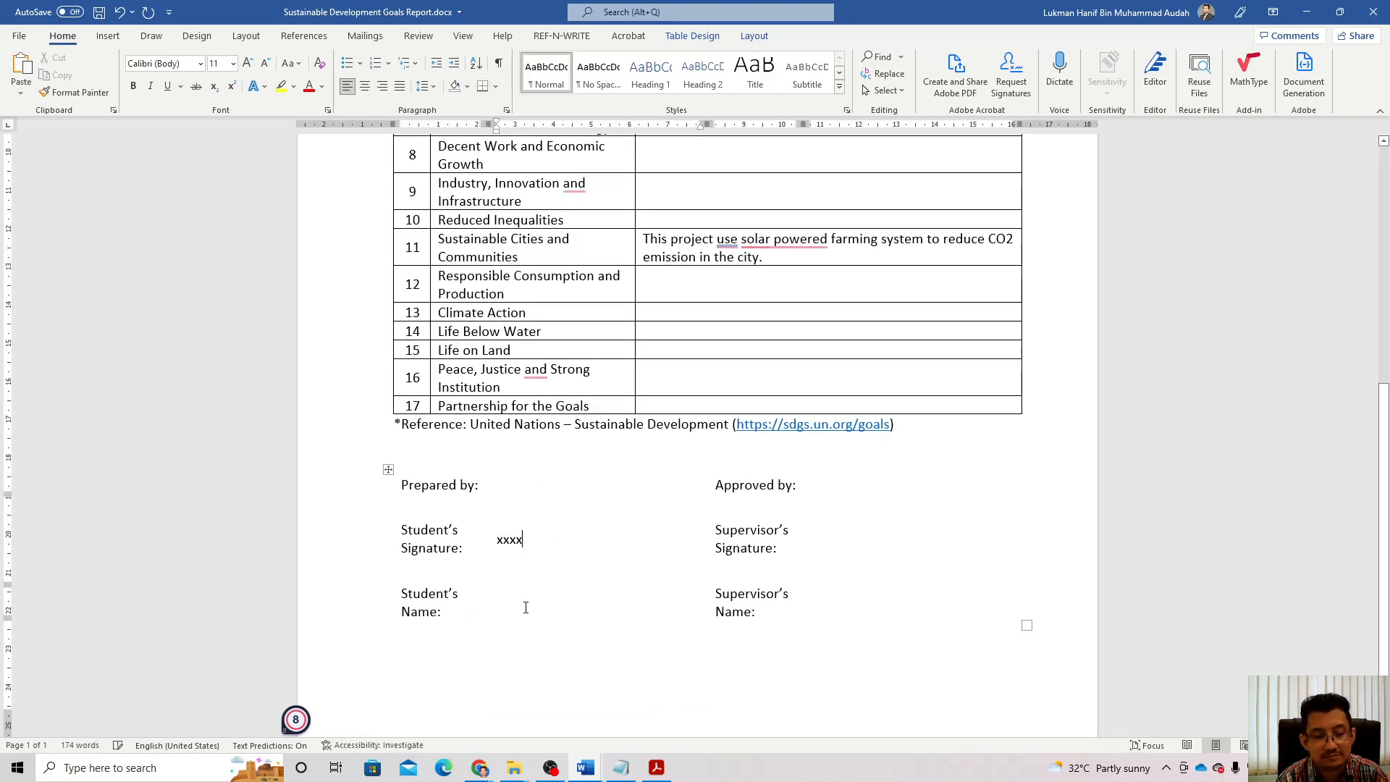
click(511, 597)
text(Lukman)
Step: Fill in the supervisor's placeholder signature 'xxxx' and the supervisor's name under Approved by
click(857, 546)
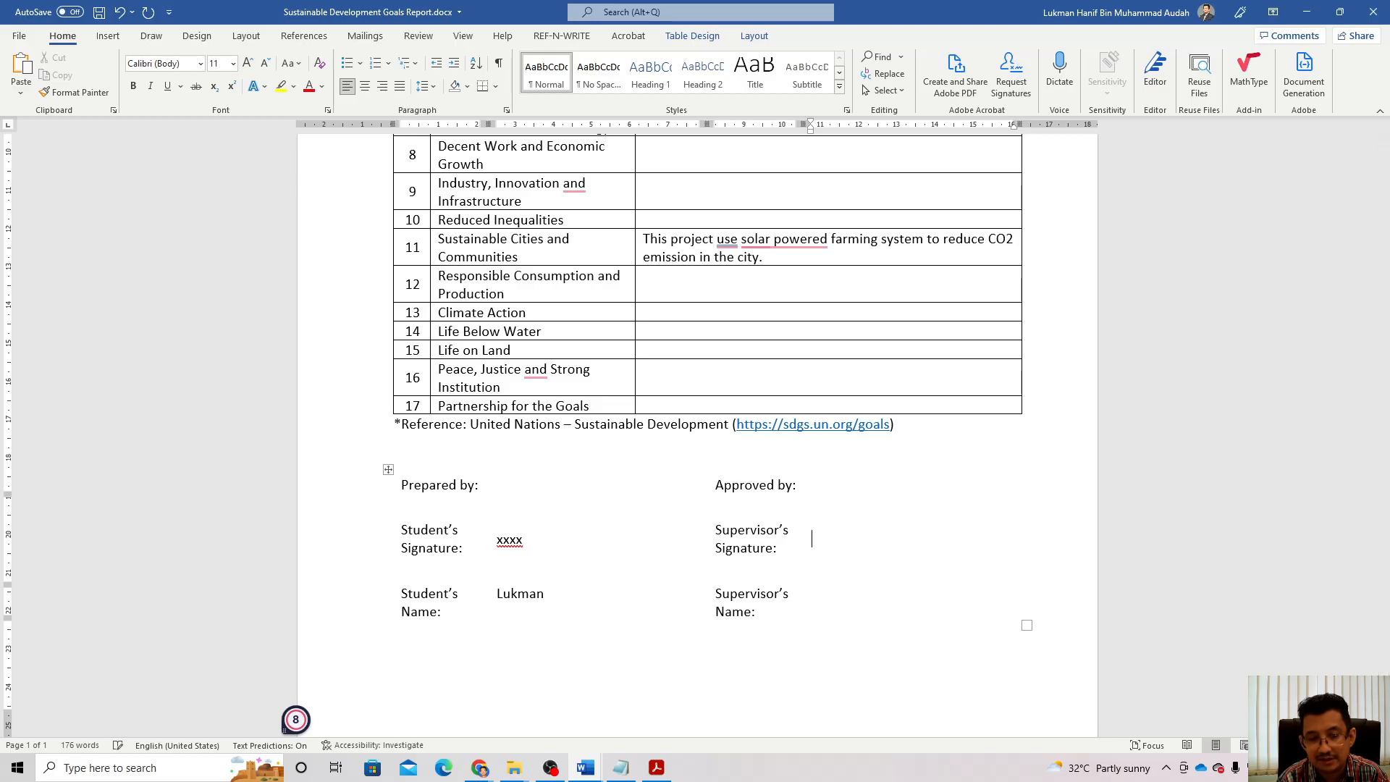
text(xxxx)
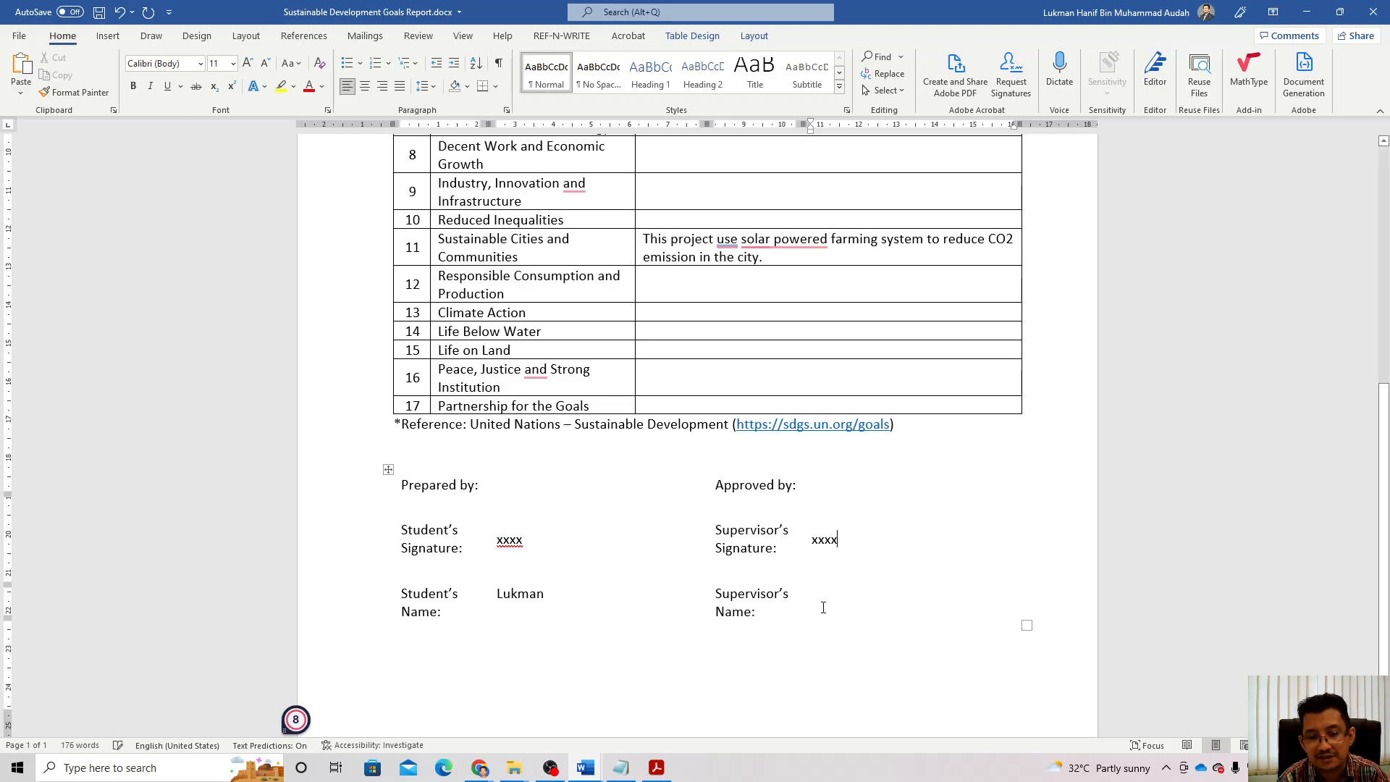
click(822, 602)
text(Prof. X)
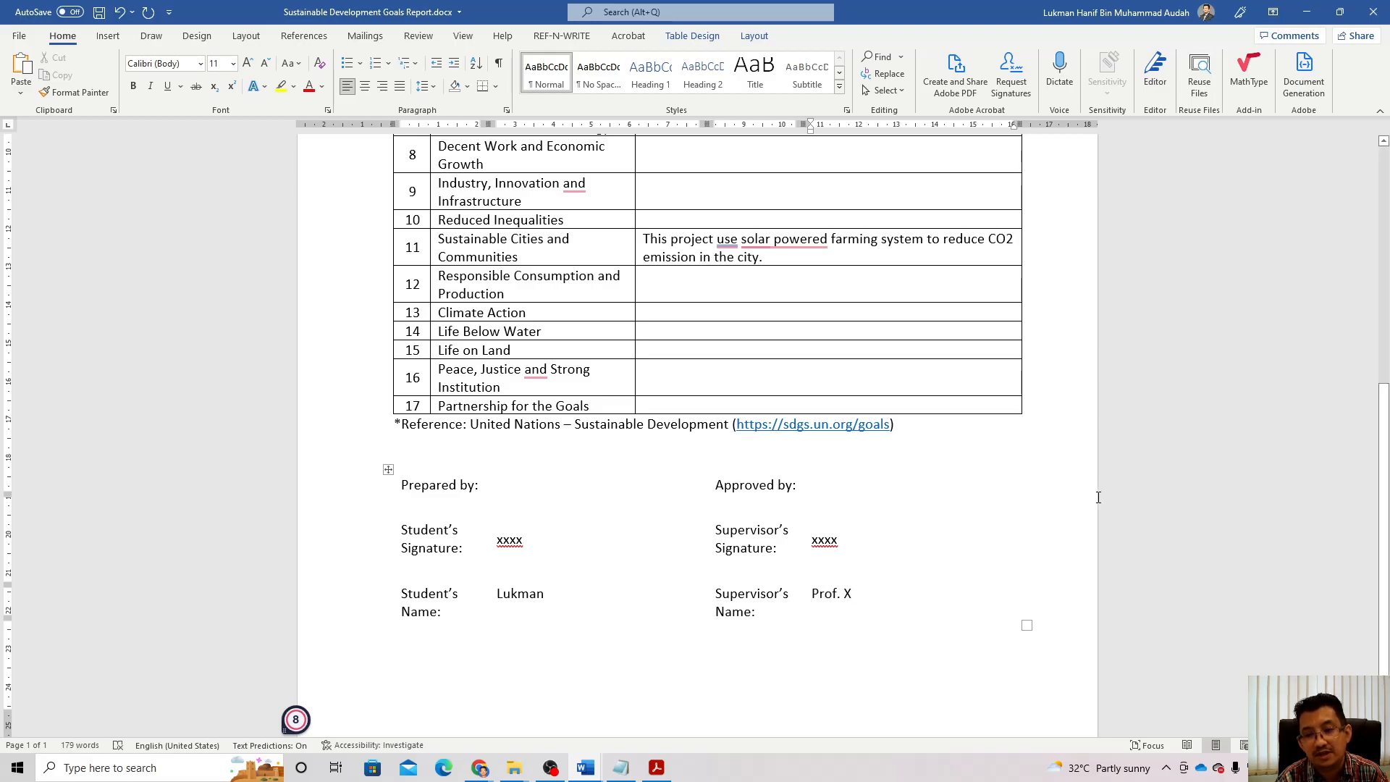
scroll(1075, 505, up, 10)
Step: Save the completed SDG report to this PC with Ctrl+S
key(ctrl+s)
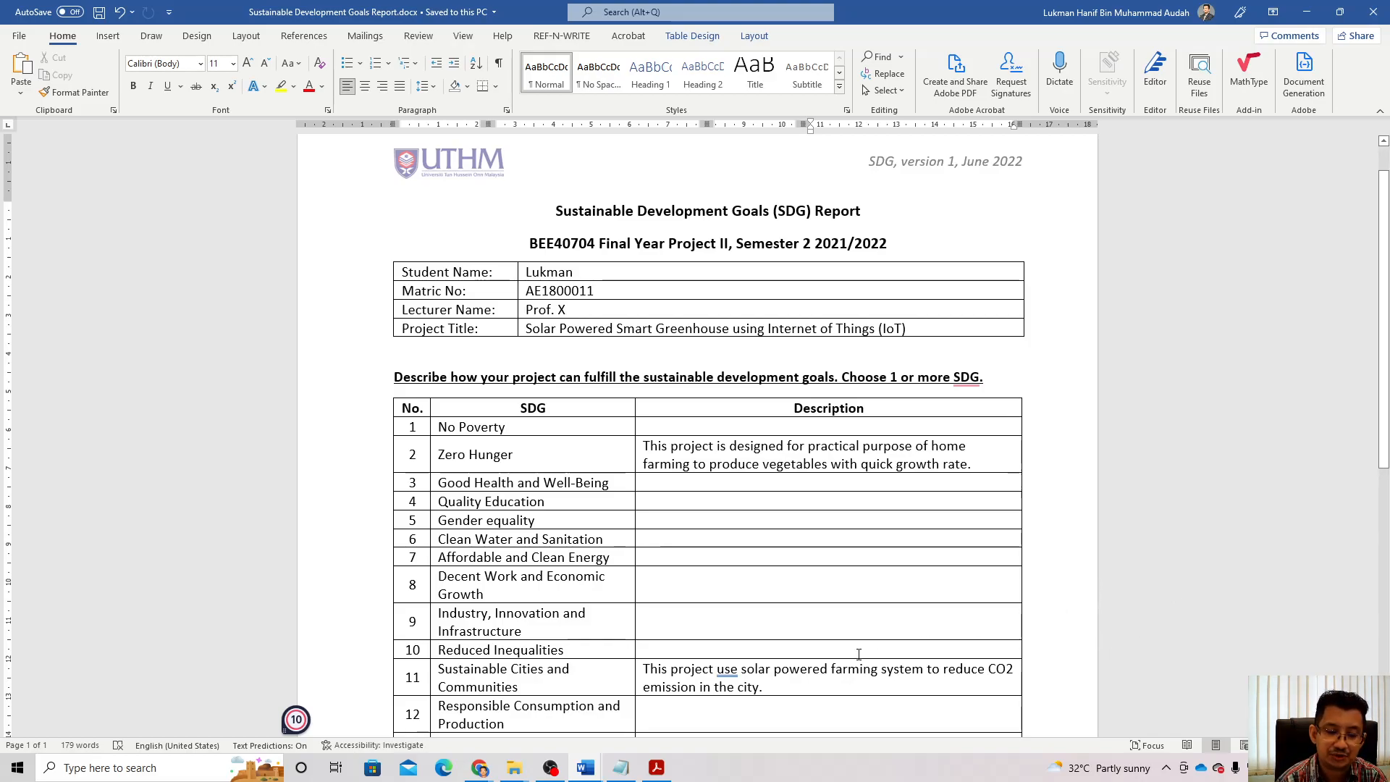
click(551, 769)
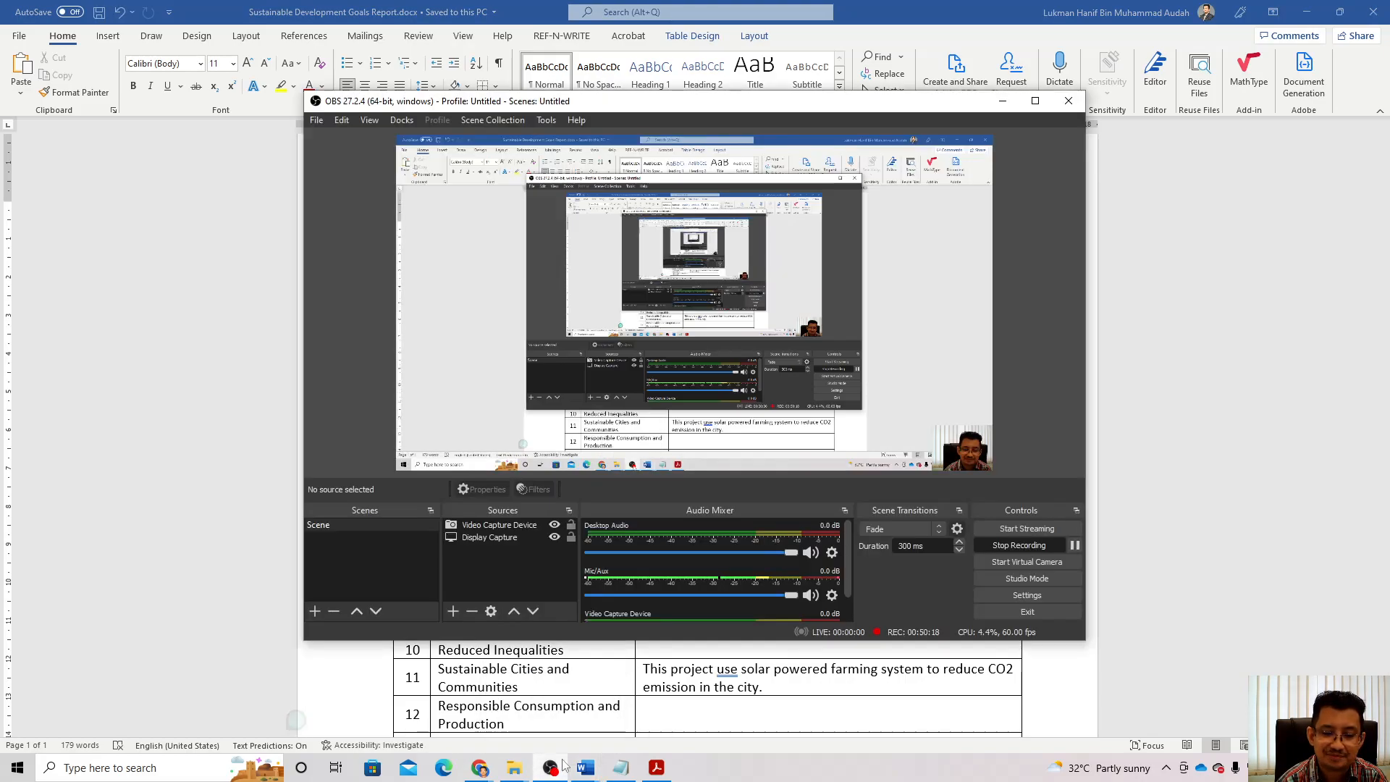